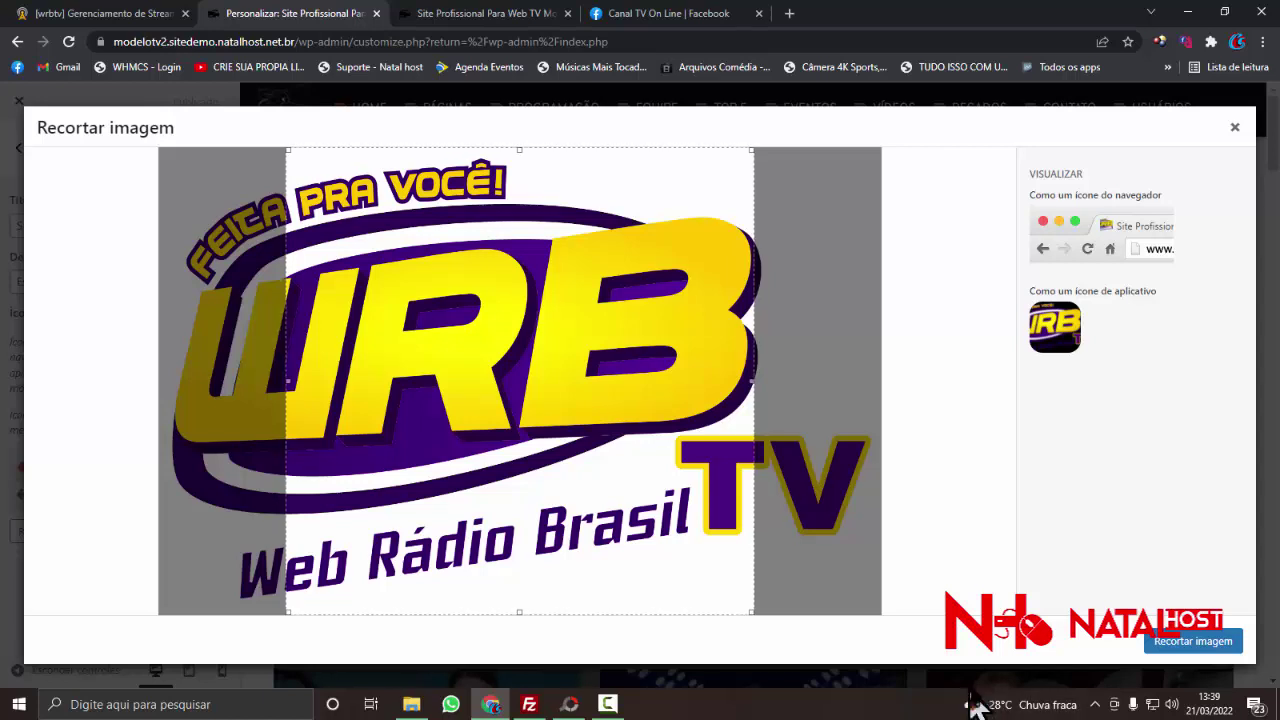
- Reselect the WRB logo as the site icon, then cancel its cropping again
{"action": "left_click", "coordinate": [1235, 128]}
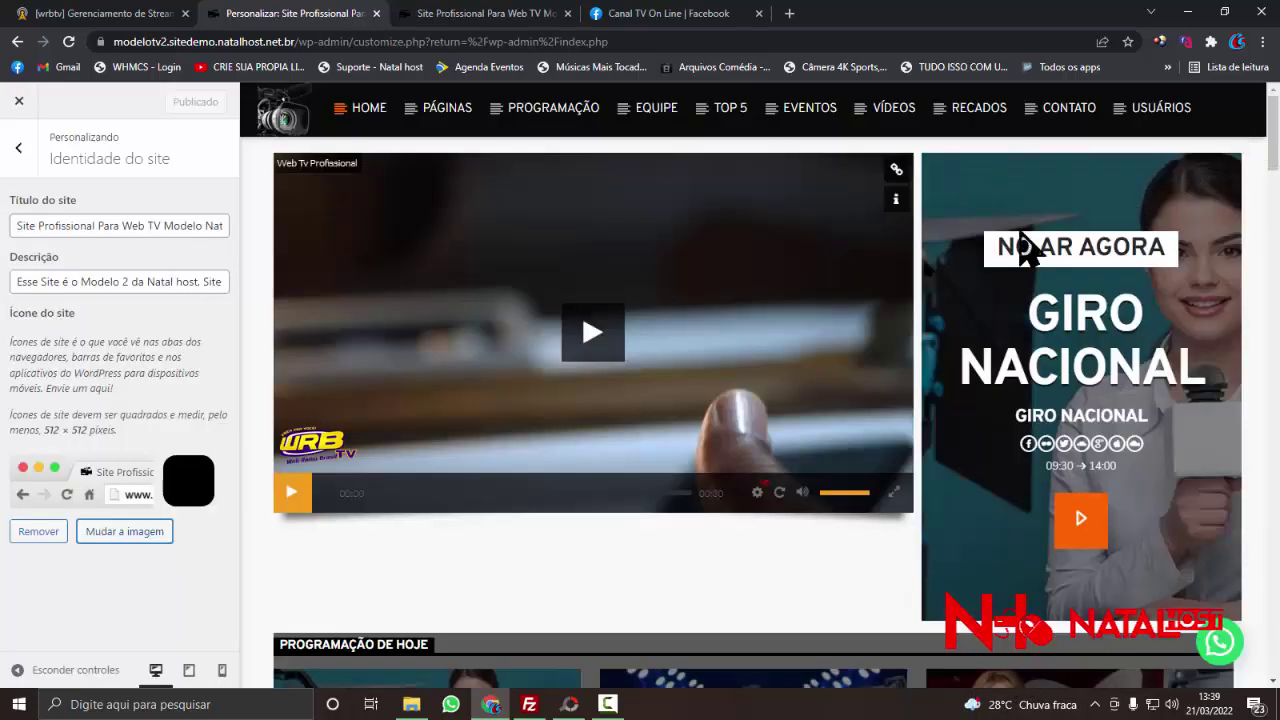
{"action": "left_click", "coordinate": [151, 530]}
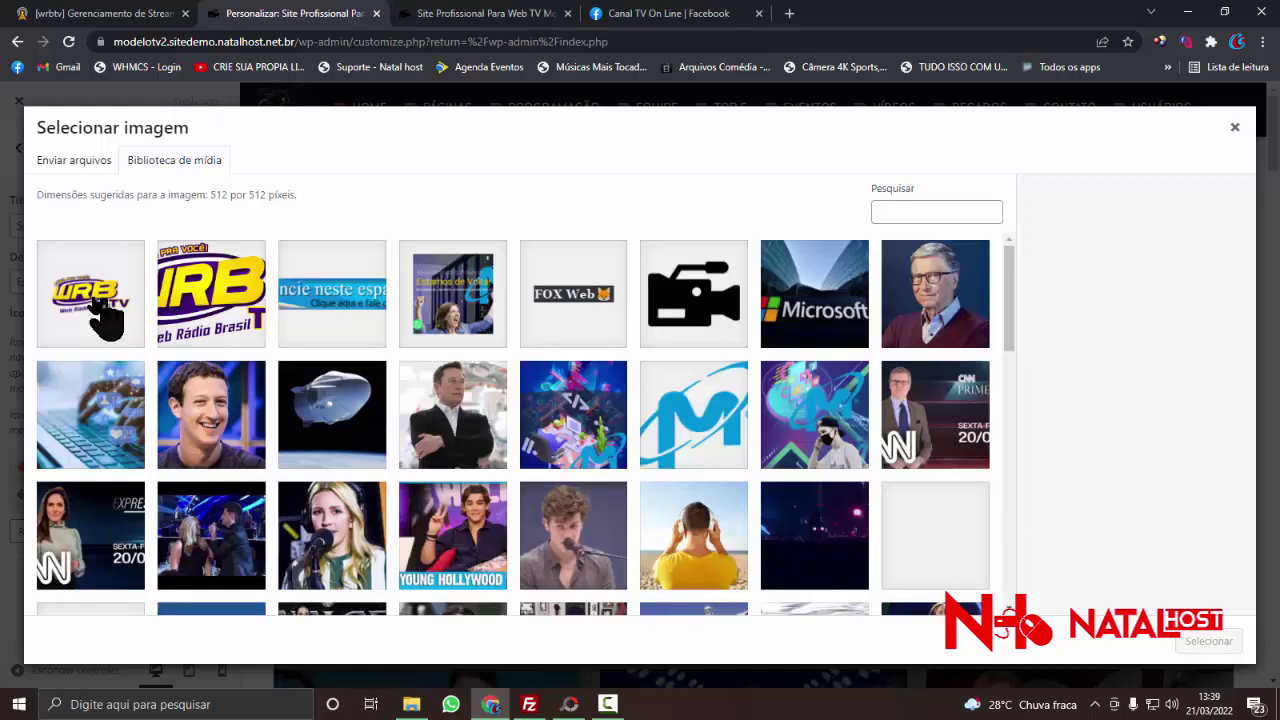
{"action": "left_click", "coordinate": [105, 318]}
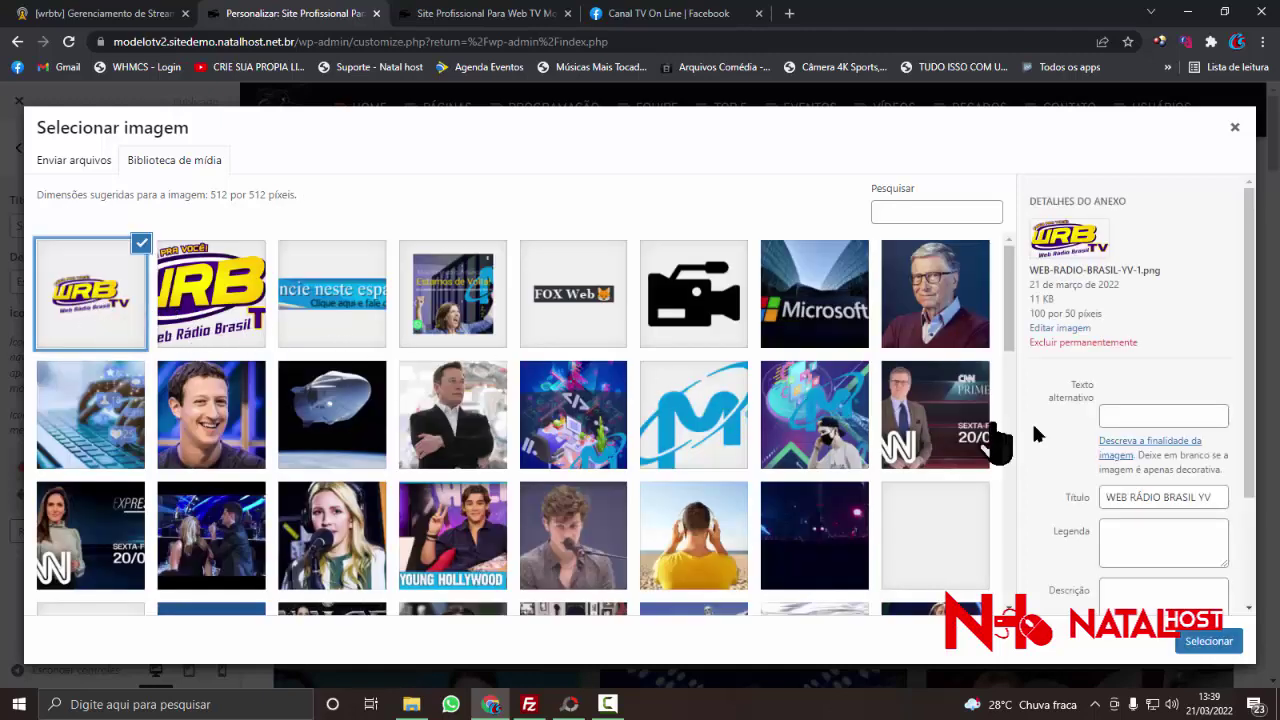
{"action": "left_click", "coordinate": [1209, 641]}
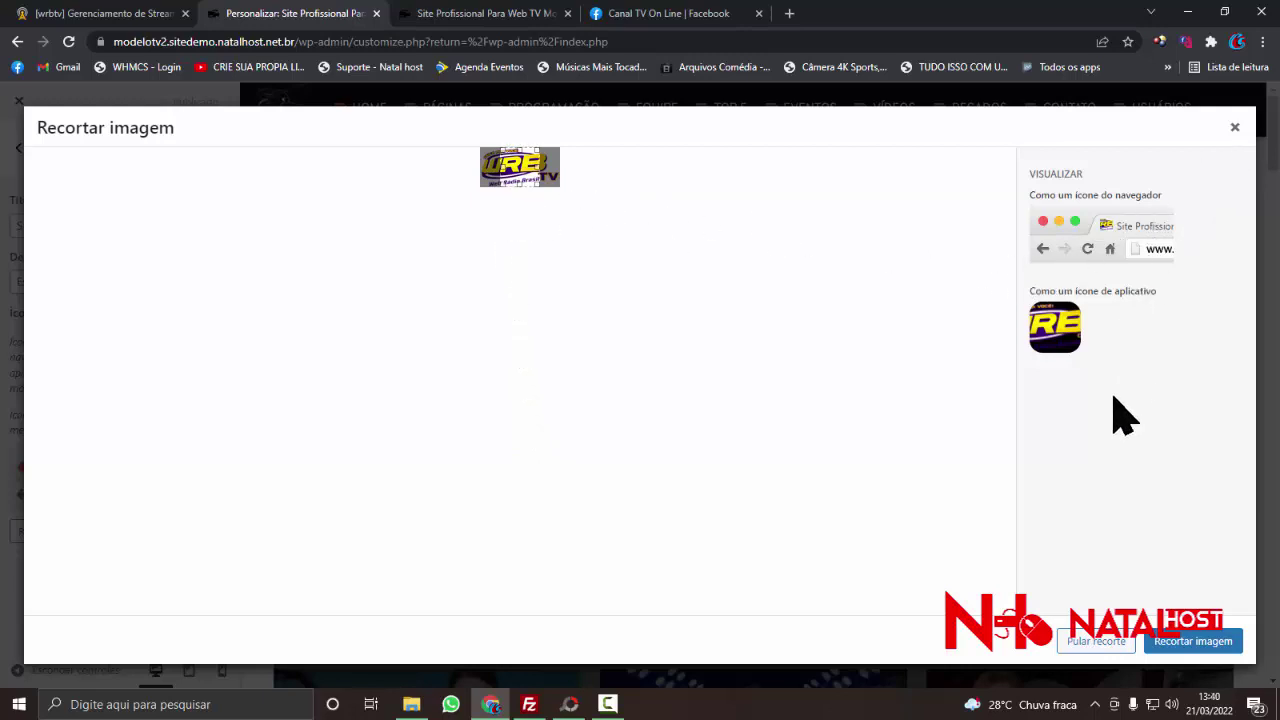
{"action": "left_click", "coordinate": [1234, 130]}
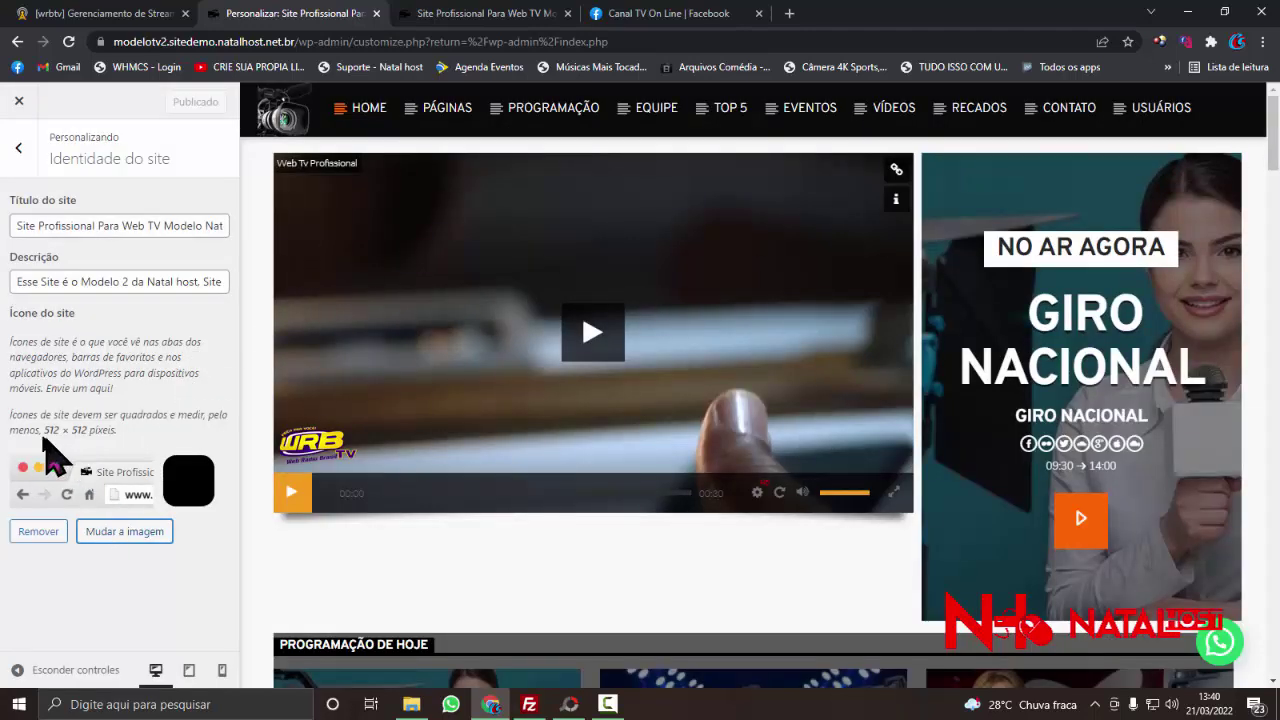
- Highlight the note requiring site icons of at least 512 × 512 pixels
{"action": "left_click_drag", "start_coordinate": [12, 416], "coordinate": [200, 440]}
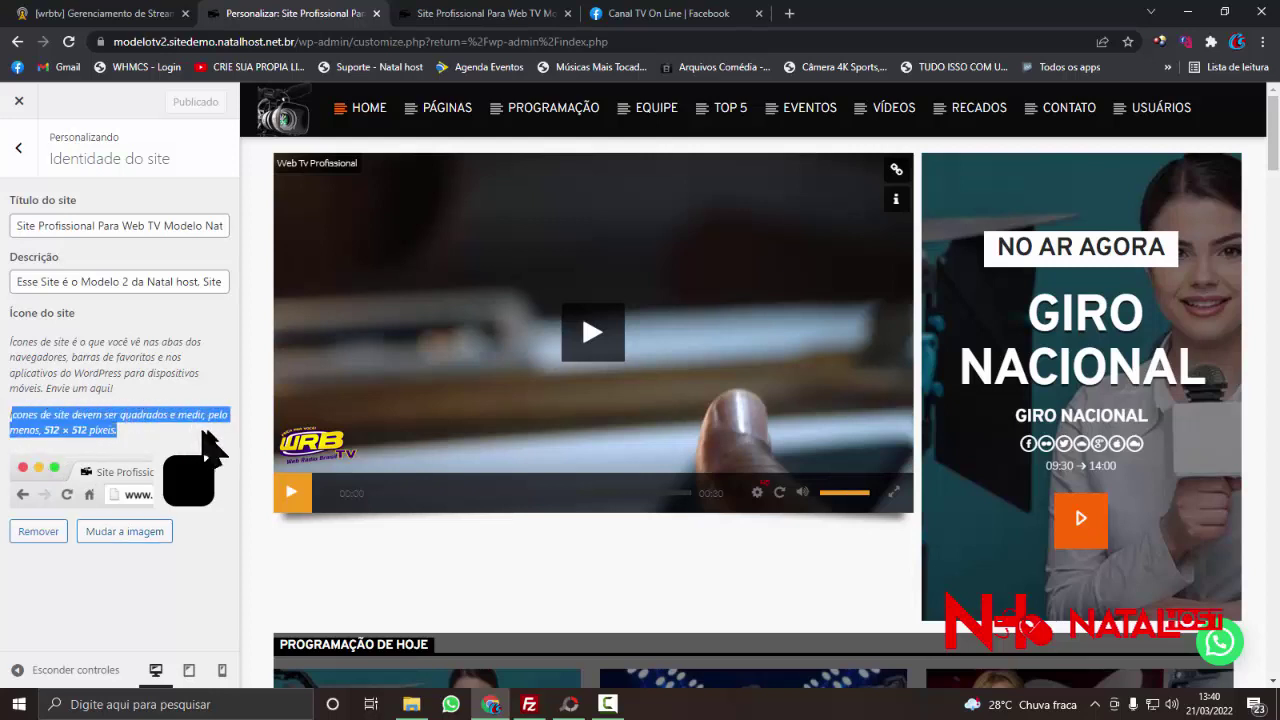
{"action": "left_click", "coordinate": [100, 455]}
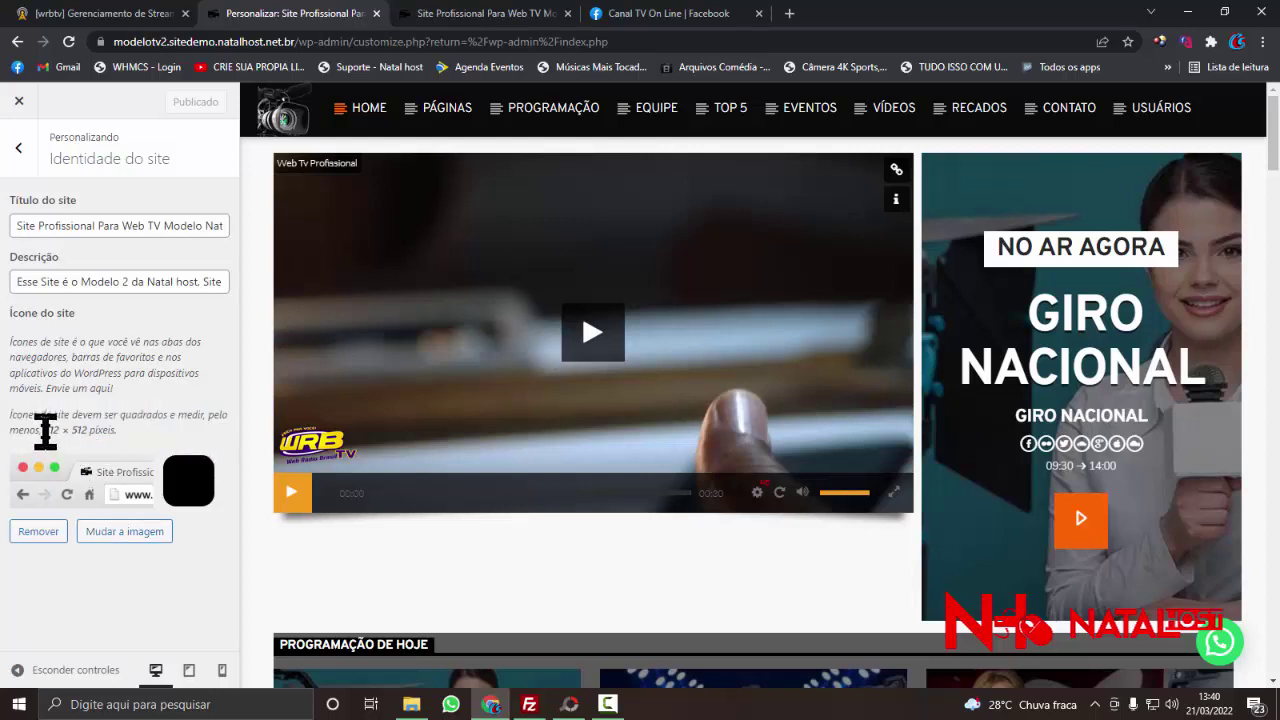
{"action": "left_click_drag", "start_coordinate": [82, 430], "coordinate": [111, 431]}
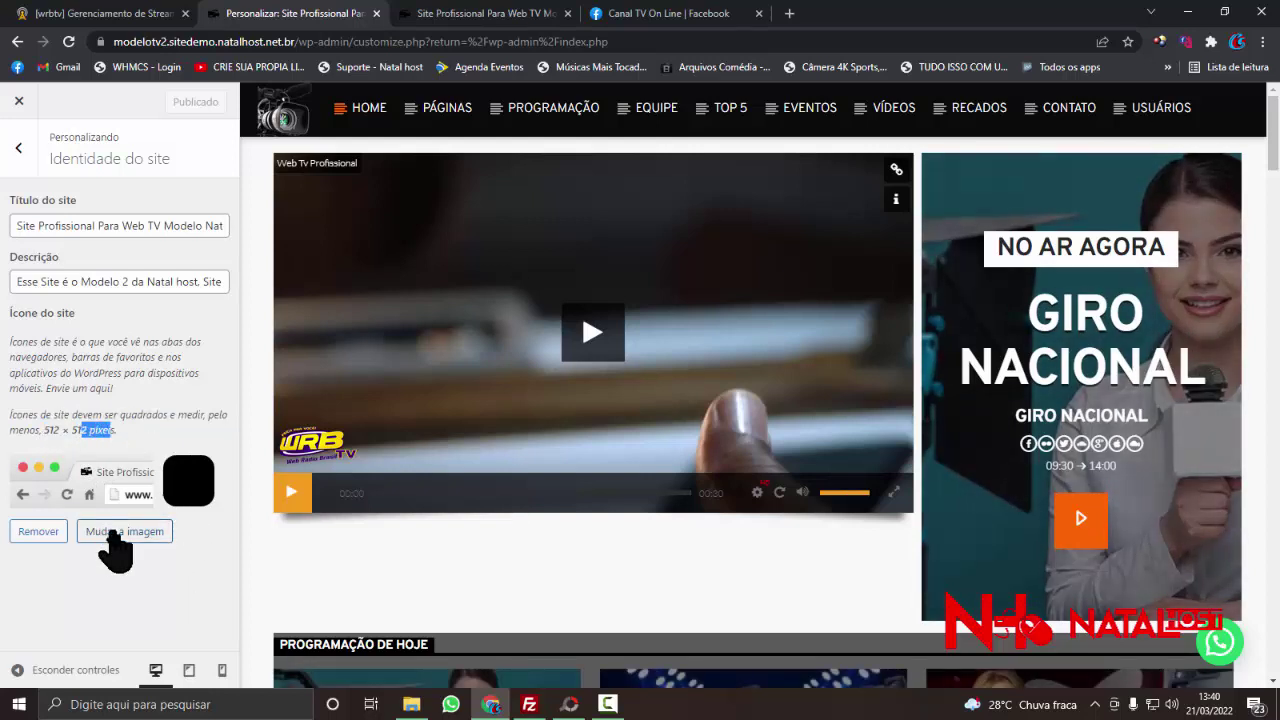
- Resize WEB RÁDIO BRASIL YV.png in PhotoScape to 512 × 512 without keeping the aspect ratio
{"action": "left_click", "coordinate": [572, 705]}
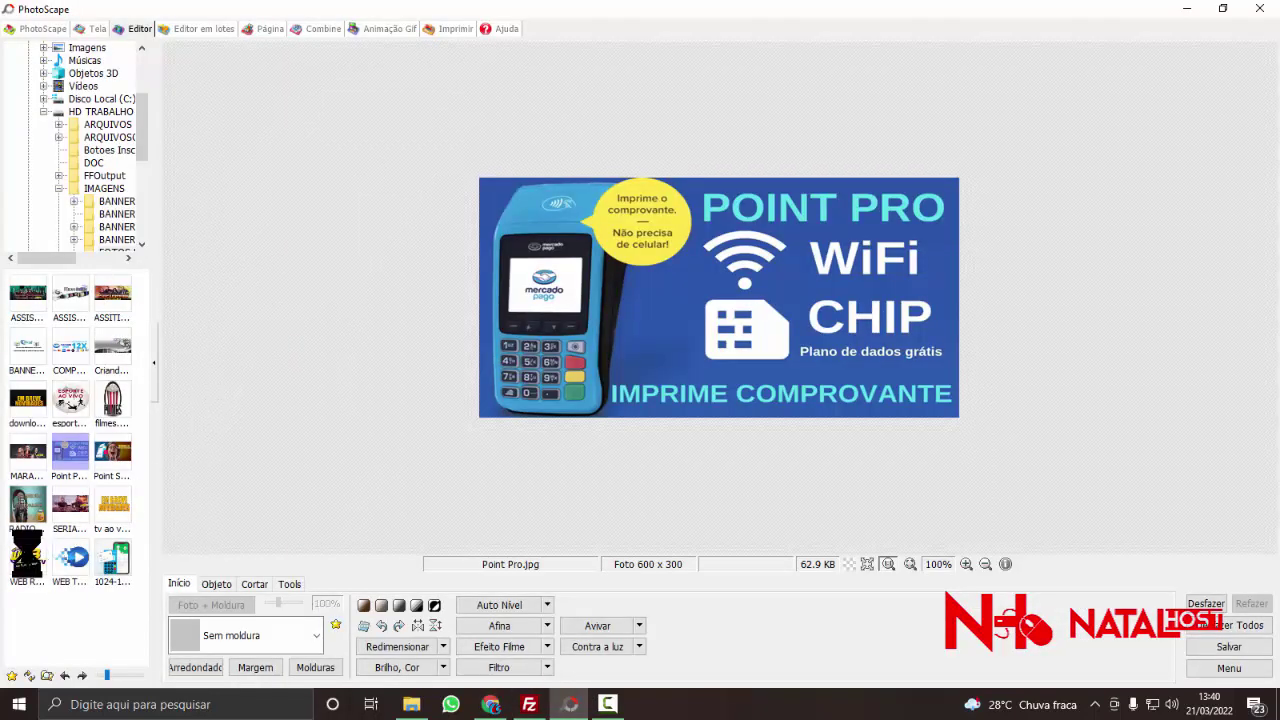
{"action": "left_click", "coordinate": [27, 556]}
{"action": "left_click", "coordinate": [382, 647]}
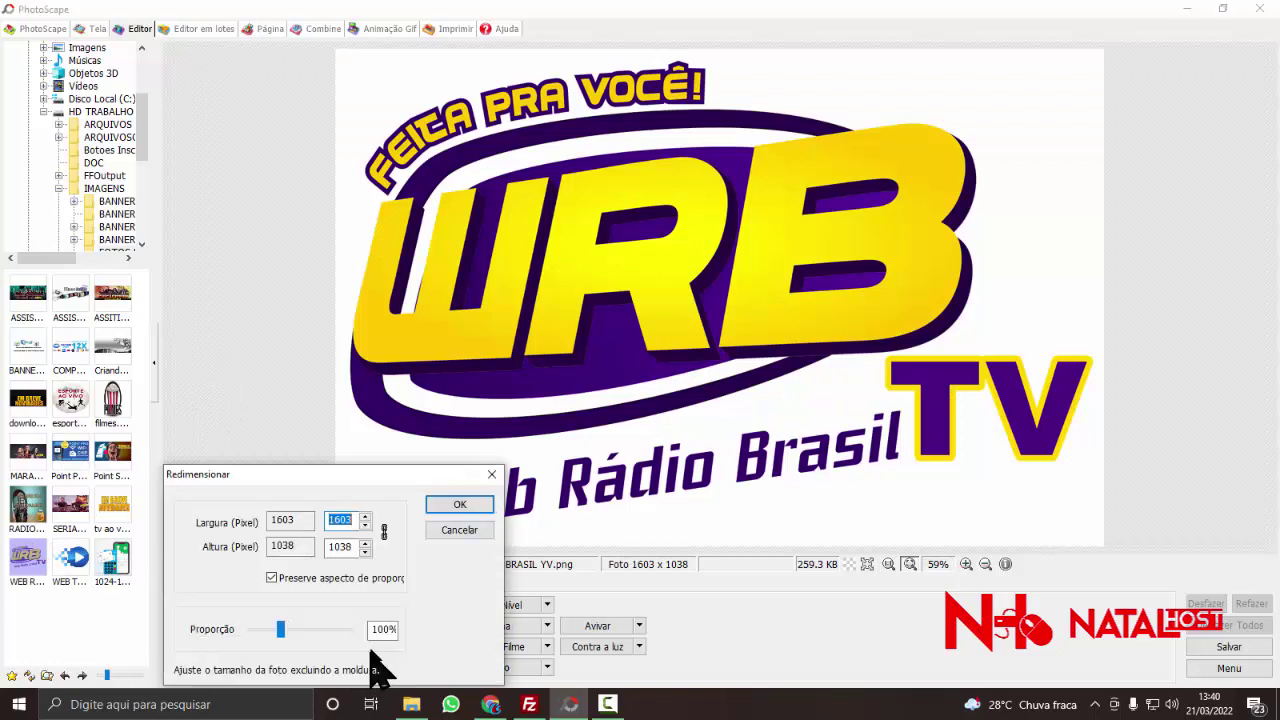
{"action": "left_click", "coordinate": [271, 578]}
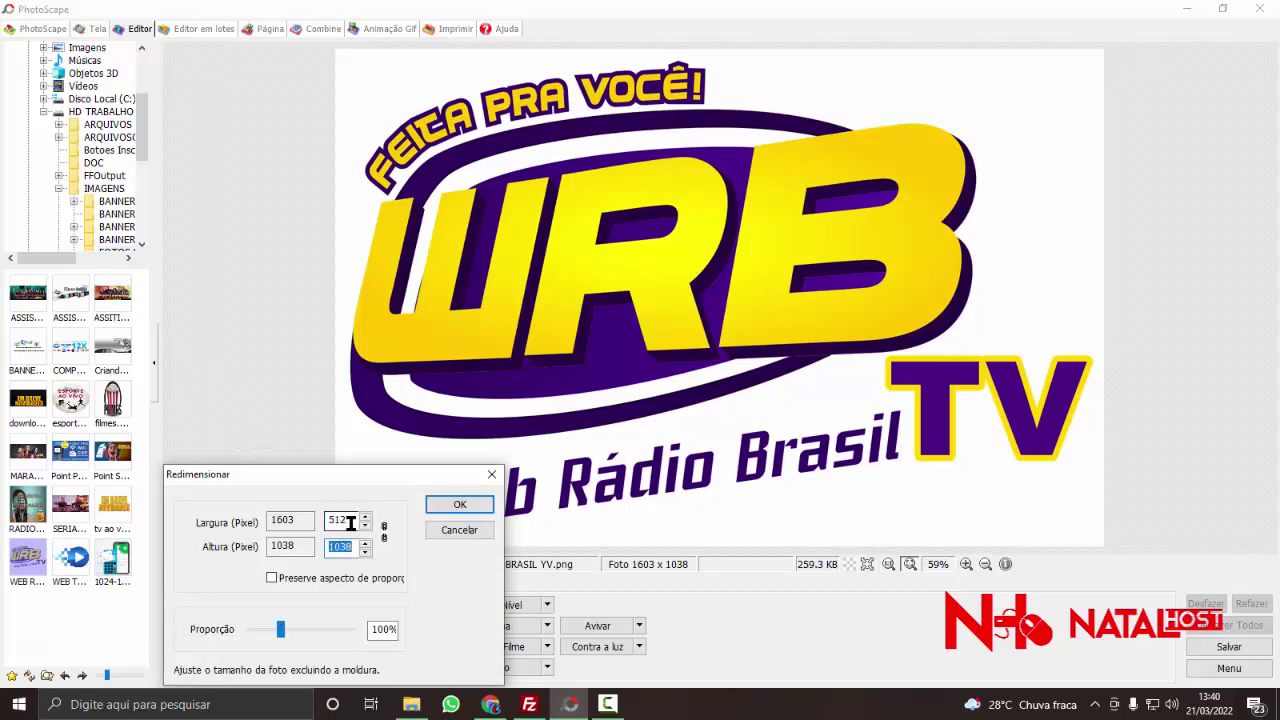
{"action": "left_click", "coordinate": [459, 504]}
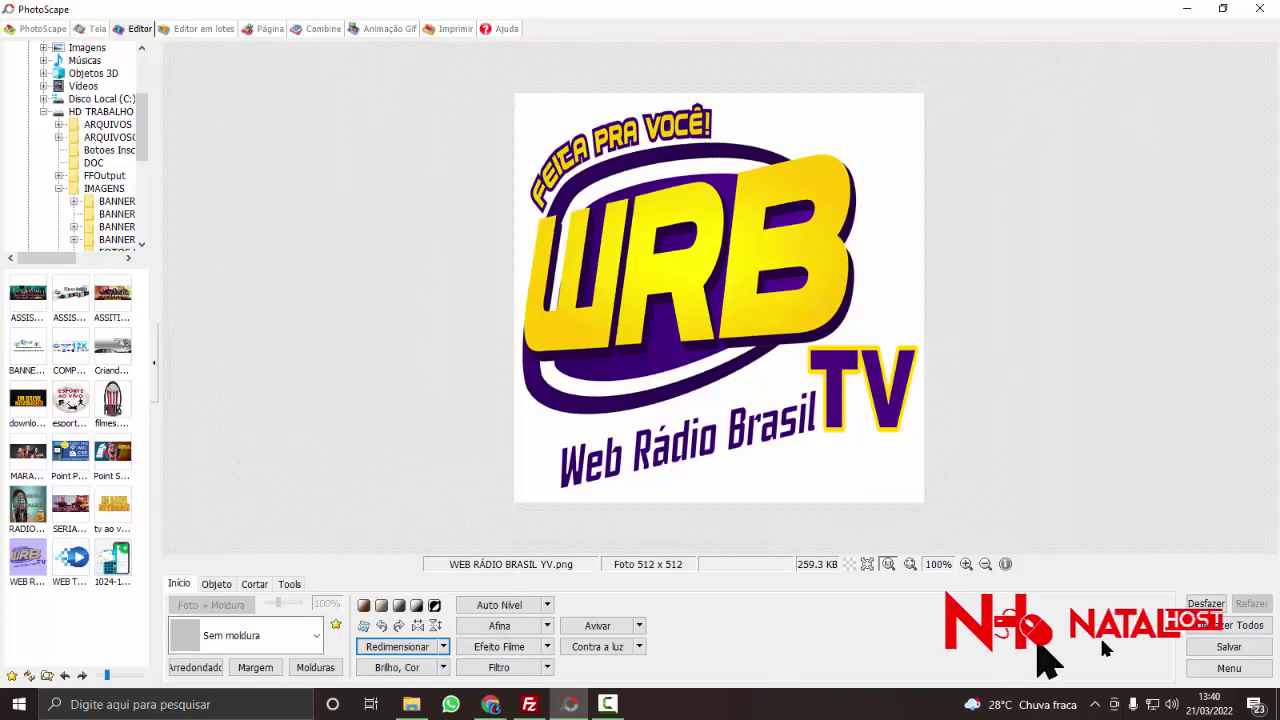
- Save the resized logo as 'WEB RÁDIO BRASIL tv icon.png'
{"action": "left_click", "coordinate": [1200, 647]}
{"action": "left_click", "coordinate": [430, 351]}
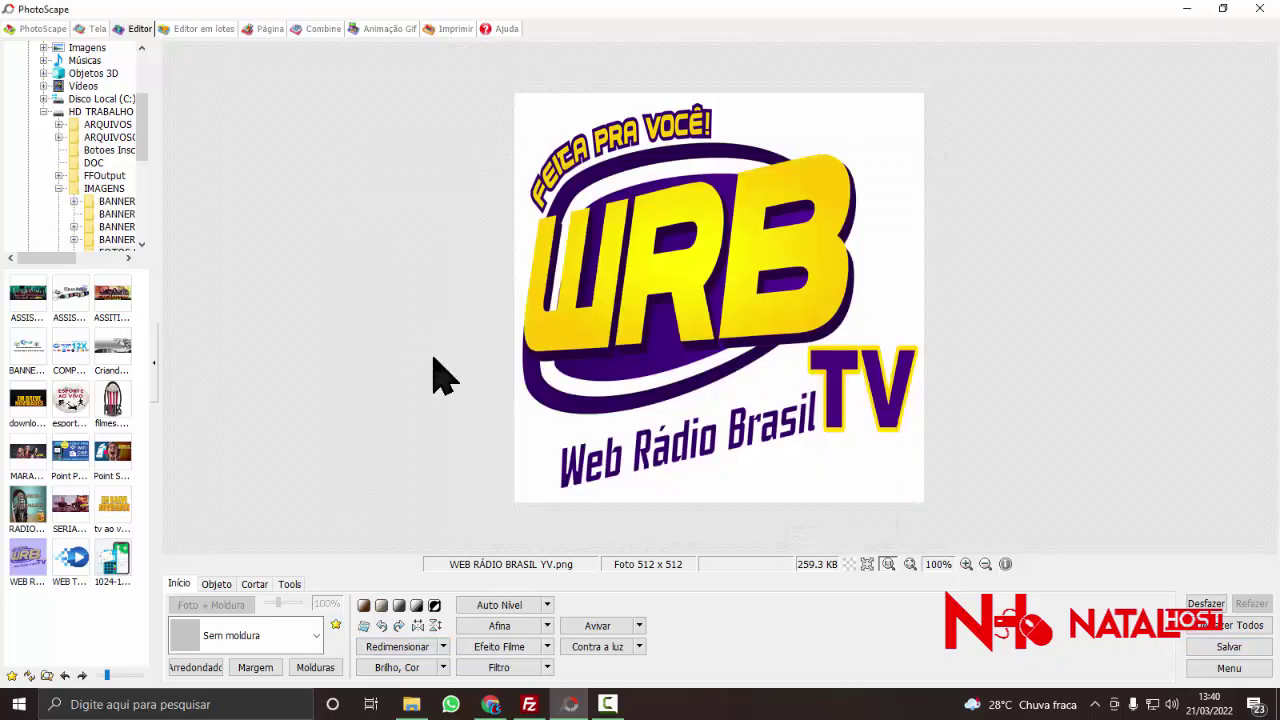
{"action": "left_click", "coordinate": [609, 446]}
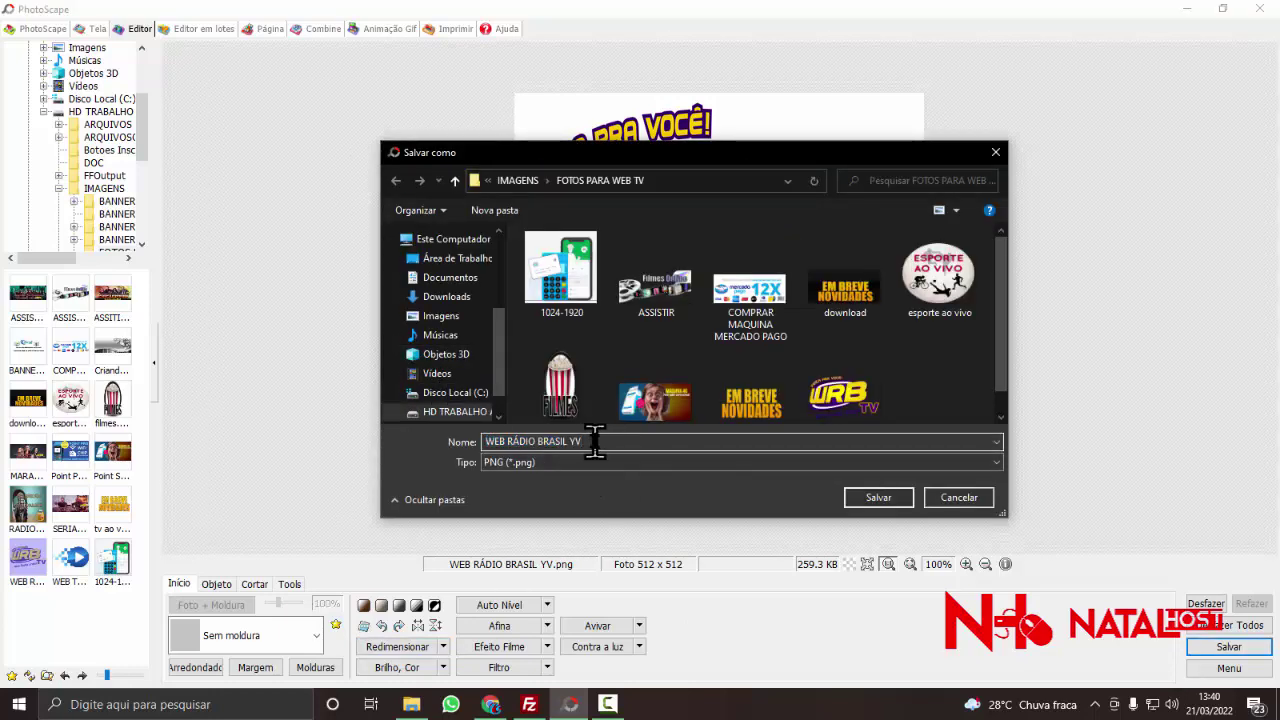
{"action": "key", "text": "BackSpace"}
{"action": "key", "text": "BackSpace"}
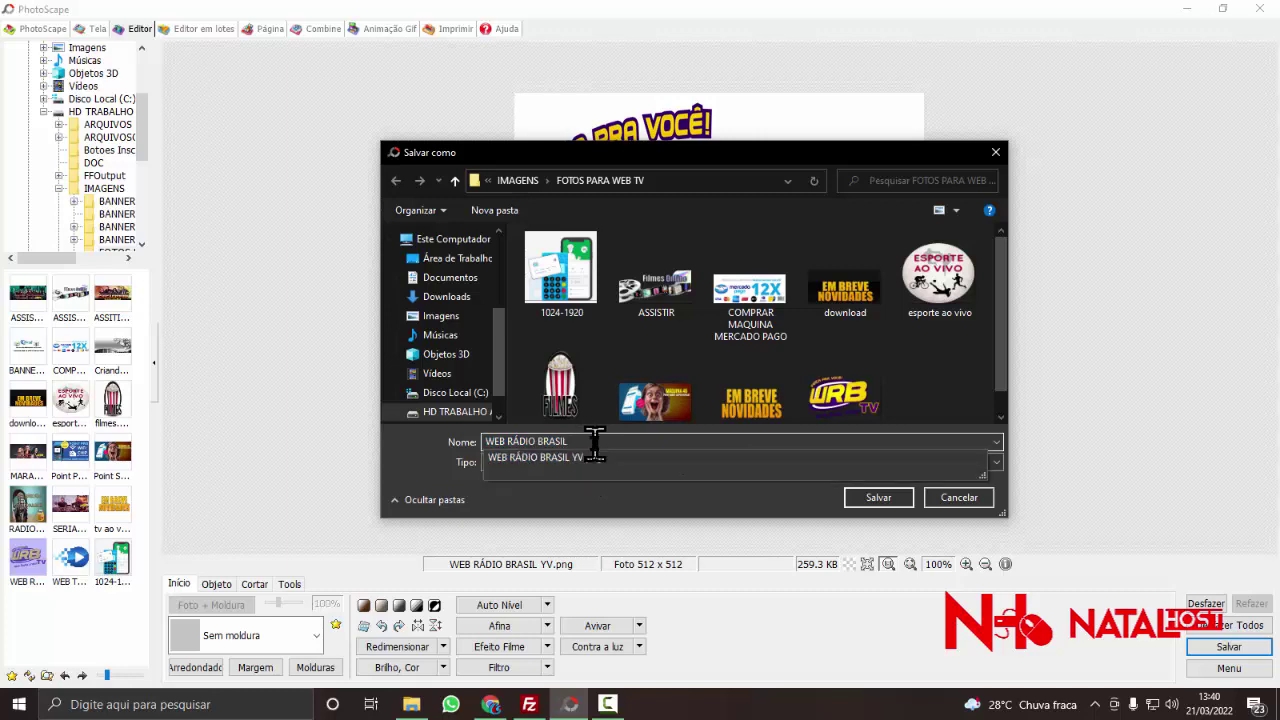
{"action": "type", "text": "tv ico"}
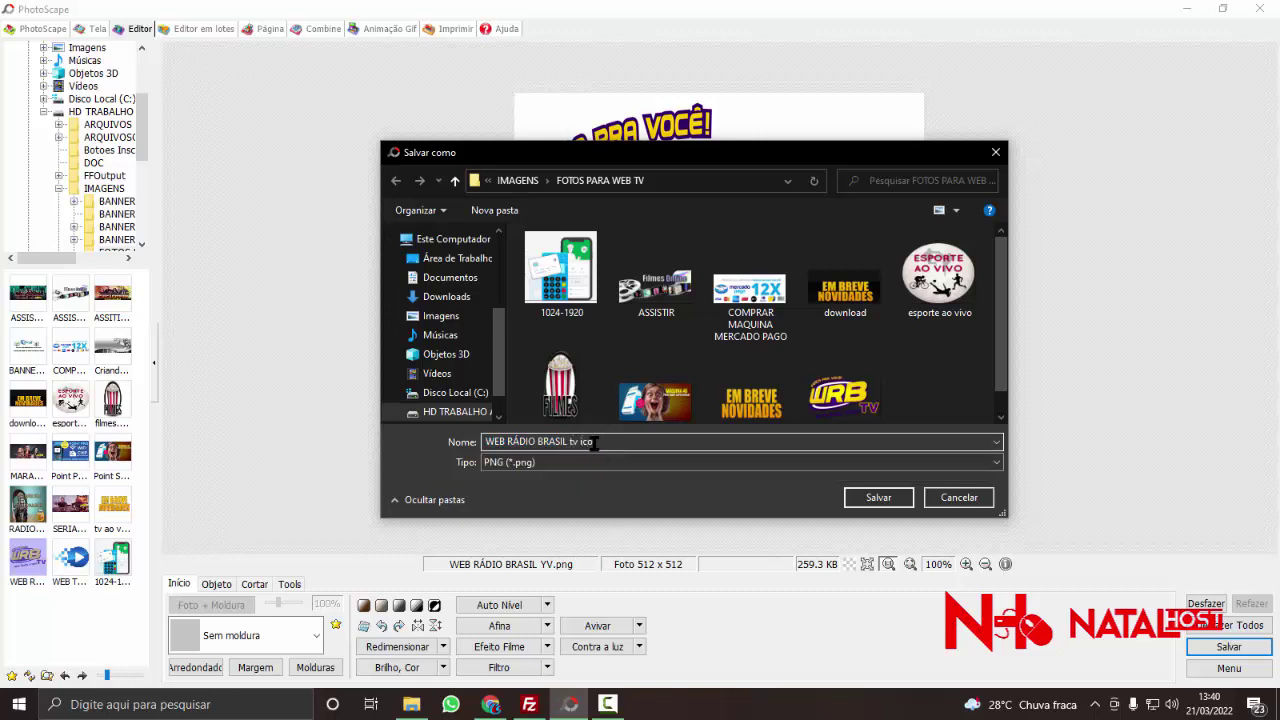
{"action": "type", "text": "n"}
{"action": "key", "text": "Return"}
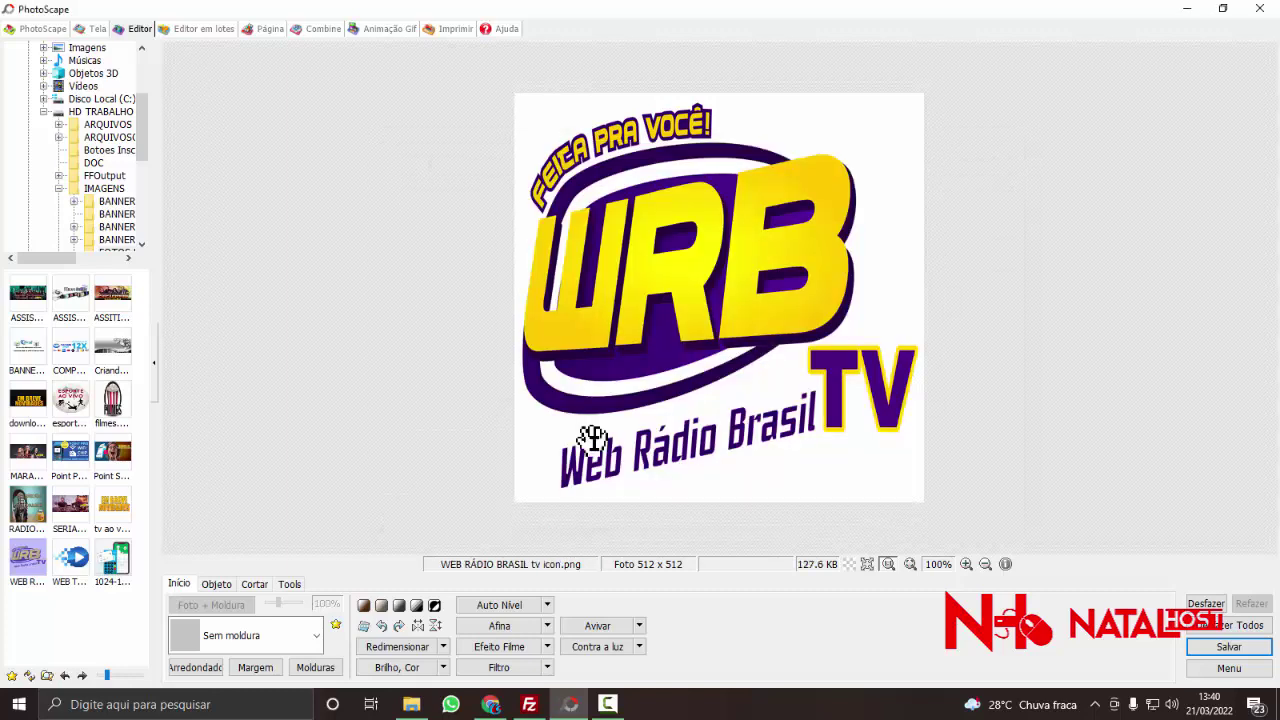
- Begin uploading a new site icon from the H:\IMAGENS\FOTOS PARA WEB TV folder
{"action": "left_click", "coordinate": [491, 704]}
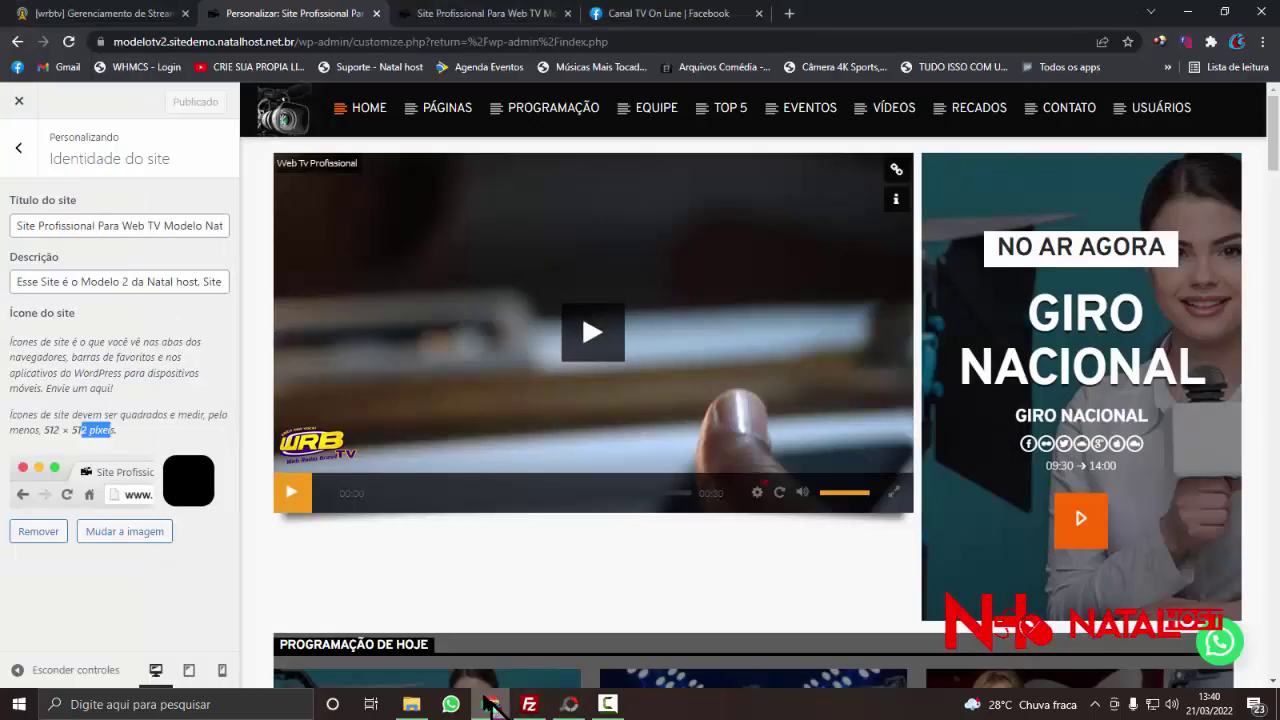
{"action": "left_click", "coordinate": [125, 531]}
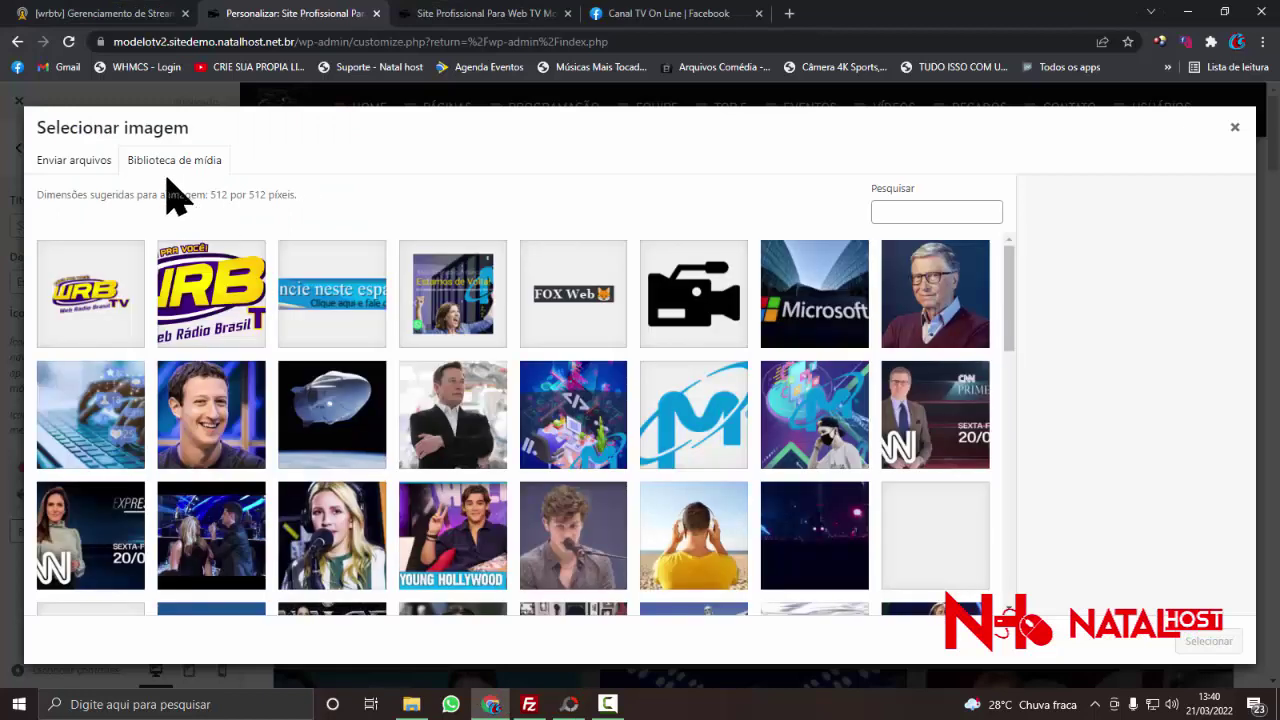
{"action": "left_click", "coordinate": [72, 160]}
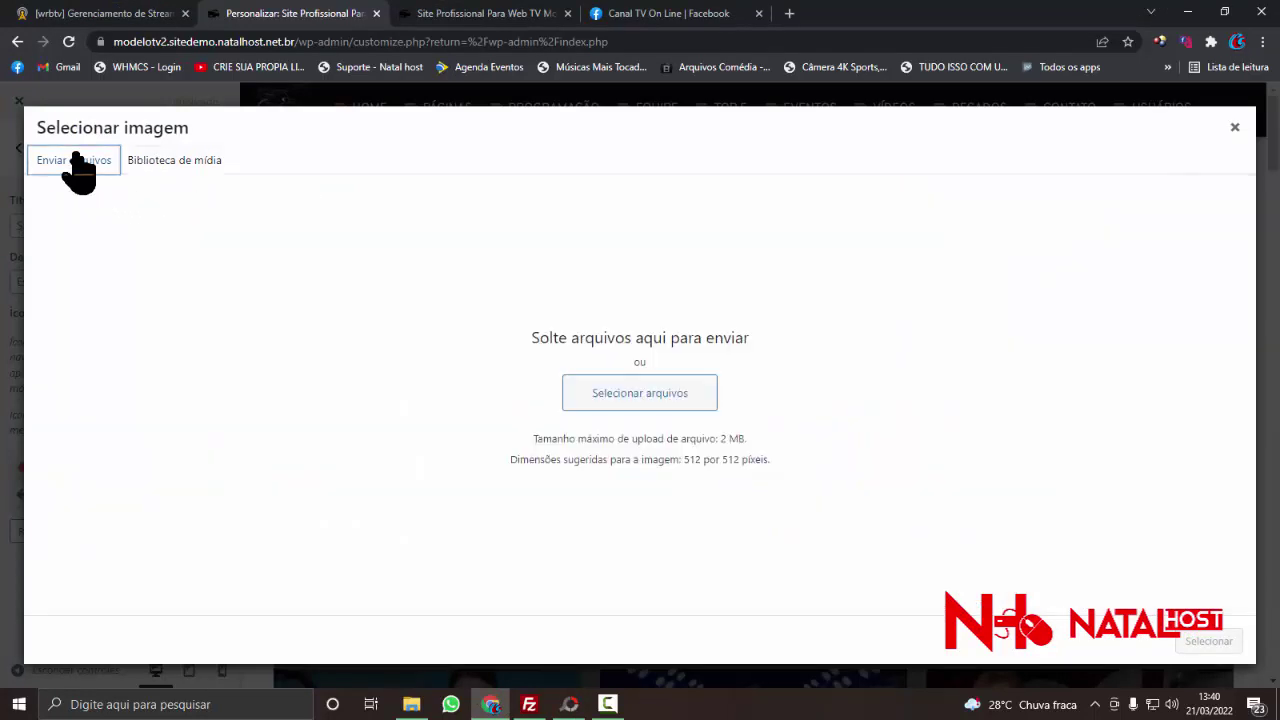
{"action": "left_click", "coordinate": [636, 402]}
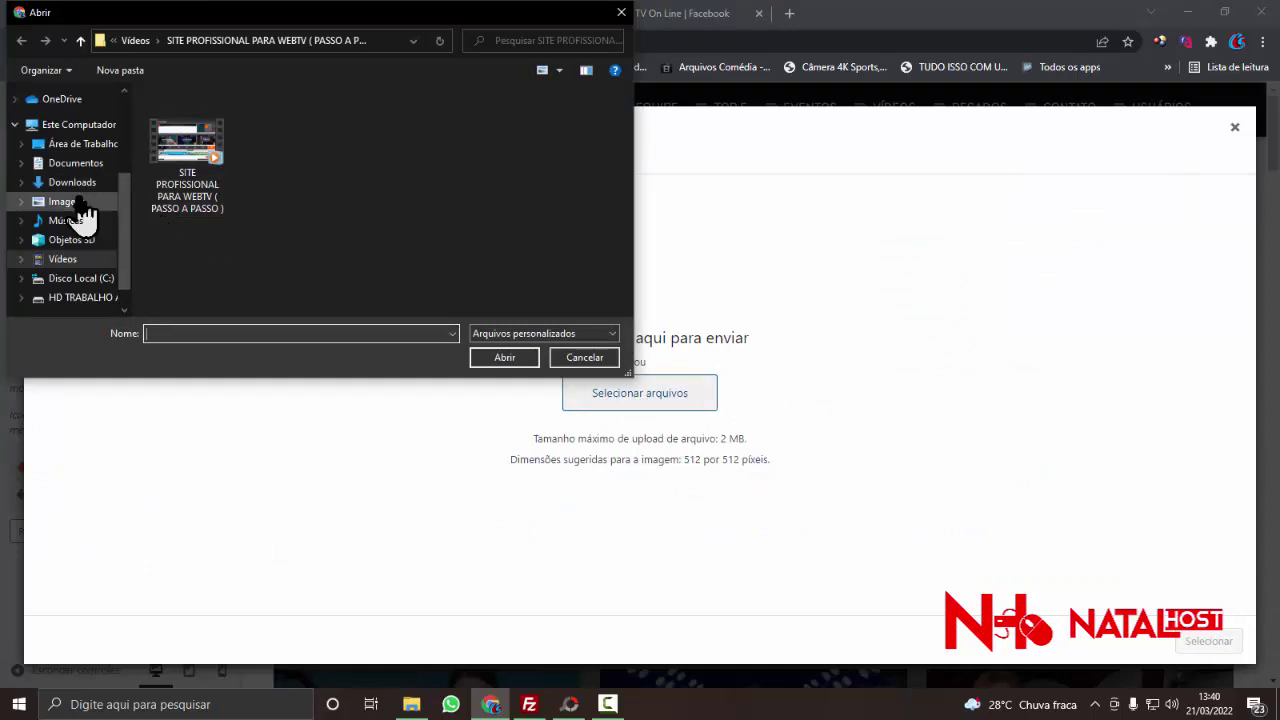
{"action": "left_click", "coordinate": [85, 299]}
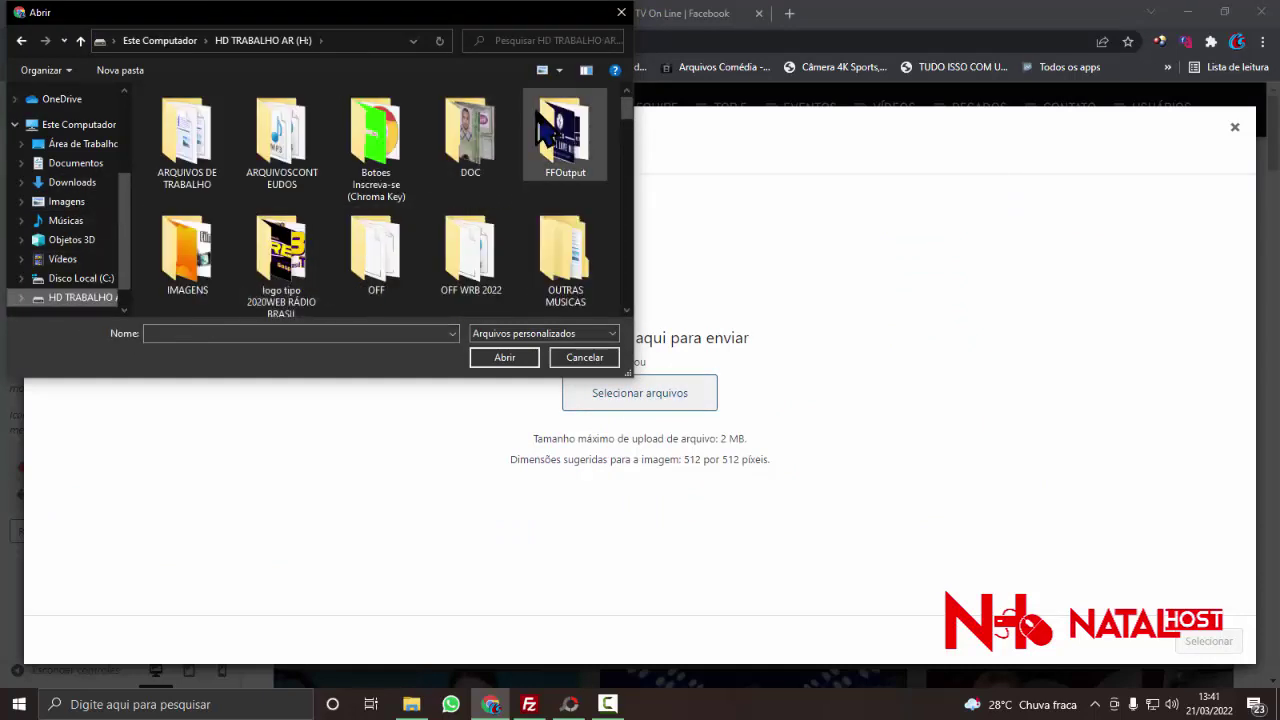
{"action": "double_click", "coordinate": [186, 282]}
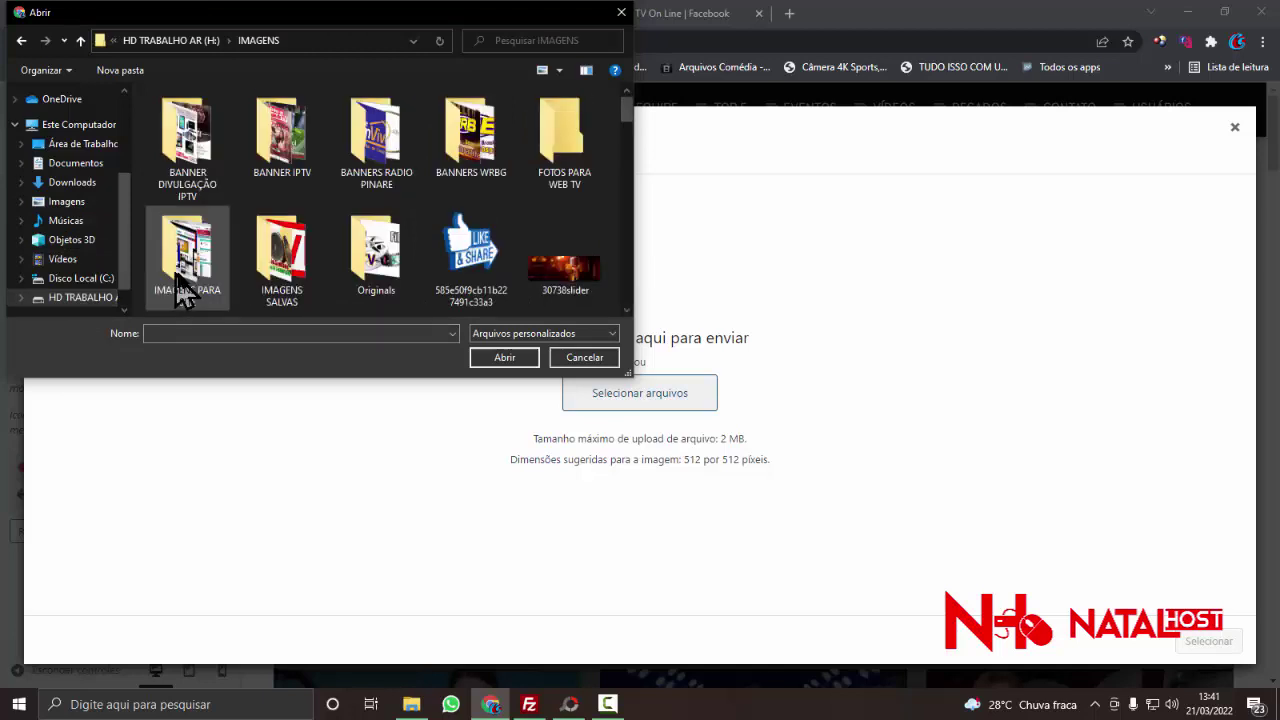
{"action": "double_click", "coordinate": [563, 160]}
- Upload WEB RÁDIO BRASIL tv icon.png and set it as the site icon
{"action": "scroll", "coordinate": [335, 275], "scroll_direction": "down", "scroll_amount": 3}
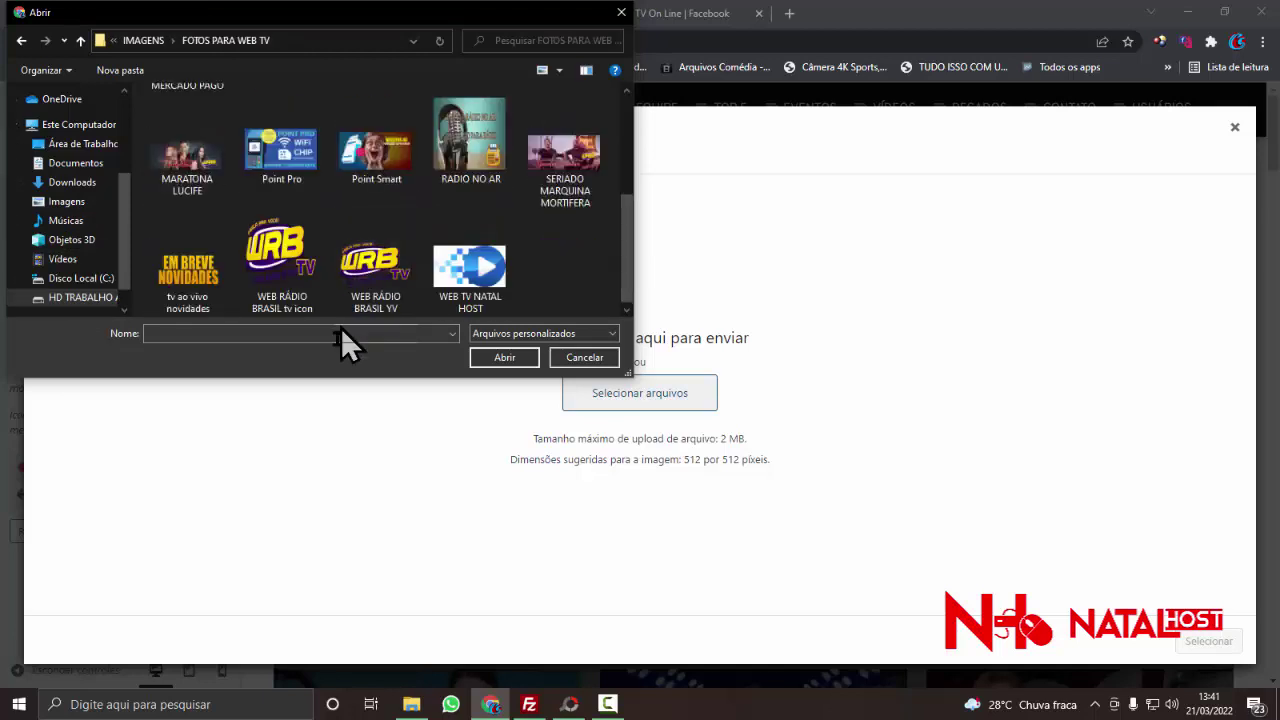
{"action": "left_click", "coordinate": [278, 288]}
{"action": "double_click", "coordinate": [278, 288]}
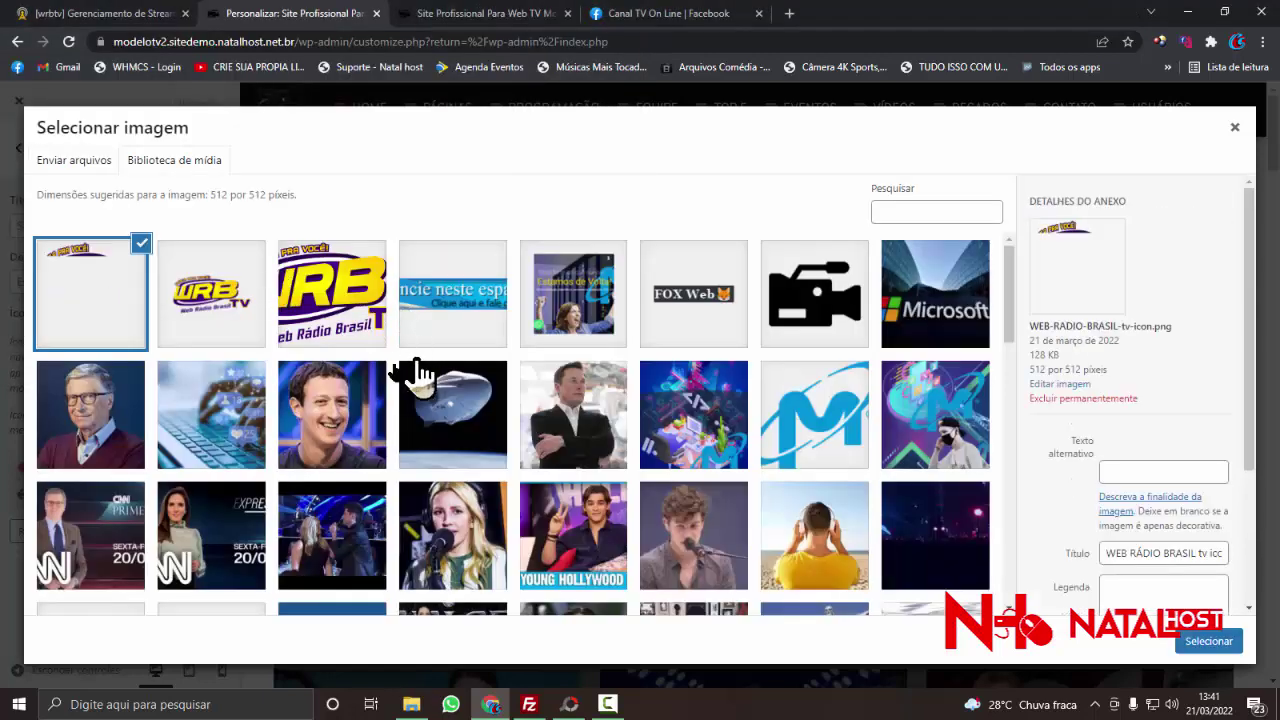
{"action": "left_click", "coordinate": [1195, 642]}
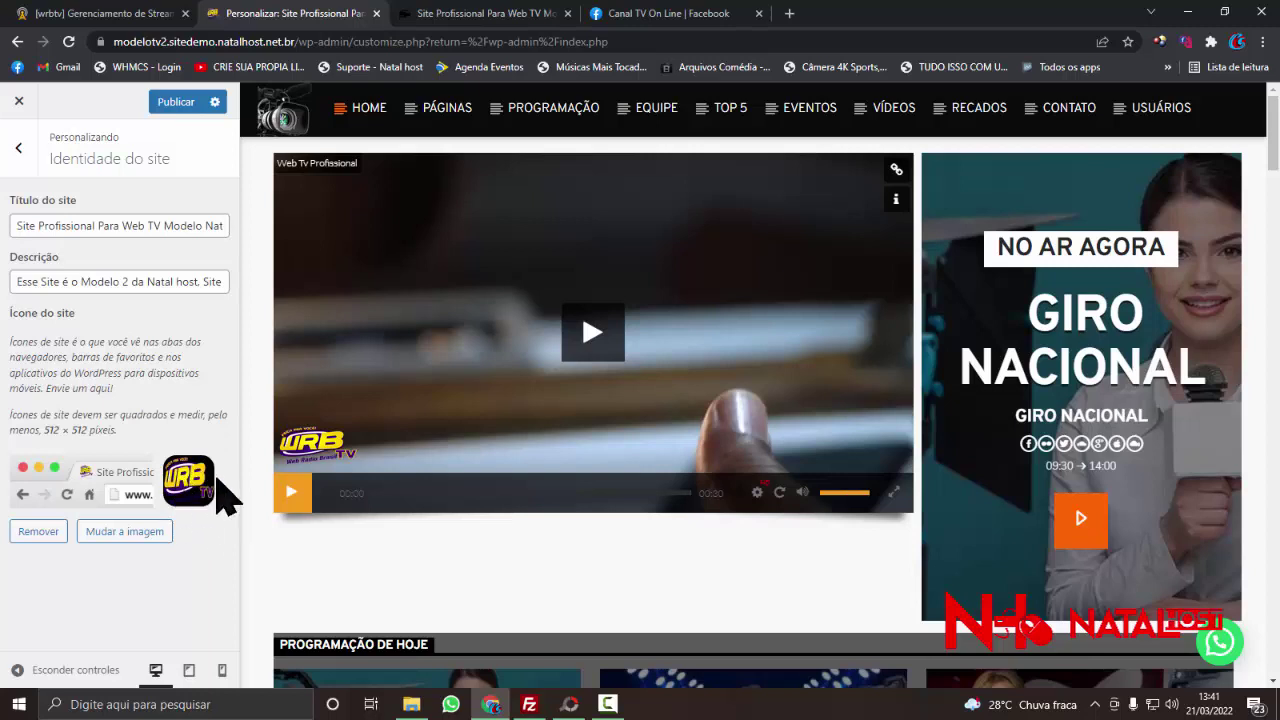
{"action": "left_click", "coordinate": [177, 102]}
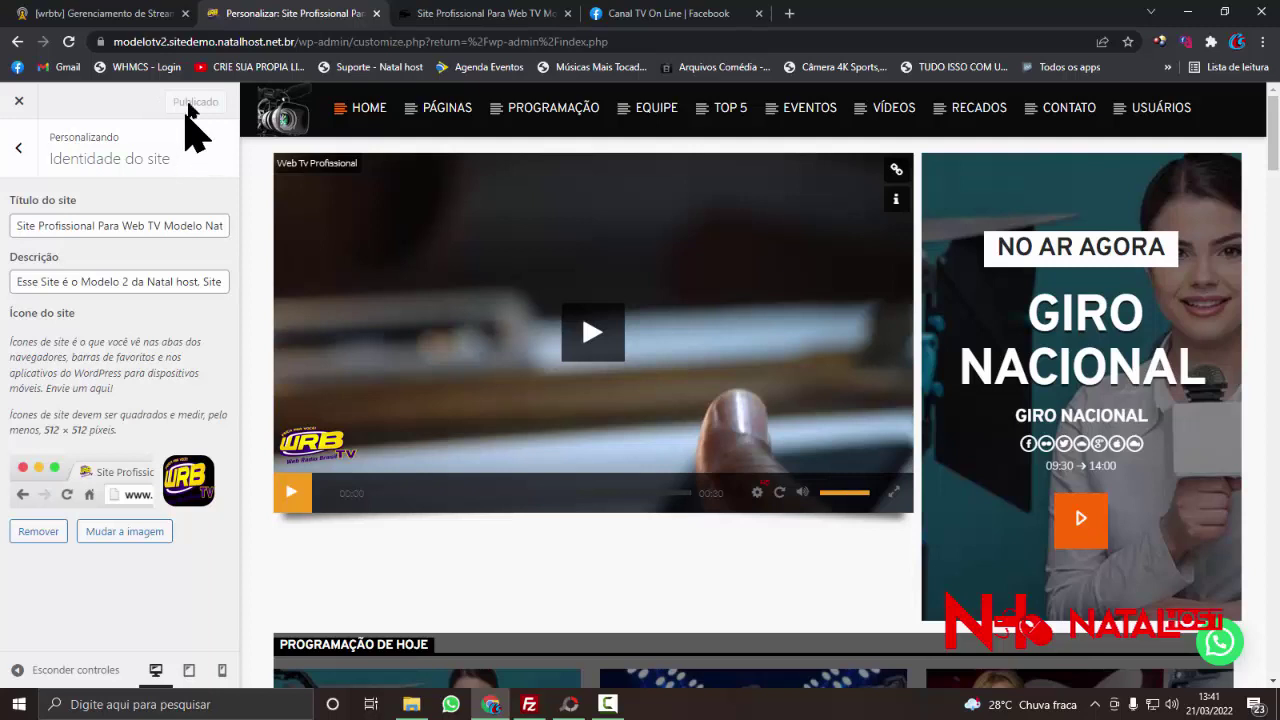
{"action": "left_click", "coordinate": [478, 16]}
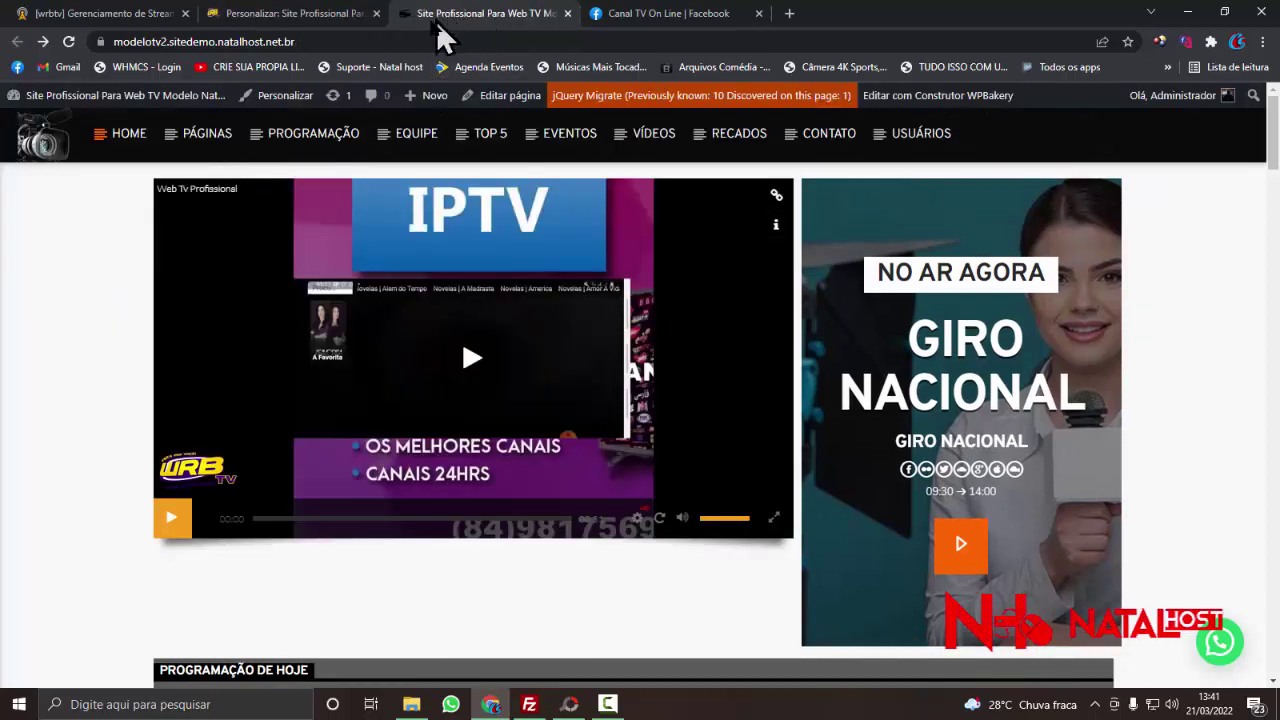
{"action": "left_click", "coordinate": [390, 42]}
{"action": "key", "text": "Return"}
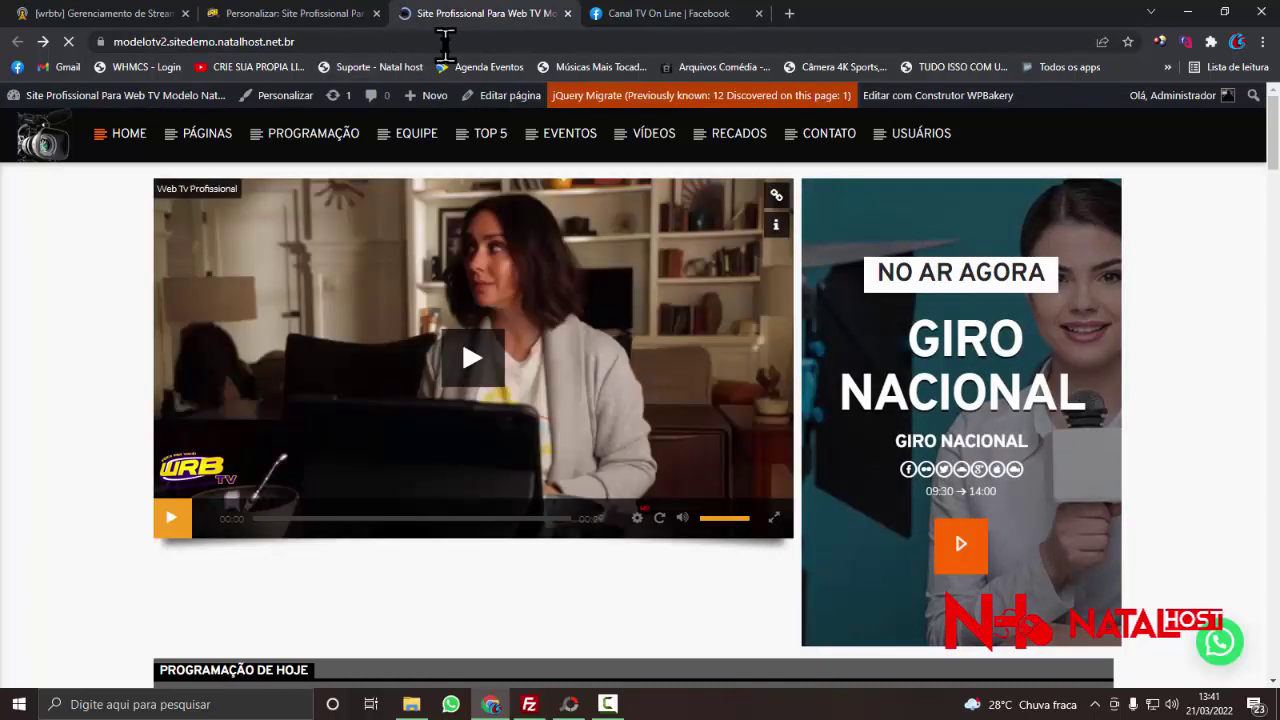
{"action": "left_click", "coordinate": [272, 14]}
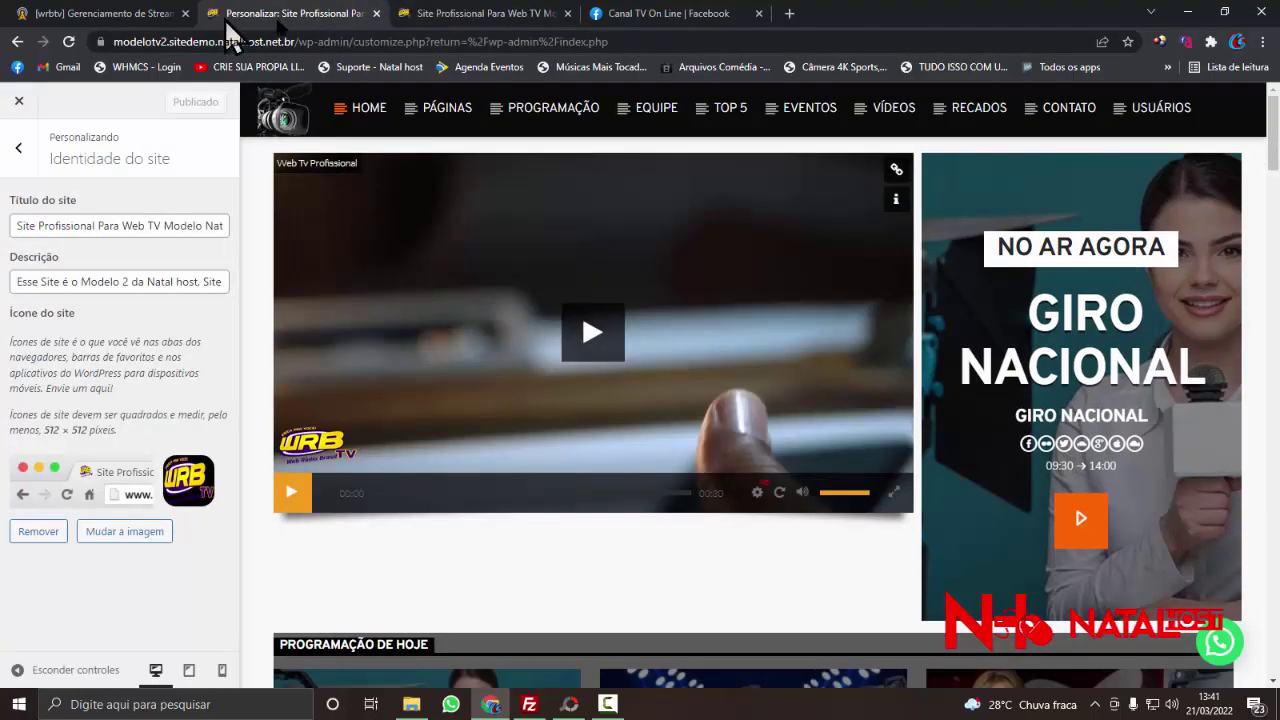
{"action": "left_click", "coordinate": [484, 14]}
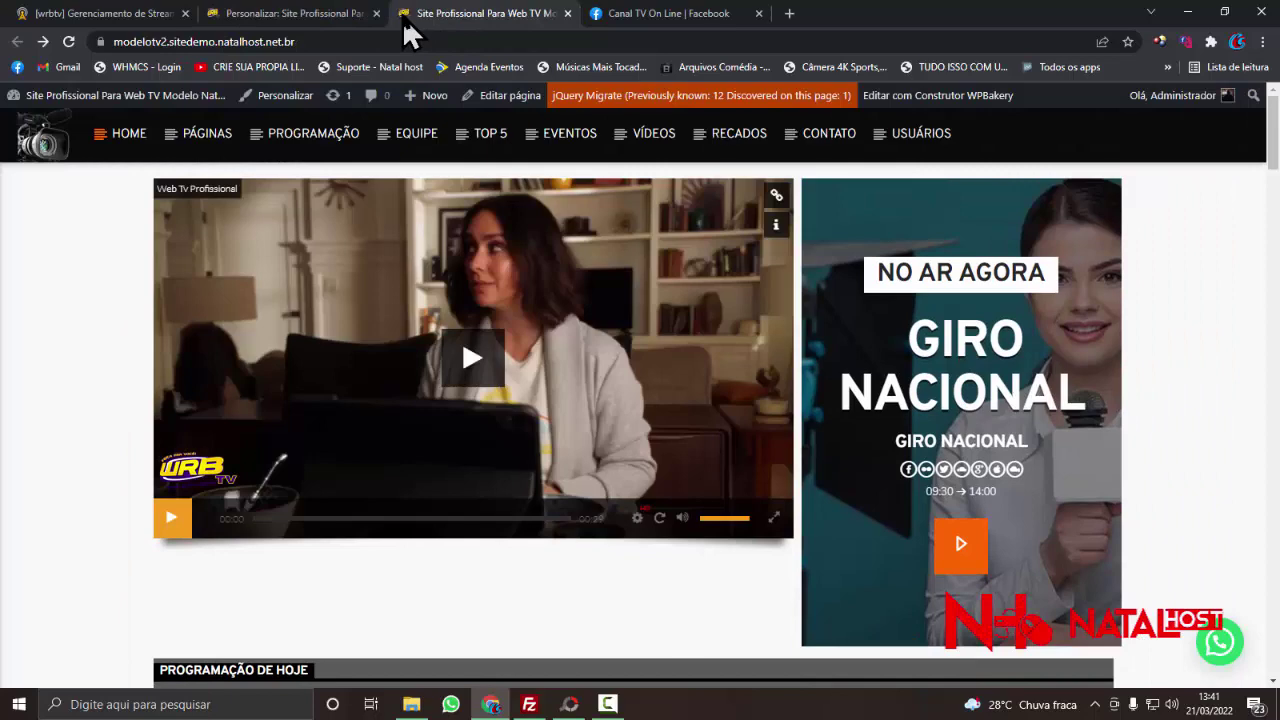
{"action": "left_click", "coordinate": [308, 18]}
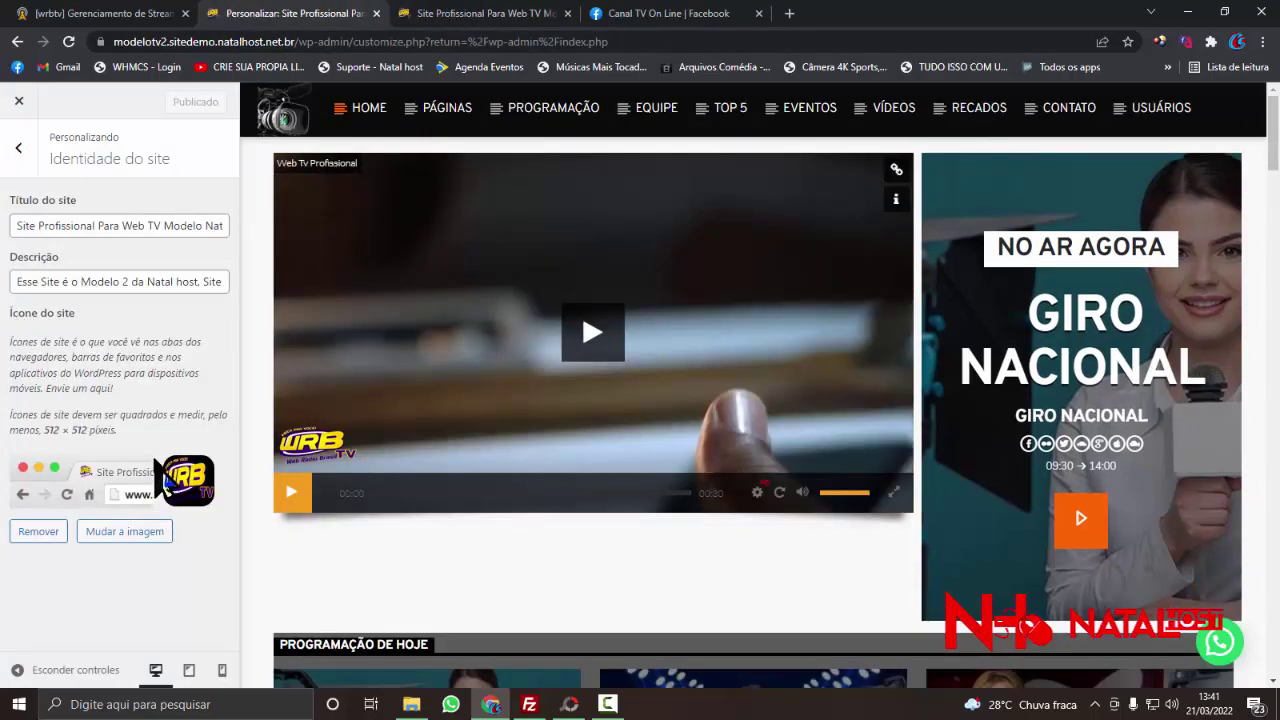
- Look through the Personalização de cores settings unchanged, then return to the section list
{"action": "left_click", "coordinate": [18, 148]}
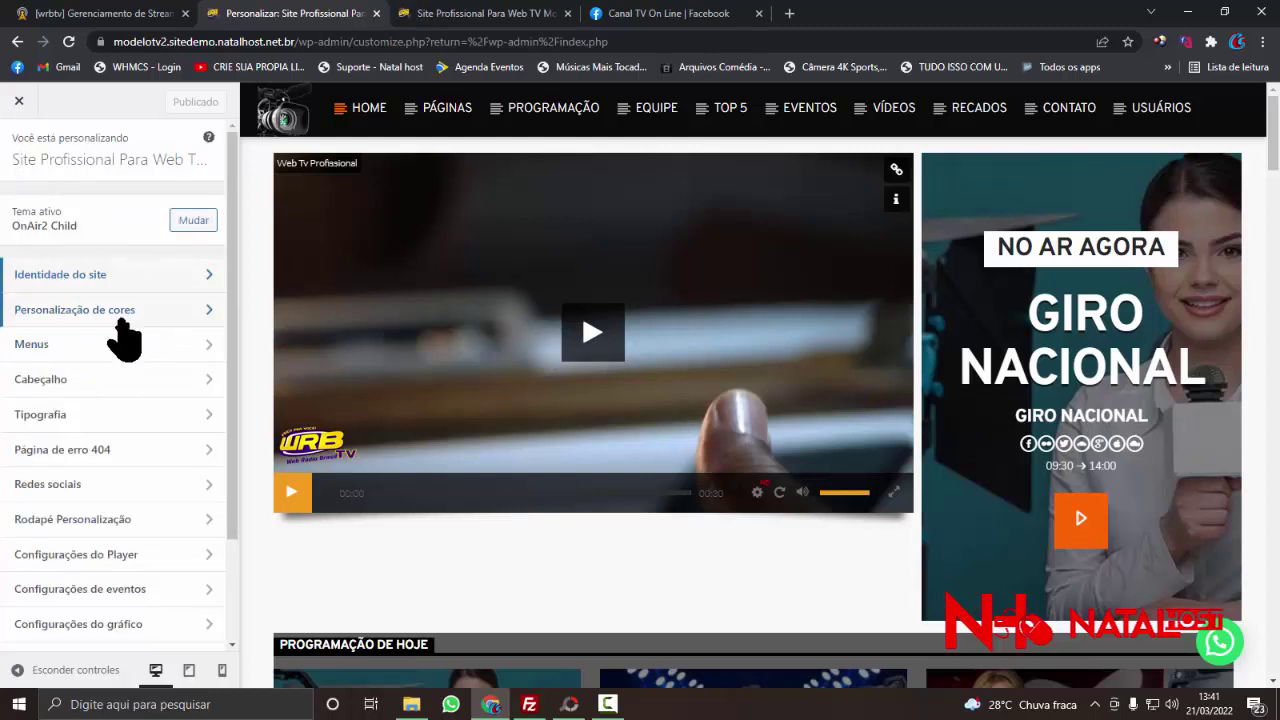
{"action": "left_click", "coordinate": [120, 313]}
{"action": "scroll", "coordinate": [57, 305], "scroll_direction": "down", "scroll_amount": 2}
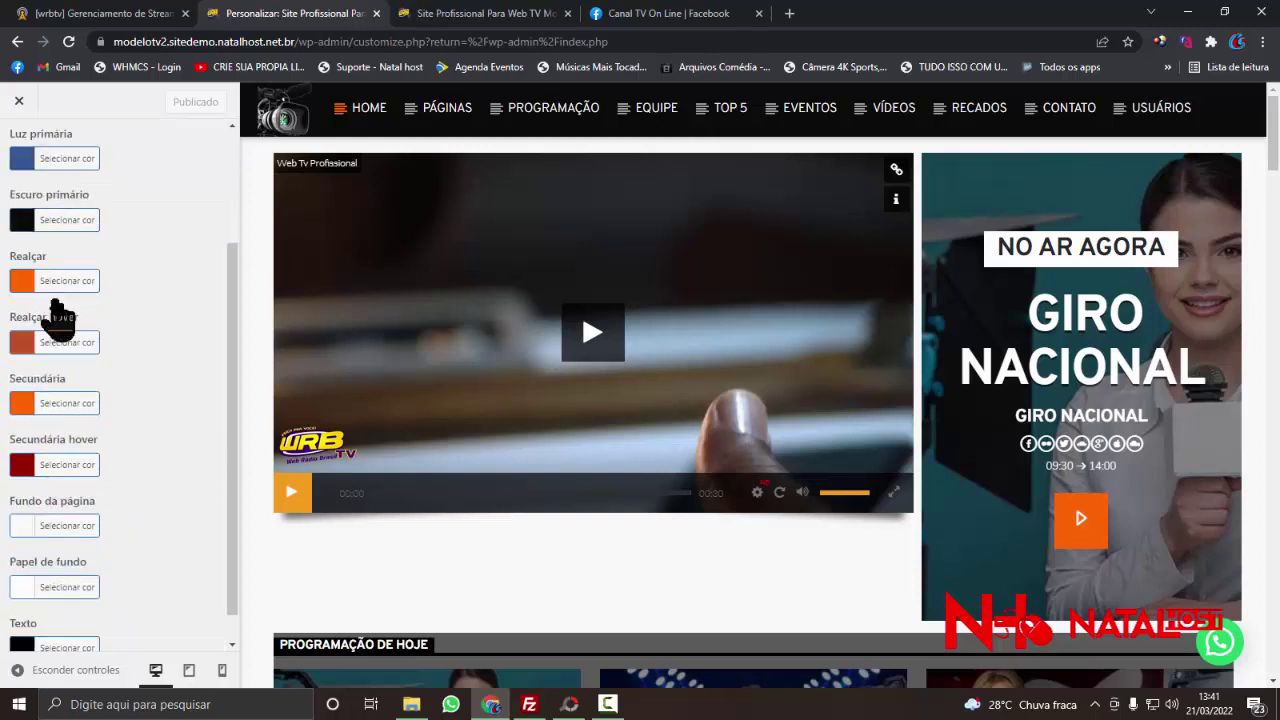
{"action": "scroll", "coordinate": [57, 318], "scroll_direction": "down", "scroll_amount": 1}
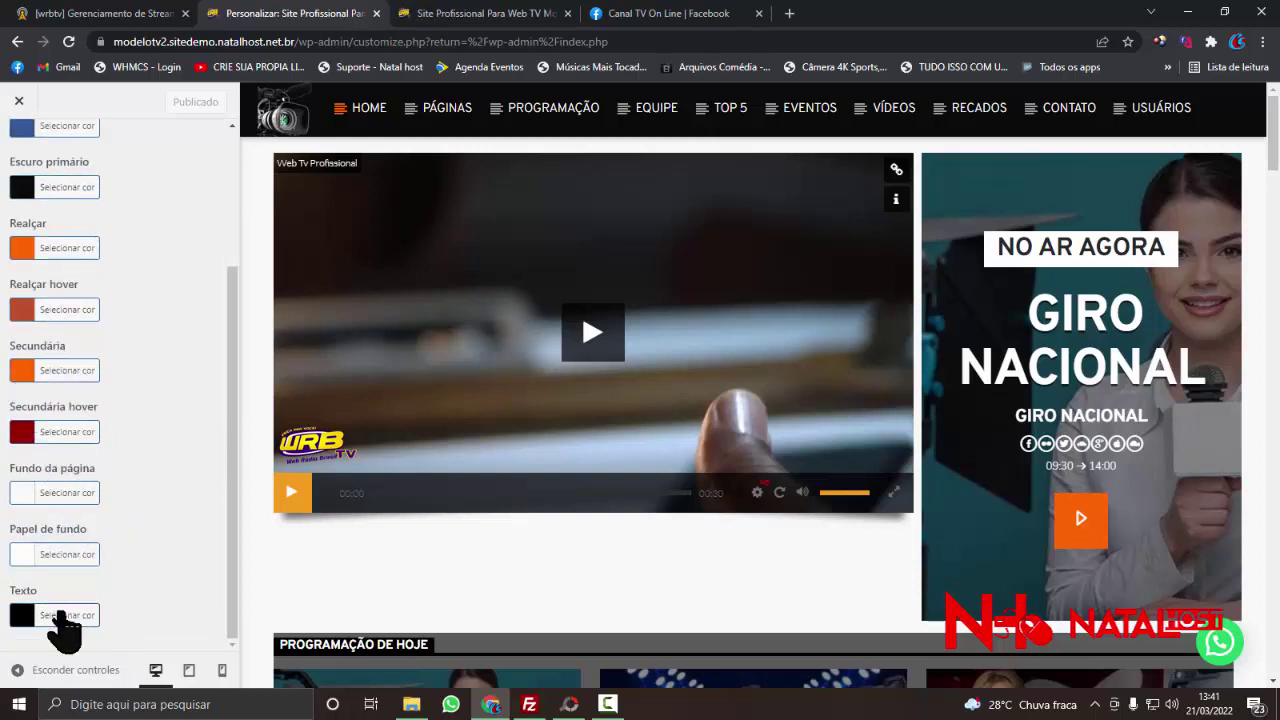
{"action": "scroll", "coordinate": [28, 450], "scroll_direction": "up", "scroll_amount": 4}
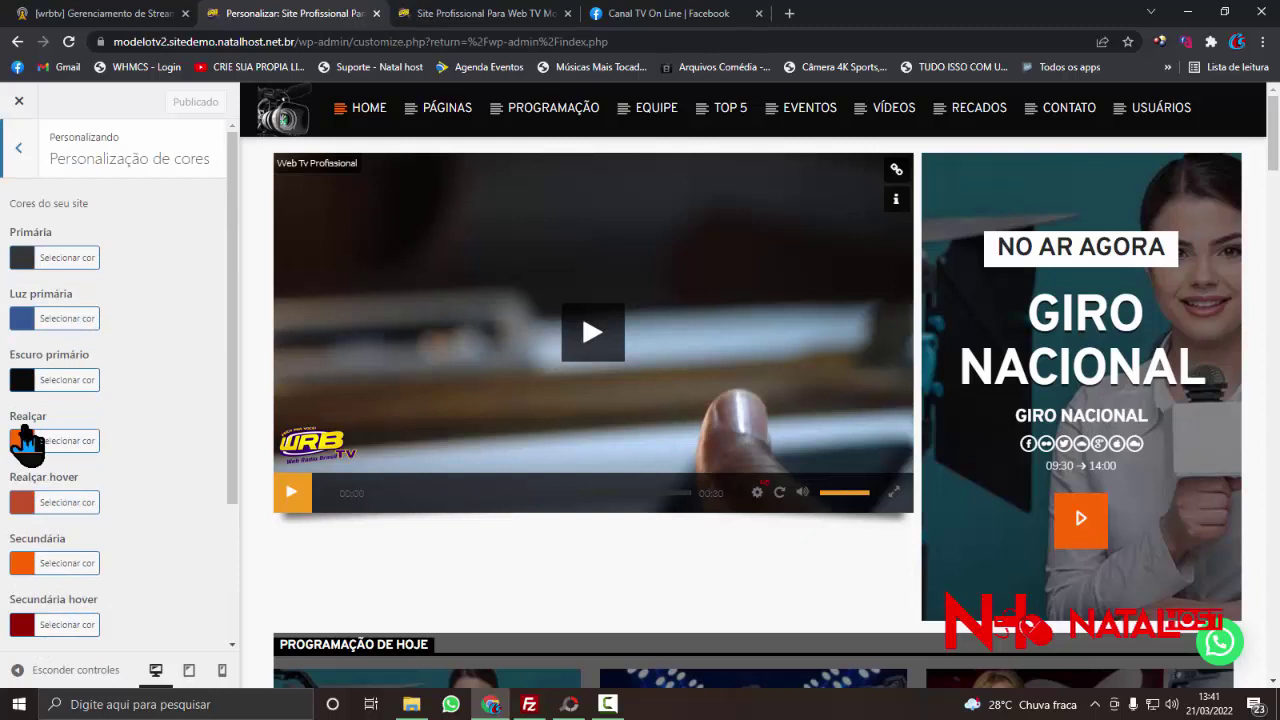
{"action": "left_click", "coordinate": [19, 150]}
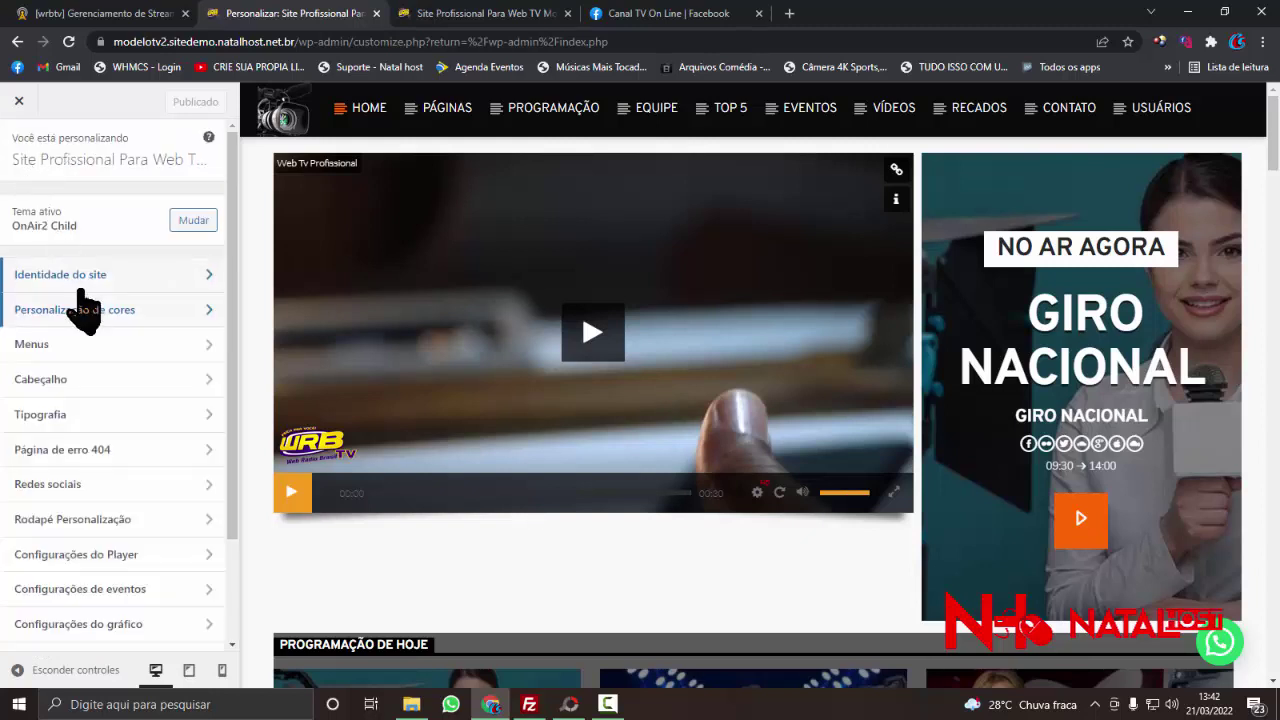
- In Cabeçalho, remove the small camera logo from the header's mini logo
{"action": "left_click", "coordinate": [86, 380]}
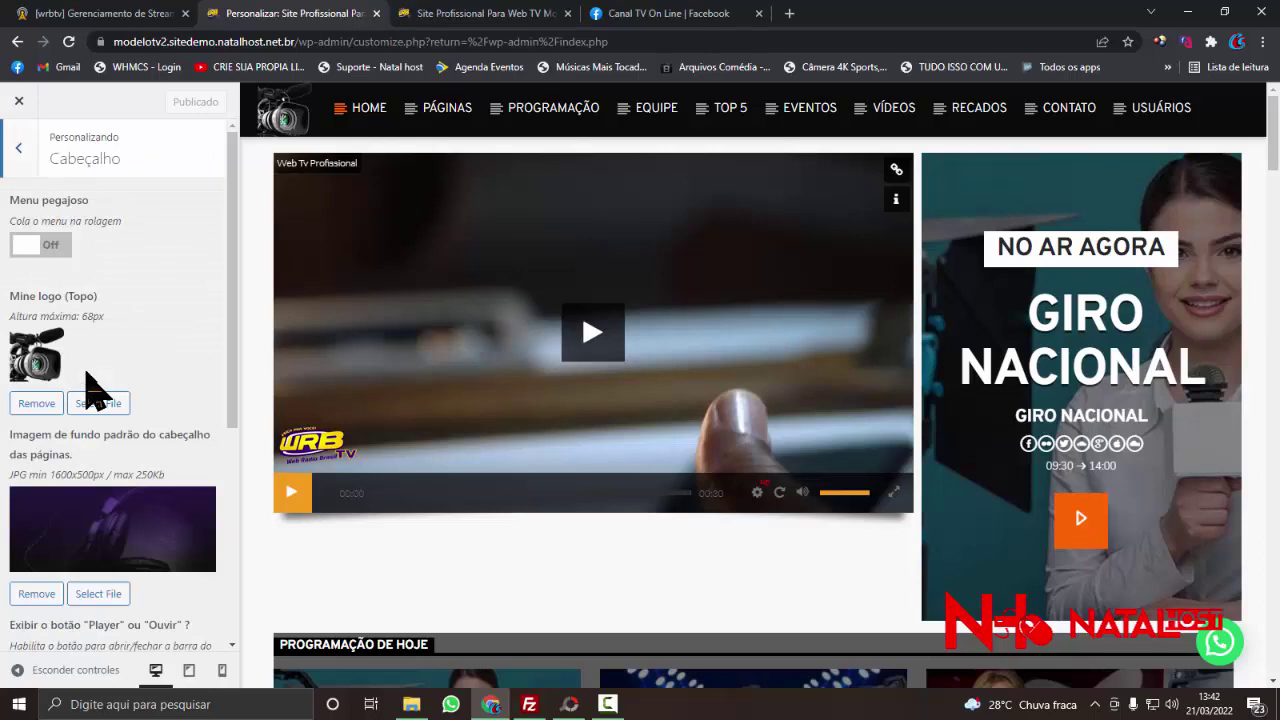
{"action": "left_click", "coordinate": [36, 403]}
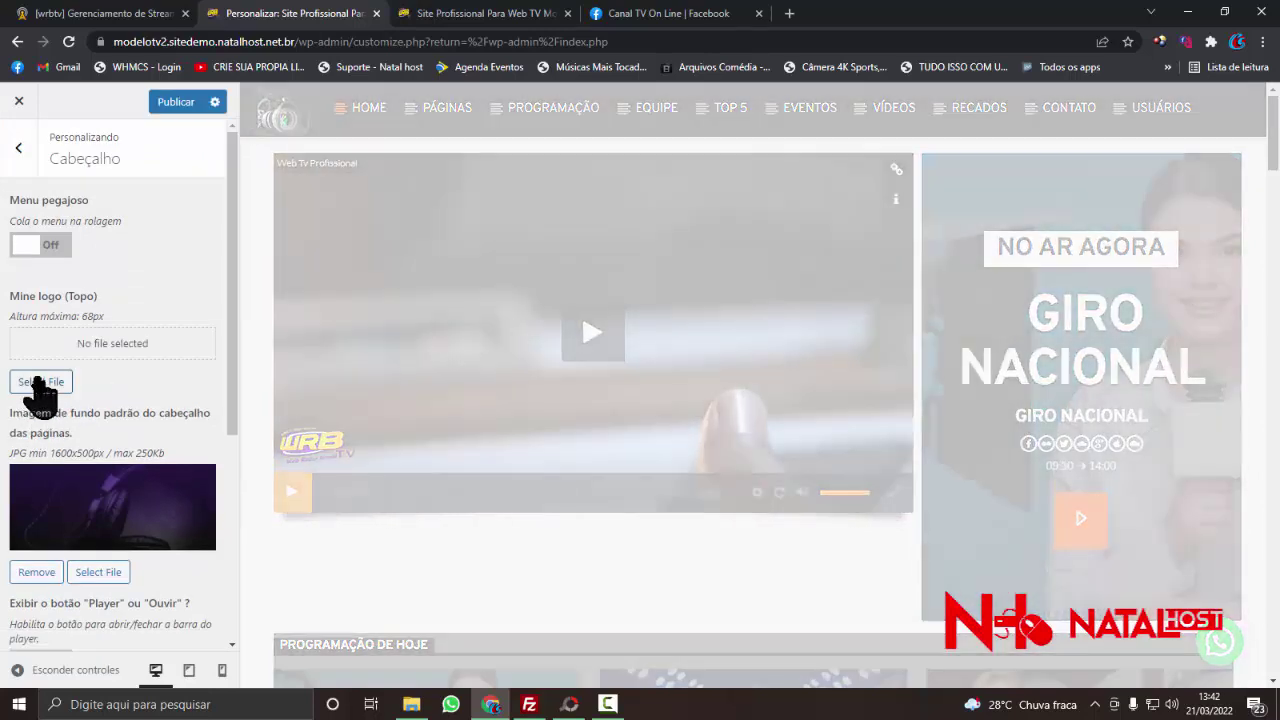
{"action": "left_click", "coordinate": [40, 381]}
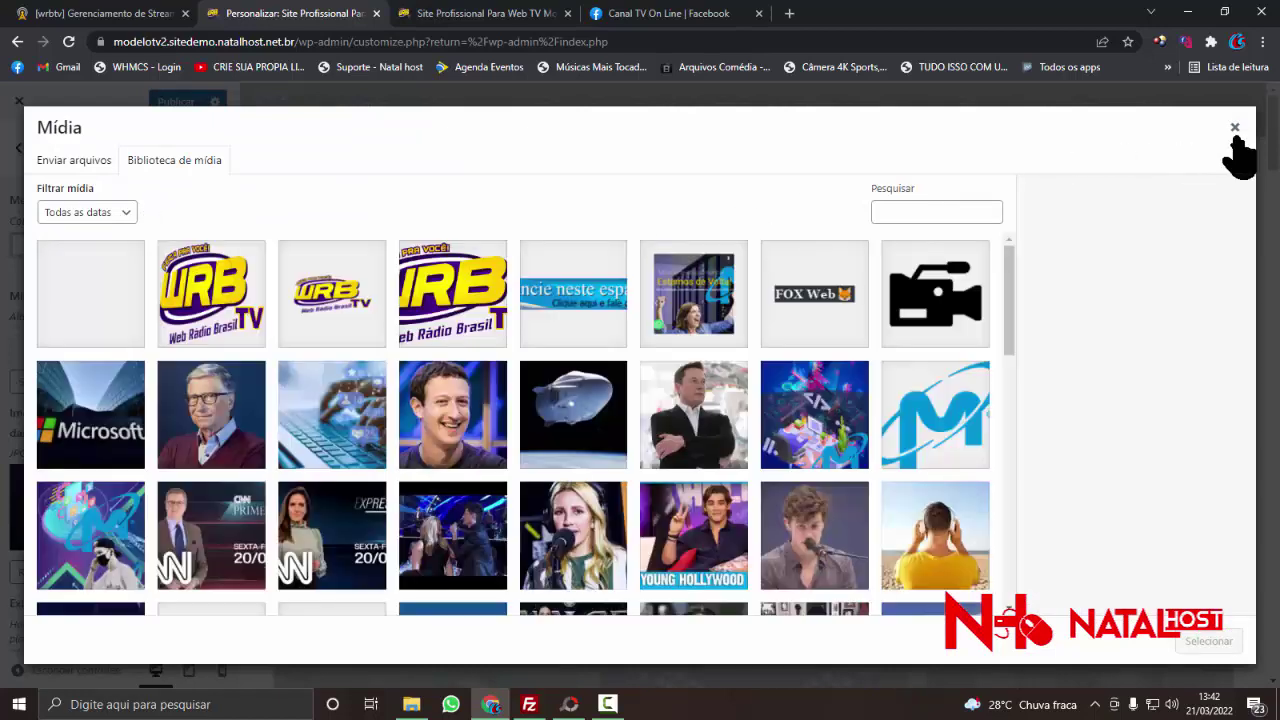
{"action": "left_click", "coordinate": [1234, 127]}
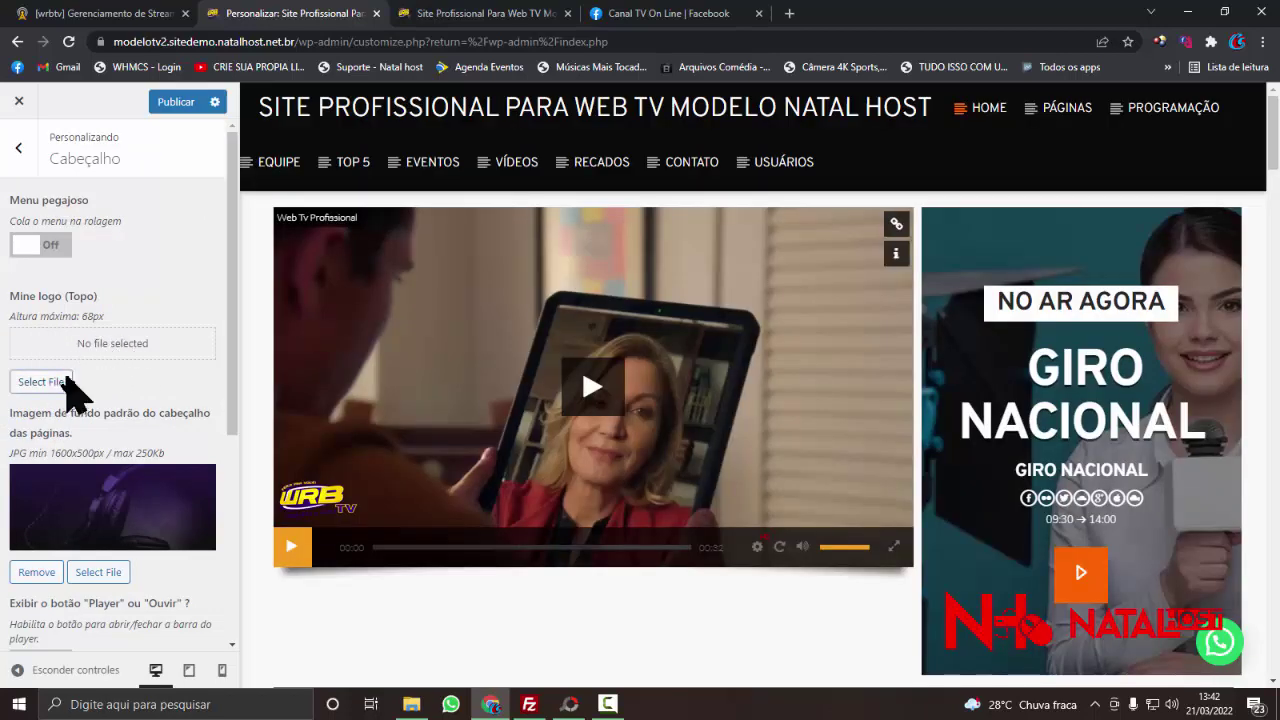
- Set the Web Rádio Brasil TV logo as the mini logo and publish
{"action": "left_click", "coordinate": [40, 382]}
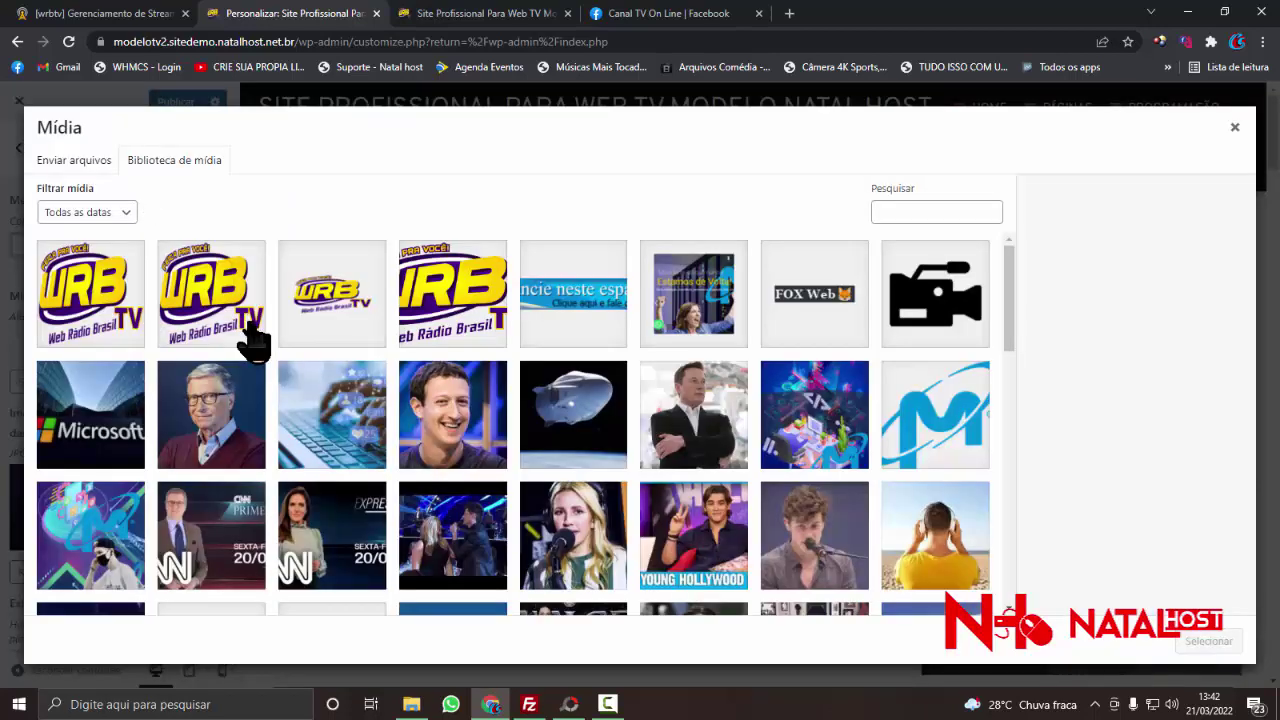
{"action": "left_click", "coordinate": [118, 340]}
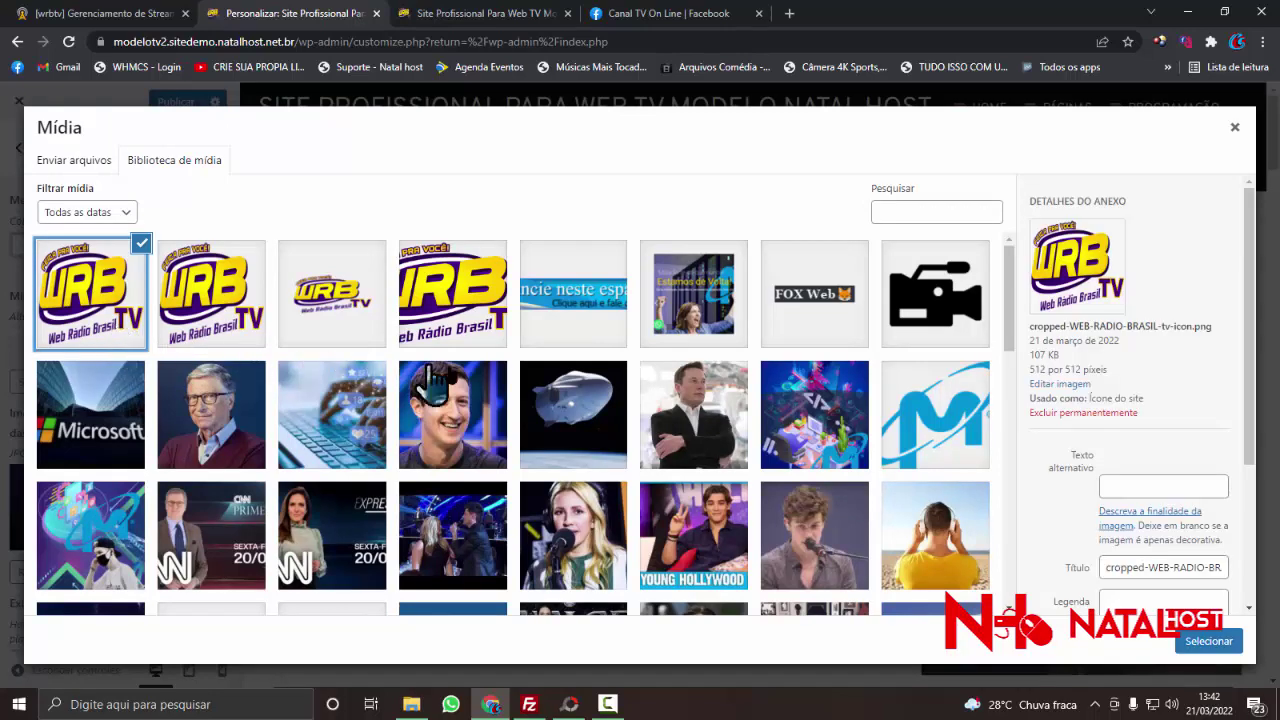
{"action": "left_click", "coordinate": [1209, 641]}
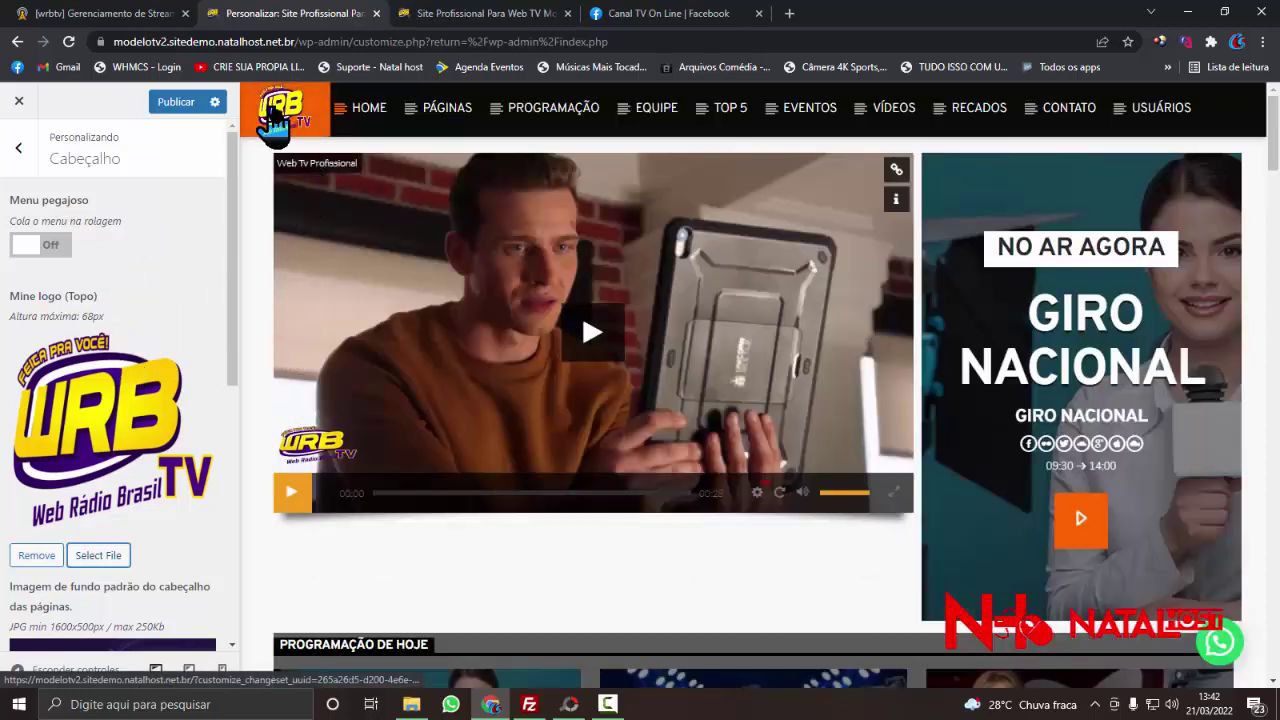
{"action": "left_click", "coordinate": [184, 103]}
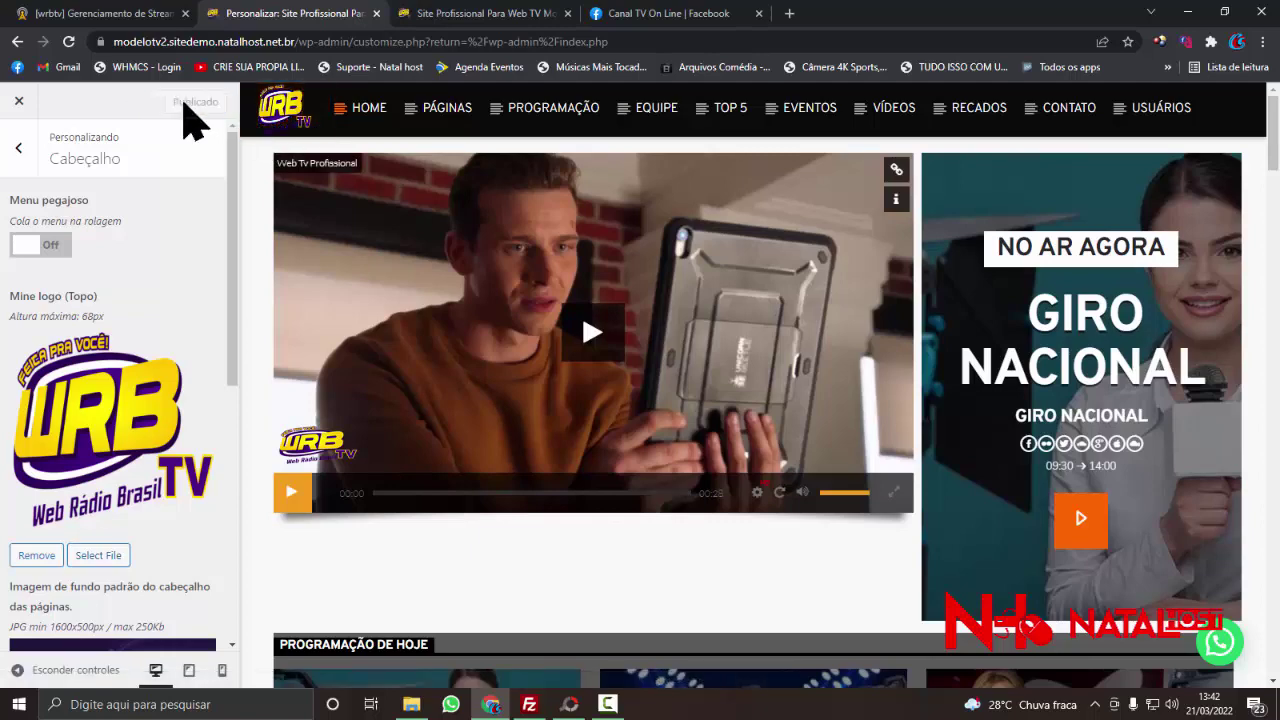
- Reload the live site so its header shows the new WRB TV logo
{"action": "left_click", "coordinate": [530, 15]}
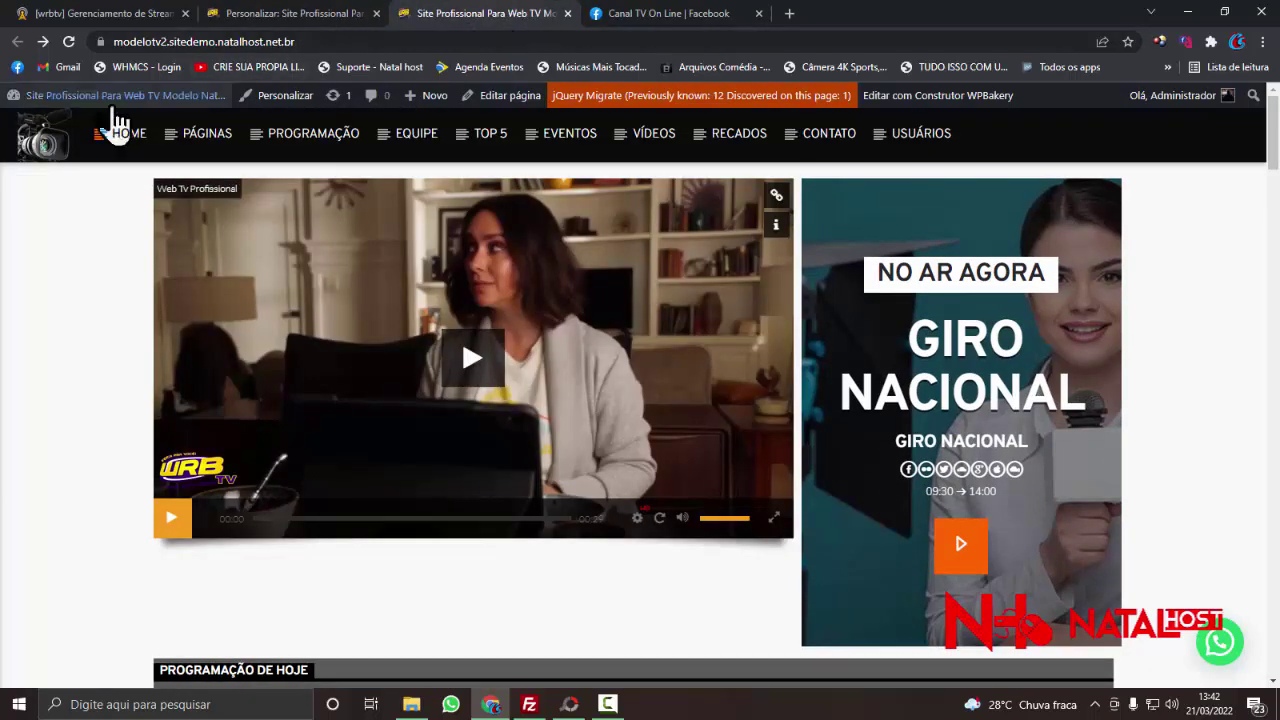
{"action": "right_click", "coordinate": [55, 209]}
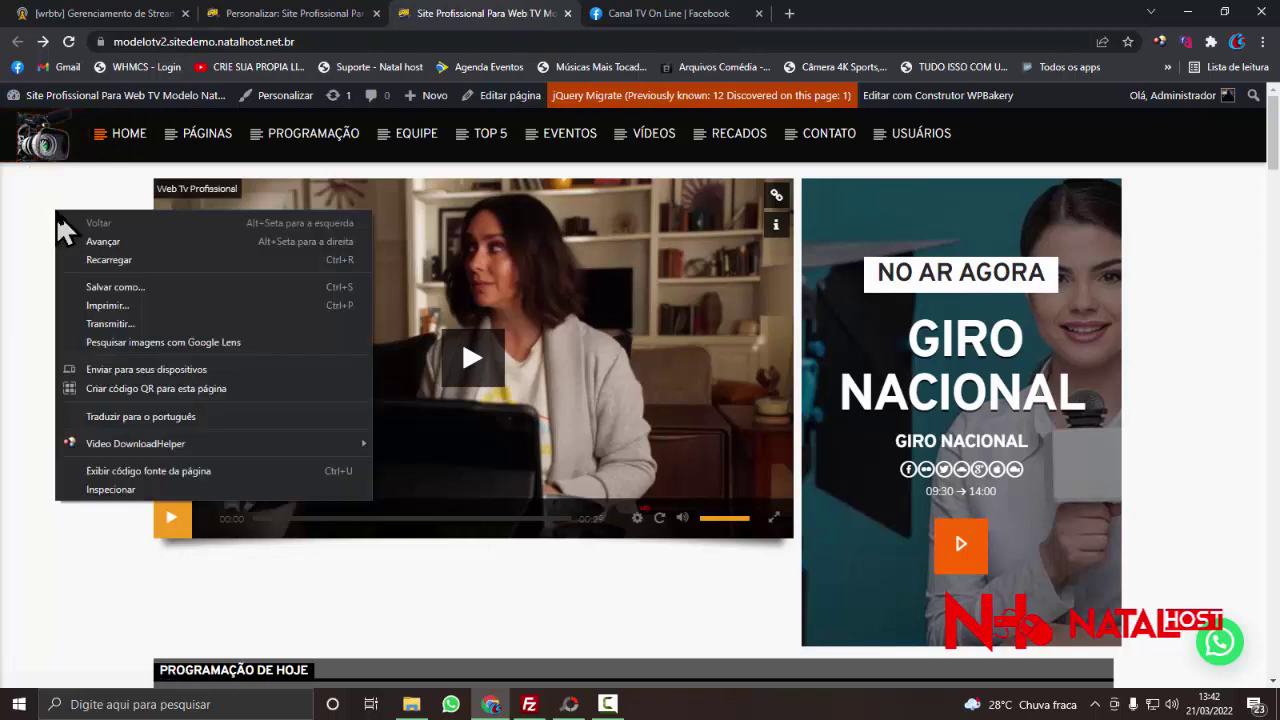
{"action": "left_click", "coordinate": [85, 262]}
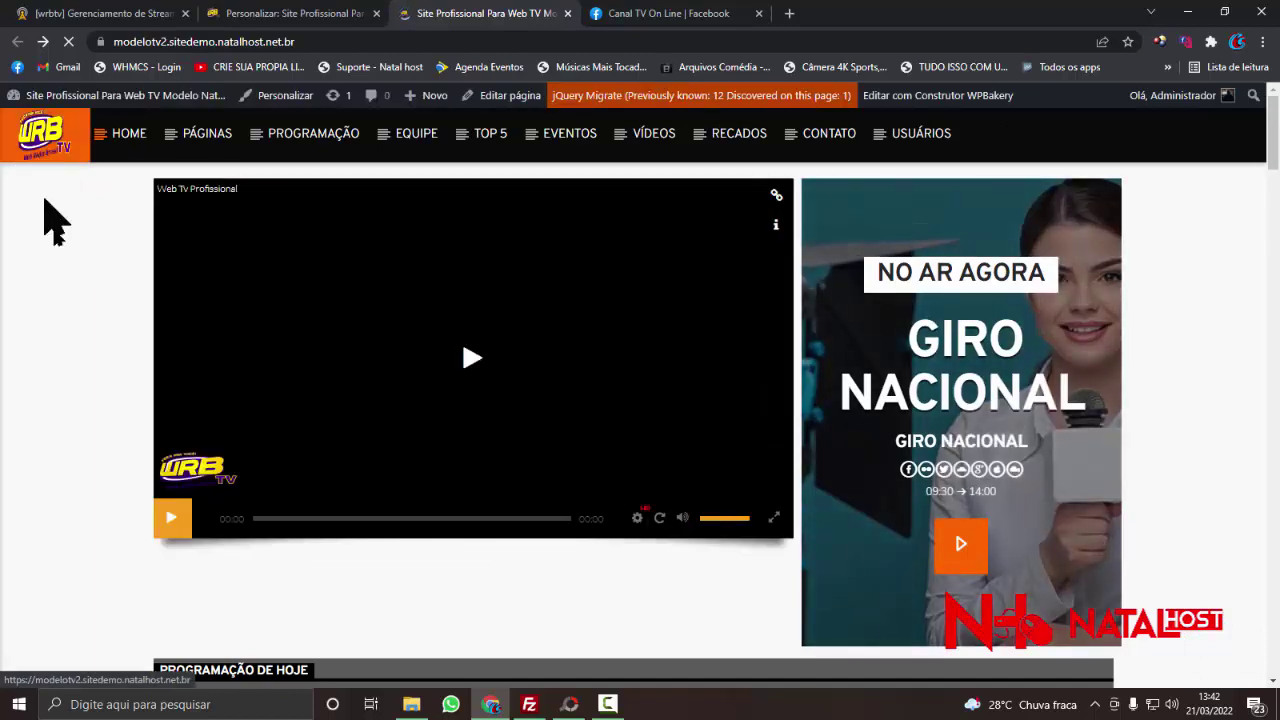
- Remove the purple default header background image and bring up the media library for a replacement
{"action": "left_click", "coordinate": [365, 13]}
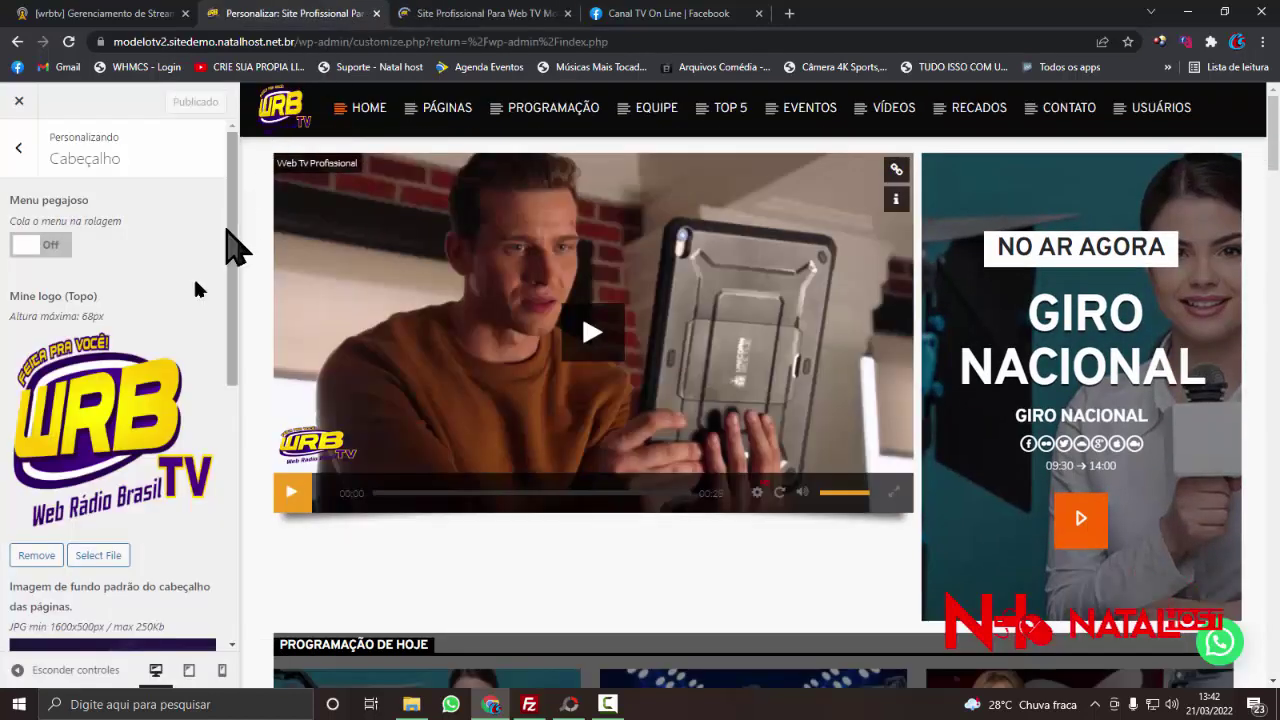
{"action": "scroll", "coordinate": [129, 390], "scroll_direction": "down", "scroll_amount": 4}
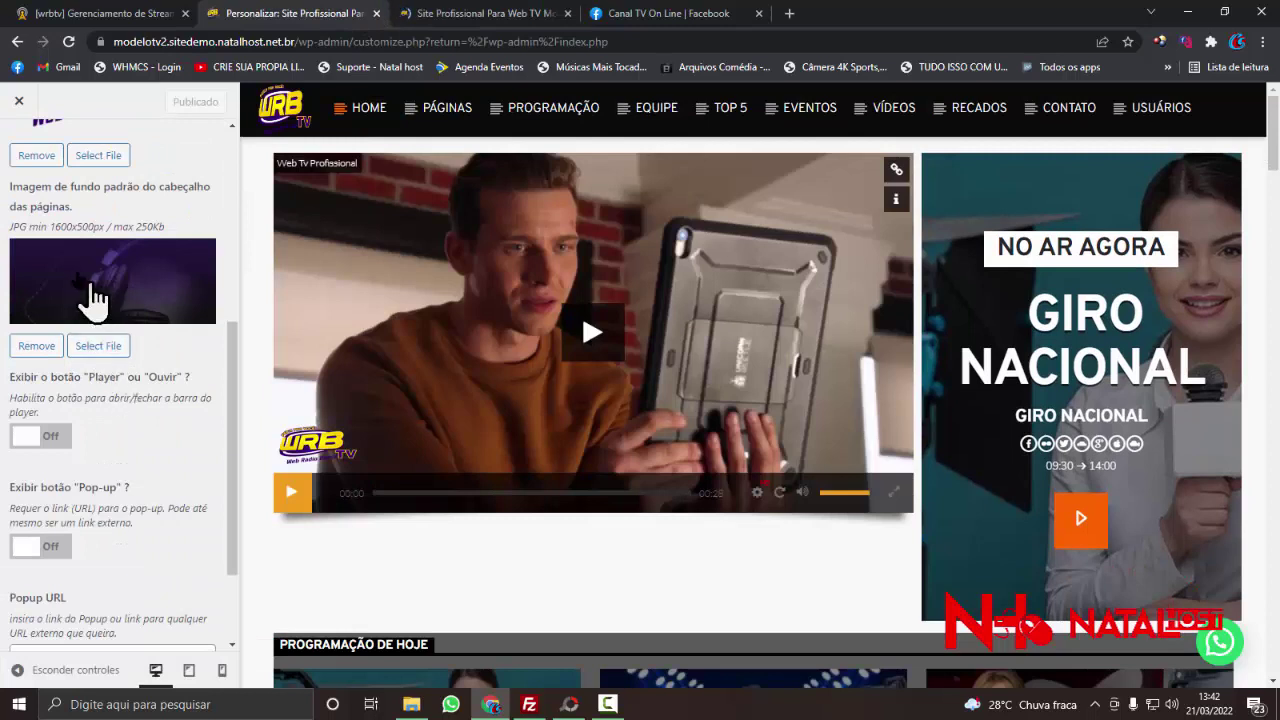
{"action": "scroll", "coordinate": [112, 412], "scroll_direction": "up", "scroll_amount": 1}
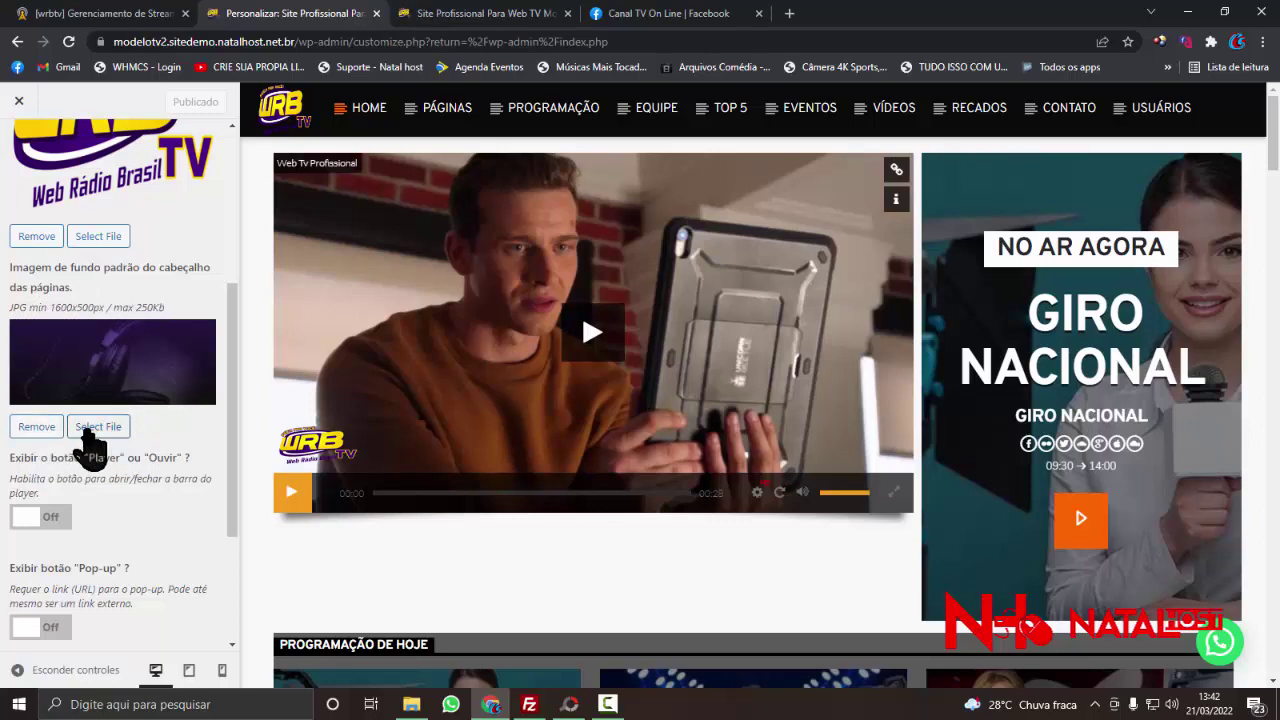
{"action": "left_click", "coordinate": [38, 427]}
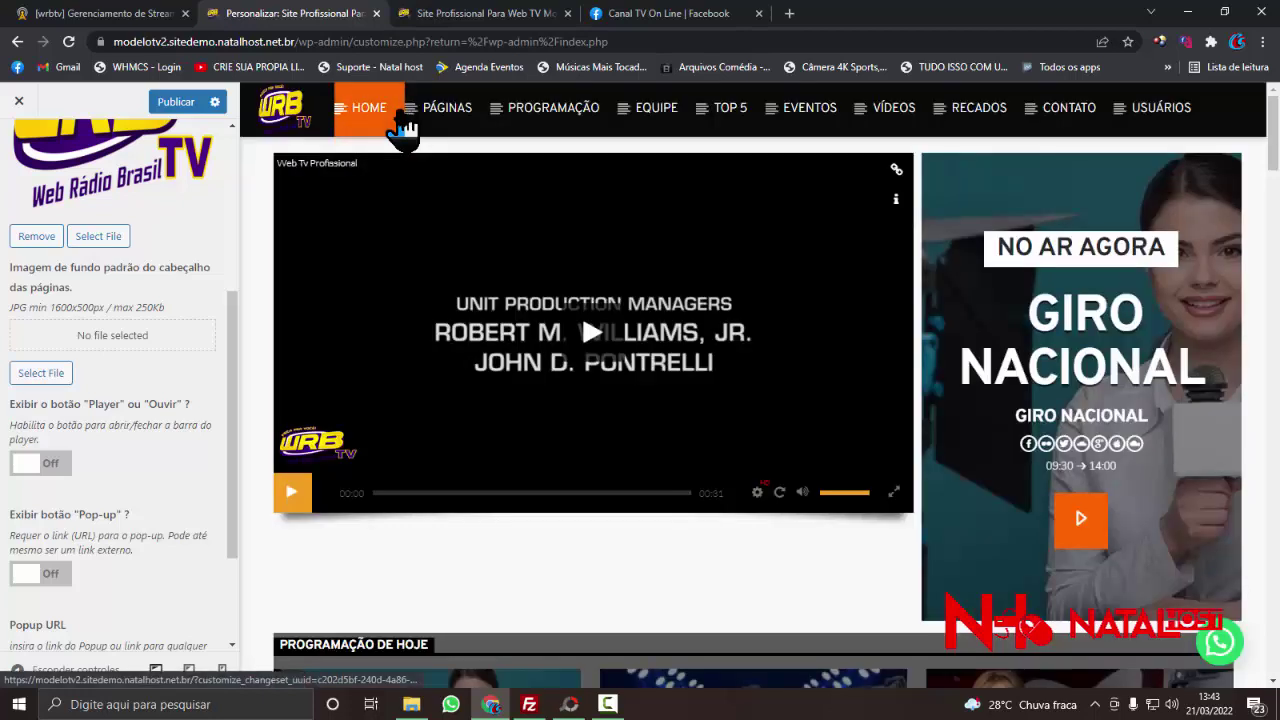
{"action": "left_click", "coordinate": [540, 16]}
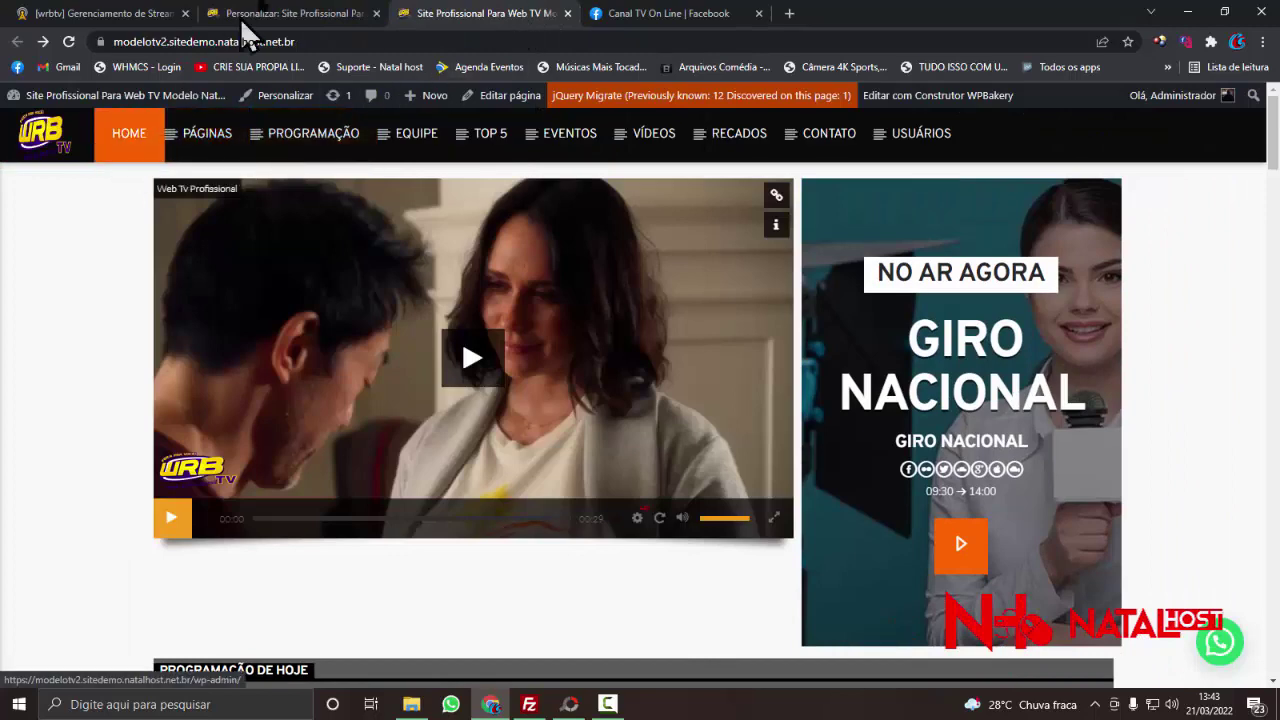
{"action": "left_click", "coordinate": [285, 16]}
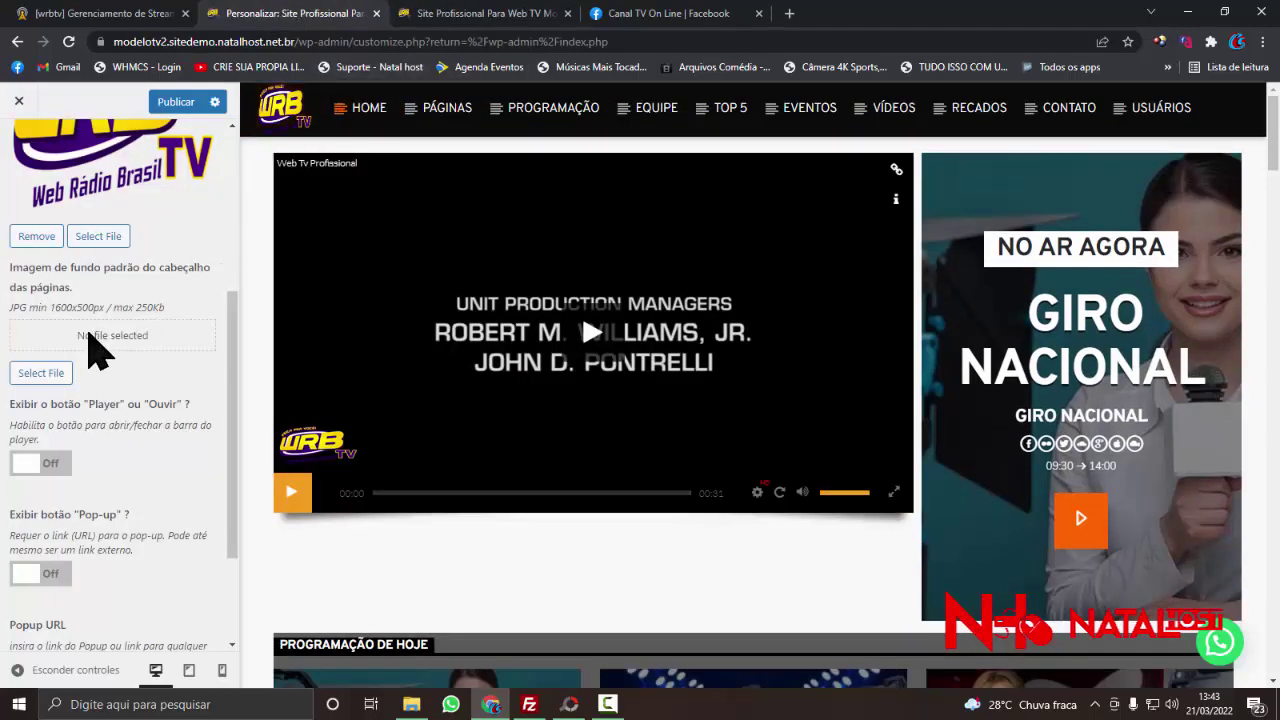
{"action": "left_click", "coordinate": [41, 373]}
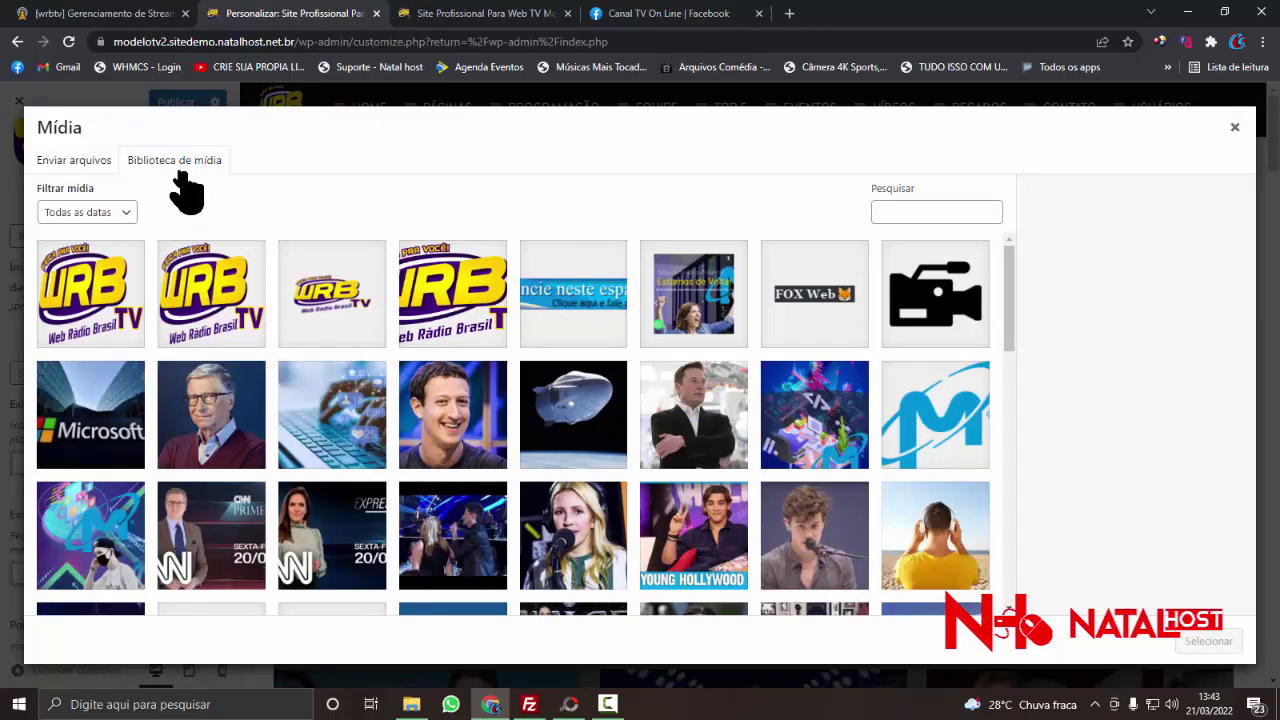
- Upload Criando web tv.jpg and make it the default page header background
{"action": "left_click", "coordinate": [75, 163]}
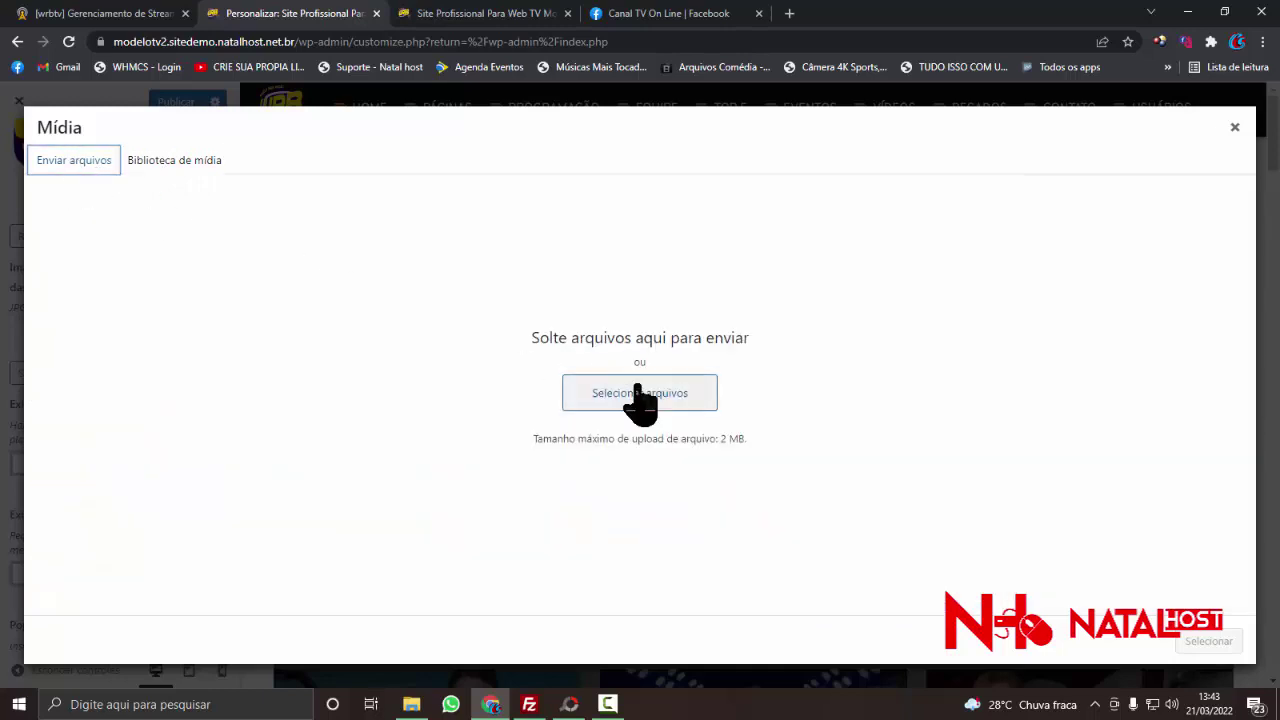
{"action": "left_click", "coordinate": [640, 397]}
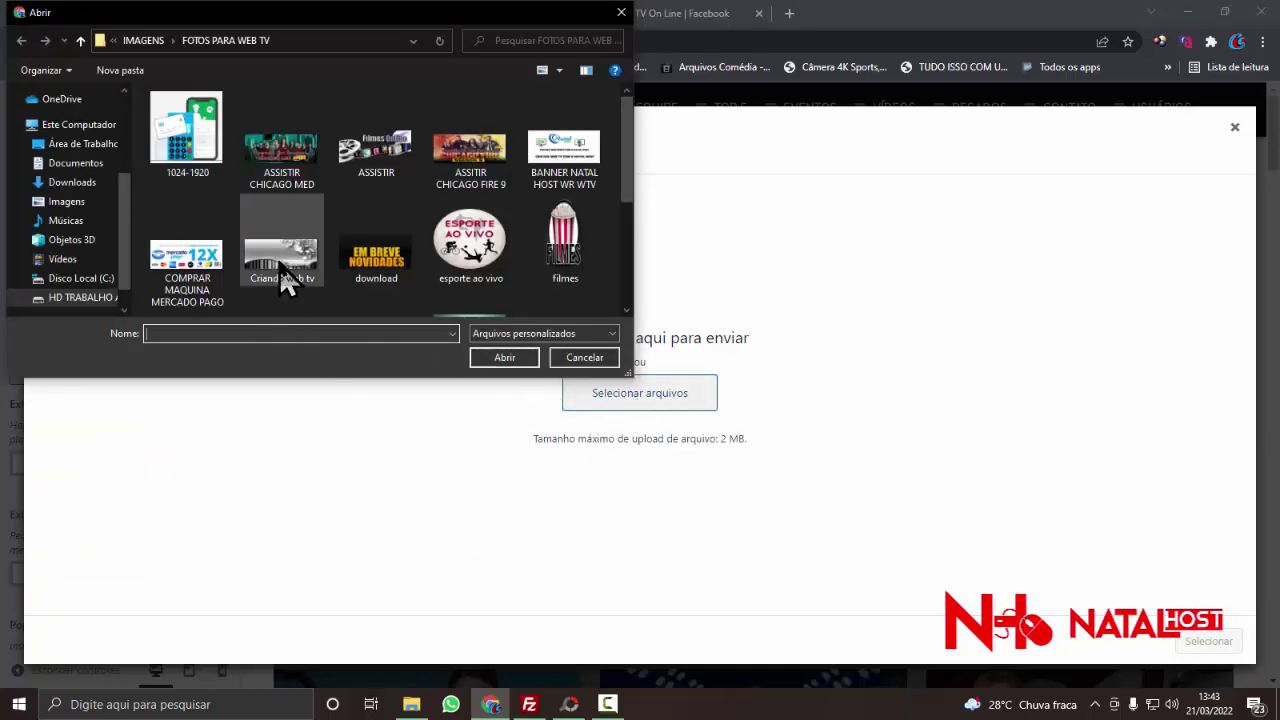
{"action": "scroll", "coordinate": [285, 282], "scroll_direction": "down", "scroll_amount": 3}
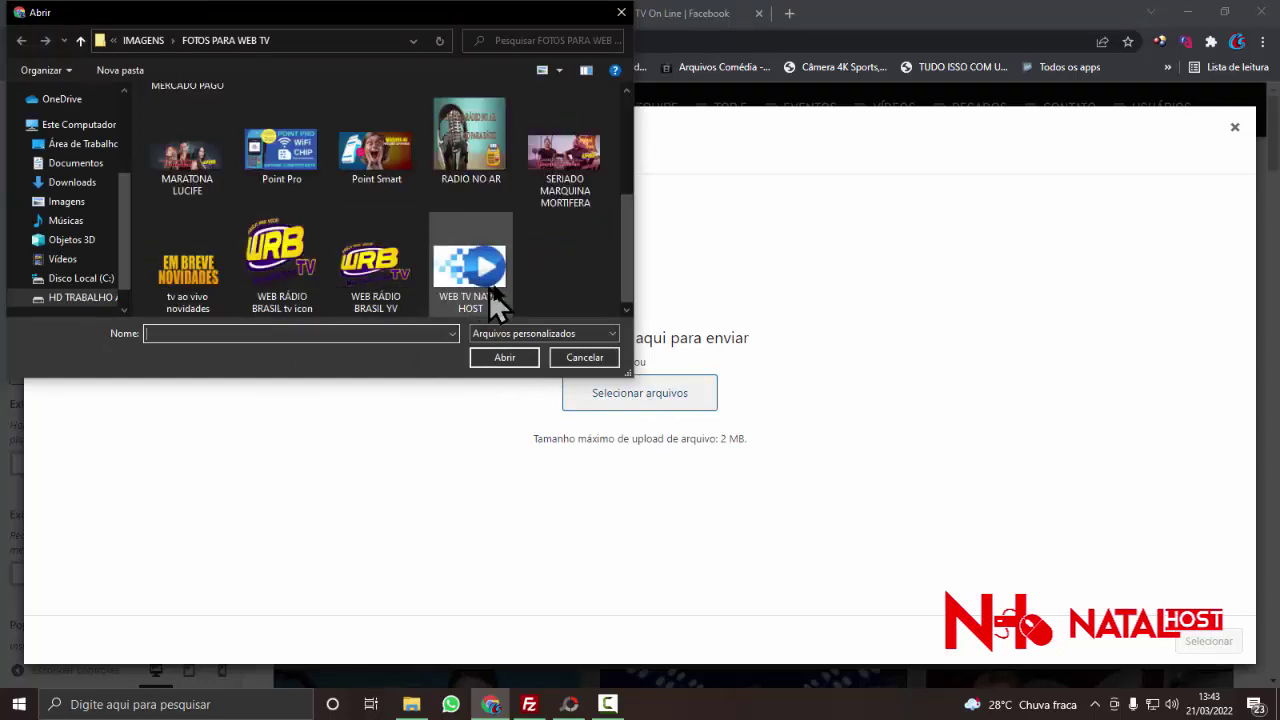
{"action": "scroll", "coordinate": [494, 287], "scroll_direction": "up", "scroll_amount": 3}
{"action": "double_click", "coordinate": [306, 244]}
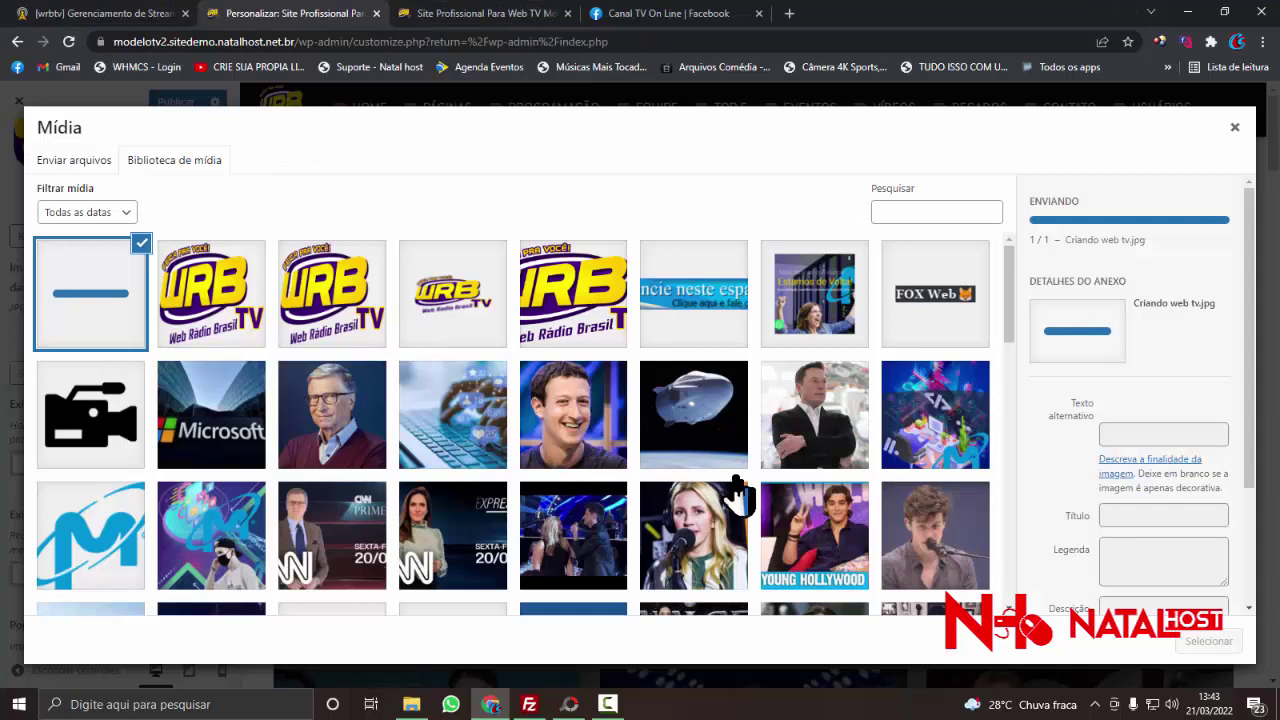
{"action": "left_click", "coordinate": [1212, 643]}
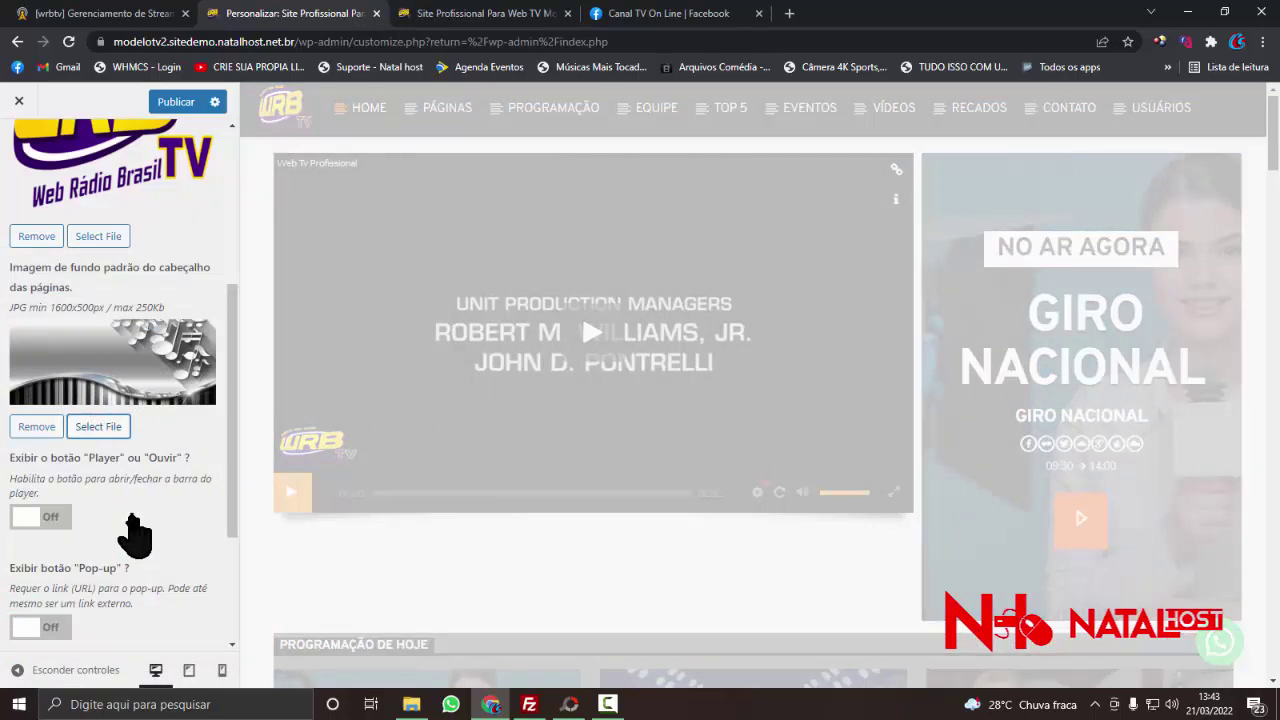
- Review the Cabeçalho settings and publish the new header background to the live site
{"action": "scroll", "coordinate": [132, 468], "scroll_direction": "down", "scroll_amount": 1}
{"action": "scroll", "coordinate": [110, 440], "scroll_direction": "down", "scroll_amount": 1}
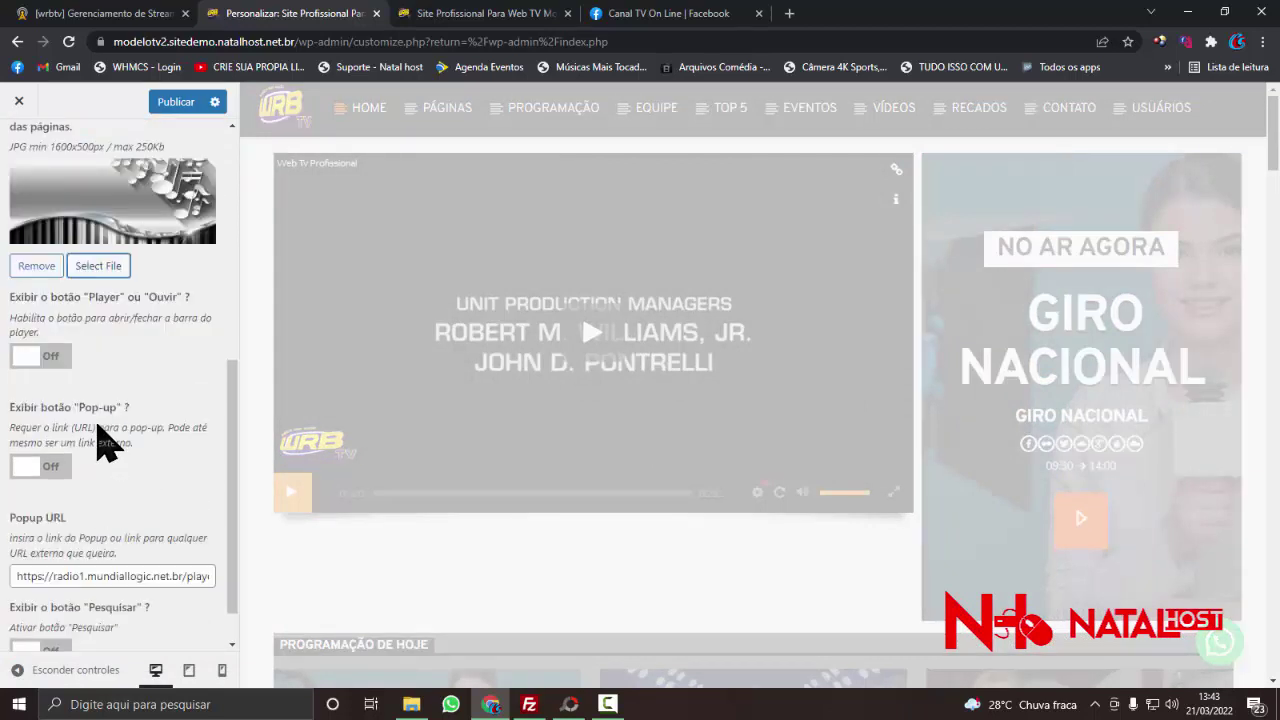
{"action": "scroll", "coordinate": [80, 400], "scroll_direction": "down", "scroll_amount": 1}
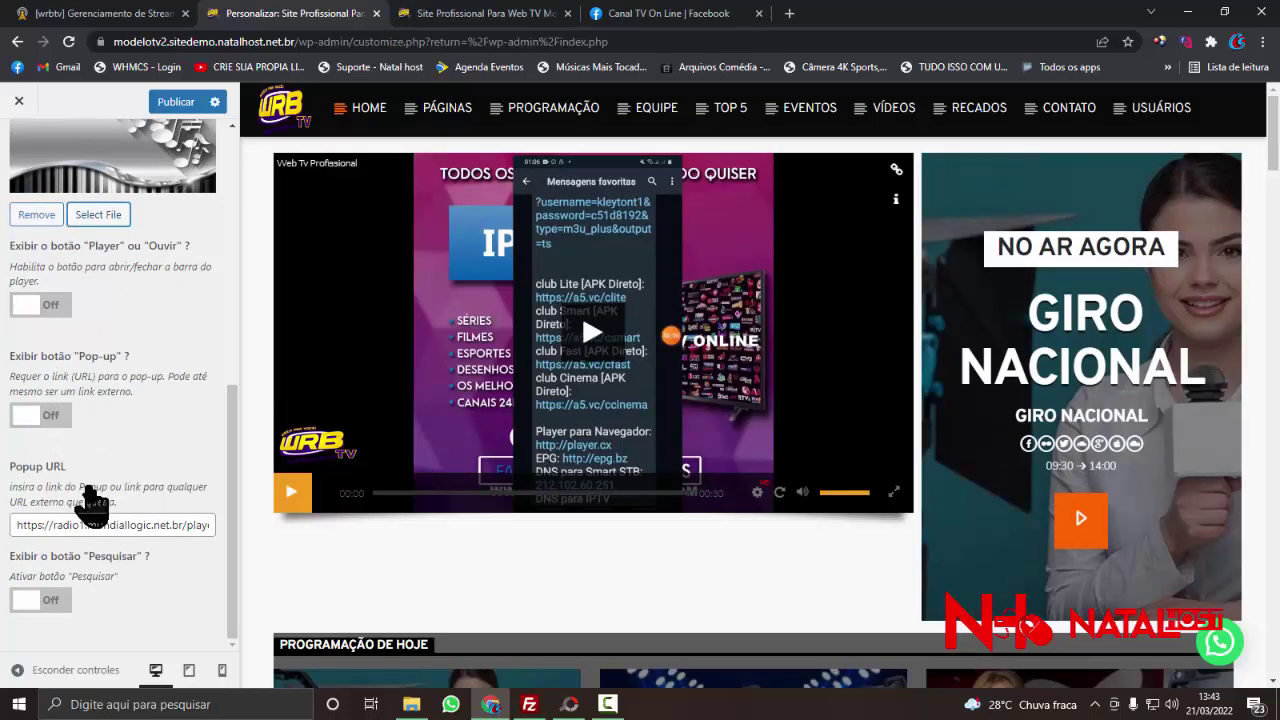
{"action": "scroll", "coordinate": [90, 505], "scroll_direction": "up", "scroll_amount": 2}
{"action": "scroll", "coordinate": [95, 490], "scroll_direction": "up", "scroll_amount": 2}
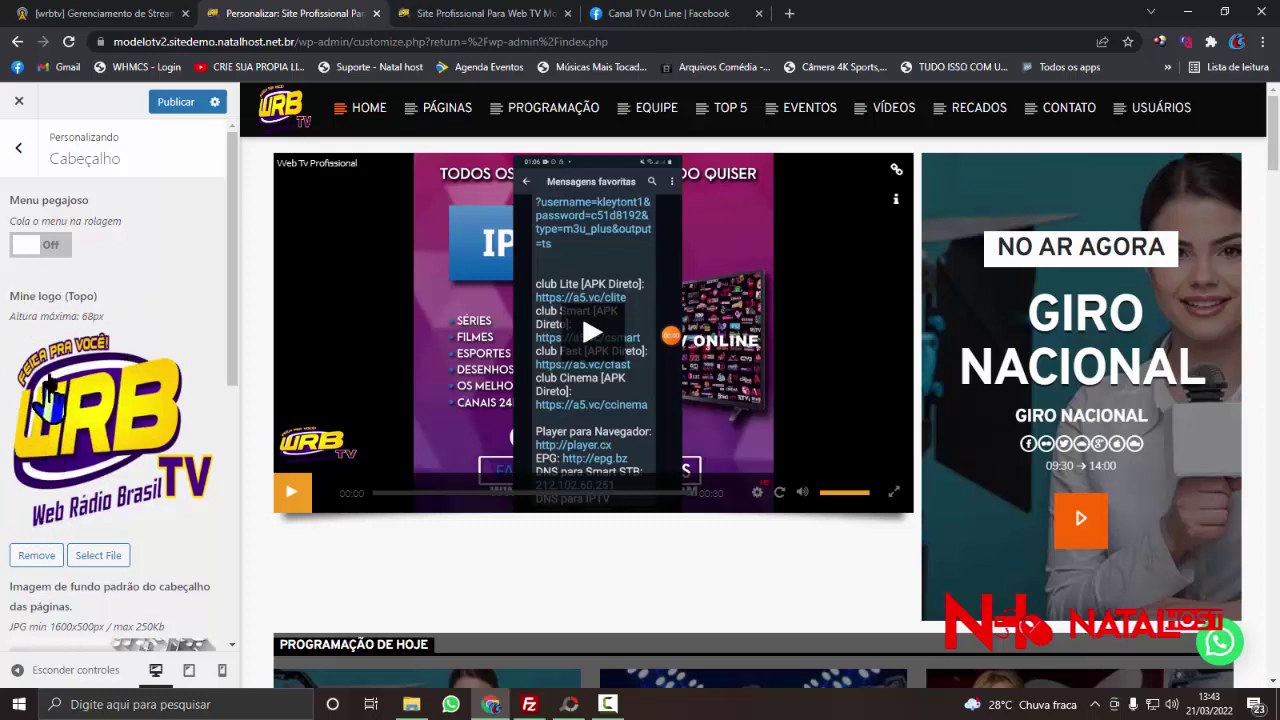
{"action": "left_click", "coordinate": [176, 103]}
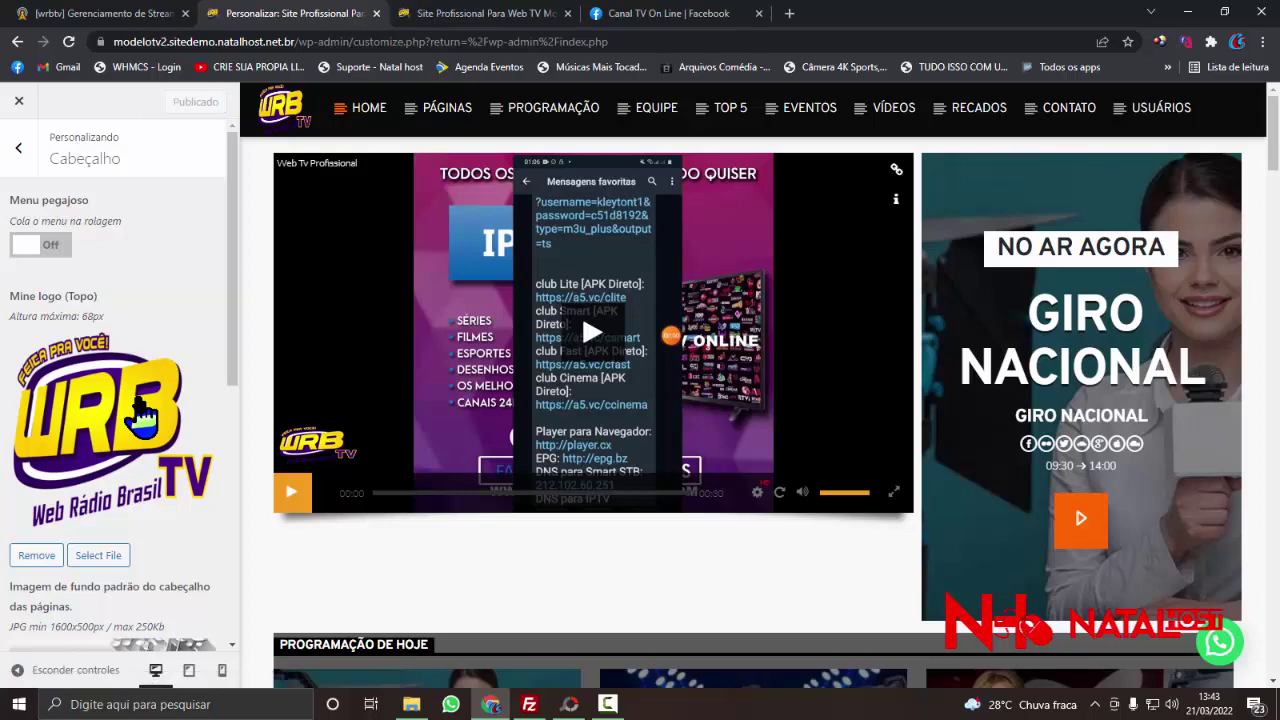
{"action": "scroll", "coordinate": [140, 420], "scroll_direction": "down", "scroll_amount": 4}
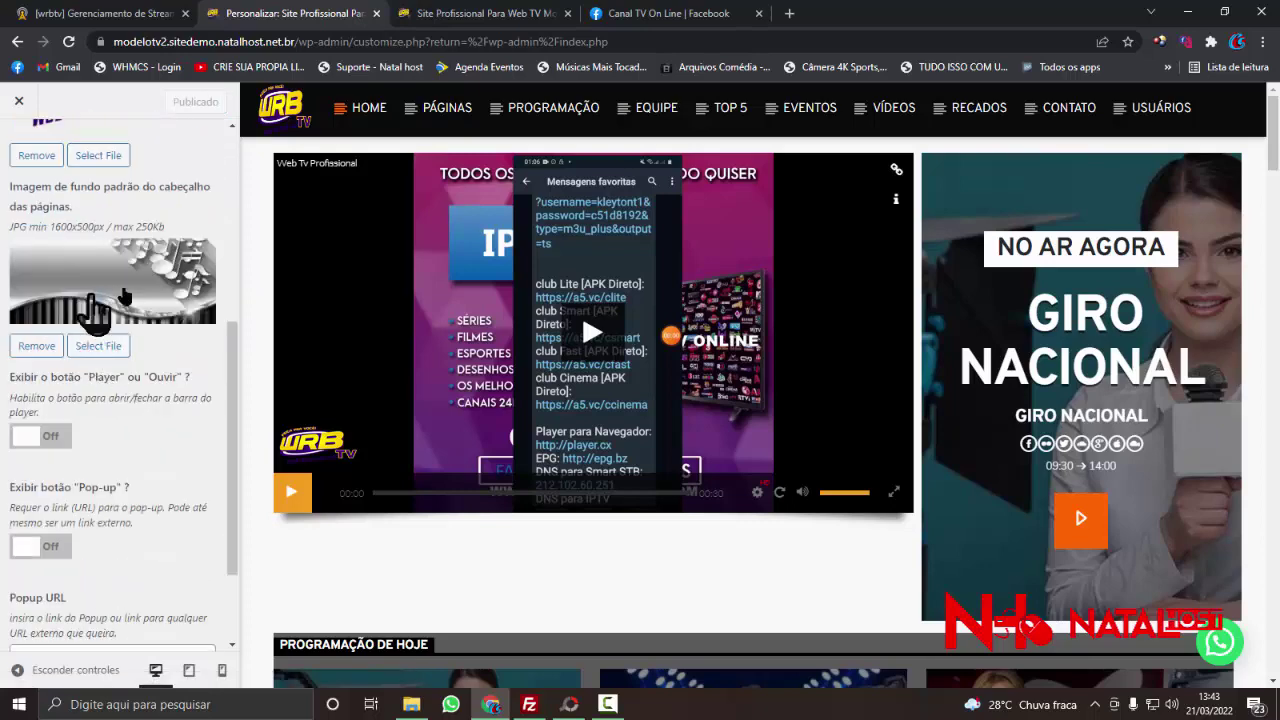
{"action": "scroll", "coordinate": [140, 375], "scroll_direction": "up", "scroll_amount": 5}
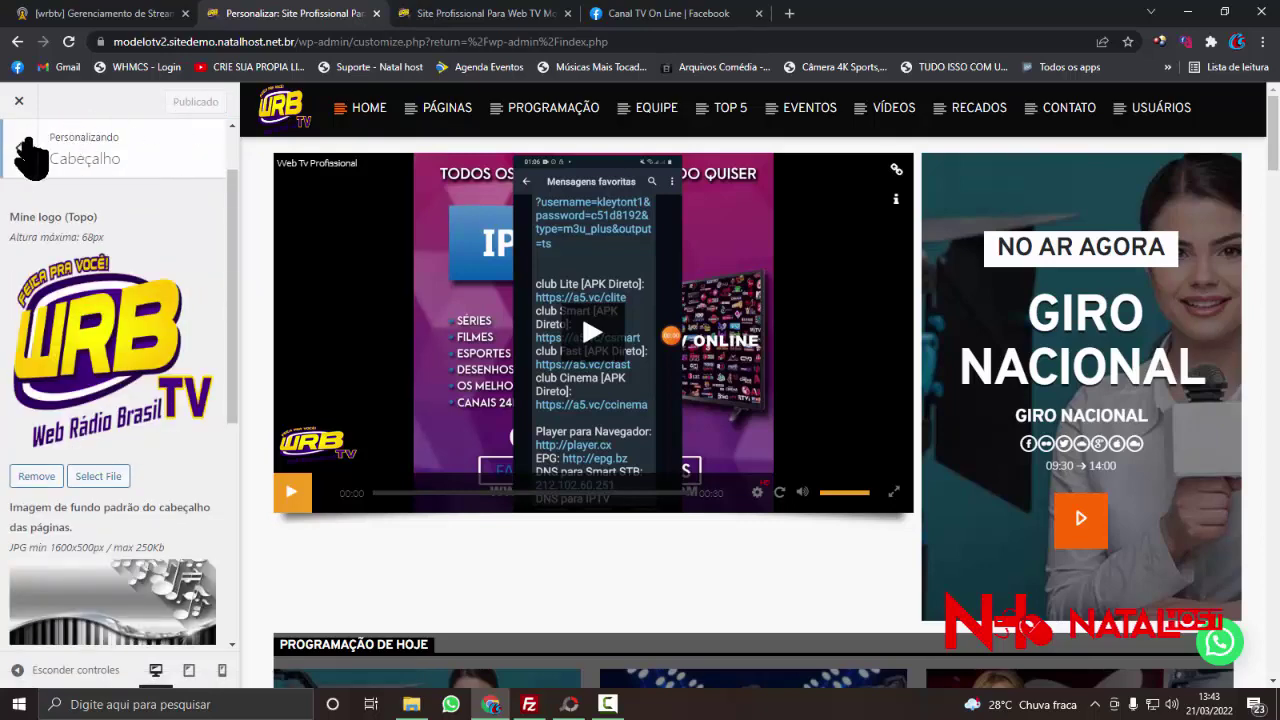
- Check the Redes sociais Facebook field, which holds only '#', then bring up the channel's Facebook page
{"action": "left_click", "coordinate": [18, 152]}
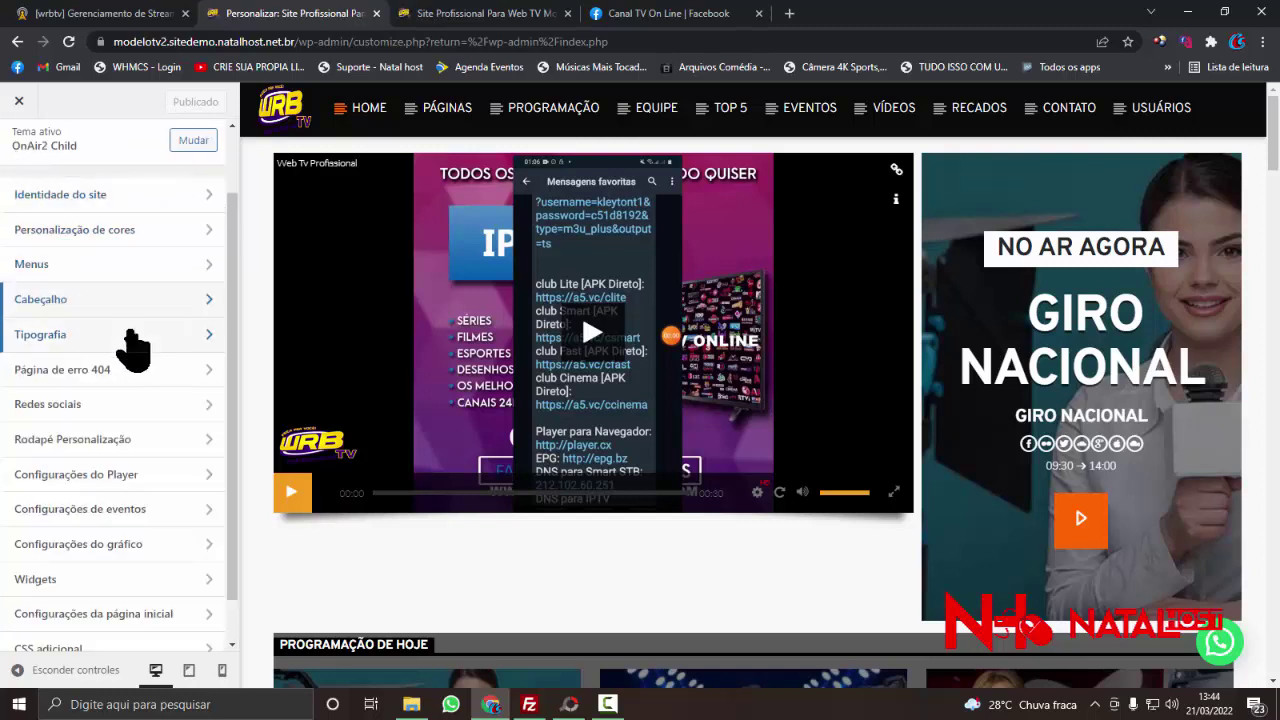
{"action": "left_click", "coordinate": [60, 404]}
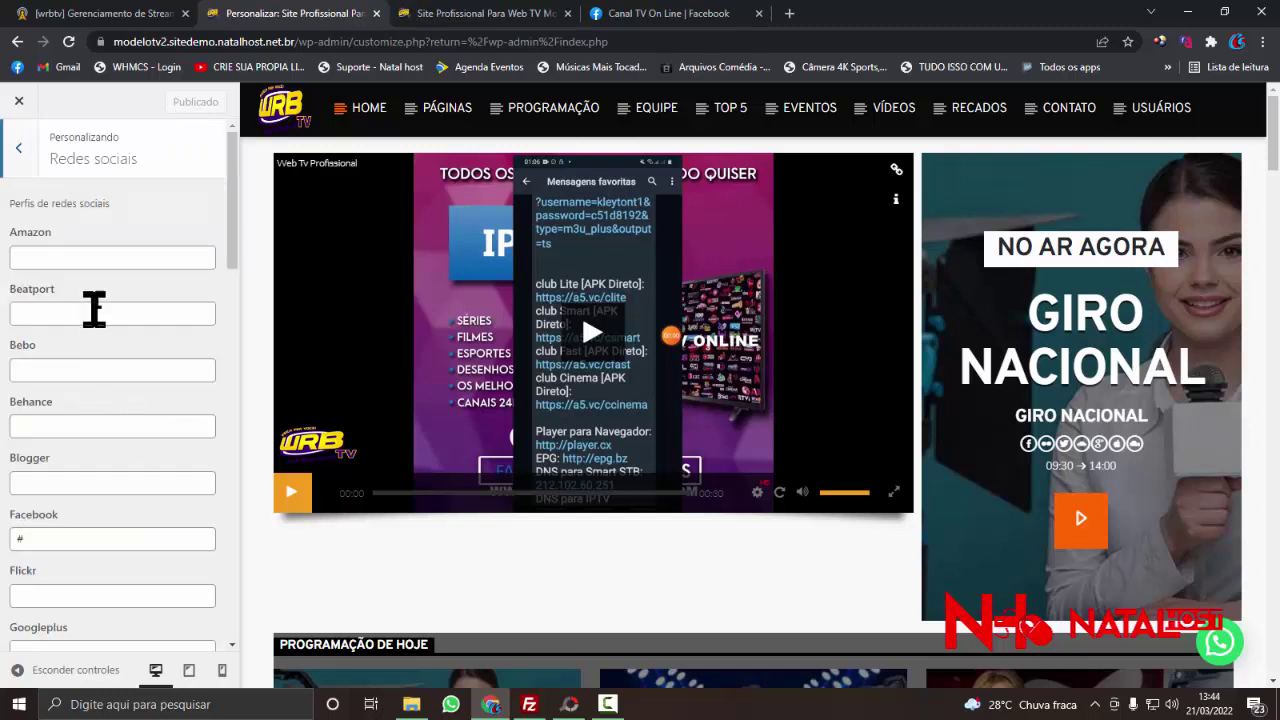
{"action": "scroll", "coordinate": [110, 247], "scroll_direction": "down", "scroll_amount": 3}
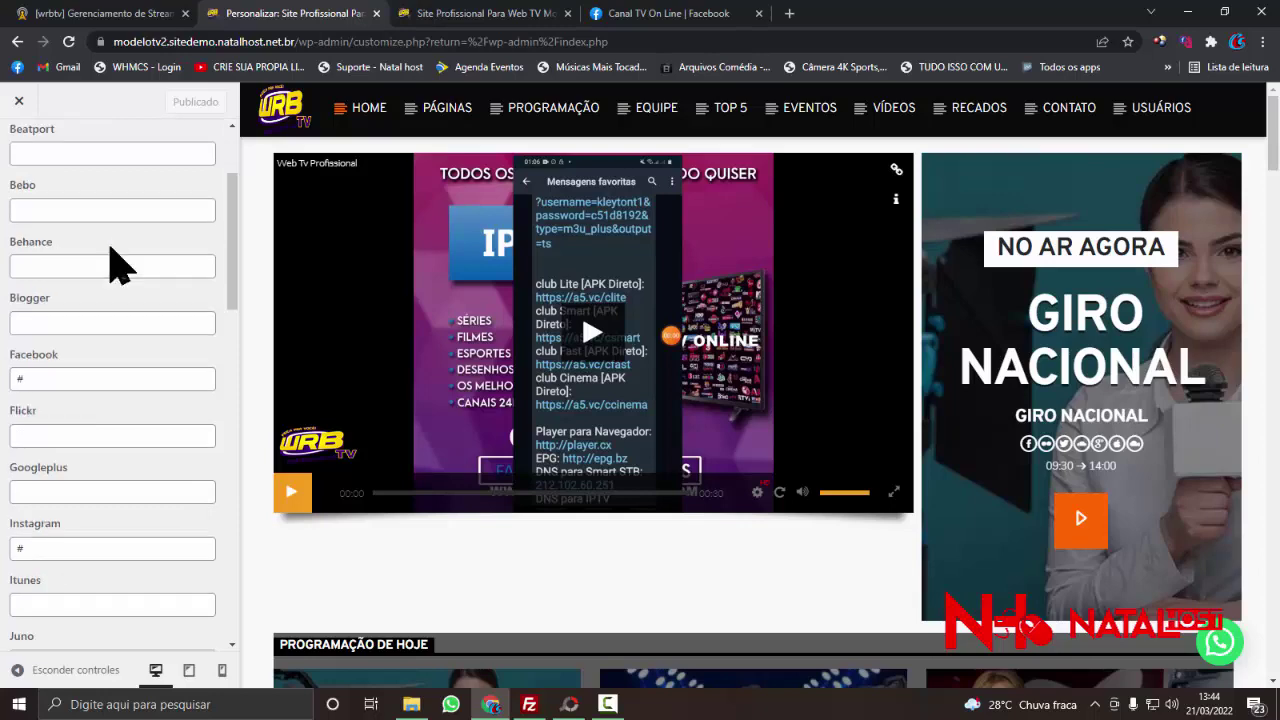
{"action": "scroll", "coordinate": [110, 250], "scroll_direction": "down", "scroll_amount": 1}
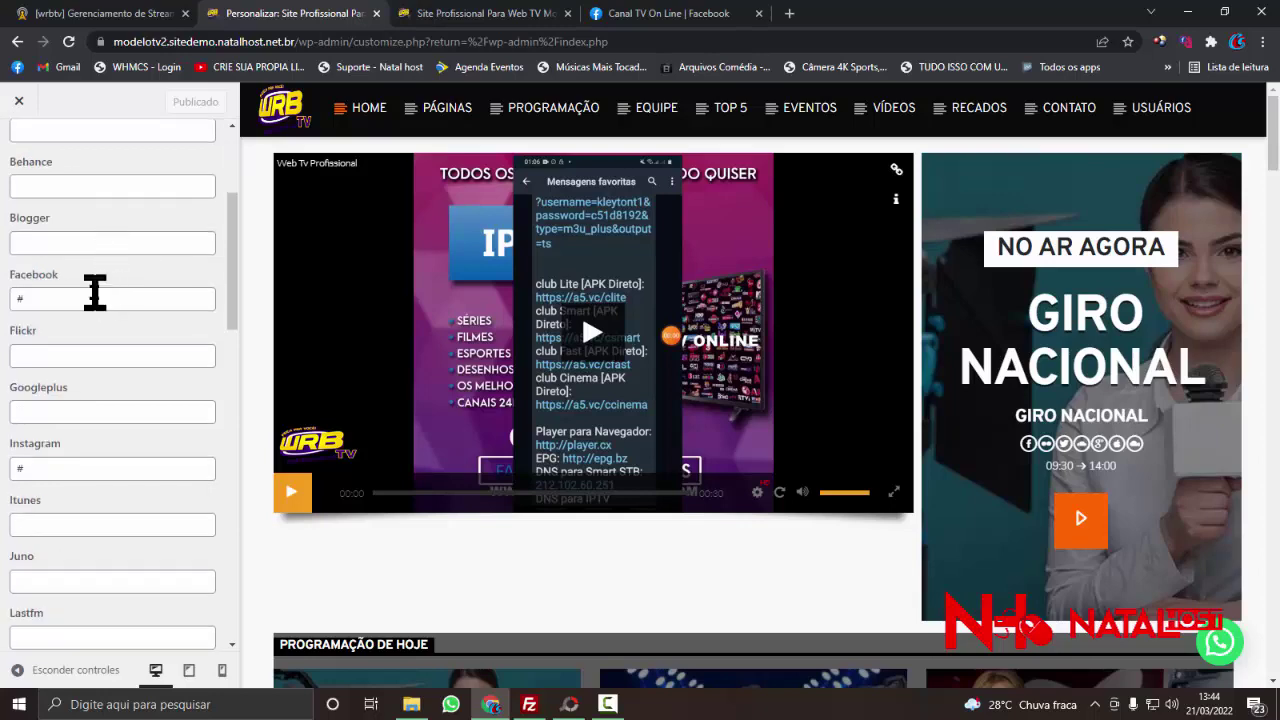
{"action": "left_click", "coordinate": [677, 13]}
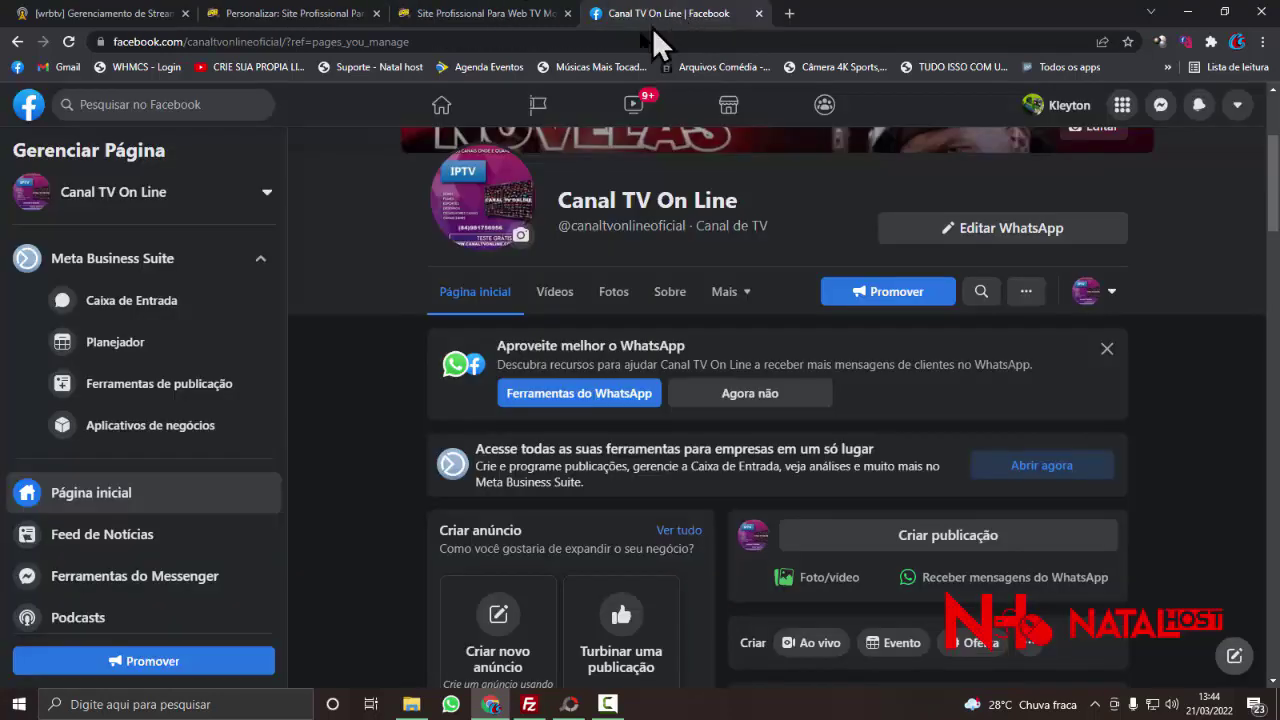
- Open the Natal host Facebook page from the list of managed pages
{"action": "left_click", "coordinate": [16, 67]}
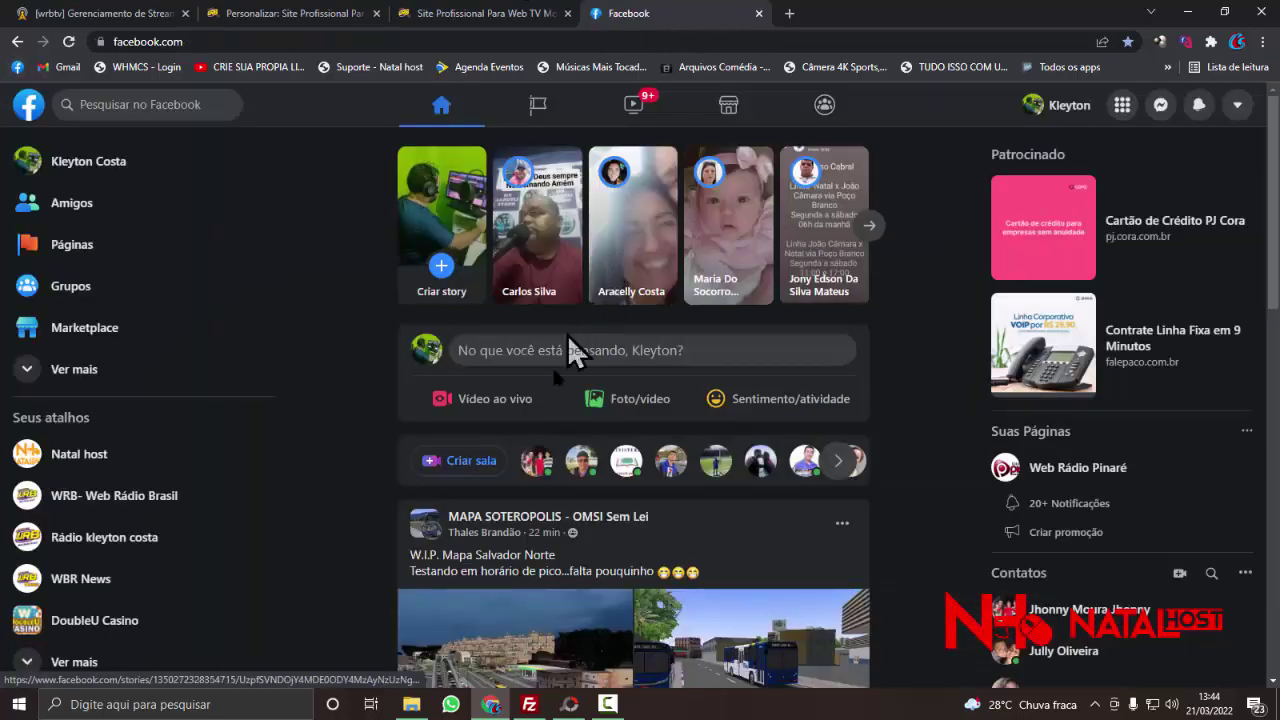
{"action": "left_click", "coordinate": [108, 262]}
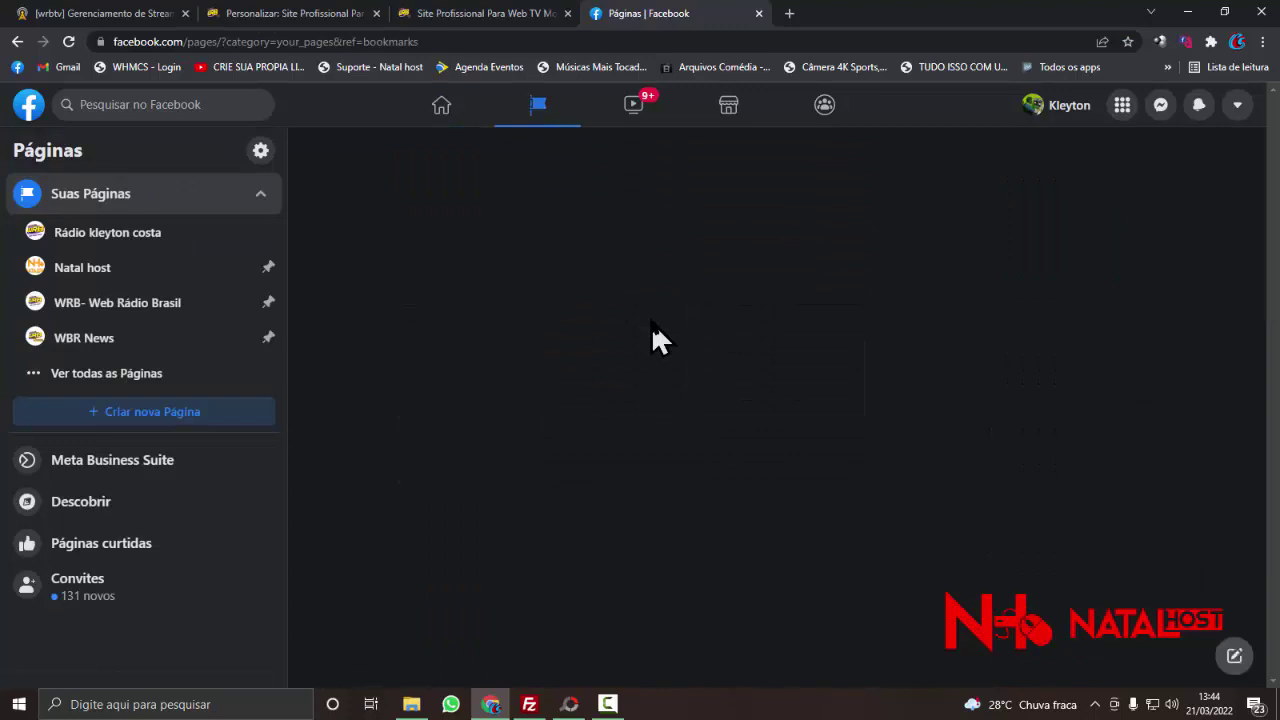
{"action": "scroll", "coordinate": [651, 330], "scroll_direction": "down", "scroll_amount": 1}
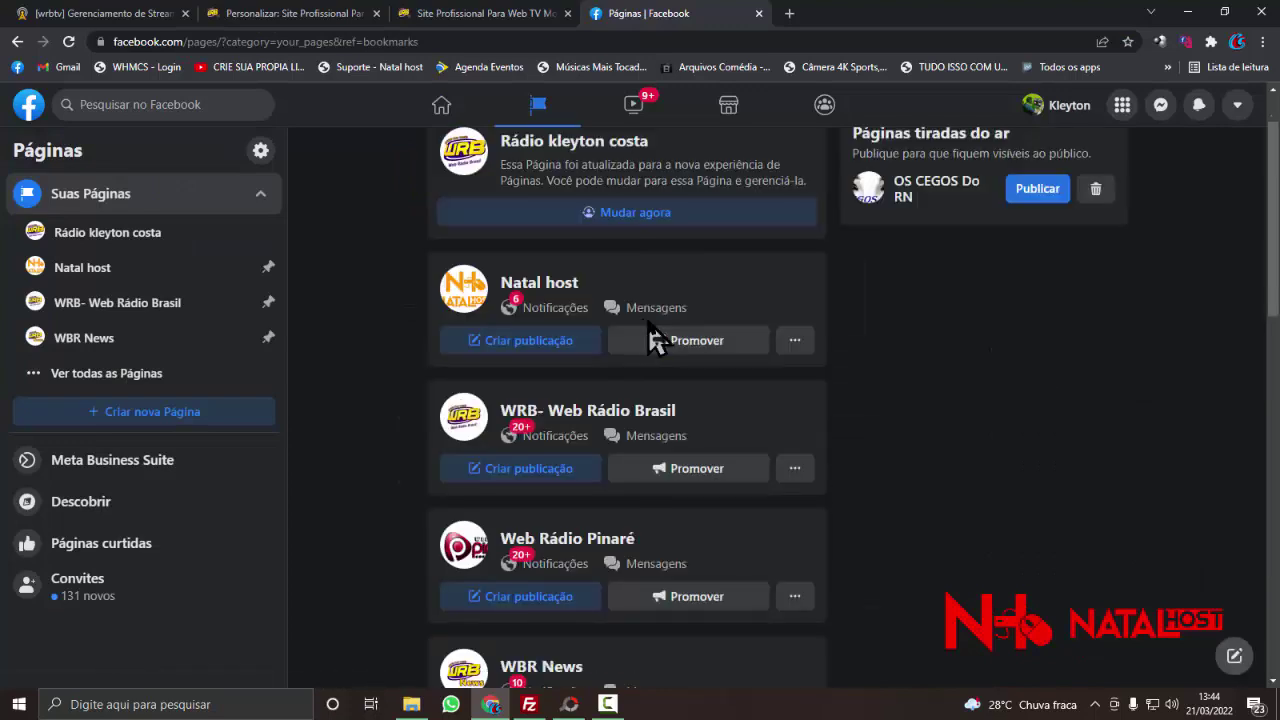
{"action": "left_click", "coordinate": [540, 290]}
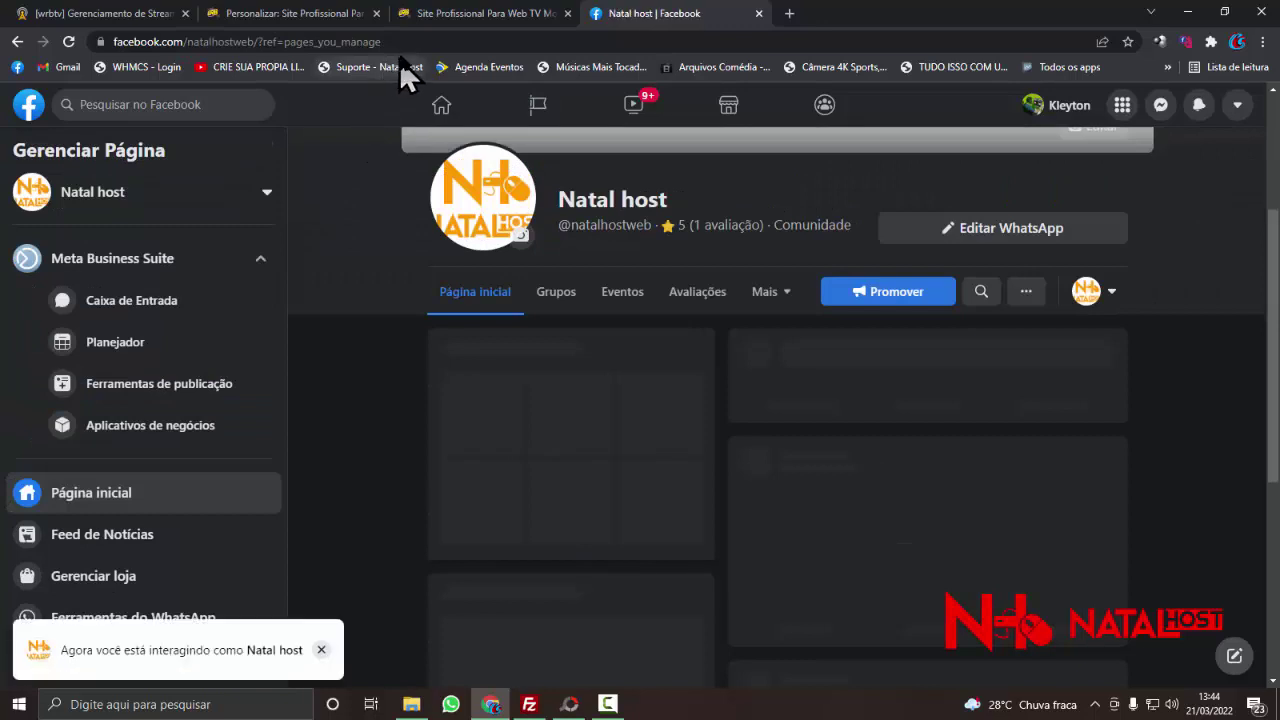
- Strip ?ref=pages_you_manage, reload facebook.com/natalhostweb/ and copy that address
{"action": "left_click_drag", "start_coordinate": [385, 42], "coordinate": [266, 180]}
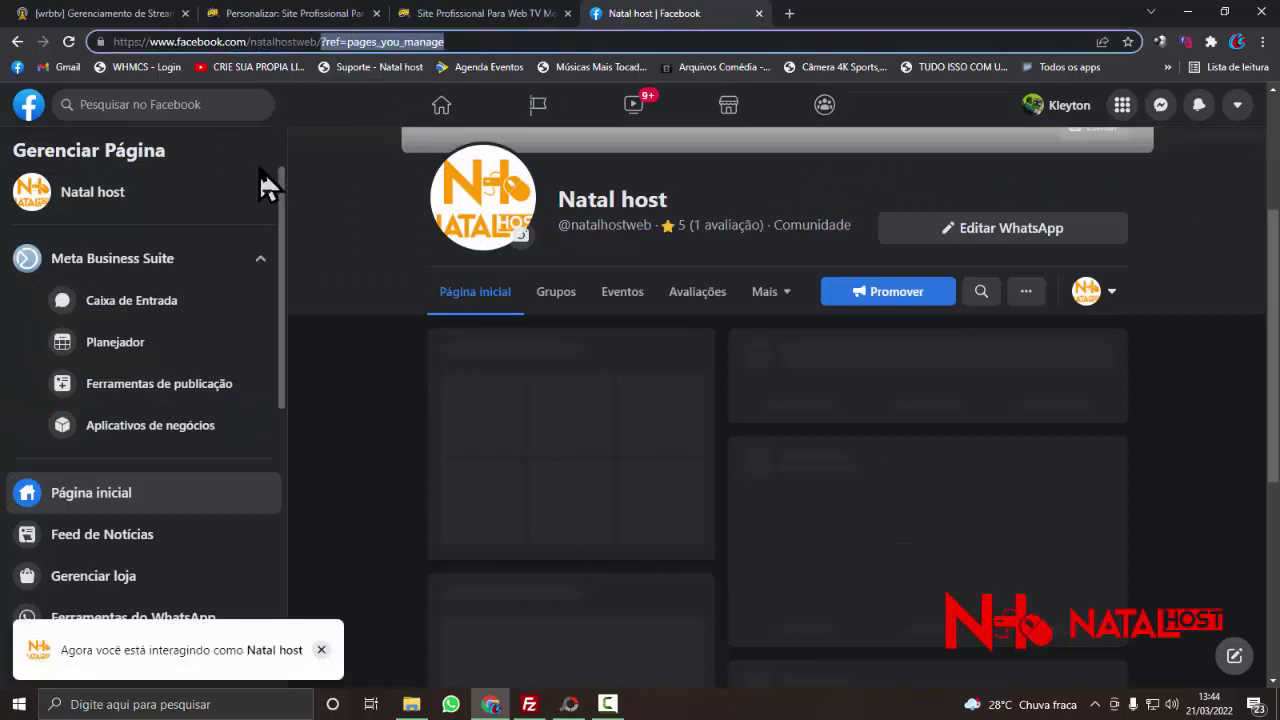
{"action": "key", "text": "BackSpace"}
{"action": "key", "text": "Return"}
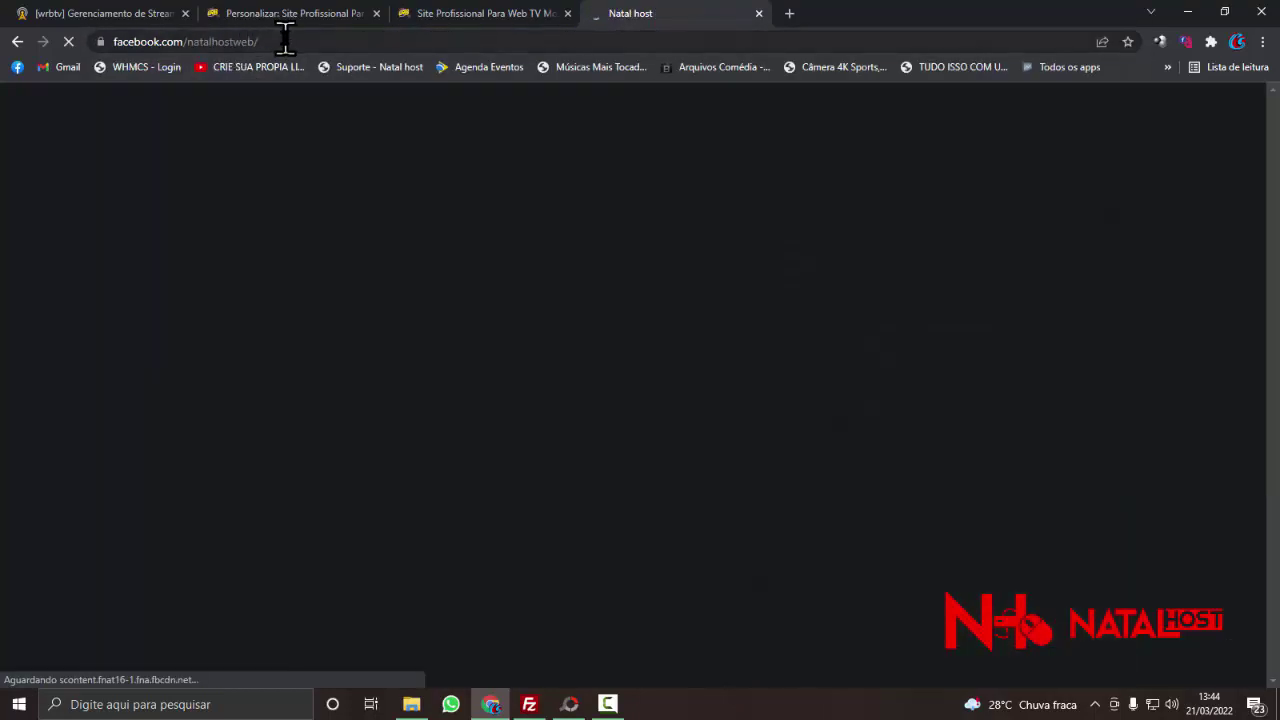
{"action": "right_click", "coordinate": [278, 42]}
{"action": "key", "text": "ctrl+c"}
{"action": "left_click", "coordinate": [330, 146]}
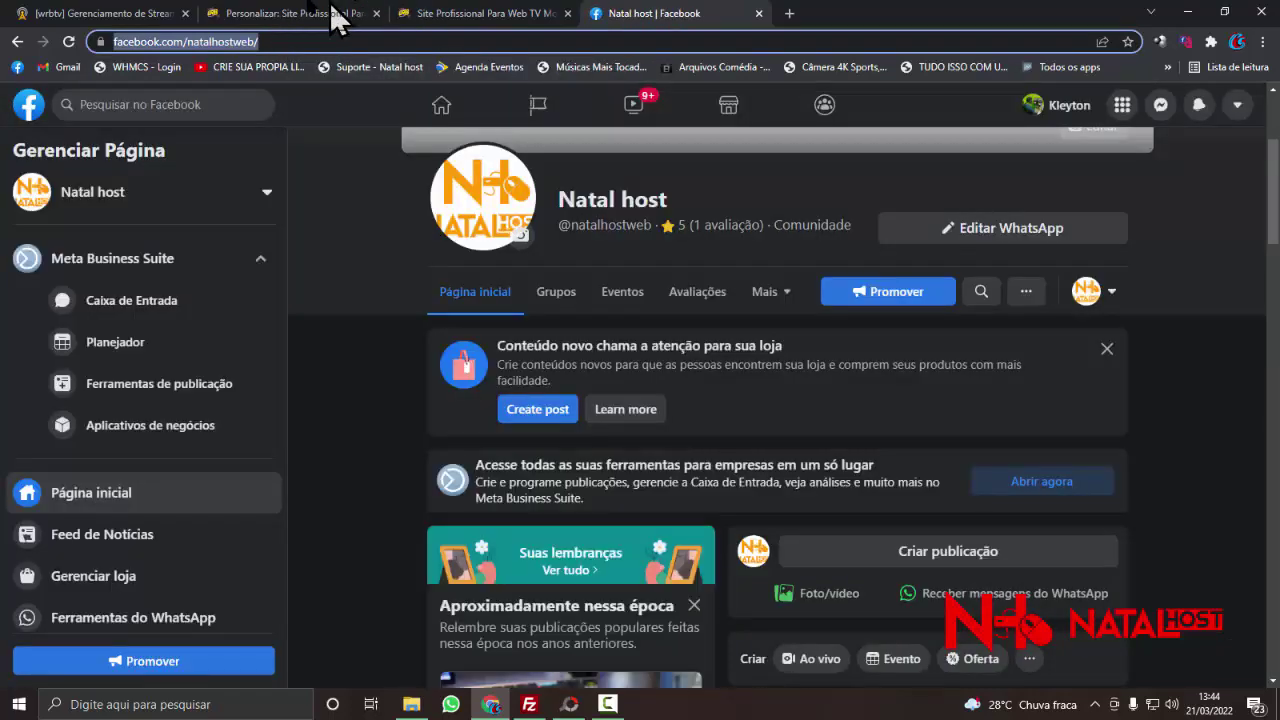
{"action": "left_click", "coordinate": [283, 18]}
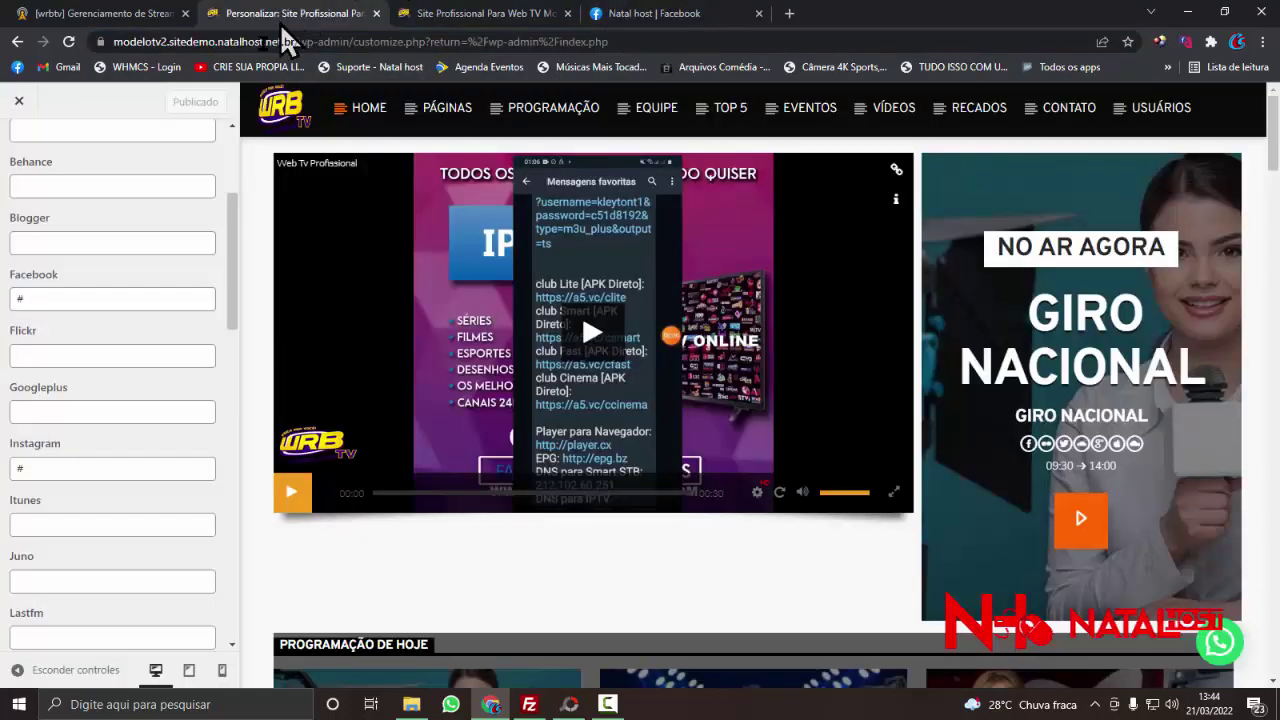
- Paste the Natal host Facebook address into the Customizer's Facebook link field
{"action": "right_click", "coordinate": [49, 300]}
{"action": "left_click", "coordinate": [89, 383]}
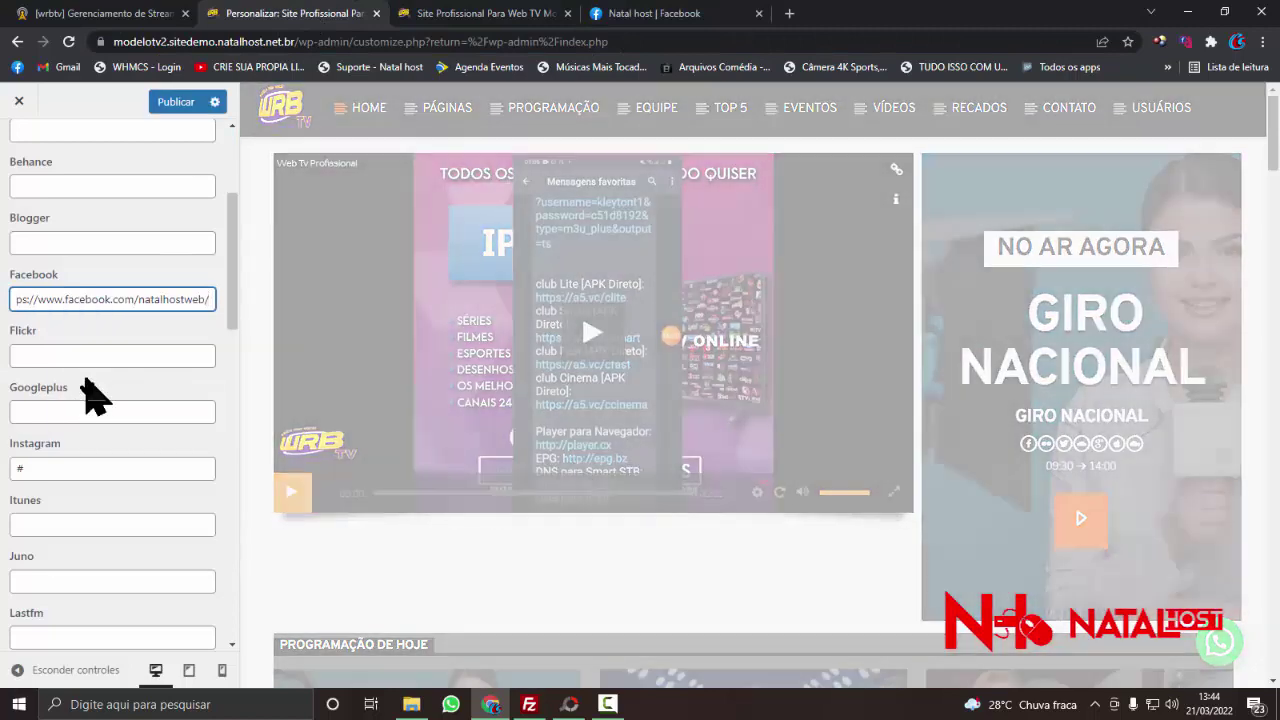
{"action": "scroll", "coordinate": [88, 396], "scroll_direction": "down", "scroll_amount": 1}
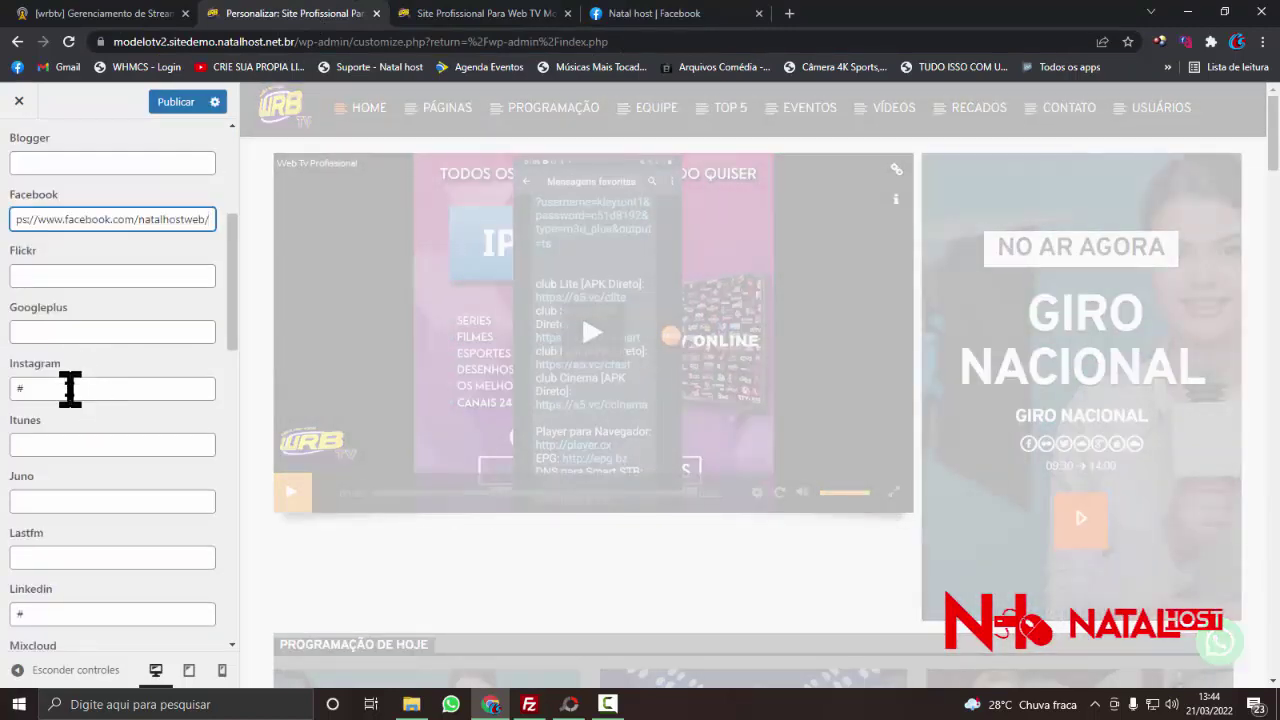
- Select the # placeholder in the Twitter link field
{"action": "scroll", "coordinate": [70, 389], "scroll_direction": "down", "scroll_amount": 1}
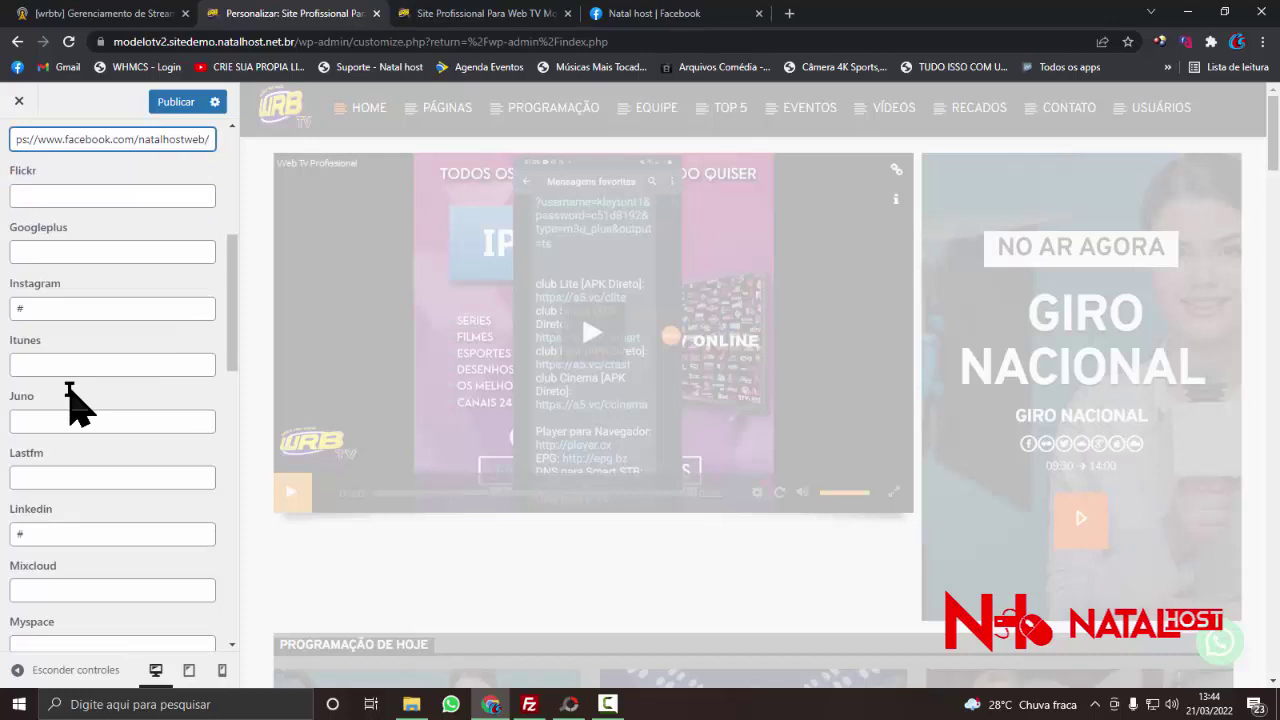
{"action": "scroll", "coordinate": [72, 403], "scroll_direction": "down", "scroll_amount": 1}
{"action": "scroll", "coordinate": [70, 412], "scroll_direction": "down", "scroll_amount": 3}
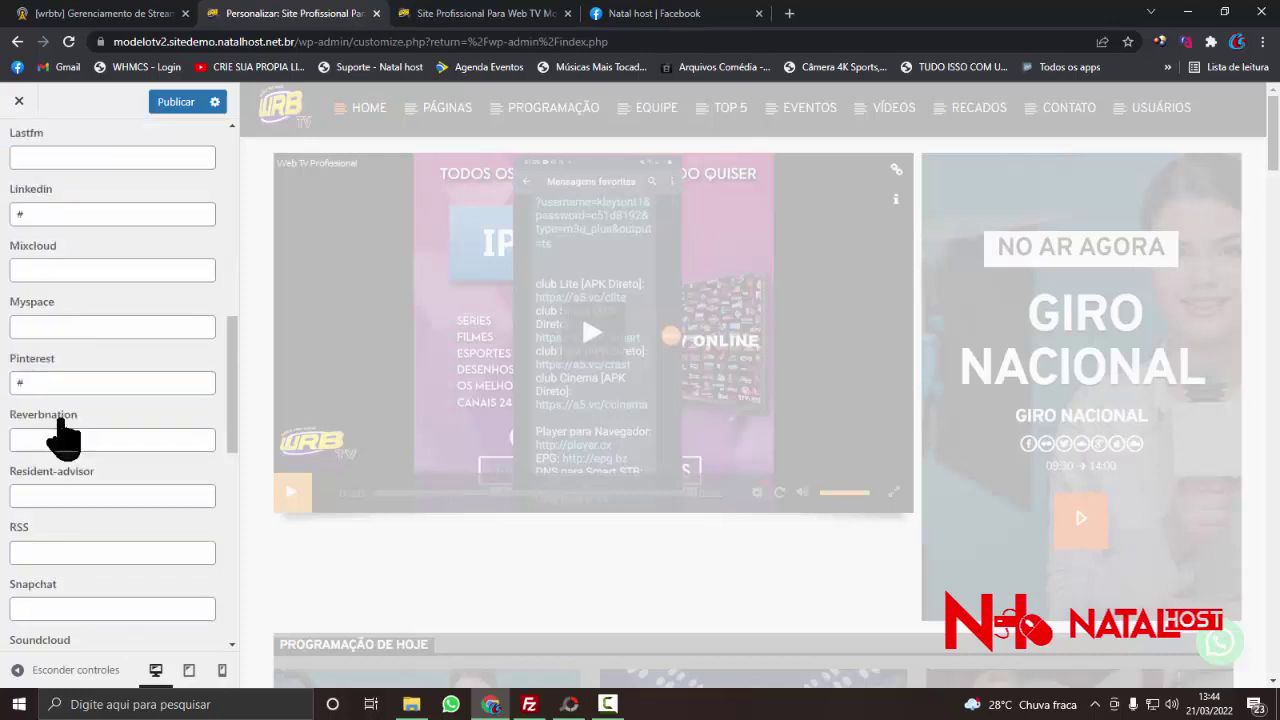
{"action": "scroll", "coordinate": [90, 438], "scroll_direction": "down", "scroll_amount": 3}
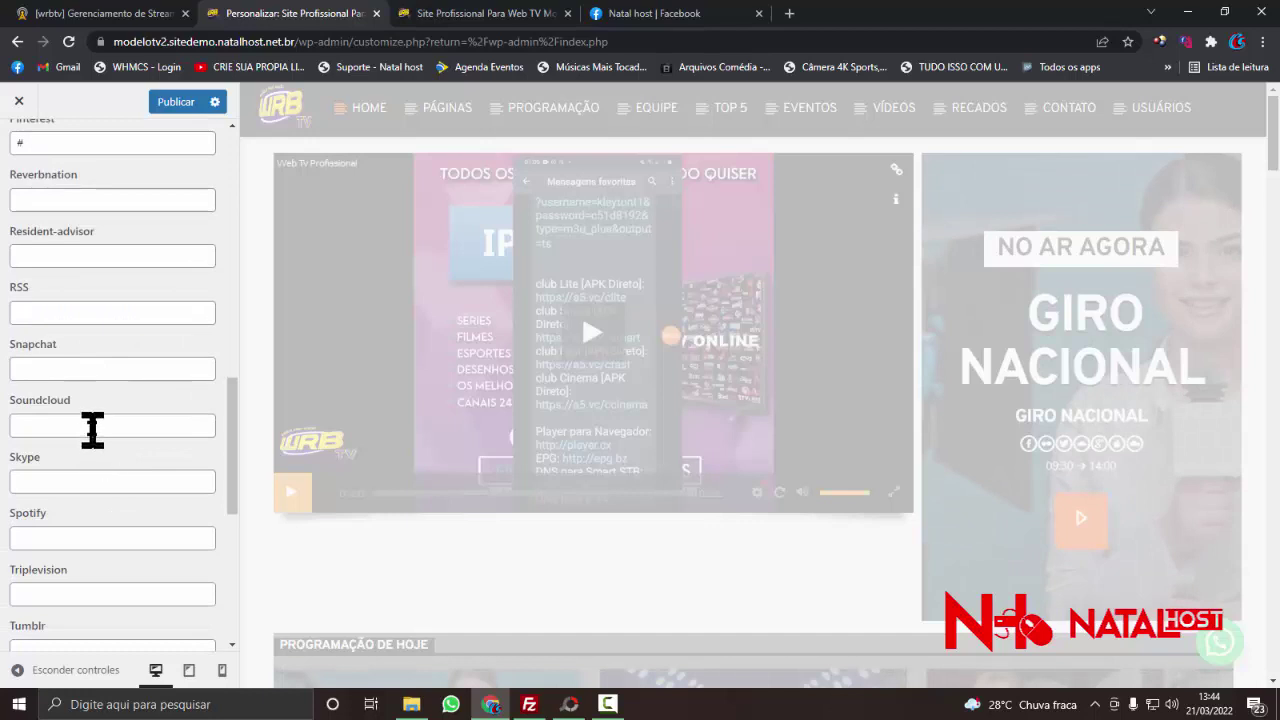
{"action": "scroll", "coordinate": [92, 430], "scroll_direction": "down", "scroll_amount": 1}
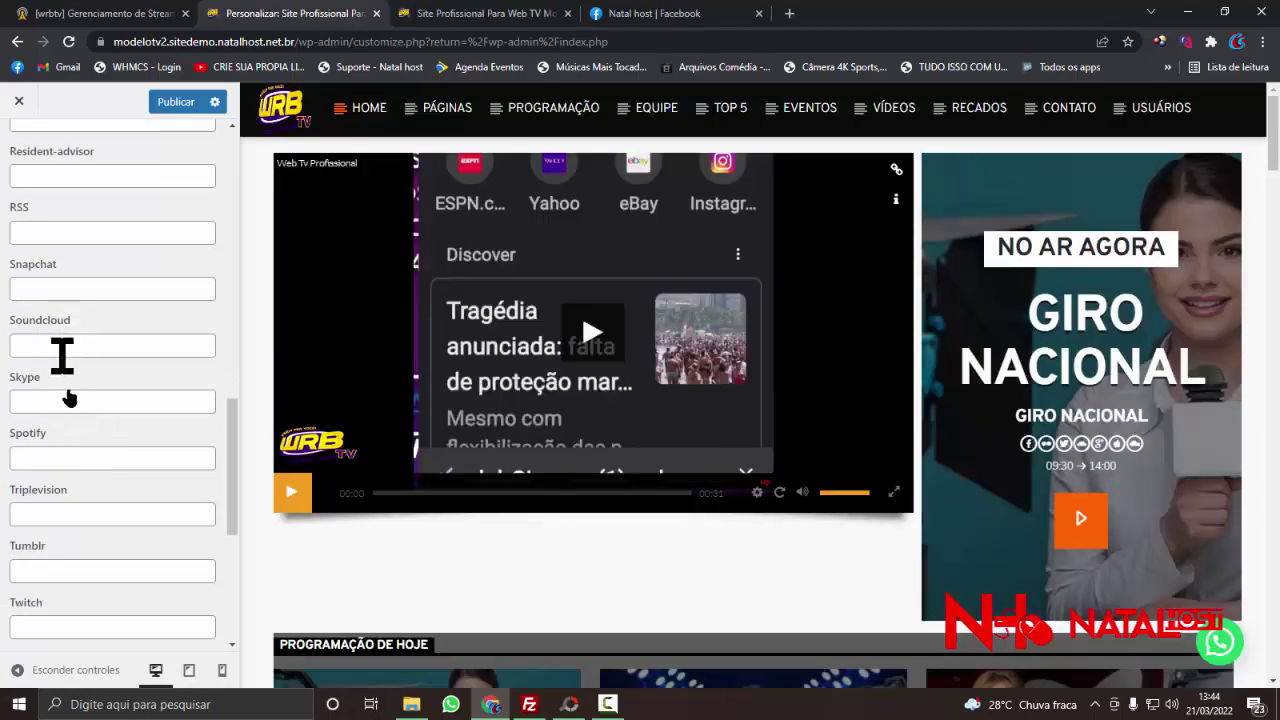
{"action": "scroll", "coordinate": [72, 452], "scroll_direction": "down", "scroll_amount": 1}
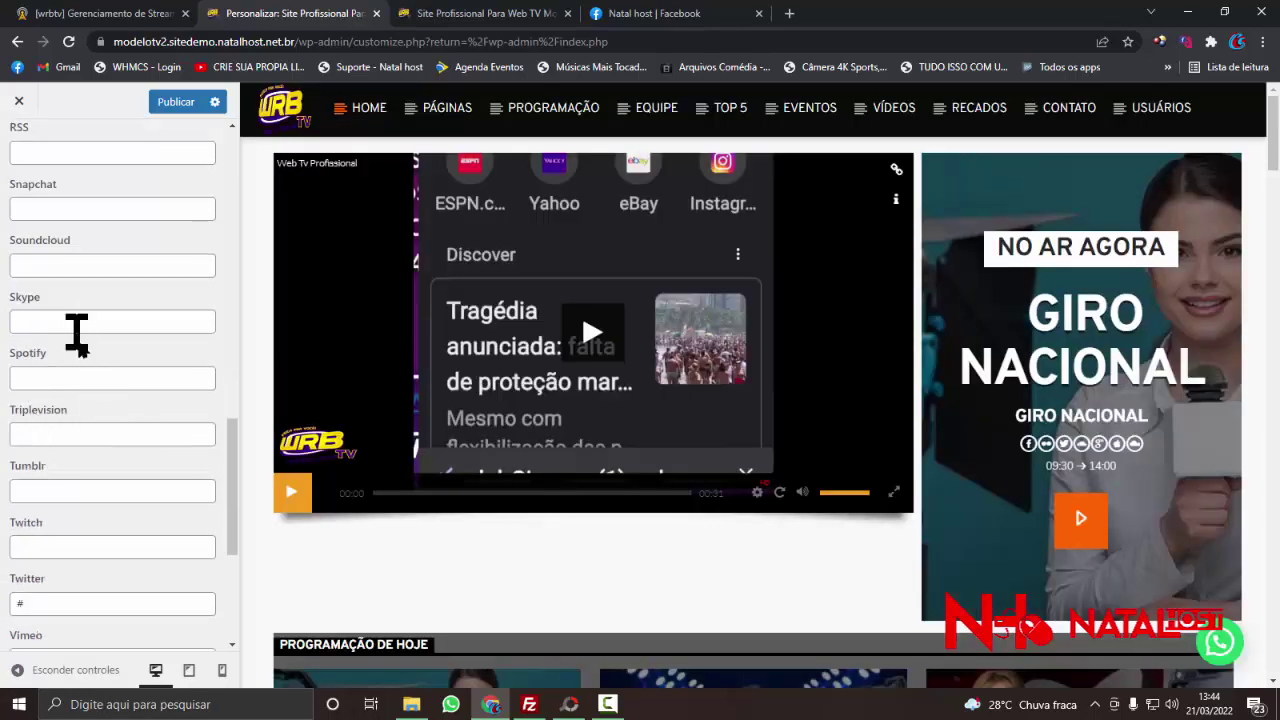
{"action": "scroll", "coordinate": [52, 420], "scroll_direction": "down", "scroll_amount": 1}
{"action": "scroll", "coordinate": [89, 408], "scroll_direction": "down", "scroll_amount": 1}
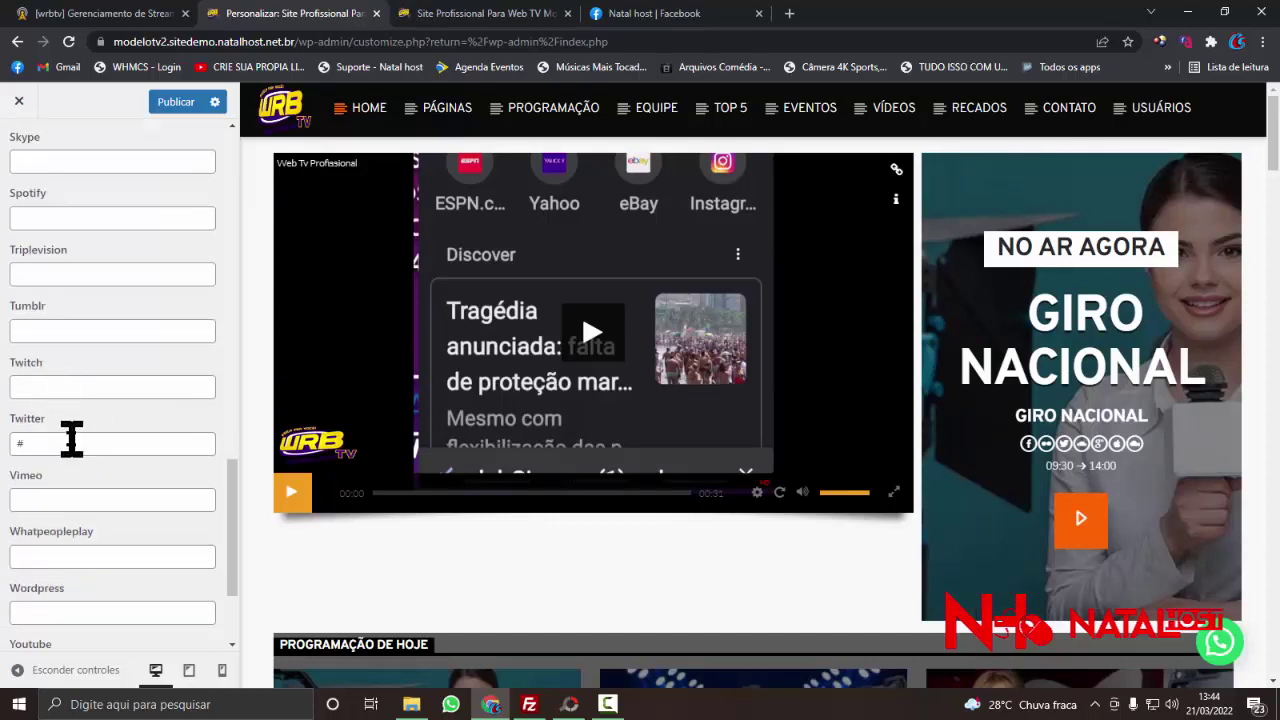
{"action": "double_click", "coordinate": [72, 437]}
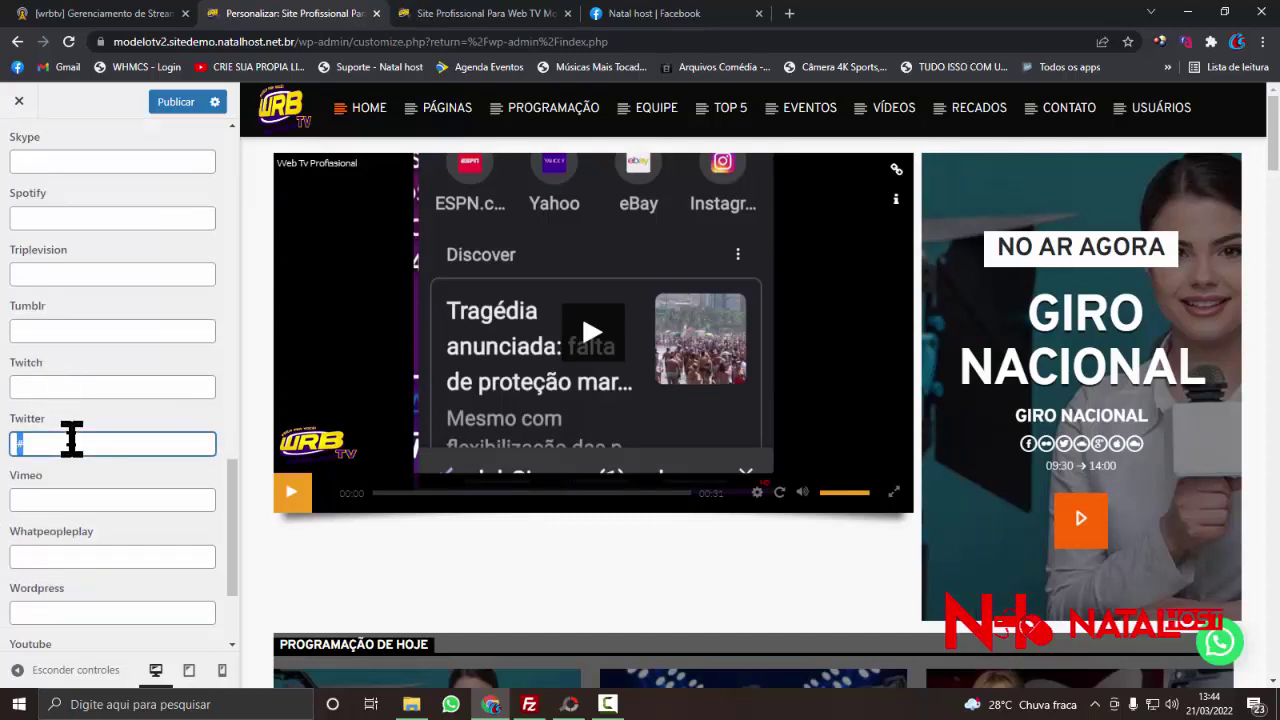
- In a new tab, search 'twiter' and sign in to Twitter with Google
{"action": "left_click", "coordinate": [787, 14]}
{"action": "left_click", "coordinate": [686, 41]}
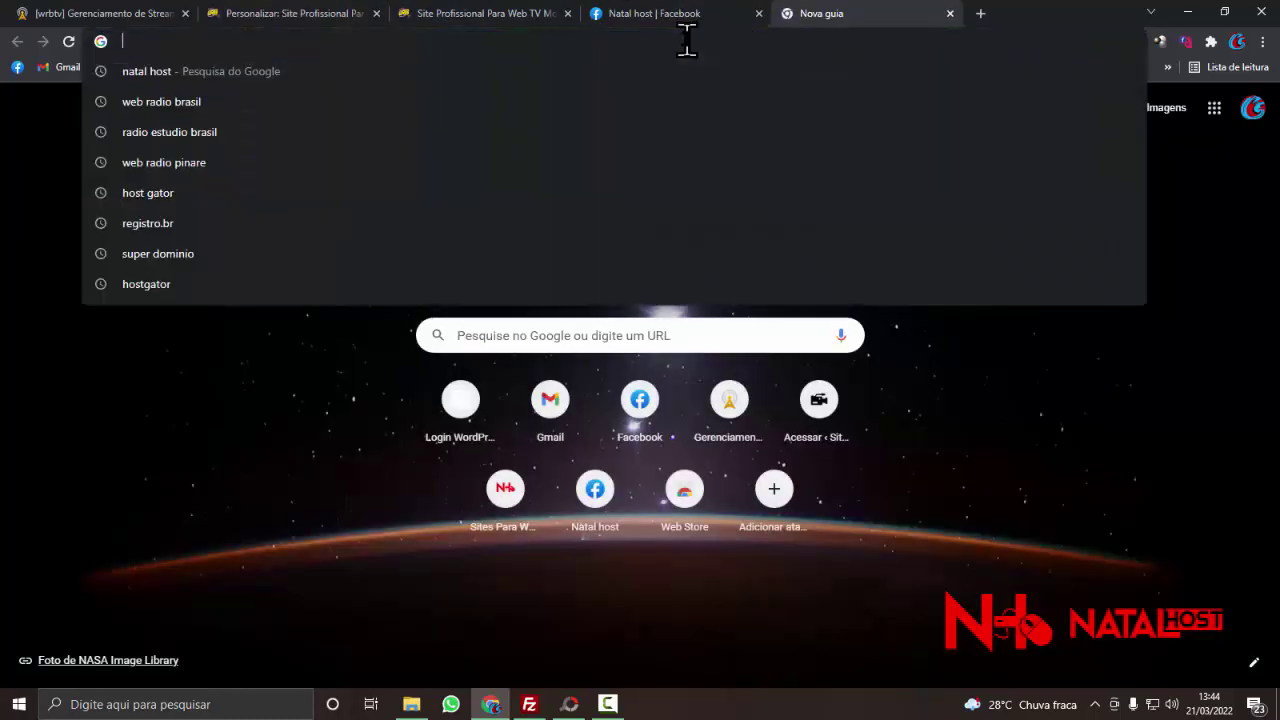
{"action": "type", "text": "natal"}
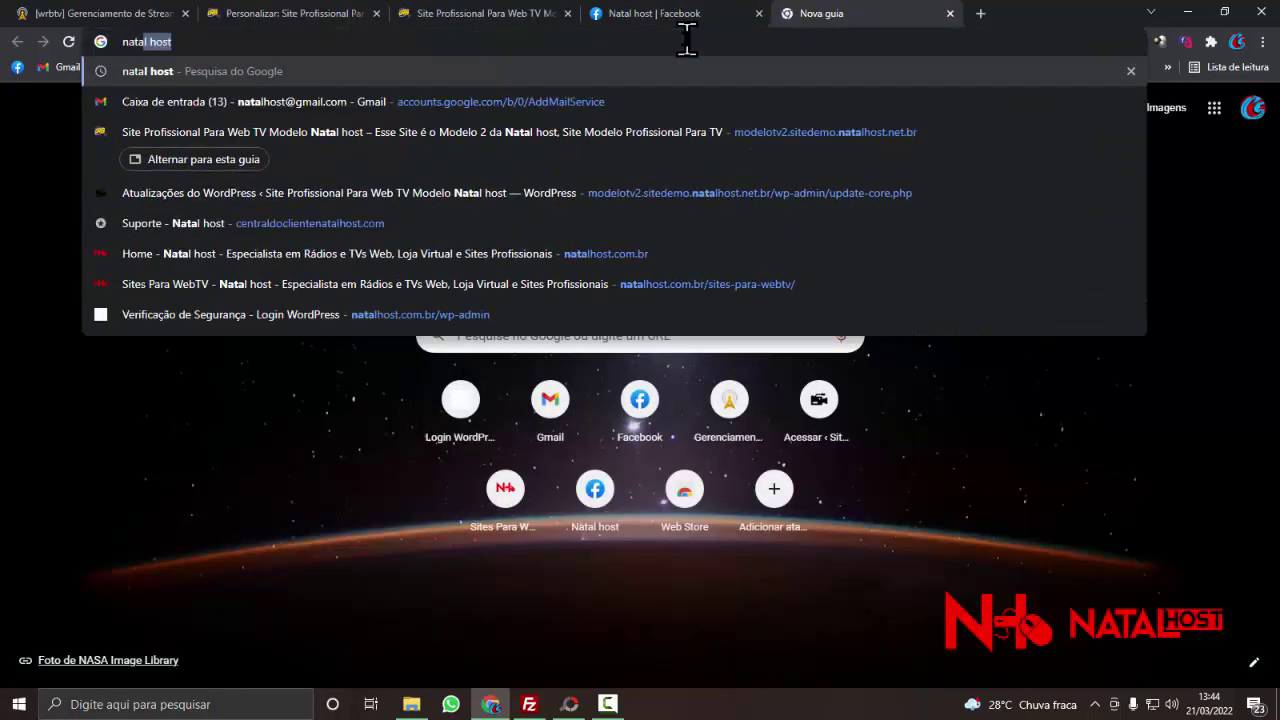
{"action": "key", "text": "ctrl+a"}
{"action": "type", "text": "tw"}
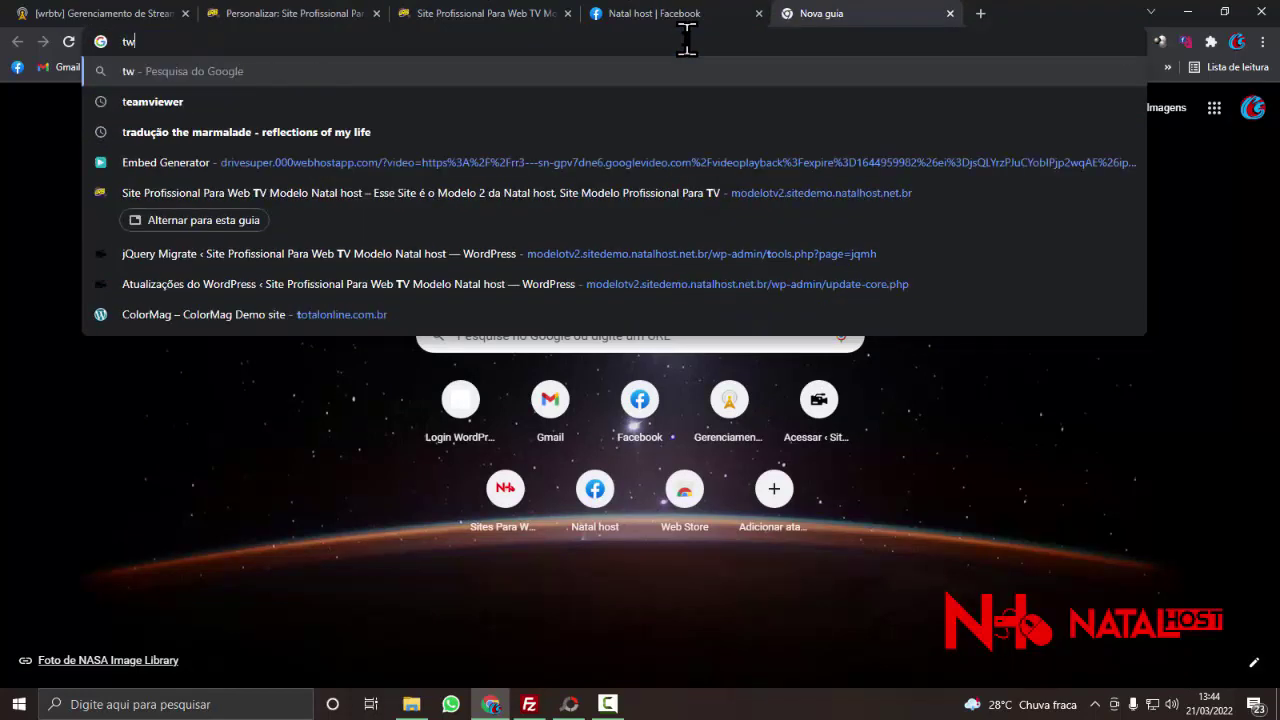
{"action": "type", "text": "iter"}
{"action": "key", "text": "Return"}
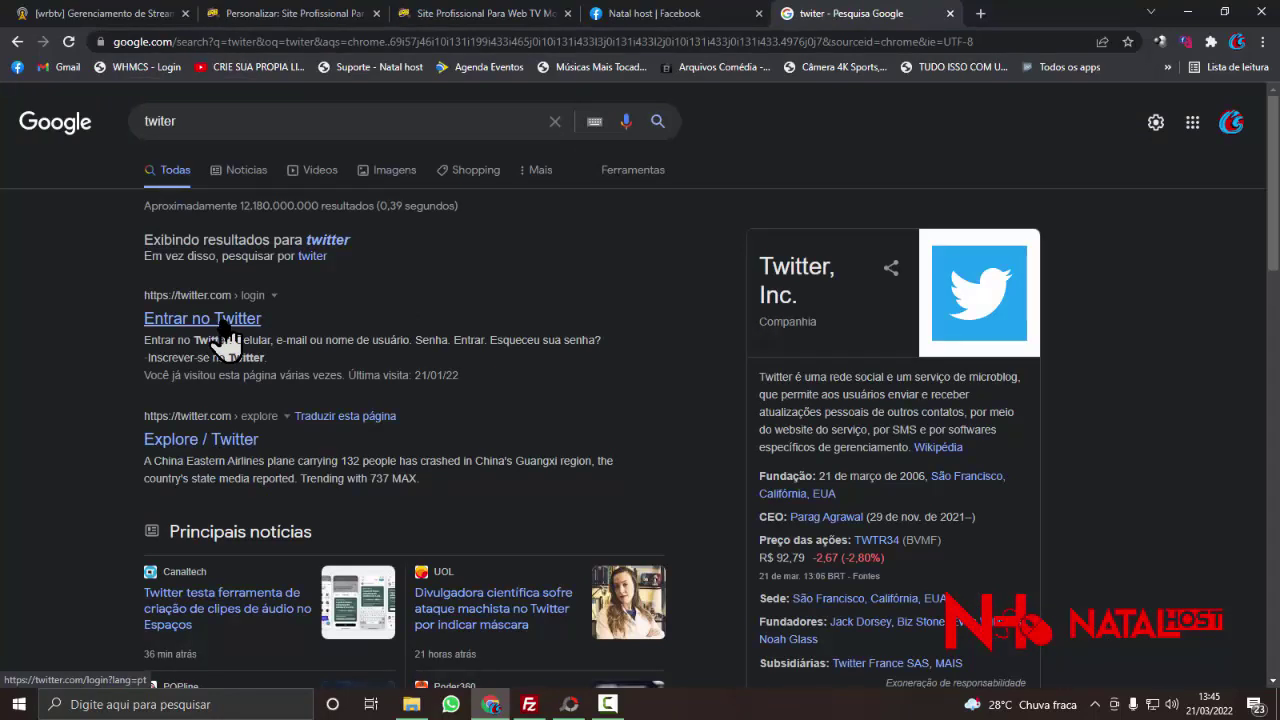
{"action": "left_click", "coordinate": [222, 330]}
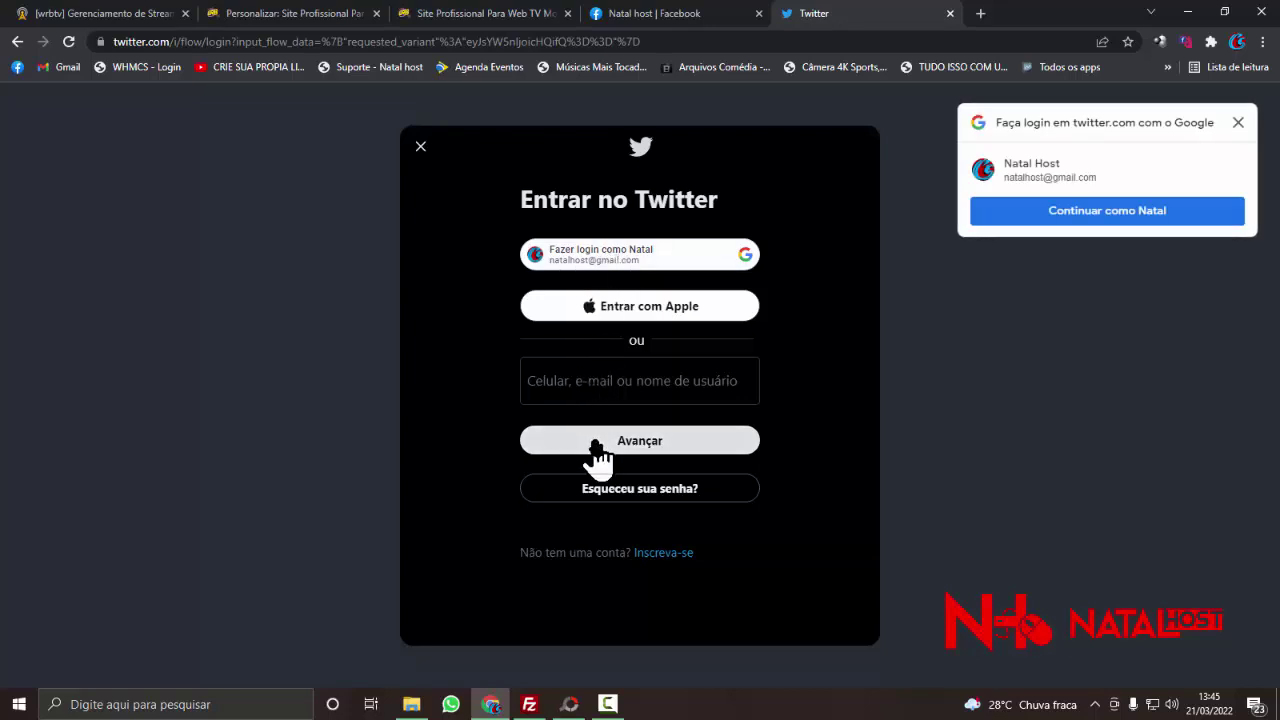
{"action": "left_click", "coordinate": [600, 252]}
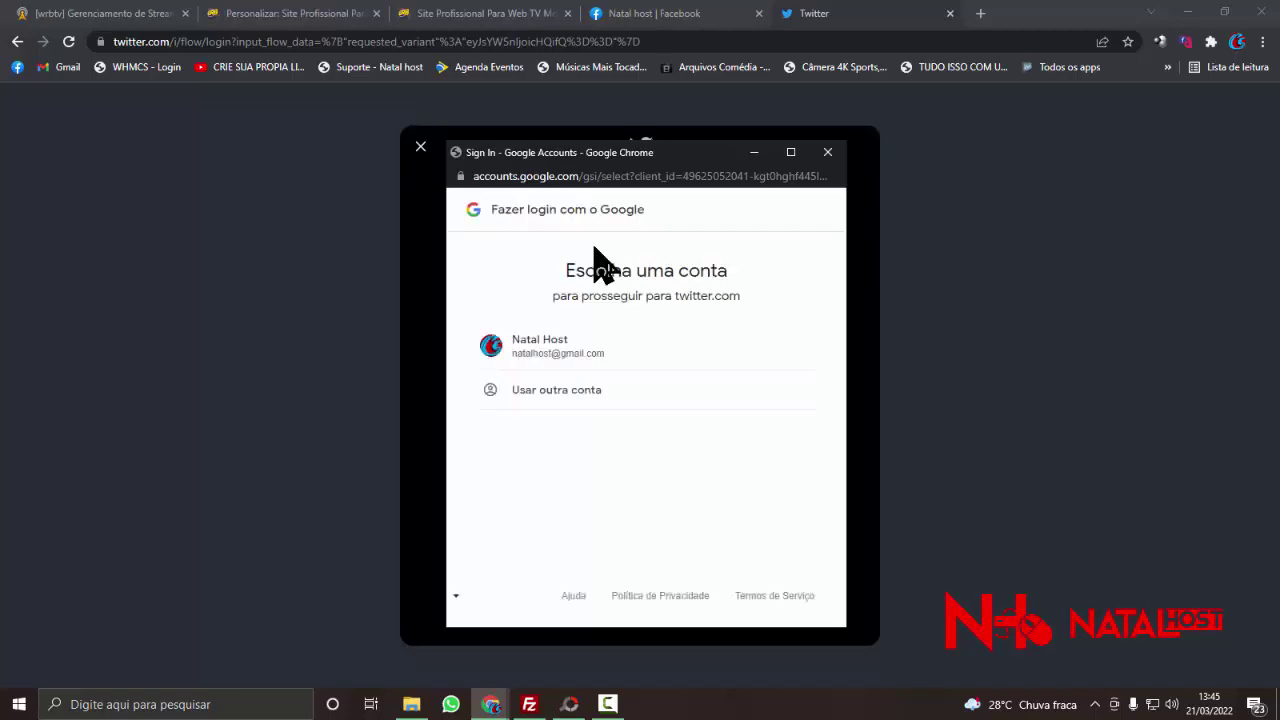
{"action": "left_click", "coordinate": [572, 366]}
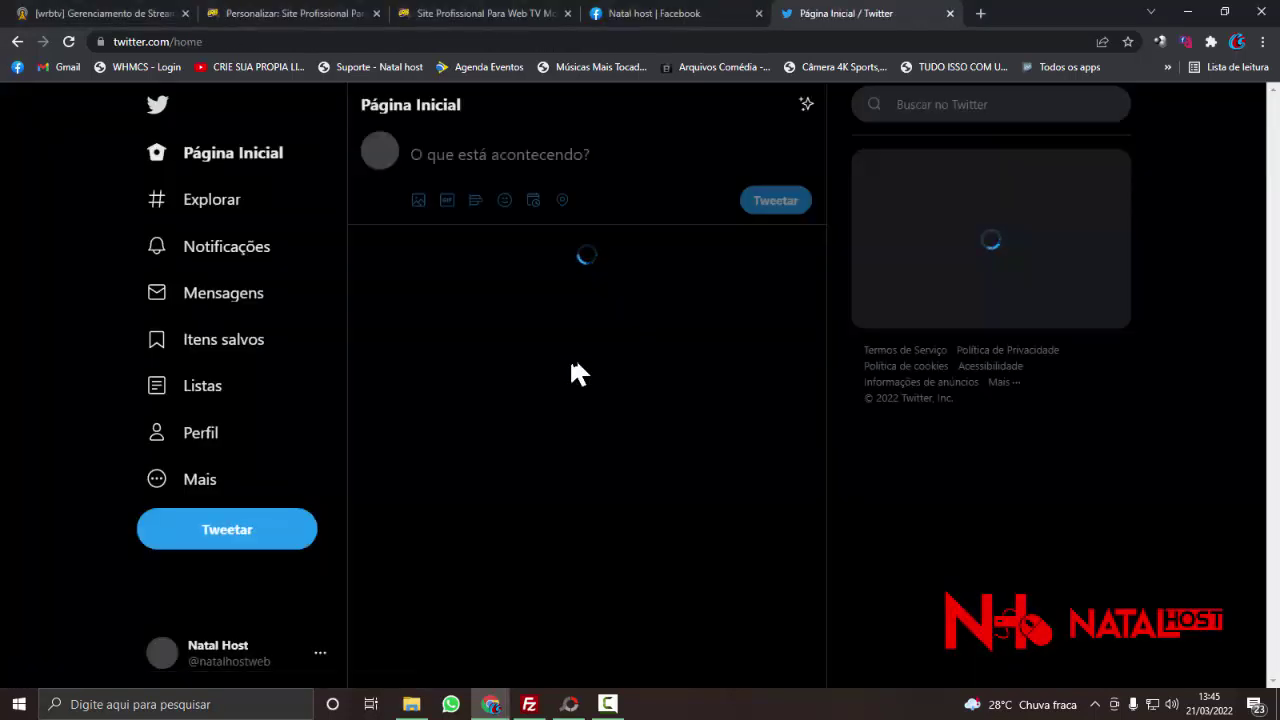
- Open the Natal Host Twitter profile and copy its web address
{"action": "left_click", "coordinate": [378, 158]}
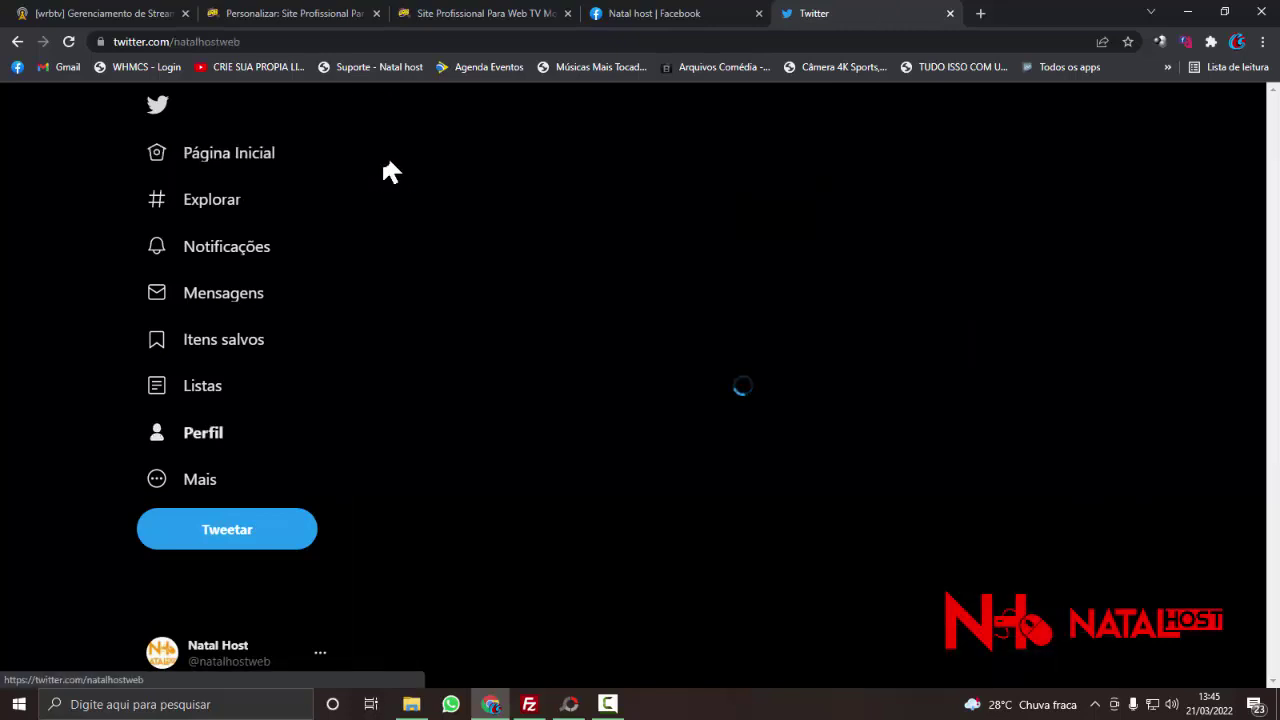
{"action": "left_click", "coordinate": [443, 43]}
{"action": "key", "text": "ctrl+c"}
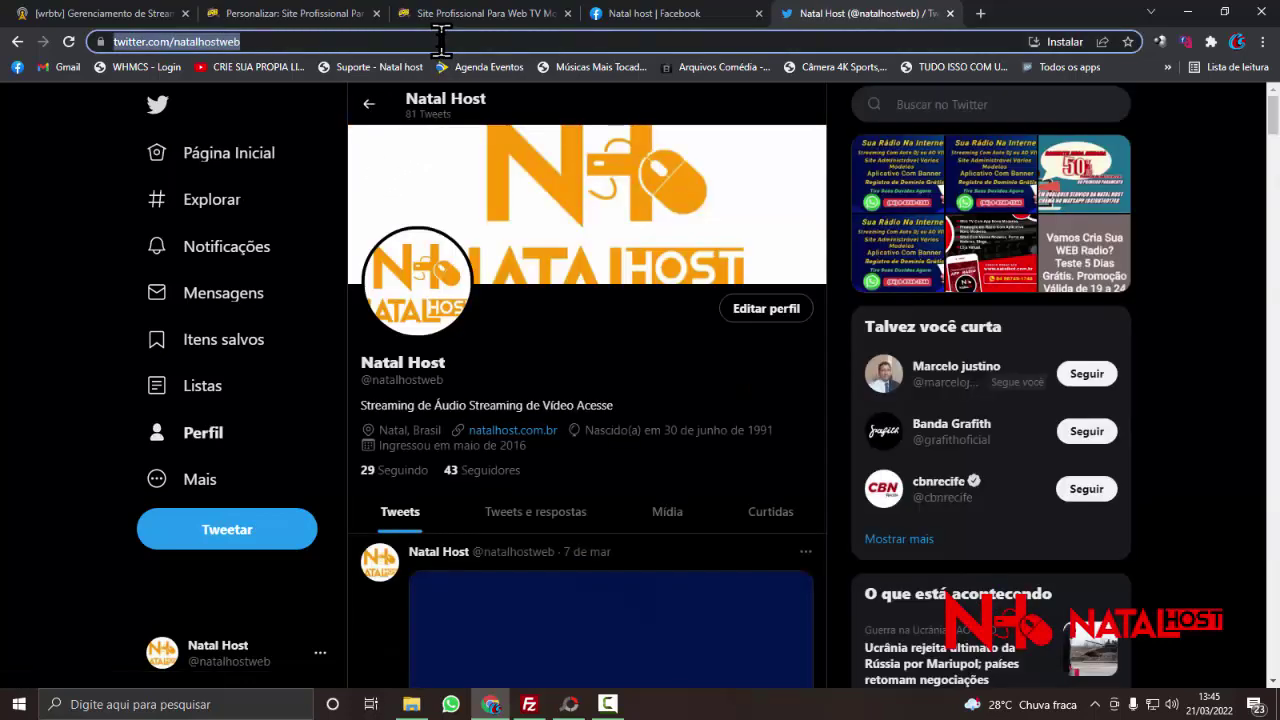
{"action": "right_click", "coordinate": [442, 44]}
{"action": "left_click", "coordinate": [480, 158]}
{"action": "left_click", "coordinate": [345, 14]}
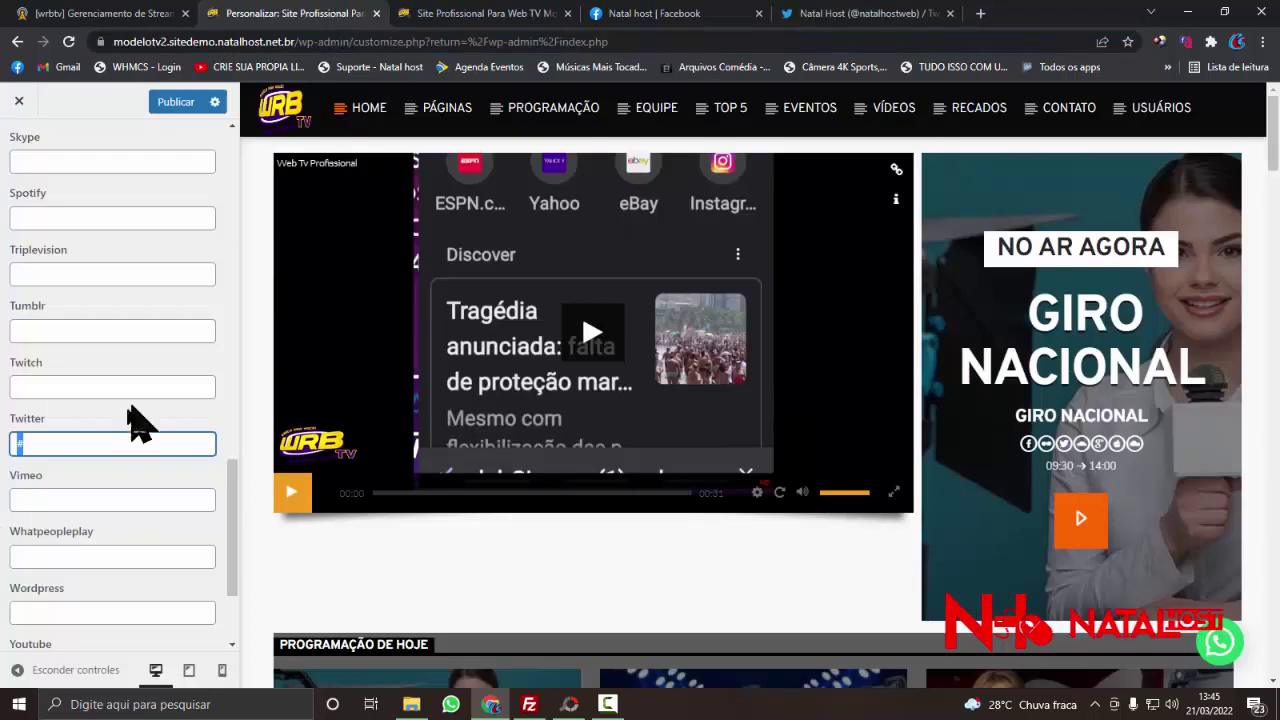
{"action": "right_click", "coordinate": [26, 444]}
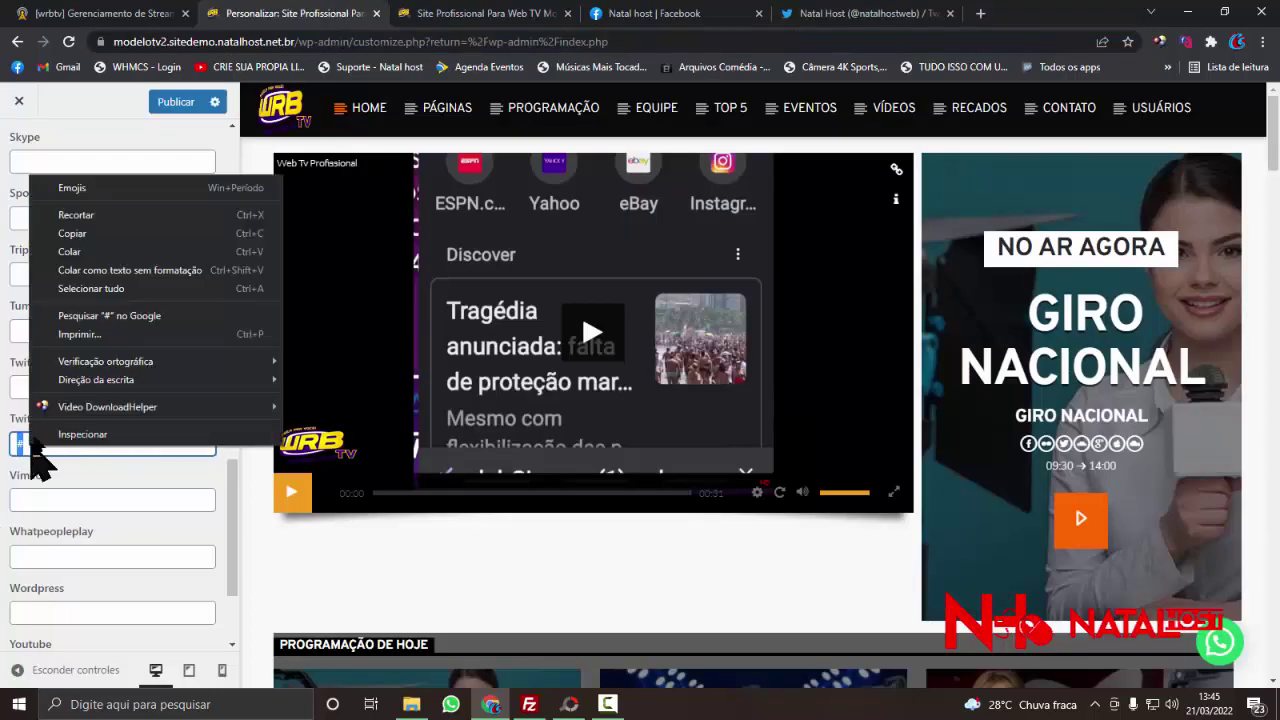
{"action": "left_click", "coordinate": [90, 266]}
{"action": "scroll", "coordinate": [117, 398], "scroll_direction": "down", "scroll_amount": 3}
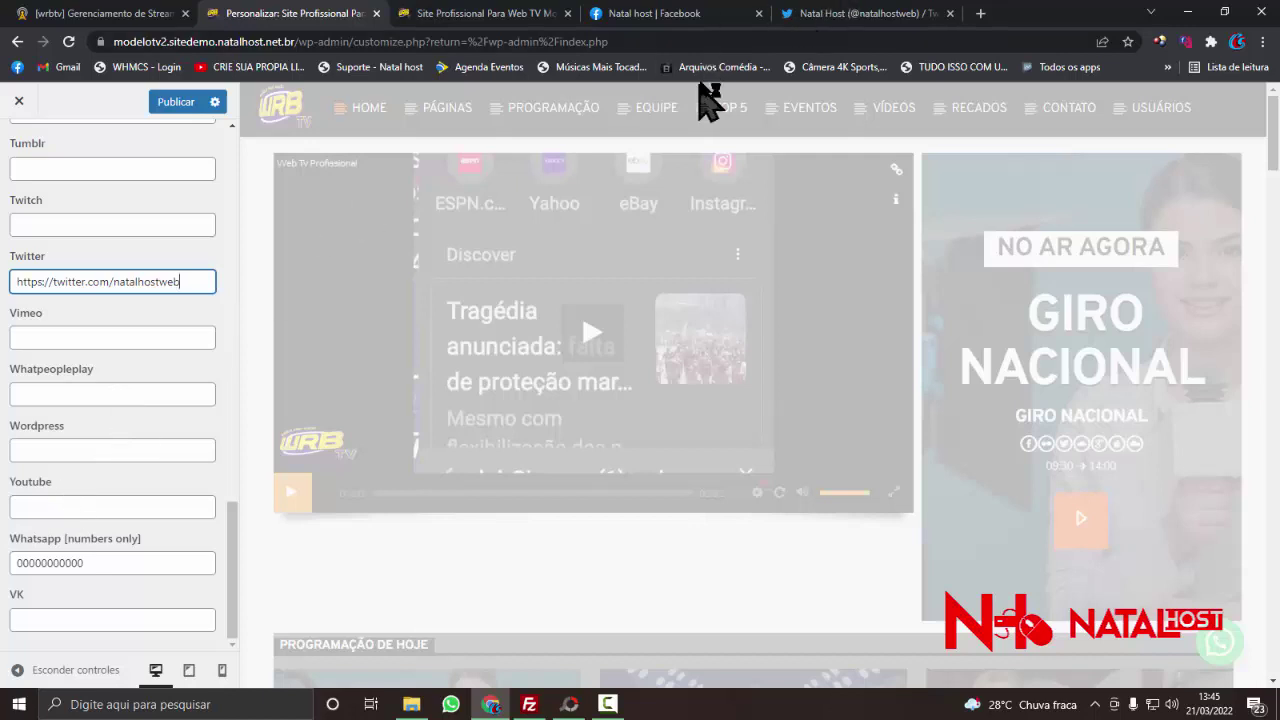
{"action": "left_click", "coordinate": [650, 14]}
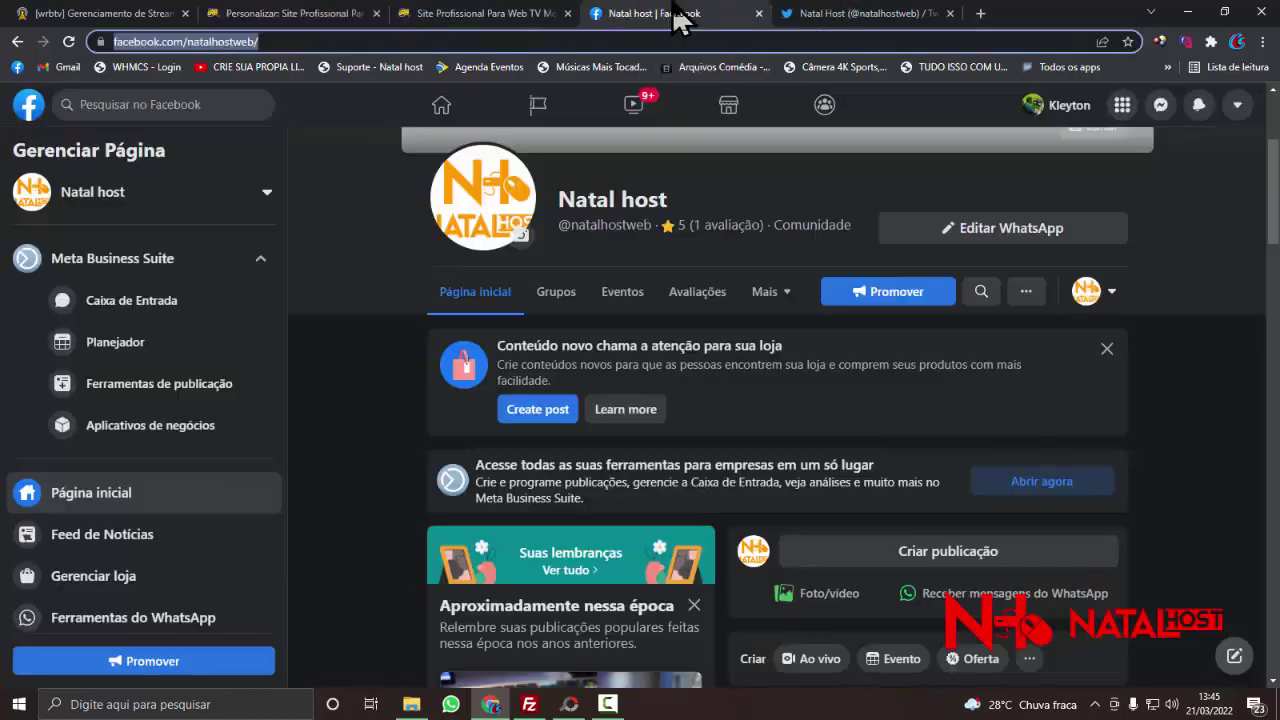
- Follow a tweet's YouTube link to the Natal Host channel ('Seu canal') and copy its address
{"action": "left_click", "coordinate": [820, 16]}
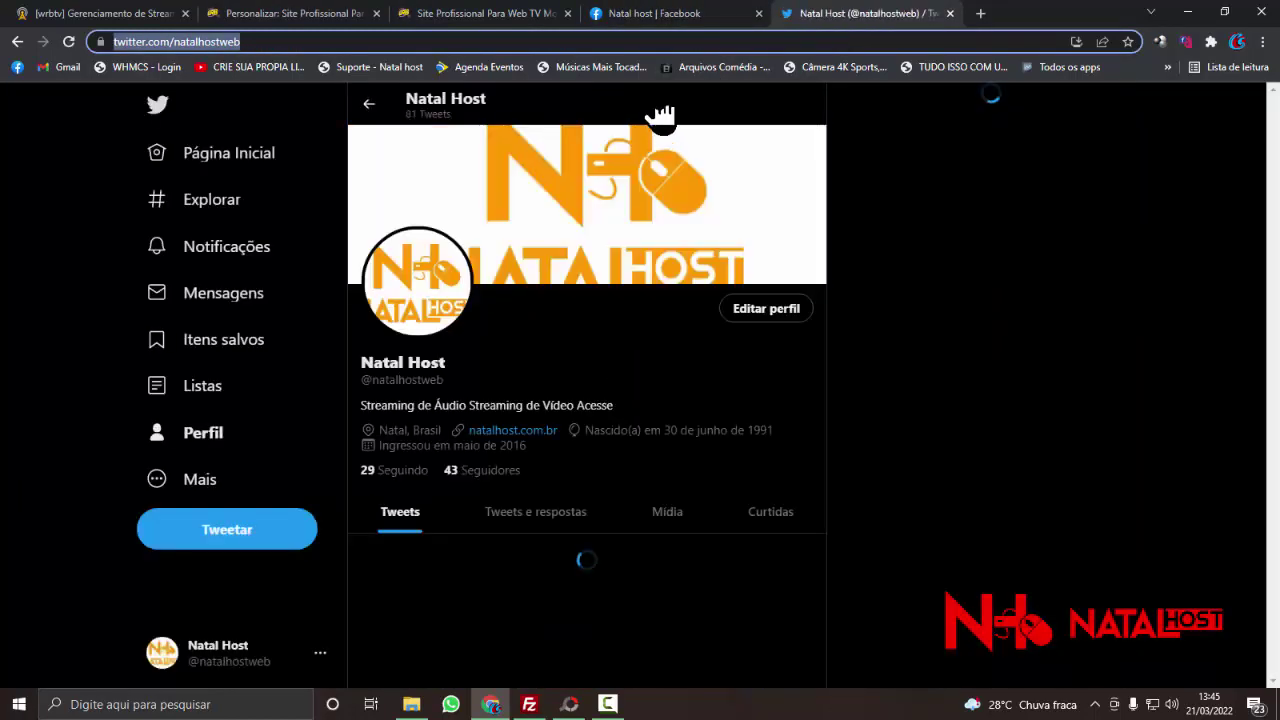
{"action": "scroll", "coordinate": [487, 430], "scroll_direction": "down", "scroll_amount": 3}
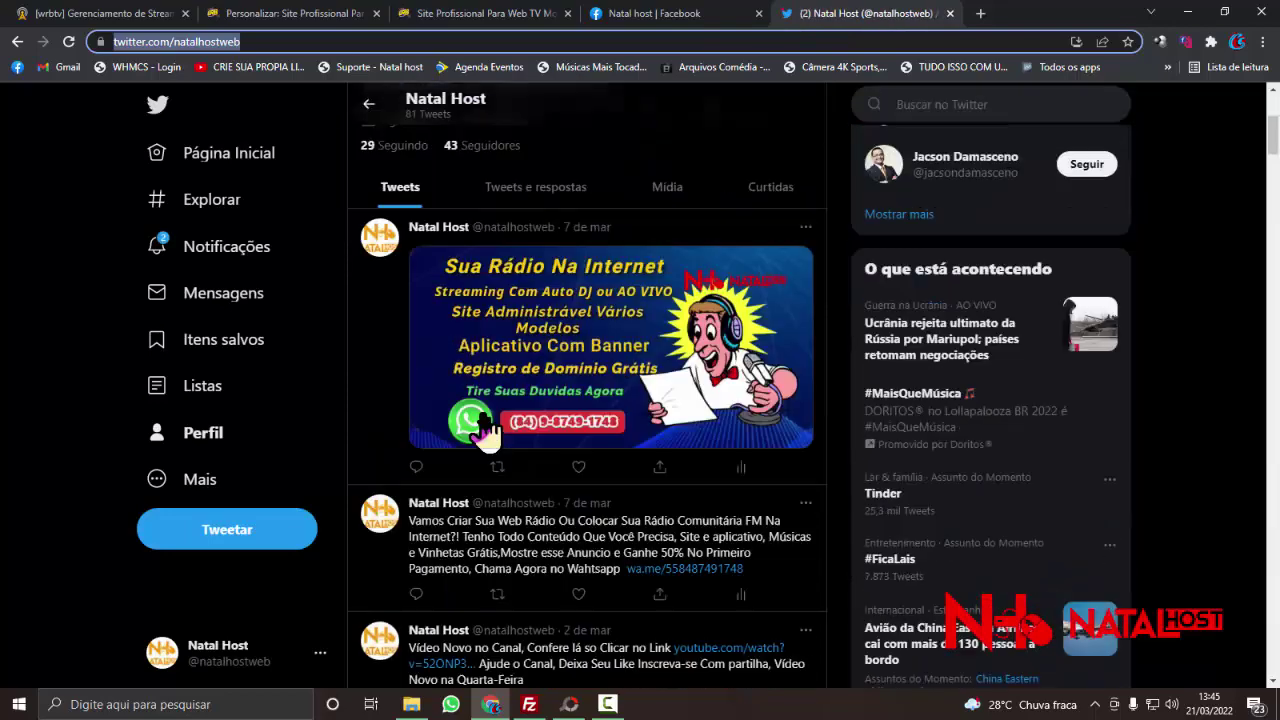
{"action": "scroll", "coordinate": [487, 430], "scroll_direction": "down", "scroll_amount": 3}
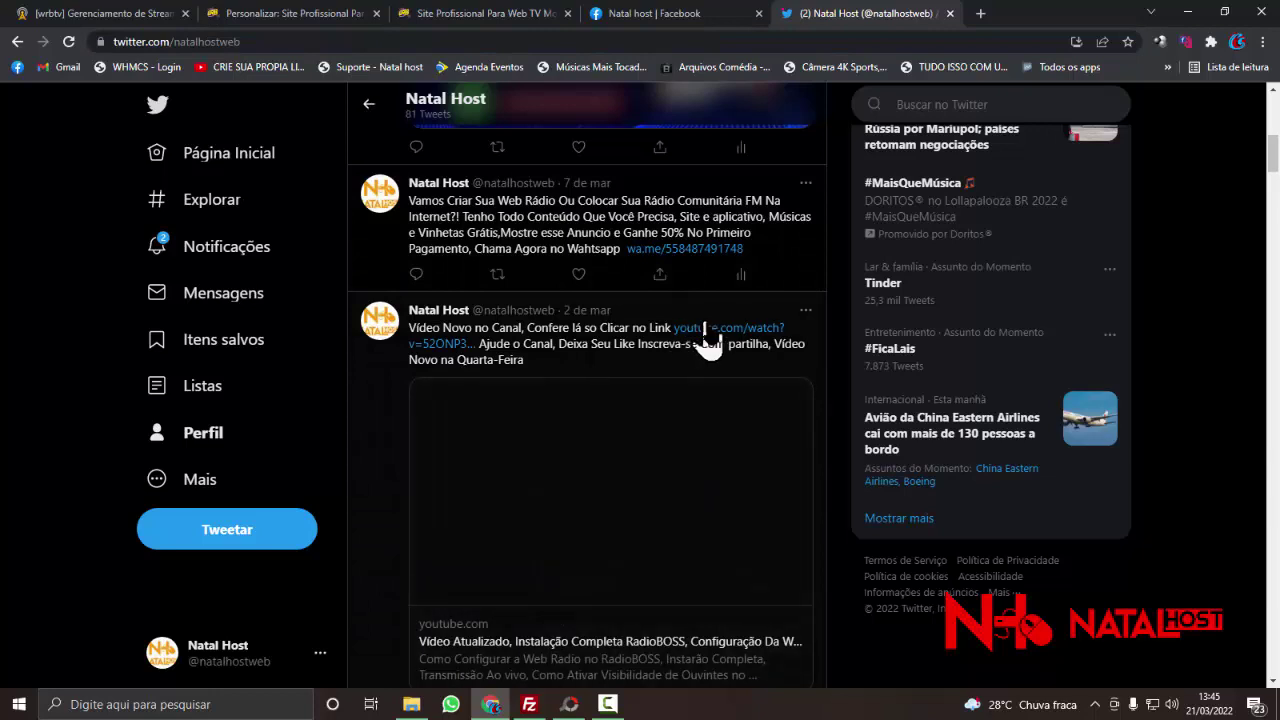
{"action": "left_click", "coordinate": [706, 329]}
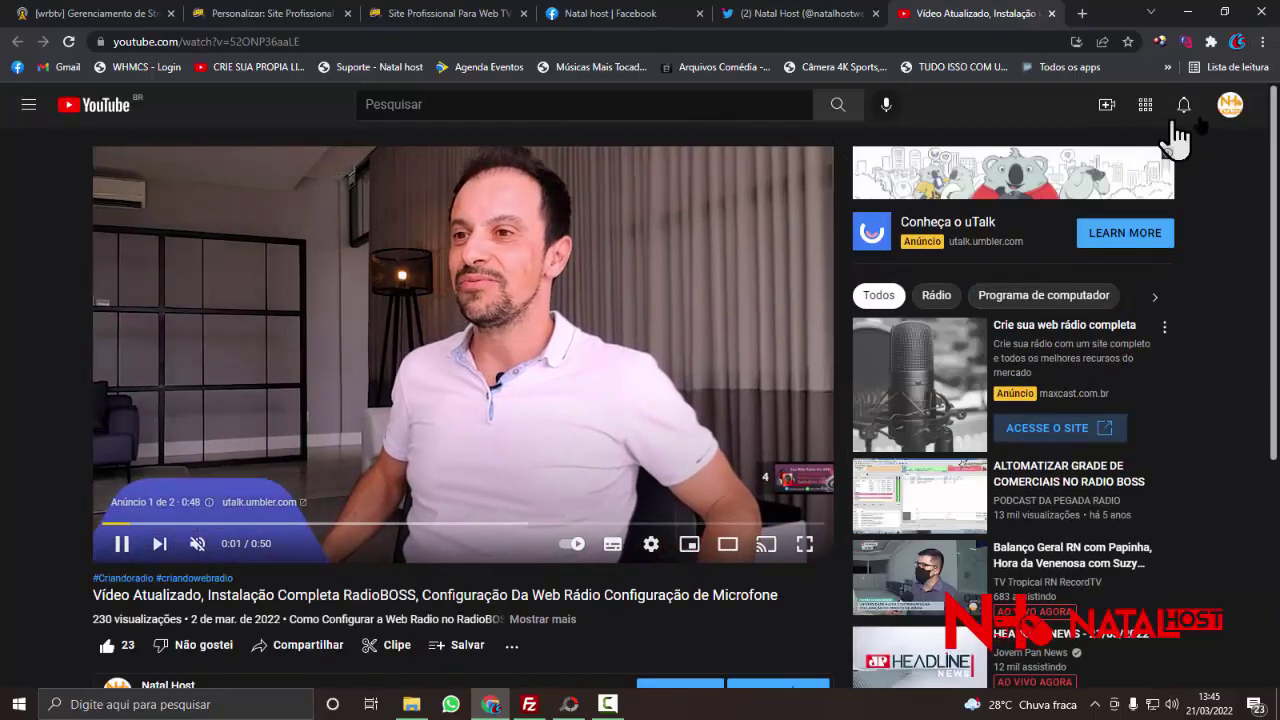
{"action": "left_click", "coordinate": [1229, 105]}
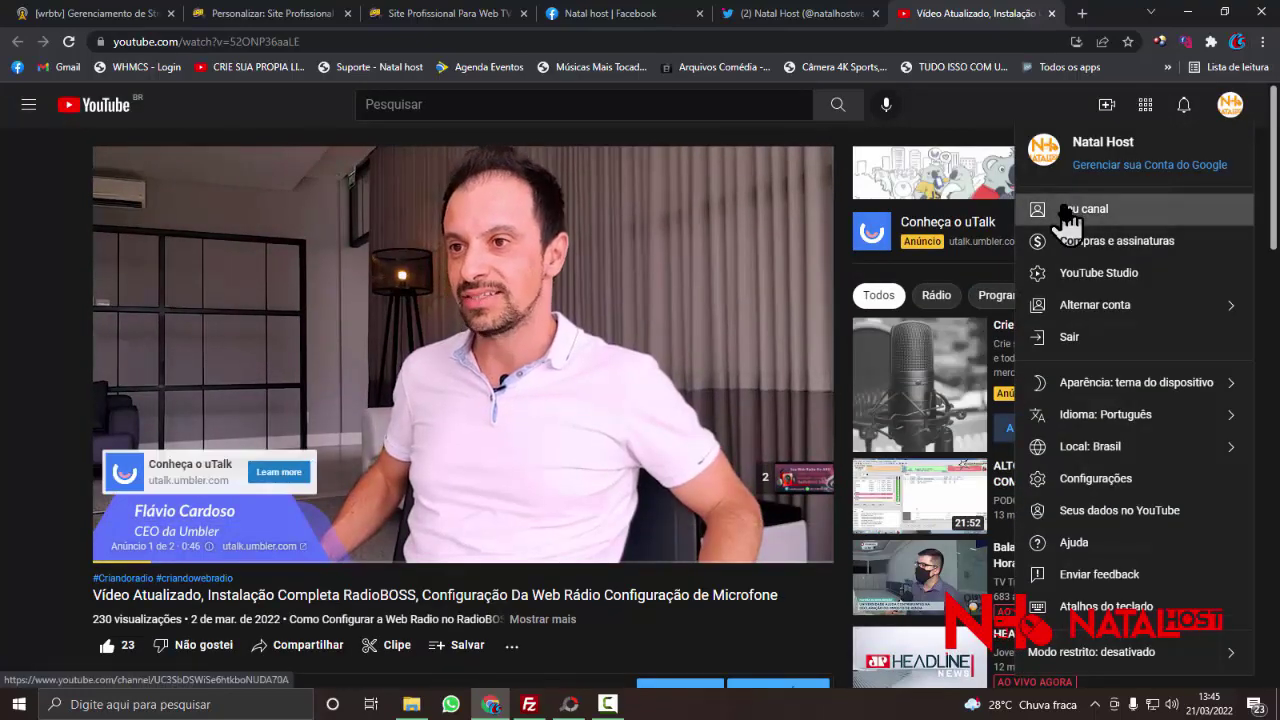
{"action": "left_click", "coordinate": [1067, 210]}
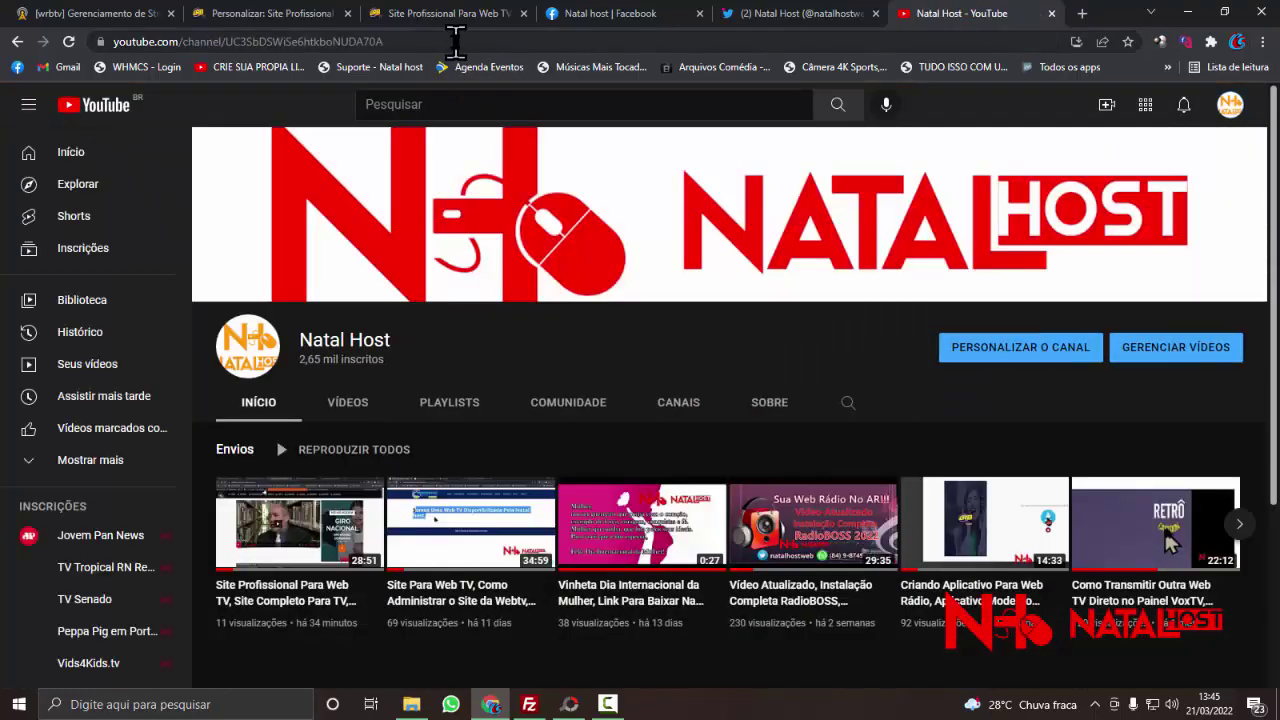
{"action": "left_click", "coordinate": [455, 41]}
{"action": "key", "text": "ctrl+c"}
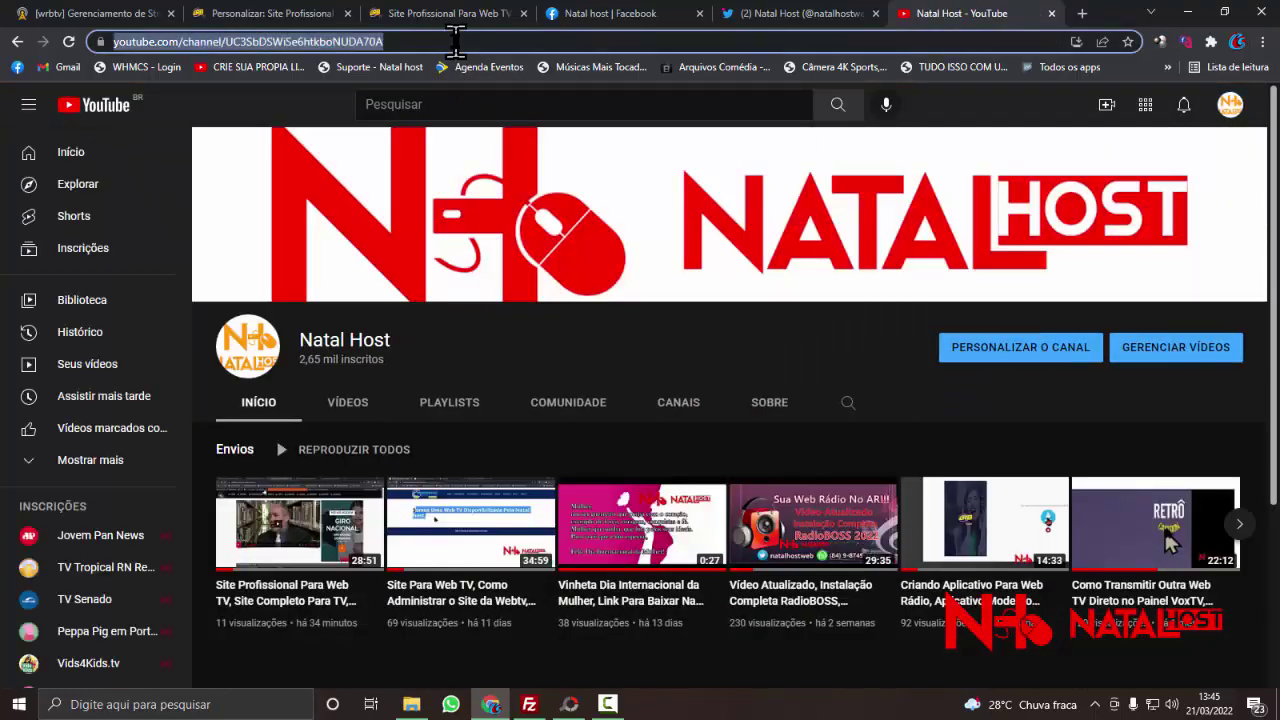
{"action": "right_click", "coordinate": [455, 41]}
{"action": "left_click", "coordinate": [509, 163]}
- Paste the Natal Host YouTube channel address into the Youtube link field
{"action": "left_click", "coordinate": [290, 14]}
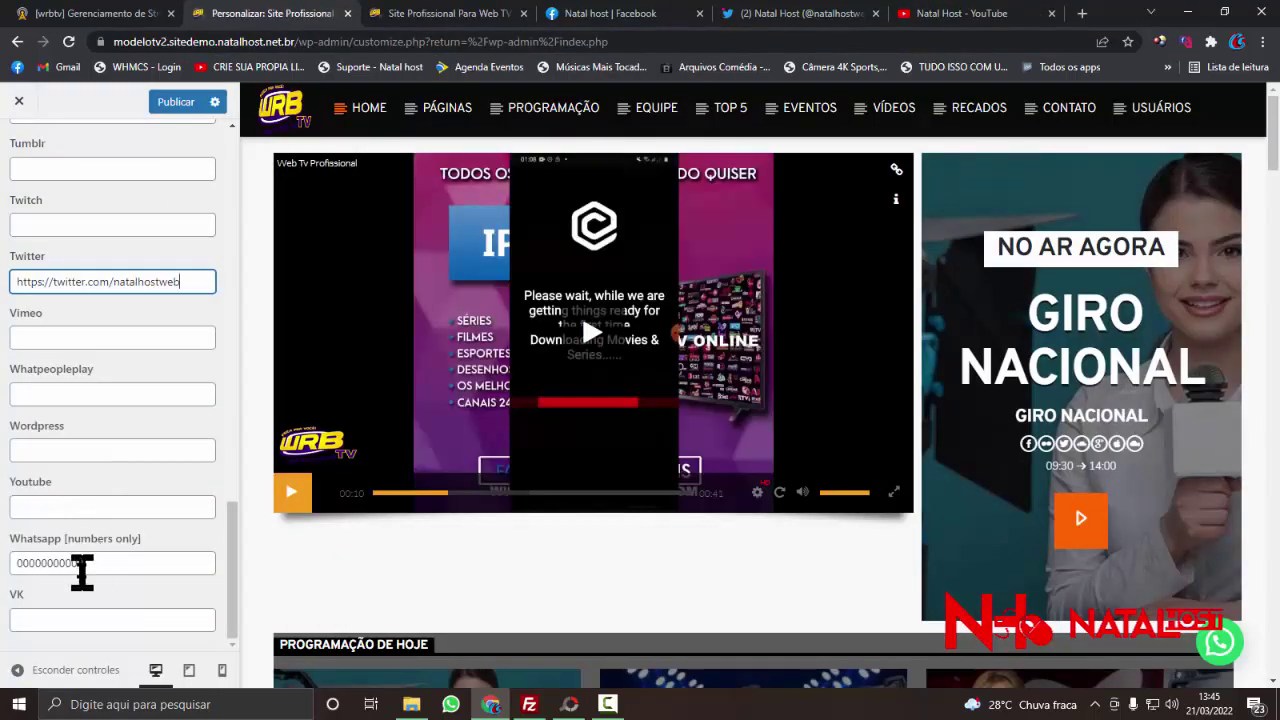
{"action": "left_click", "coordinate": [57, 503]}
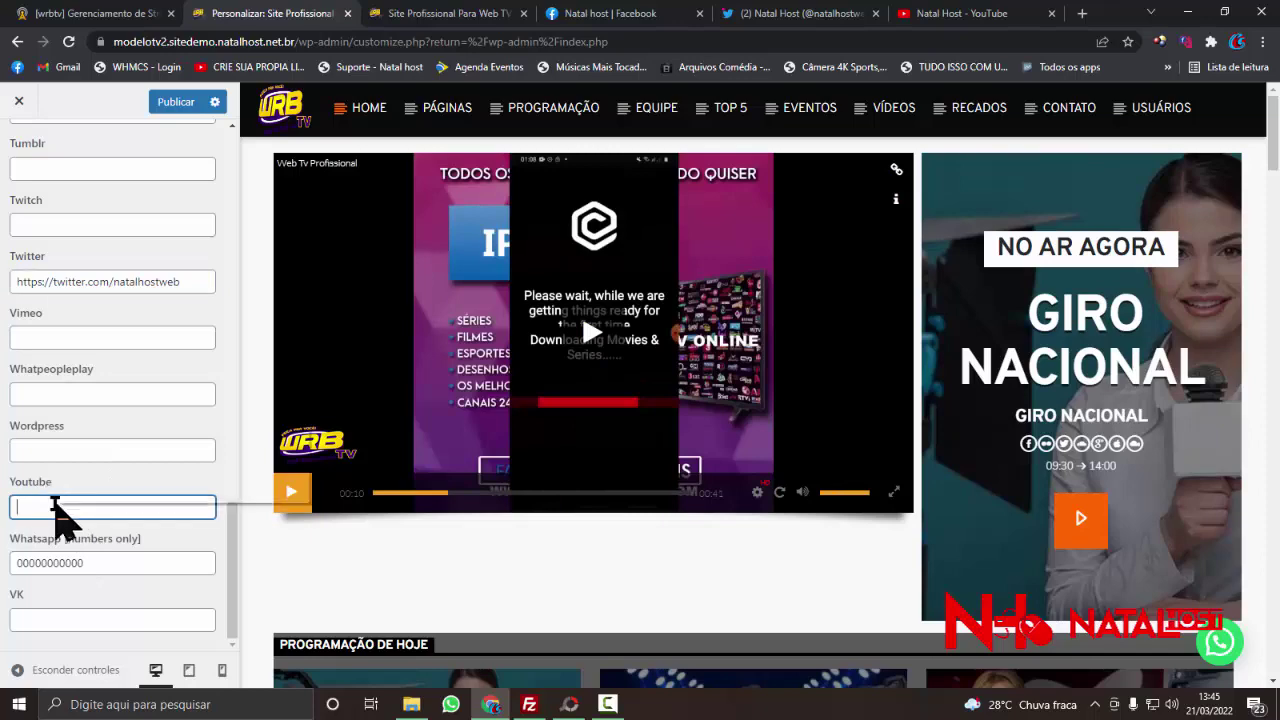
{"action": "right_click", "coordinate": [60, 508]}
{"action": "left_click", "coordinate": [118, 370]}
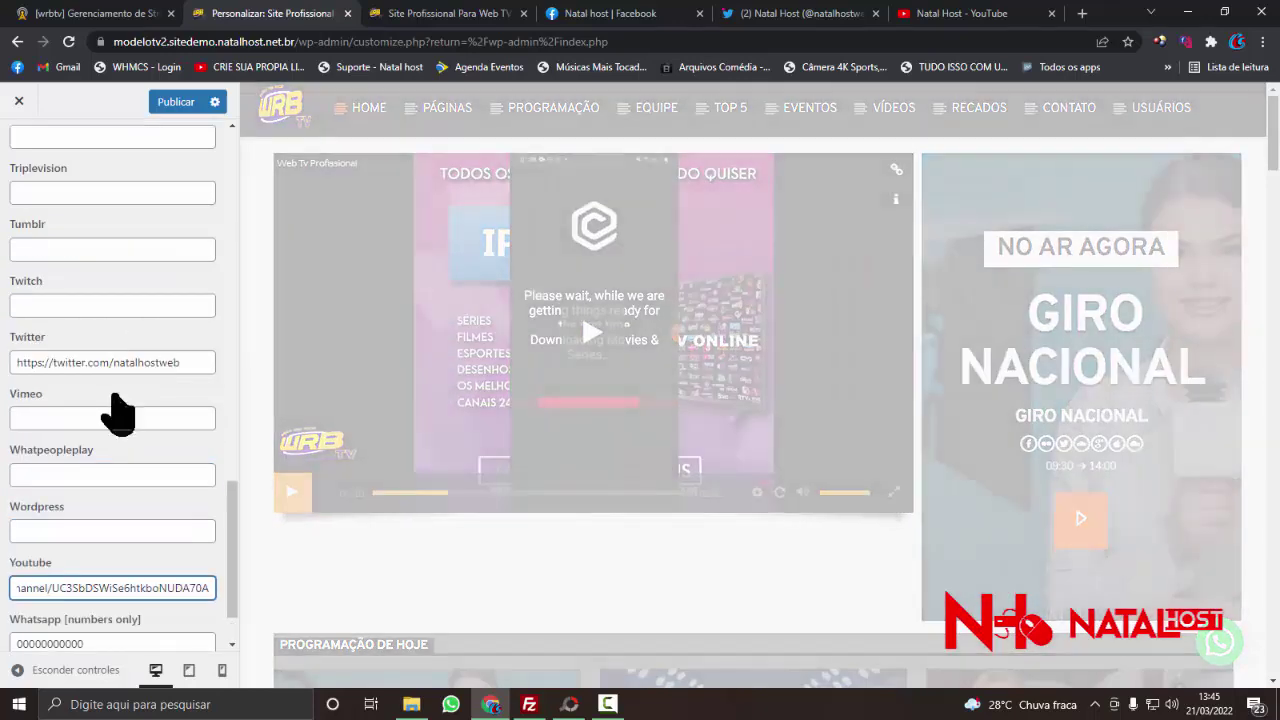
{"action": "scroll", "coordinate": [114, 409], "scroll_direction": "up", "scroll_amount": 6}
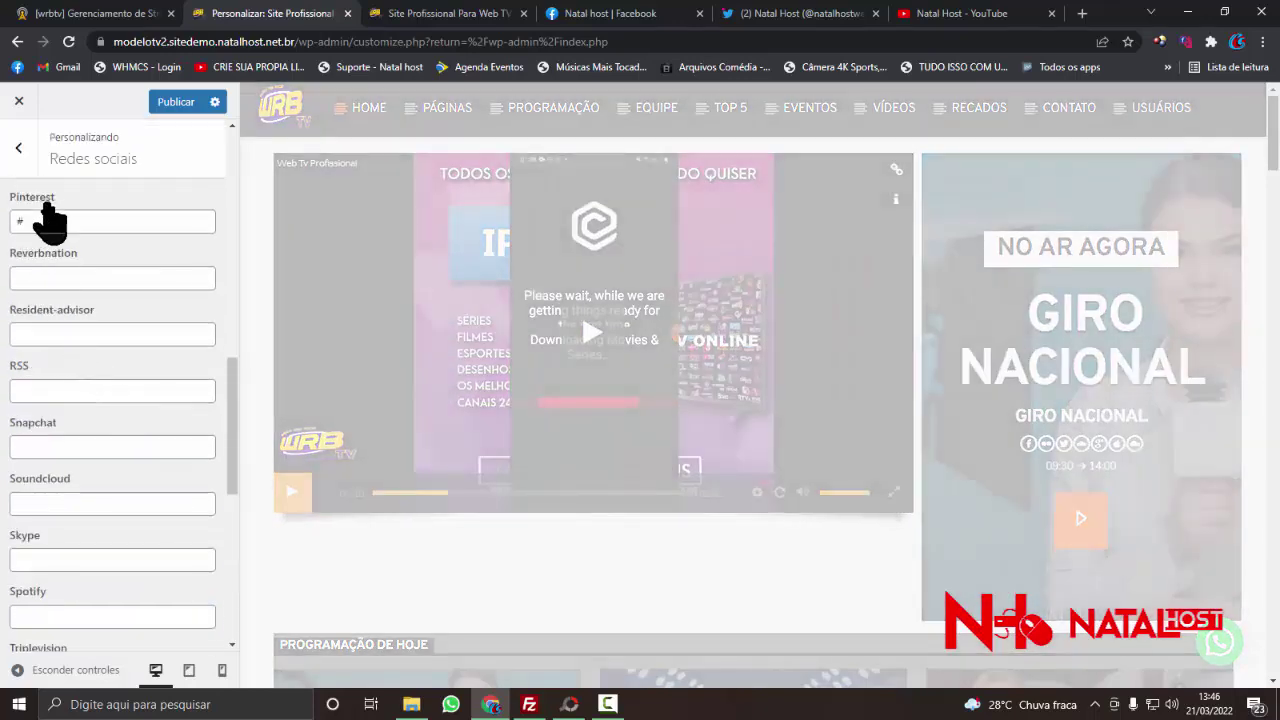
- Select and remove the # placeholders in the Pinterest and Linkedin fields
{"action": "double_click", "coordinate": [25, 222]}
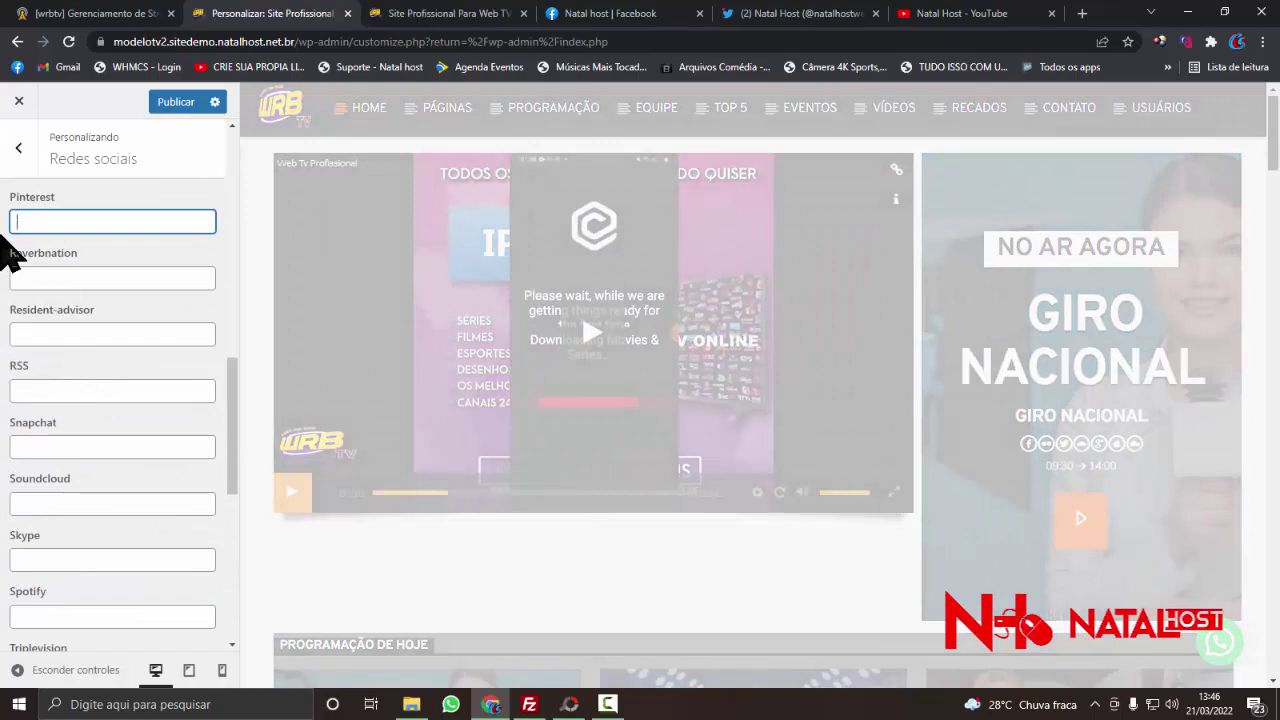
{"action": "scroll", "coordinate": [63, 260], "scroll_direction": "up", "scroll_amount": 3}
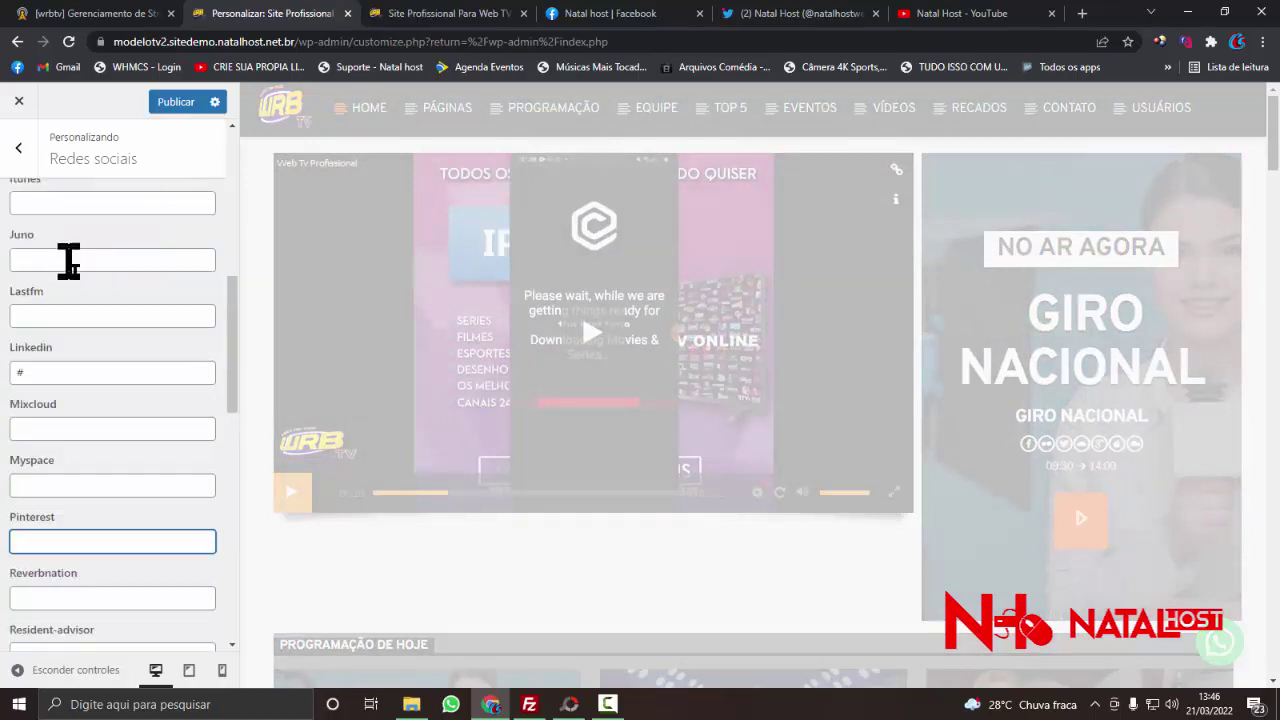
{"action": "scroll", "coordinate": [74, 303], "scroll_direction": "up", "scroll_amount": 4}
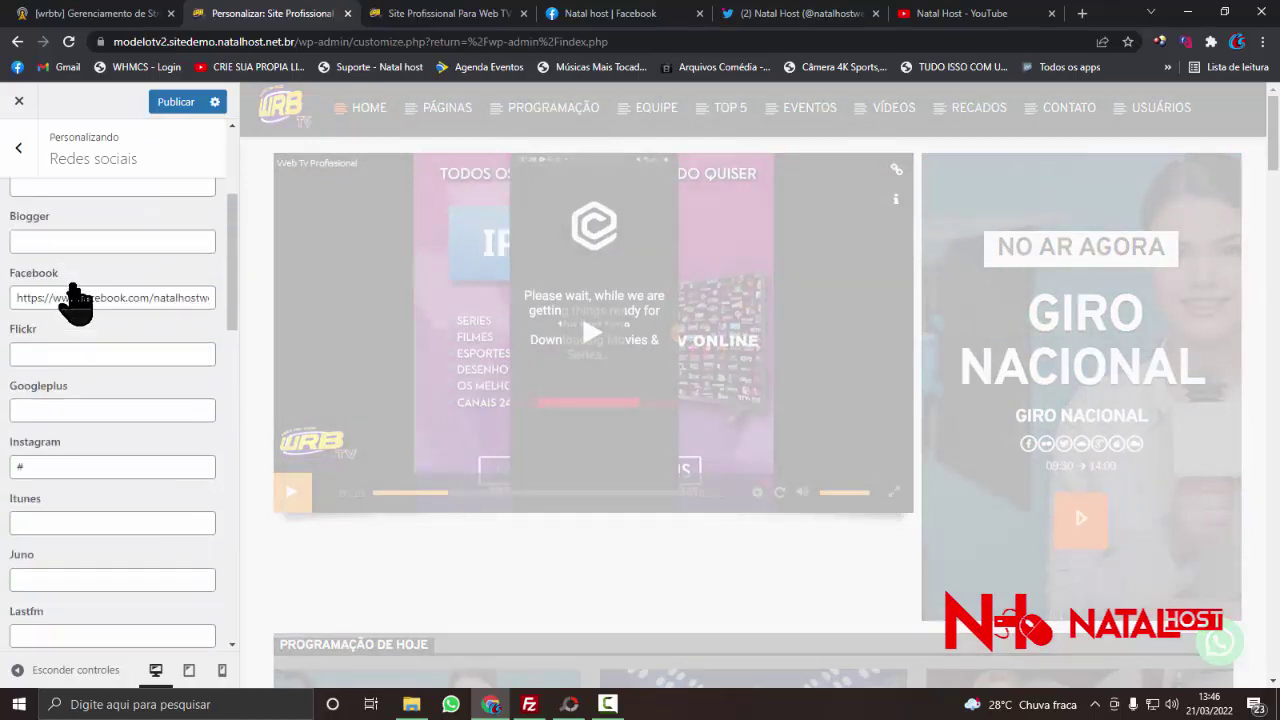
{"action": "scroll", "coordinate": [75, 305], "scroll_direction": "up", "scroll_amount": 3}
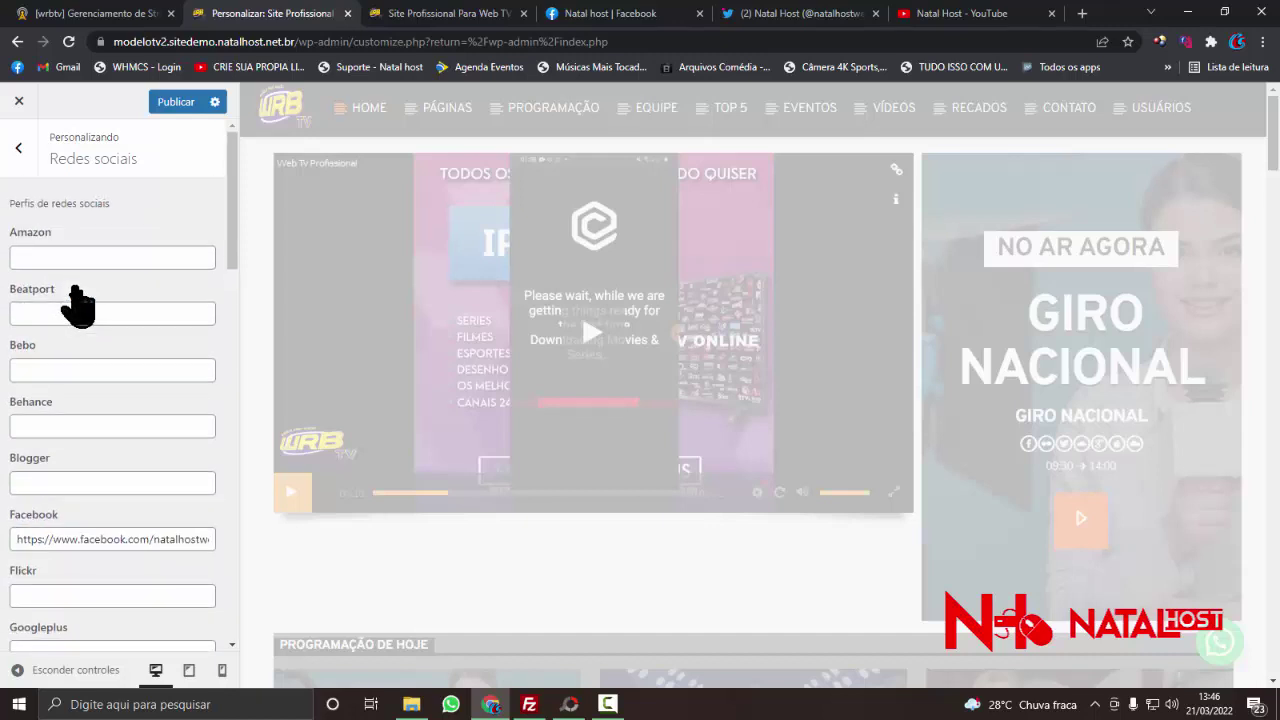
{"action": "scroll", "coordinate": [75, 300], "scroll_direction": "down", "scroll_amount": 5}
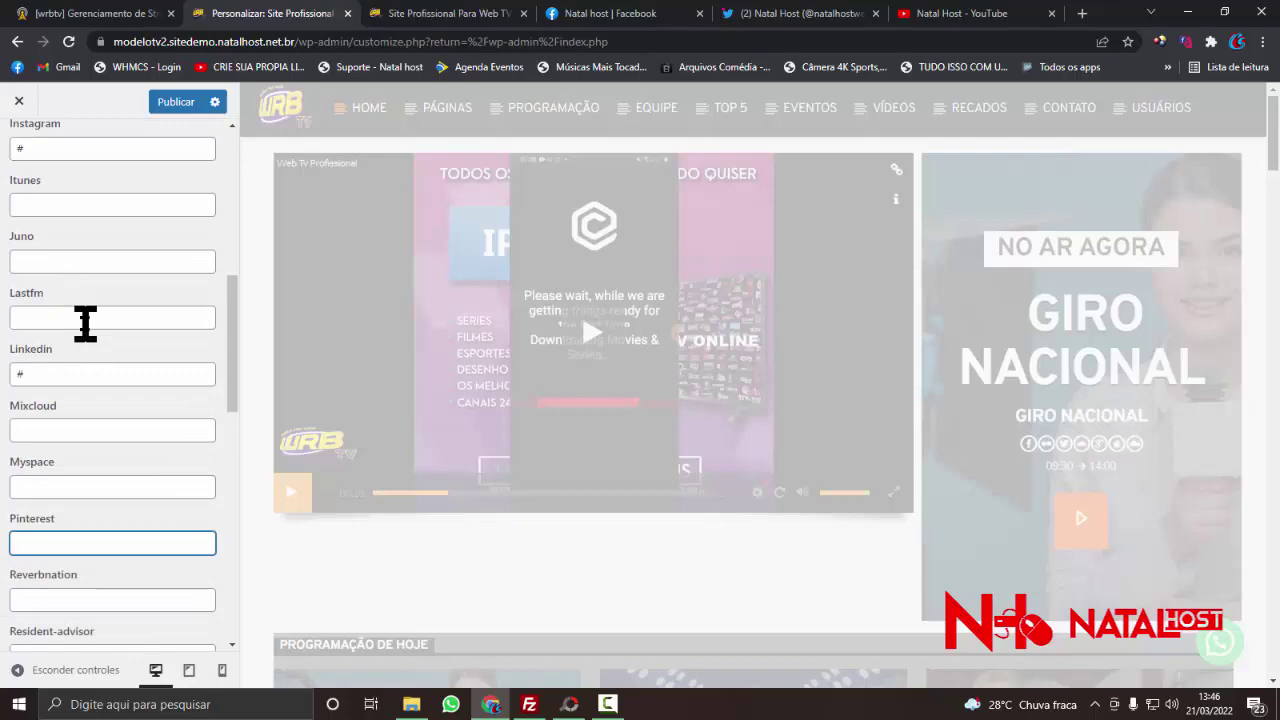
{"action": "scroll", "coordinate": [85, 322], "scroll_direction": "down", "scroll_amount": 1}
{"action": "left_click_drag", "start_coordinate": [48, 293], "coordinate": [2, 306]}
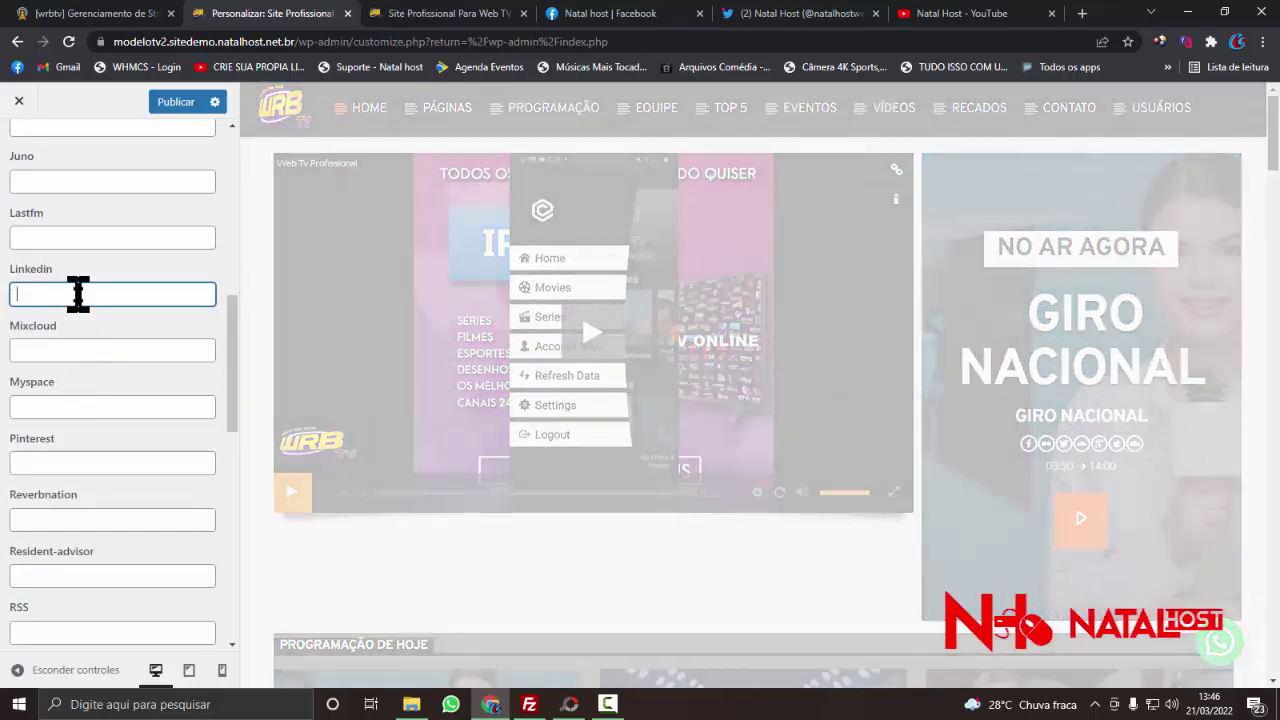
{"action": "scroll", "coordinate": [93, 328], "scroll_direction": "down", "scroll_amount": 5}
{"action": "scroll", "coordinate": [95, 332], "scroll_direction": "up", "scroll_amount": 4}
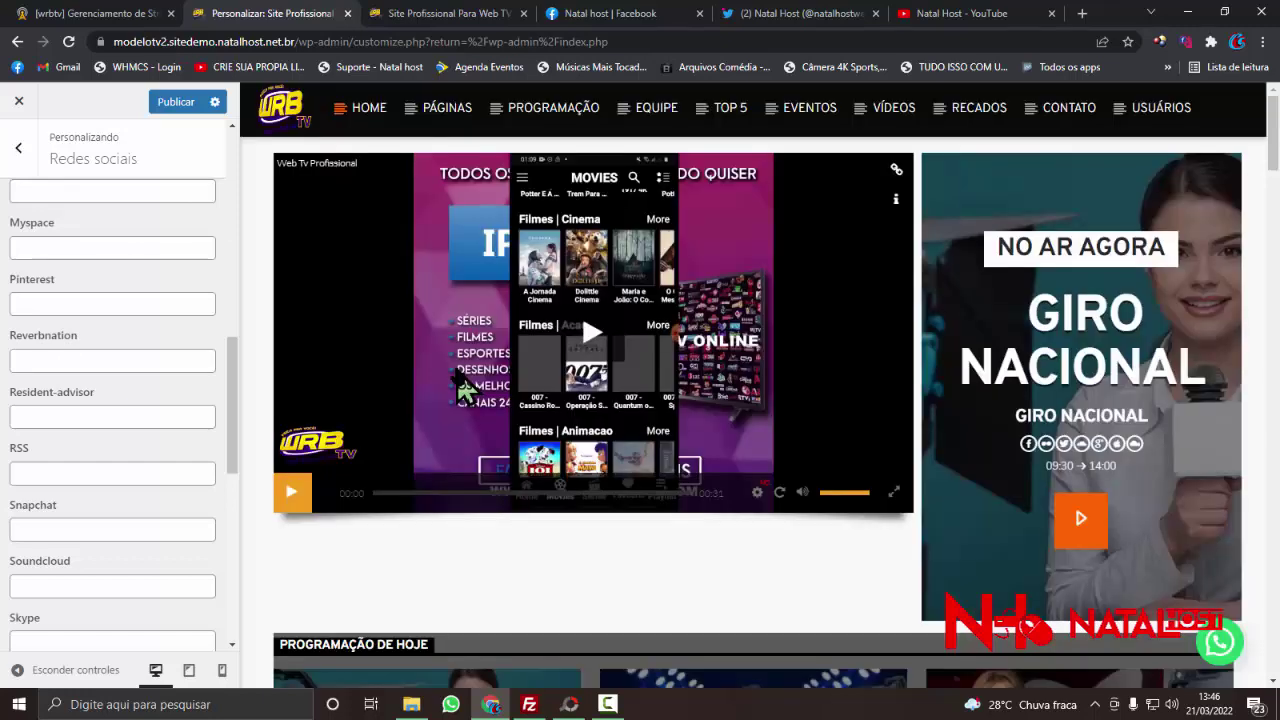
{"action": "scroll", "coordinate": [110, 350], "scroll_direction": "down", "scroll_amount": 3}
{"action": "scroll", "coordinate": [100, 376], "scroll_direction": "down", "scroll_amount": 3}
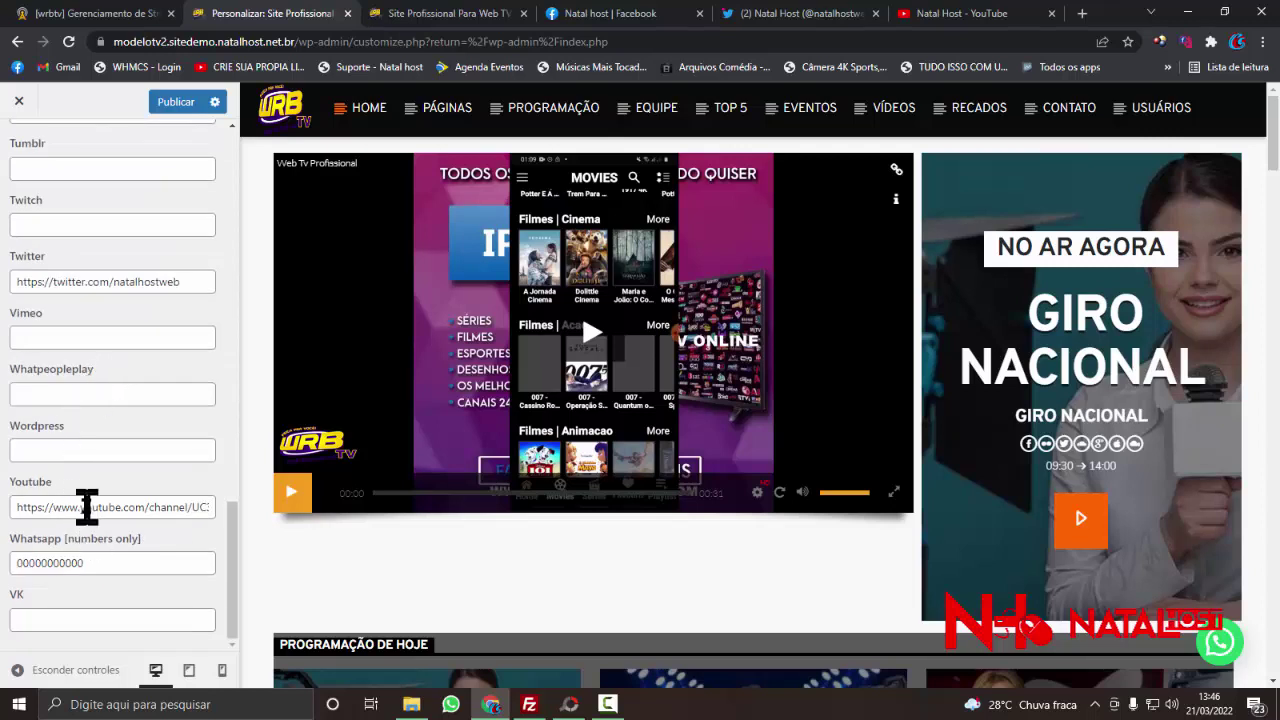
{"action": "left_click_drag", "start_coordinate": [100, 566], "coordinate": [5, 580]}
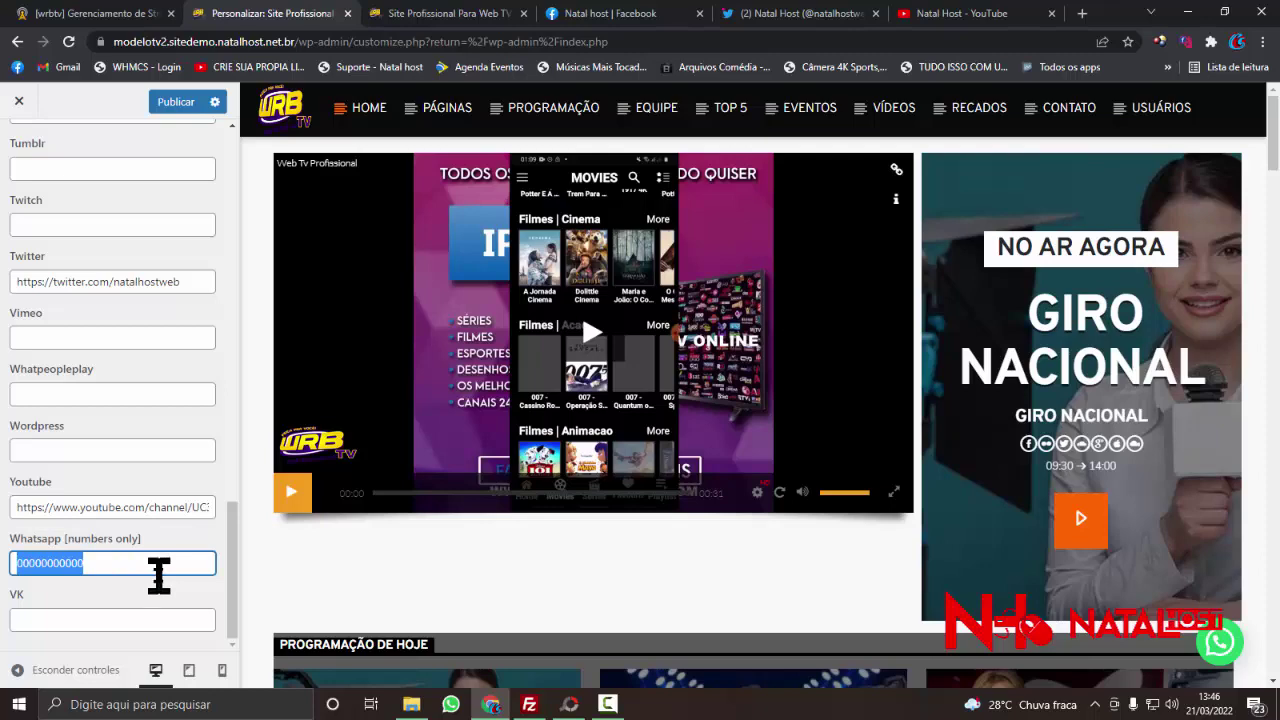
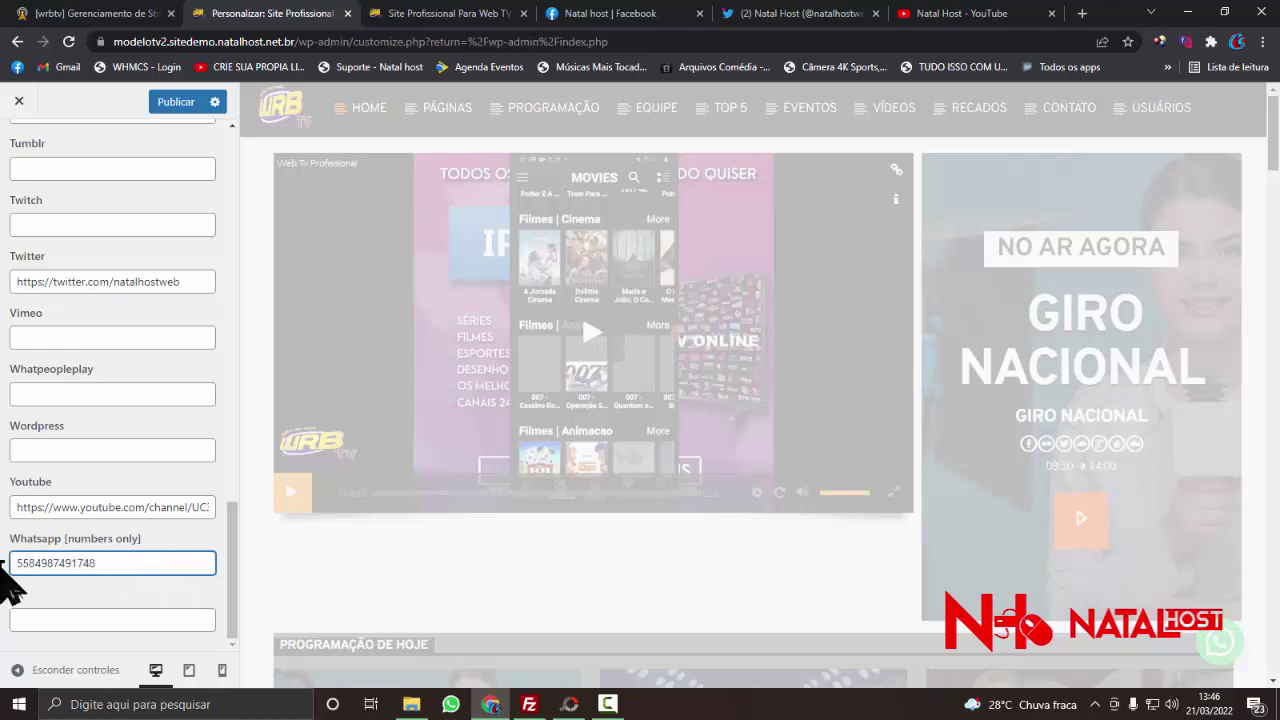
{"action": "left_click_drag", "start_coordinate": [14, 566], "coordinate": [11, 566]}
{"action": "left_click", "coordinate": [29, 565]}
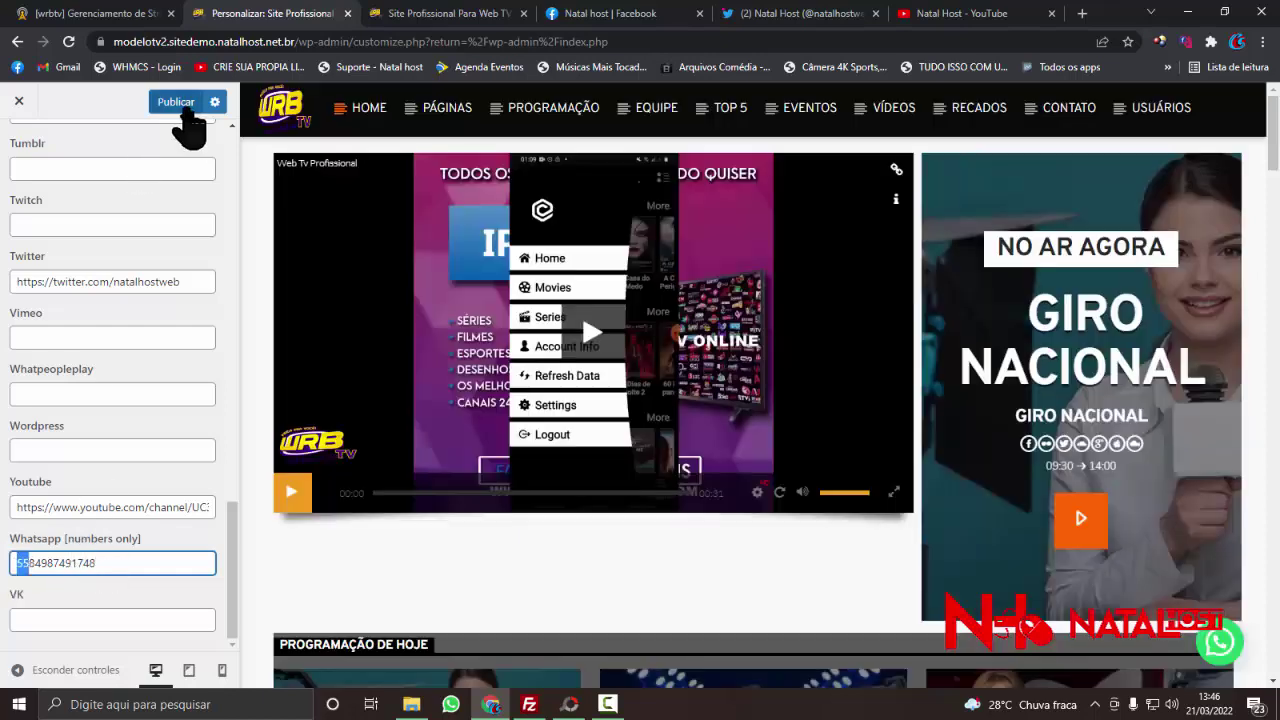
{"action": "left_click", "coordinate": [185, 106]}
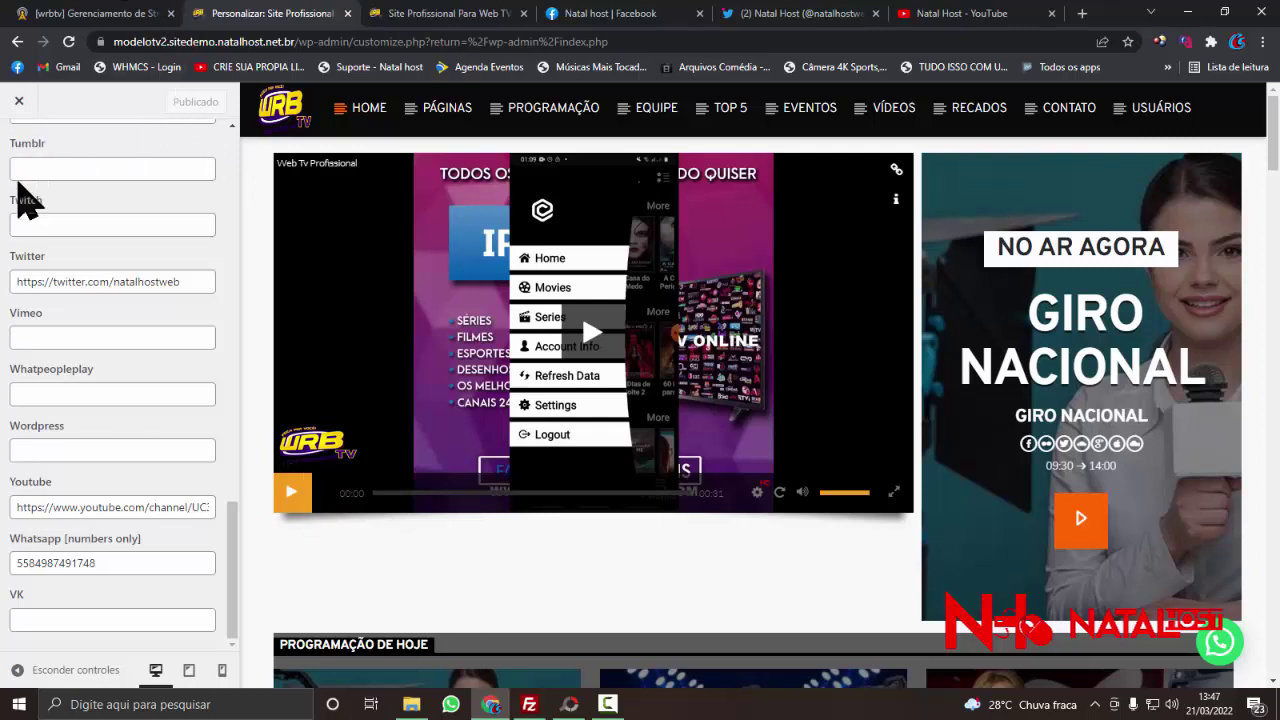
{"action": "scroll", "coordinate": [29, 190], "scroll_direction": "up", "scroll_amount": 7}
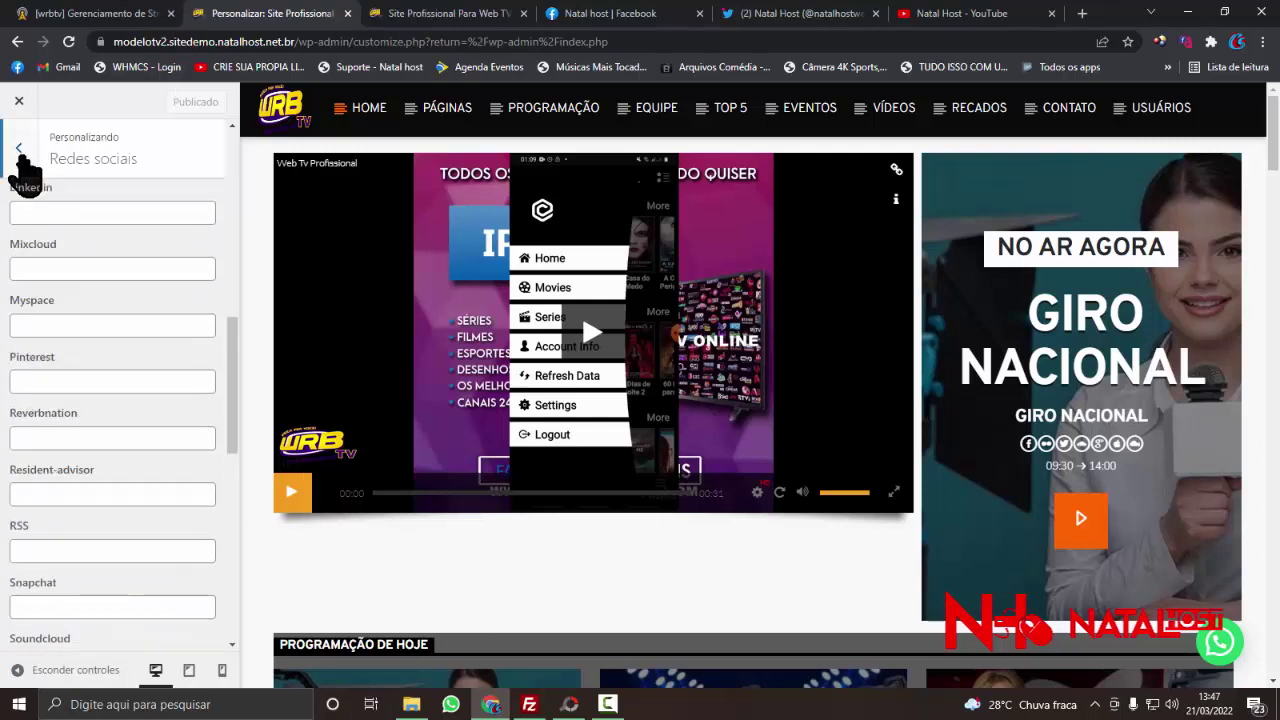
{"action": "left_click", "coordinate": [19, 152]}
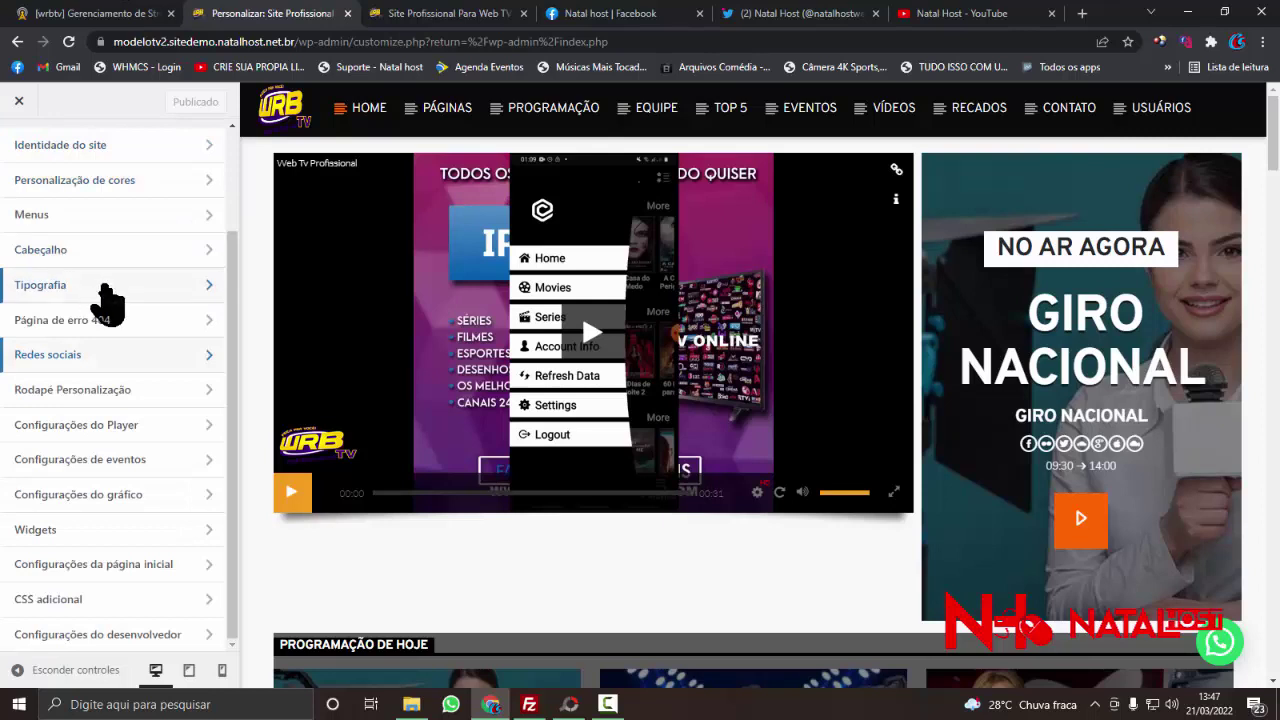
{"action": "left_click", "coordinate": [150, 405]}
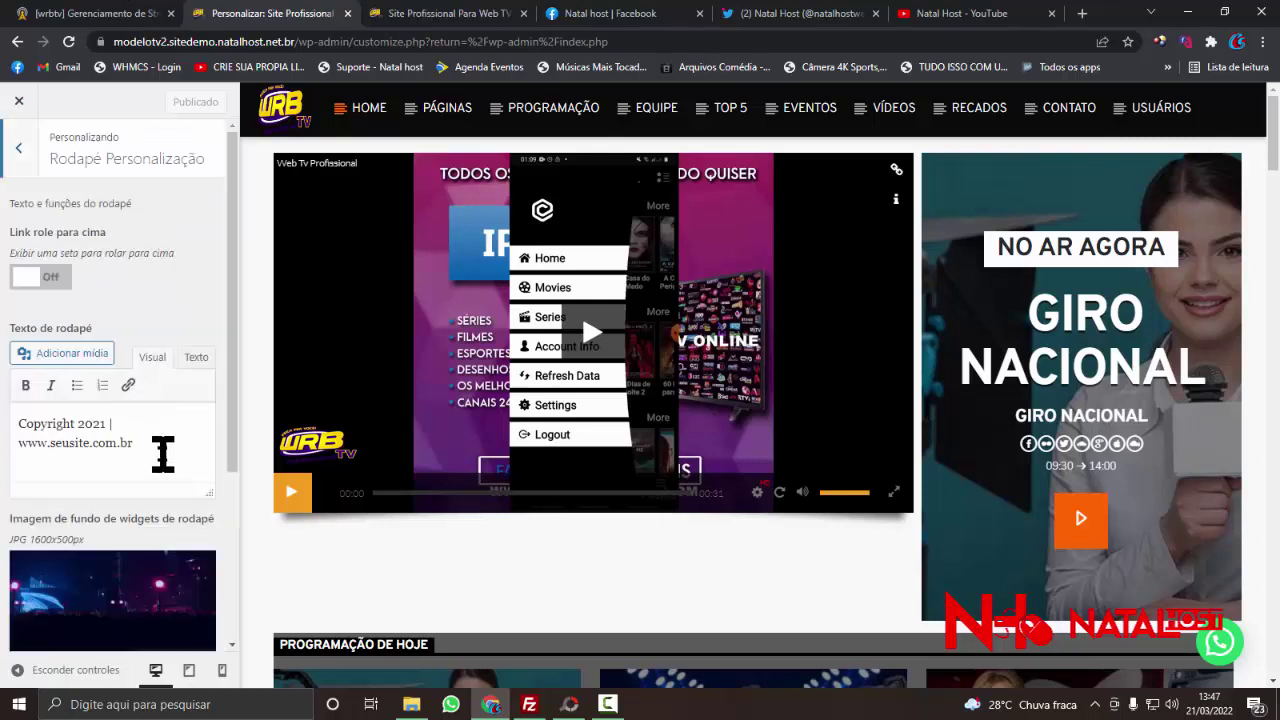
{"action": "left_click_drag", "start_coordinate": [134, 443], "coordinate": [15, 447]}
{"action": "left_click", "coordinate": [60, 423]}
{"action": "left_click", "coordinate": [149, 443]}
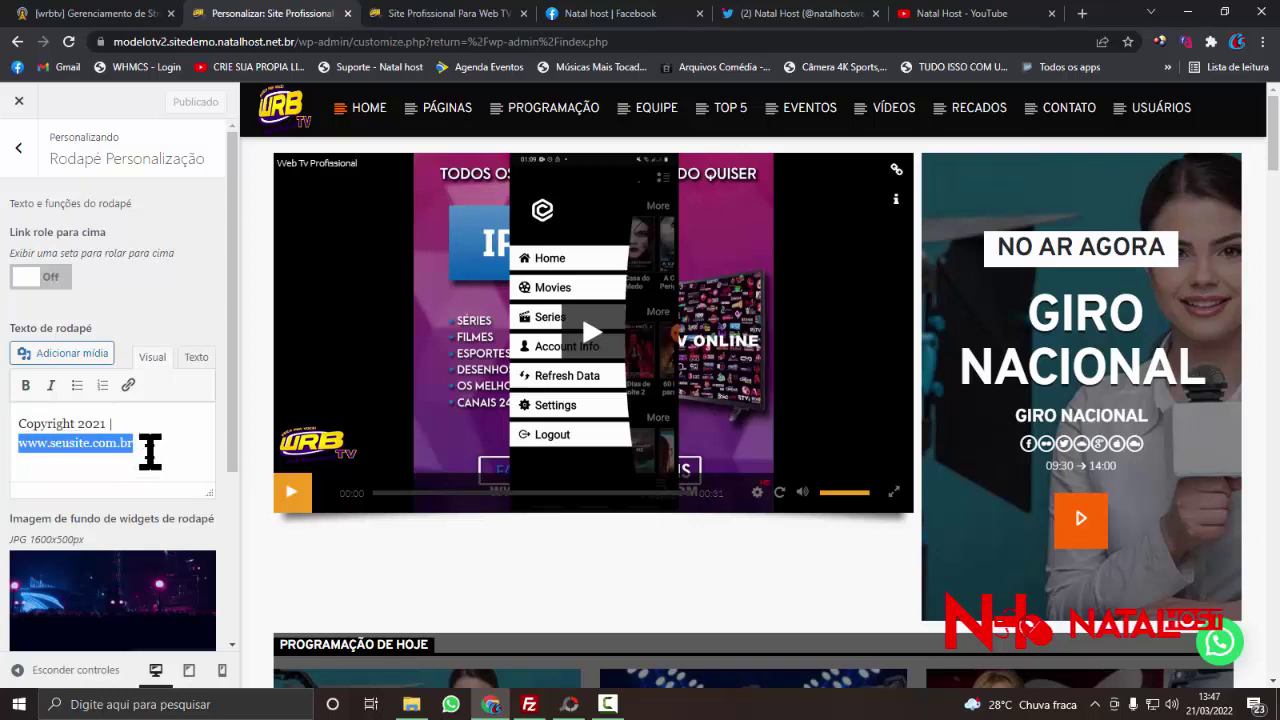
{"action": "type", "text": "SI"}
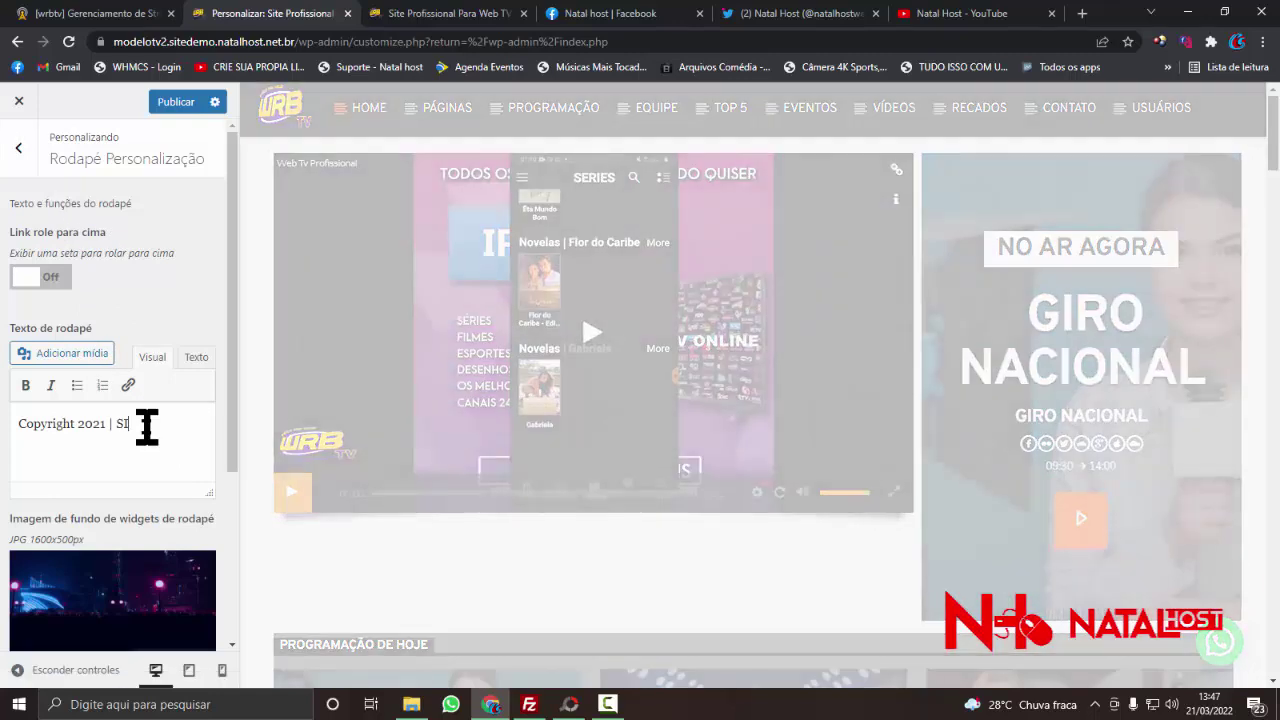
{"action": "left_click", "coordinate": [172, 704]}
{"action": "type", "text": "BLO"}
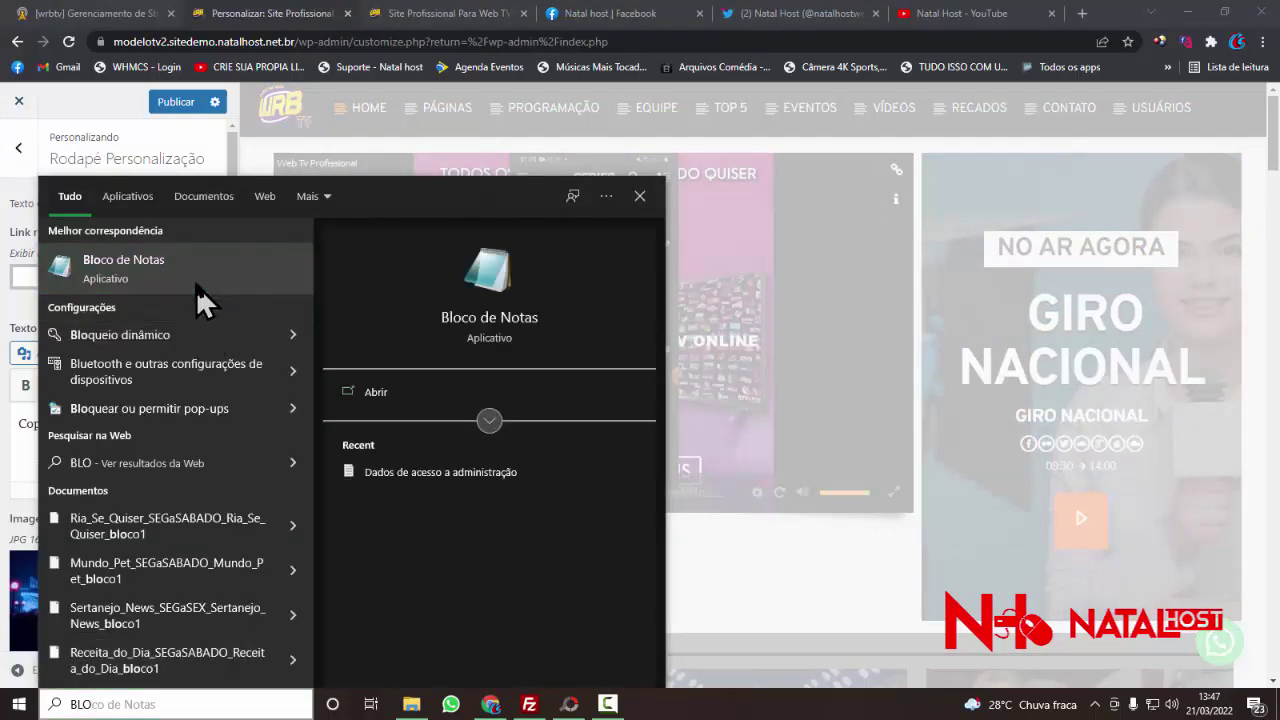
- Launch Notepad and write 'Site Profisssional Para Web TV Modelo 3 Natal host'
{"action": "left_click", "coordinate": [196, 285]}
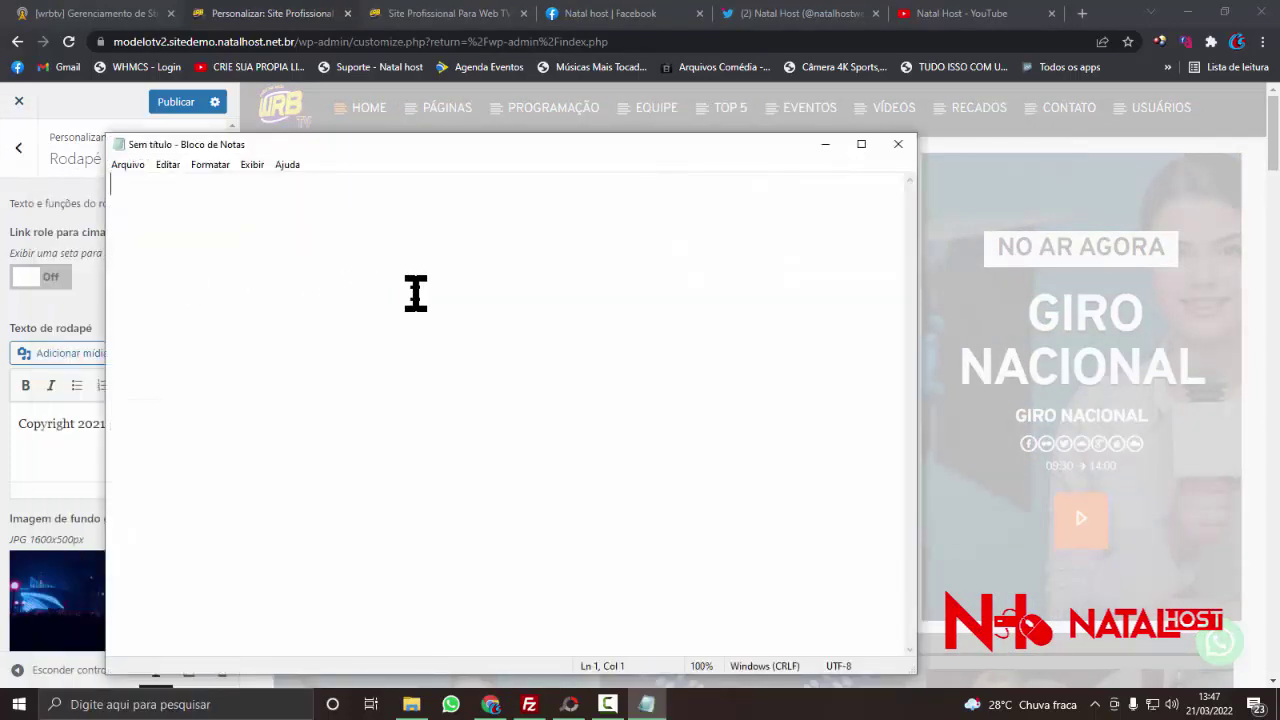
{"action": "type", "text": "S"}
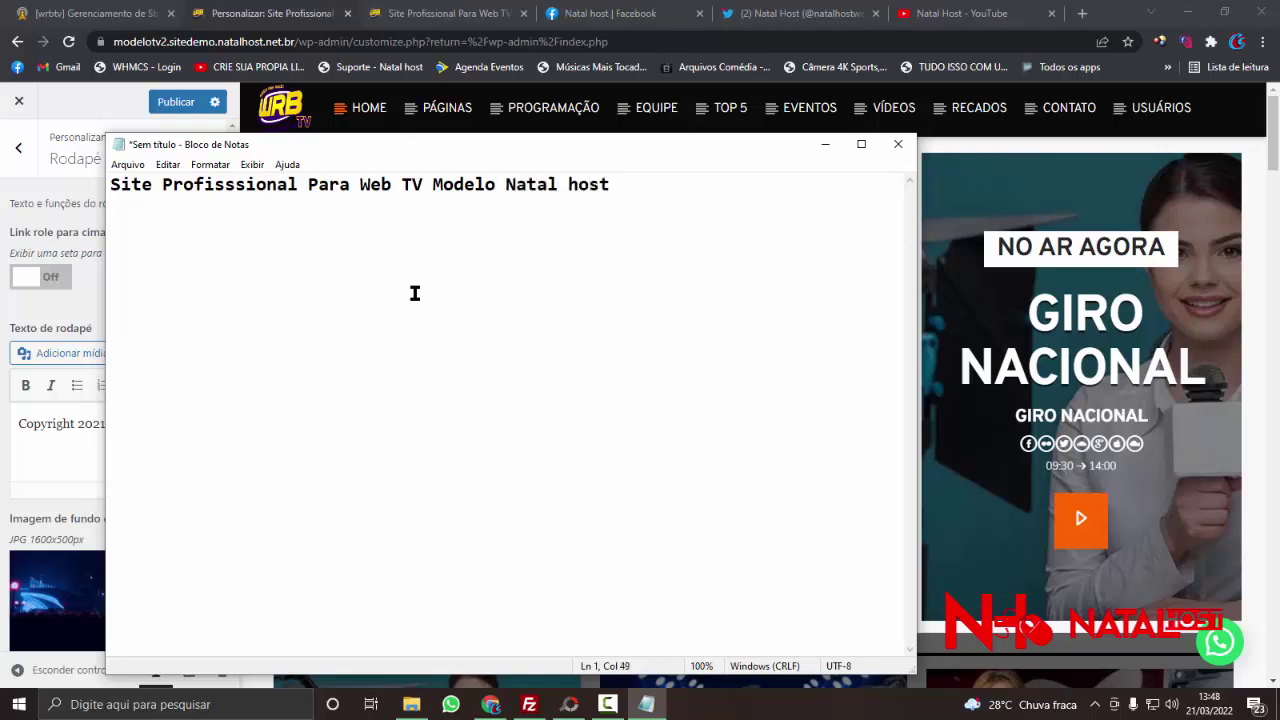
{"action": "left_click", "coordinate": [498, 186]}
{"action": "type", "text": "3"}
- Copy the whole line and minimize Notepad, selecting 'SI' in the footer text
{"action": "left_click", "coordinate": [682, 198]}
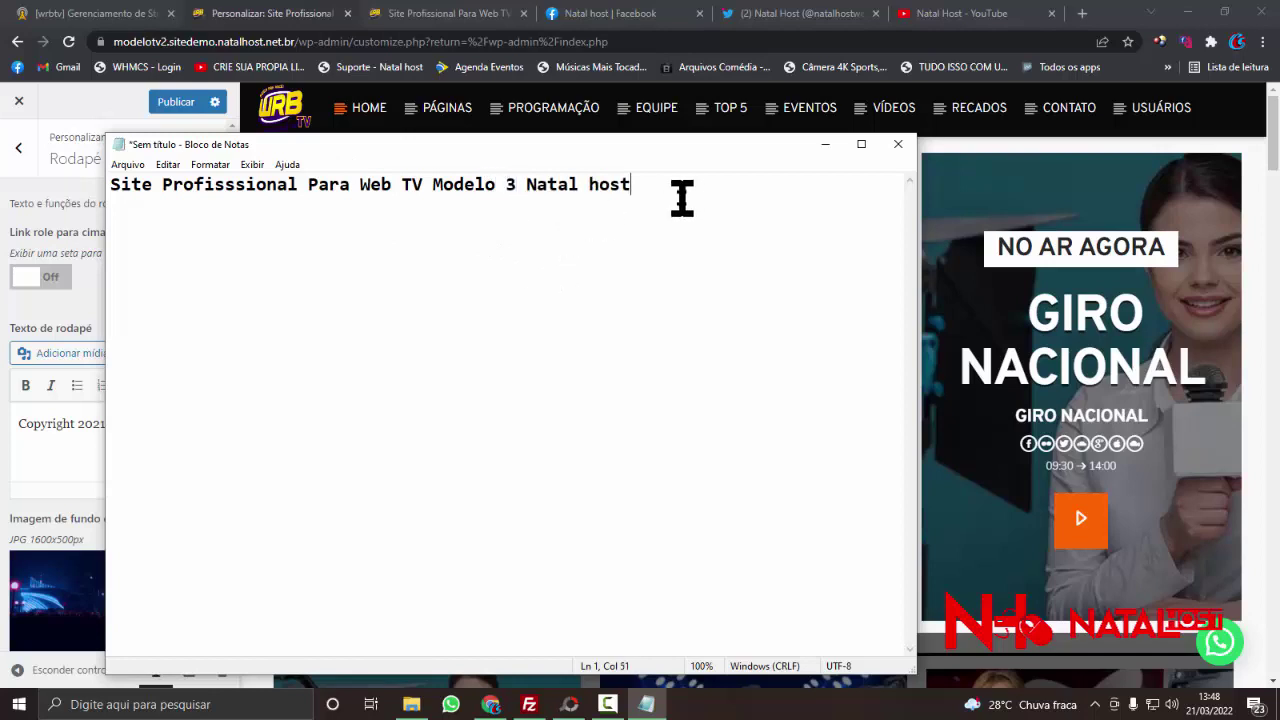
{"action": "left_click_drag", "start_coordinate": [680, 196], "coordinate": [12, 186]}
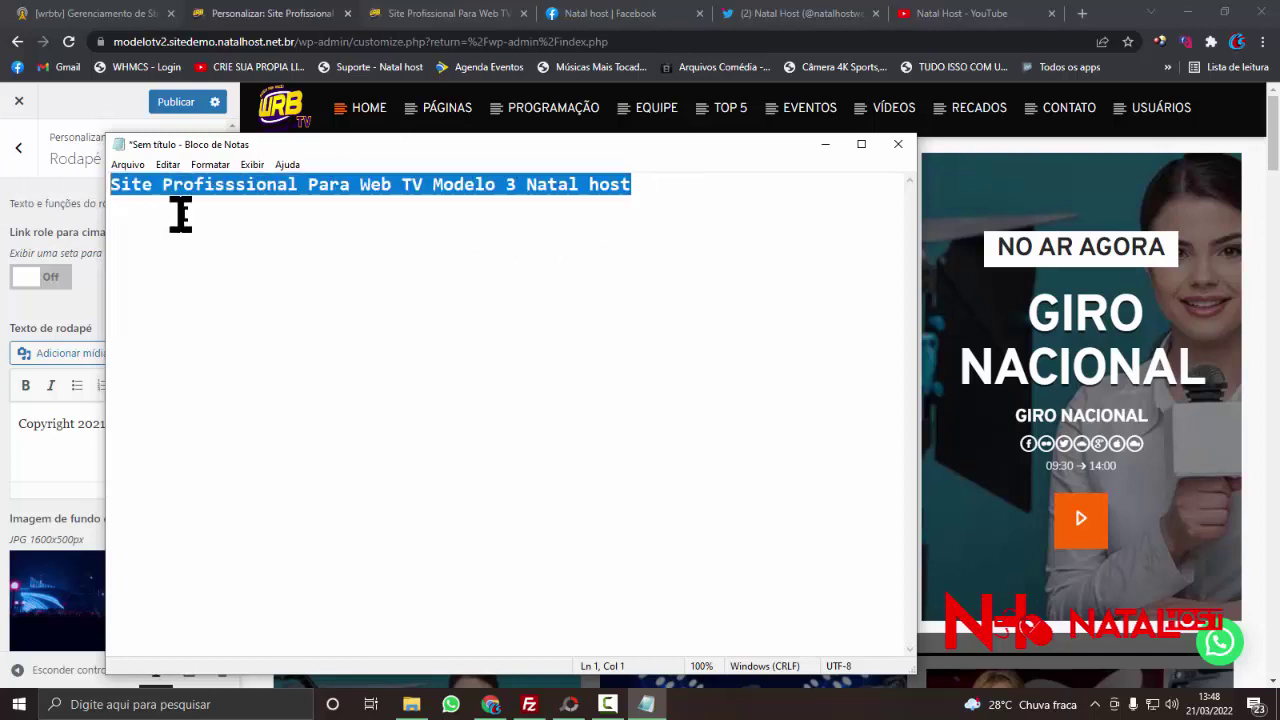
{"action": "right_click", "coordinate": [190, 202]}
{"action": "left_click", "coordinate": [245, 252]}
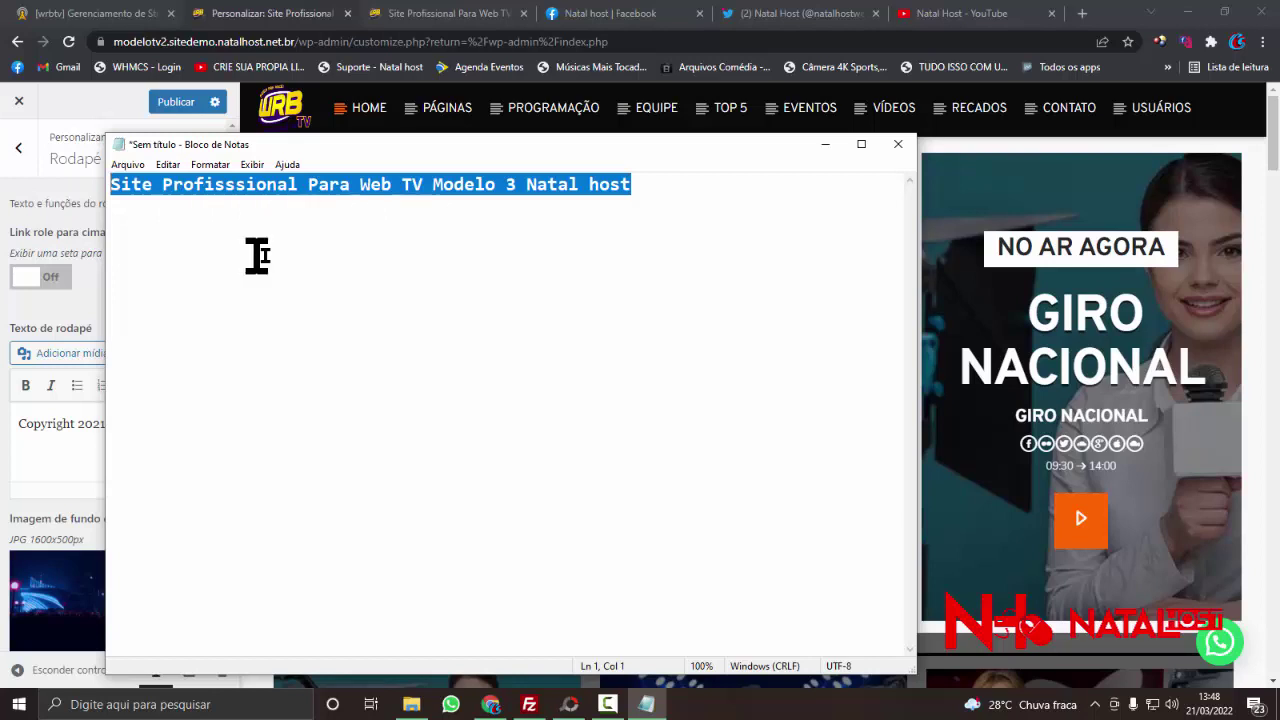
{"action": "left_click", "coordinate": [680, 197]}
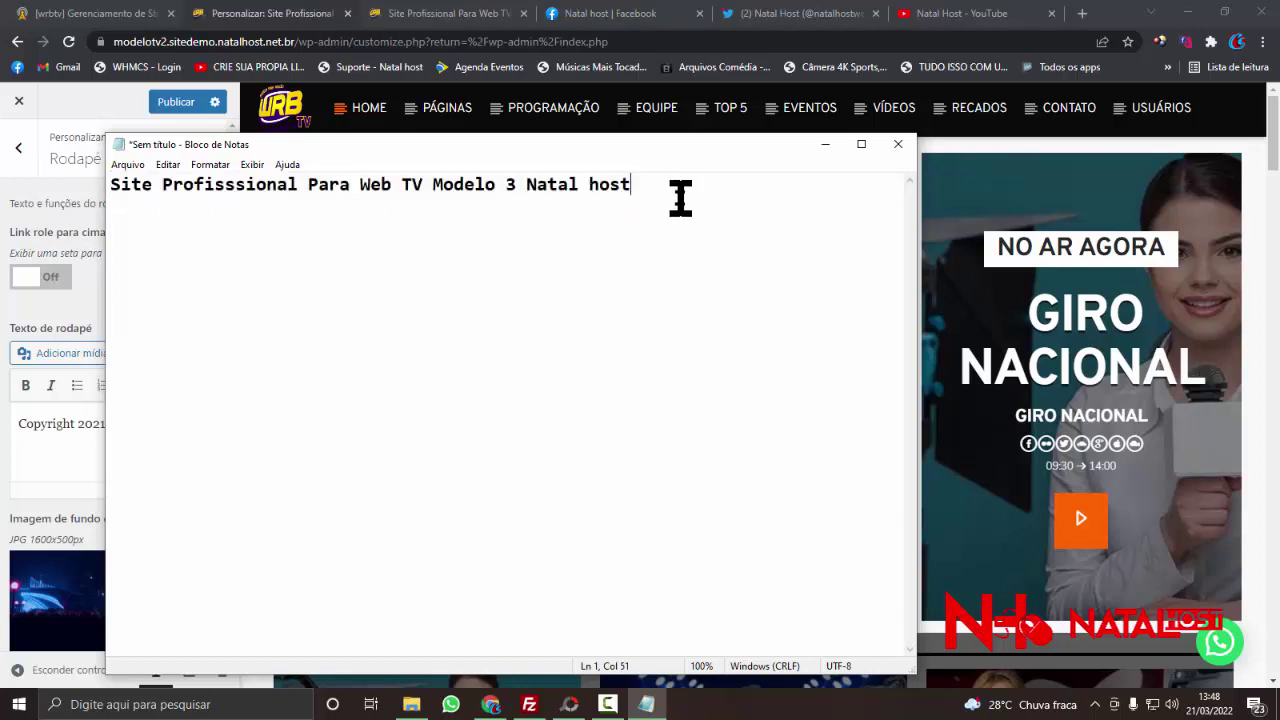
{"action": "left_click", "coordinate": [826, 145]}
{"action": "double_click", "coordinate": [120, 424]}
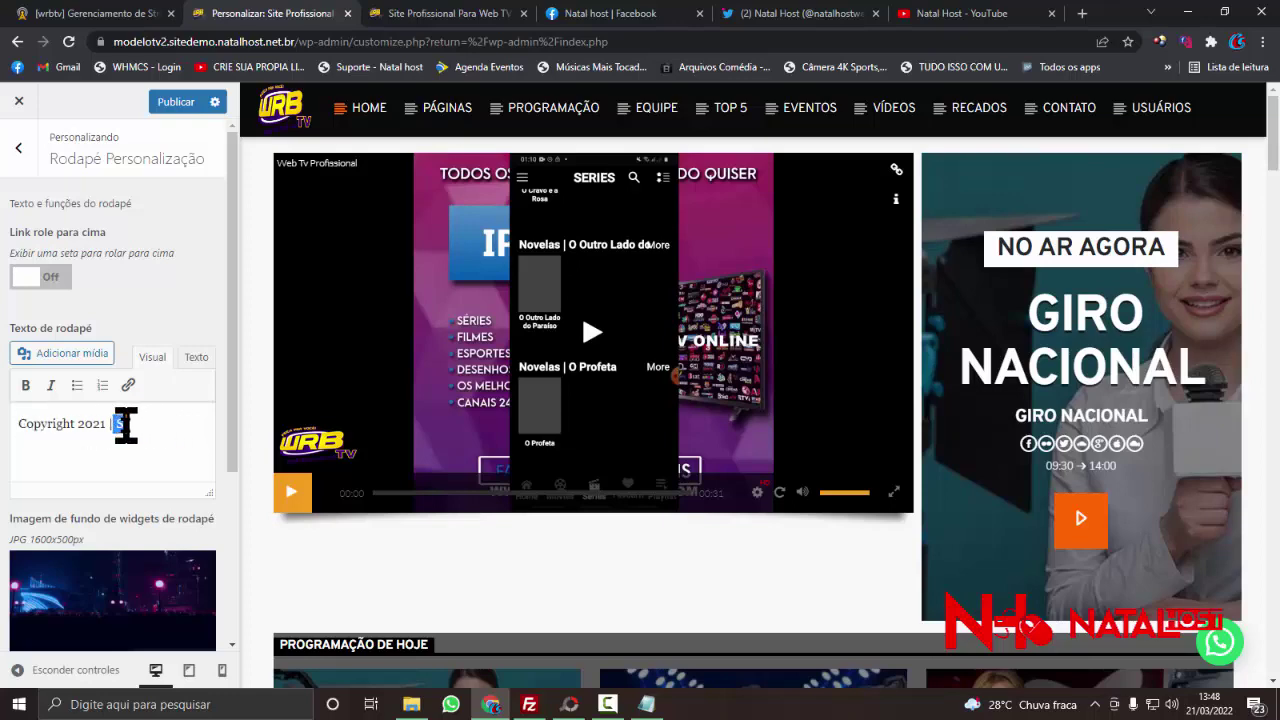
- Paste the line over 'SI', change 2021 to 2022 and correct the spelling to 'Profissional'
{"action": "right_click", "coordinate": [124, 424]}
{"action": "left_click", "coordinate": [194, 250]}
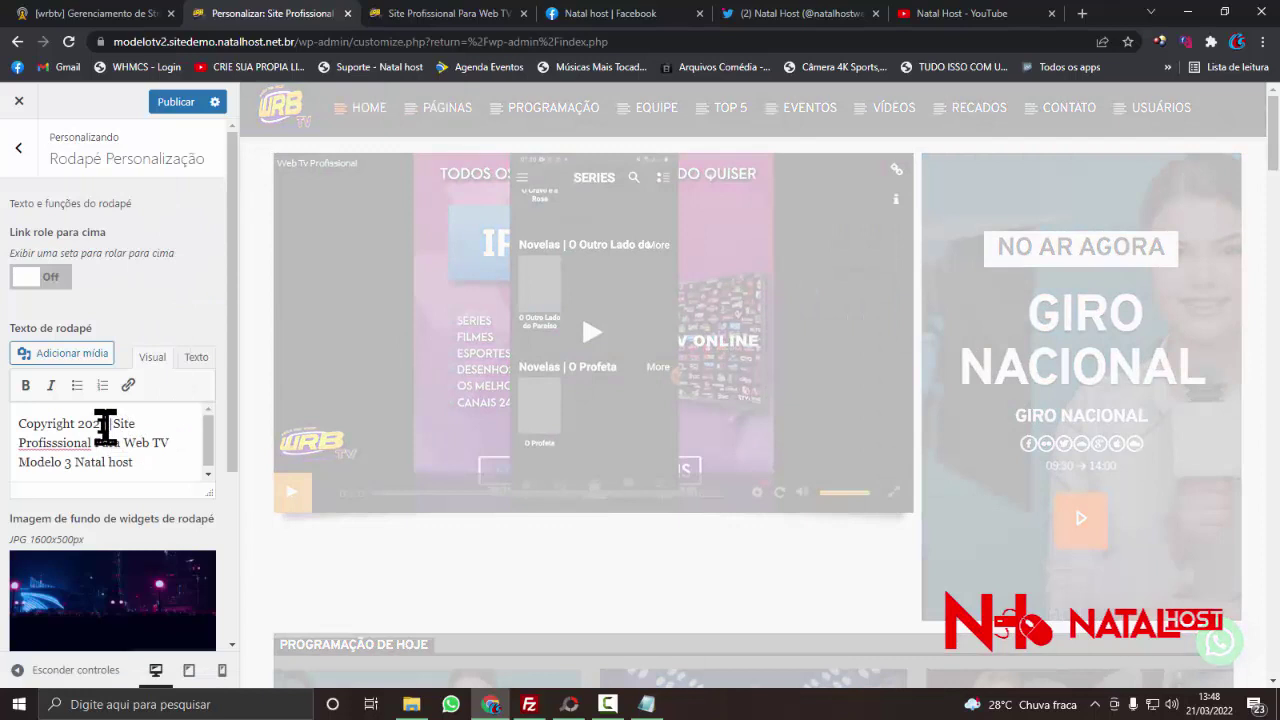
{"action": "left_click_drag", "start_coordinate": [106, 424], "coordinate": [93, 424]}
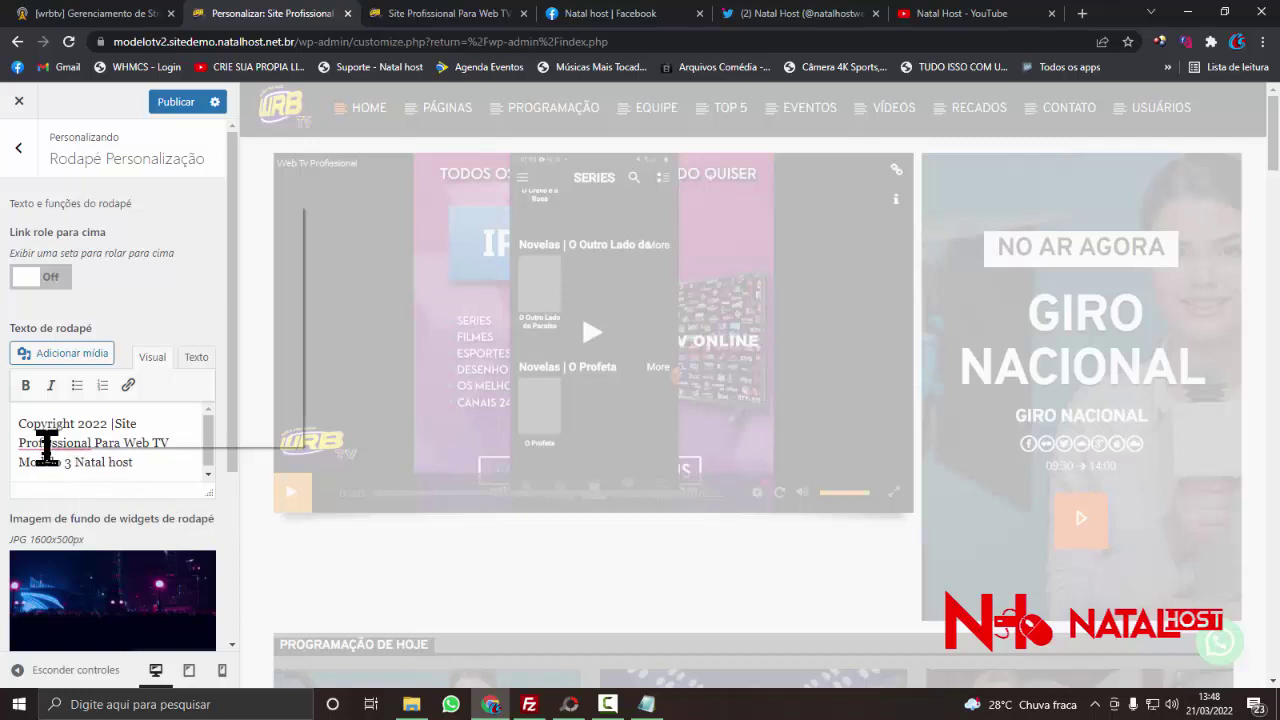
{"action": "right_click", "coordinate": [47, 447]}
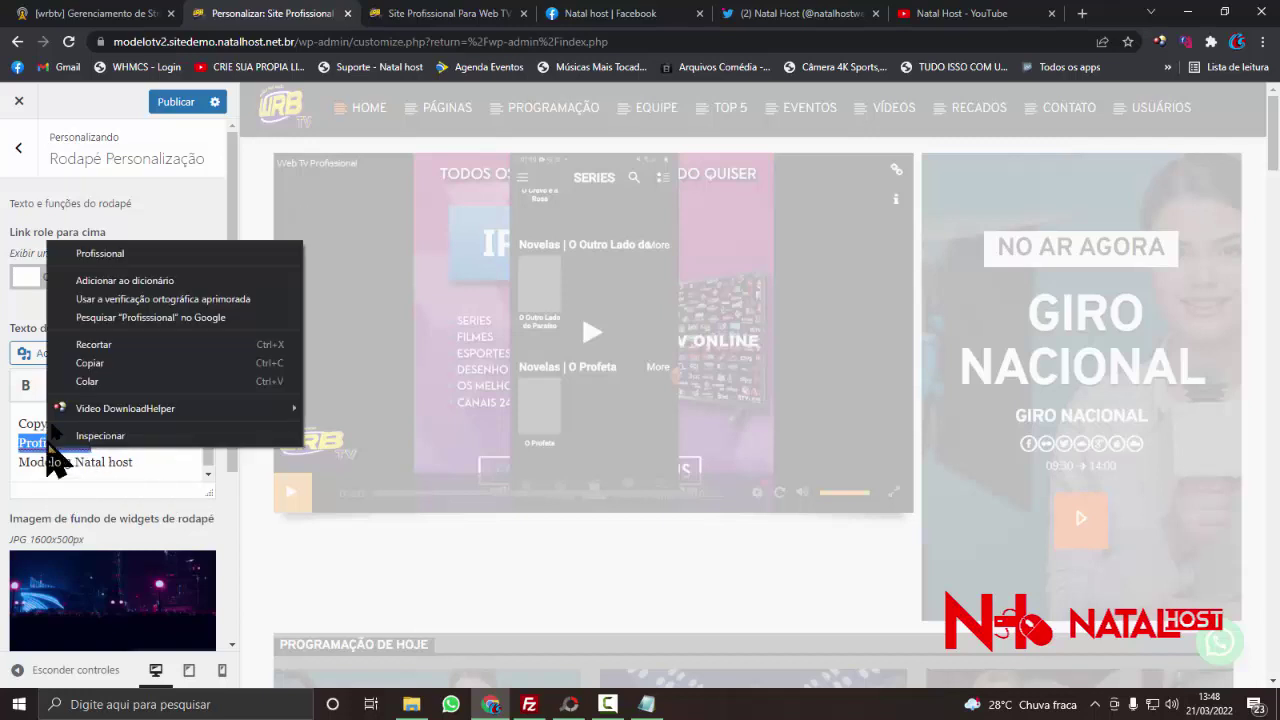
{"action": "left_click", "coordinate": [121, 256]}
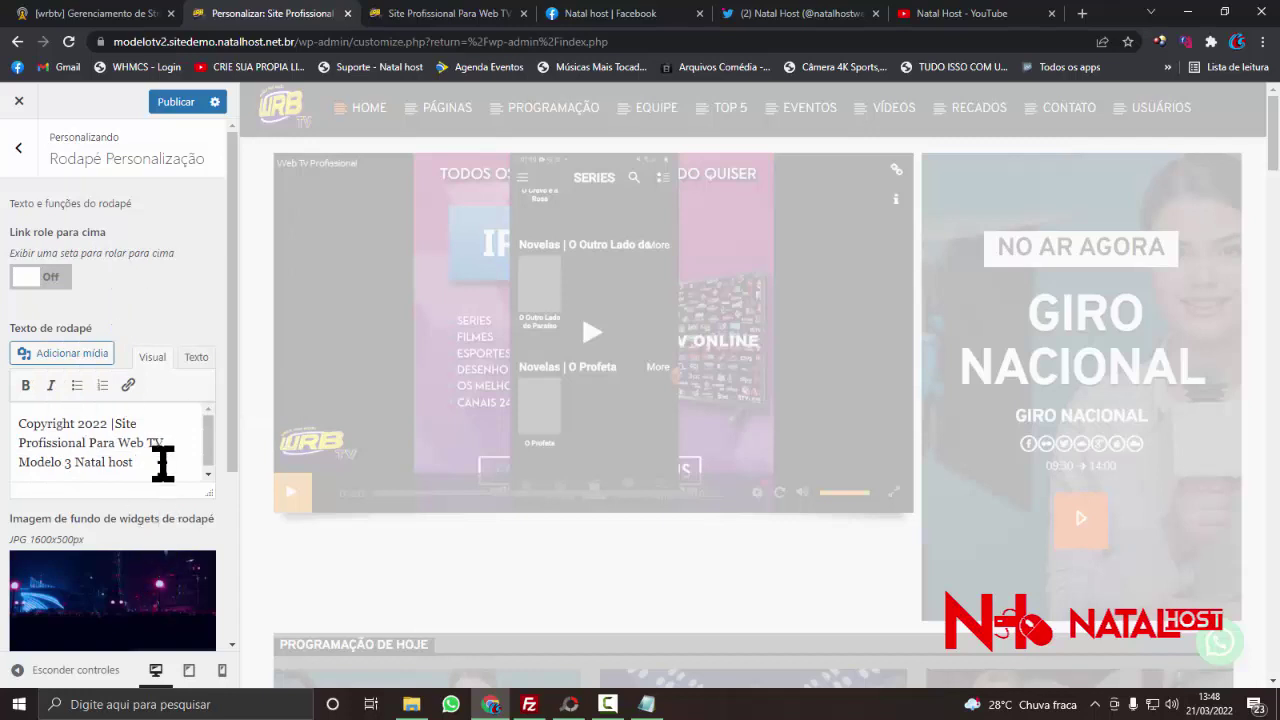
{"action": "left_click", "coordinate": [162, 462]}
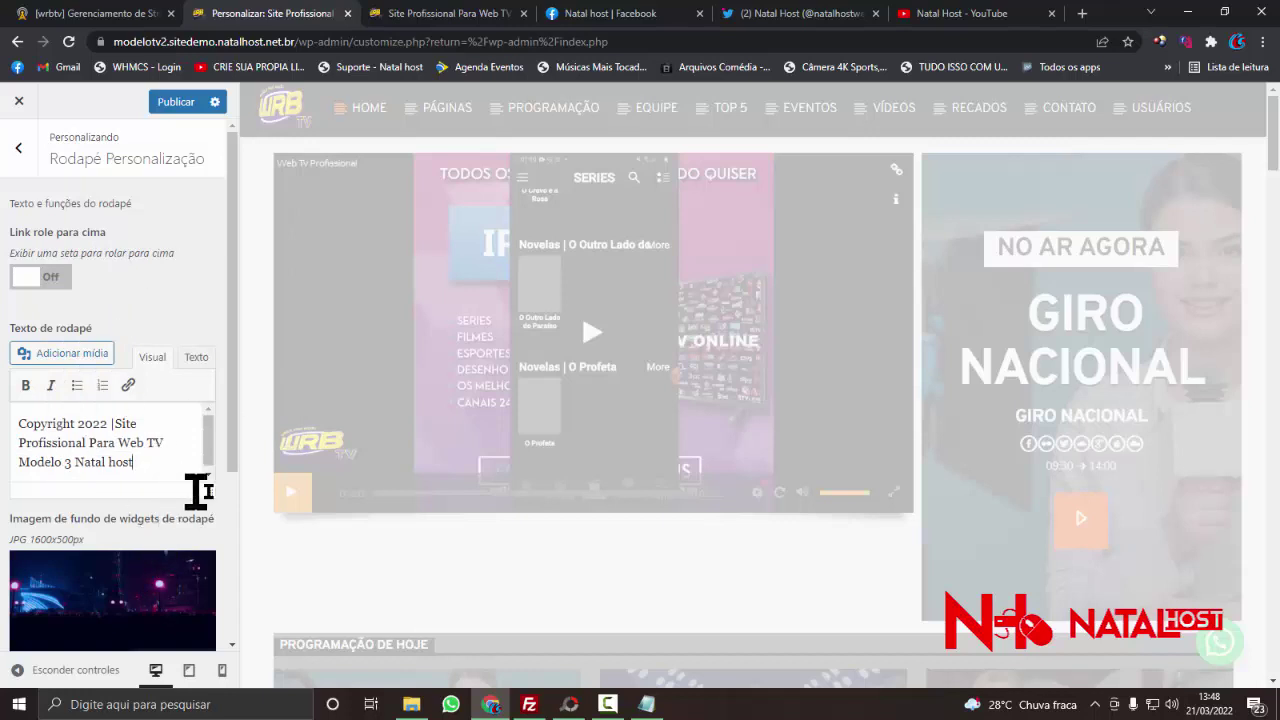
{"action": "scroll", "coordinate": [165, 500], "scroll_direction": "down", "scroll_amount": 2}
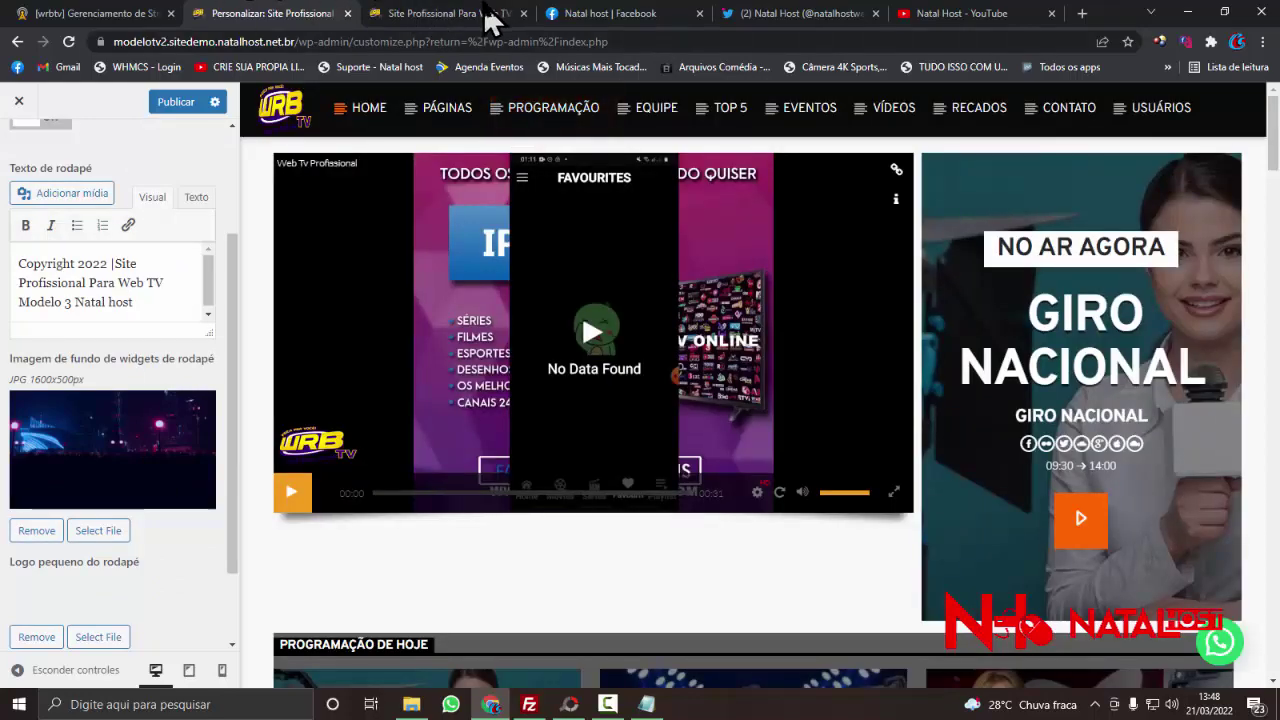
{"action": "scroll", "coordinate": [643, 514], "scroll_direction": "down", "scroll_amount": 3}
{"action": "left_click", "coordinate": [443, 20]}
{"action": "scroll", "coordinate": [680, 420], "scroll_direction": "down", "scroll_amount": 5}
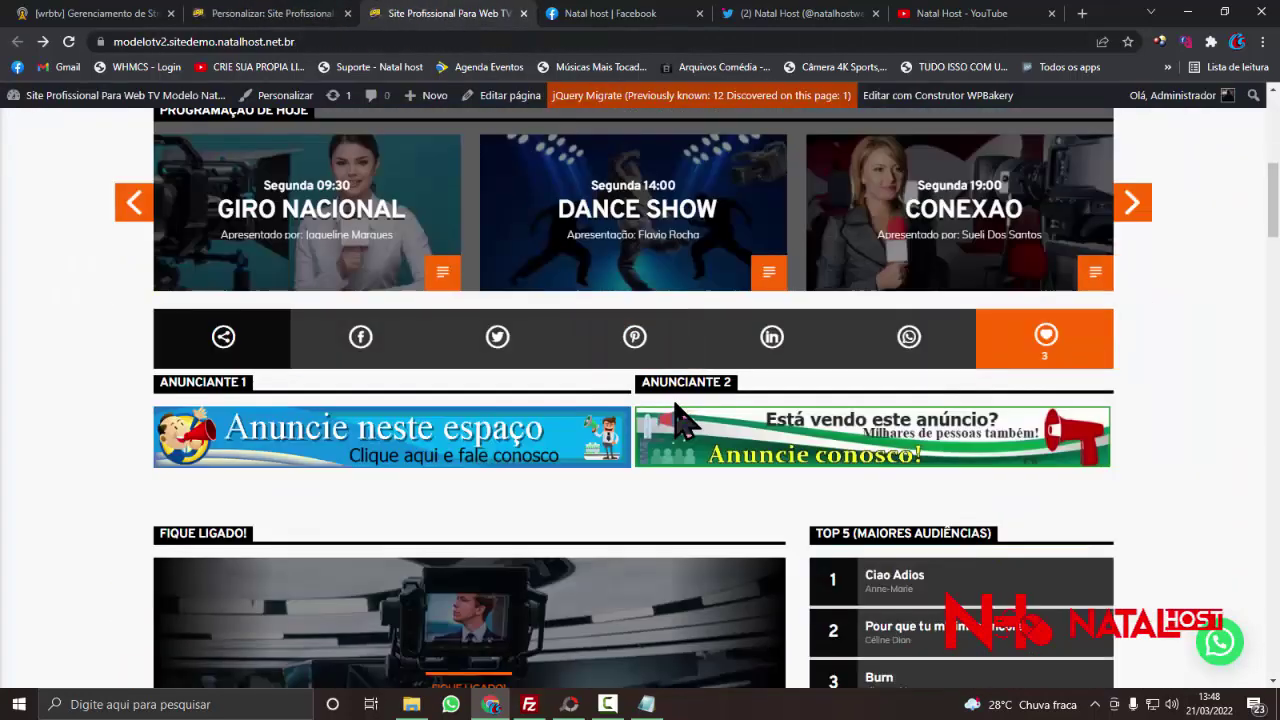
{"action": "scroll", "coordinate": [680, 420], "scroll_direction": "down", "scroll_amount": 15}
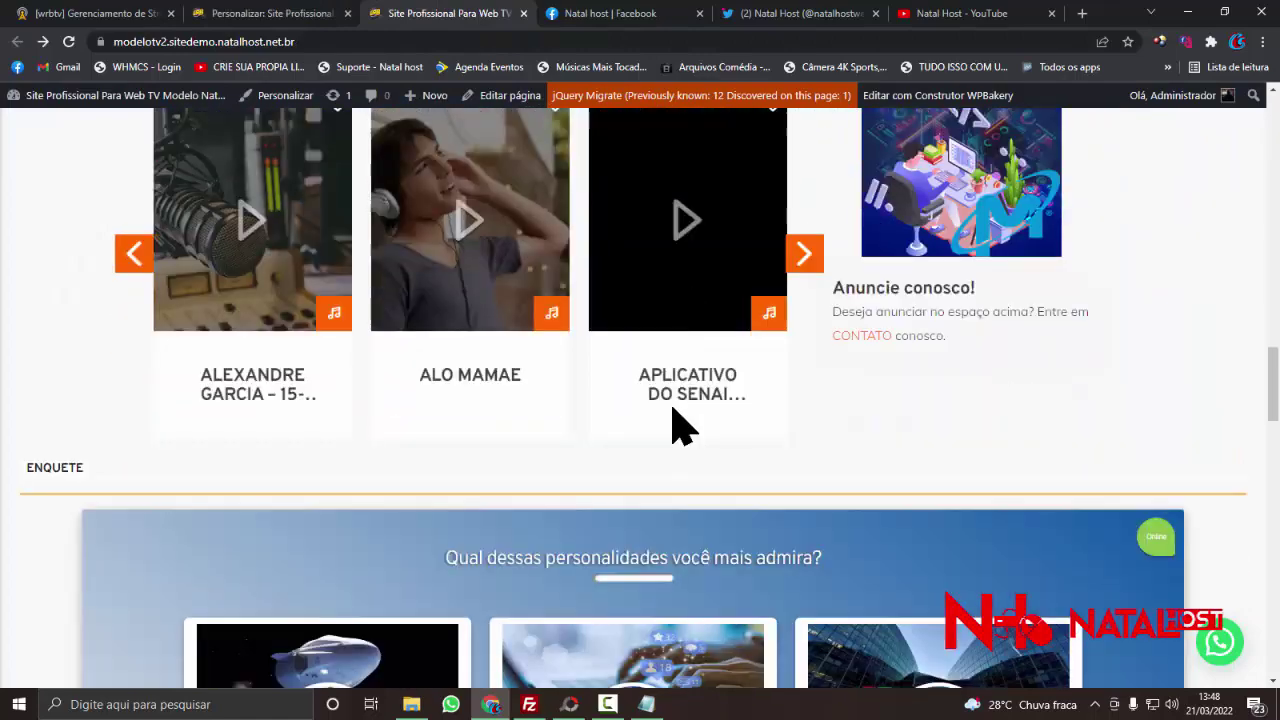
{"action": "scroll", "coordinate": [680, 425], "scroll_direction": "down", "scroll_amount": 20}
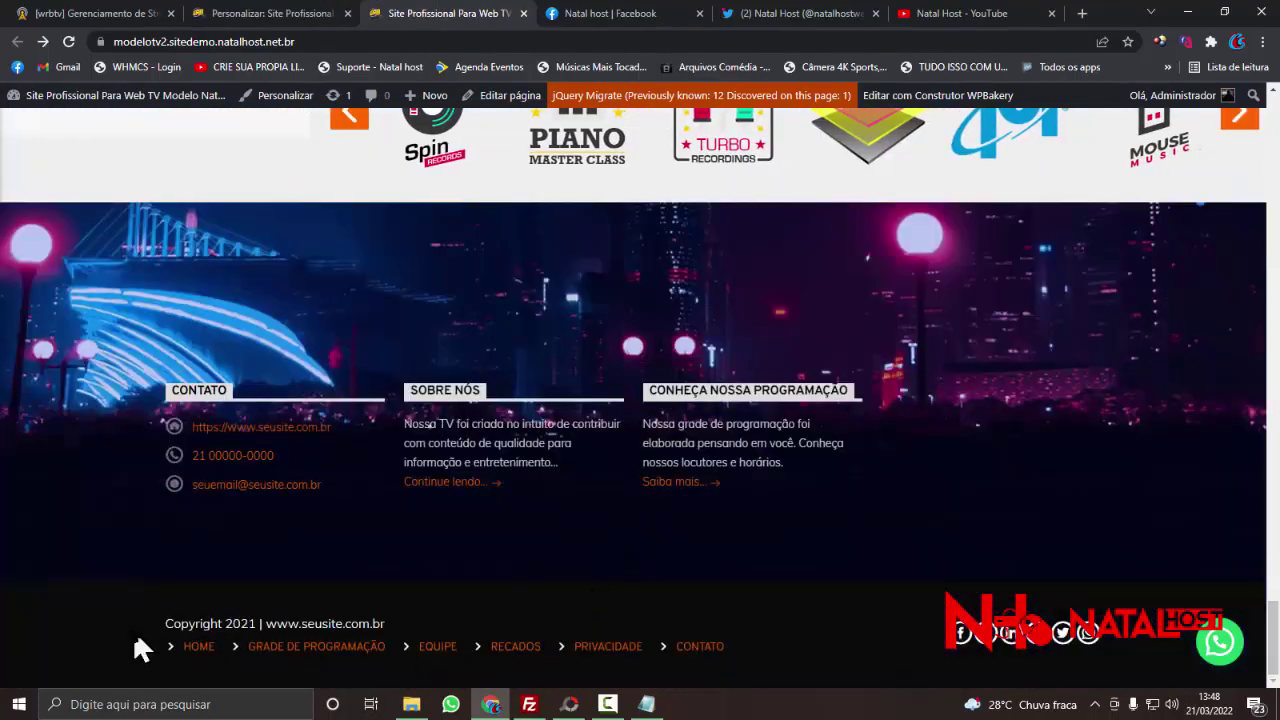
{"action": "left_click_drag", "start_coordinate": [163, 623], "coordinate": [471, 634]}
{"action": "left_click", "coordinate": [458, 612]}
- Back in the Customizer, remove the old footer background and start choosing a footer widgets background
{"action": "left_click", "coordinate": [318, 14]}
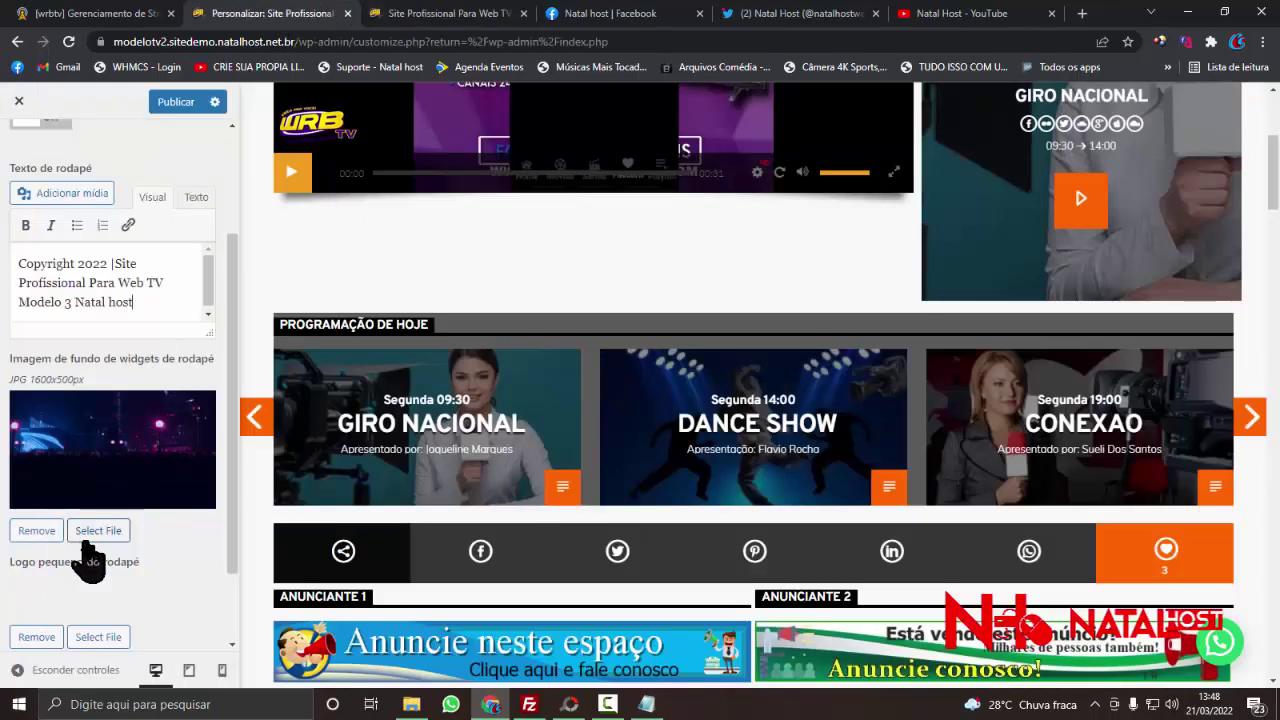
{"action": "left_click", "coordinate": [37, 530]}
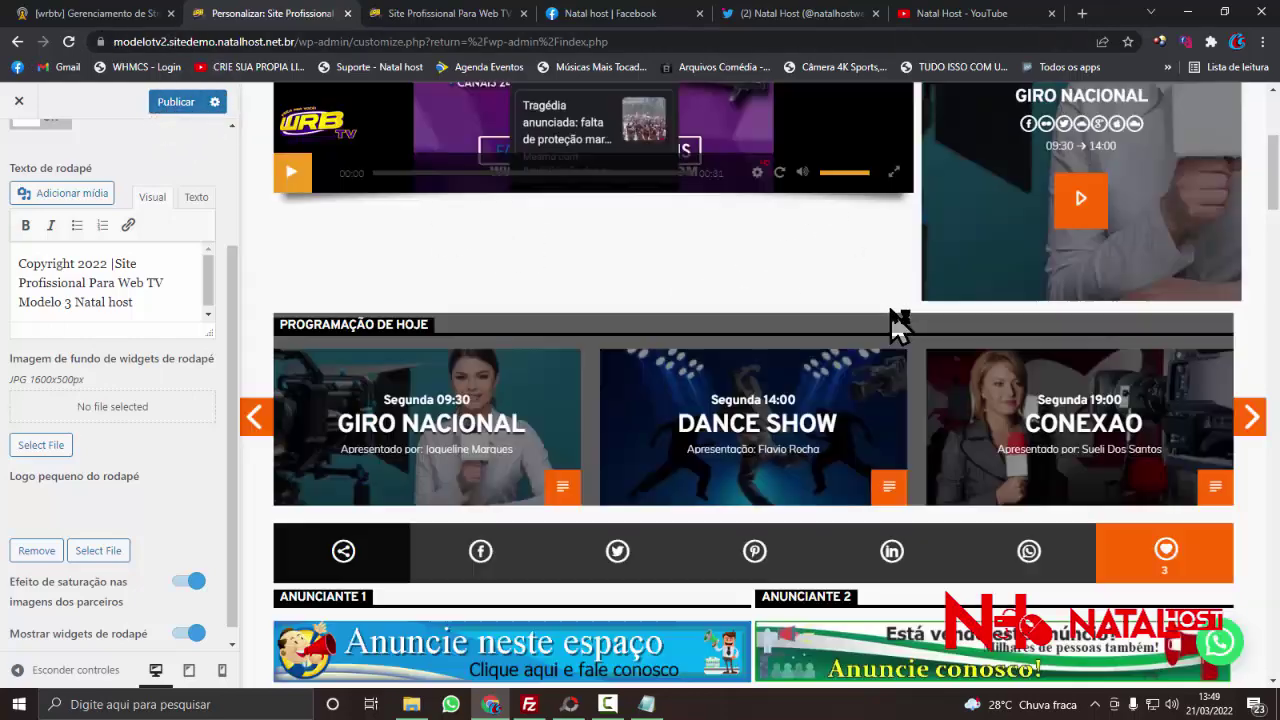
{"action": "scroll", "coordinate": [670, 512], "scroll_direction": "down", "scroll_amount": 20}
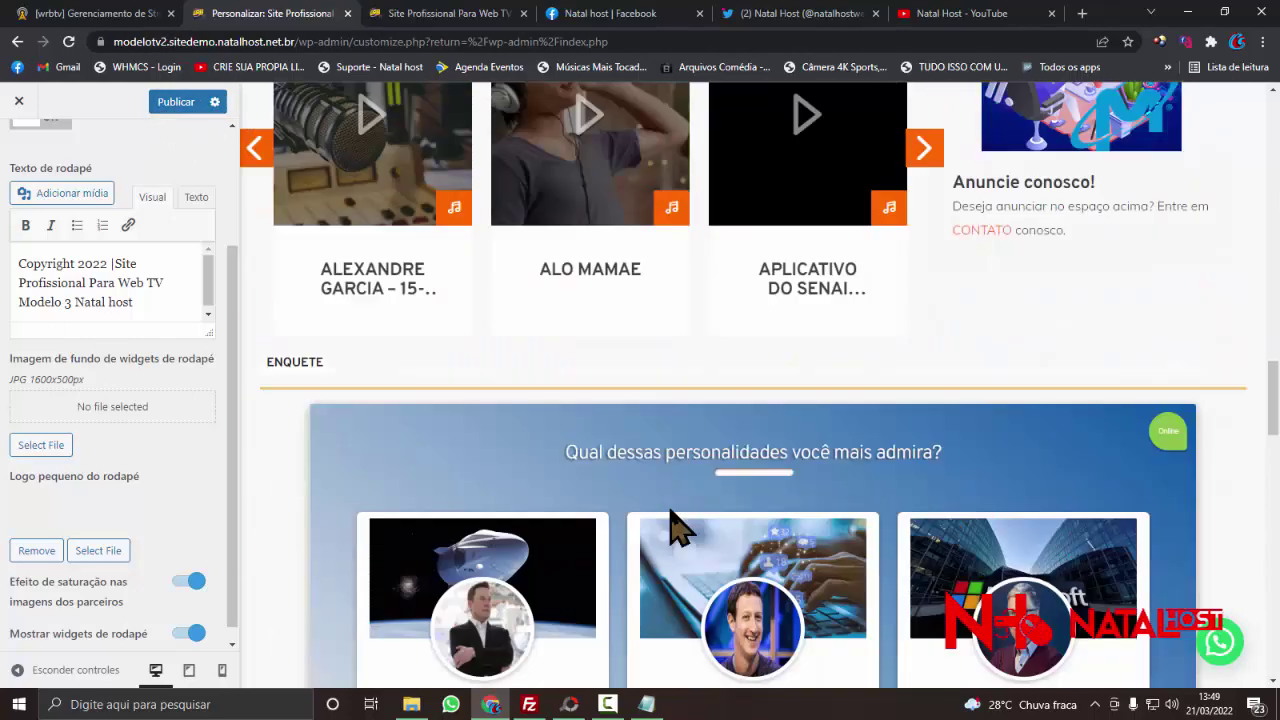
{"action": "scroll", "coordinate": [670, 511], "scroll_direction": "down", "scroll_amount": 15}
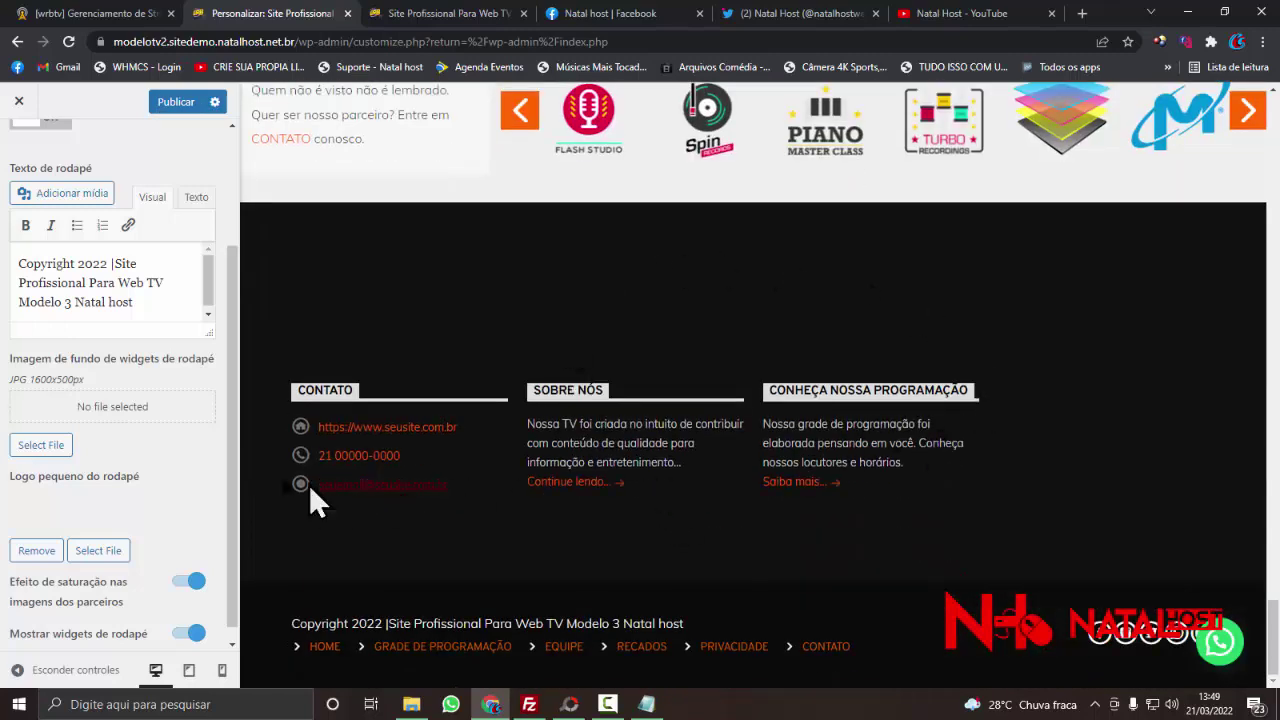
{"action": "left_click", "coordinate": [63, 445]}
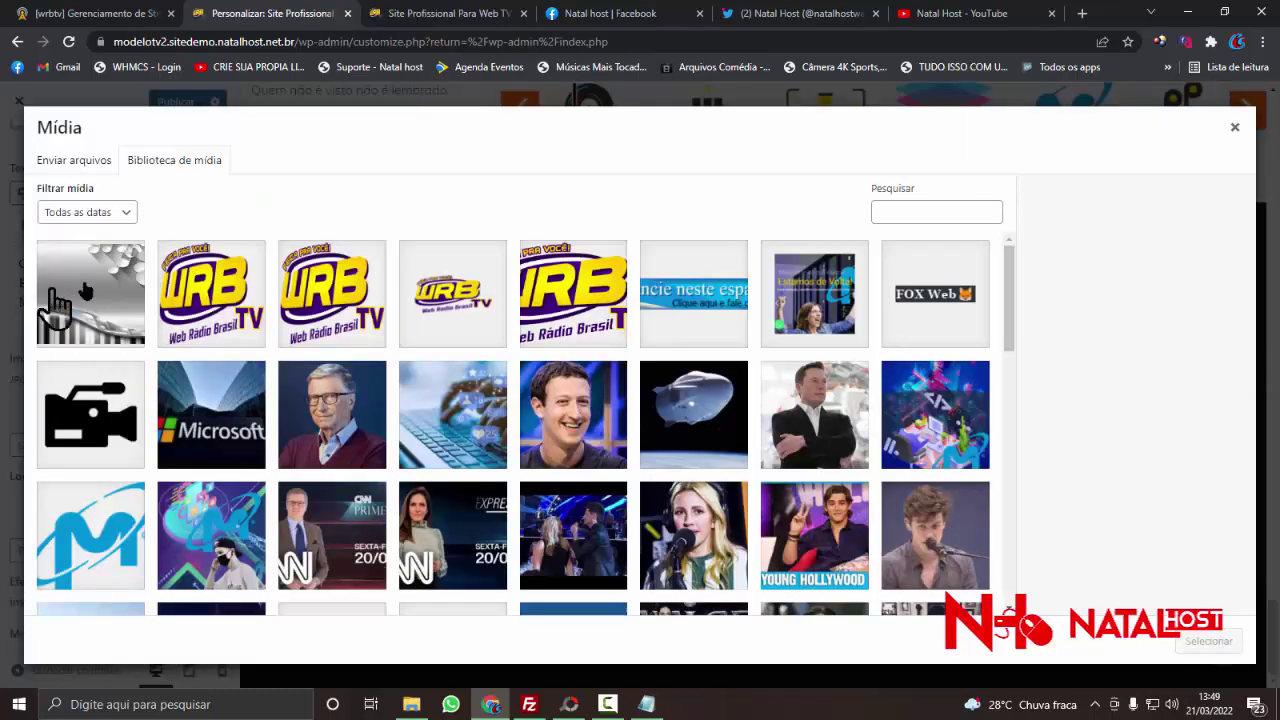
- Set the Criando-web-tv.jpg music-notes picture as the footer widgets background image
{"action": "left_click", "coordinate": [103, 298]}
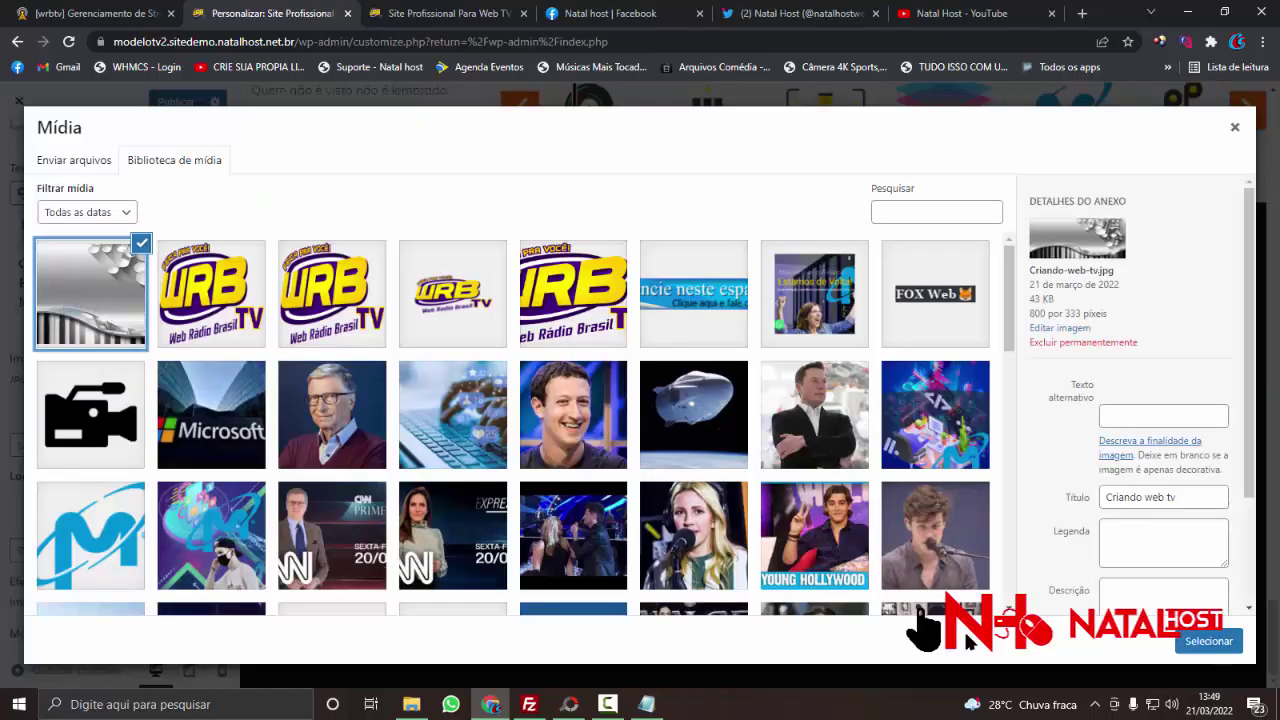
{"action": "left_click", "coordinate": [1190, 648]}
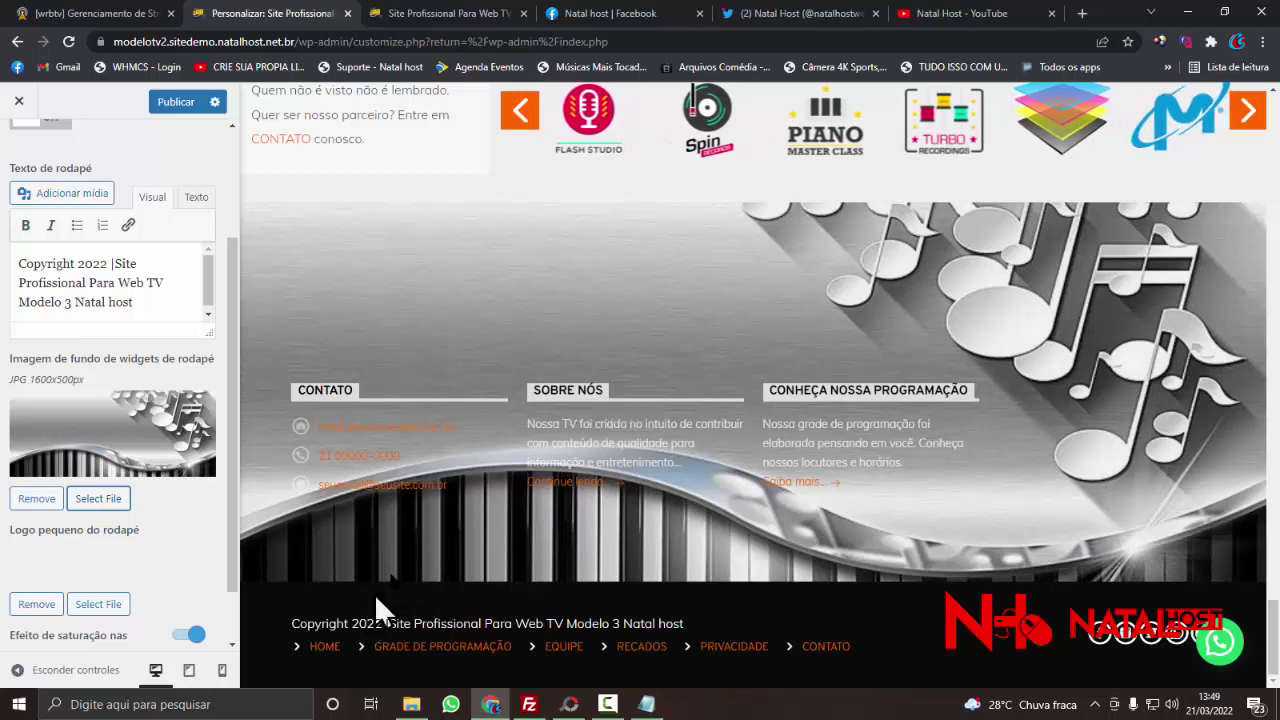
- Add a space after '2022 |' before 'Site' in the footer copyright text
{"action": "left_click_drag", "start_coordinate": [388, 624], "coordinate": [622, 624]}
{"action": "scroll", "coordinate": [202, 418], "scroll_direction": "up", "scroll_amount": 1}
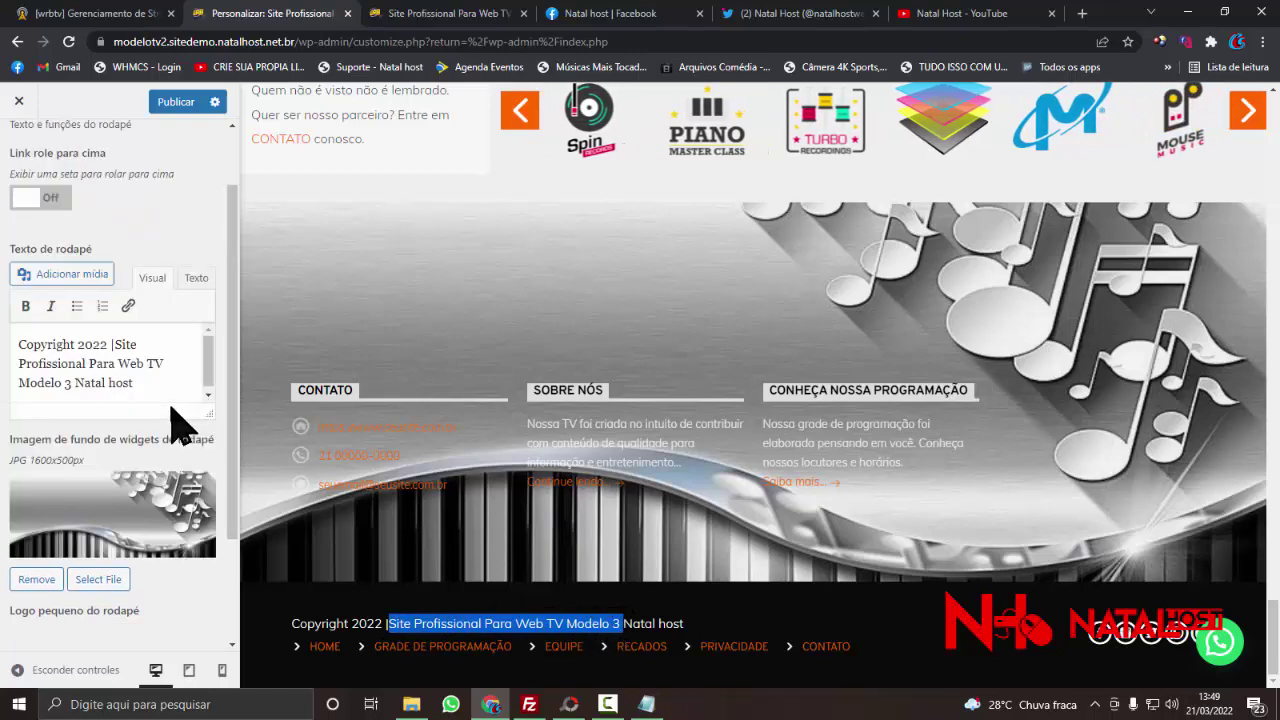
{"action": "left_click", "coordinate": [113, 344]}
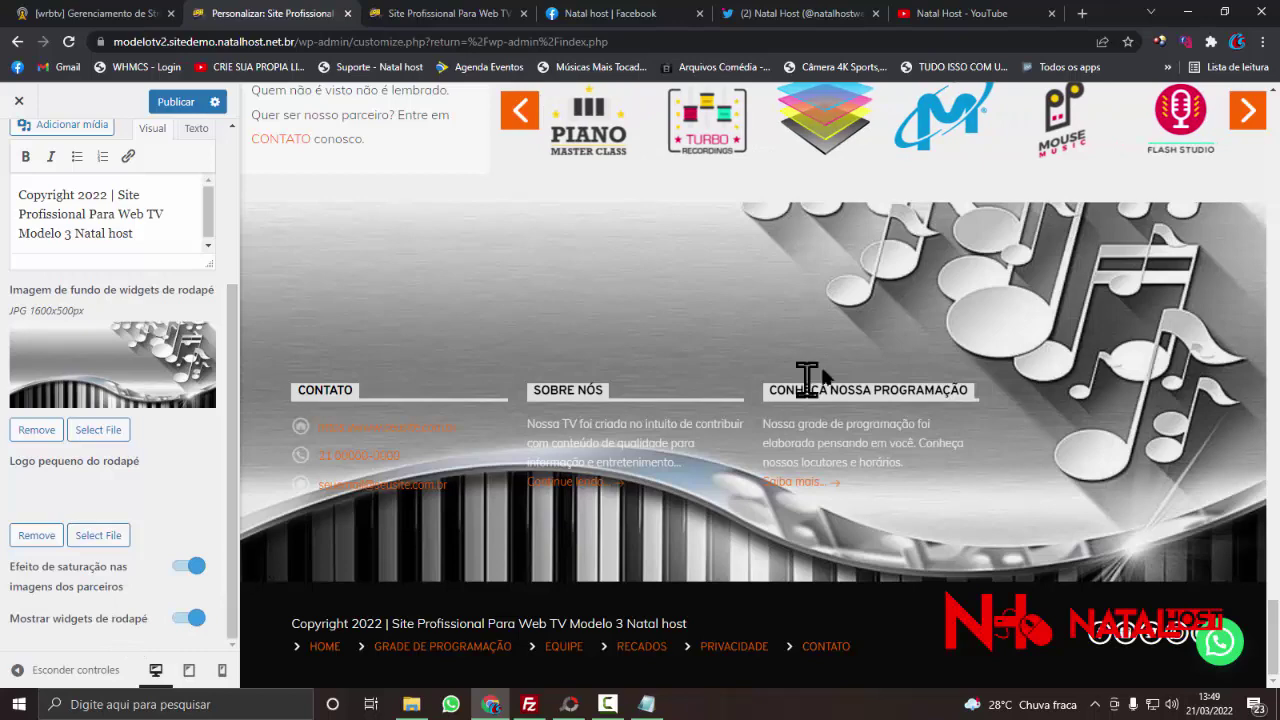
{"action": "scroll", "coordinate": [806, 378], "scroll_direction": "up", "scroll_amount": 2}
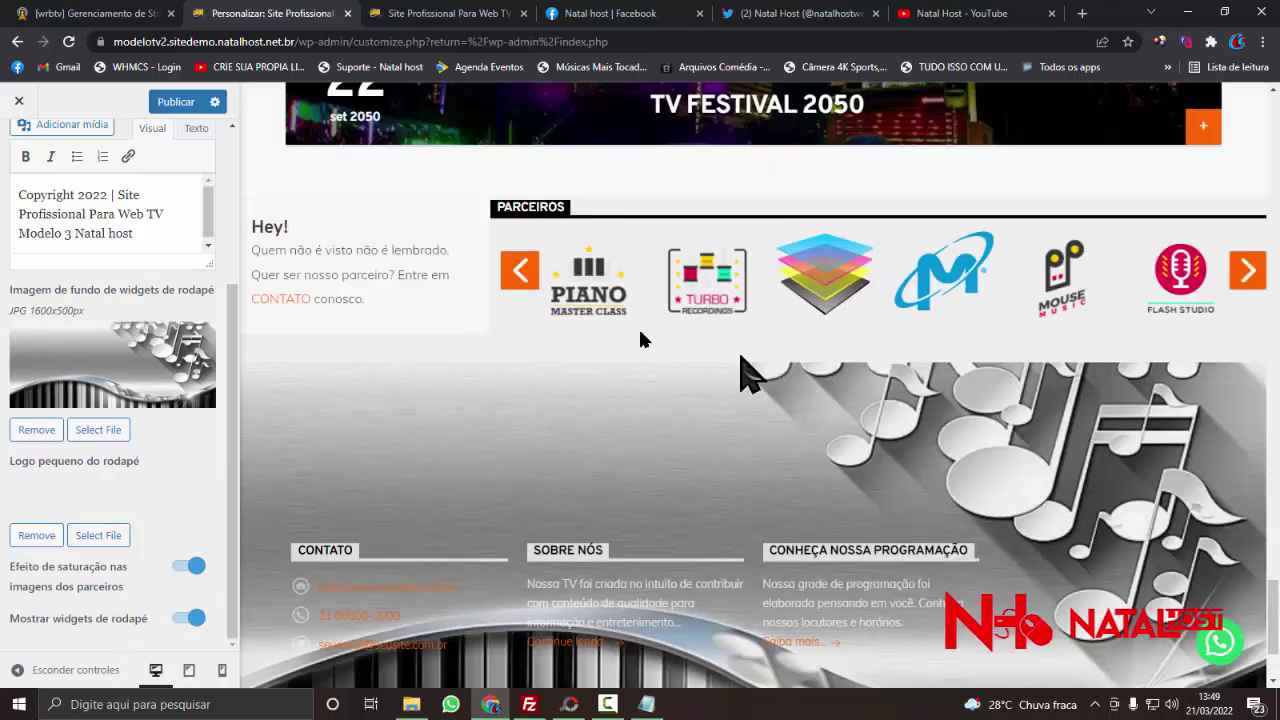
{"action": "left_click", "coordinate": [521, 300]}
{"action": "left_click", "coordinate": [521, 298]}
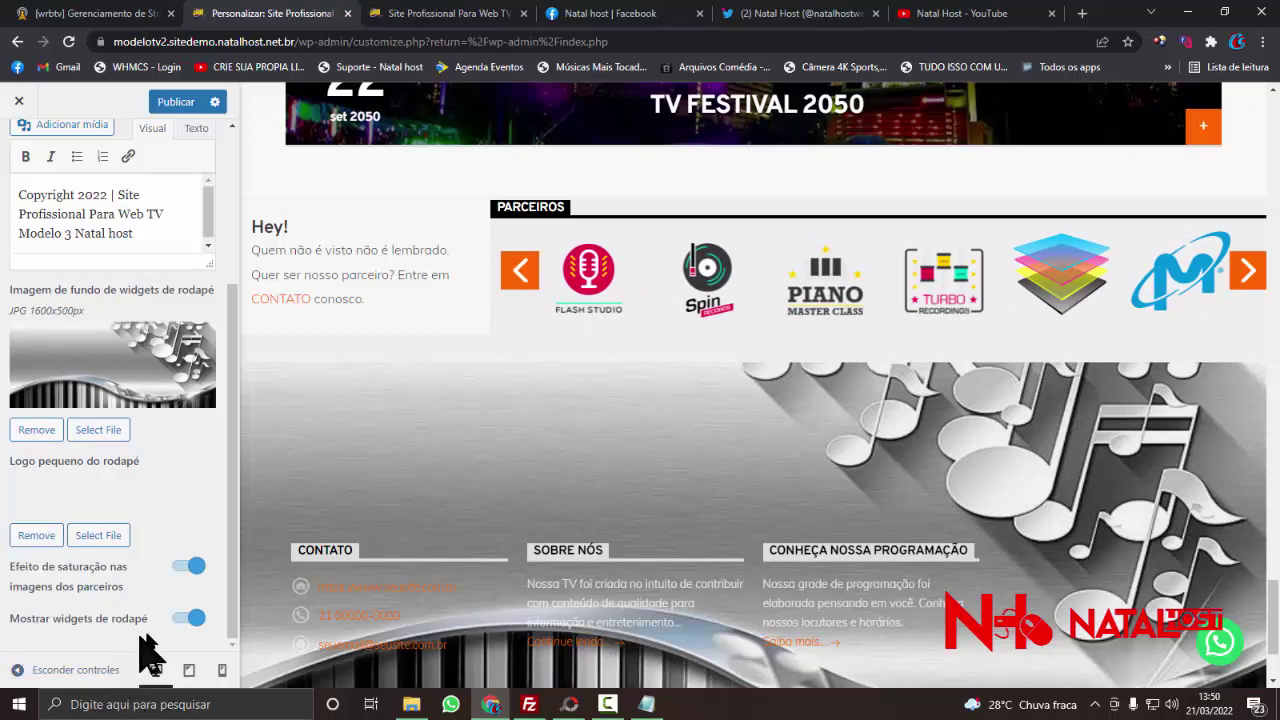
- Publish the footer changes to the live site
{"action": "scroll", "coordinate": [418, 585], "scroll_direction": "down", "scroll_amount": 2}
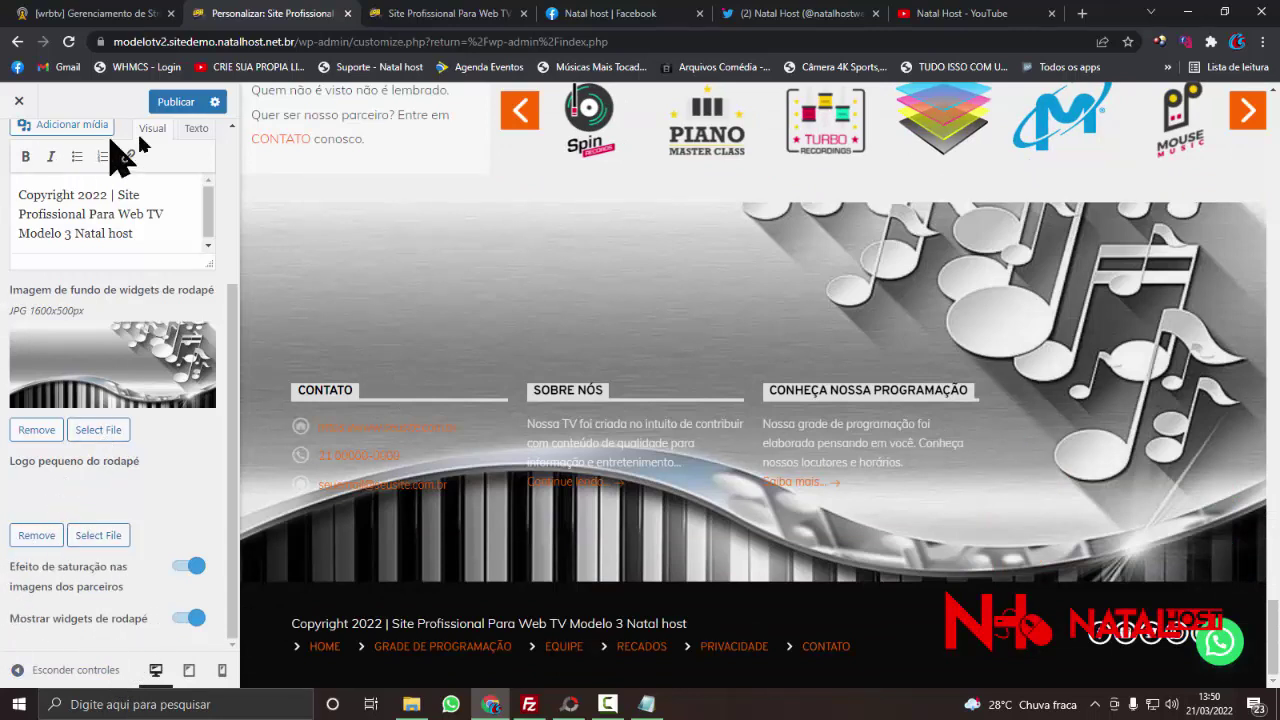
{"action": "left_click", "coordinate": [176, 104]}
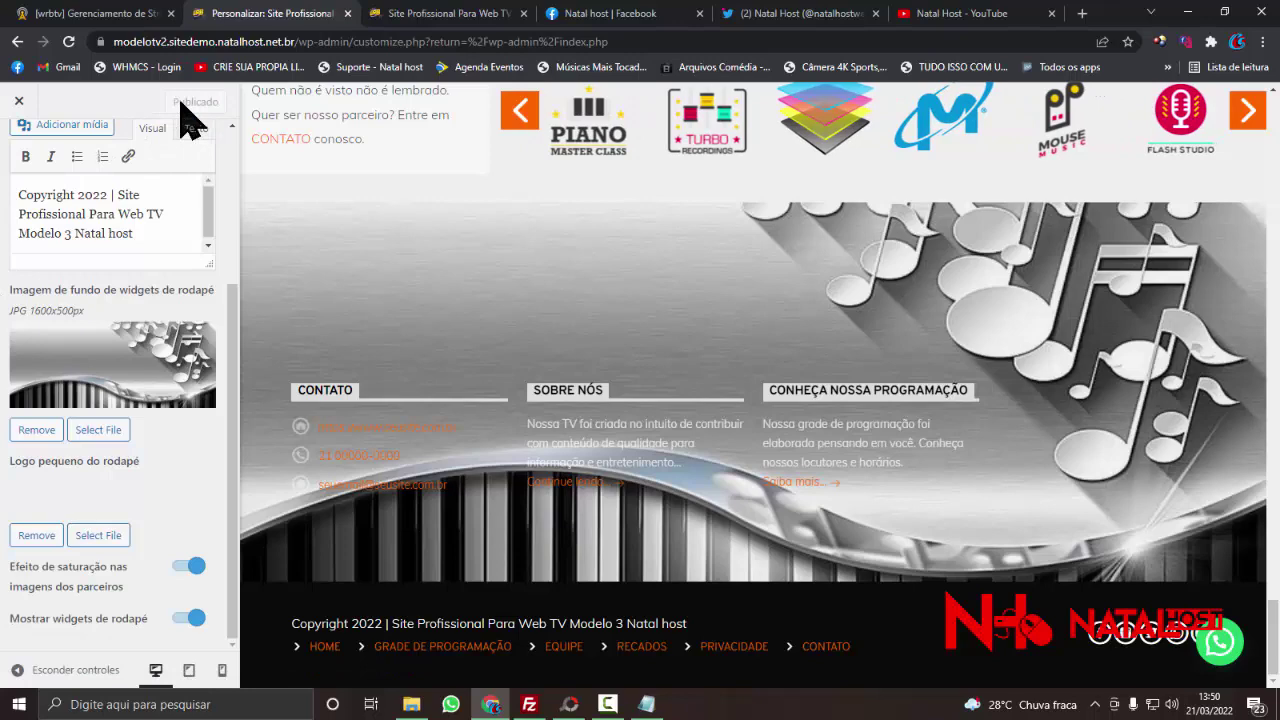
{"action": "left_click", "coordinate": [449, 14]}
- Inspect the footer column text on the live site before reloading
{"action": "left_click_drag", "start_coordinate": [157, 394], "coordinate": [337, 380]}
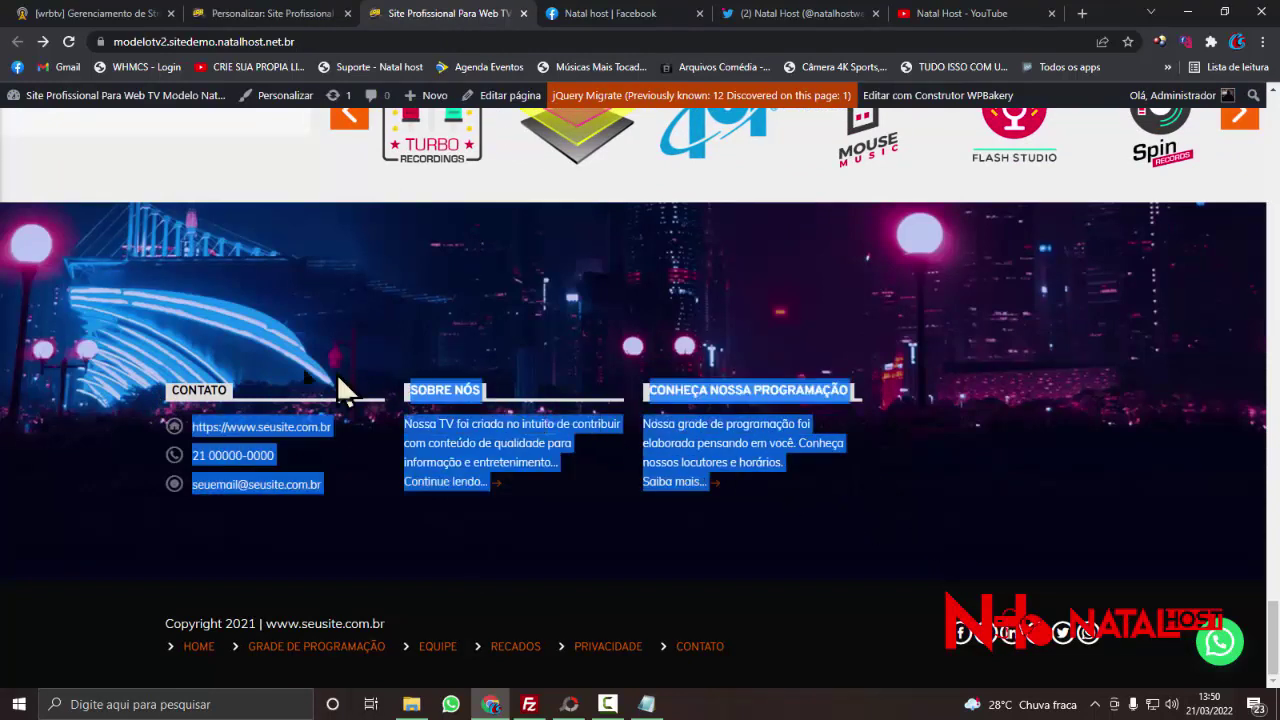
{"action": "left_click", "coordinate": [330, 381]}
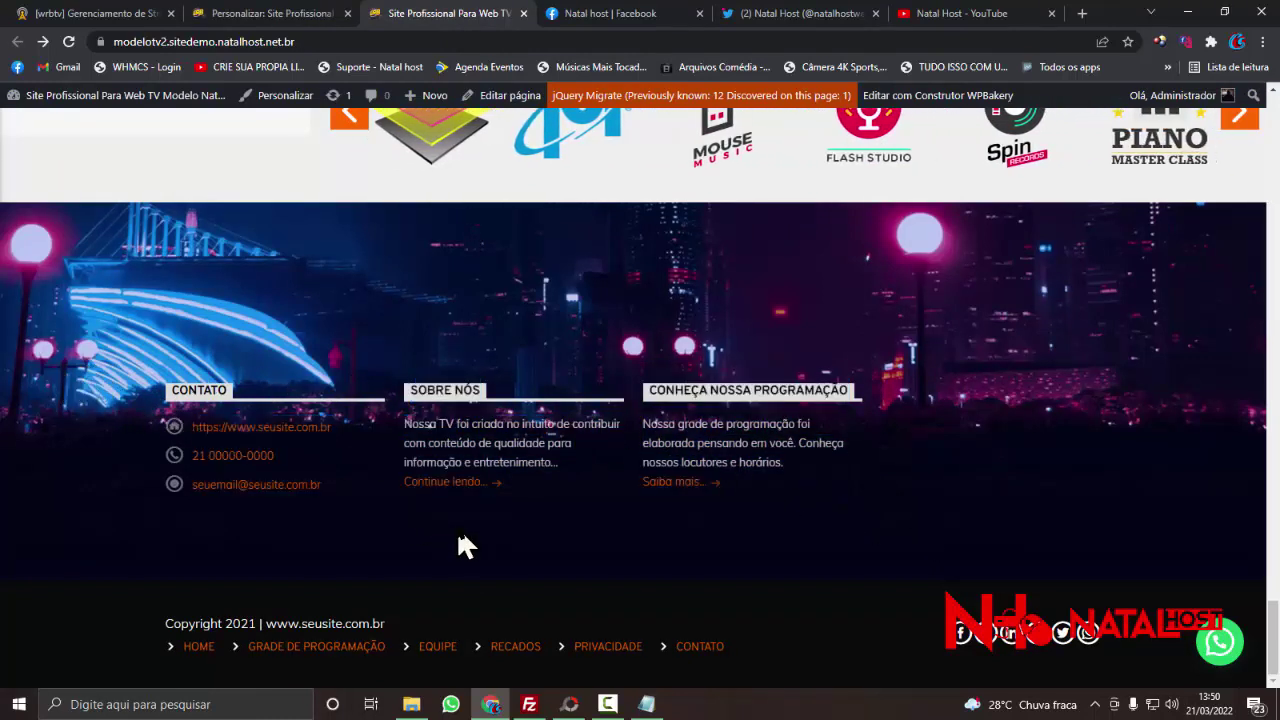
{"action": "left_click_drag", "start_coordinate": [128, 390], "coordinate": [914, 500]}
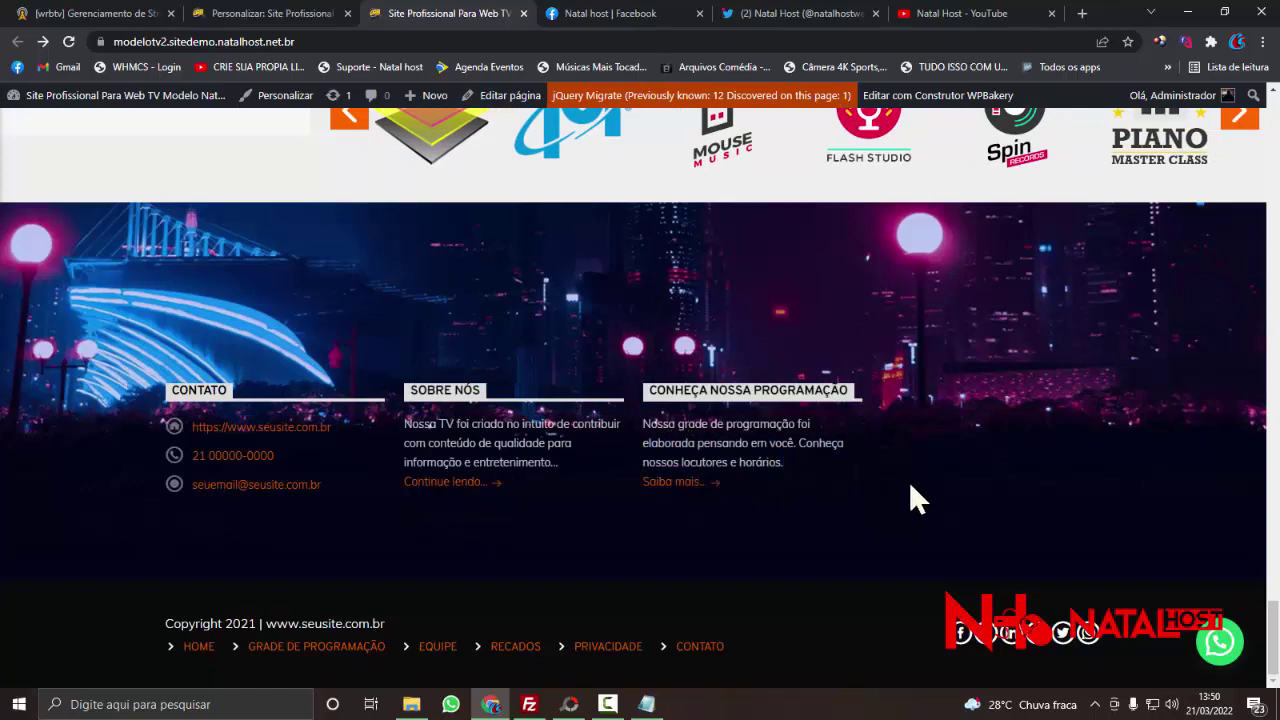
- Reload the live page and confirm the footer shows Copyright 2022 over the music-notes background
{"action": "left_click", "coordinate": [375, 42]}
{"action": "key", "text": "Return"}
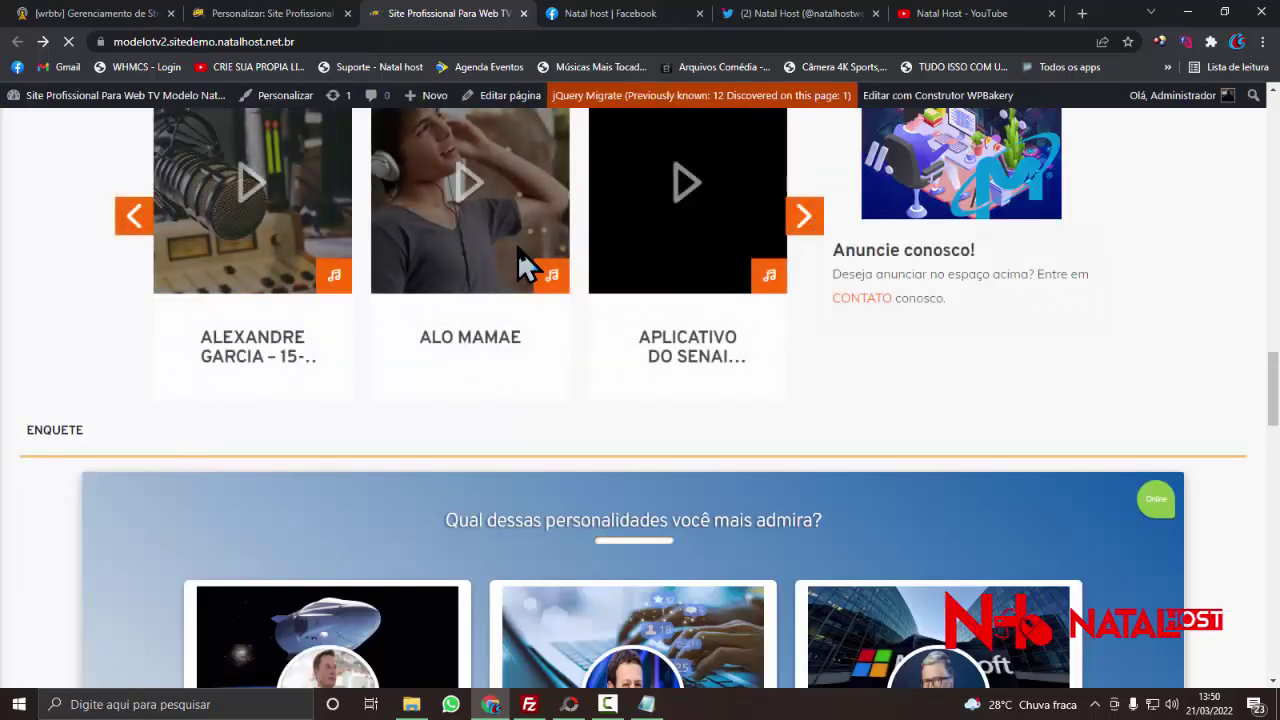
{"action": "scroll", "coordinate": [520, 260], "scroll_direction": "down", "scroll_amount": 20}
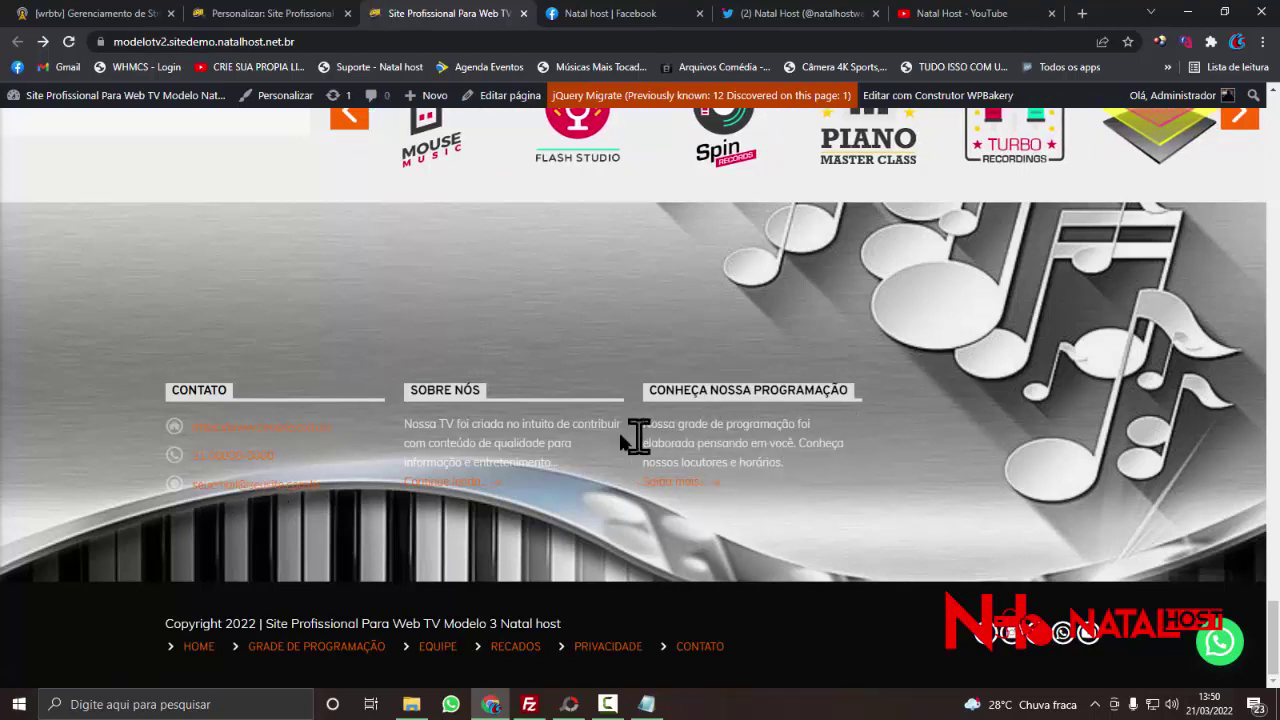
{"action": "left_click_drag", "start_coordinate": [418, 424], "coordinate": [632, 478]}
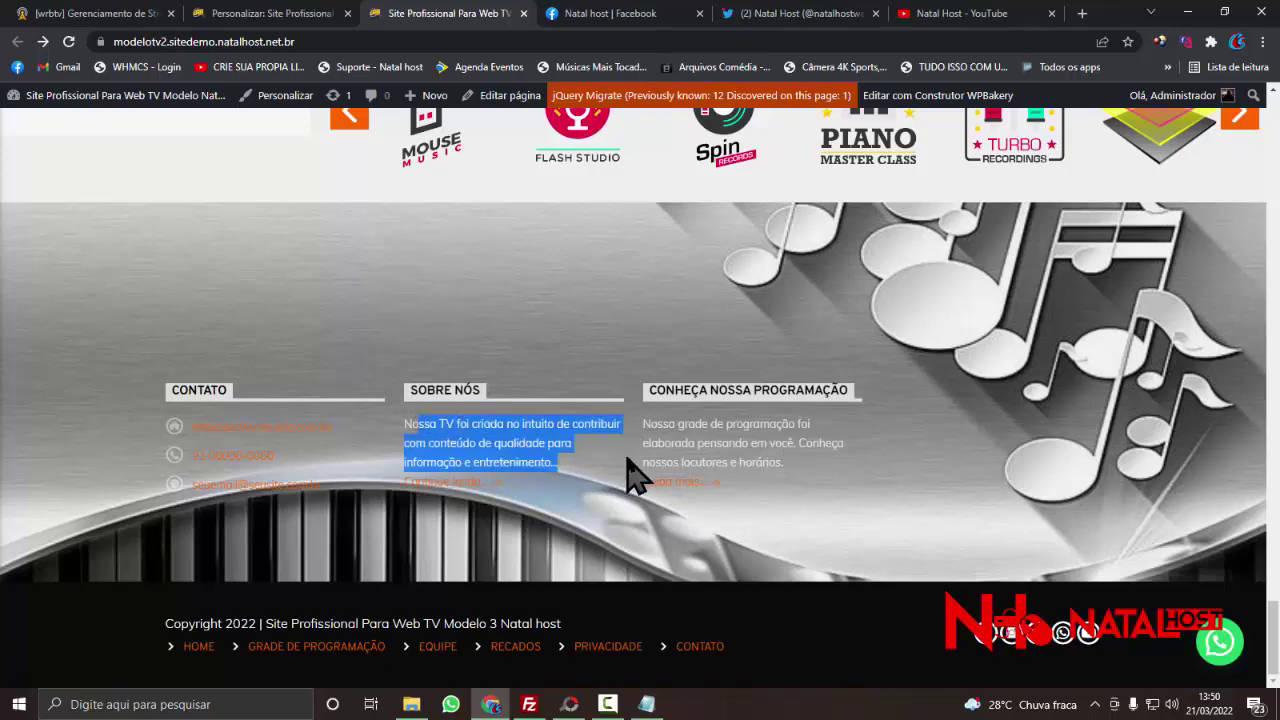
{"action": "left_click", "coordinate": [823, 471]}
{"action": "scroll", "coordinate": [897, 508], "scroll_direction": "up", "scroll_amount": 1}
{"action": "scroll", "coordinate": [897, 508], "scroll_direction": "down", "scroll_amount": 1}
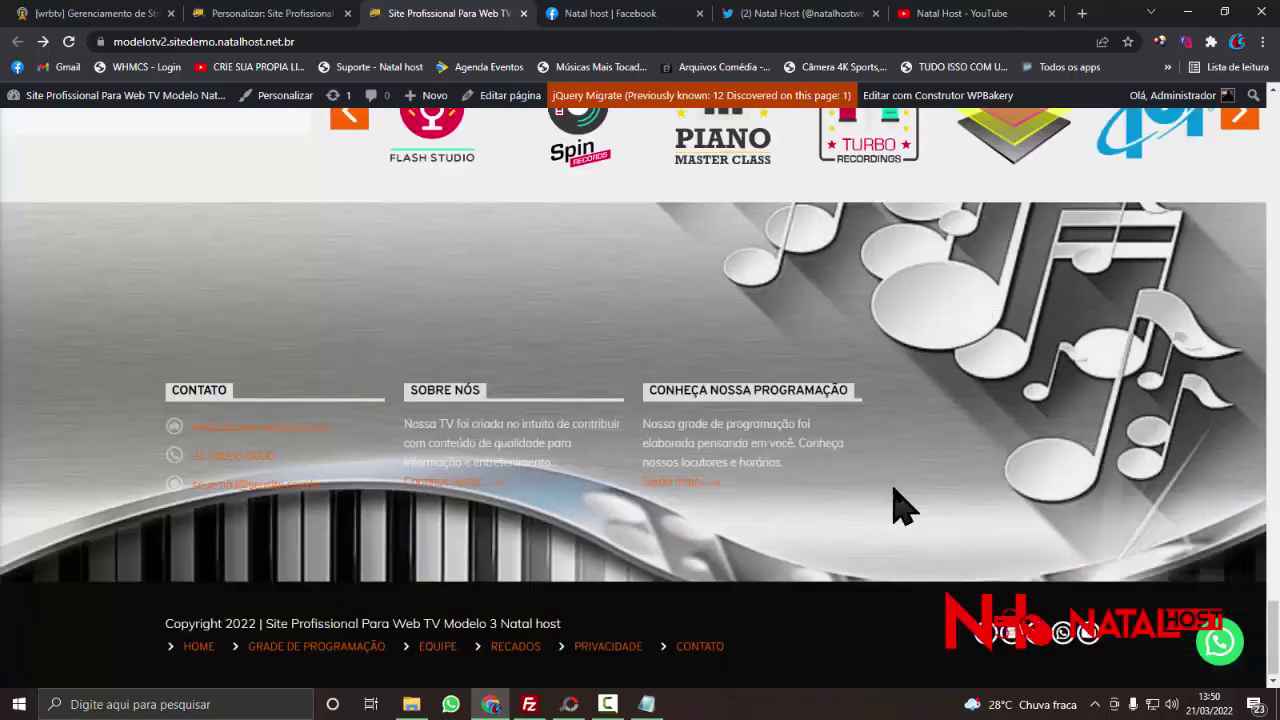
{"action": "scroll", "coordinate": [894, 491], "scroll_direction": "up", "scroll_amount": 15}
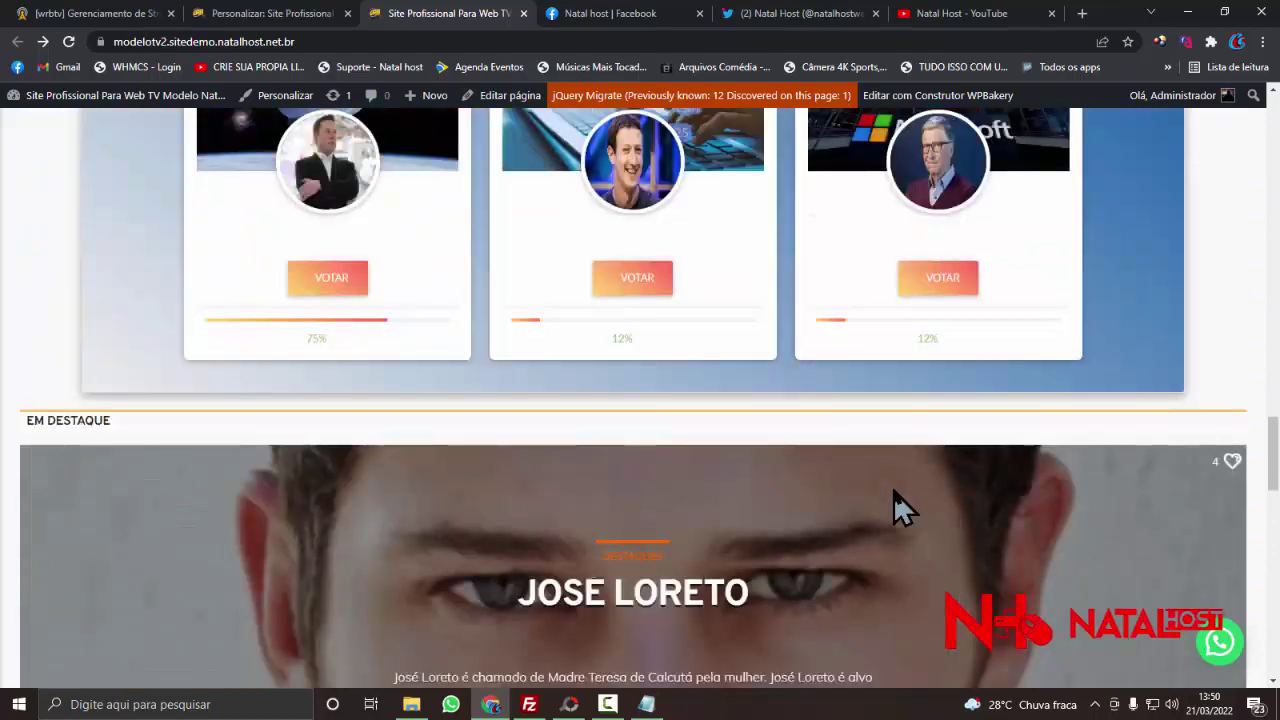
{"action": "scroll", "coordinate": [894, 491], "scroll_direction": "down", "scroll_amount": 10}
{"action": "scroll", "coordinate": [895, 495], "scroll_direction": "up", "scroll_amount": 10}
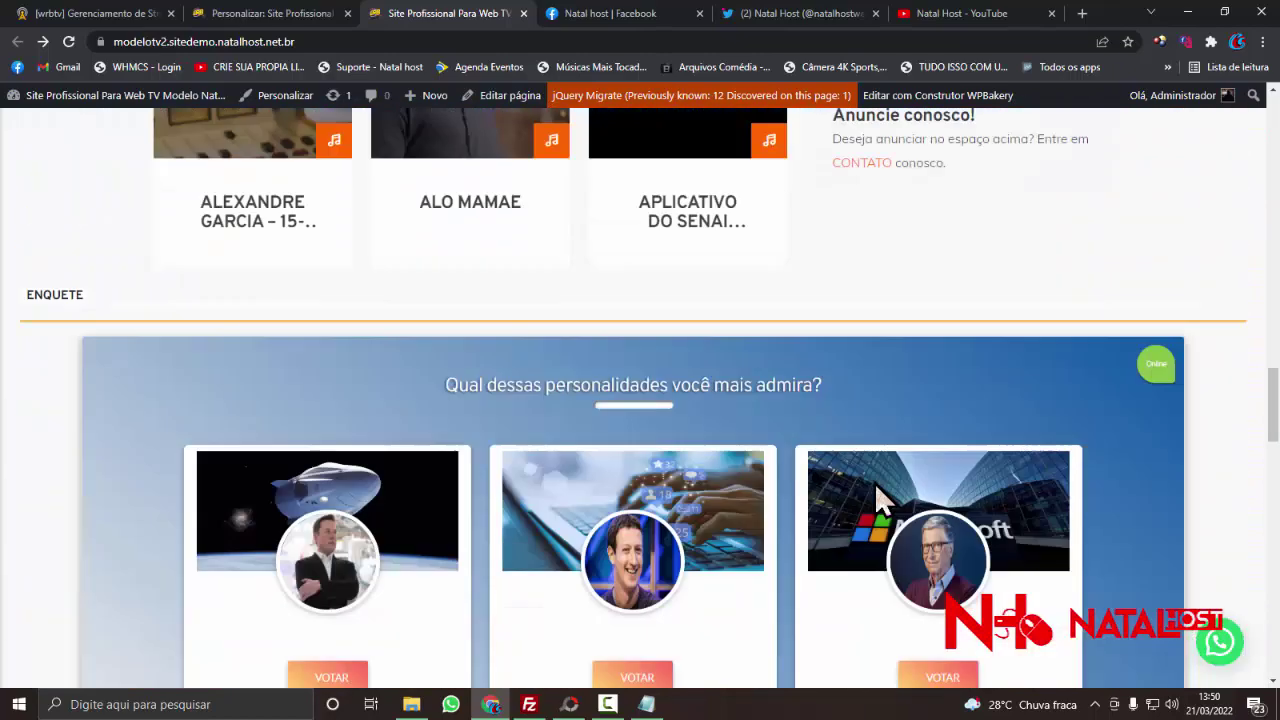
- Return to the Customizer and back out of the Rodapé panel to the main sections
{"action": "left_click", "coordinate": [296, 16]}
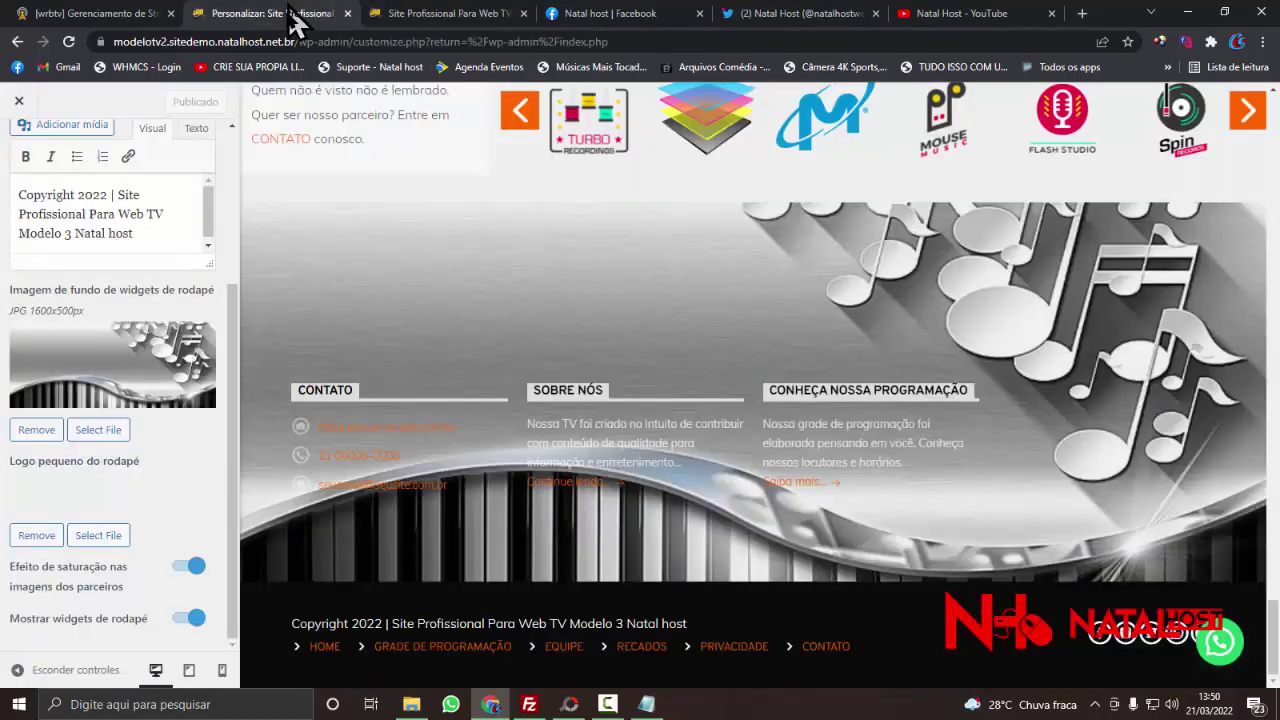
{"action": "scroll", "coordinate": [34, 230], "scroll_direction": "up", "scroll_amount": 5}
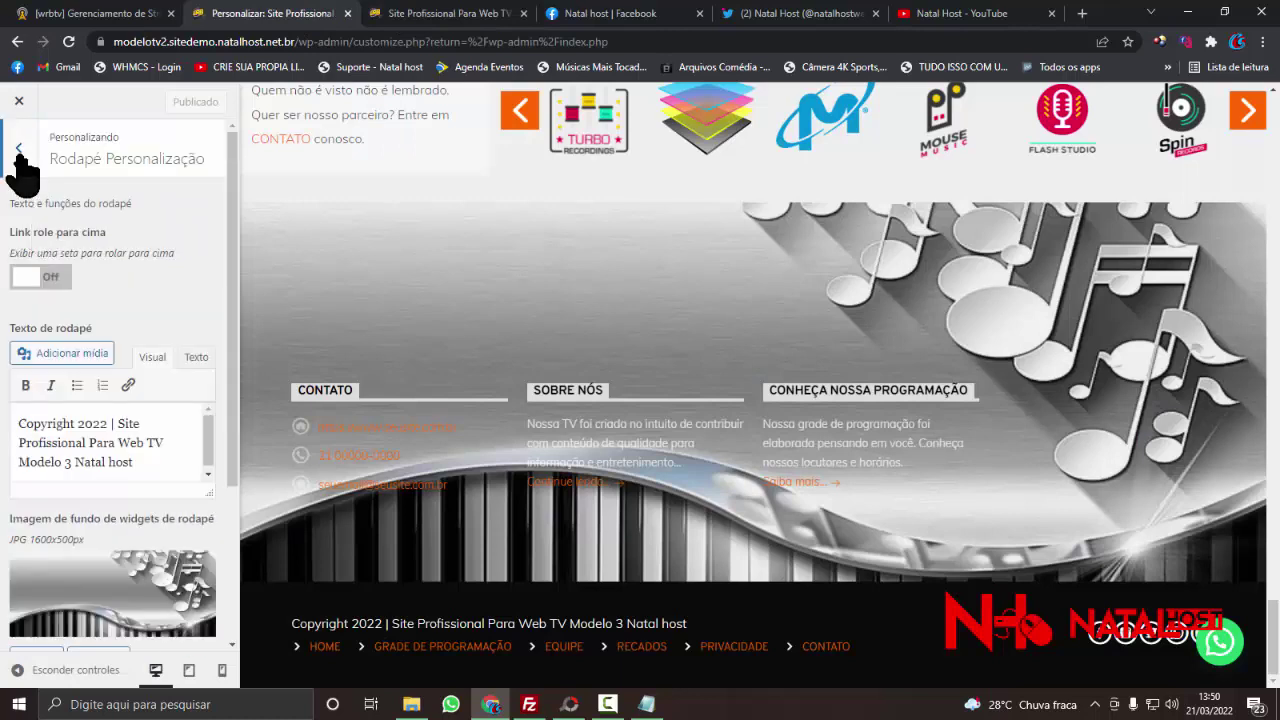
{"action": "left_click", "coordinate": [22, 168]}
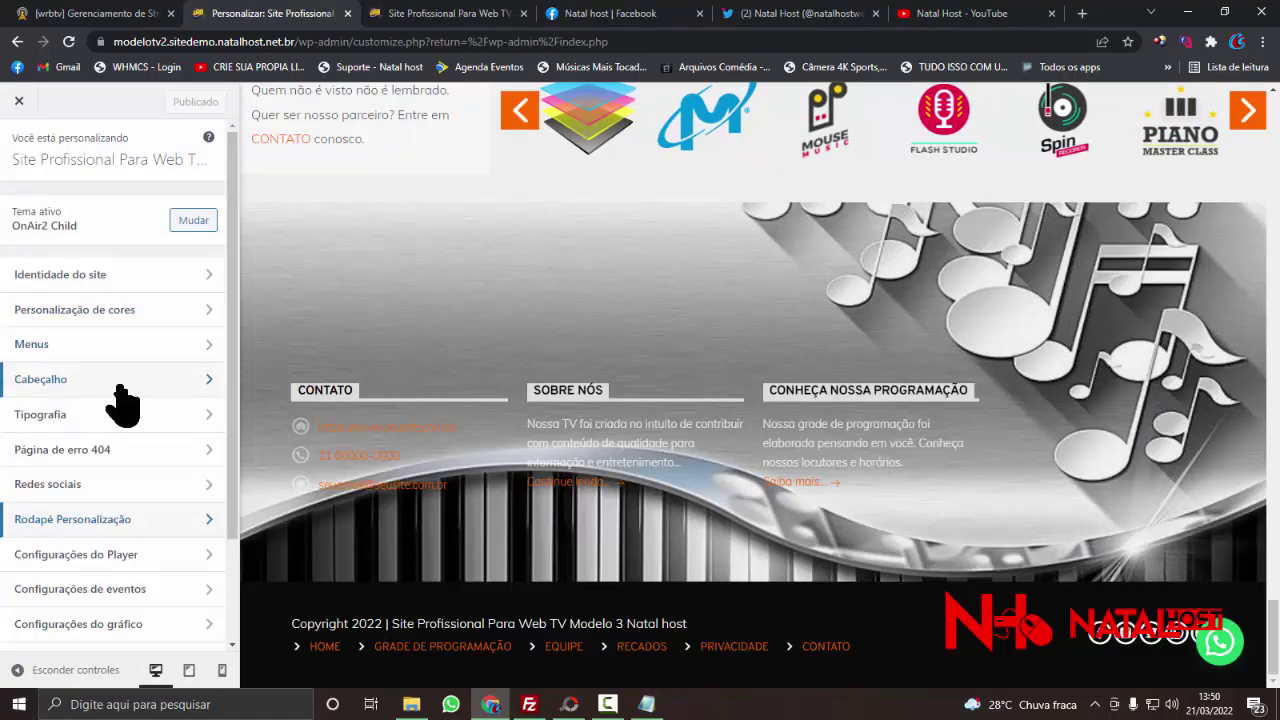
- Check the homepage settings (static page, Home as front page) and return to the main list
{"action": "scroll", "coordinate": [129, 505], "scroll_direction": "down", "scroll_amount": 1}
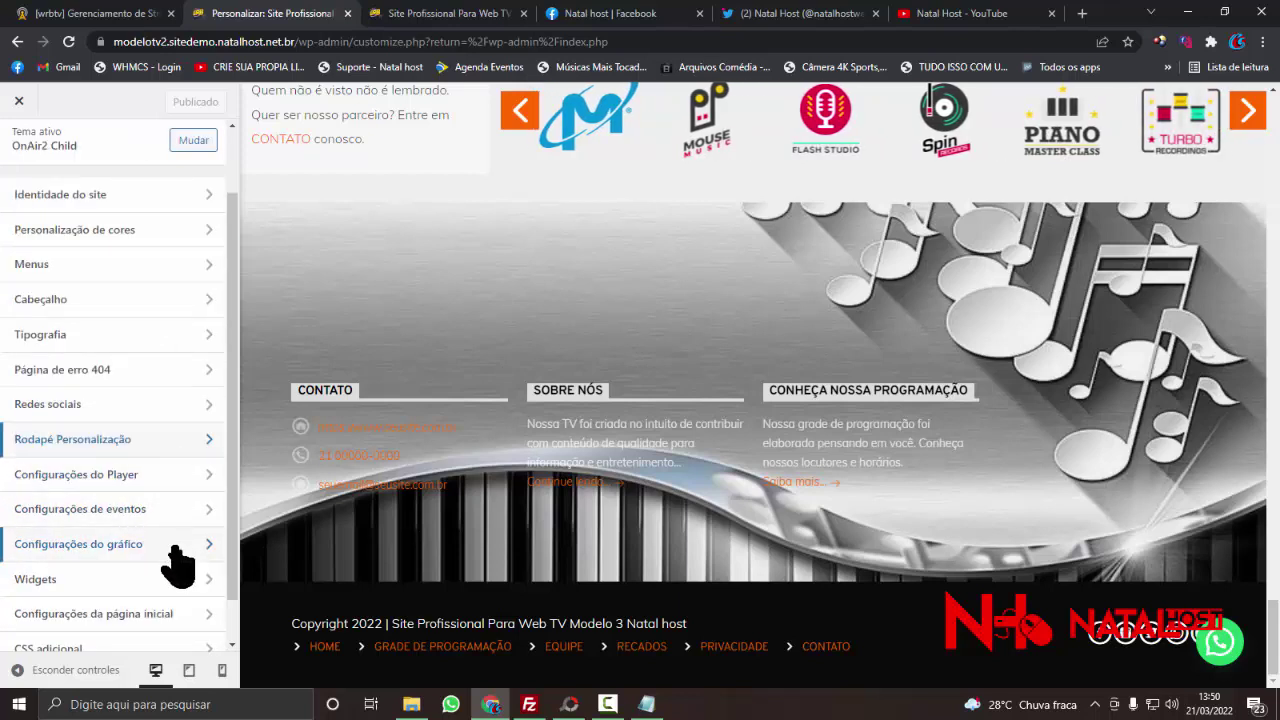
{"action": "scroll", "coordinate": [170, 565], "scroll_direction": "down", "scroll_amount": 1}
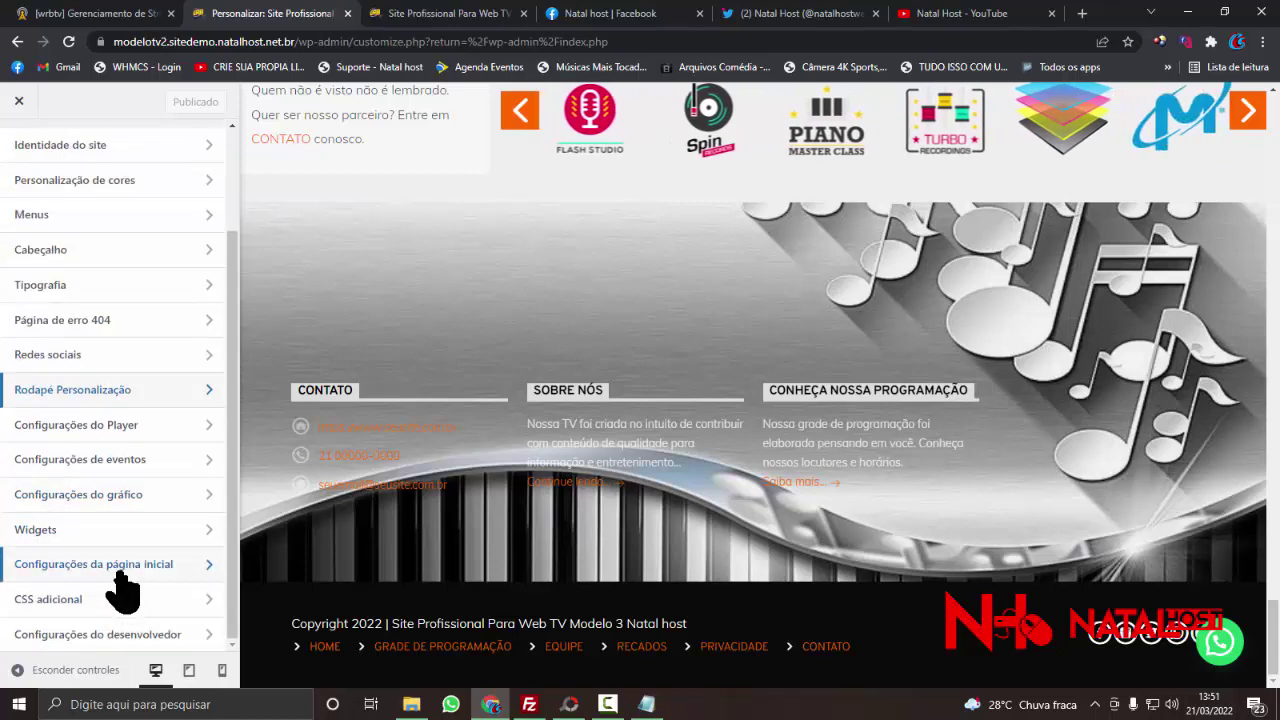
{"action": "left_click", "coordinate": [120, 572]}
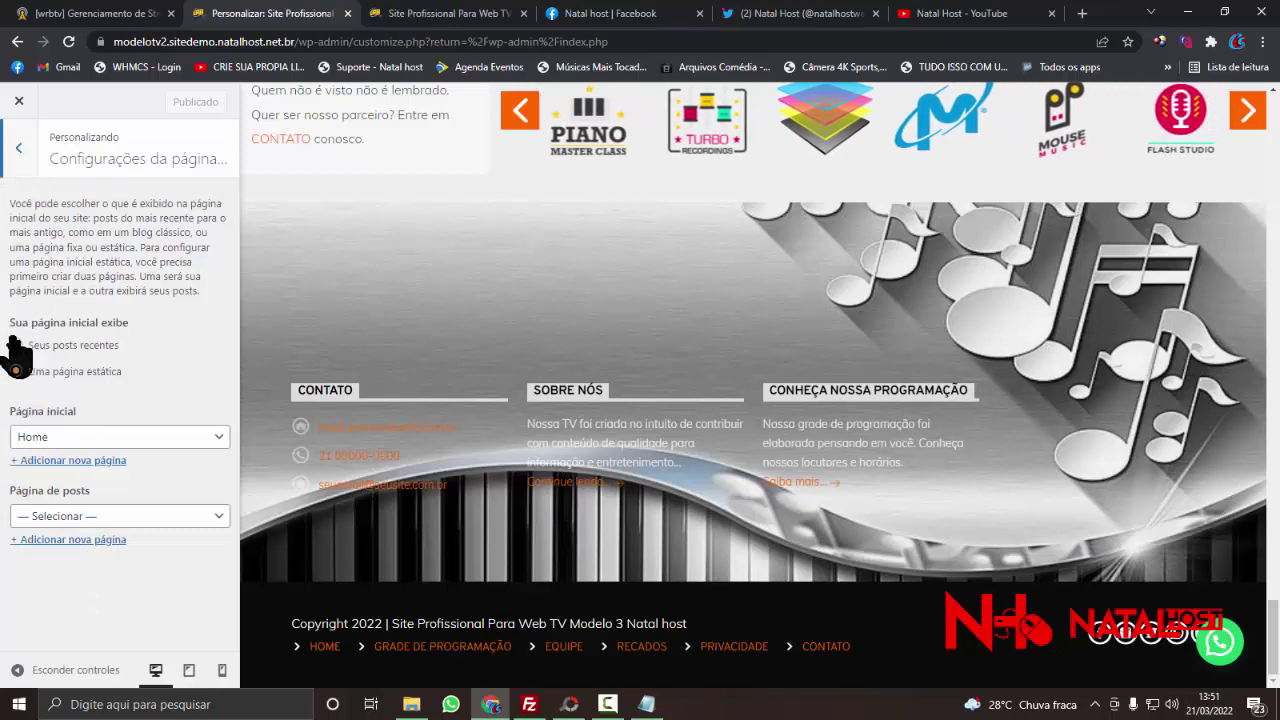
{"action": "left_click", "coordinate": [22, 168]}
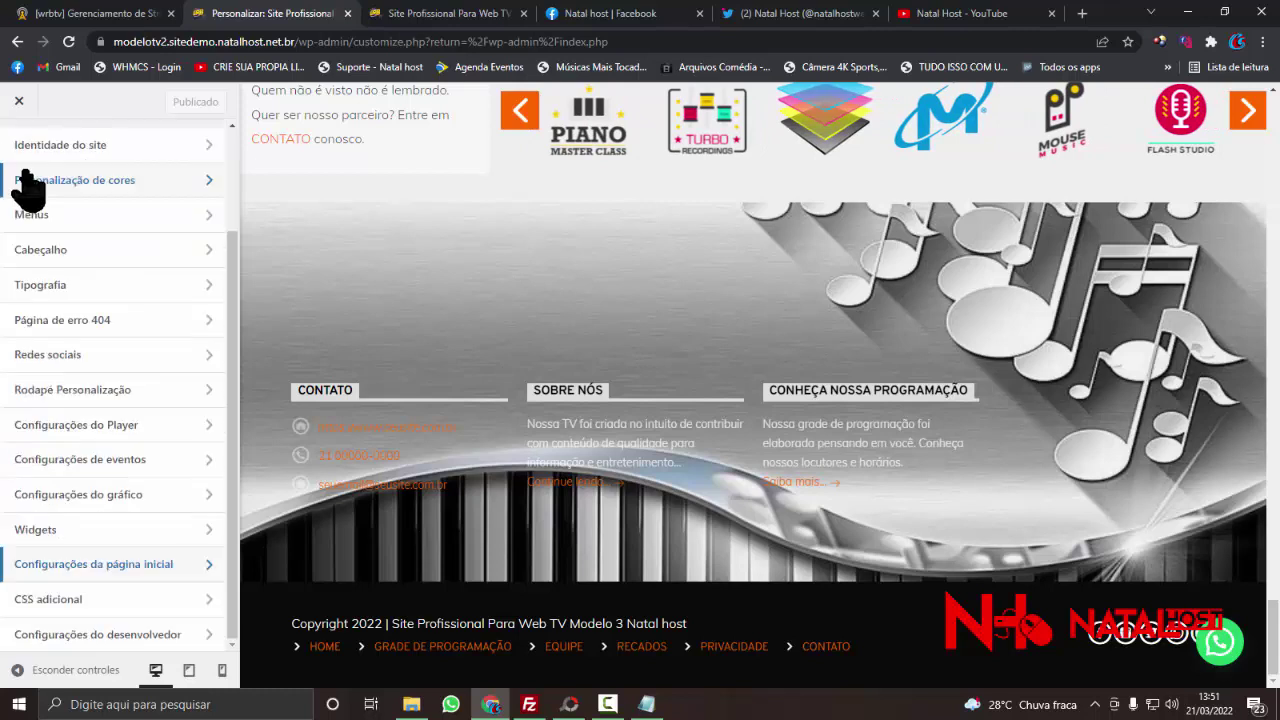
{"action": "scroll", "coordinate": [20, 155], "scroll_direction": "up", "scroll_amount": 2}
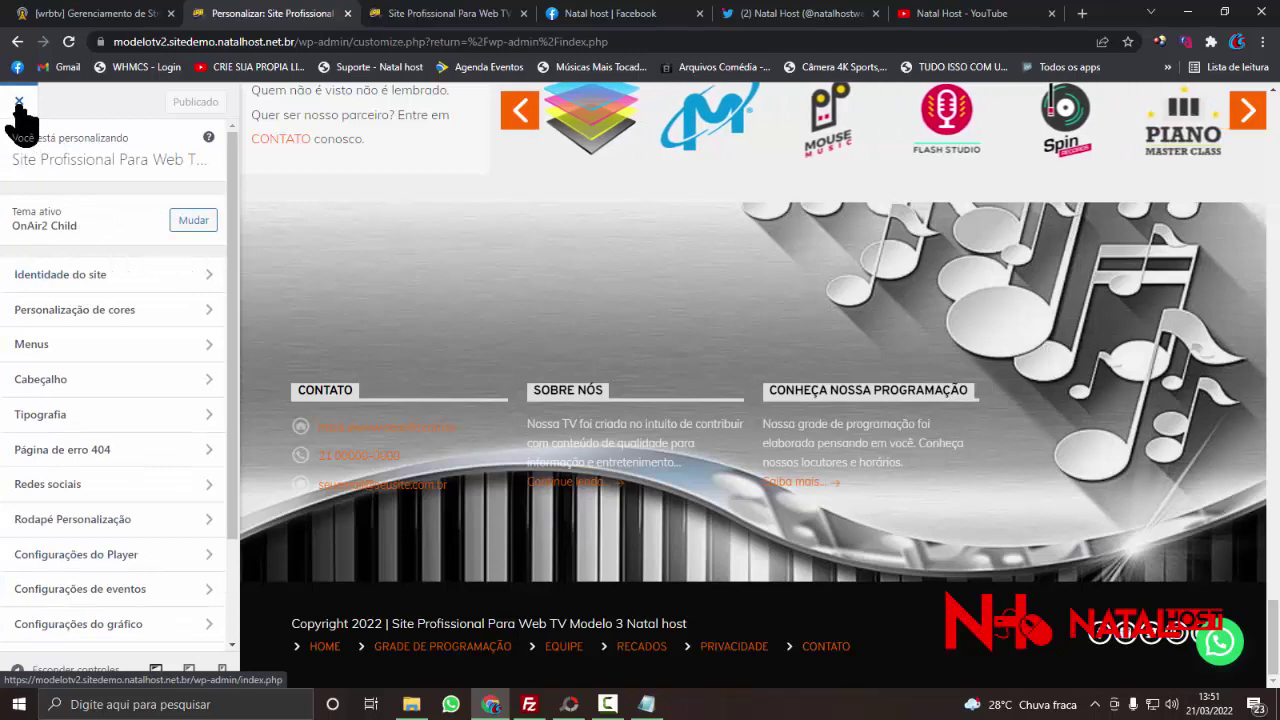
- Close the Customizer and view the live front page's sidebar advertising banners
{"action": "left_click", "coordinate": [18, 104]}
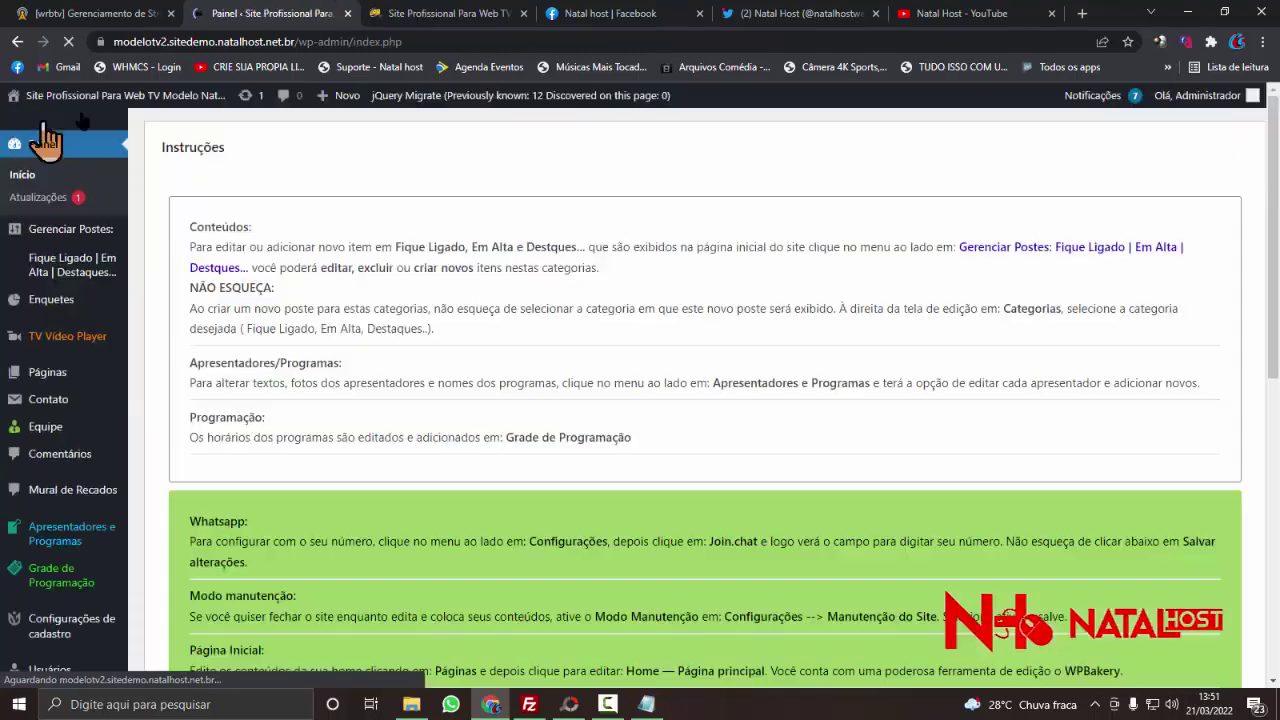
{"action": "left_click", "coordinate": [484, 16]}
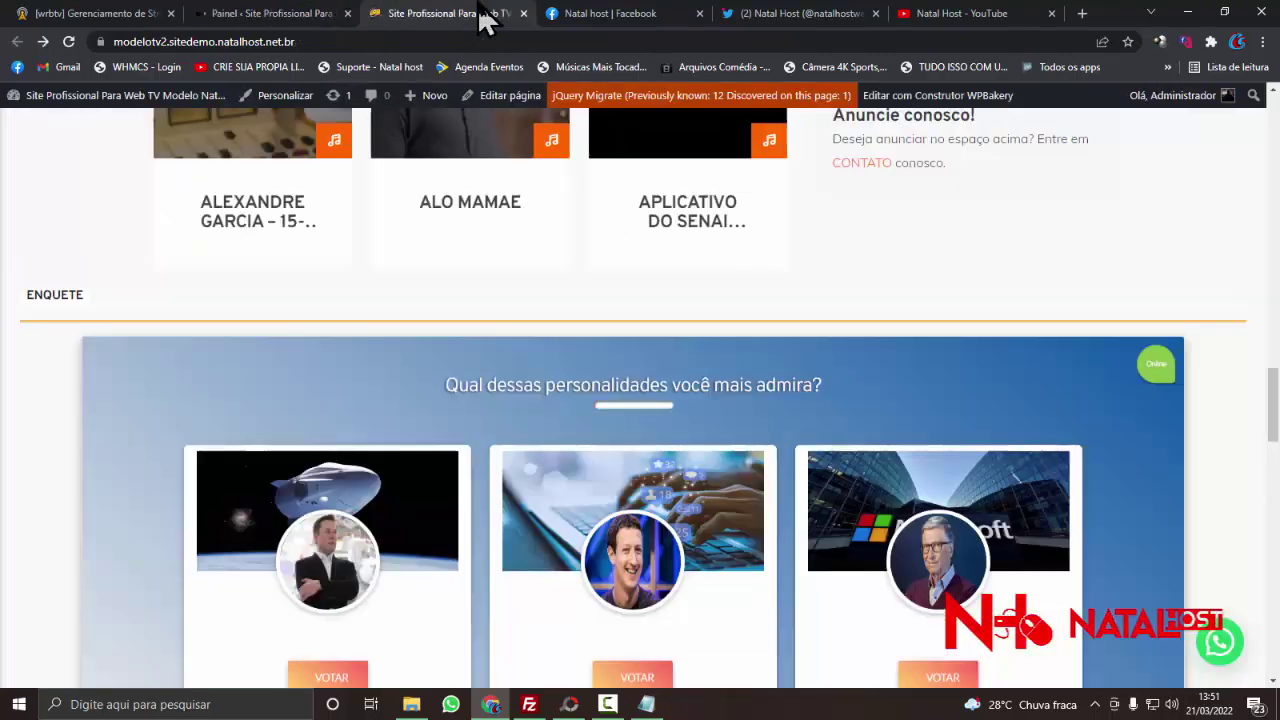
{"action": "scroll", "coordinate": [1060, 388], "scroll_direction": "up", "scroll_amount": 5}
{"action": "scroll", "coordinate": [960, 332], "scroll_direction": "up", "scroll_amount": 3}
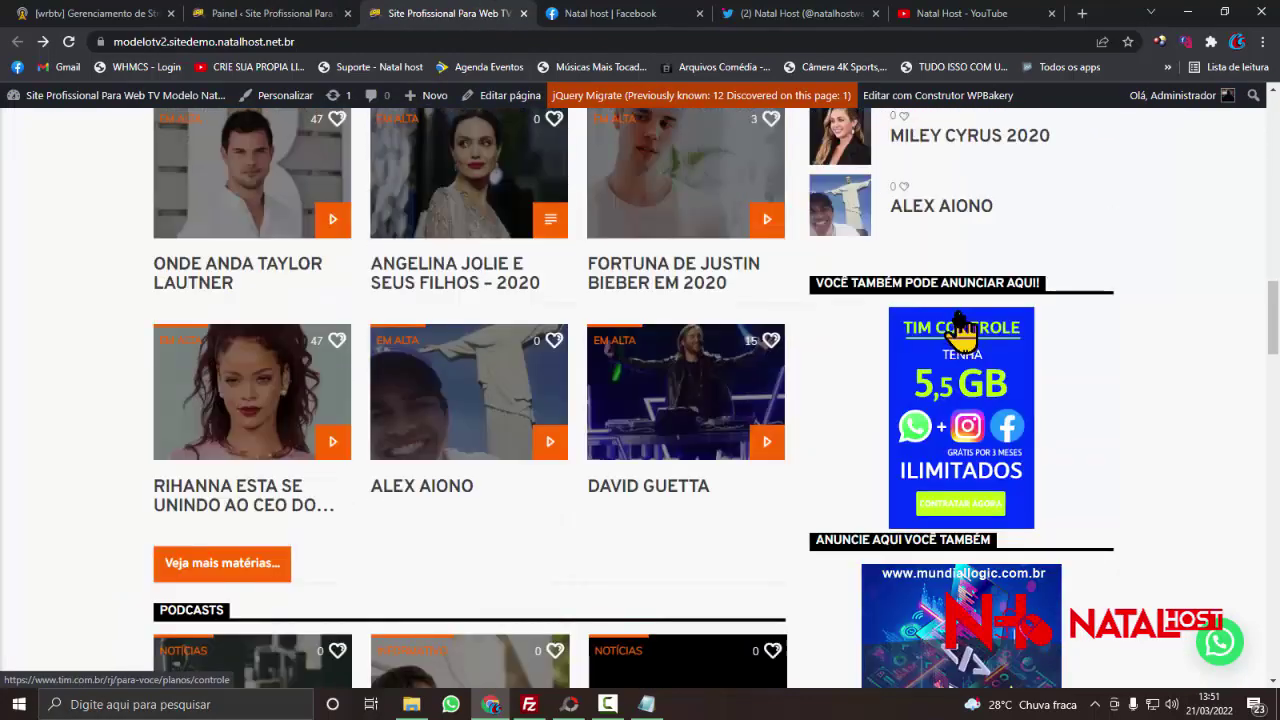
{"action": "scroll", "coordinate": [962, 331], "scroll_direction": "down", "scroll_amount": 3}
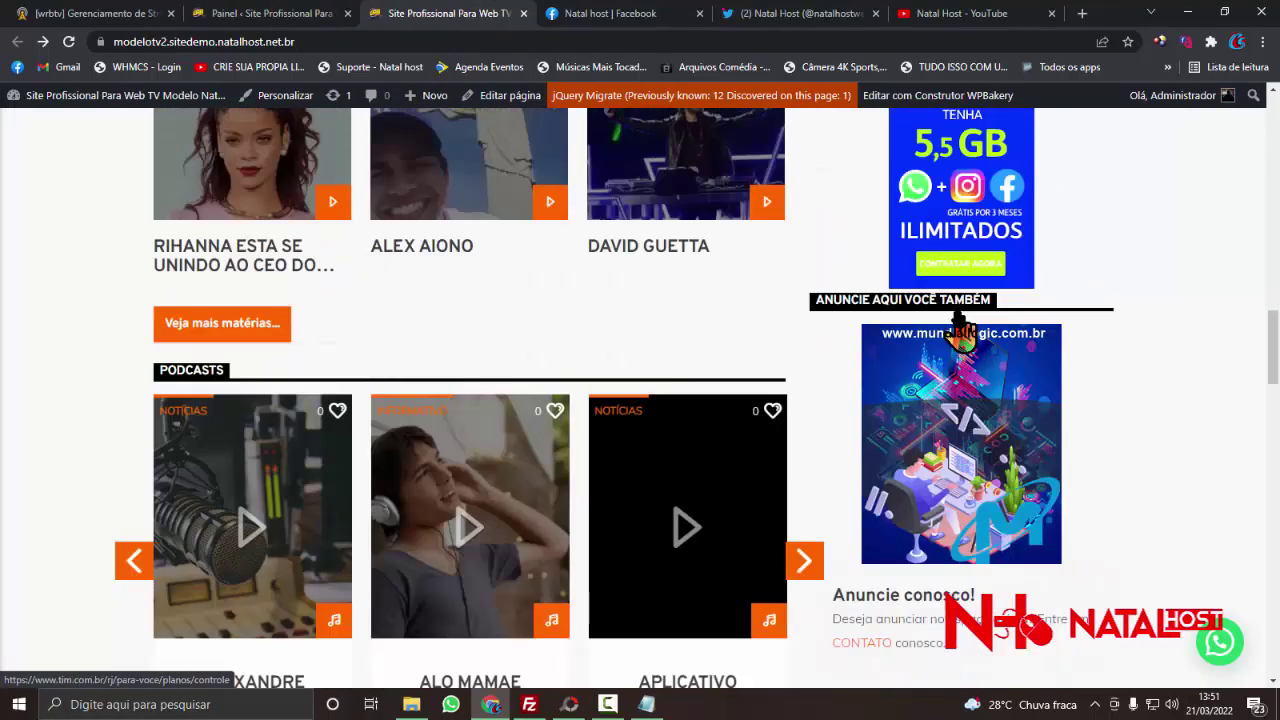
- Open Banners Laterais > Todos os Banners to list the Mundial Logic and Anuncie banners
{"action": "left_click", "coordinate": [270, 14]}
{"action": "scroll", "coordinate": [60, 390], "scroll_direction": "down", "scroll_amount": 2}
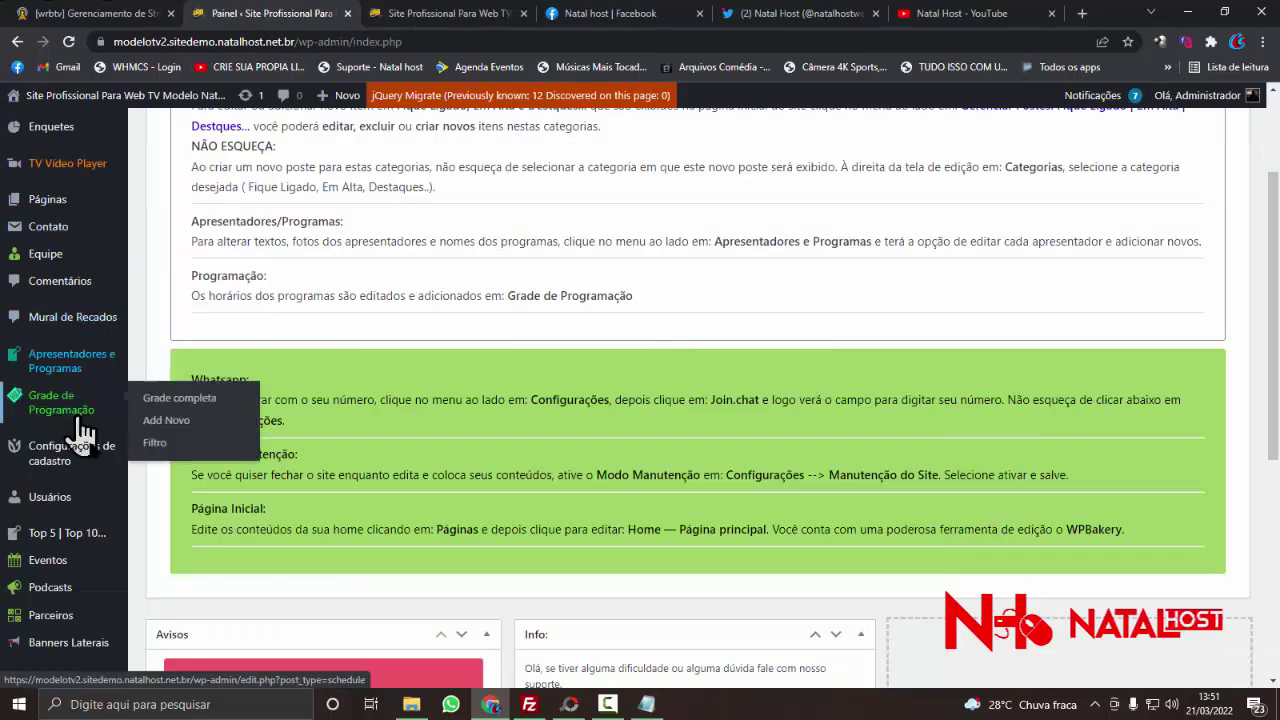
{"action": "mouse_move", "coordinate": [113, 548]}
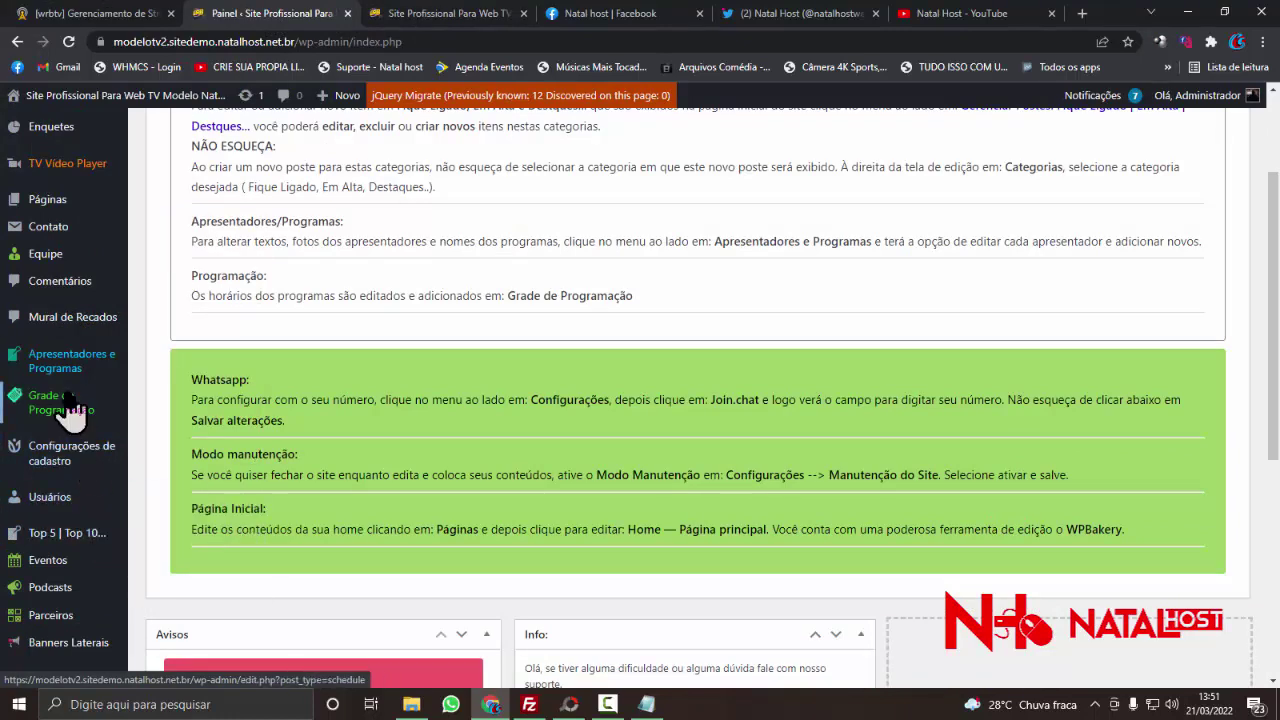
{"action": "scroll", "coordinate": [62, 408], "scroll_direction": "down", "scroll_amount": 3}
{"action": "mouse_move", "coordinate": [90, 470]}
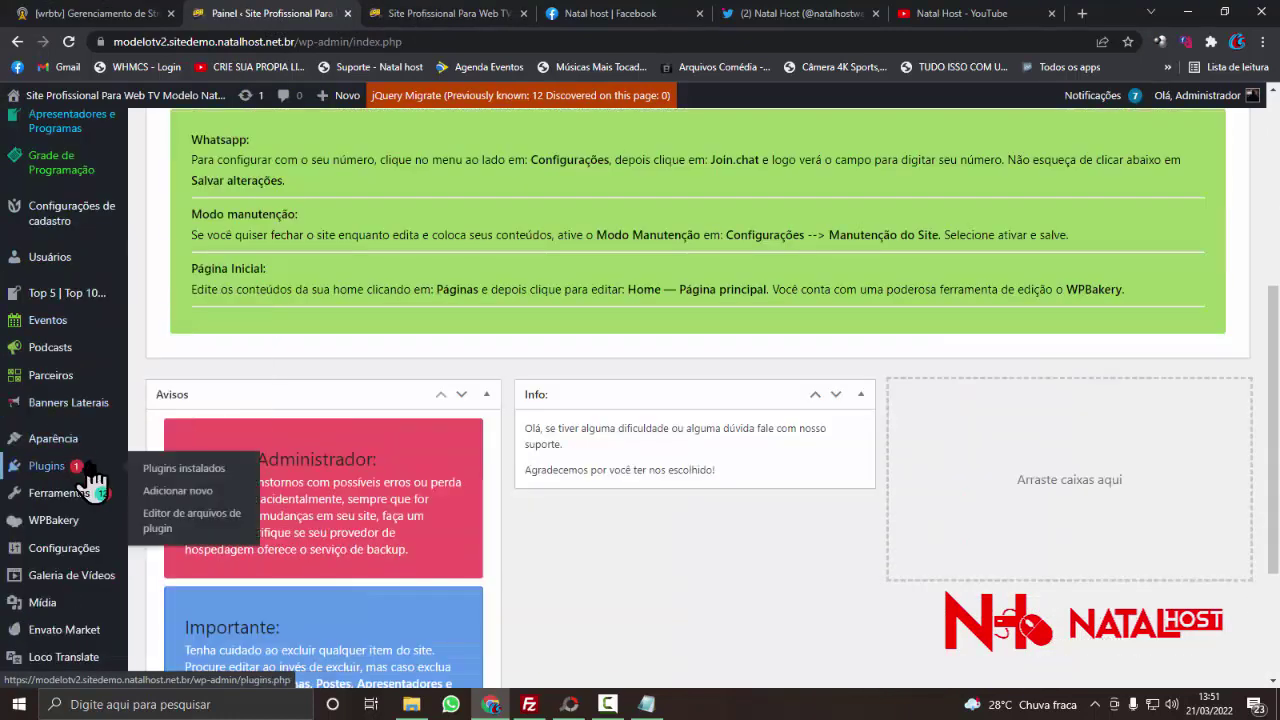
{"action": "left_click", "coordinate": [73, 418]}
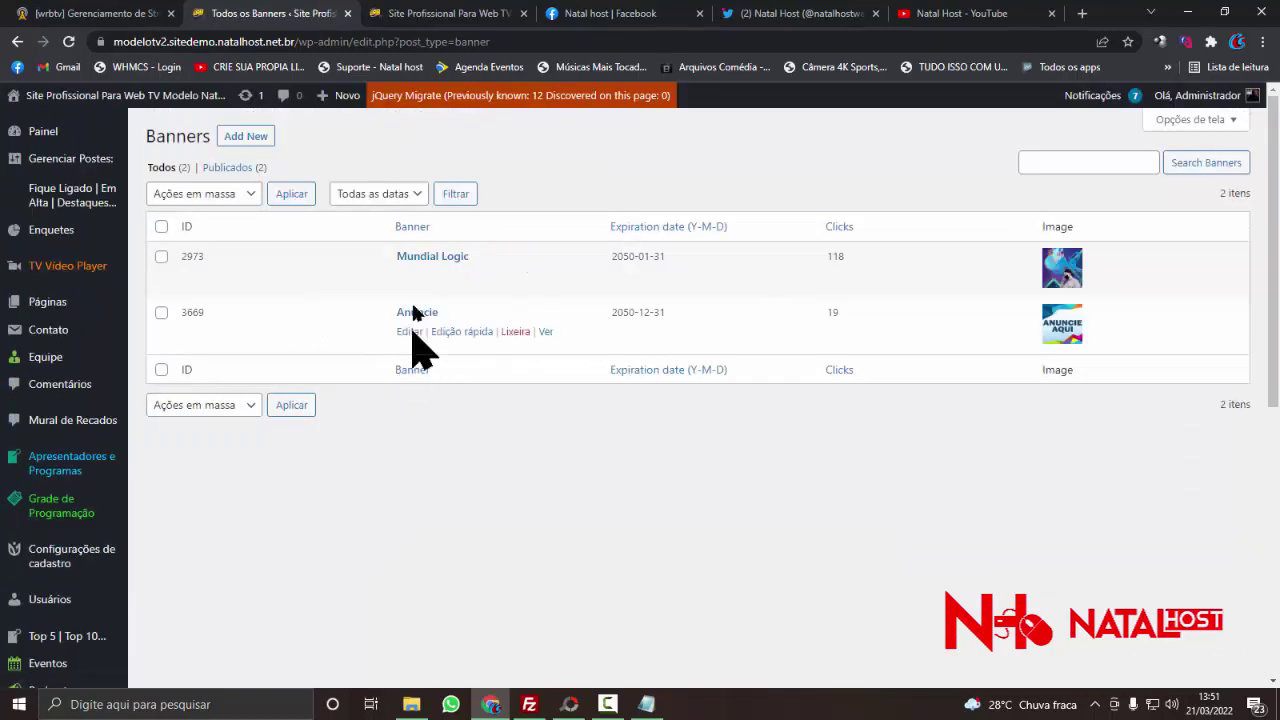
- Open the Mundial Logic banner for editing and translate the page into Portuguese
{"action": "left_click", "coordinate": [409, 276]}
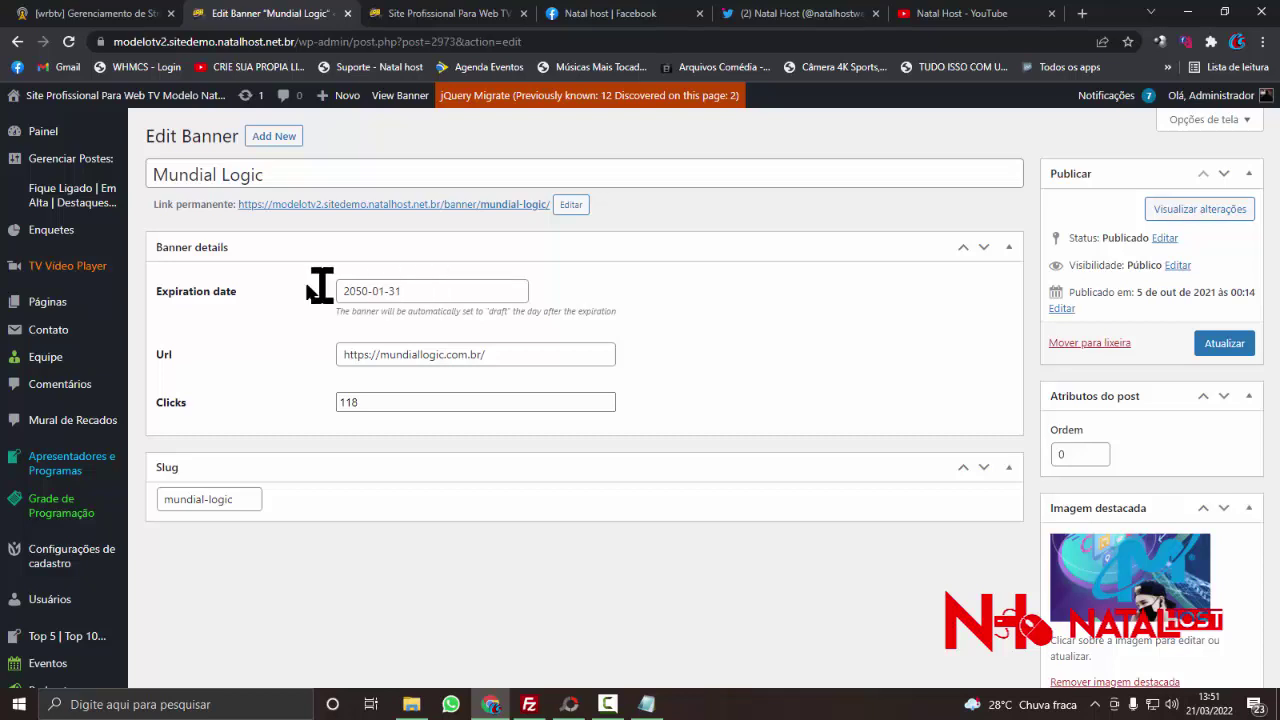
{"action": "right_click", "coordinate": [245, 294]}
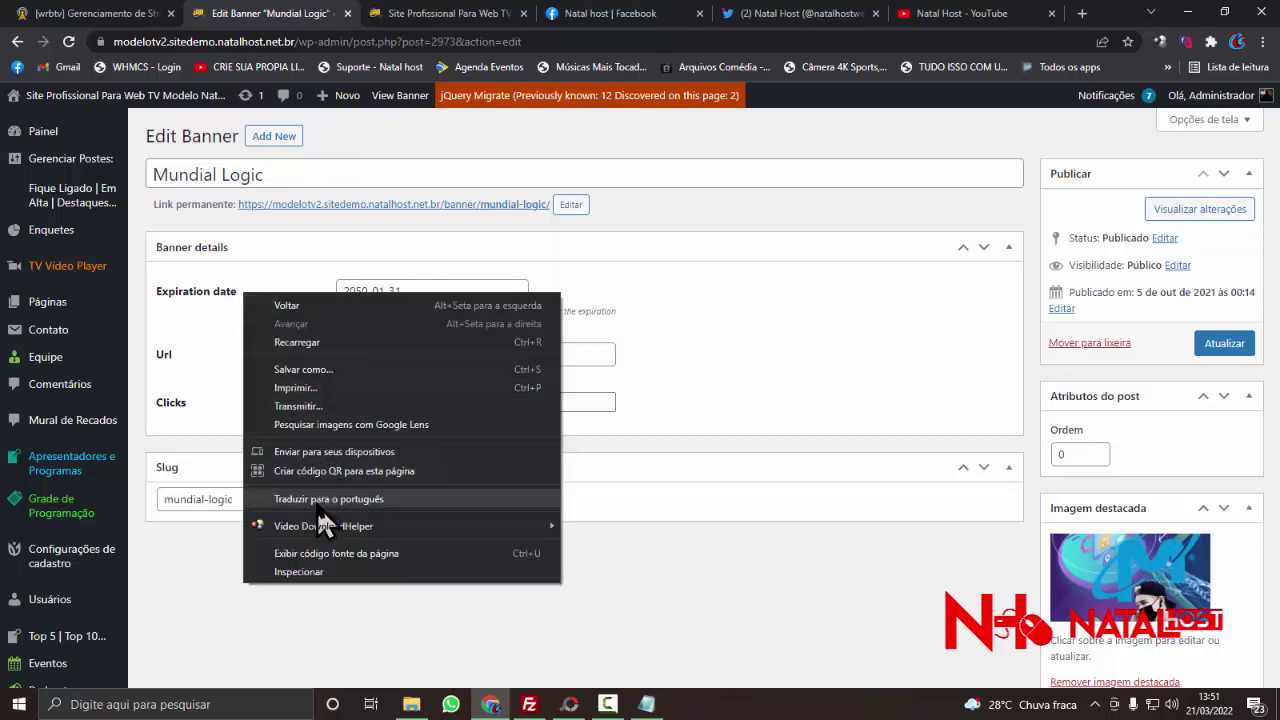
{"action": "left_click", "coordinate": [326, 499]}
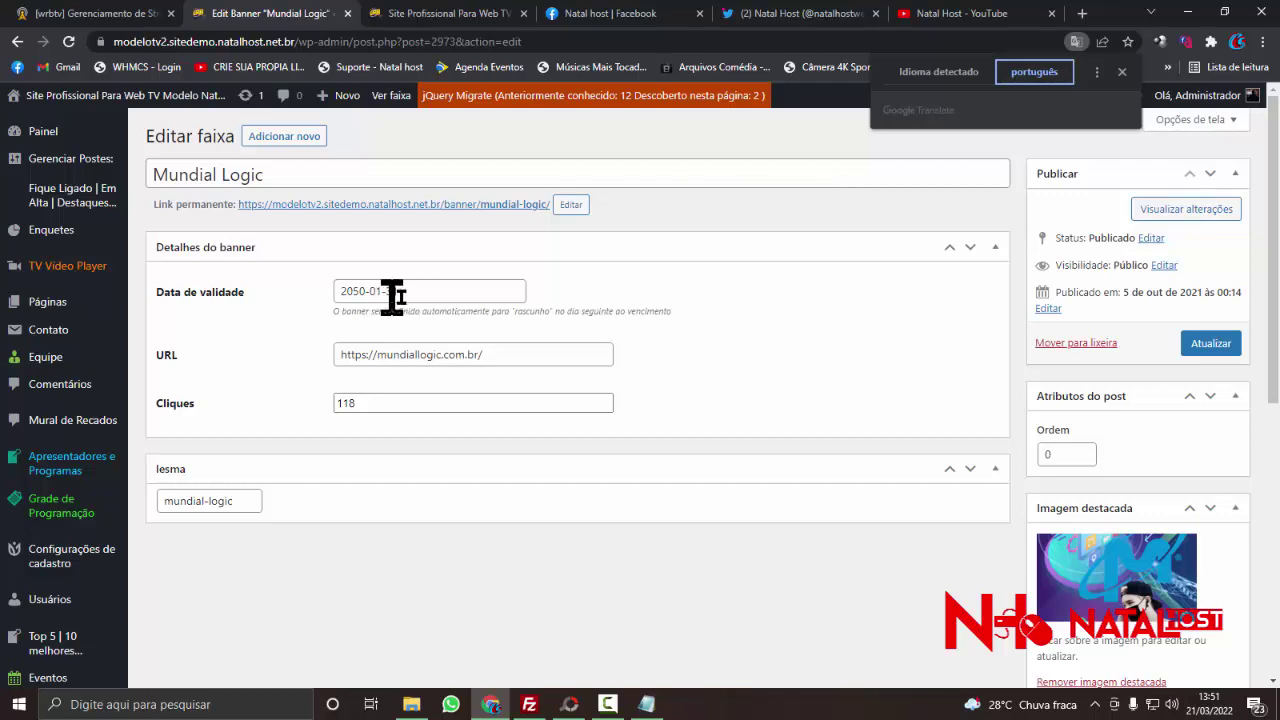
- Check the expiration date, leaving it unchanged, and select the banner's current link address
{"action": "left_click_drag", "start_coordinate": [395, 292], "coordinate": [330, 288]}
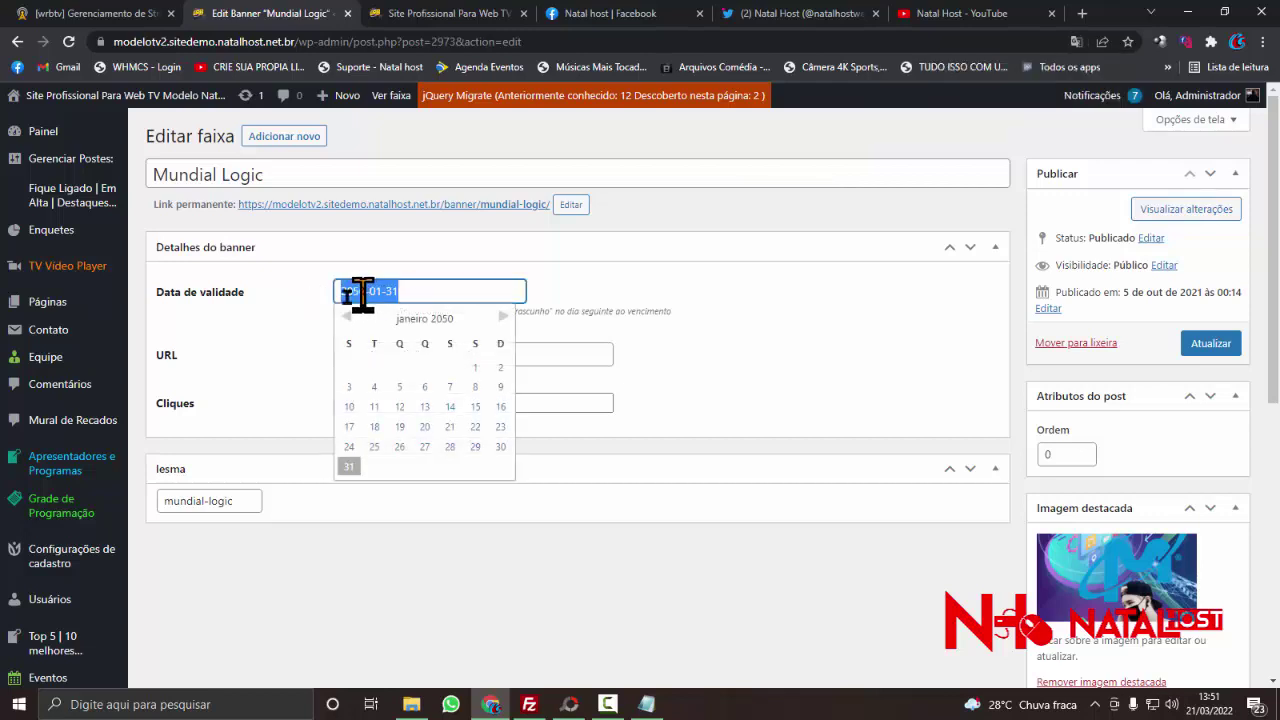
{"action": "left_click", "coordinate": [265, 303]}
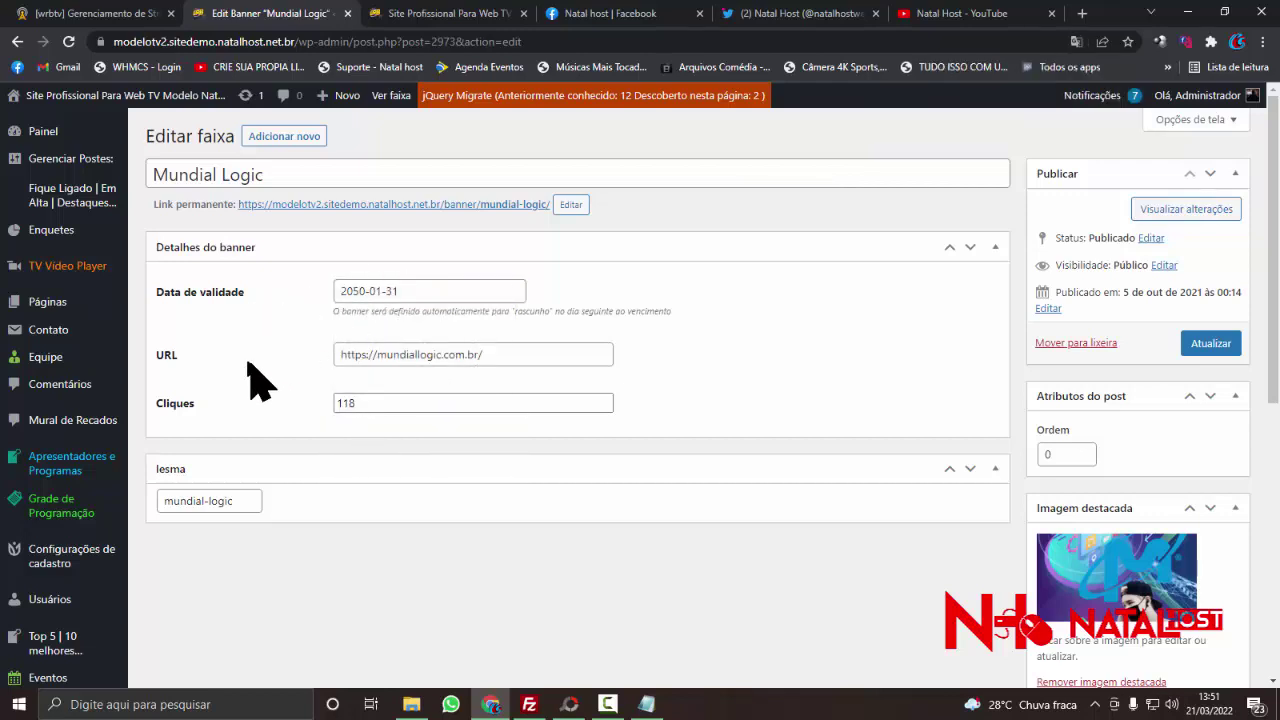
{"action": "left_click", "coordinate": [458, 288]}
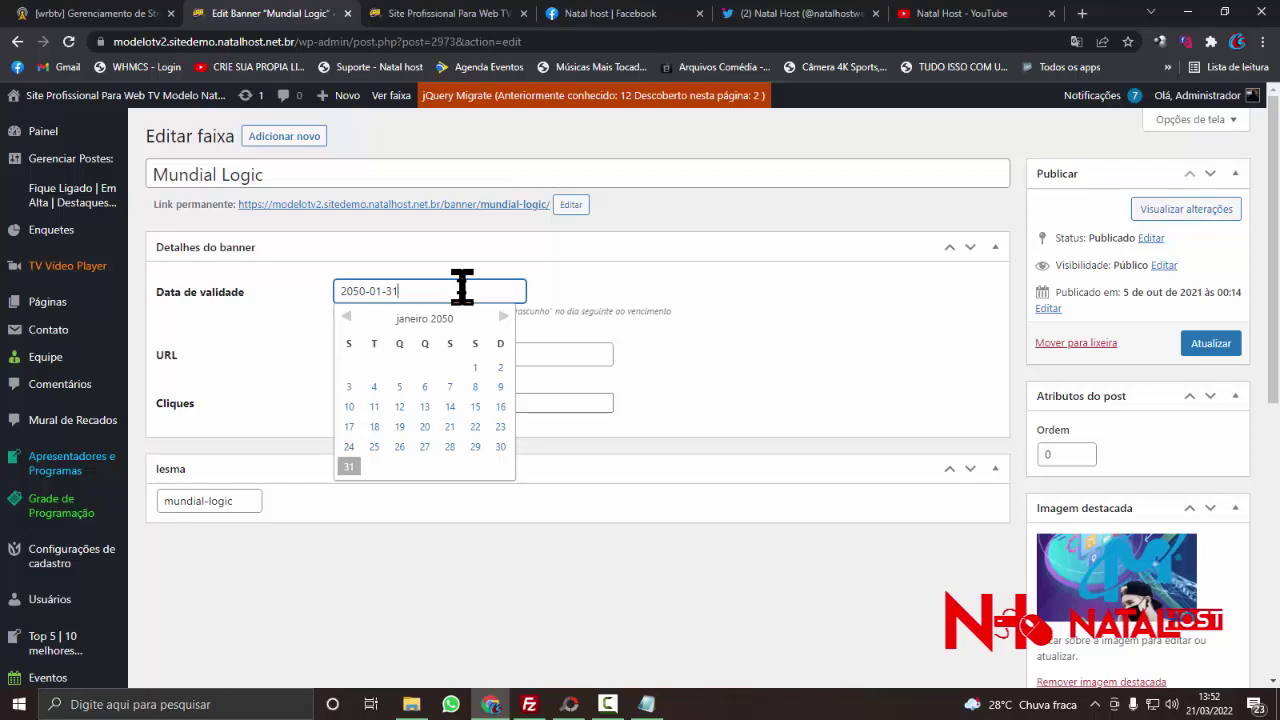
{"action": "left_click_drag", "start_coordinate": [461, 288], "coordinate": [323, 300]}
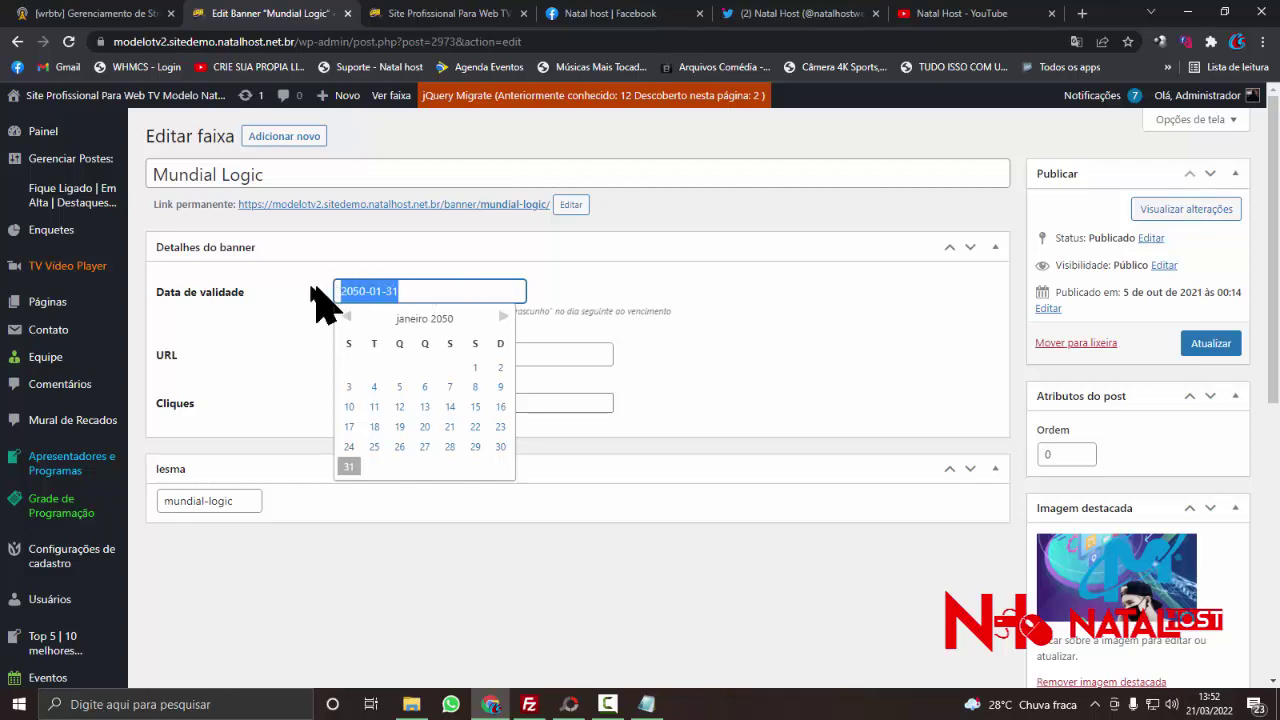
{"action": "left_click", "coordinate": [270, 320]}
{"action": "triple_click", "coordinate": [409, 357]}
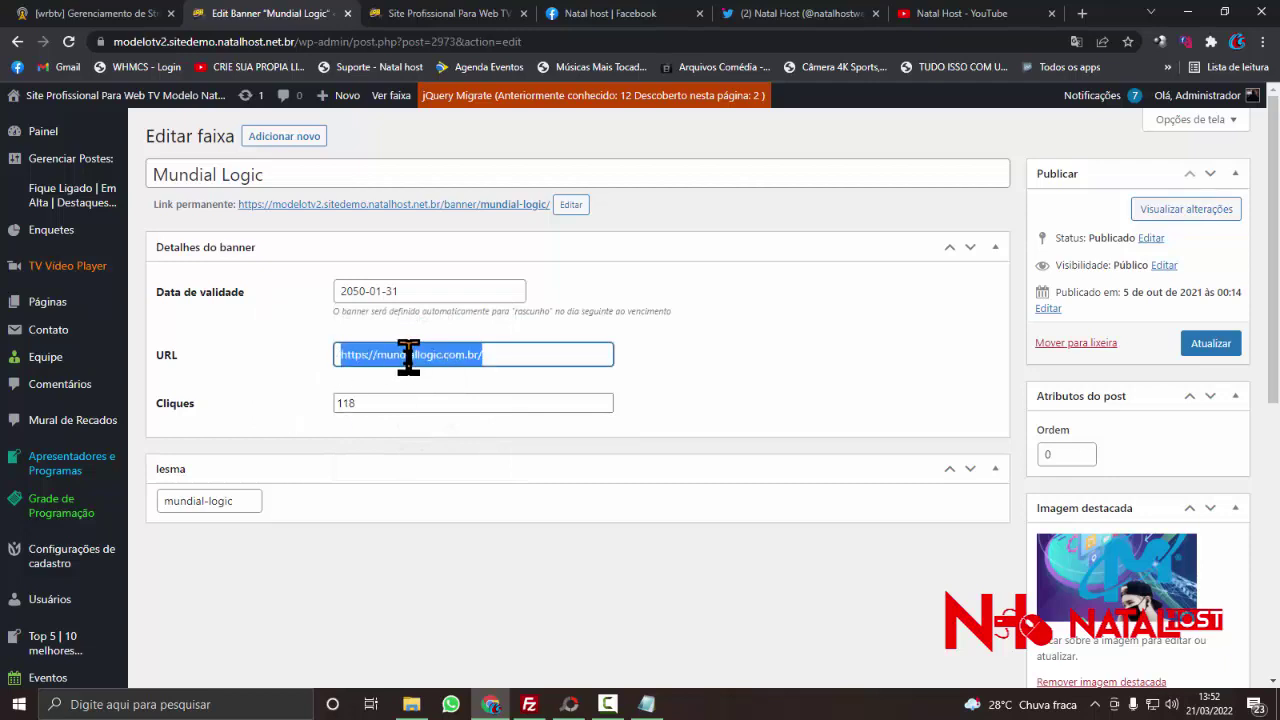
- Copy the Natal host Facebook page address from its browser tab
{"action": "left_click", "coordinate": [602, 18]}
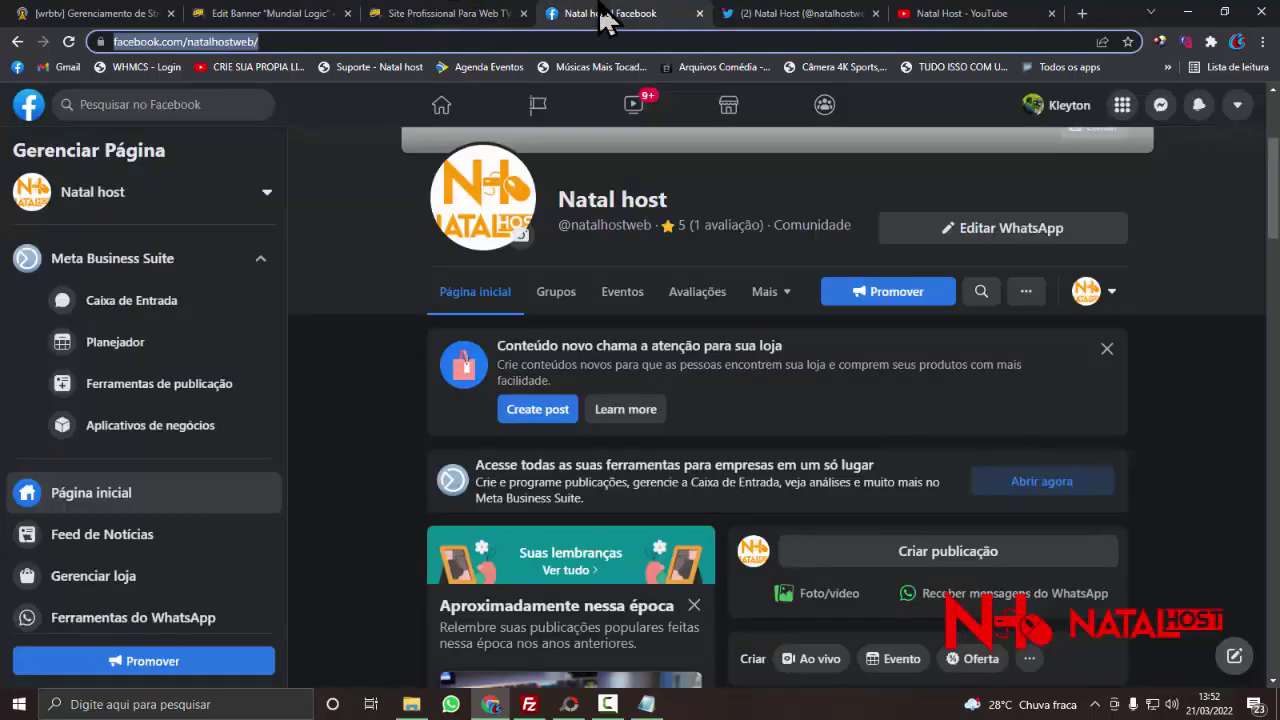
{"action": "scroll", "coordinate": [338, 180], "scroll_direction": "up", "scroll_amount": 3}
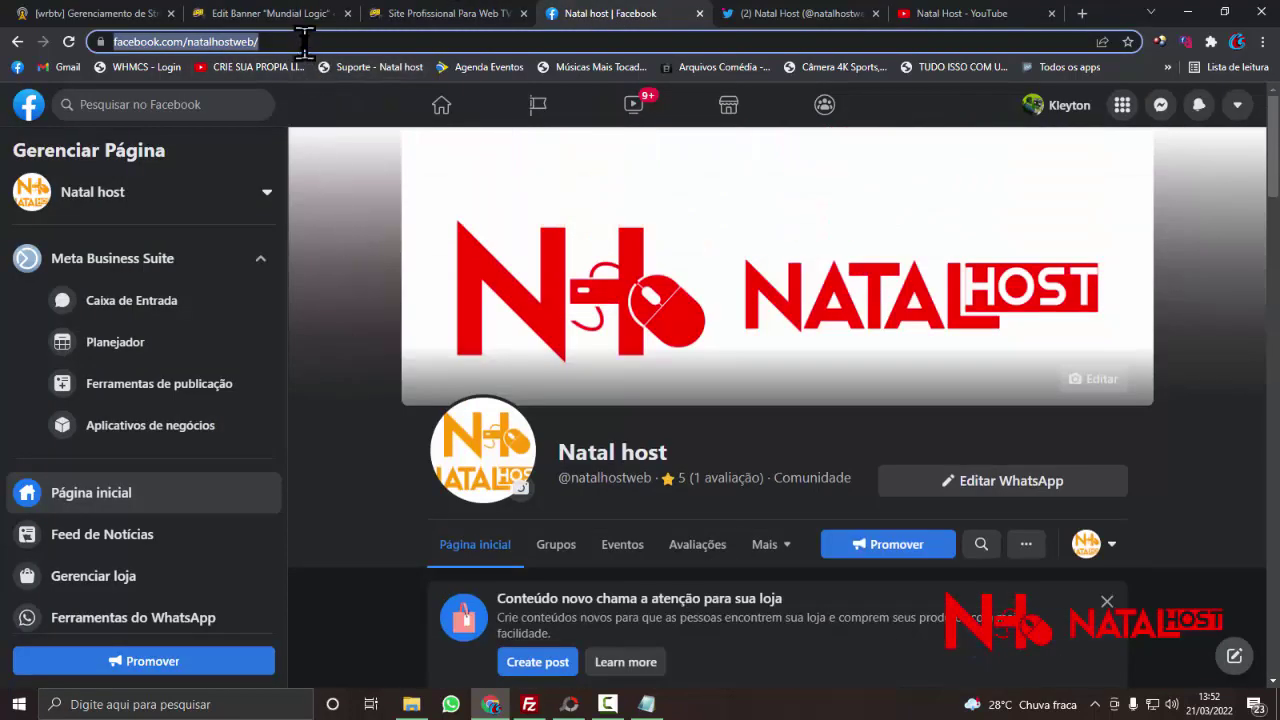
{"action": "right_click", "coordinate": [305, 45]}
{"action": "left_click", "coordinate": [345, 155]}
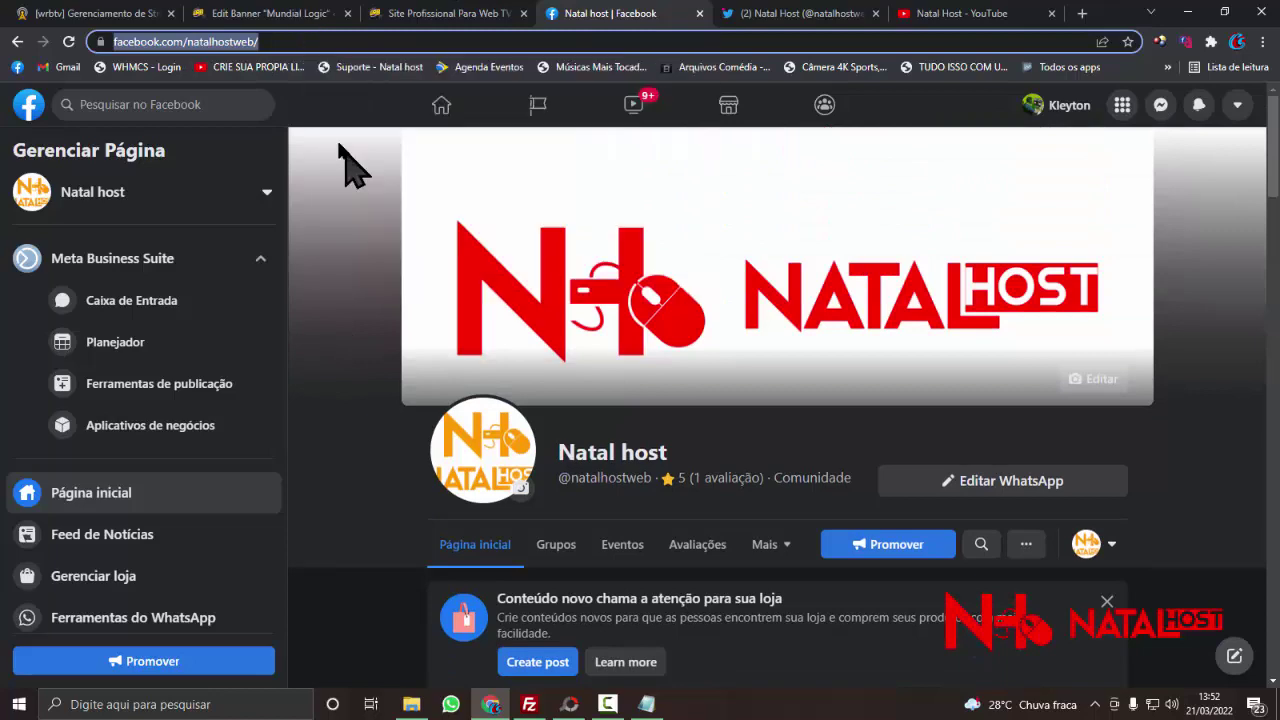
{"action": "left_click", "coordinate": [300, 14]}
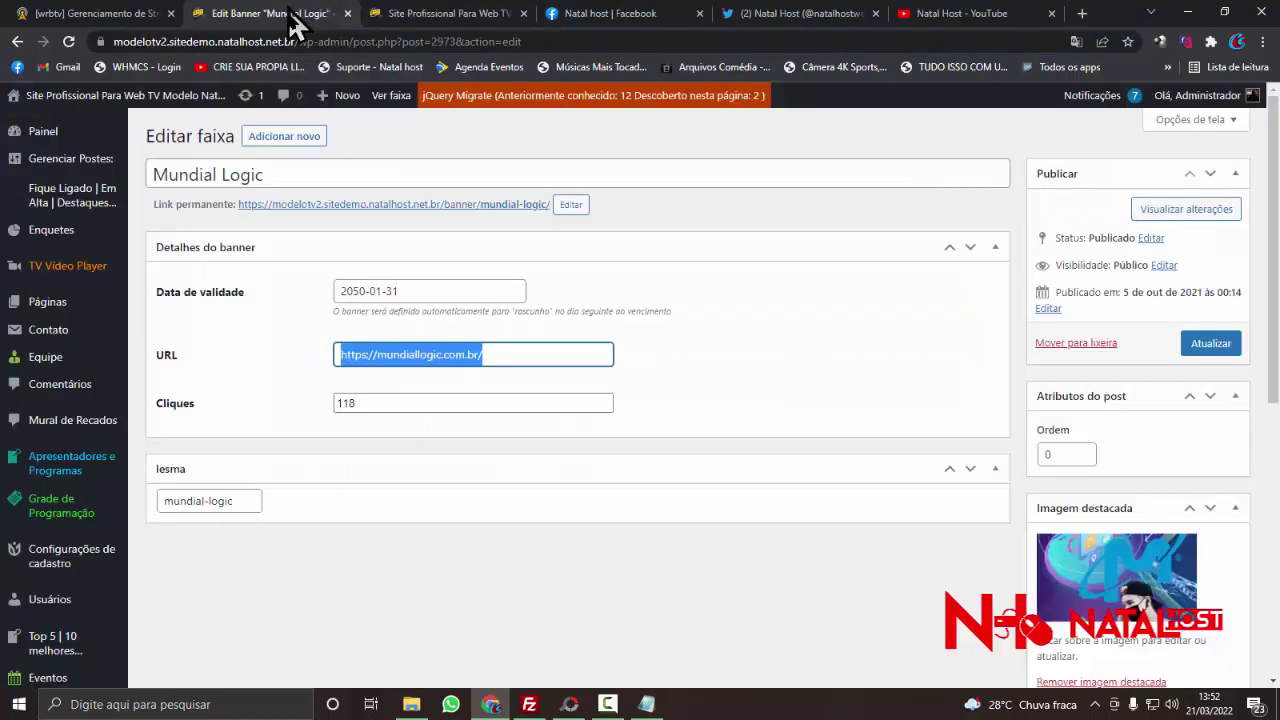
{"action": "right_click", "coordinate": [398, 358]}
{"action": "left_click", "coordinate": [425, 431]}
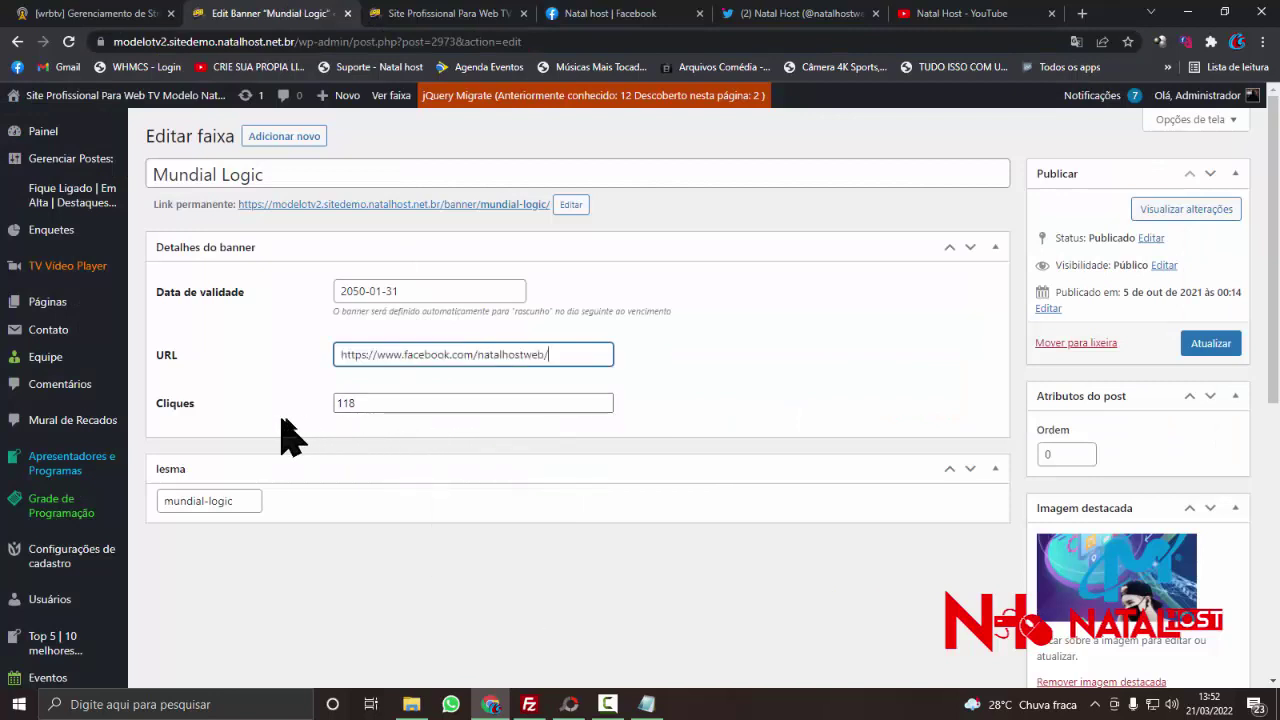
- Clear the banner's click count of 118
{"action": "left_click_drag", "start_coordinate": [409, 403], "coordinate": [257, 409]}
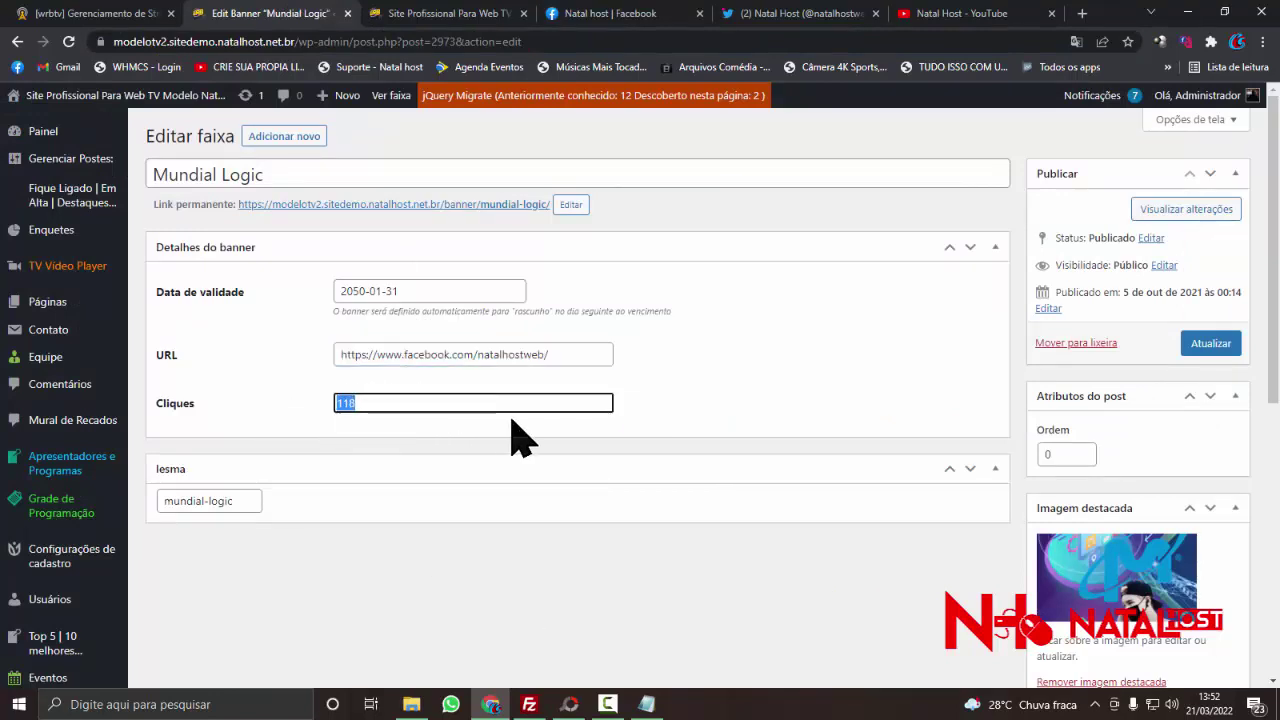
{"action": "left_click", "coordinate": [381, 403]}
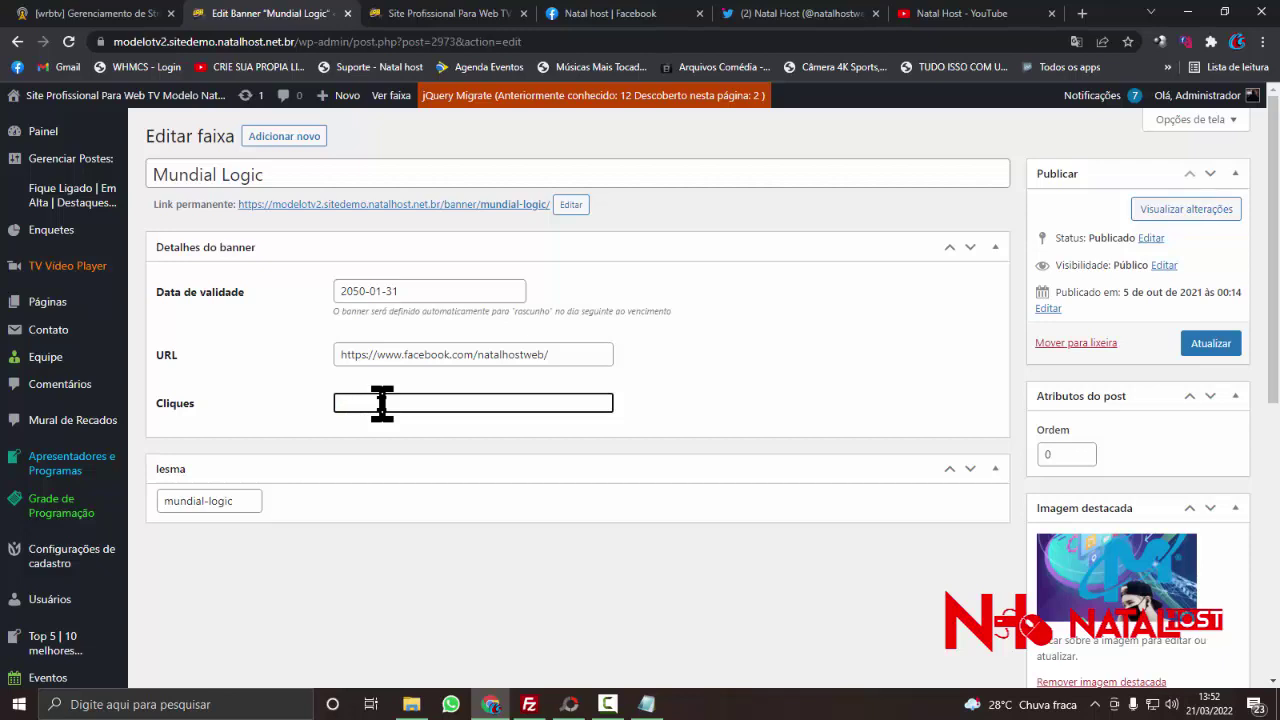
{"action": "left_click", "coordinate": [294, 428]}
{"action": "left_click", "coordinate": [371, 405]}
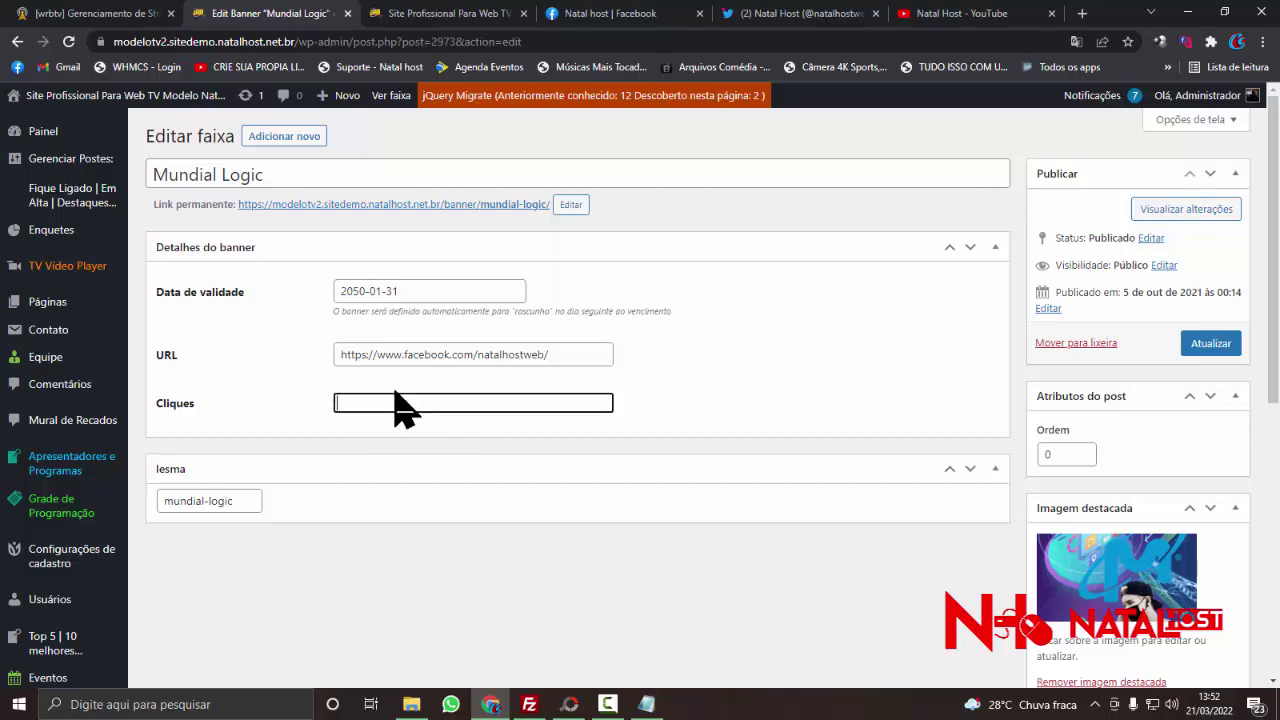
- Set the banner's slug to Natal-host and collapse the slug box
{"action": "scroll", "coordinate": [320, 495], "scroll_direction": "down", "scroll_amount": 1}
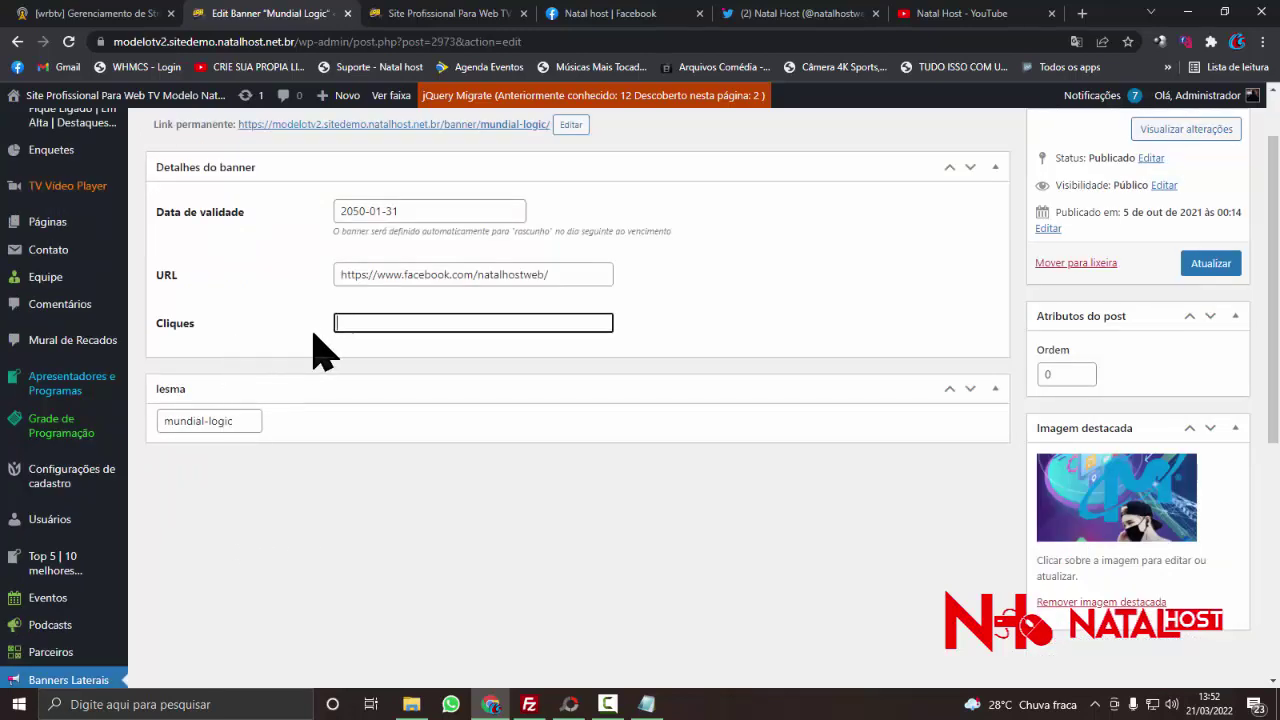
{"action": "left_click", "coordinate": [243, 424]}
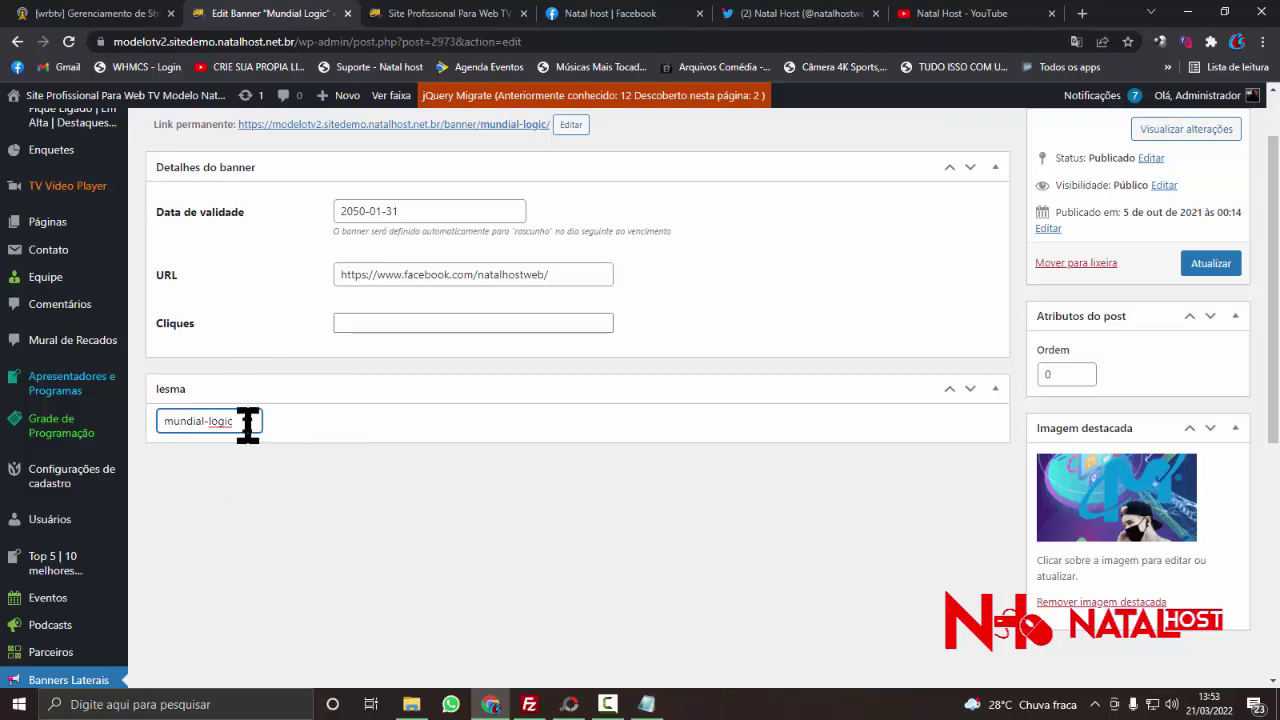
{"action": "type", "text": "Natal-host"}
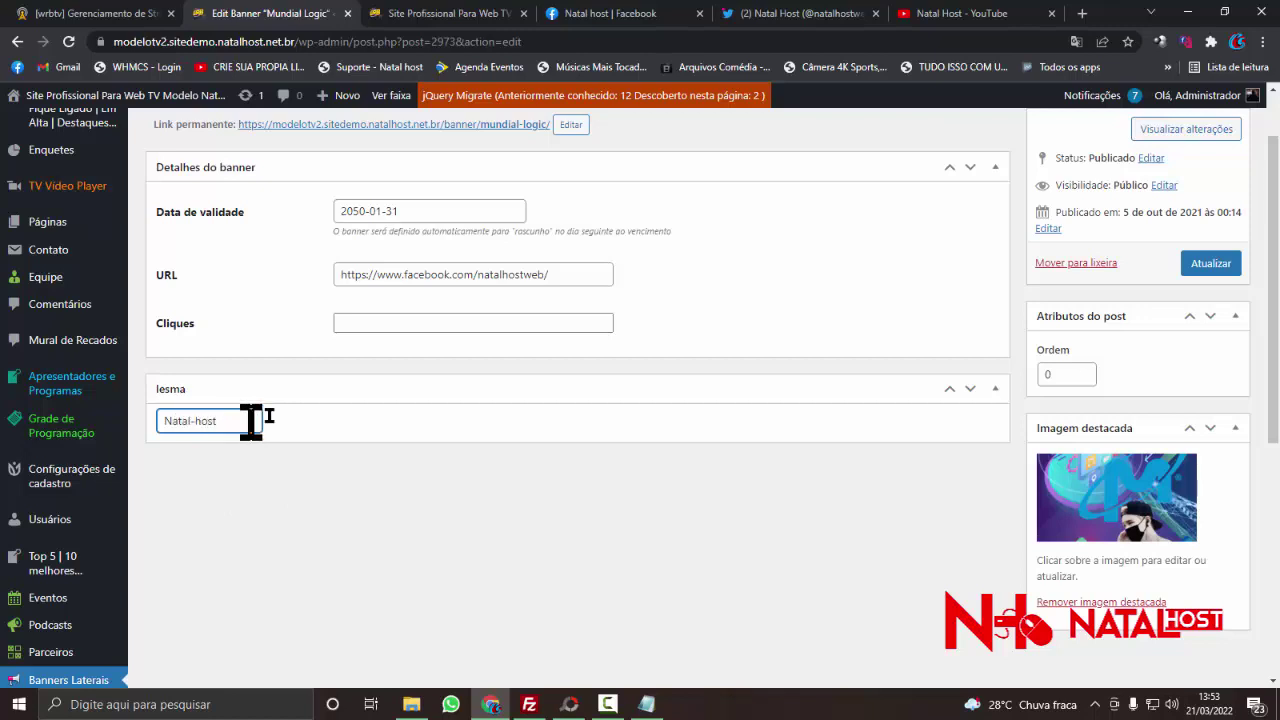
{"action": "left_click", "coordinate": [366, 398]}
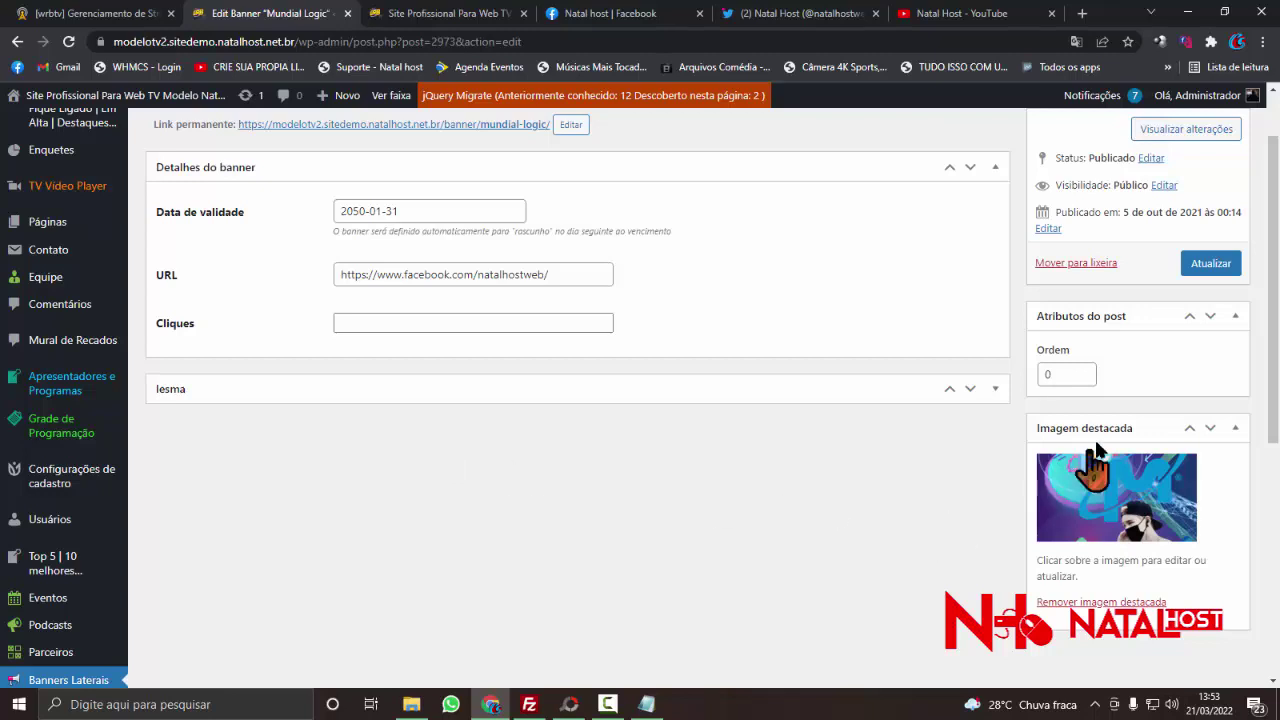
{"action": "scroll", "coordinate": [1095, 455], "scroll_direction": "down", "scroll_amount": 1}
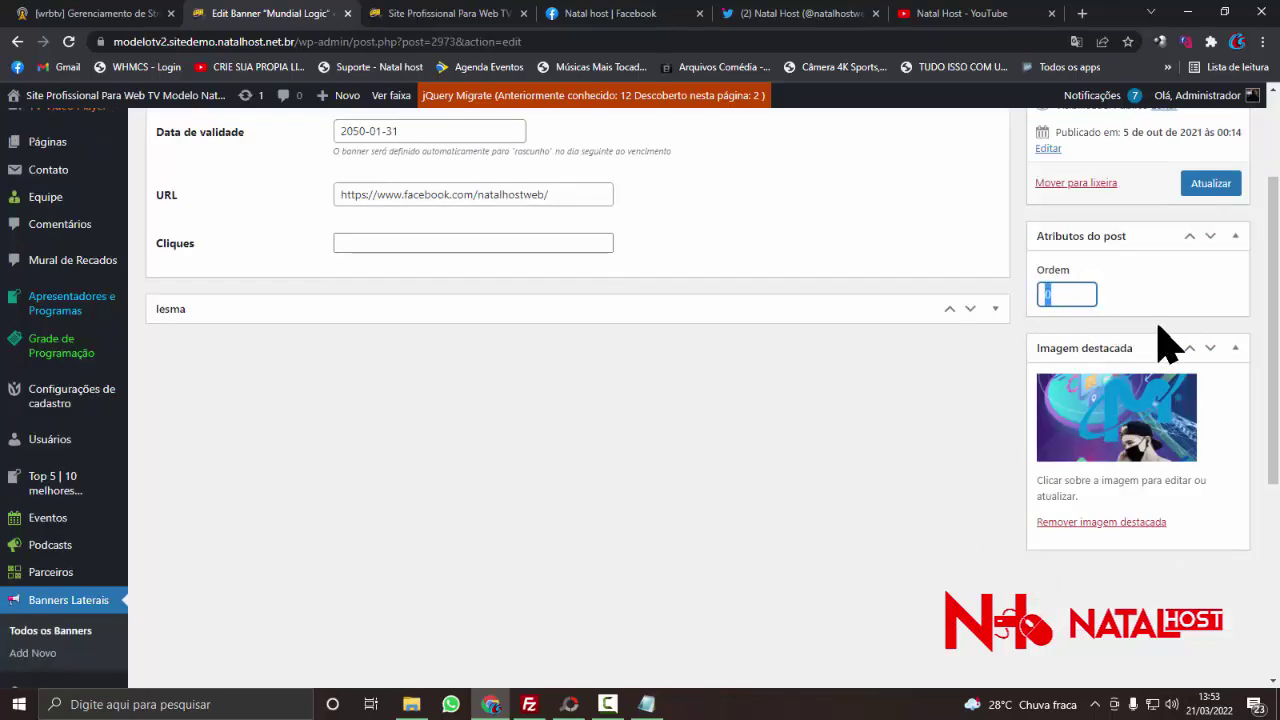
{"action": "scroll", "coordinate": [1140, 415], "scroll_direction": "down", "scroll_amount": 3}
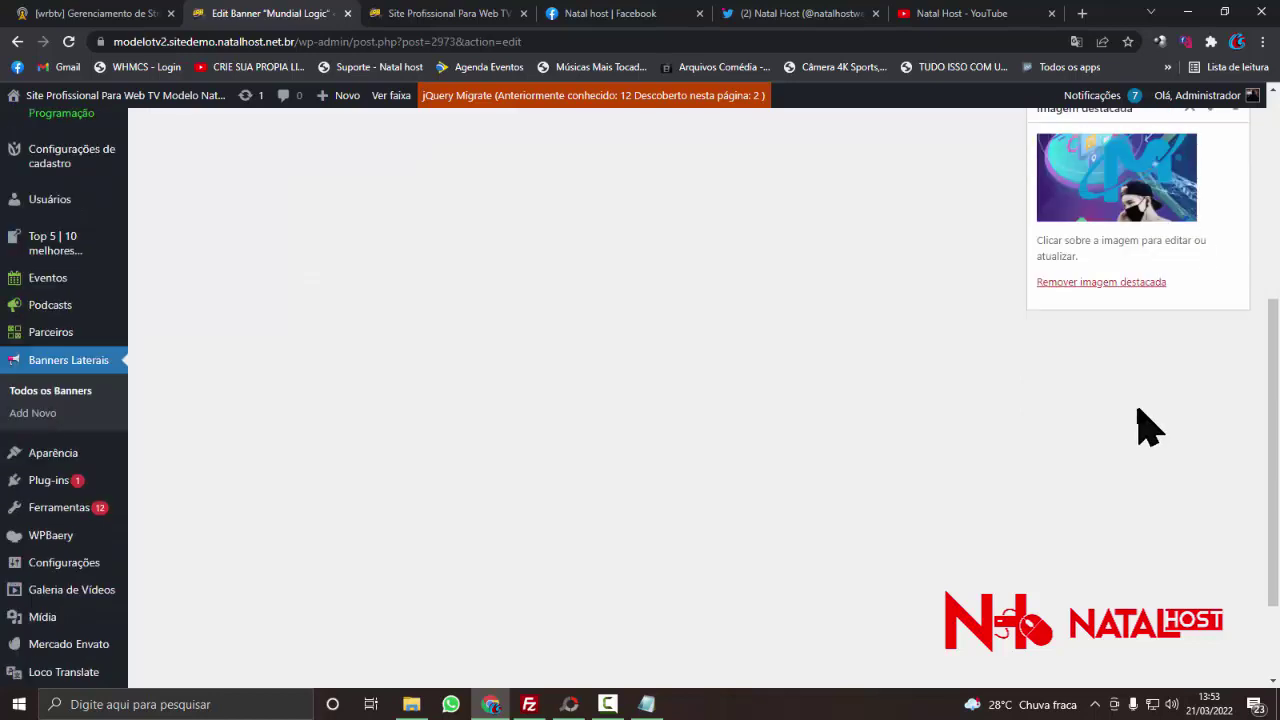
{"action": "scroll", "coordinate": [1137, 423], "scroll_direction": "up", "scroll_amount": 1}
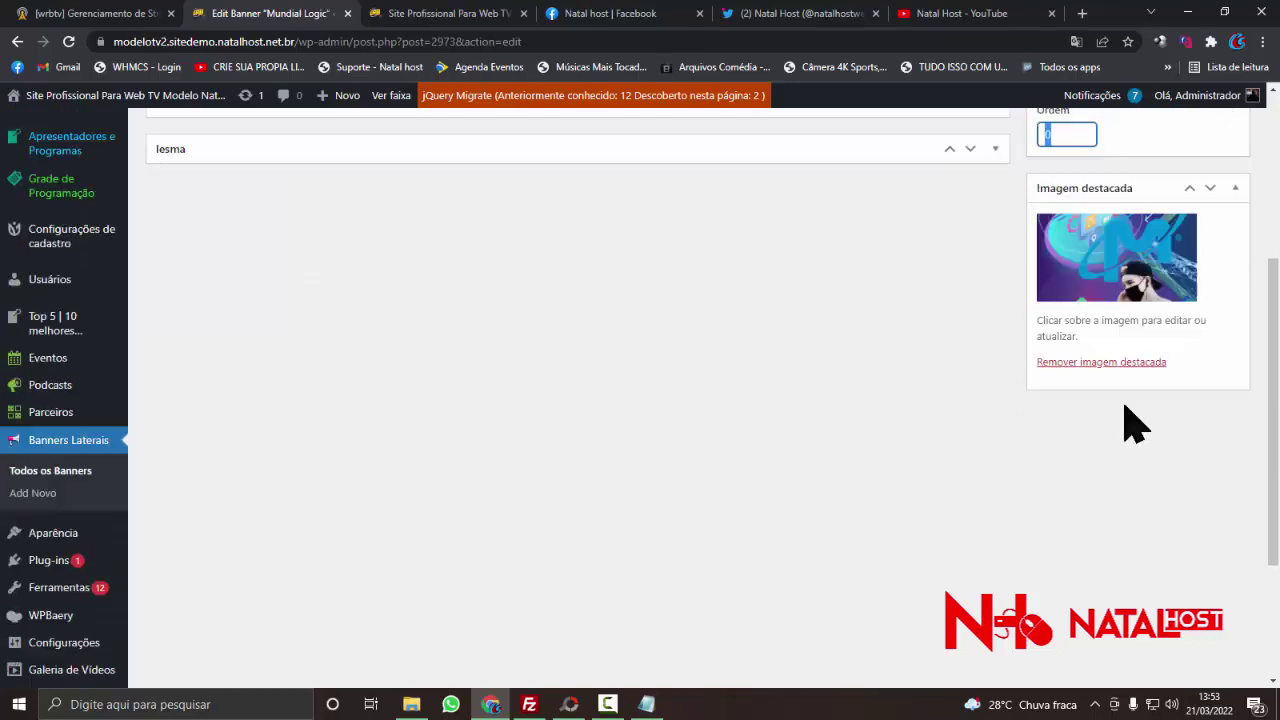
- Remove the banner's current featured image and start uploading a replacement file
{"action": "left_click", "coordinate": [1082, 363]}
{"action": "scroll", "coordinate": [1080, 378], "scroll_direction": "up", "scroll_amount": 2}
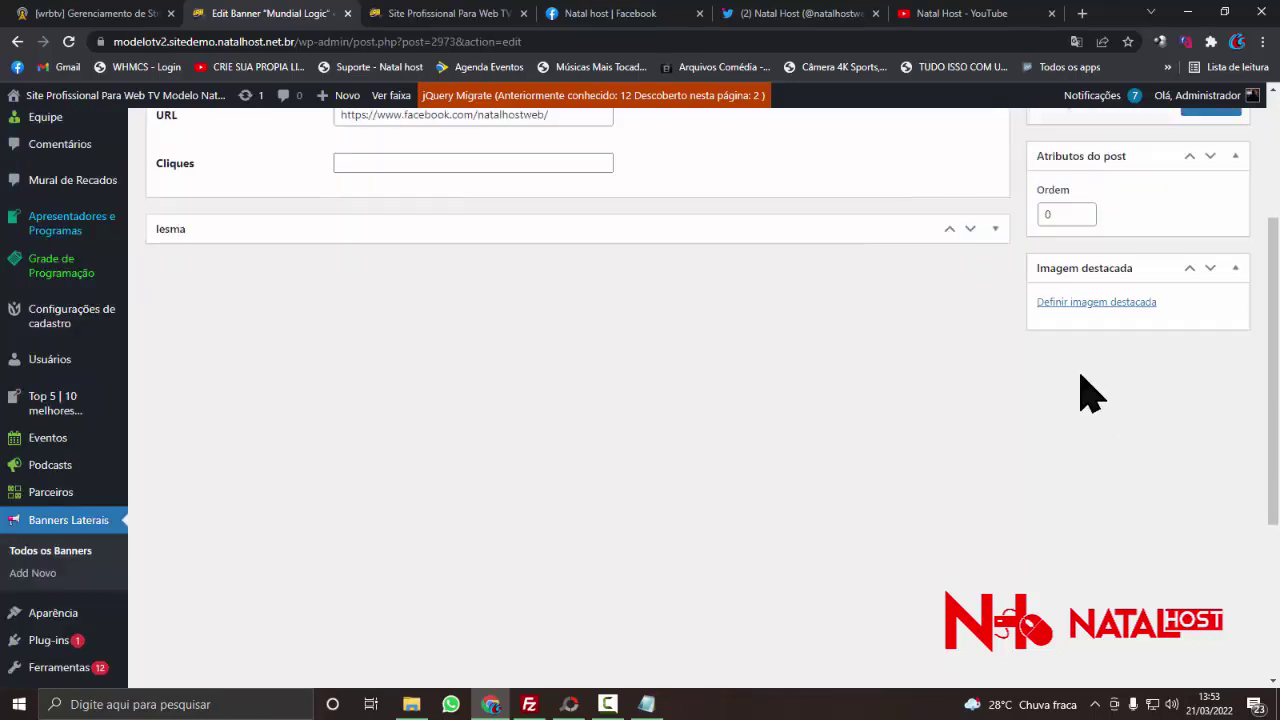
{"action": "left_click", "coordinate": [1070, 385]}
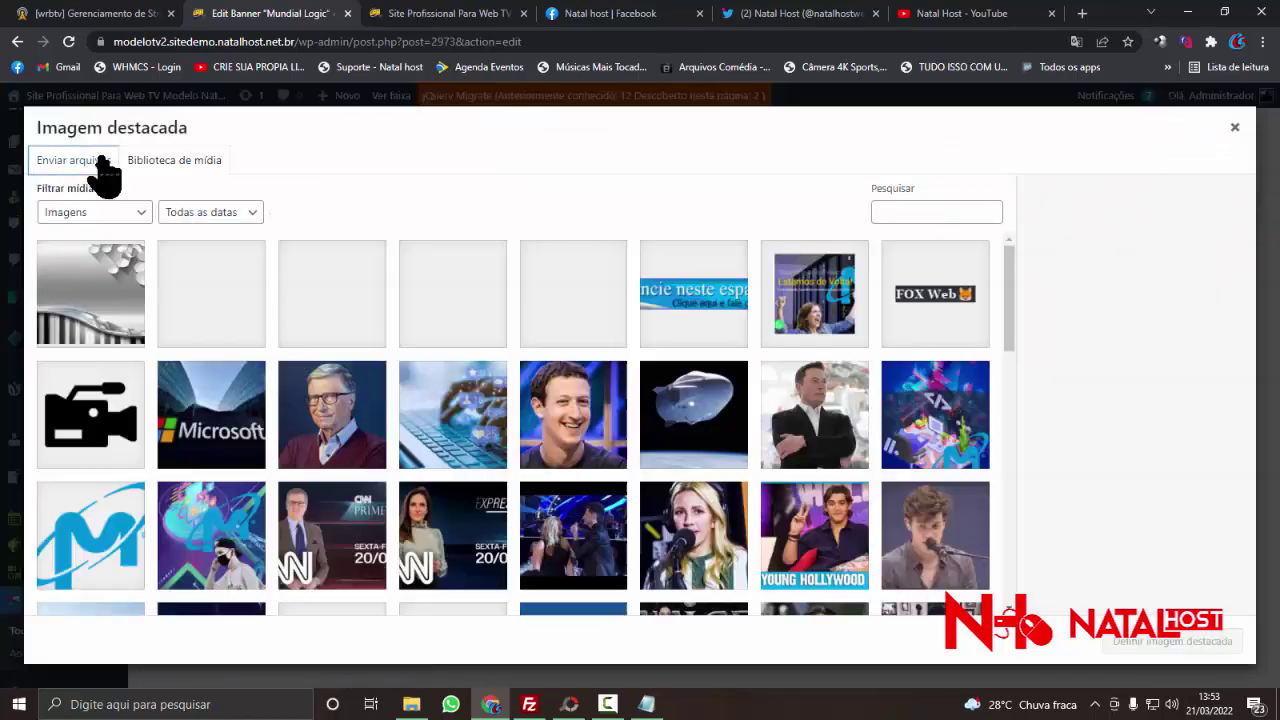
{"action": "left_click", "coordinate": [94, 160]}
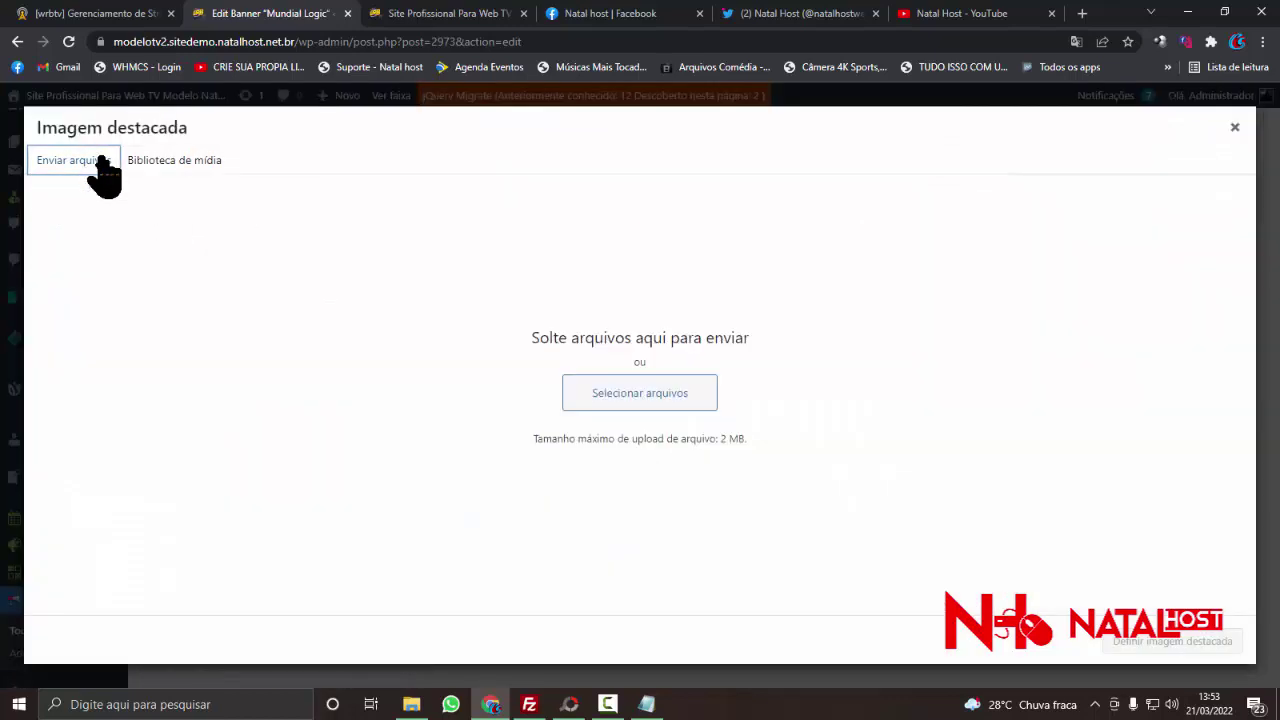
{"action": "left_click", "coordinate": [666, 394]}
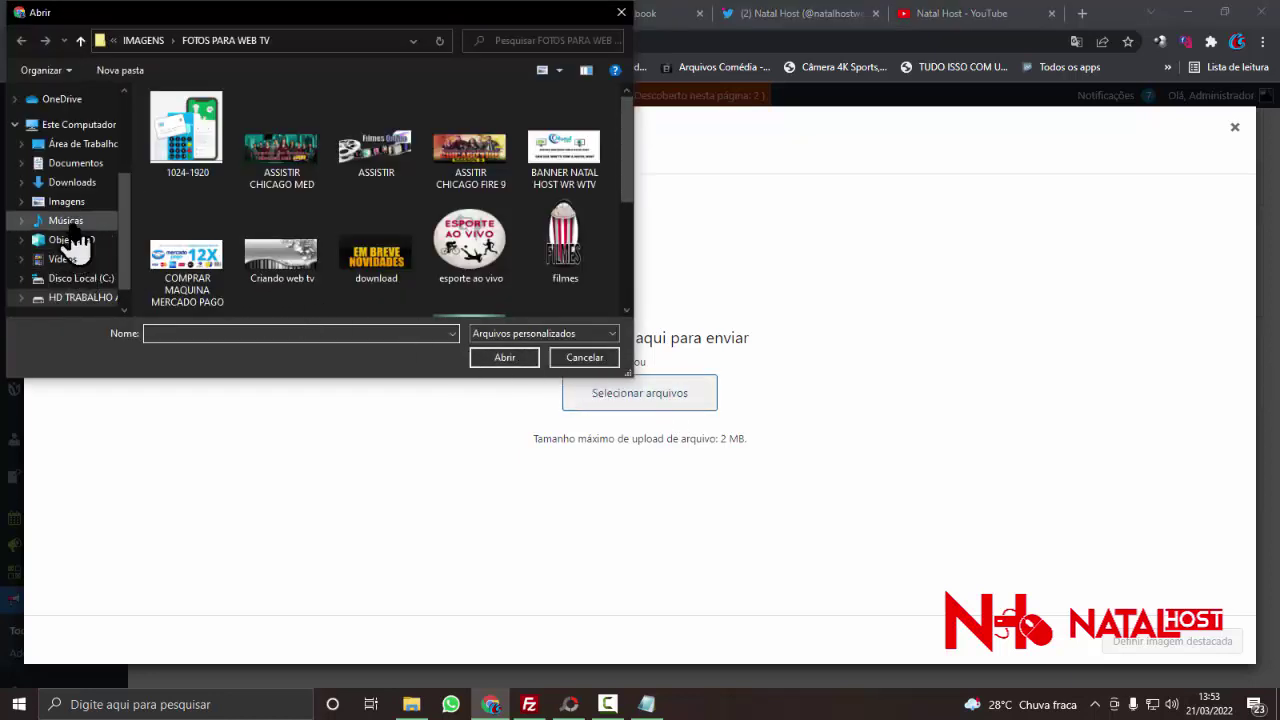
- Upload BANNER NATAL HOST 1 from the H: drive and set it as featured image
{"action": "left_click", "coordinate": [68, 201]}
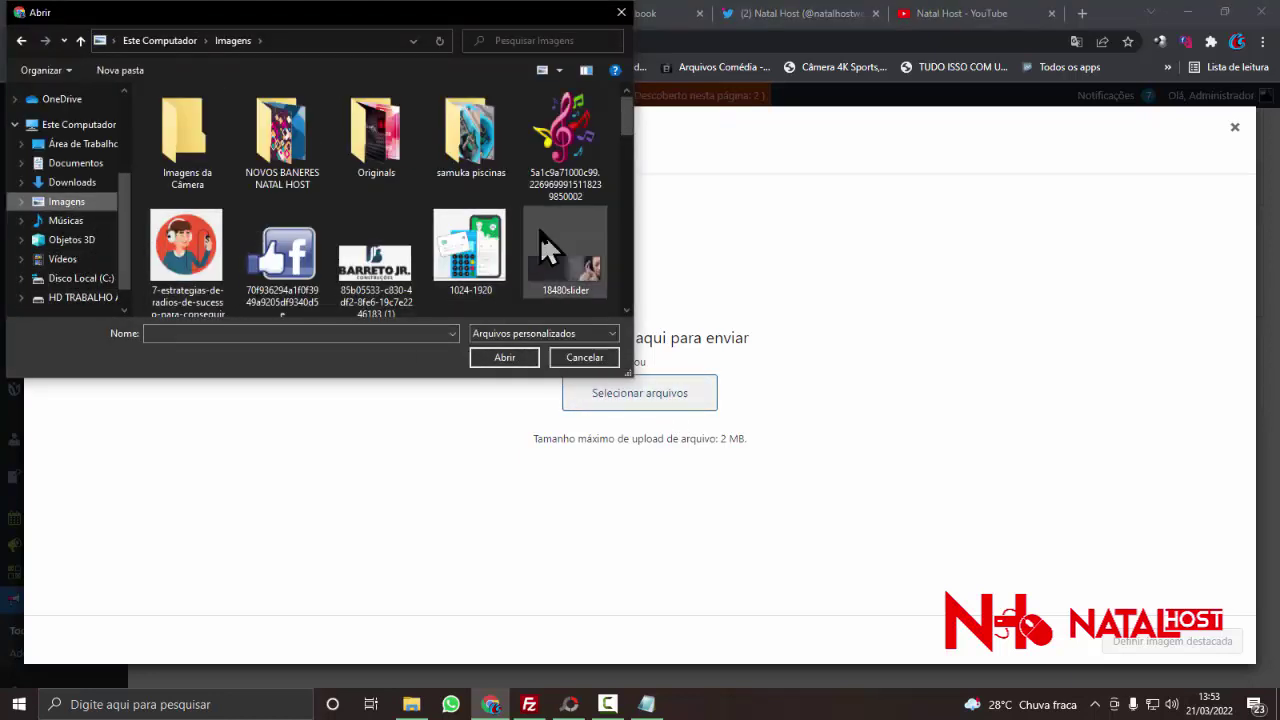
{"action": "scroll", "coordinate": [540, 232], "scroll_direction": "down", "scroll_amount": 2}
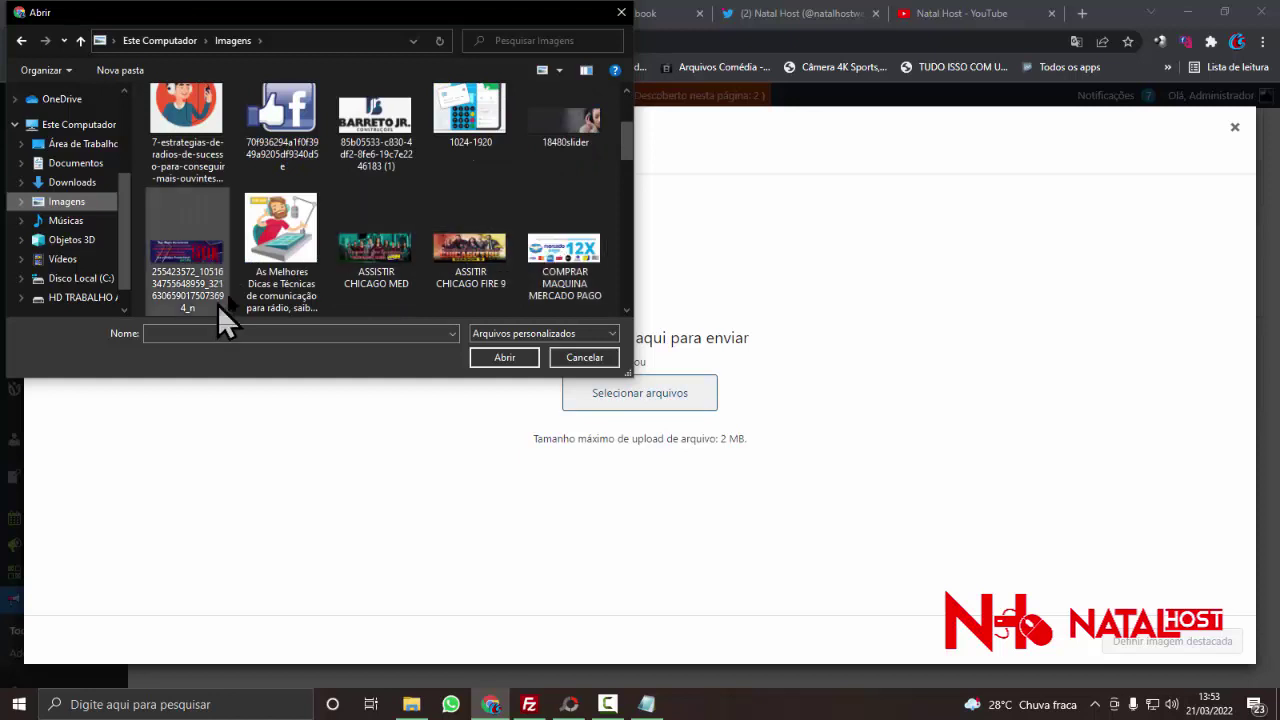
{"action": "scroll", "coordinate": [480, 286], "scroll_direction": "down", "scroll_amount": 3}
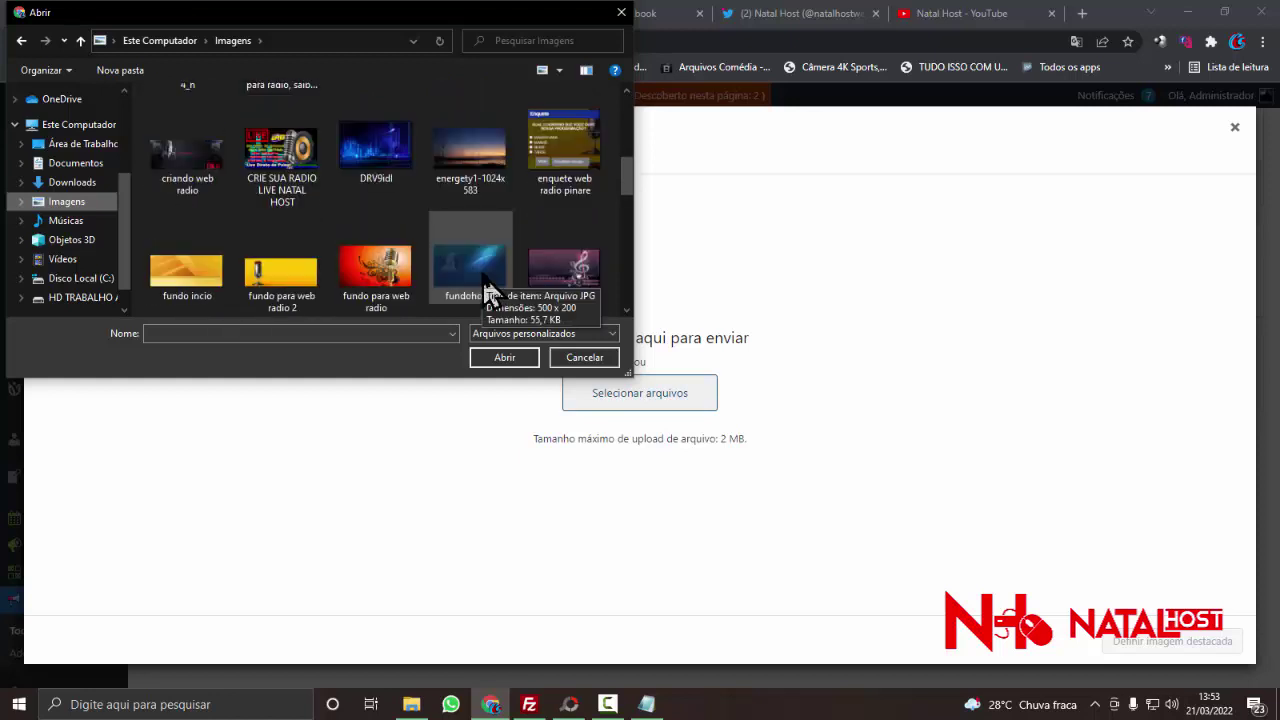
{"action": "left_click", "coordinate": [84, 297]}
{"action": "scroll", "coordinate": [355, 270], "scroll_direction": "down", "scroll_amount": 2}
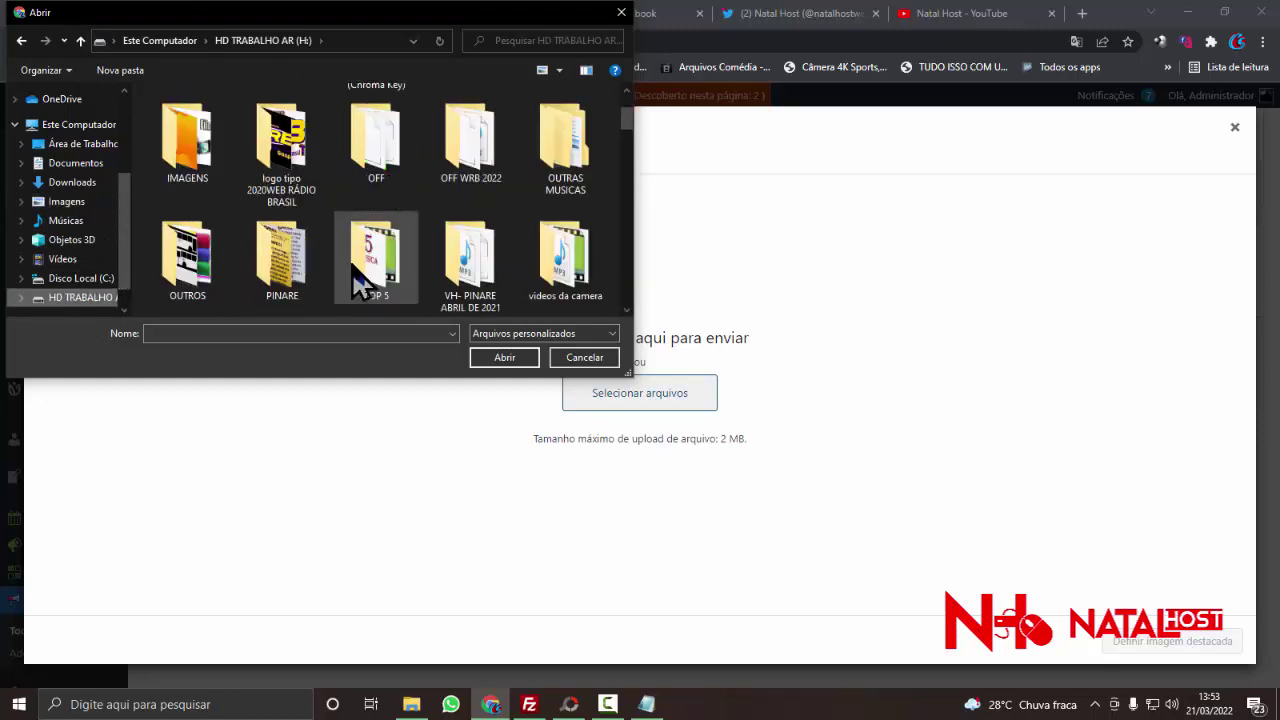
{"action": "scroll", "coordinate": [362, 285], "scroll_direction": "down", "scroll_amount": 8}
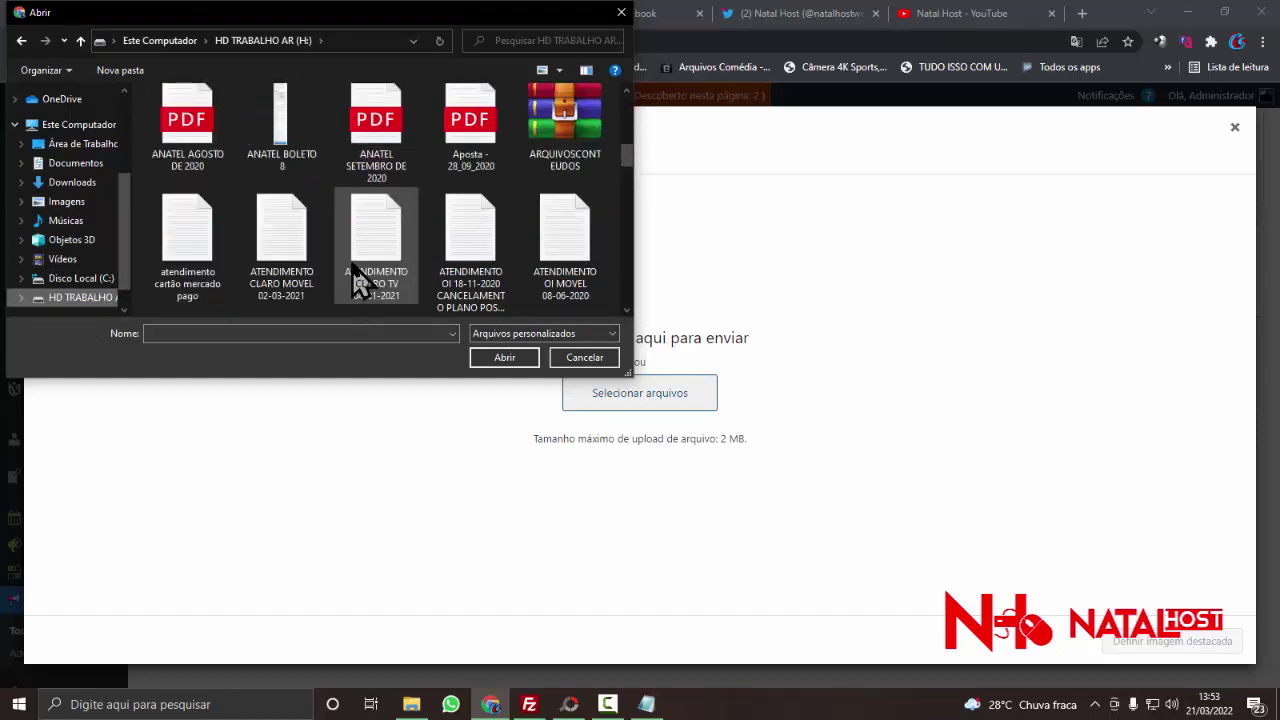
{"action": "scroll", "coordinate": [418, 165], "scroll_direction": "down", "scroll_amount": 2}
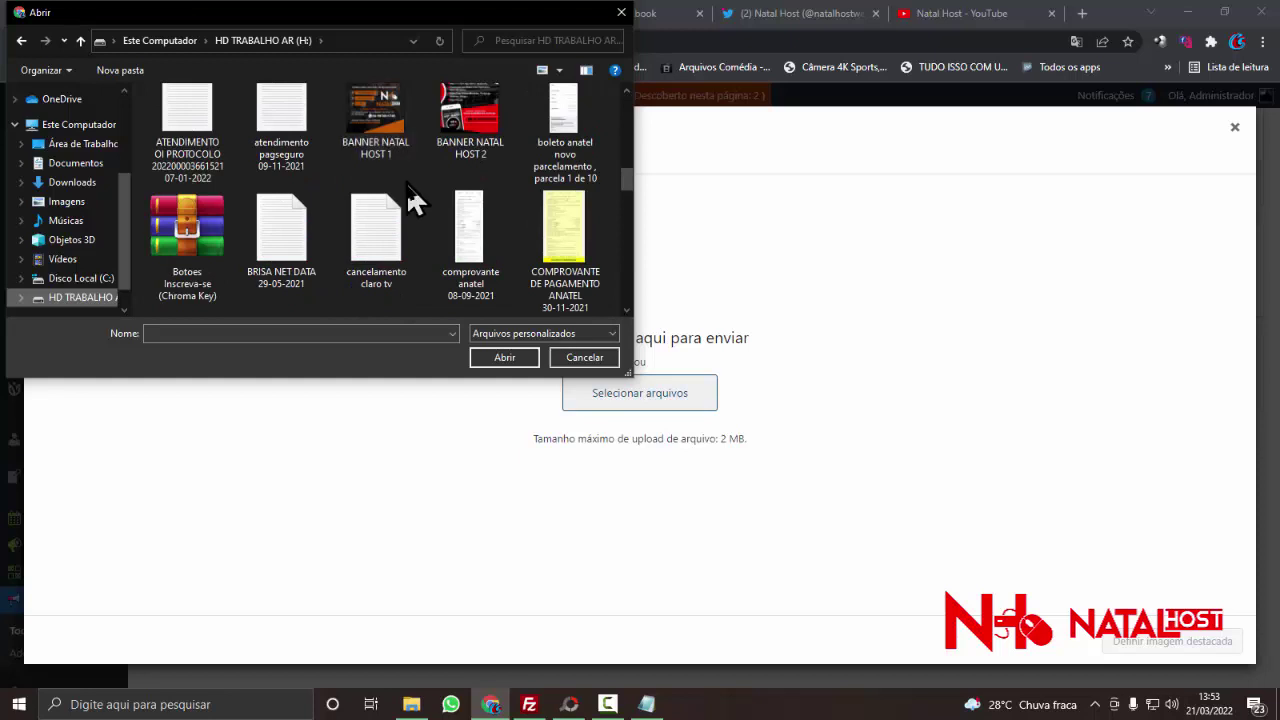
{"action": "scroll", "coordinate": [420, 190], "scroll_direction": "up", "scroll_amount": 1}
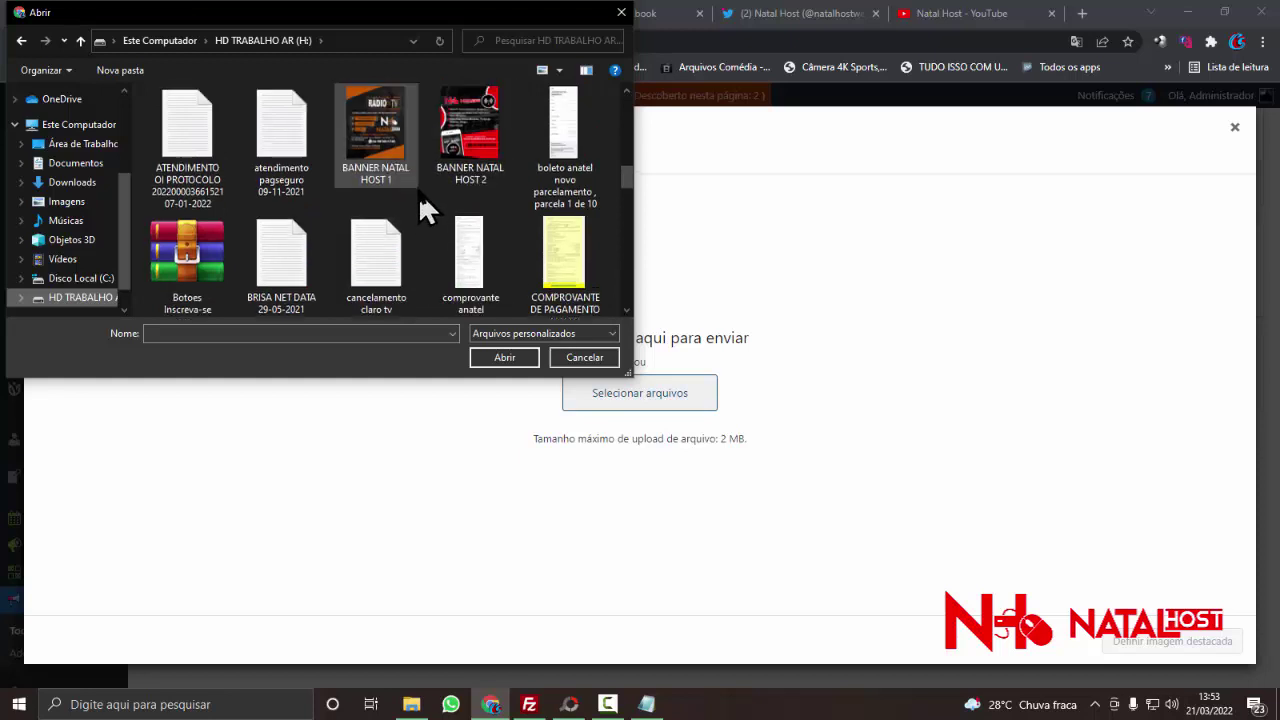
{"action": "double_click", "coordinate": [375, 175]}
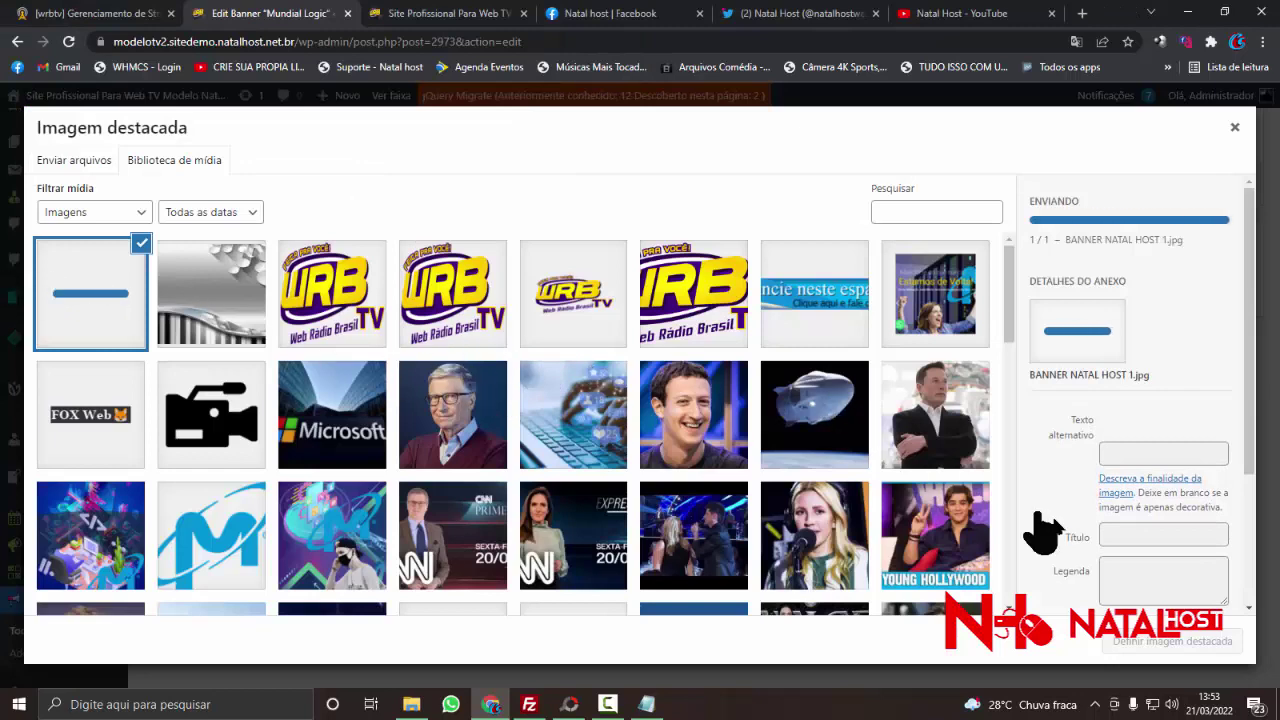
{"action": "left_click", "coordinate": [1165, 645]}
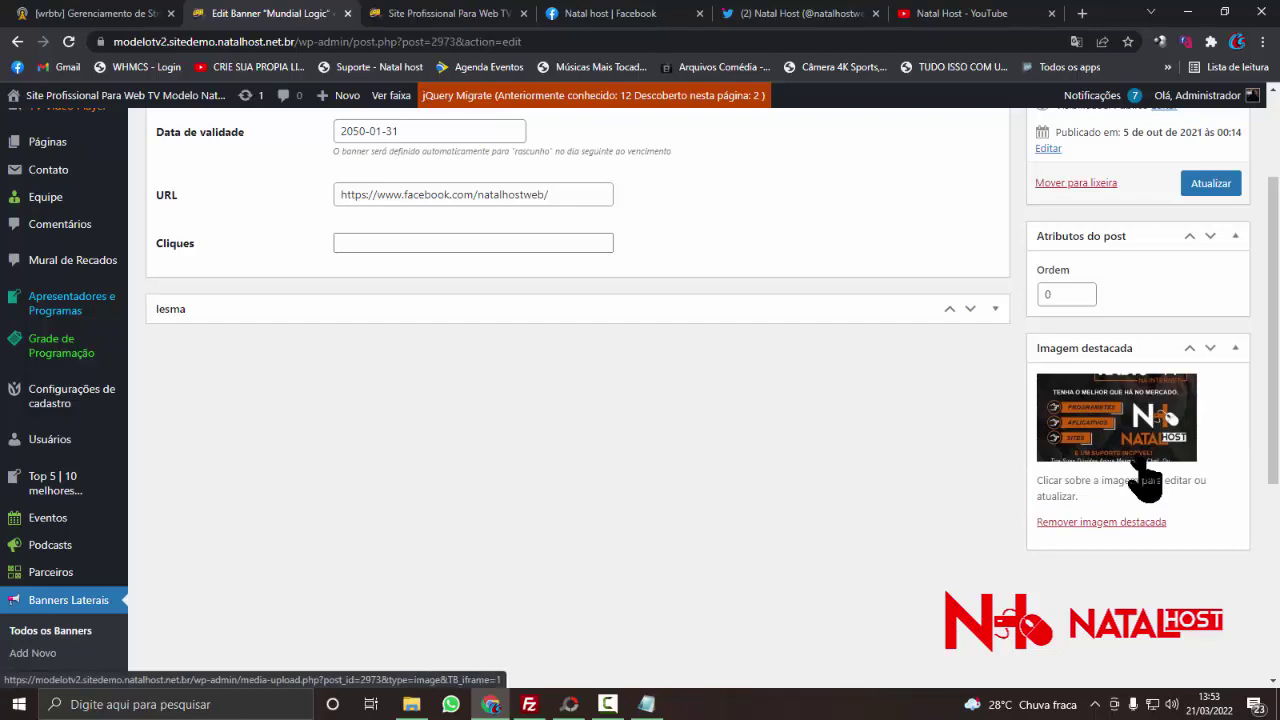
- Update the Mundial Logic banner so the new featured image is saved
{"action": "scroll", "coordinate": [1145, 480], "scroll_direction": "up", "scroll_amount": 2}
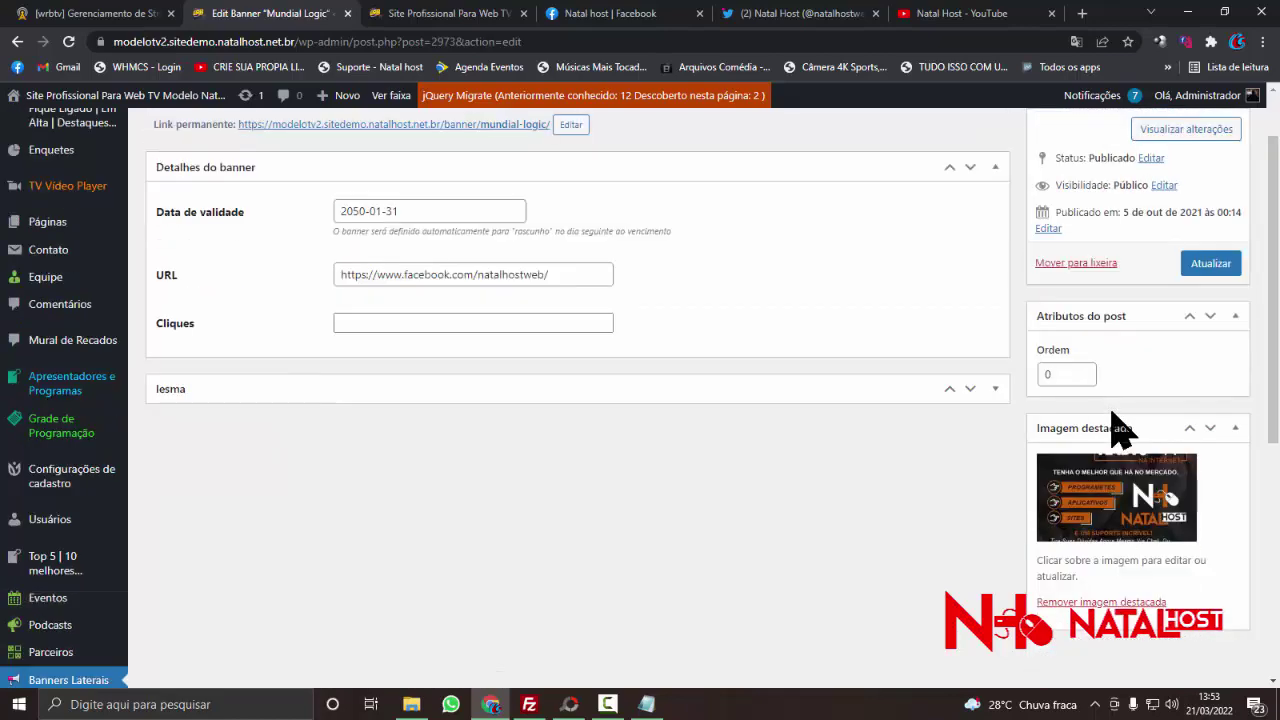
{"action": "scroll", "coordinate": [1110, 410], "scroll_direction": "down", "scroll_amount": 2}
{"action": "scroll", "coordinate": [1115, 395], "scroll_direction": "up", "scroll_amount": 3}
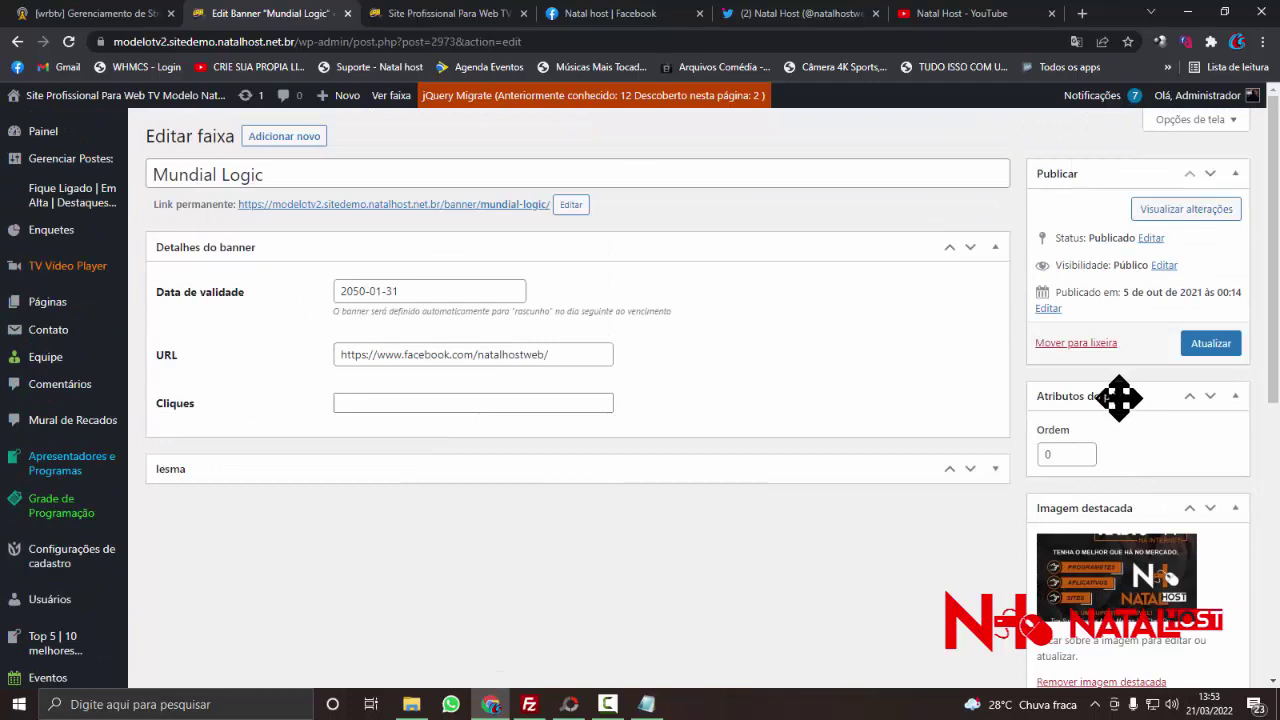
{"action": "left_click", "coordinate": [1230, 348]}
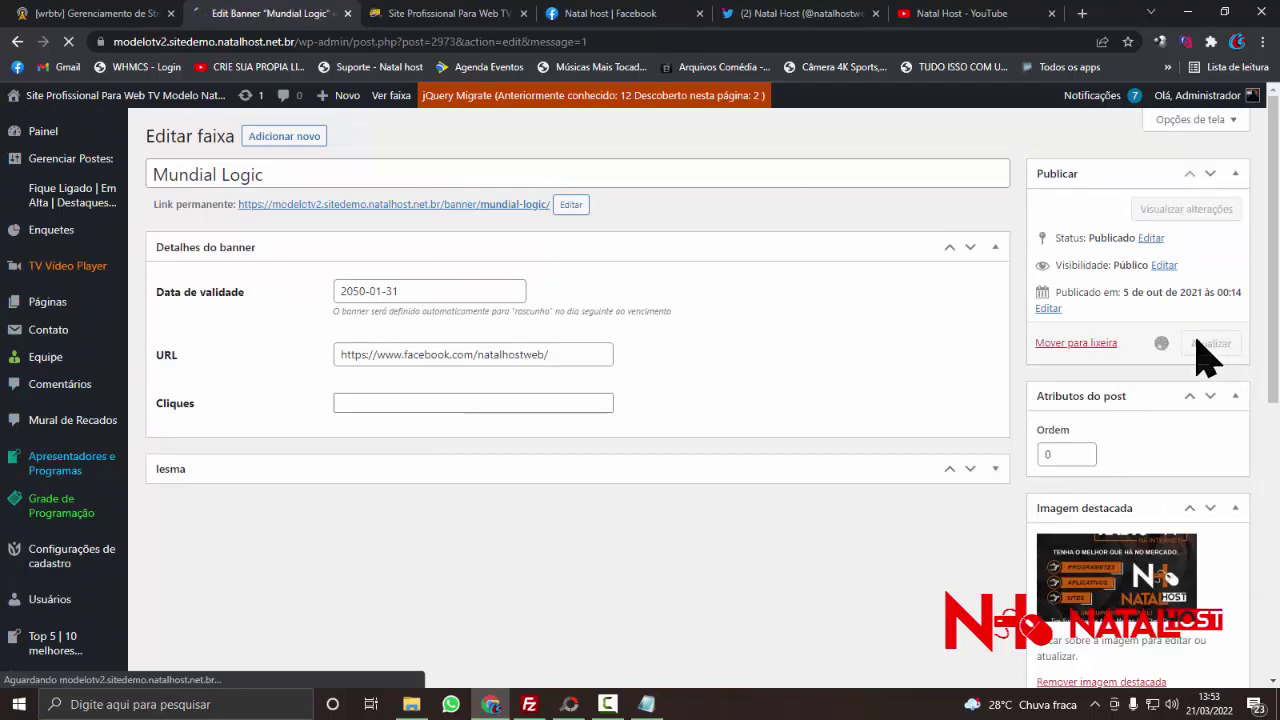
{"action": "left_click", "coordinate": [500, 12]}
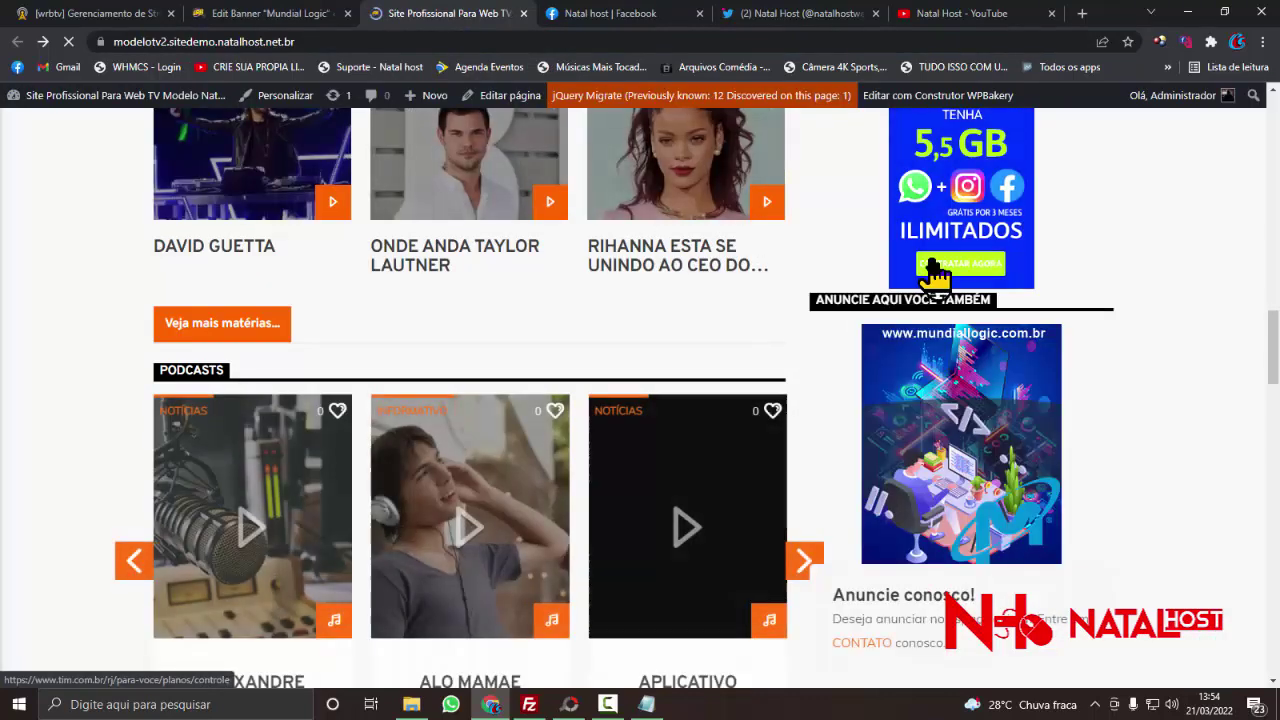
{"action": "scroll", "coordinate": [1014, 300], "scroll_direction": "down", "scroll_amount": 3}
{"action": "scroll", "coordinate": [1010, 300], "scroll_direction": "up", "scroll_amount": 1}
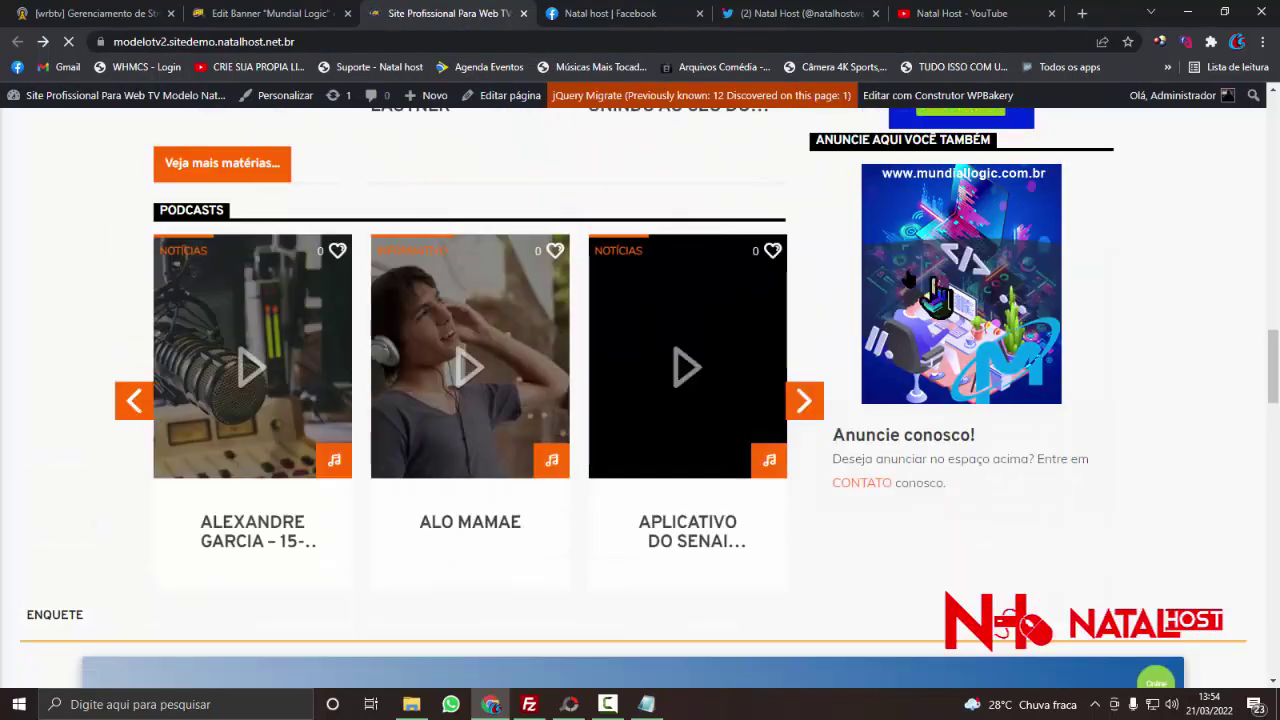
{"action": "scroll", "coordinate": [1000, 260], "scroll_direction": "up", "scroll_amount": 4}
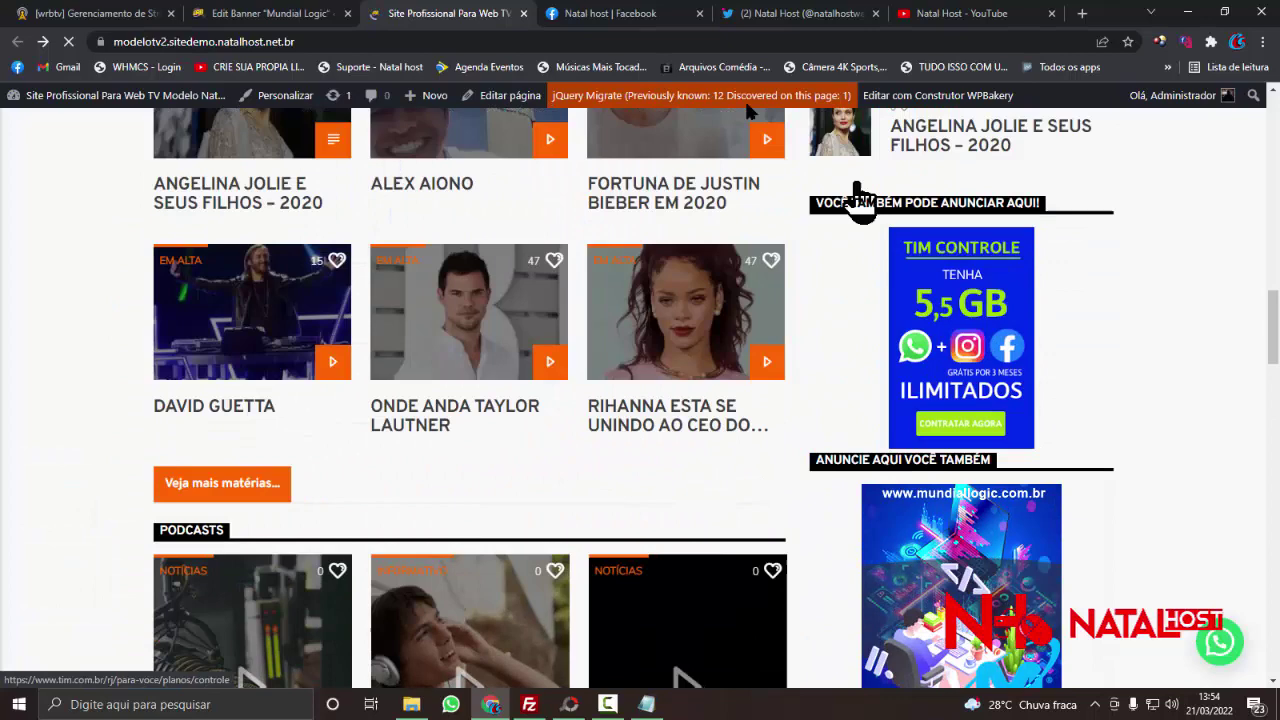
{"action": "left_click", "coordinate": [333, 14]}
- Re-save the banner and check that its slug stays natal-host
{"action": "left_click", "coordinate": [1212, 392]}
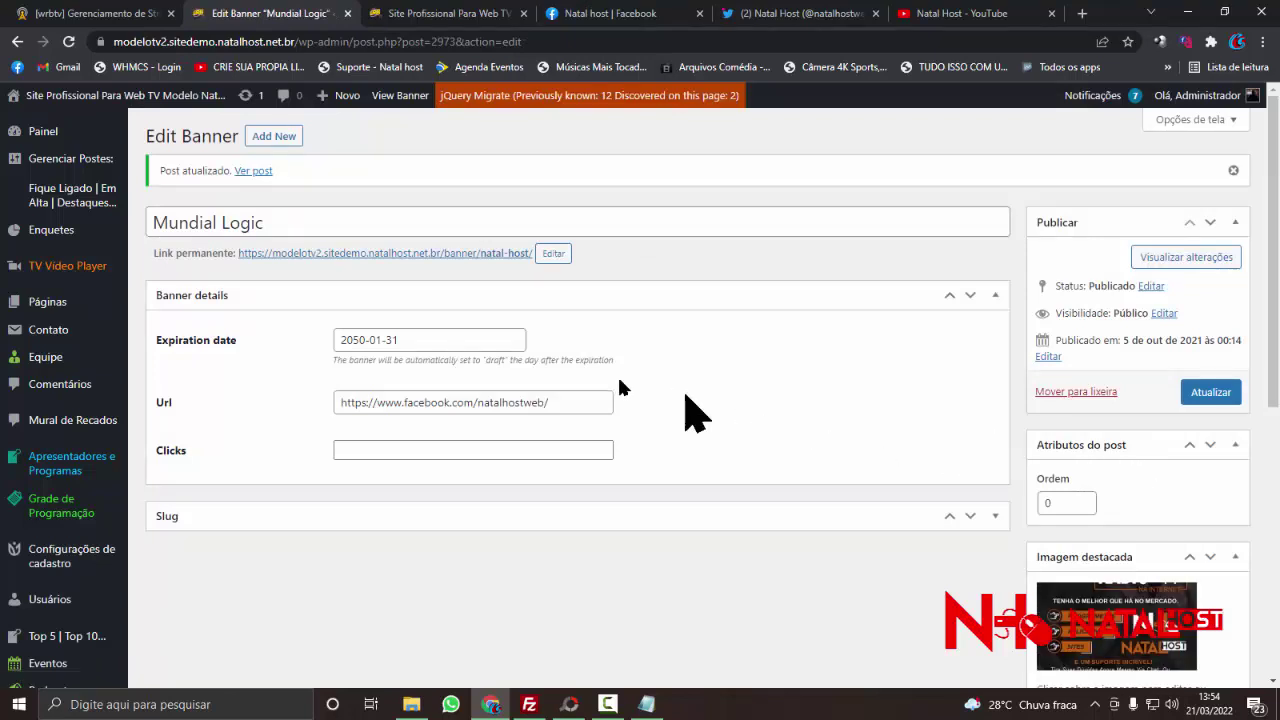
{"action": "scroll", "coordinate": [375, 405], "scroll_direction": "down", "scroll_amount": 4}
{"action": "scroll", "coordinate": [240, 340], "scroll_direction": "up", "scroll_amount": 2}
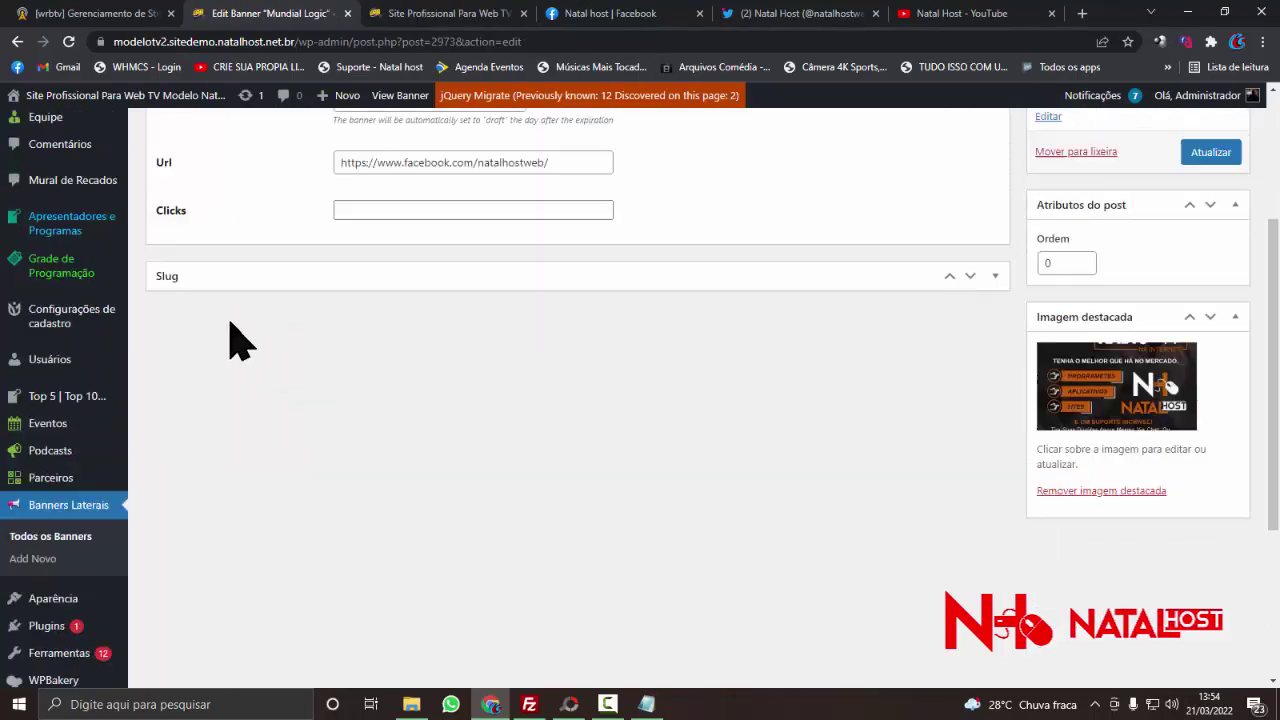
{"action": "left_click", "coordinate": [200, 278]}
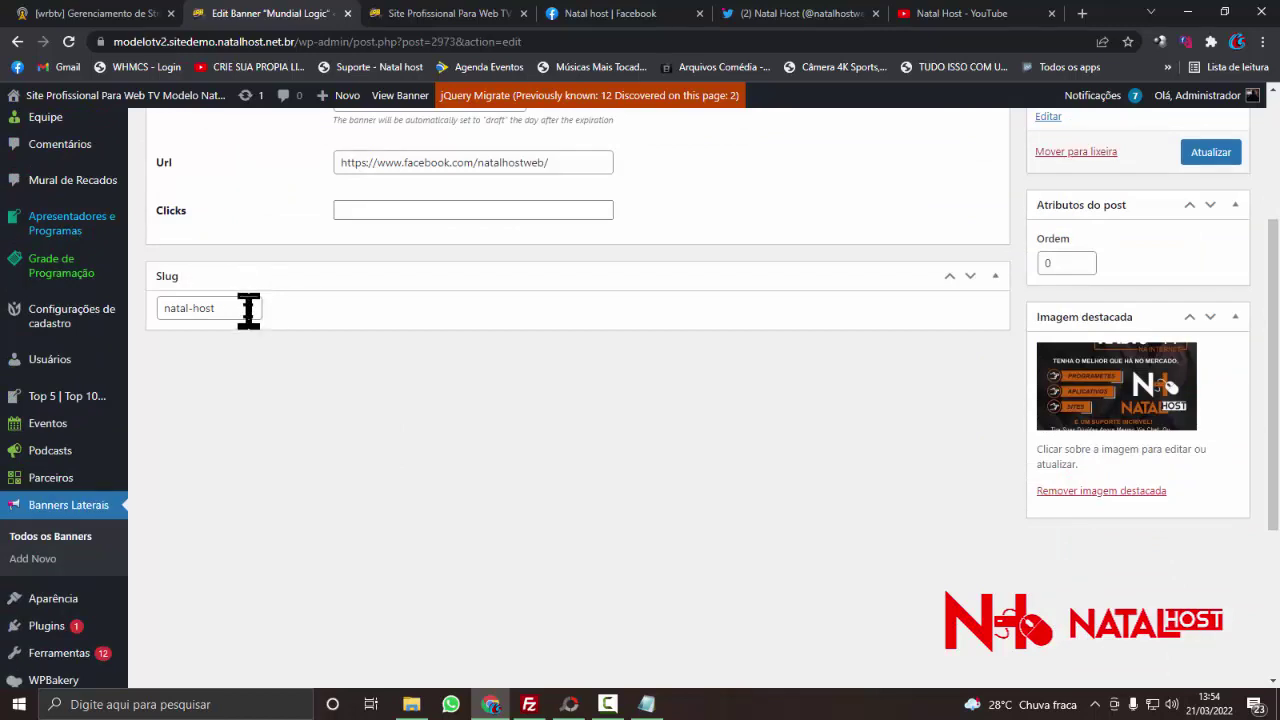
{"action": "scroll", "coordinate": [248, 311], "scroll_direction": "up", "scroll_amount": 3}
{"action": "scroll", "coordinate": [250, 325], "scroll_direction": "down", "scroll_amount": 3}
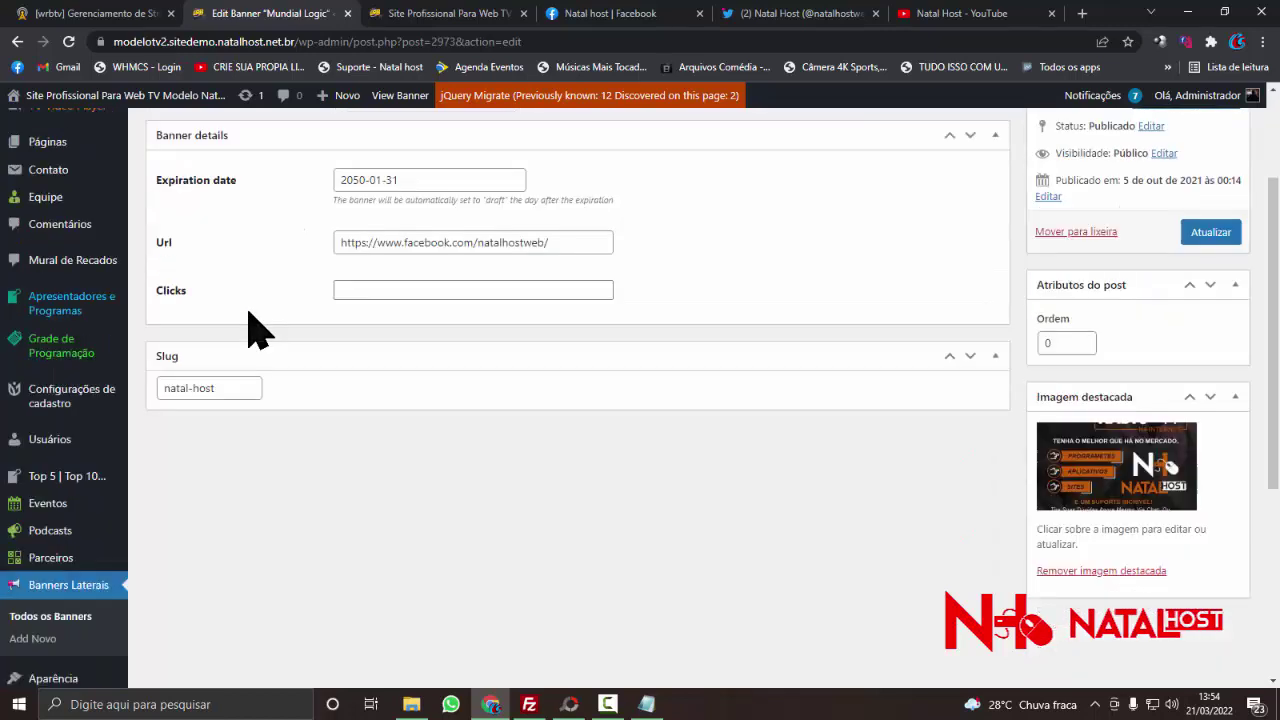
{"action": "double_click", "coordinate": [248, 311]}
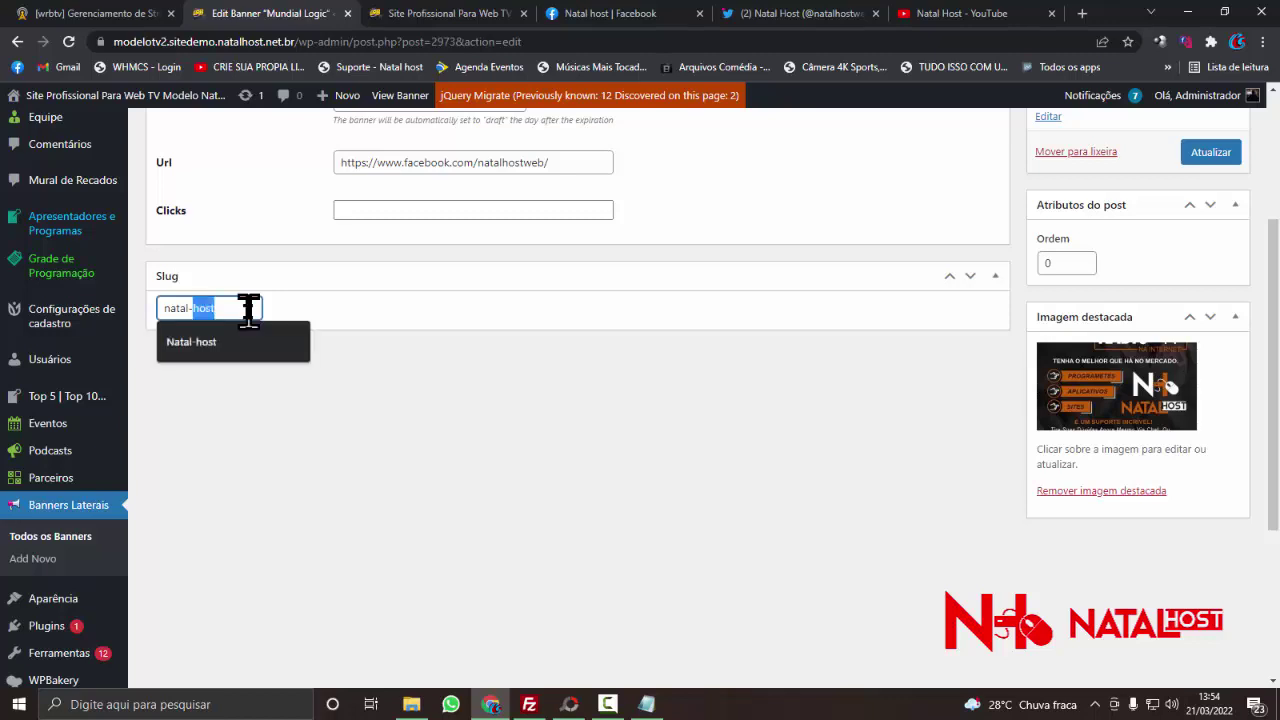
{"action": "type", "text": "n"}
{"action": "key", "text": "BackSpace"}
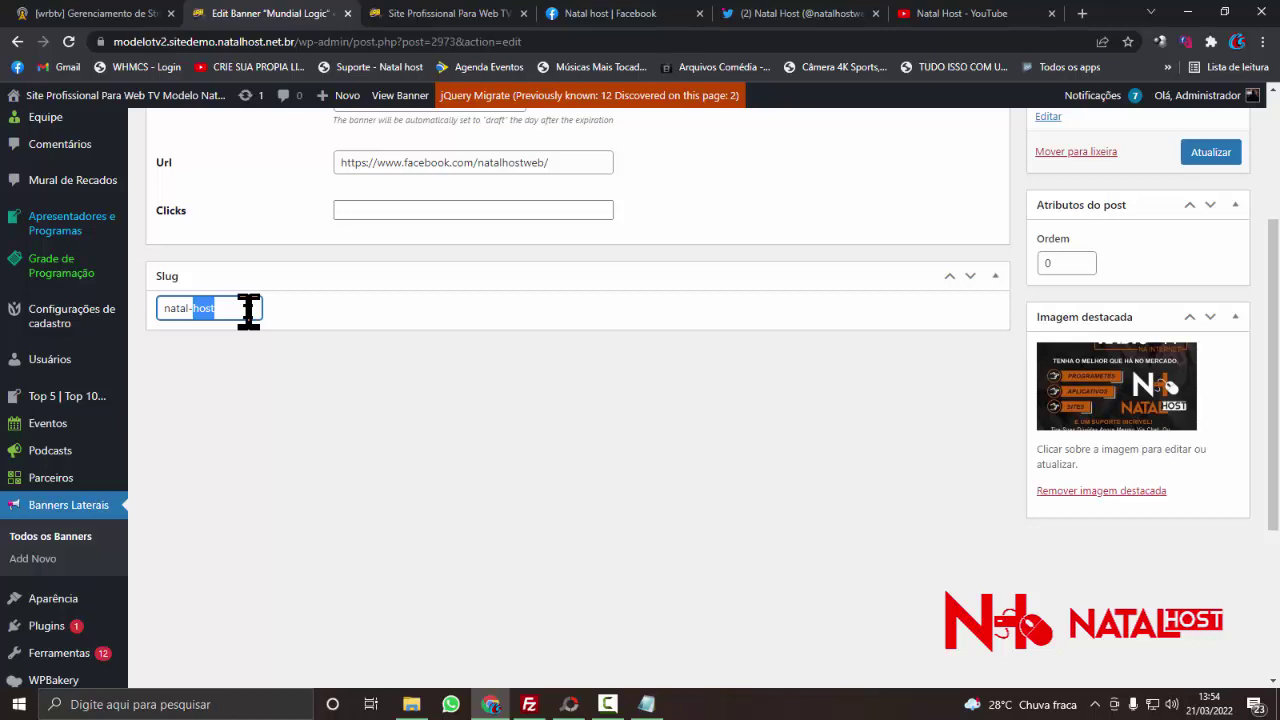
{"action": "key", "text": "Return"}
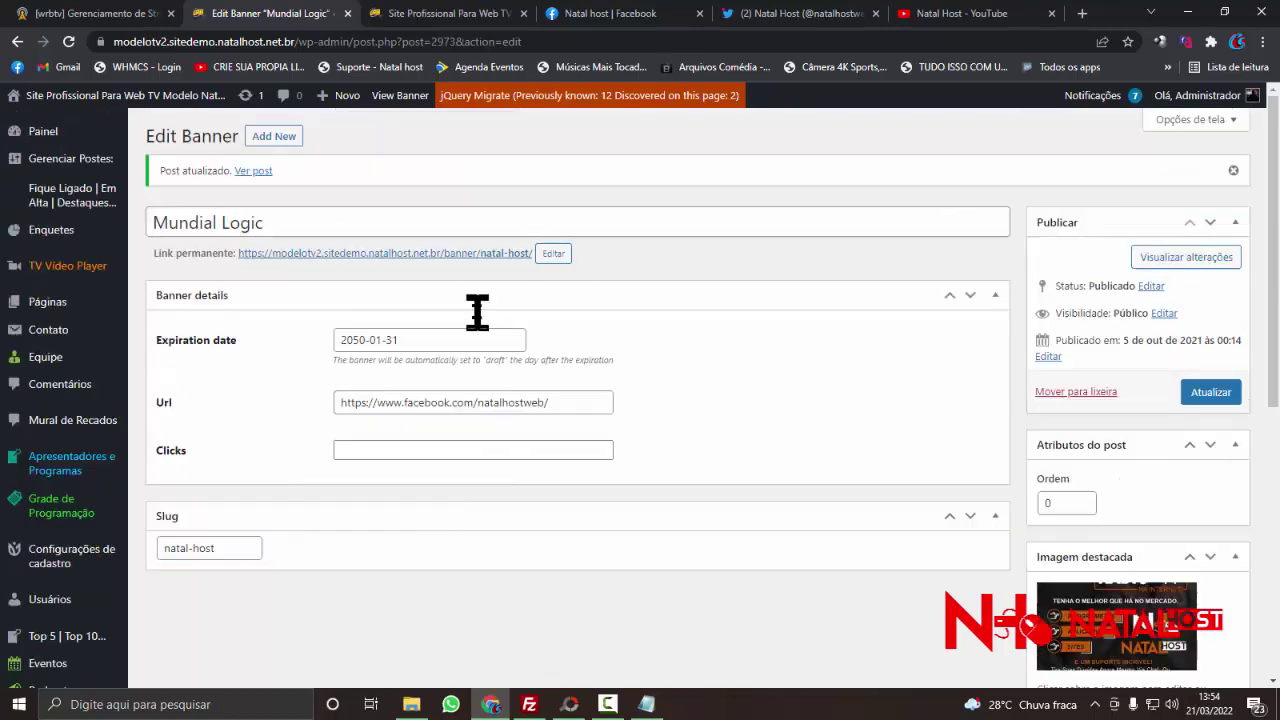
- Retitle the banner from Mundial Logic to 'Natal host' and update it
{"action": "triple_click", "coordinate": [287, 224]}
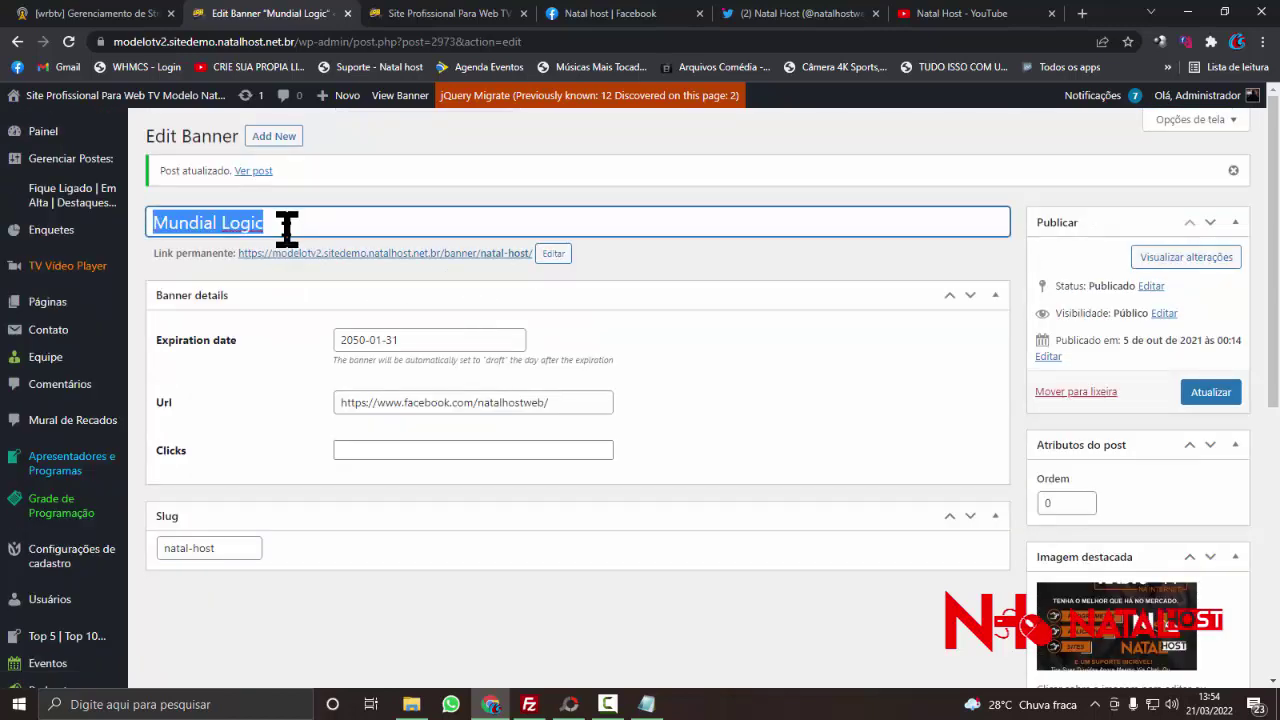
{"action": "type", "text": "Natal host"}
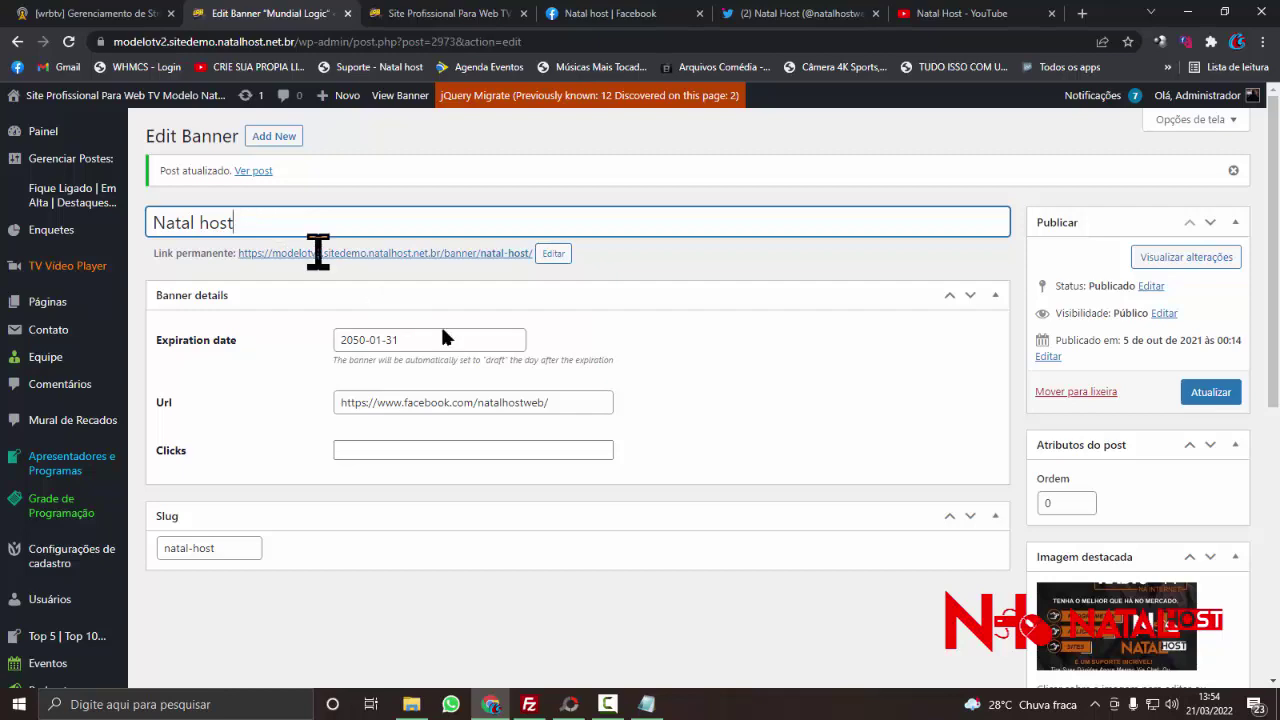
{"action": "left_click", "coordinate": [1218, 396]}
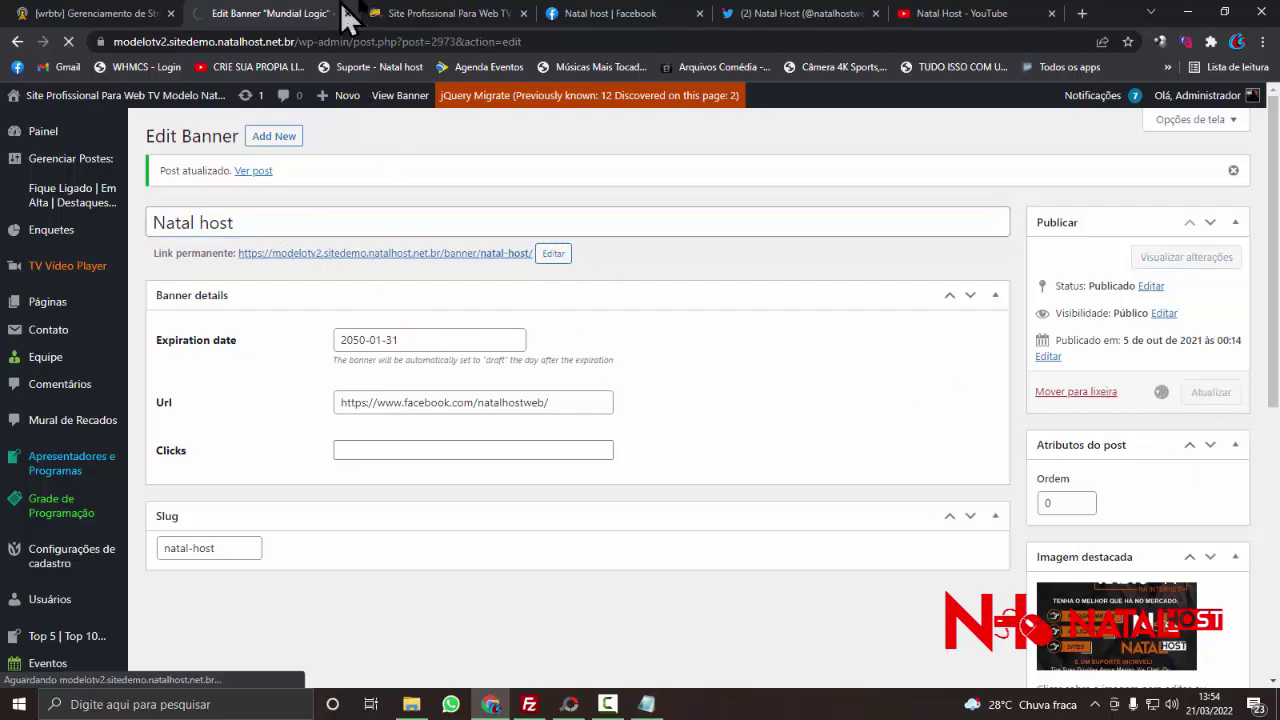
{"action": "left_click", "coordinate": [435, 13]}
- Return from the live site to the Natal host banner's admin edit page
{"action": "scroll", "coordinate": [814, 214], "scroll_direction": "down", "scroll_amount": 3}
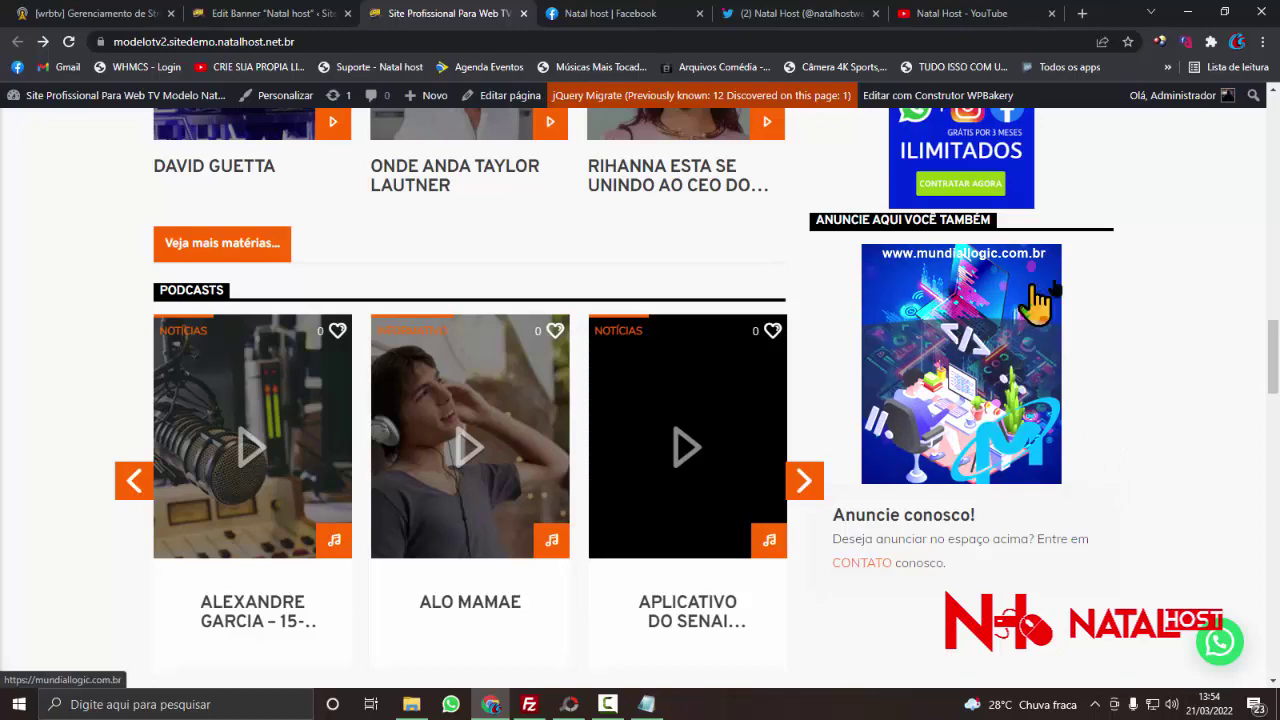
{"action": "scroll", "coordinate": [1150, 345], "scroll_direction": "up", "scroll_amount": 2}
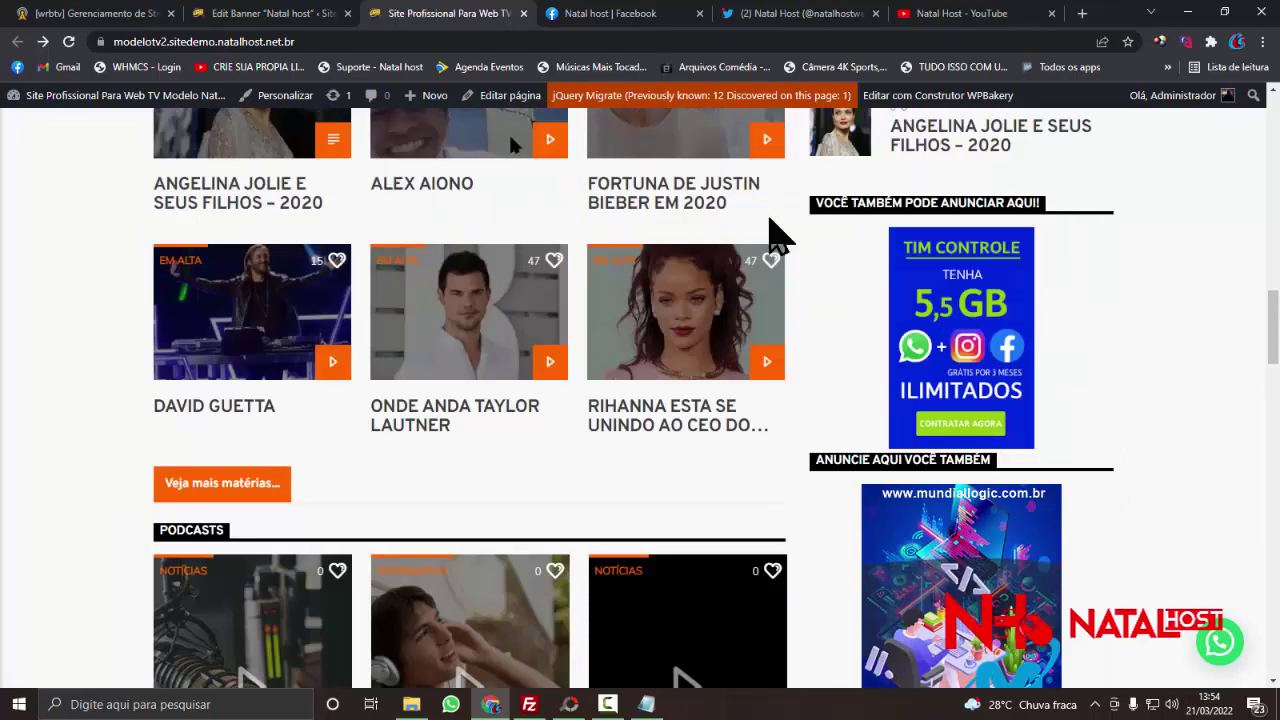
{"action": "right_click", "coordinate": [116, 225]}
{"action": "key", "text": "Escape"}
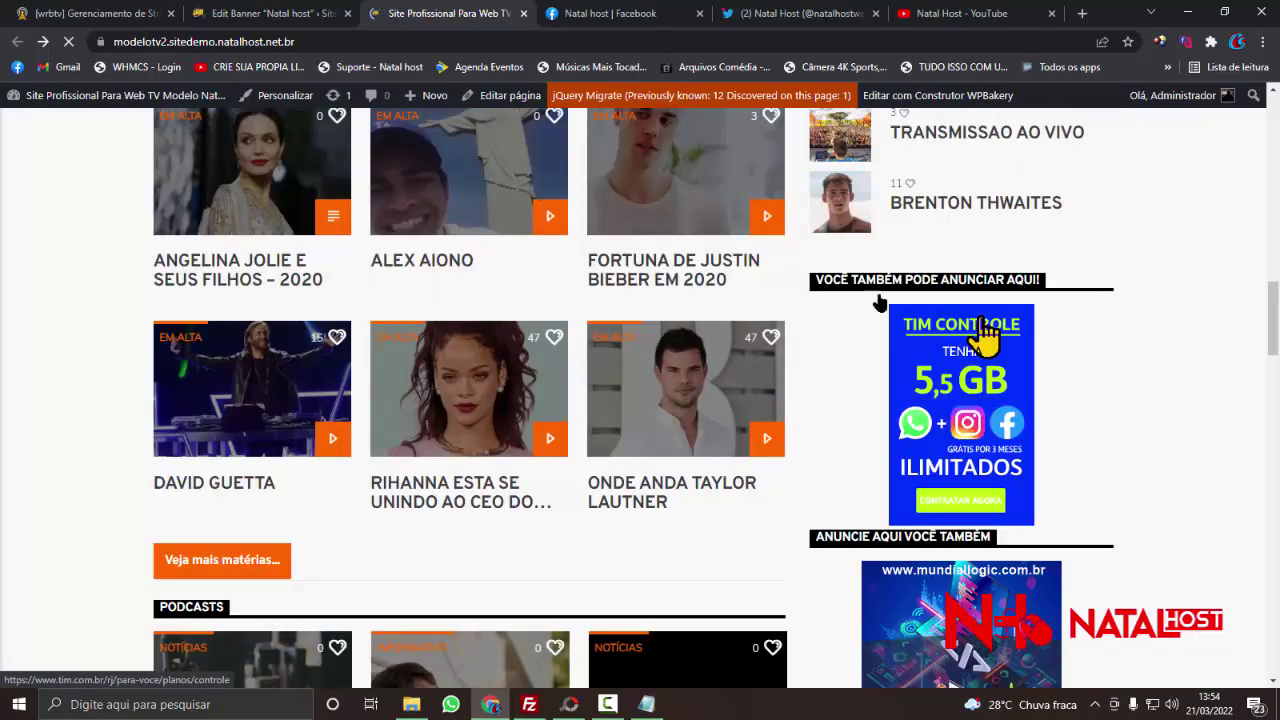
{"action": "left_click", "coordinate": [290, 10]}
{"action": "scroll", "coordinate": [376, 415], "scroll_direction": "down", "scroll_amount": 3}
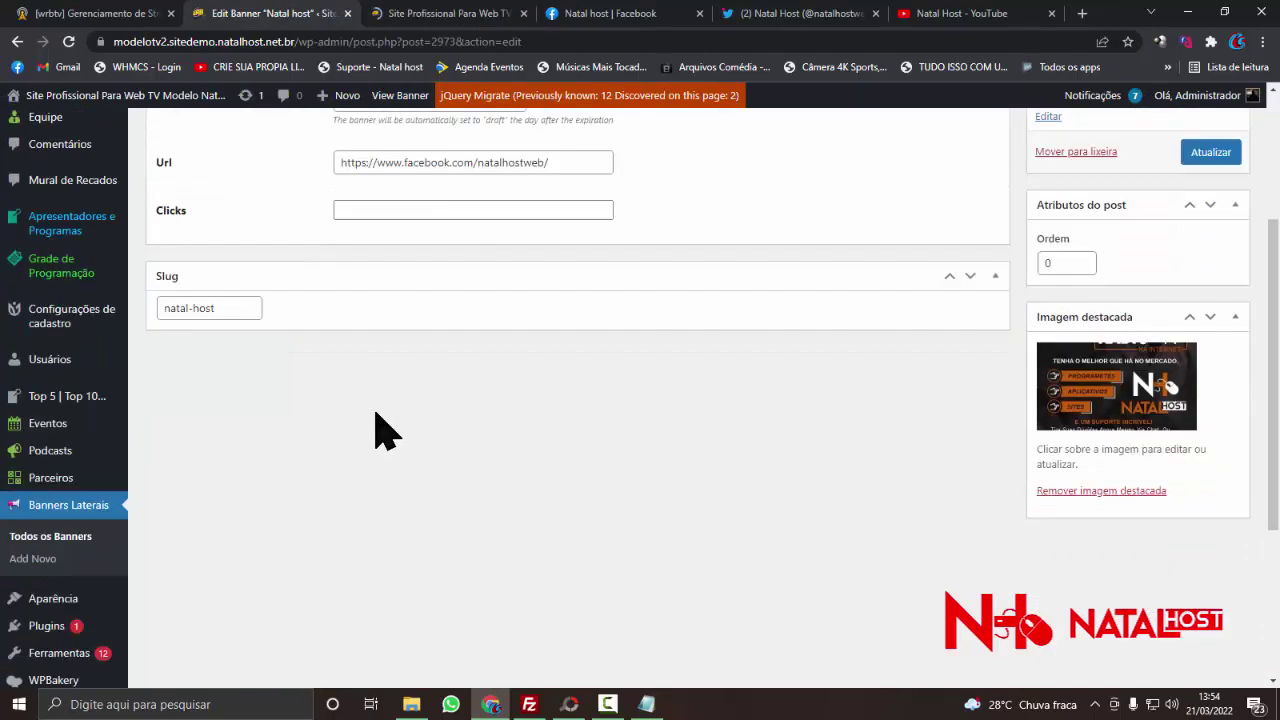
{"action": "scroll", "coordinate": [378, 427], "scroll_direction": "up", "scroll_amount": 1}
- Enter 5 in the Natal host banner's Clicks field and update the banner
{"action": "left_click", "coordinate": [376, 289]}
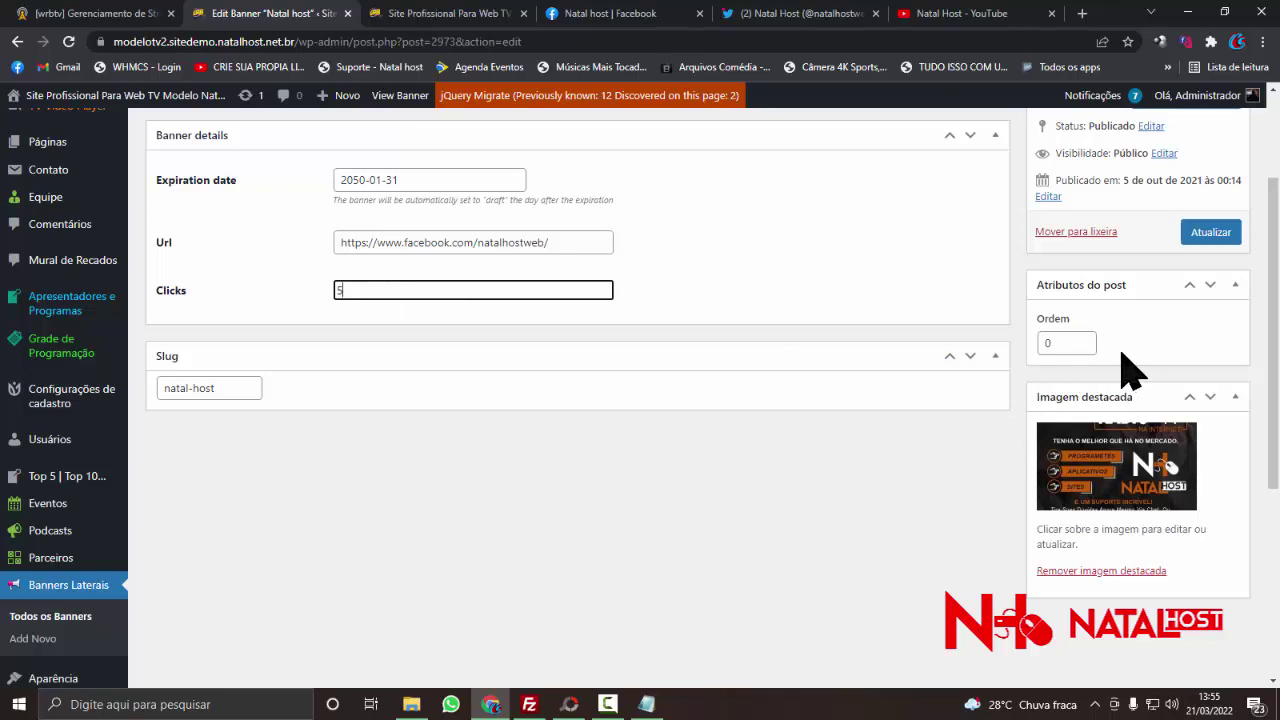
{"action": "left_click", "coordinate": [1185, 233]}
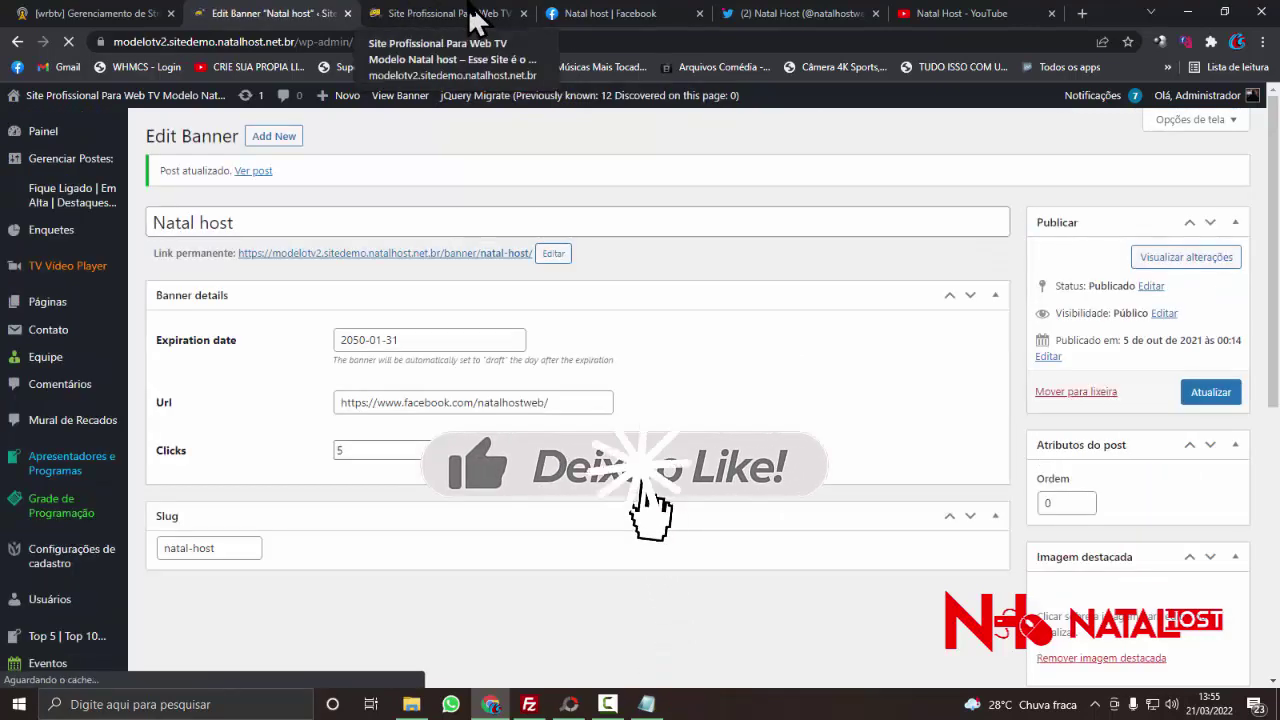
{"action": "left_click", "coordinate": [472, 18]}
{"action": "right_click", "coordinate": [74, 180]}
- Reload the site's home page and scroll through its sections and sidebar ads
{"action": "left_click", "coordinate": [115, 229]}
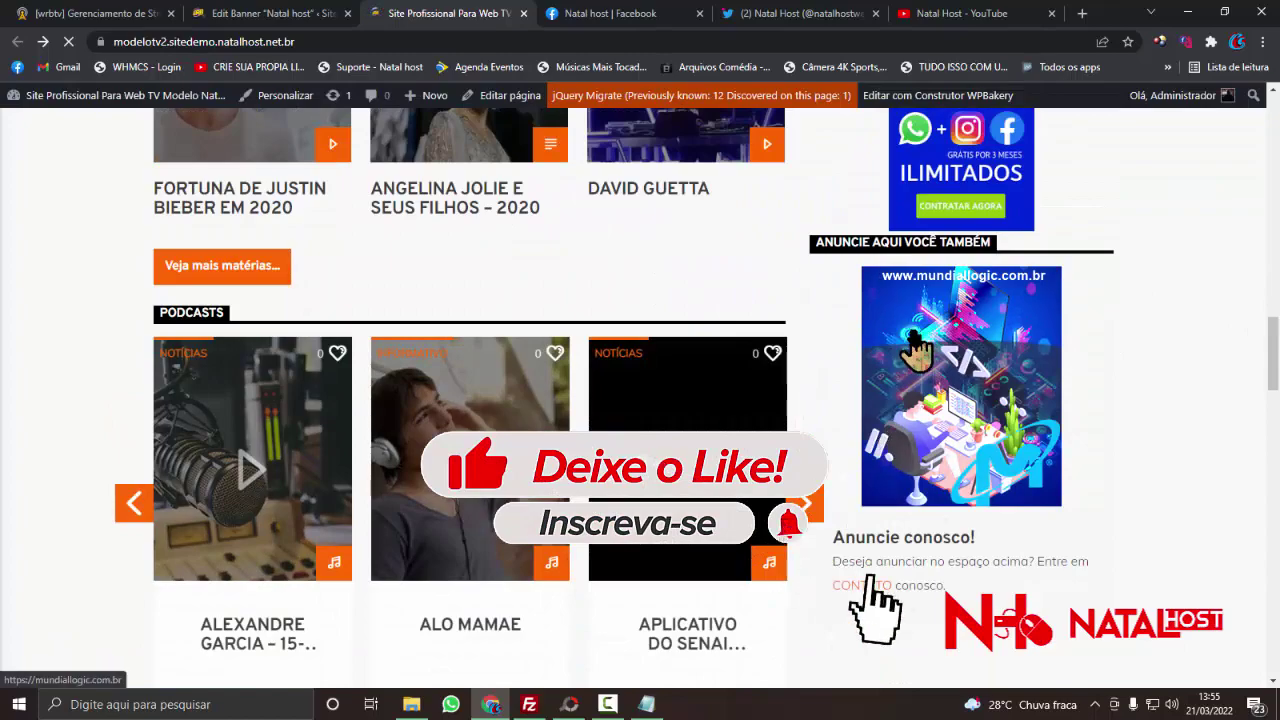
{"action": "scroll", "coordinate": [913, 330], "scroll_direction": "up", "scroll_amount": 3}
{"action": "scroll", "coordinate": [913, 330], "scroll_direction": "up", "scroll_amount": 10}
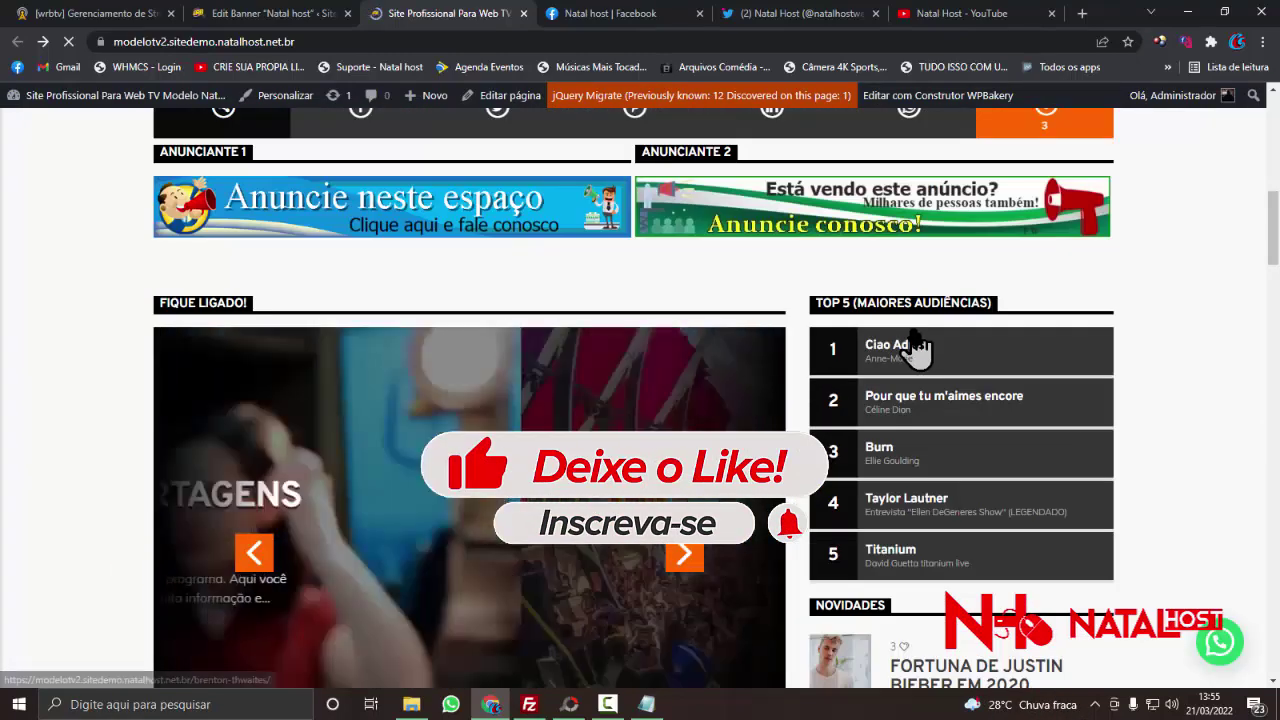
{"action": "scroll", "coordinate": [918, 348], "scroll_direction": "up", "scroll_amount": 5}
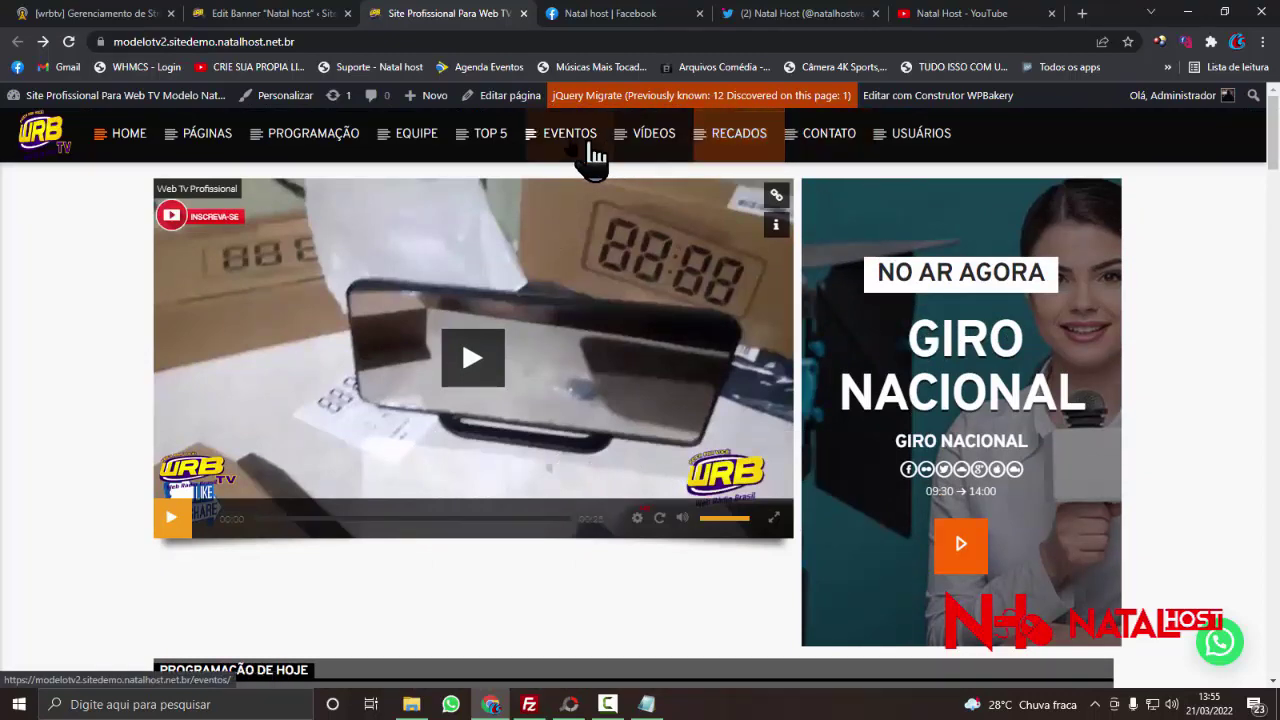
{"action": "scroll", "coordinate": [457, 189], "scroll_direction": "down", "scroll_amount": 15}
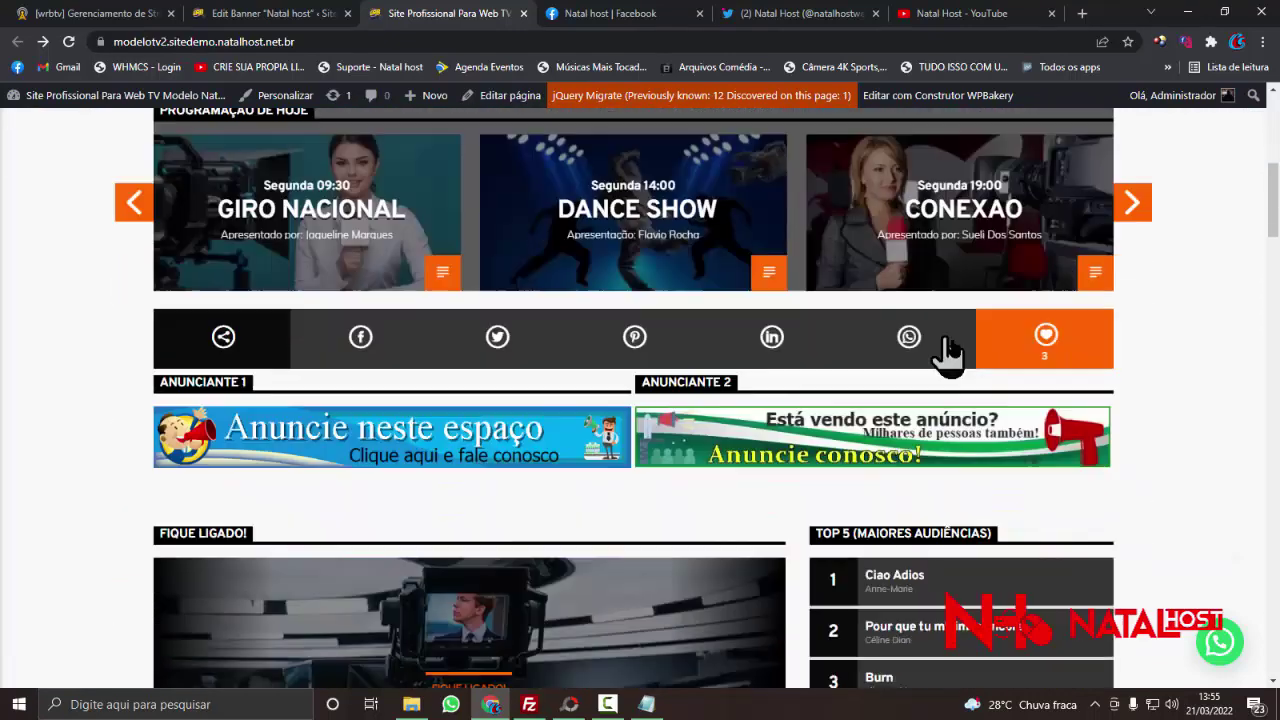
{"action": "scroll", "coordinate": [957, 365], "scroll_direction": "down", "scroll_amount": 4}
{"action": "scroll", "coordinate": [957, 366], "scroll_direction": "up", "scroll_amount": 5}
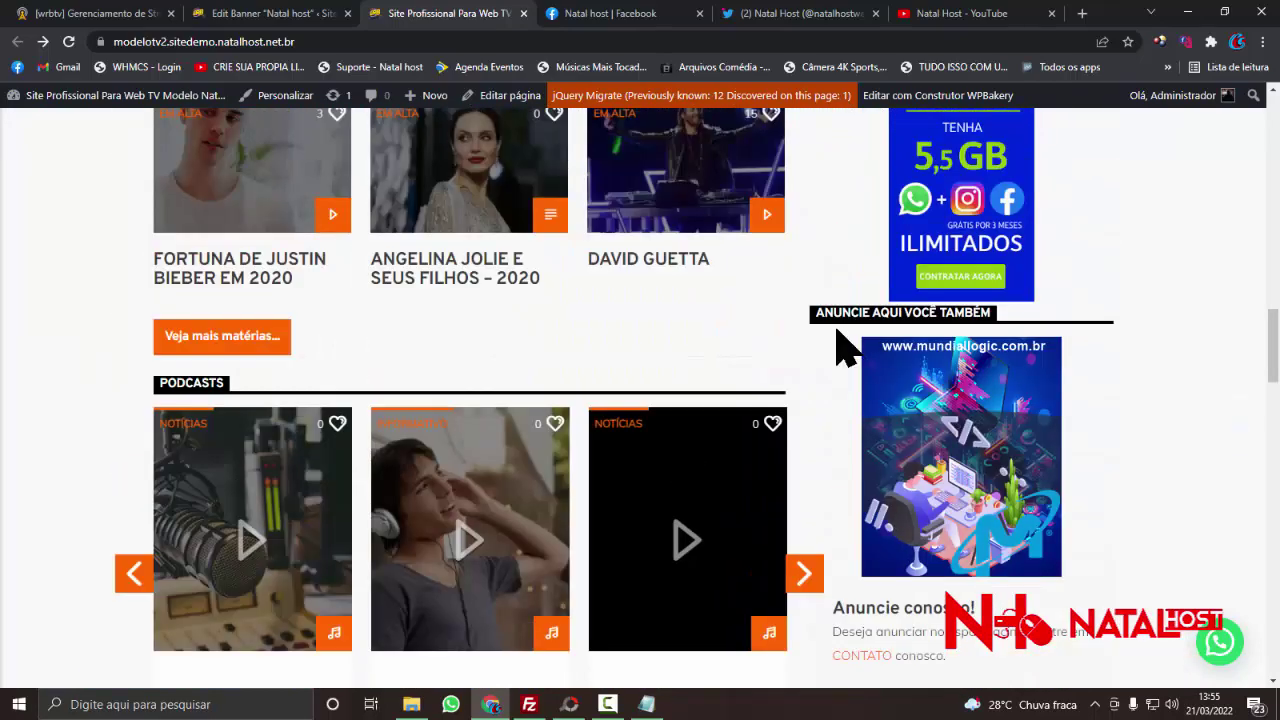
{"action": "scroll", "coordinate": [837, 332], "scroll_direction": "down", "scroll_amount": 12}
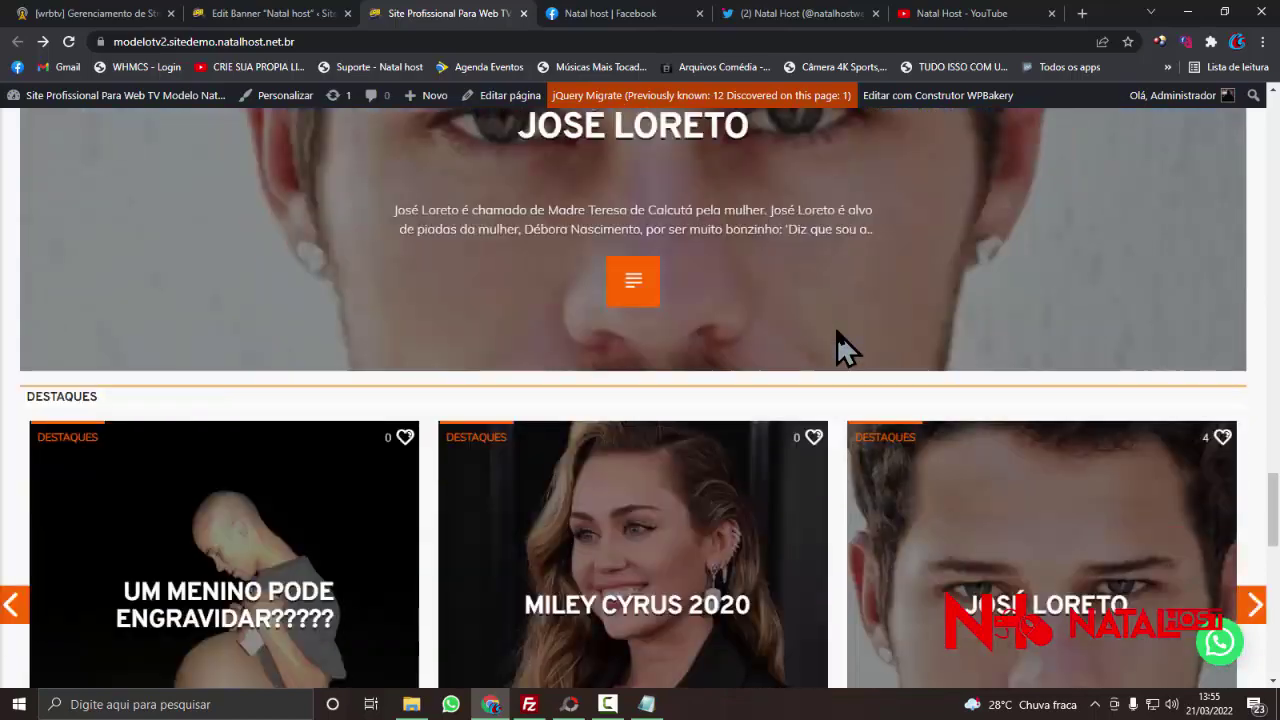
{"action": "scroll", "coordinate": [837, 332], "scroll_direction": "down", "scroll_amount": 10}
{"action": "scroll", "coordinate": [837, 332], "scroll_direction": "up", "scroll_amount": 3}
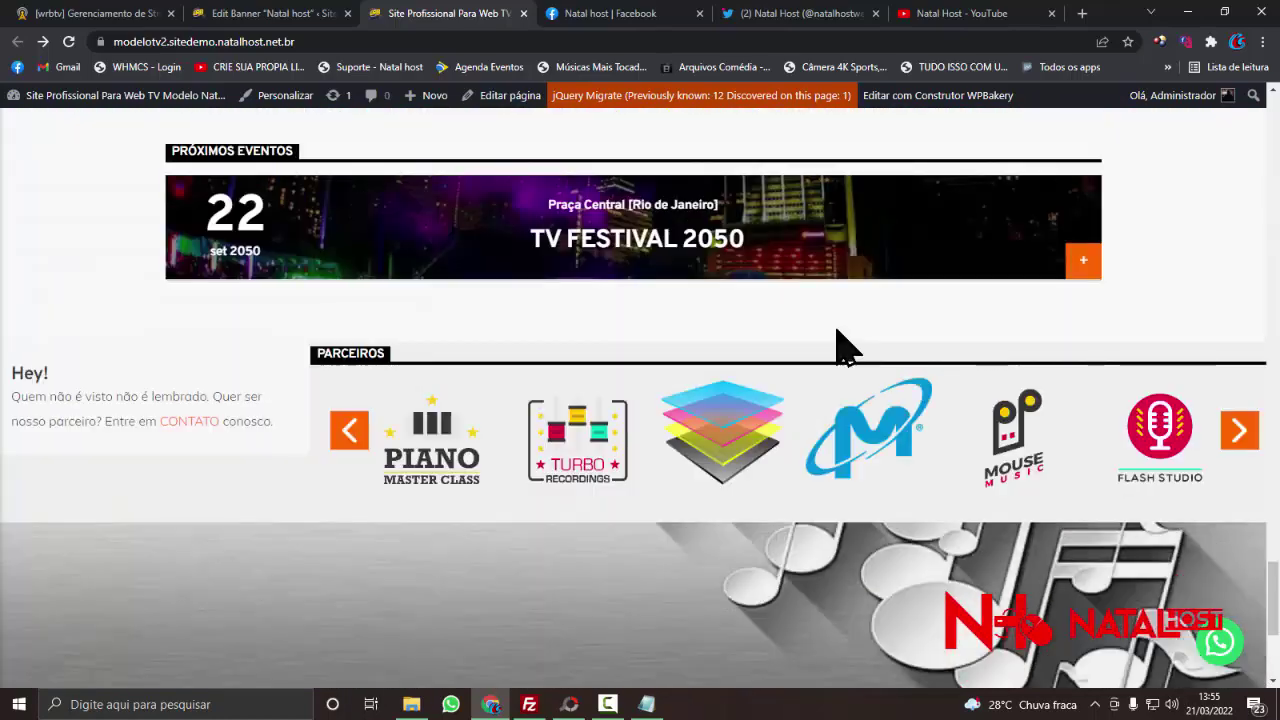
{"action": "scroll", "coordinate": [837, 340], "scroll_direction": "up", "scroll_amount": 13}
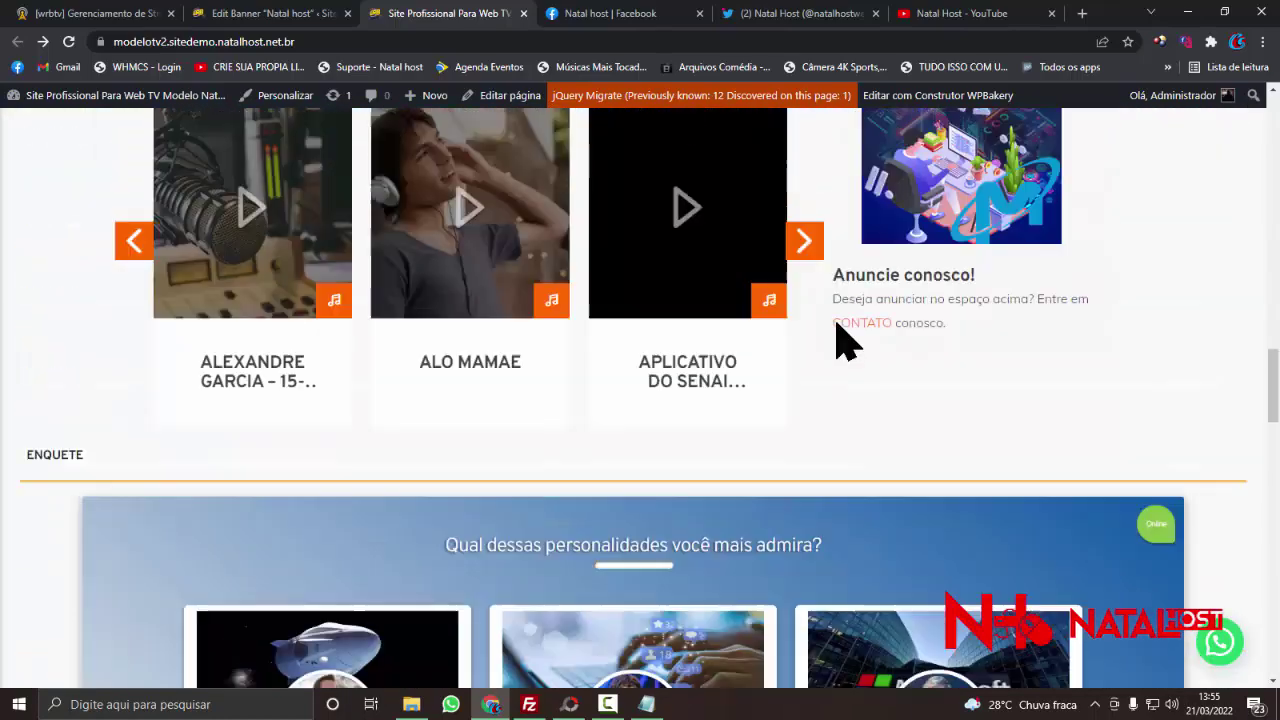
{"action": "scroll", "coordinate": [837, 340], "scroll_direction": "up", "scroll_amount": 4}
- Open and read through the 'Fortuna de Justin Bieber em 2020' post
{"action": "left_click", "coordinate": [258, 350]}
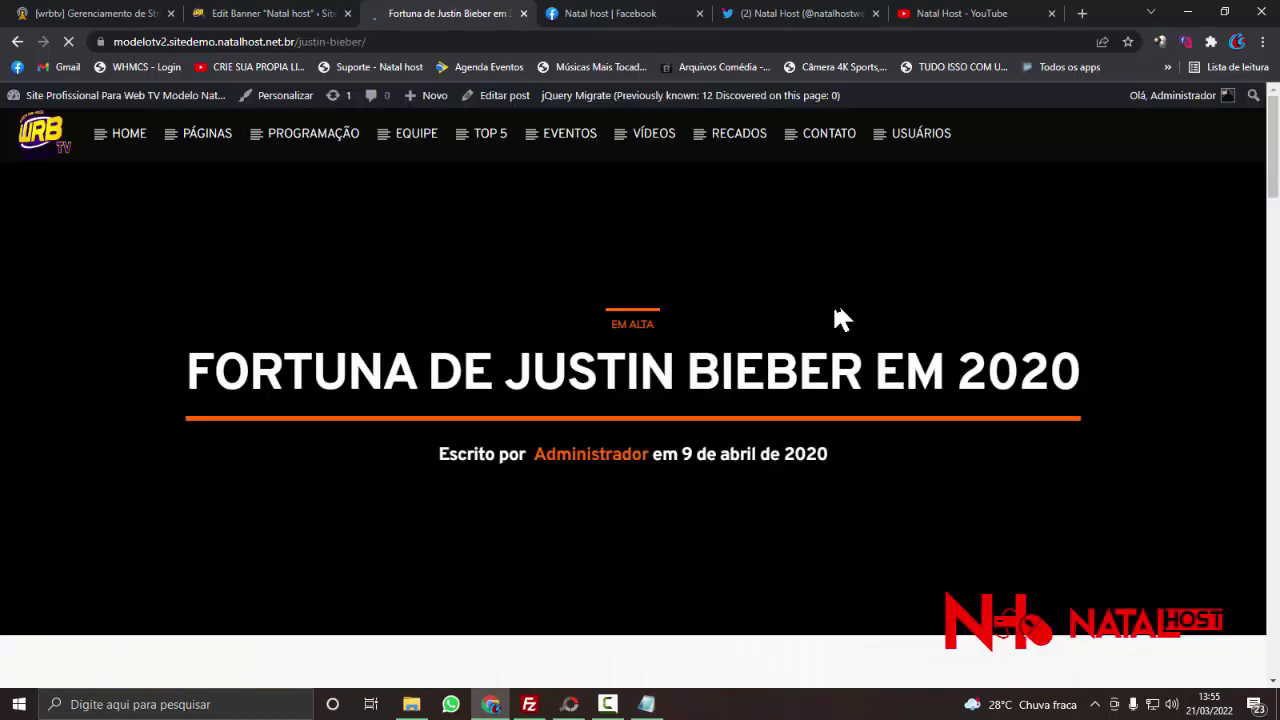
{"action": "scroll", "coordinate": [838, 318], "scroll_direction": "down", "scroll_amount": 5}
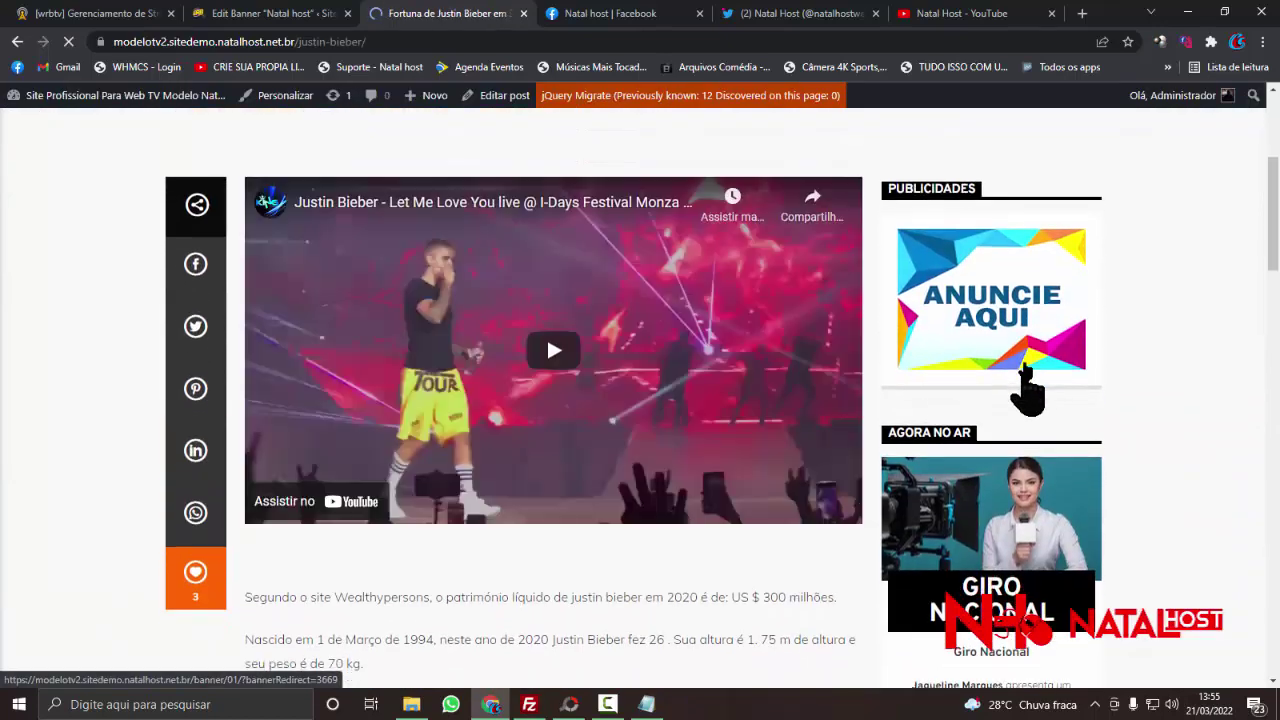
{"action": "scroll", "coordinate": [1043, 320], "scroll_direction": "down", "scroll_amount": 12}
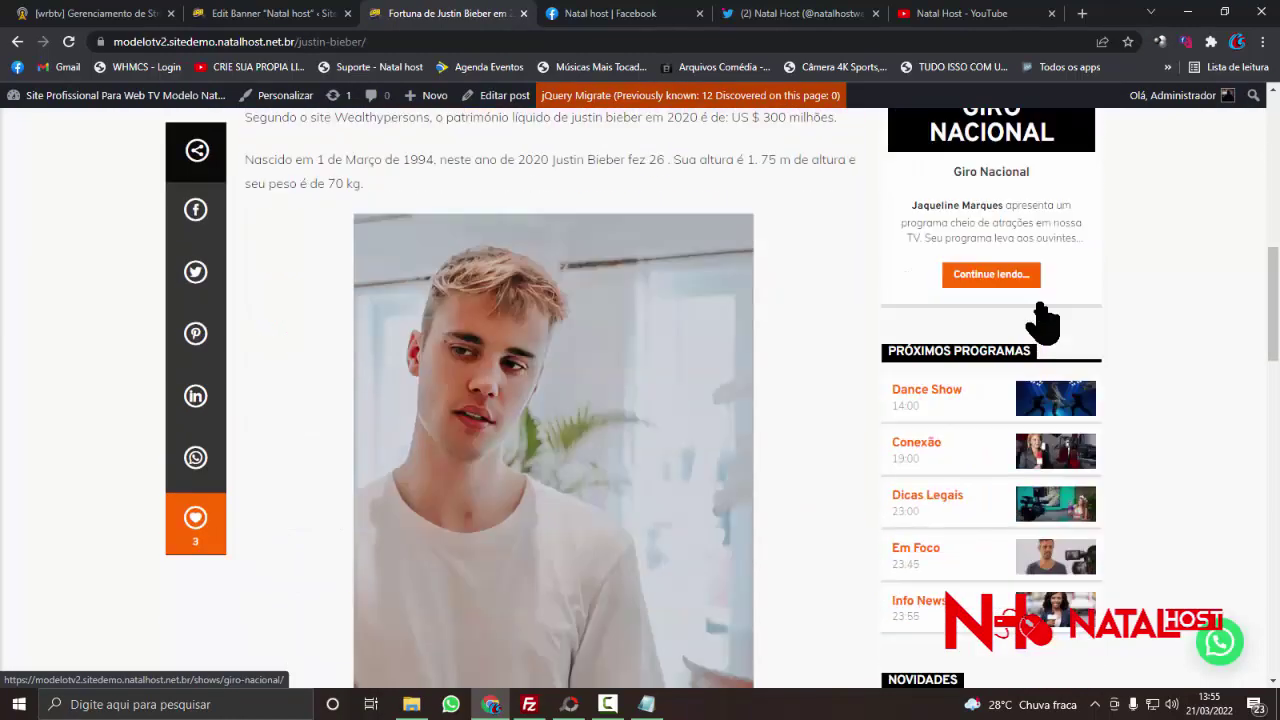
{"action": "scroll", "coordinate": [1043, 320], "scroll_direction": "down", "scroll_amount": 3}
{"action": "scroll", "coordinate": [1049, 320], "scroll_direction": "up", "scroll_amount": 15}
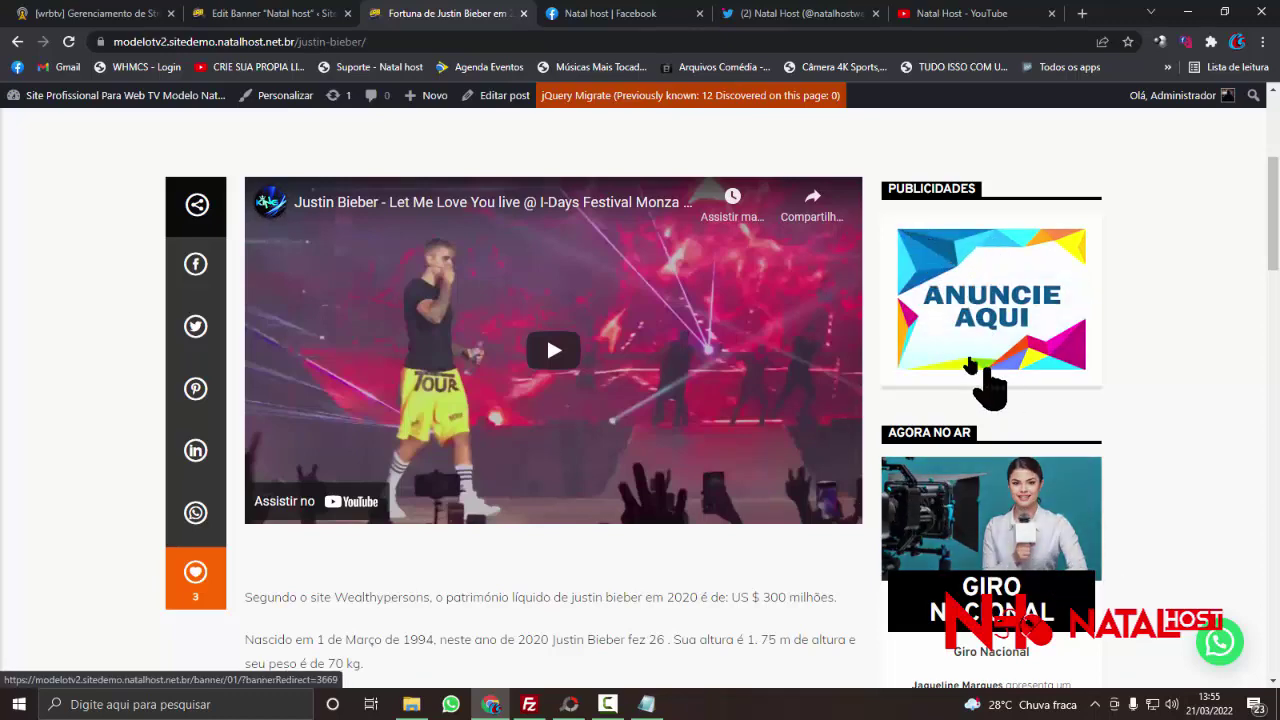
{"action": "scroll", "coordinate": [614, 343], "scroll_direction": "down", "scroll_amount": 15}
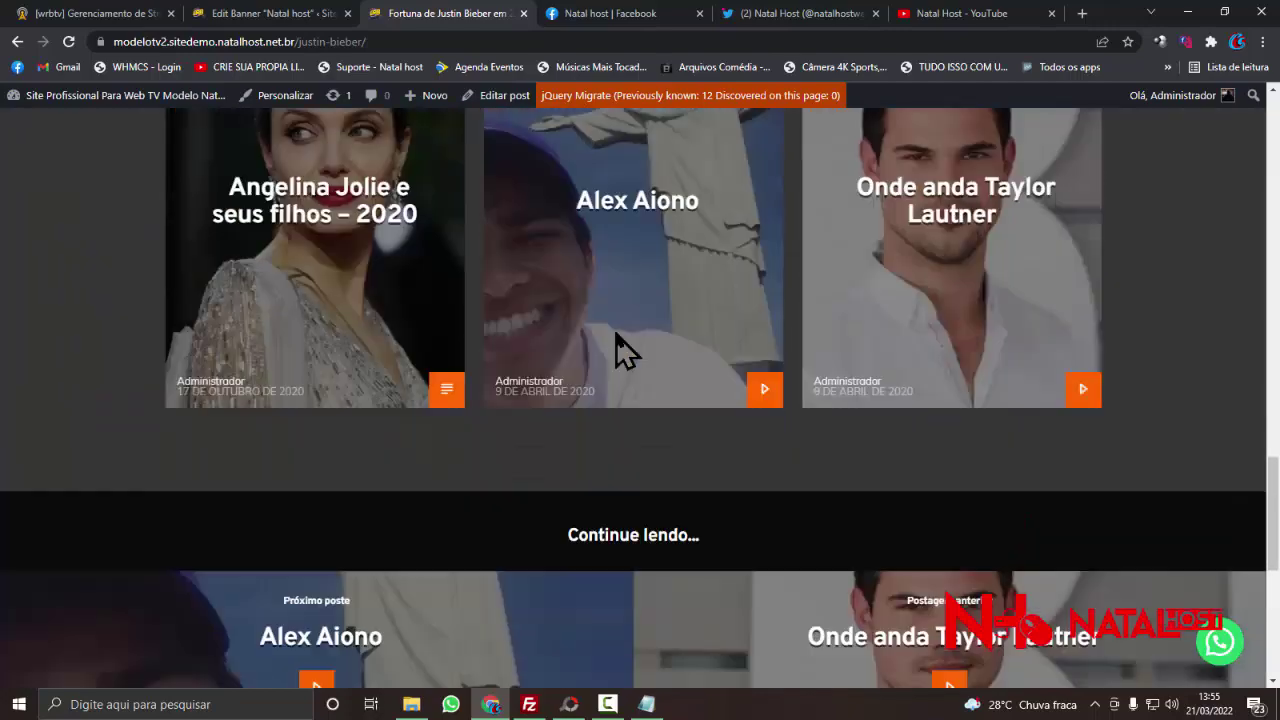
{"action": "scroll", "coordinate": [616, 334], "scroll_direction": "up", "scroll_amount": 15}
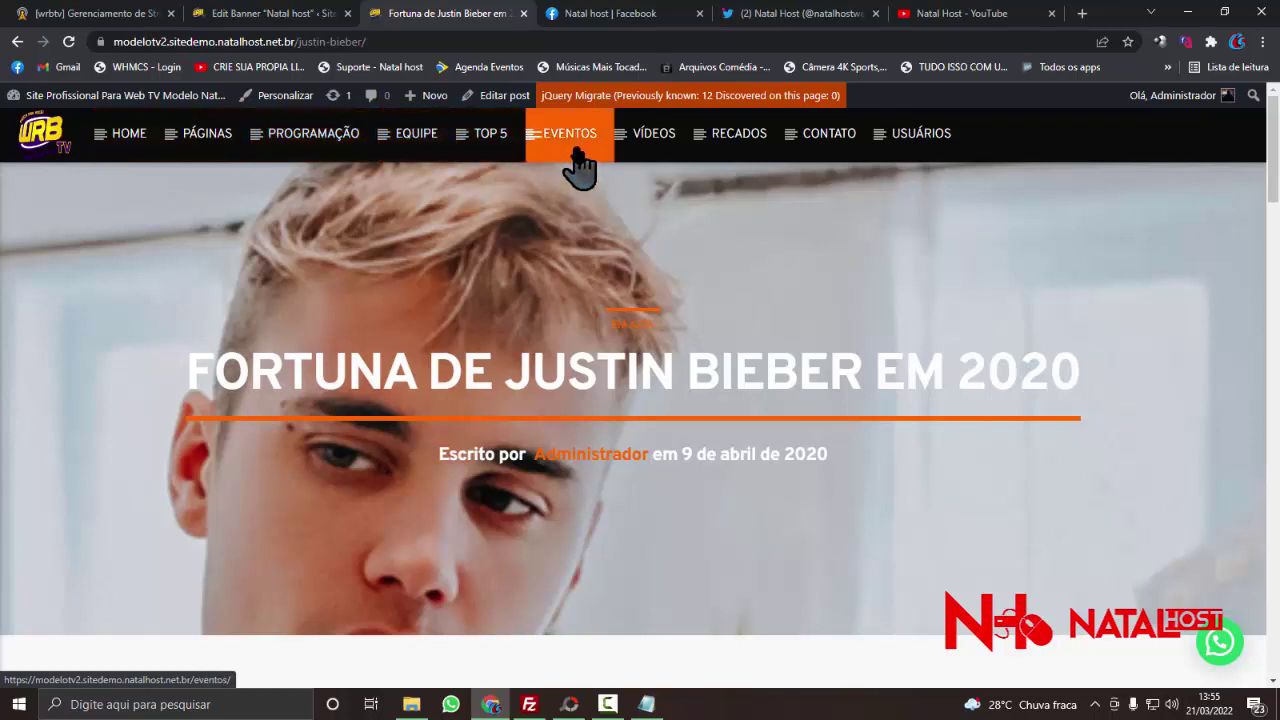
- Return to the home page and open the 'Angelina Jolie e seus filhos – 2020' article
{"action": "left_click", "coordinate": [48, 150]}
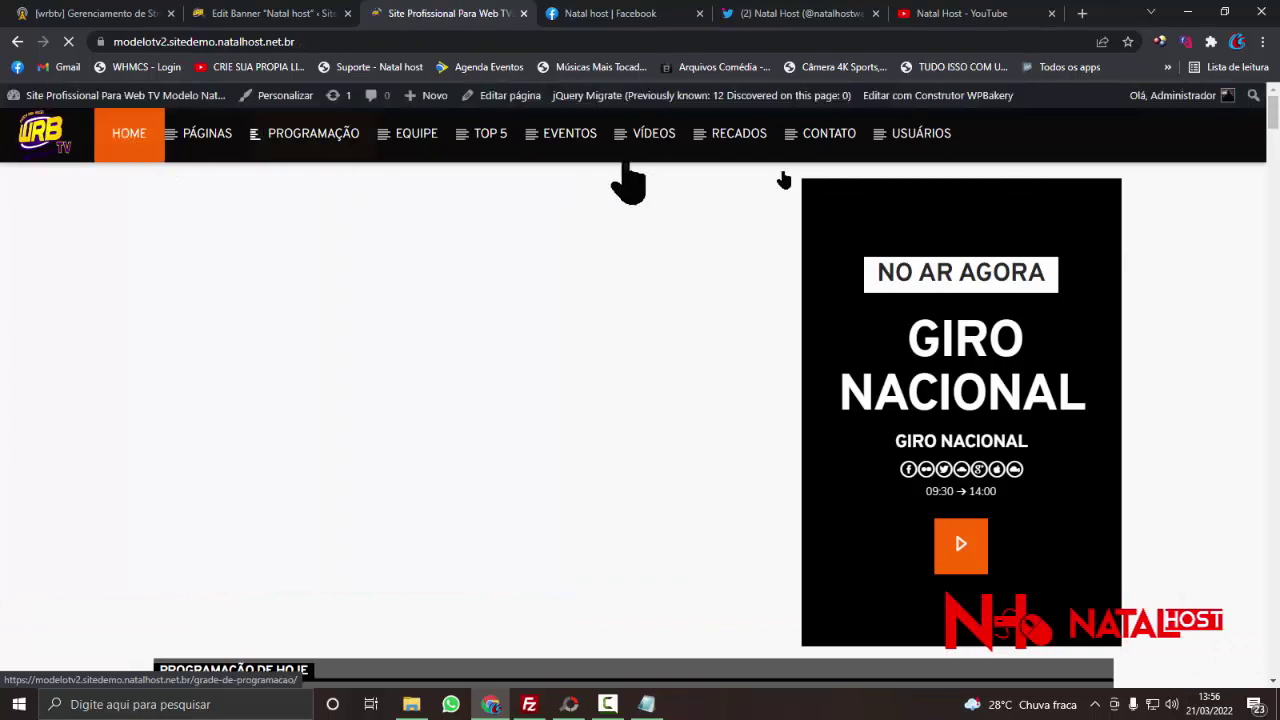
{"action": "scroll", "coordinate": [890, 240], "scroll_direction": "down", "scroll_amount": 13}
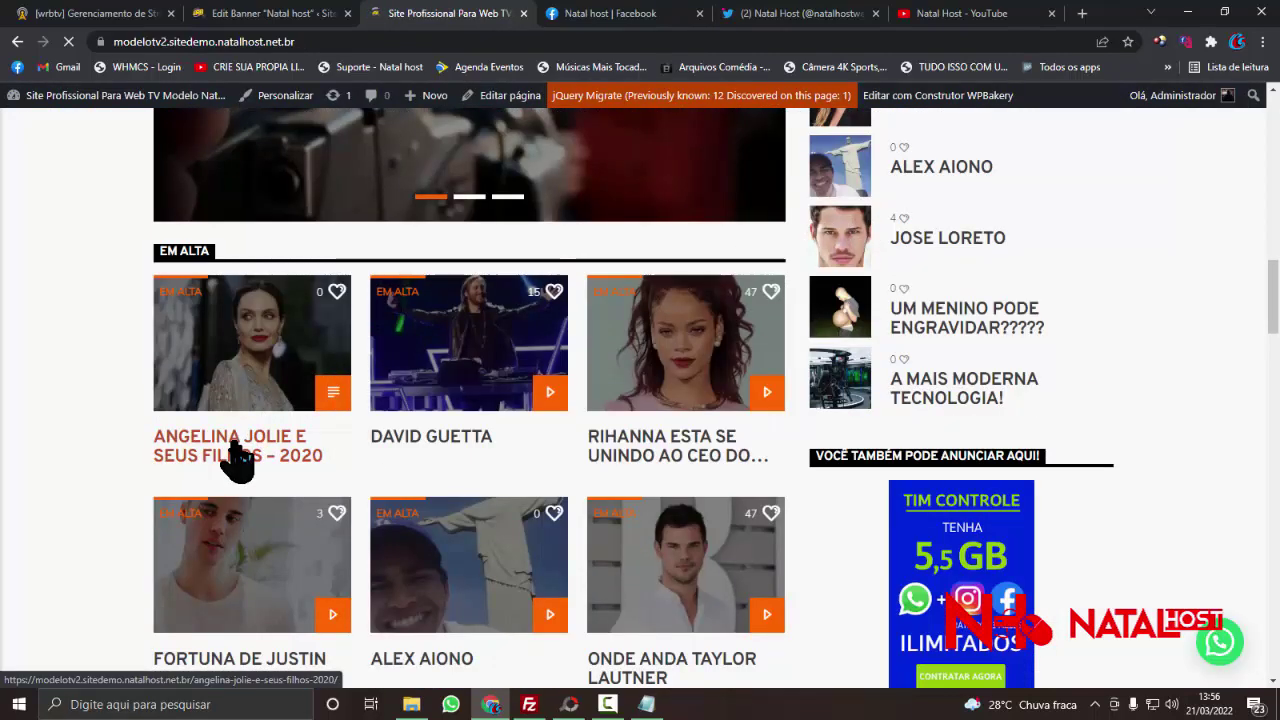
{"action": "left_click", "coordinate": [237, 460]}
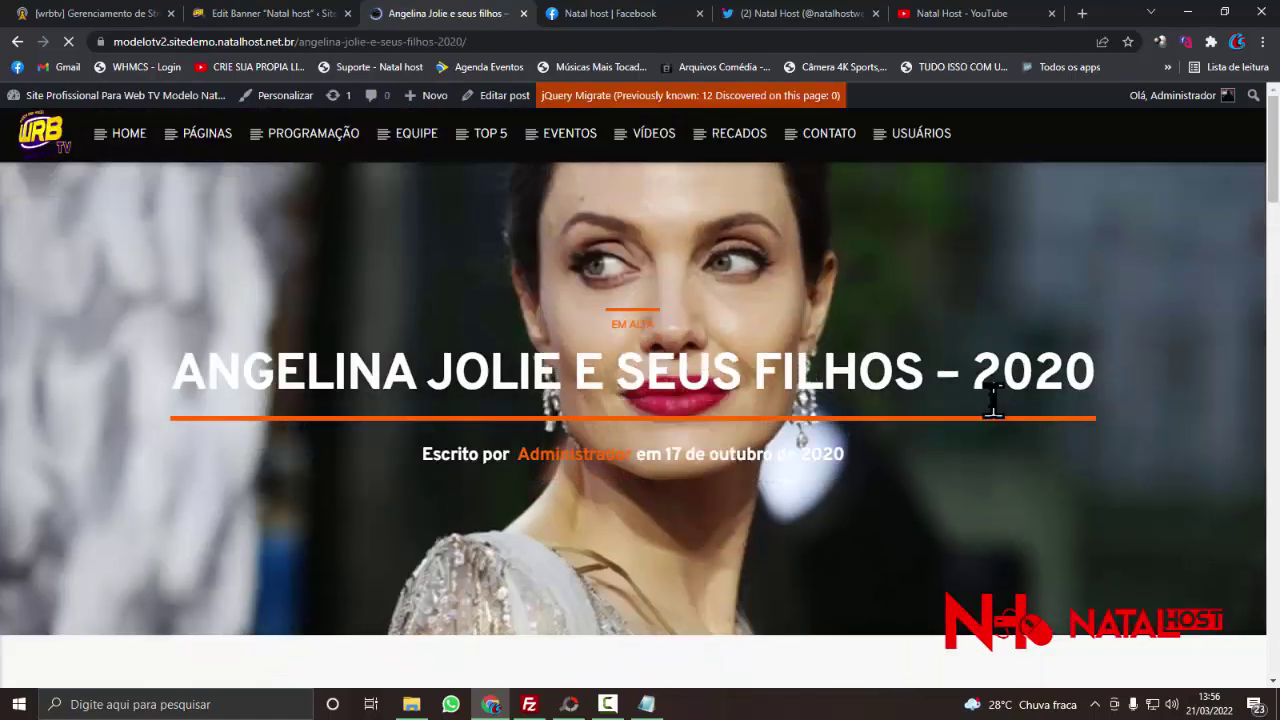
{"action": "scroll", "coordinate": [993, 400], "scroll_direction": "down", "scroll_amount": 10}
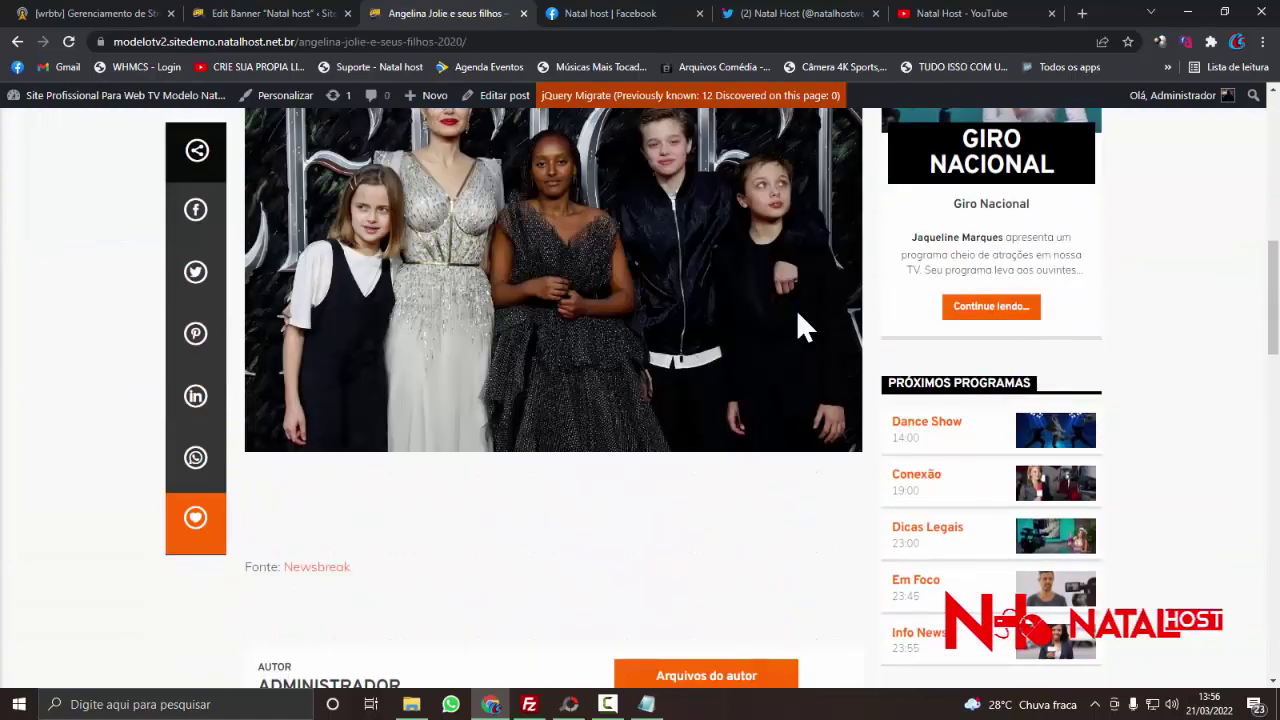
{"action": "scroll", "coordinate": [891, 357], "scroll_direction": "down", "scroll_amount": 1}
{"action": "scroll", "coordinate": [886, 366], "scroll_direction": "up", "scroll_amount": 7}
{"action": "scroll", "coordinate": [1020, 390], "scroll_direction": "down", "scroll_amount": 4}
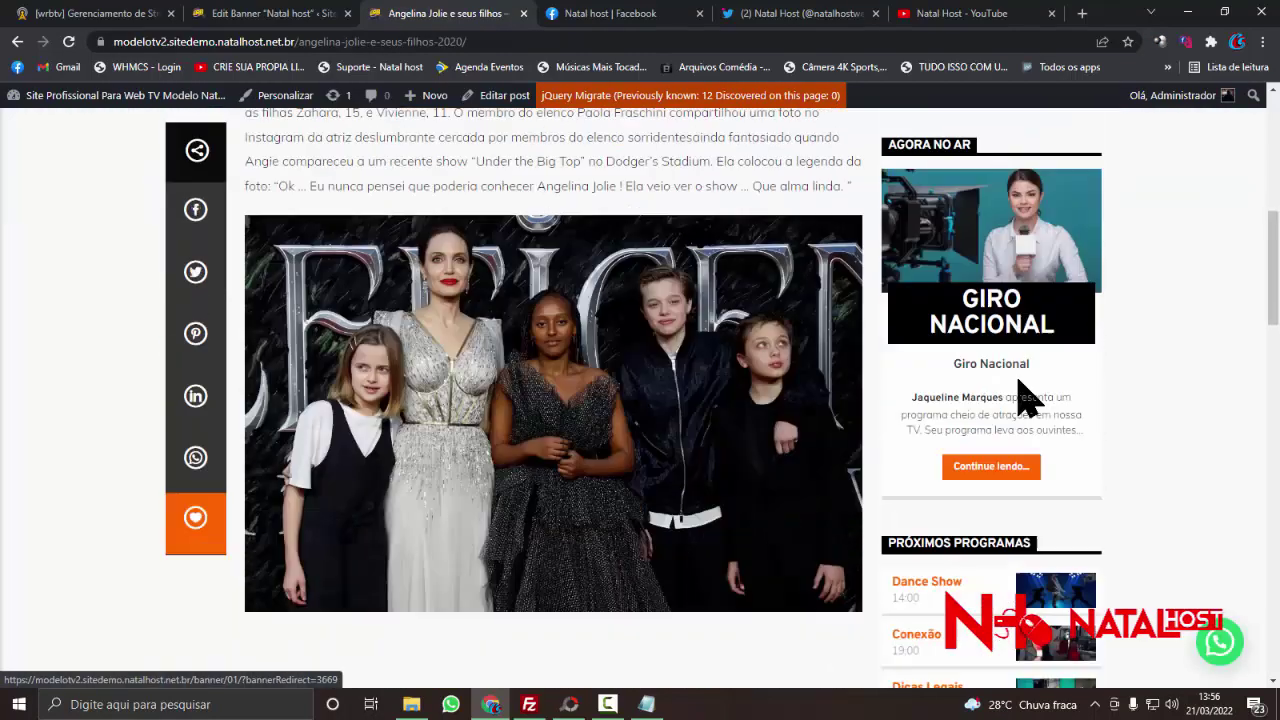
{"action": "scroll", "coordinate": [1019, 385], "scroll_direction": "down", "scroll_amount": 15}
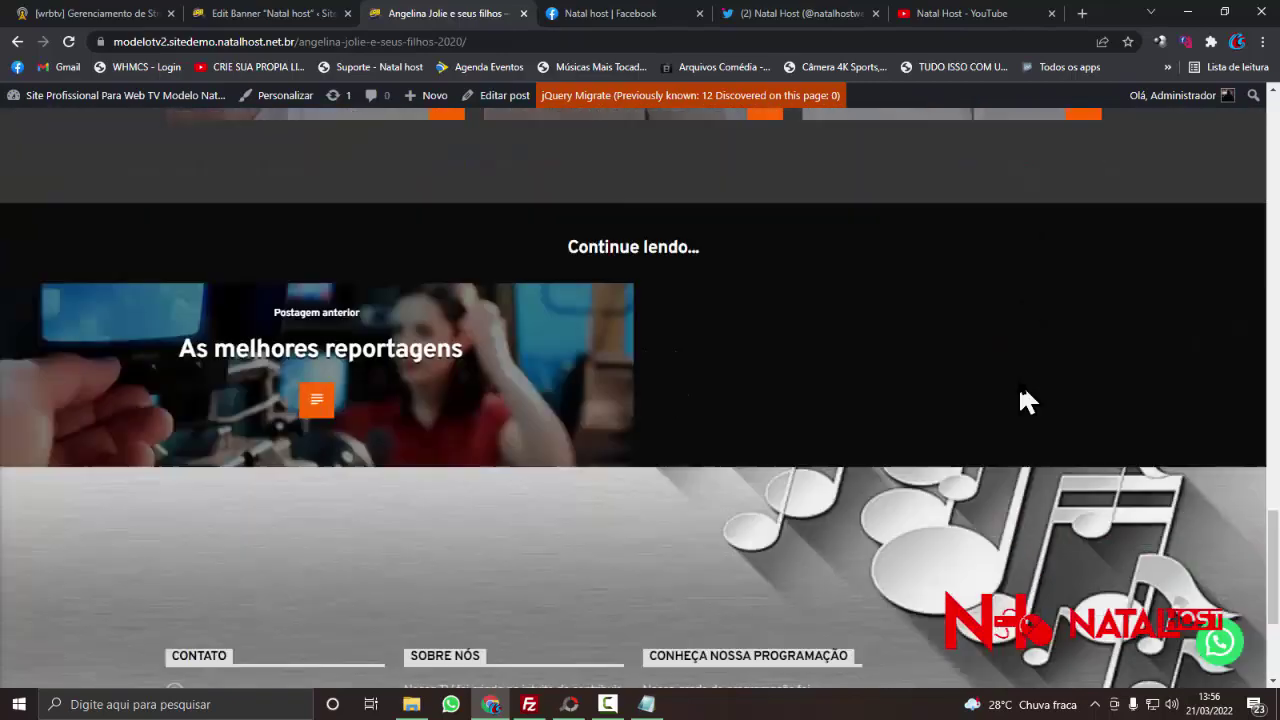
{"action": "scroll", "coordinate": [1020, 391], "scroll_direction": "up", "scroll_amount": 1}
{"action": "scroll", "coordinate": [1020, 391], "scroll_direction": "down", "scroll_amount": 2}
{"action": "scroll", "coordinate": [1020, 391], "scroll_direction": "up", "scroll_amount": 2}
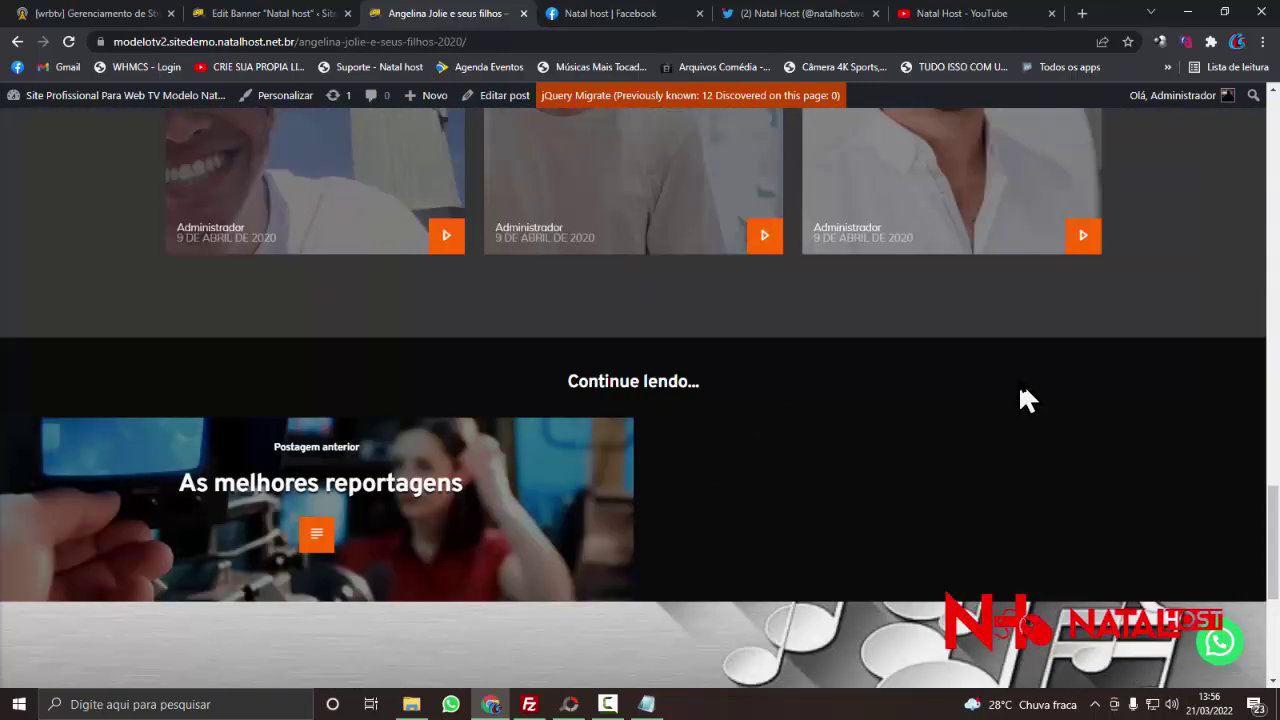
{"action": "scroll", "coordinate": [1020, 392], "scroll_direction": "down", "scroll_amount": 4}
{"action": "scroll", "coordinate": [728, 372], "scroll_direction": "up", "scroll_amount": 2}
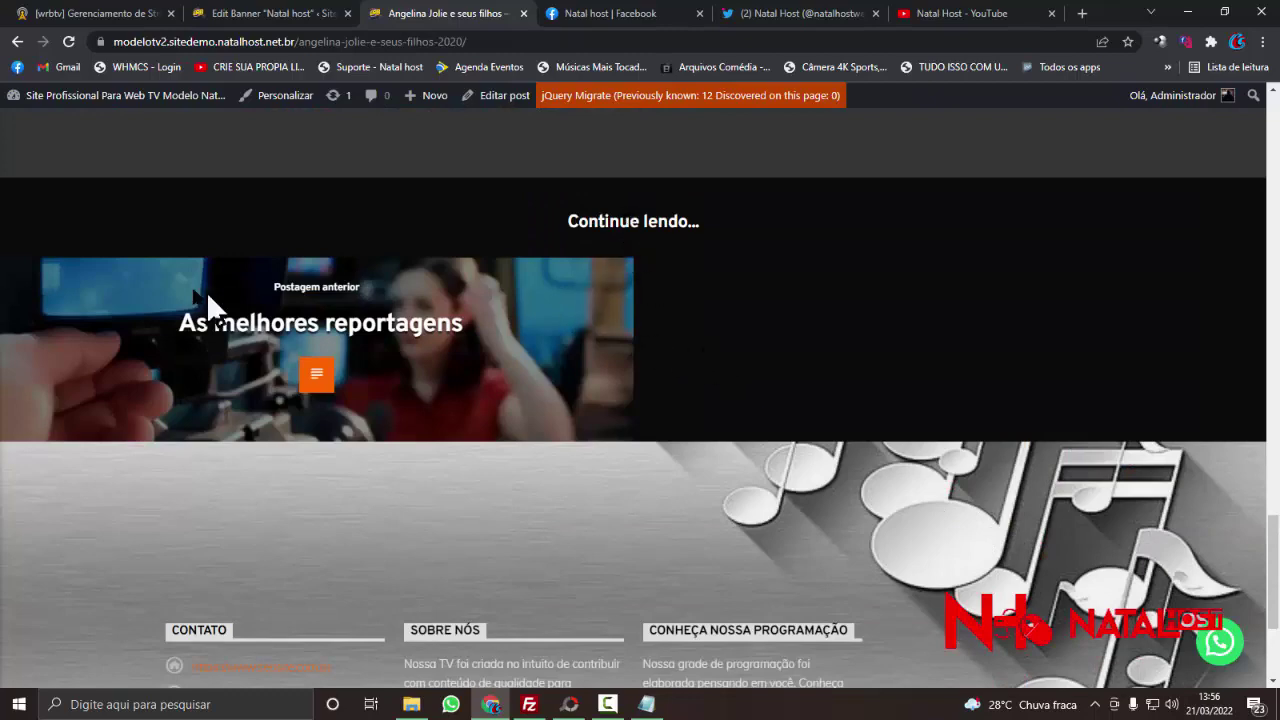
{"action": "scroll", "coordinate": [305, 355], "scroll_direction": "up", "scroll_amount": 15}
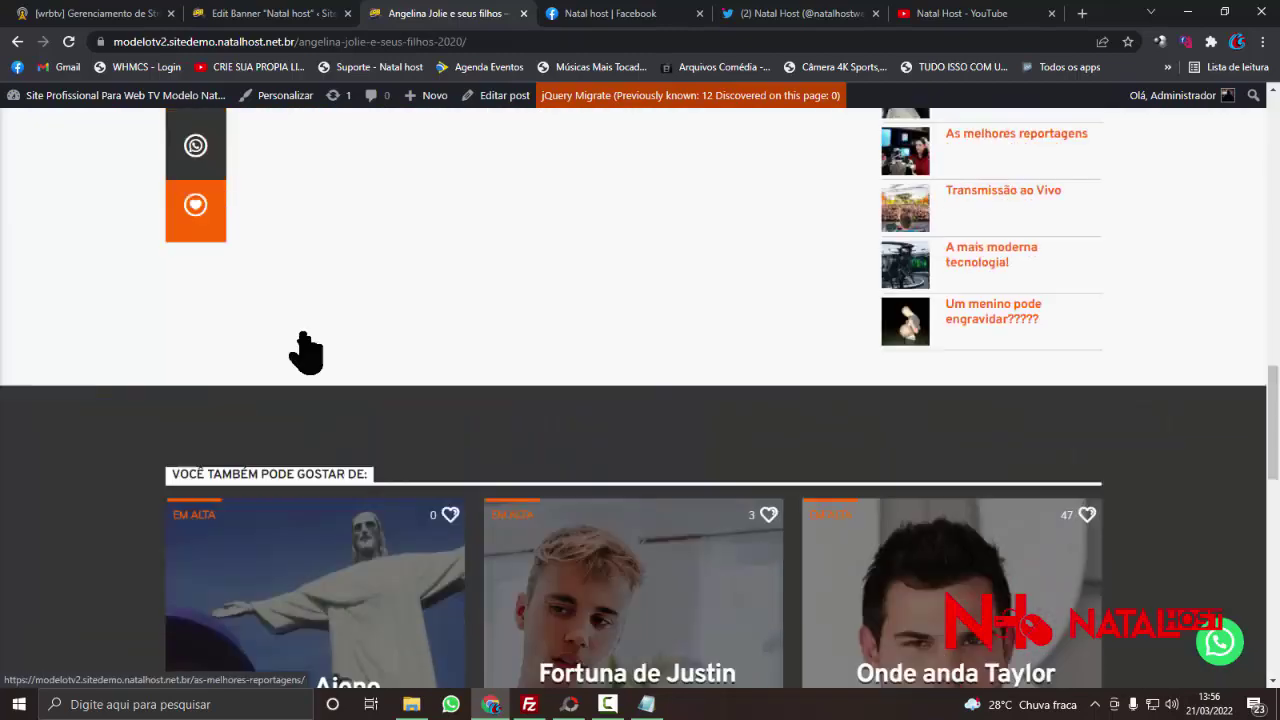
{"action": "scroll", "coordinate": [312, 347], "scroll_direction": "up", "scroll_amount": 4}
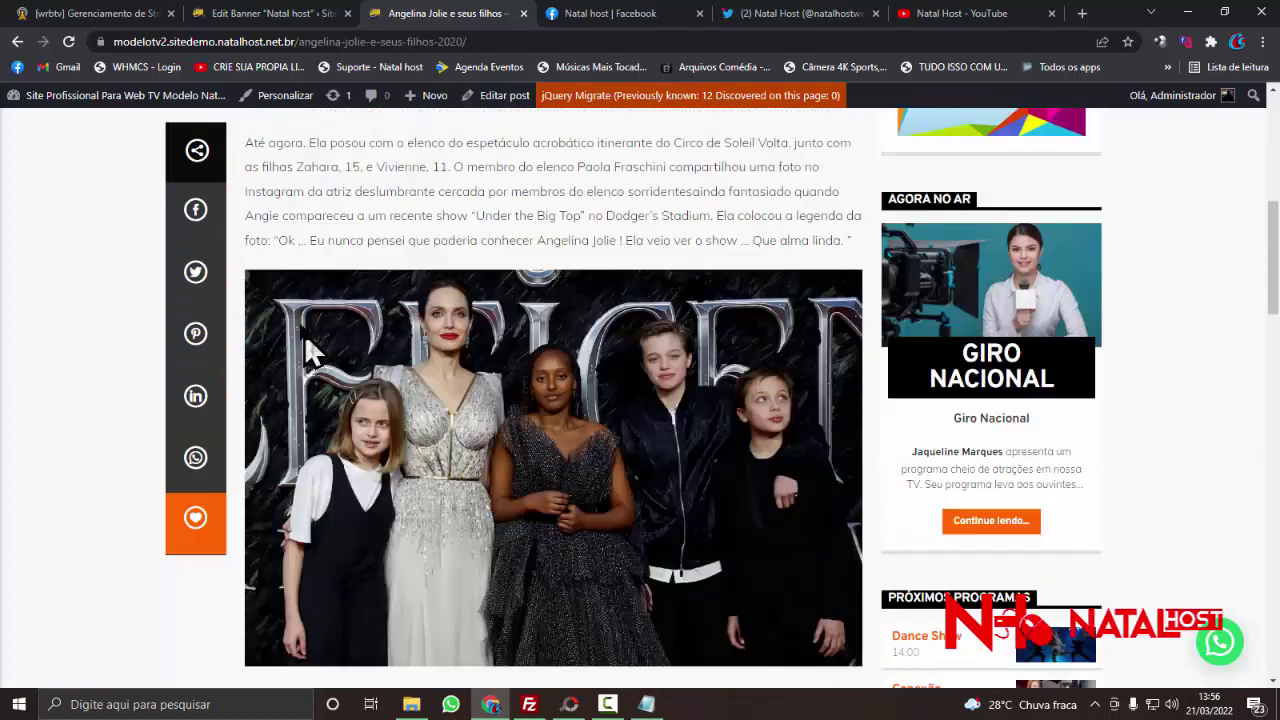
- Go back to the admin and open the Banners Laterais list
{"action": "left_click", "coordinate": [19, 42]}
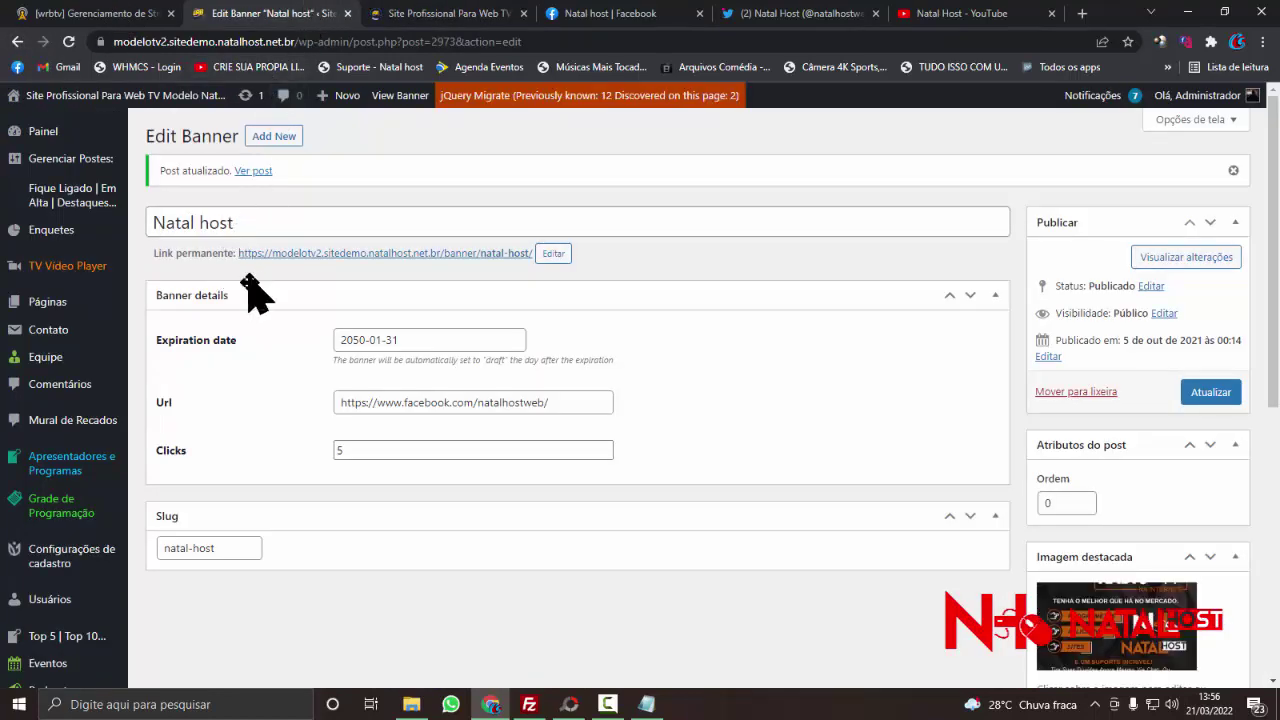
{"action": "scroll", "coordinate": [258, 303], "scroll_direction": "down", "scroll_amount": 3}
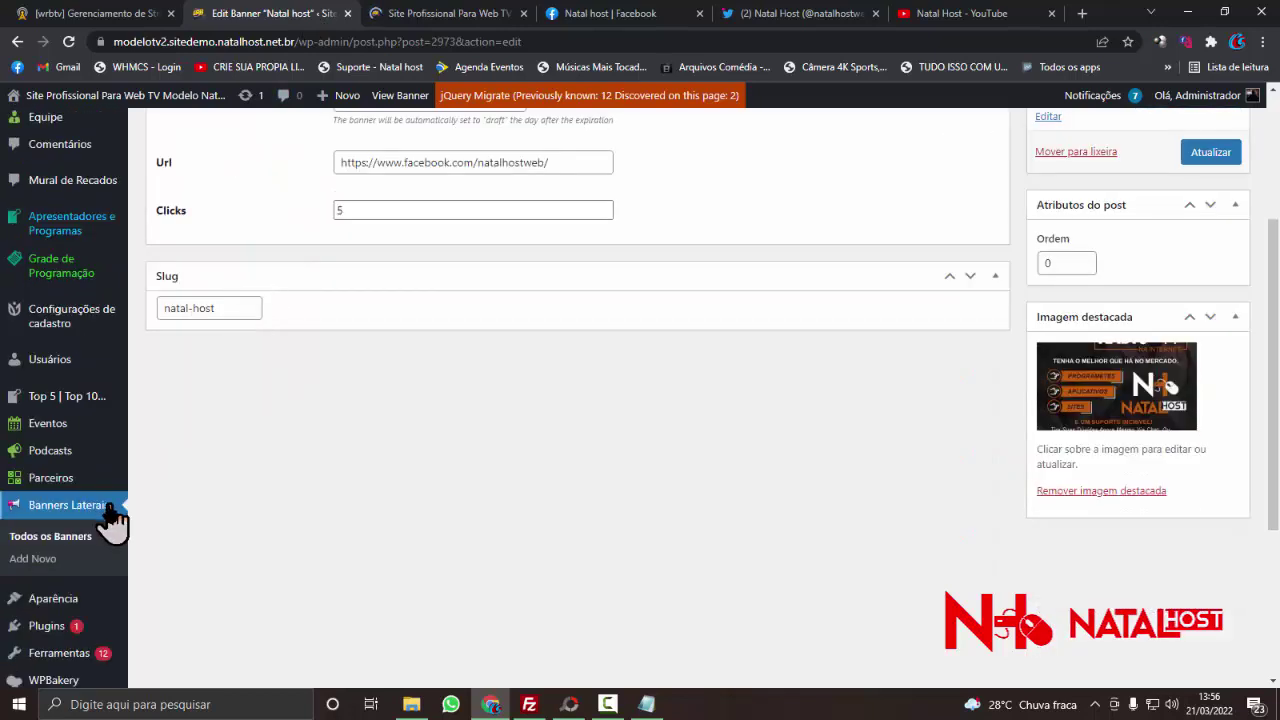
{"action": "left_click", "coordinate": [103, 518]}
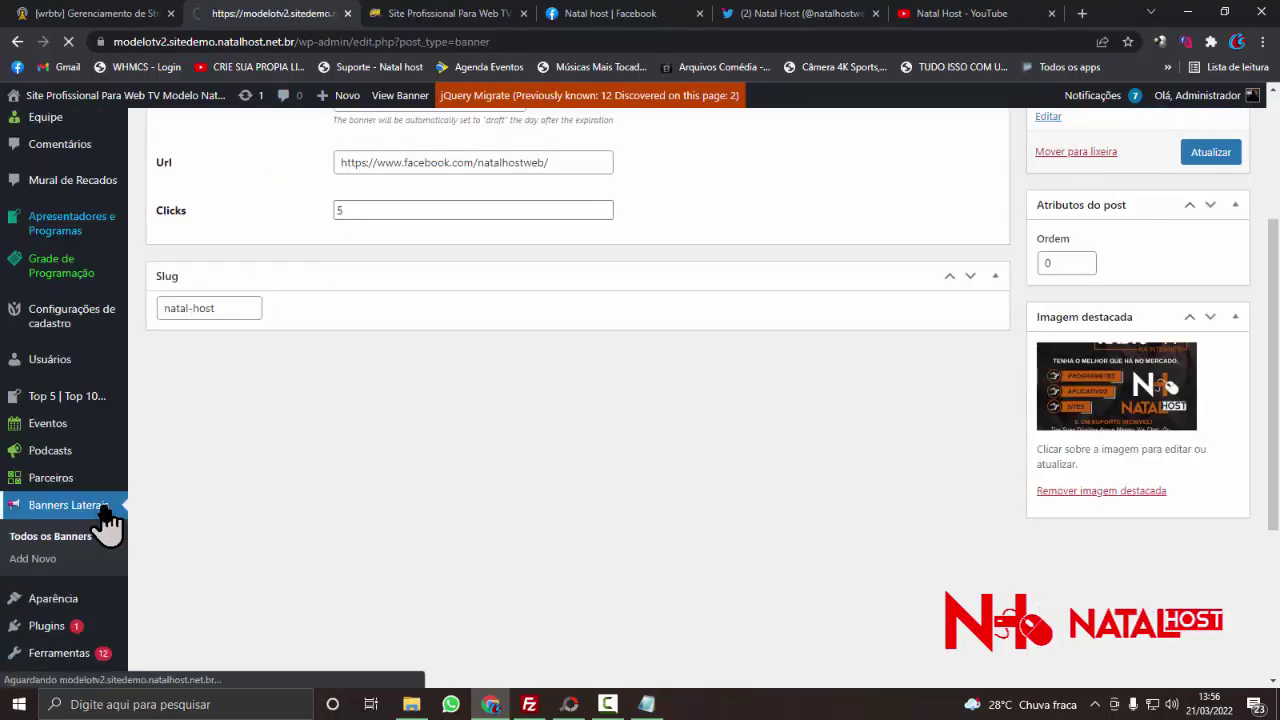
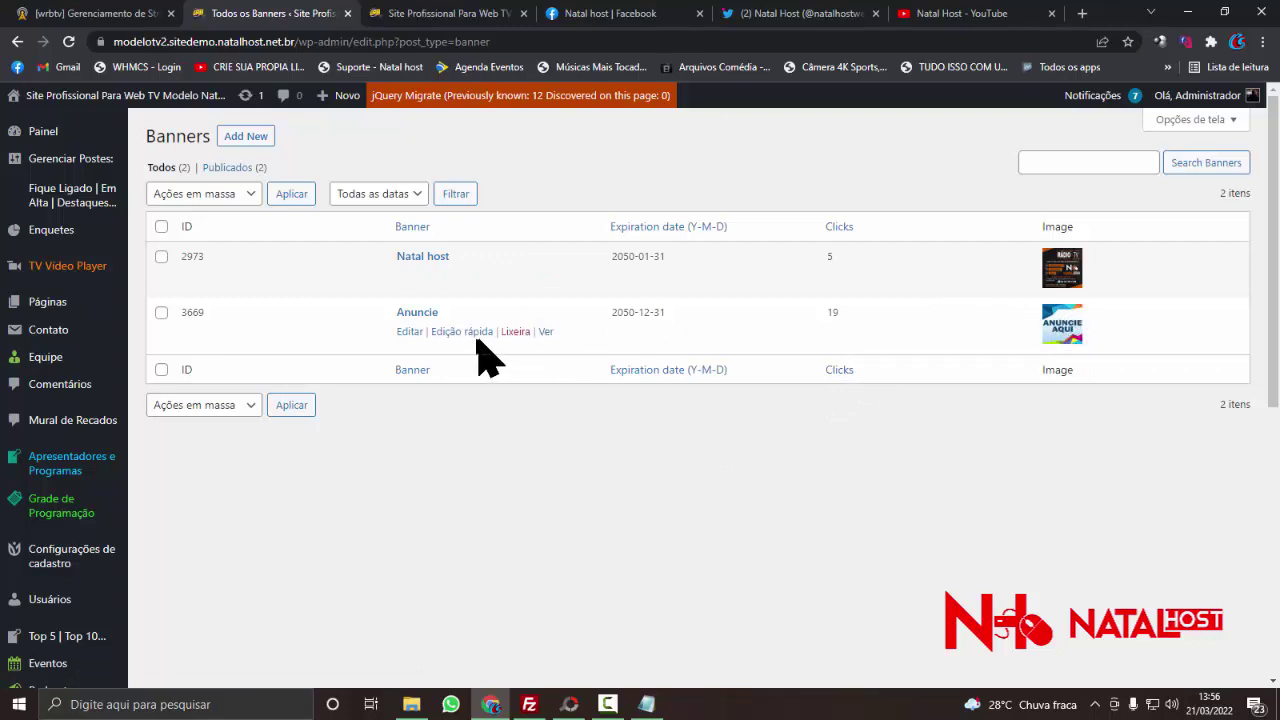
- Open the Anuncie banner's edit screen and review its /contato/ link, slug 01 and featured image
{"action": "left_click", "coordinate": [410, 345]}
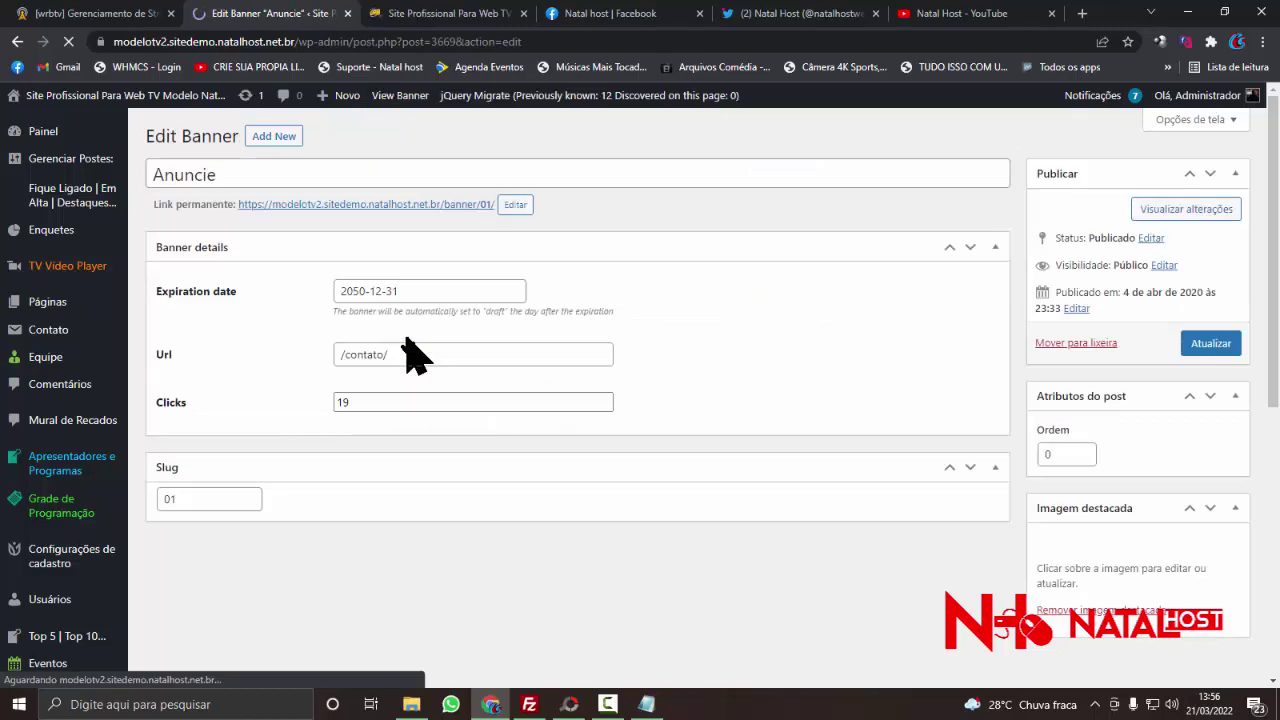
{"action": "scroll", "coordinate": [440, 320], "scroll_direction": "down", "scroll_amount": 1}
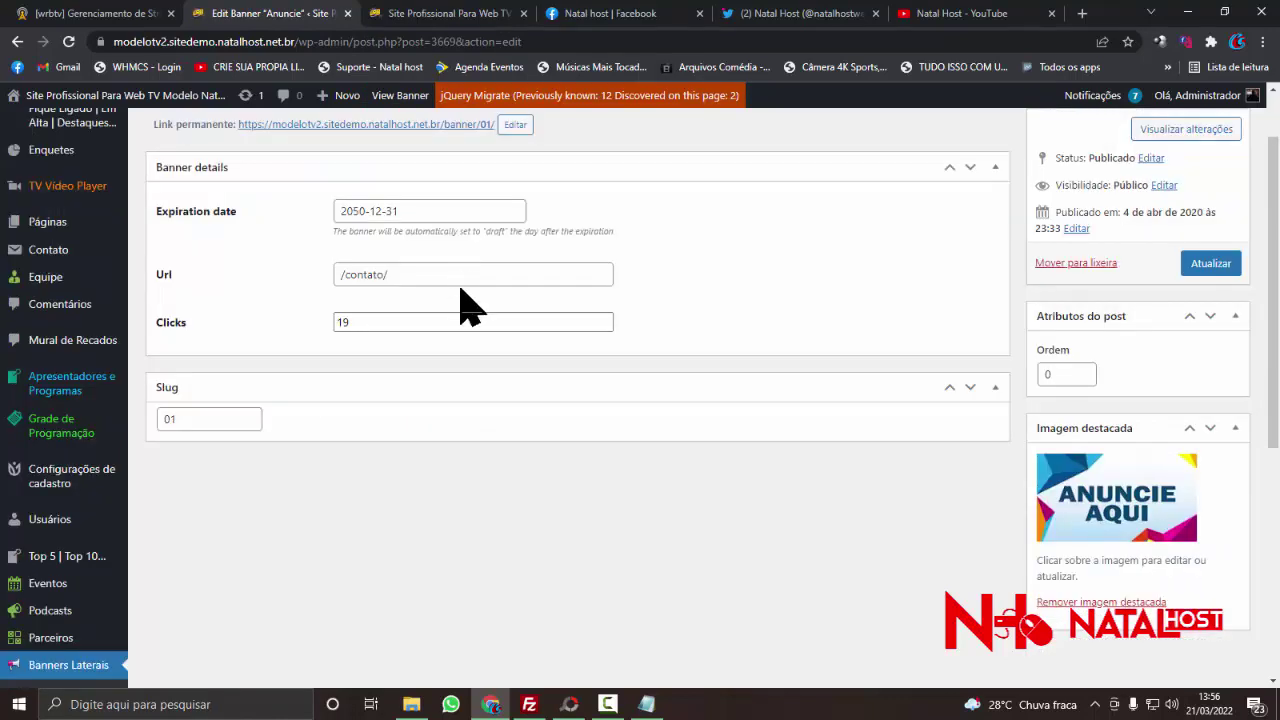
{"action": "scroll", "coordinate": [423, 314], "scroll_direction": "down", "scroll_amount": 1}
{"action": "left_click", "coordinate": [218, 340]}
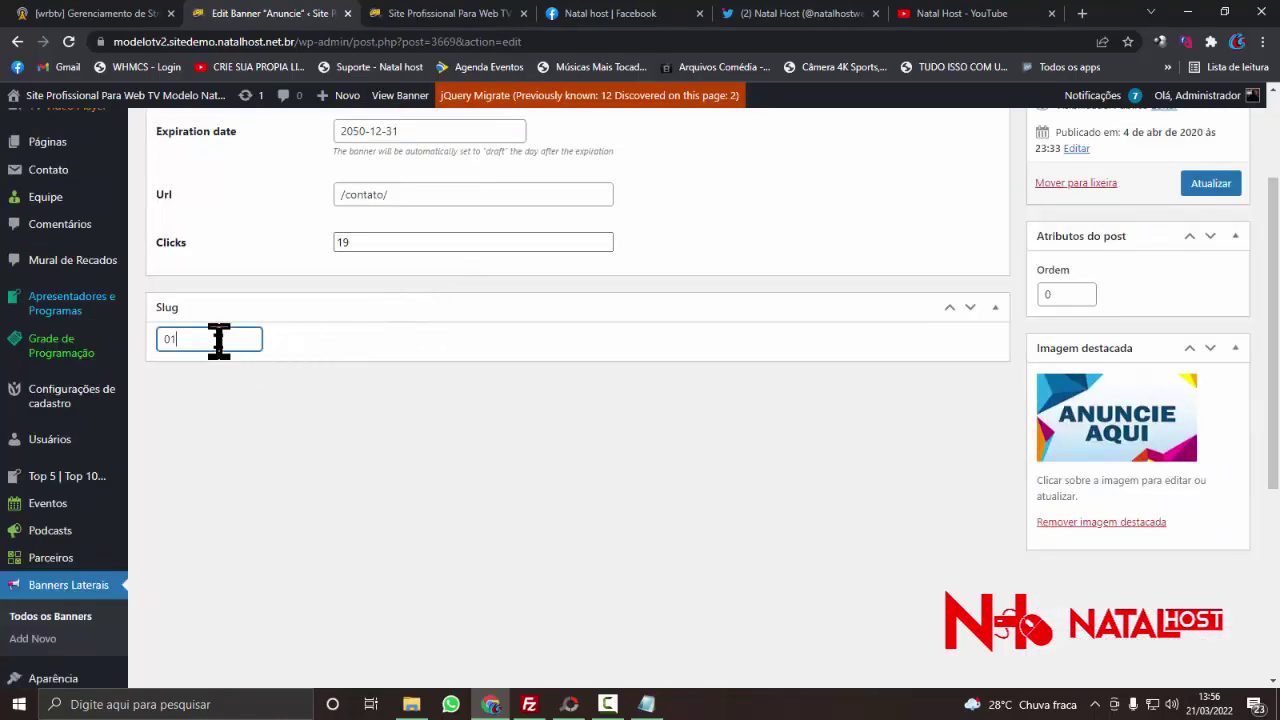
{"action": "scroll", "coordinate": [822, 350], "scroll_direction": "up", "scroll_amount": 2}
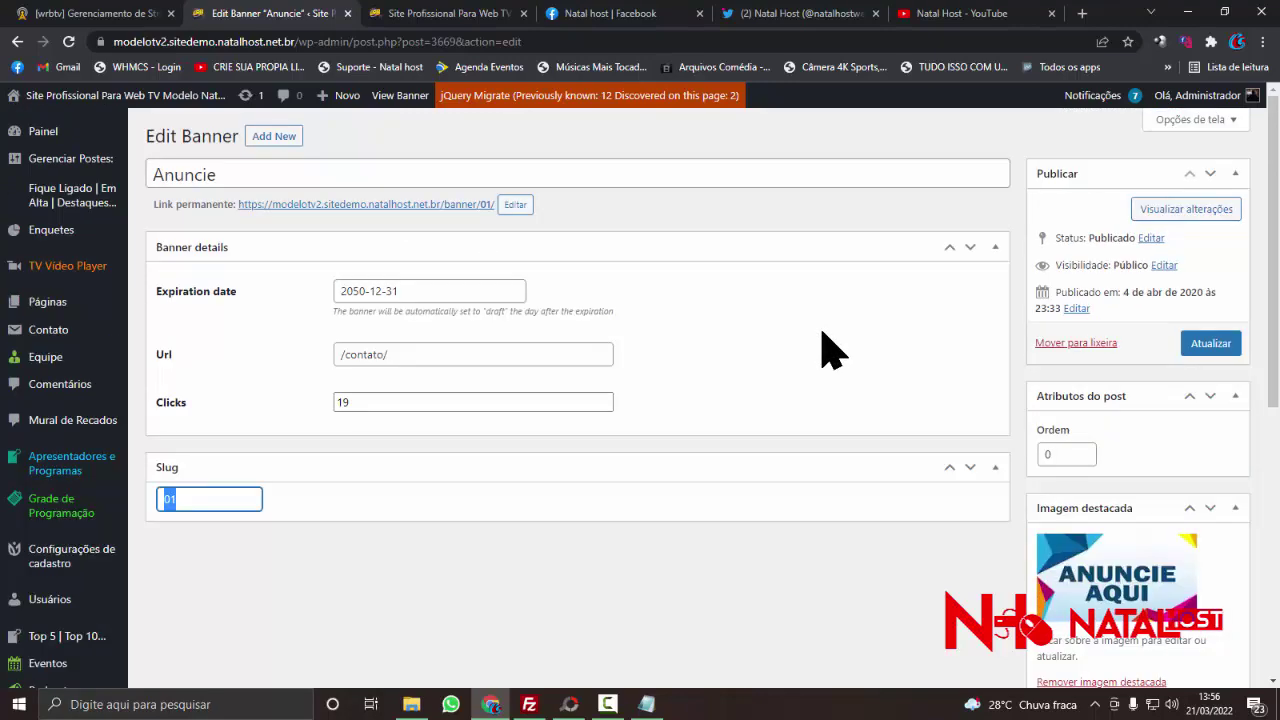
{"action": "scroll", "coordinate": [832, 350], "scroll_direction": "down", "scroll_amount": 3}
{"action": "scroll", "coordinate": [1131, 378], "scroll_direction": "up", "scroll_amount": 3}
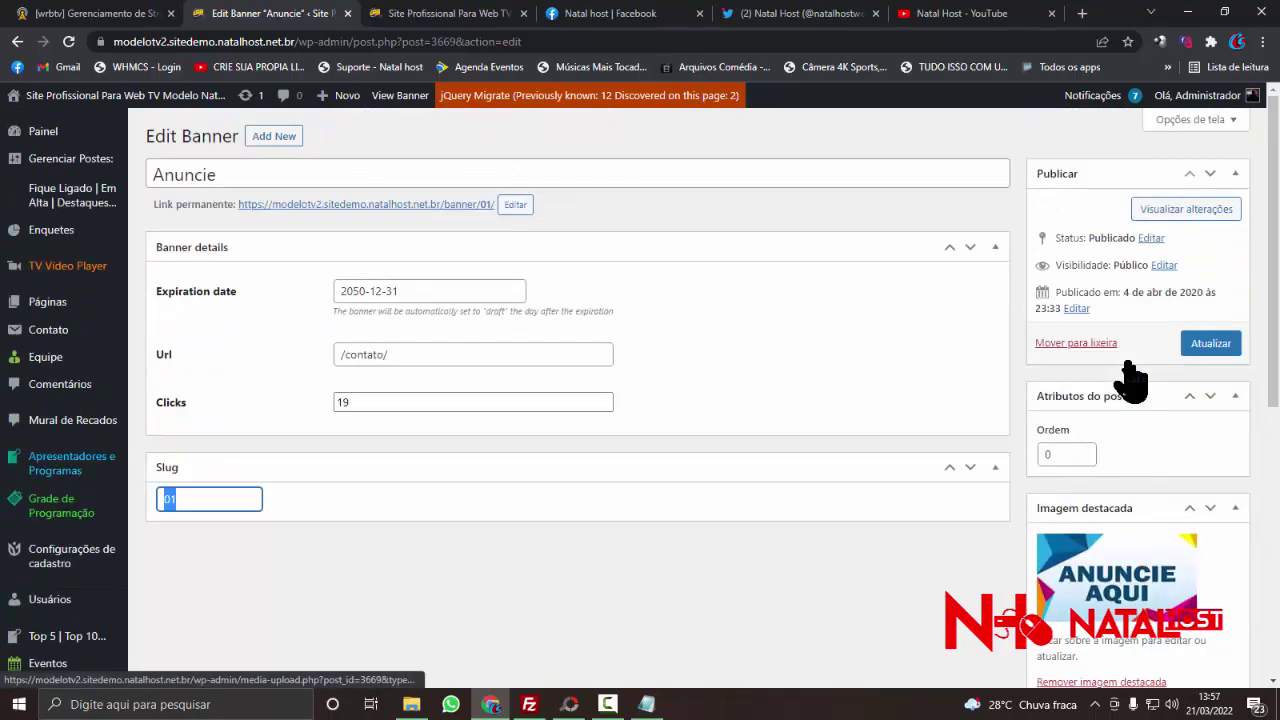
{"action": "left_click", "coordinate": [480, 20]}
{"action": "scroll", "coordinate": [957, 400], "scroll_direction": "up", "scroll_amount": 10}
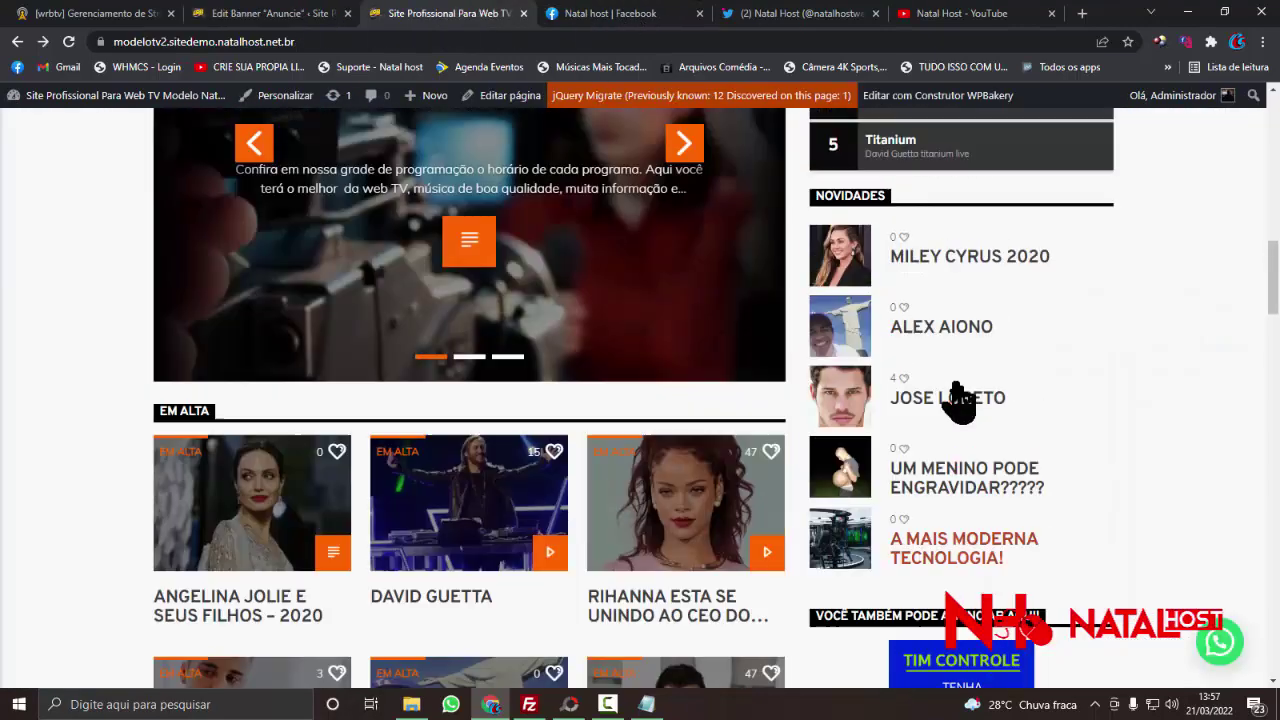
{"action": "scroll", "coordinate": [960, 403], "scroll_direction": "up", "scroll_amount": 3}
{"action": "scroll", "coordinate": [960, 403], "scroll_direction": "down", "scroll_amount": 12}
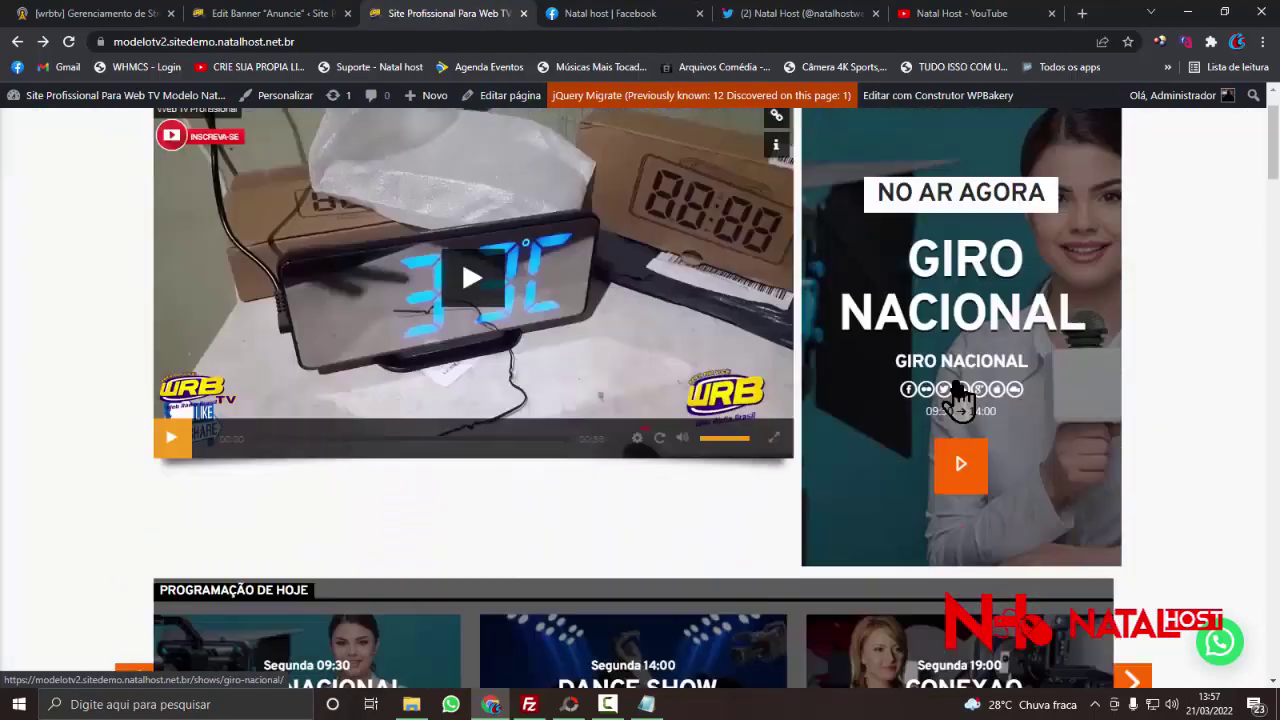
{"action": "scroll", "coordinate": [960, 400], "scroll_direction": "down", "scroll_amount": 5}
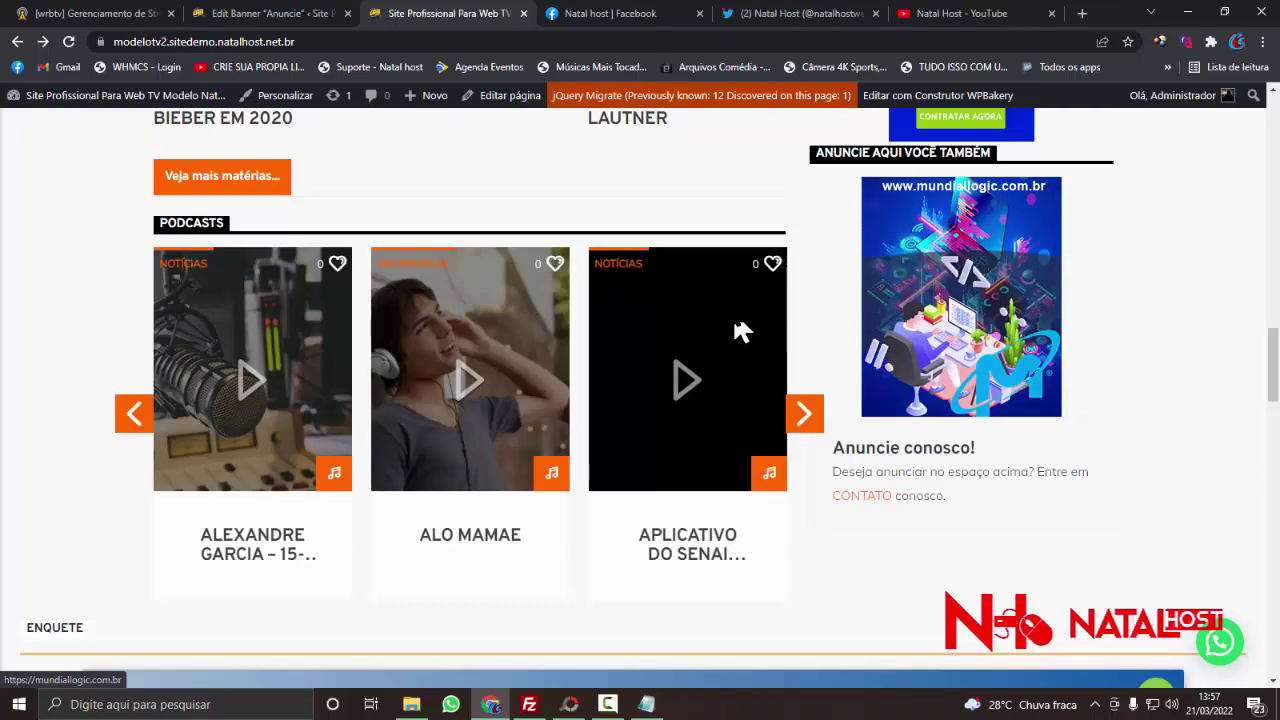
{"action": "scroll", "coordinate": [760, 343], "scroll_direction": "up", "scroll_amount": 7}
{"action": "scroll", "coordinate": [850, 400], "scroll_direction": "up", "scroll_amount": 5}
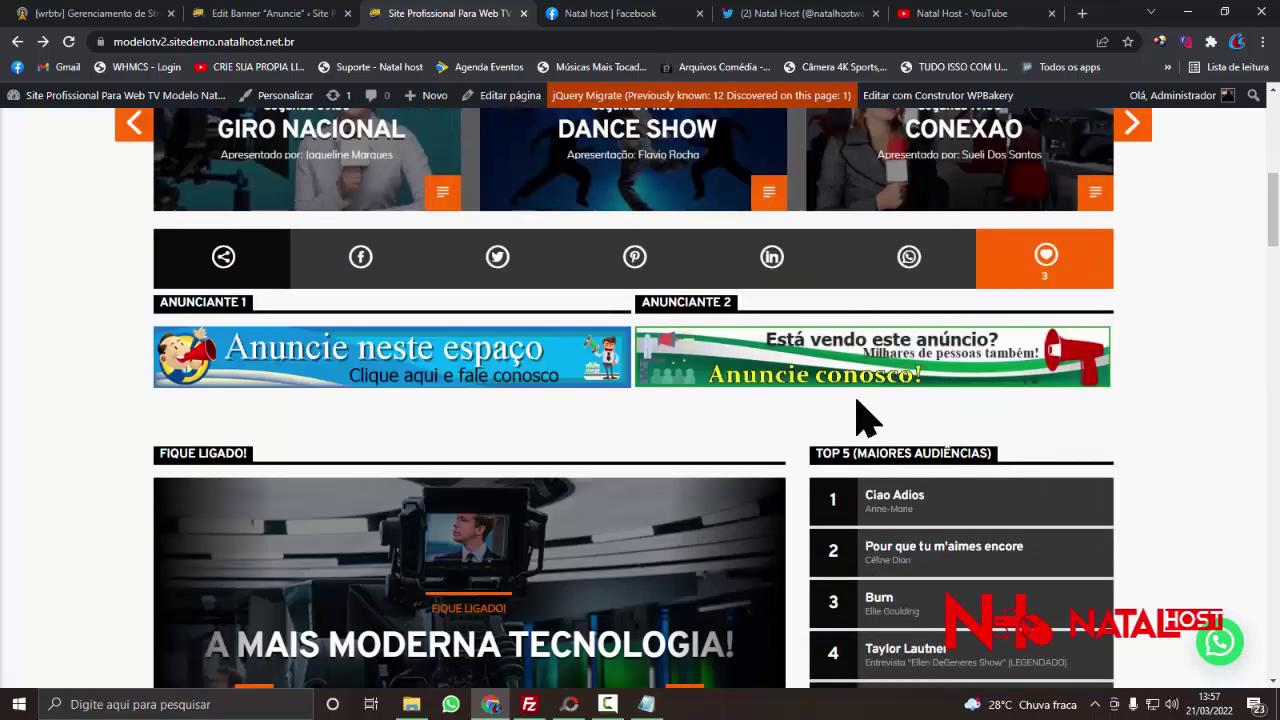
{"action": "left_click", "coordinate": [270, 16]}
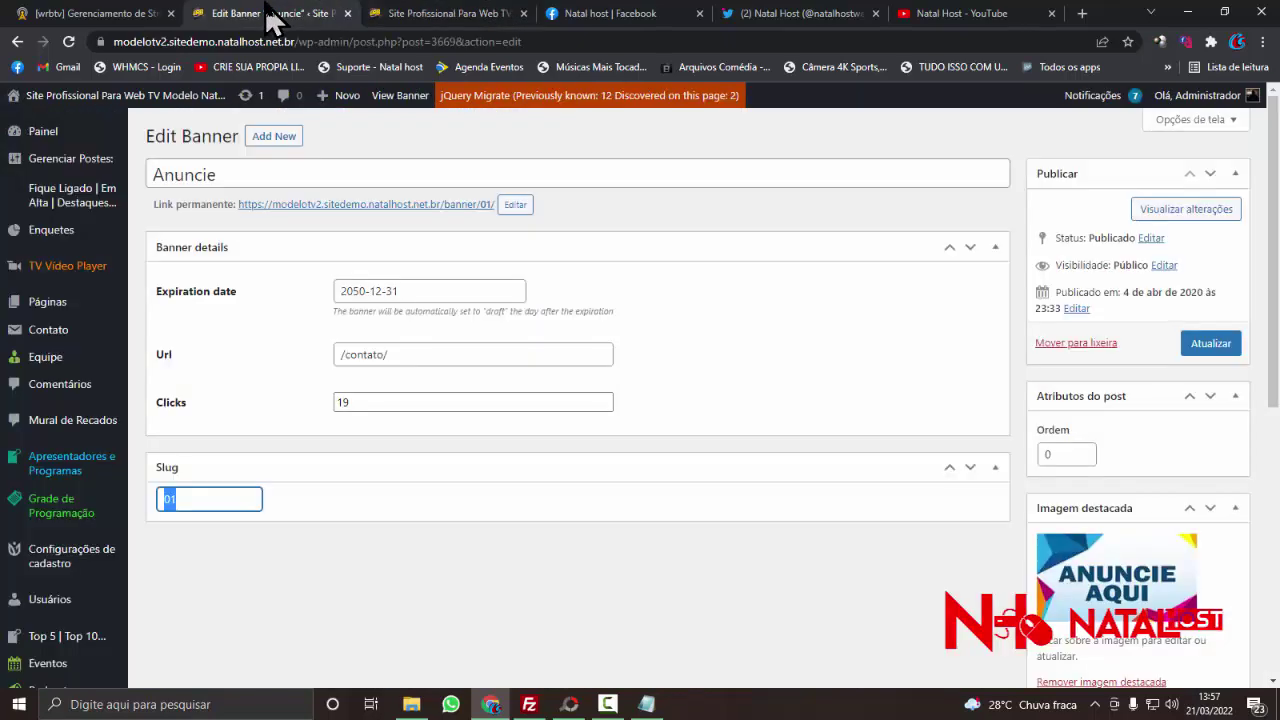
{"action": "left_click", "coordinate": [422, 16]}
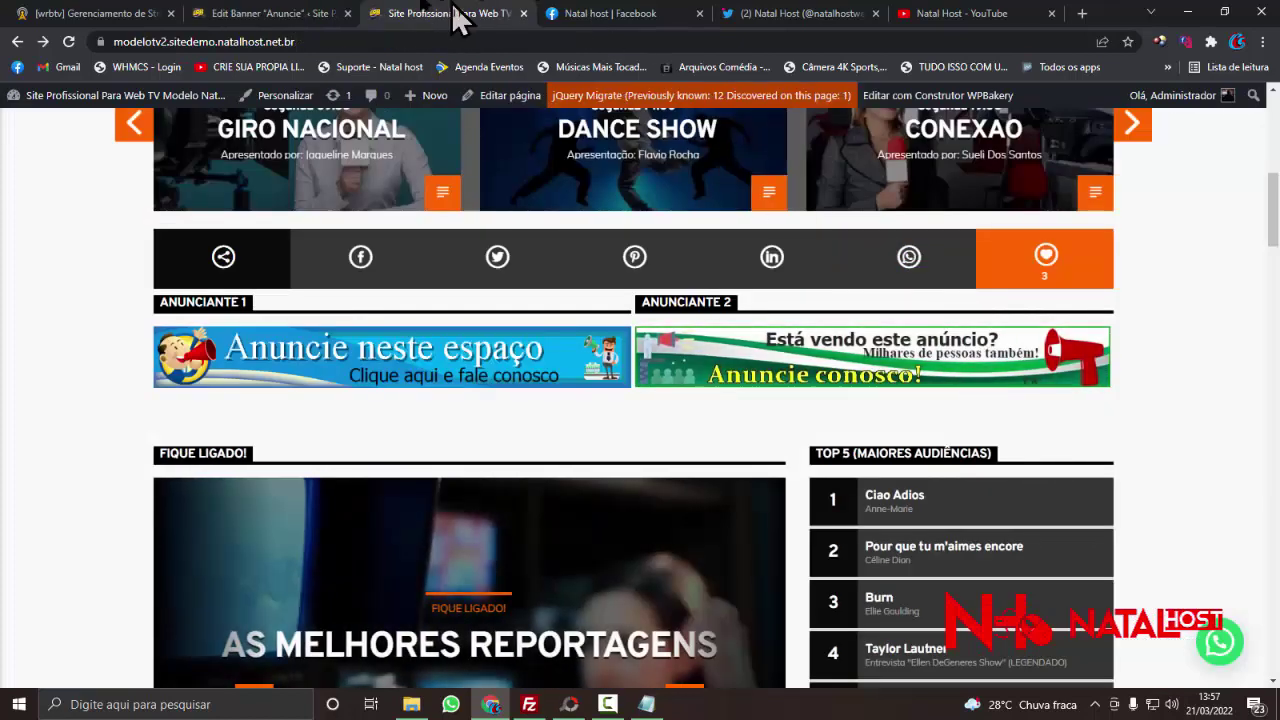
{"action": "left_click", "coordinate": [282, 20]}
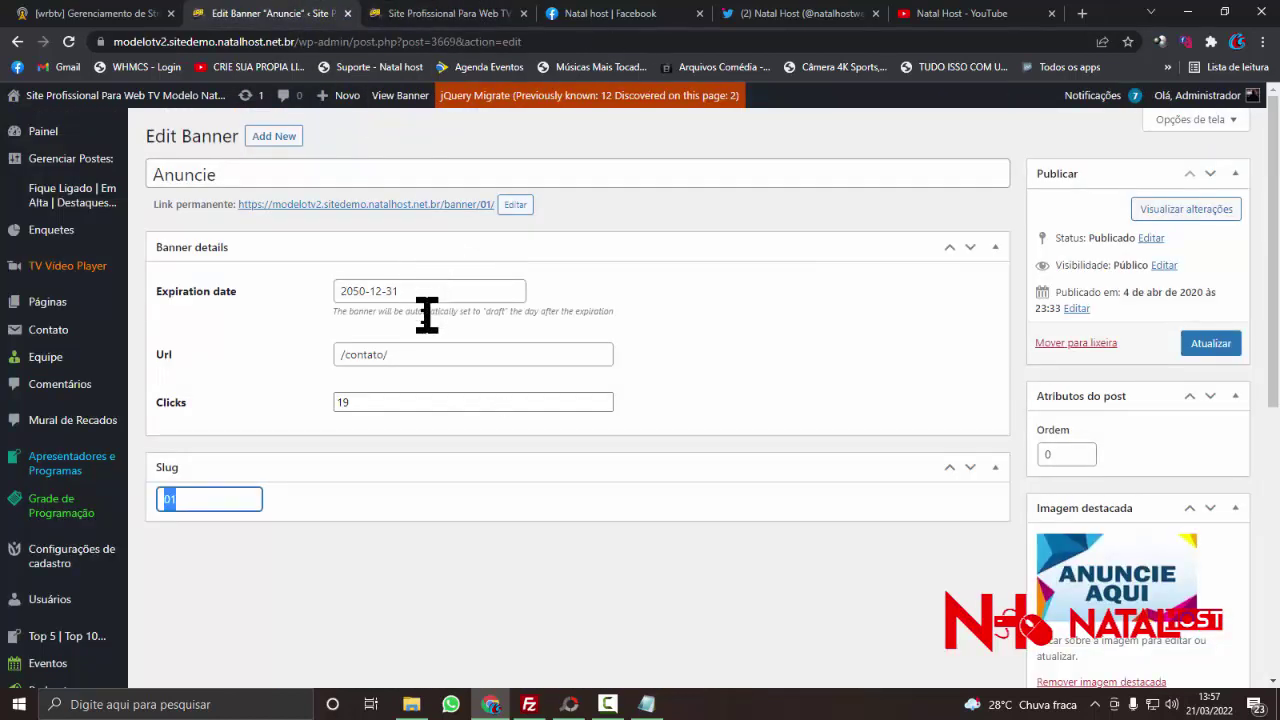
- Replace the /contato/ link with the Facebook page address and clear the clicks count
{"action": "left_click", "coordinate": [413, 360]}
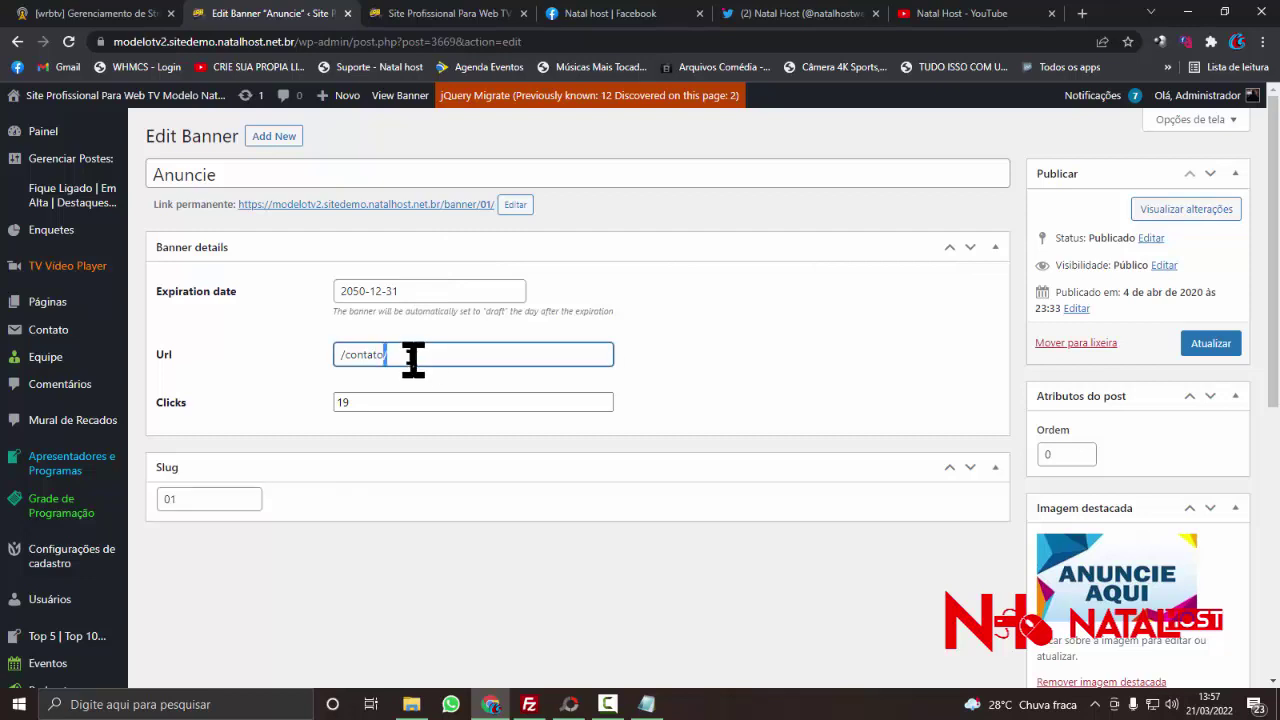
{"action": "right_click", "coordinate": [408, 354]}
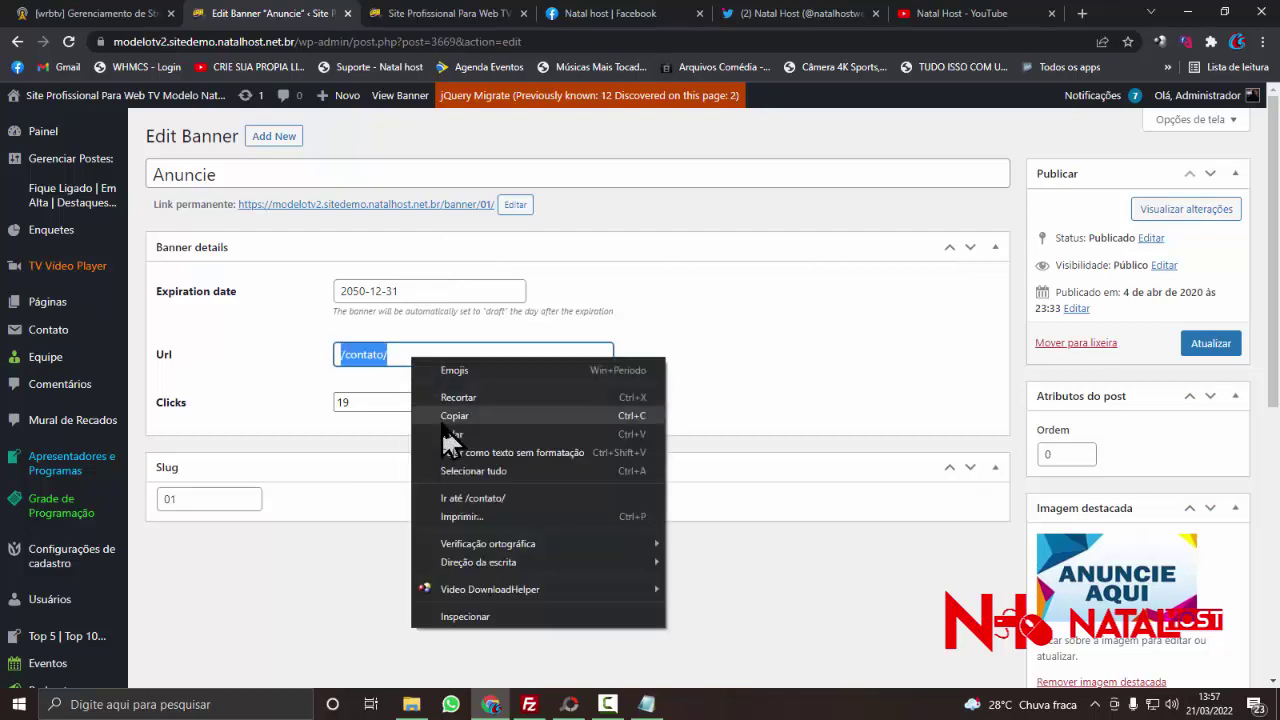
{"action": "left_click", "coordinate": [442, 425]}
{"action": "left_click", "coordinate": [390, 400]}
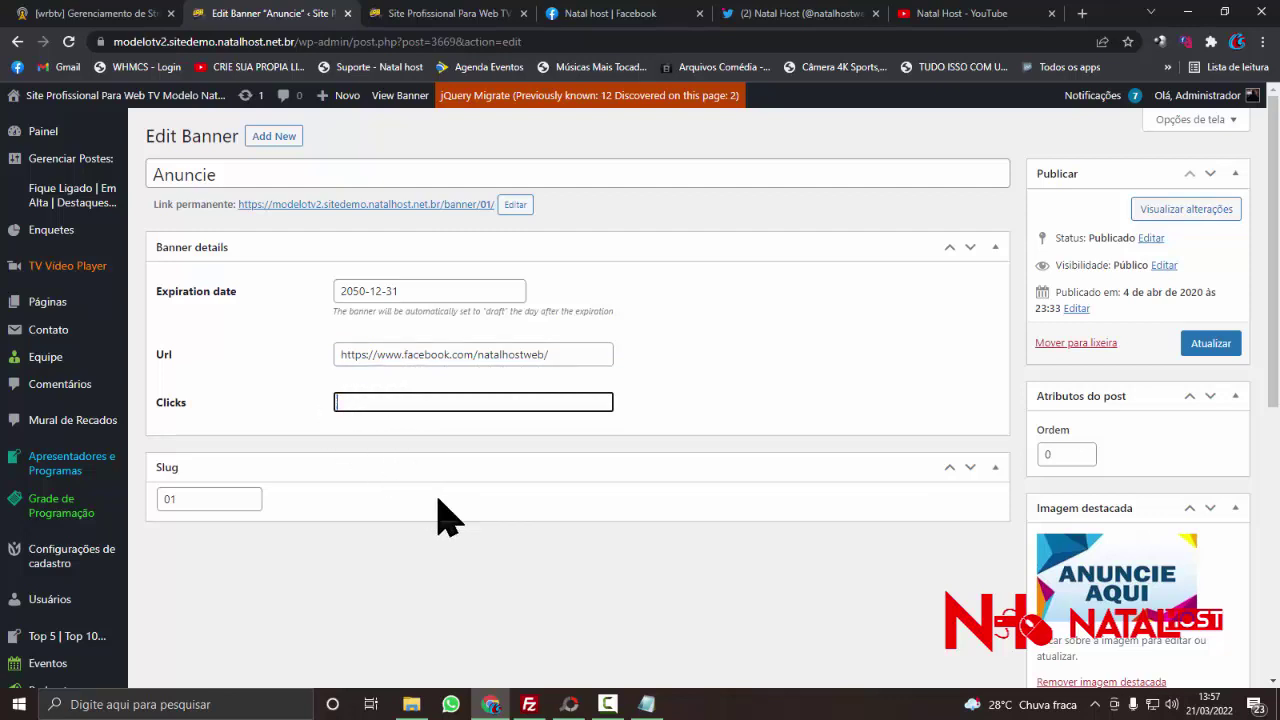
- Swap the featured image for BANNER-NATAL-HOST-1 and save the banner
{"action": "scroll", "coordinate": [1105, 400], "scroll_direction": "down", "scroll_amount": 3}
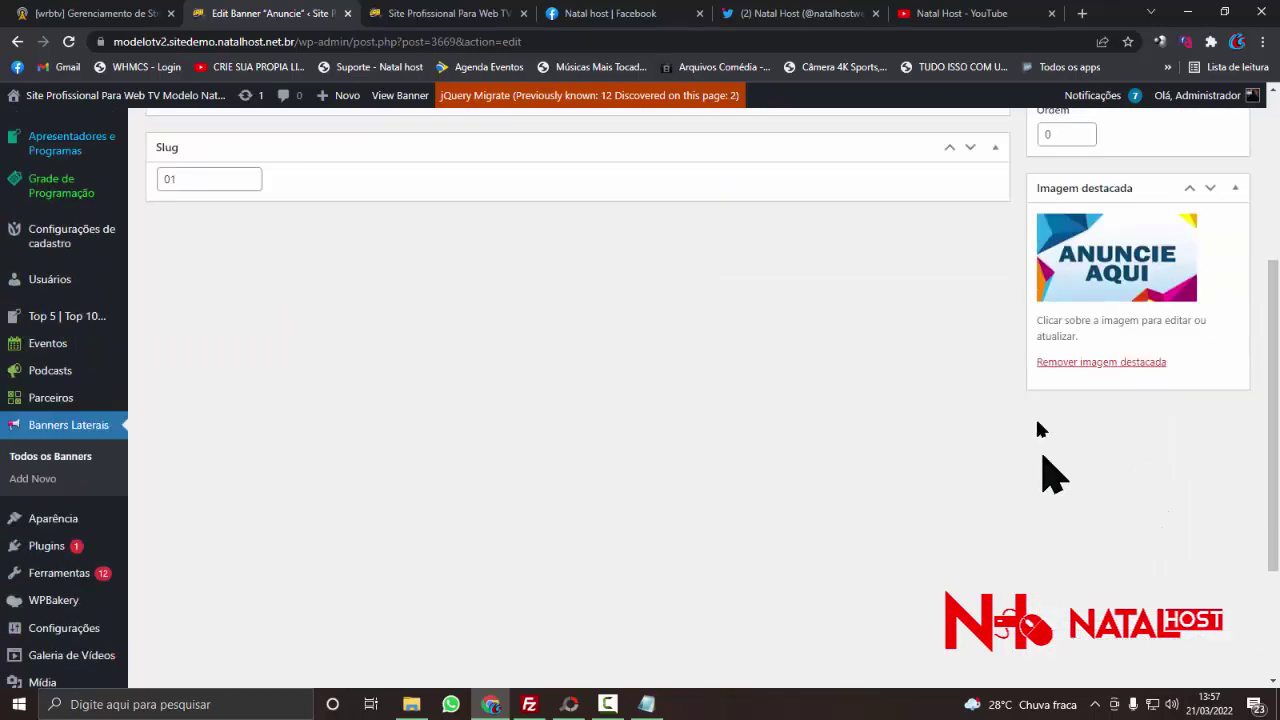
{"action": "left_click", "coordinate": [1066, 363]}
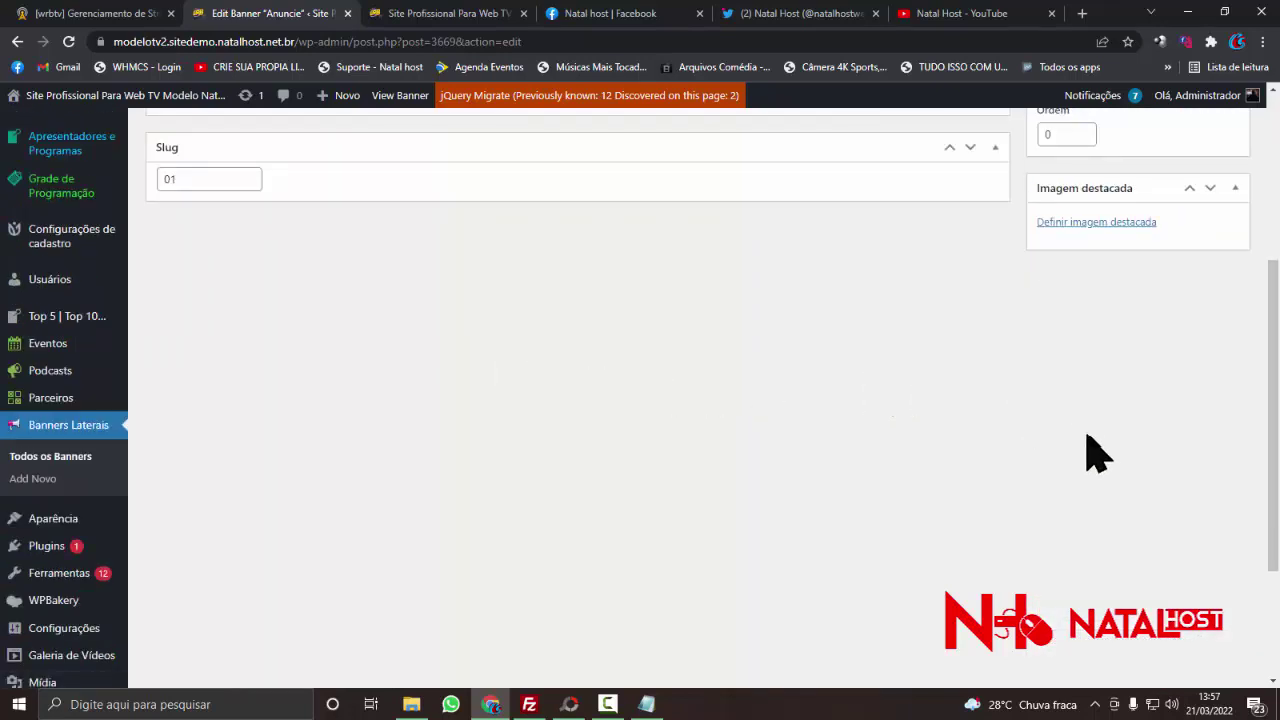
{"action": "scroll", "coordinate": [1100, 452], "scroll_direction": "up", "scroll_amount": 1}
{"action": "left_click", "coordinate": [1092, 303]}
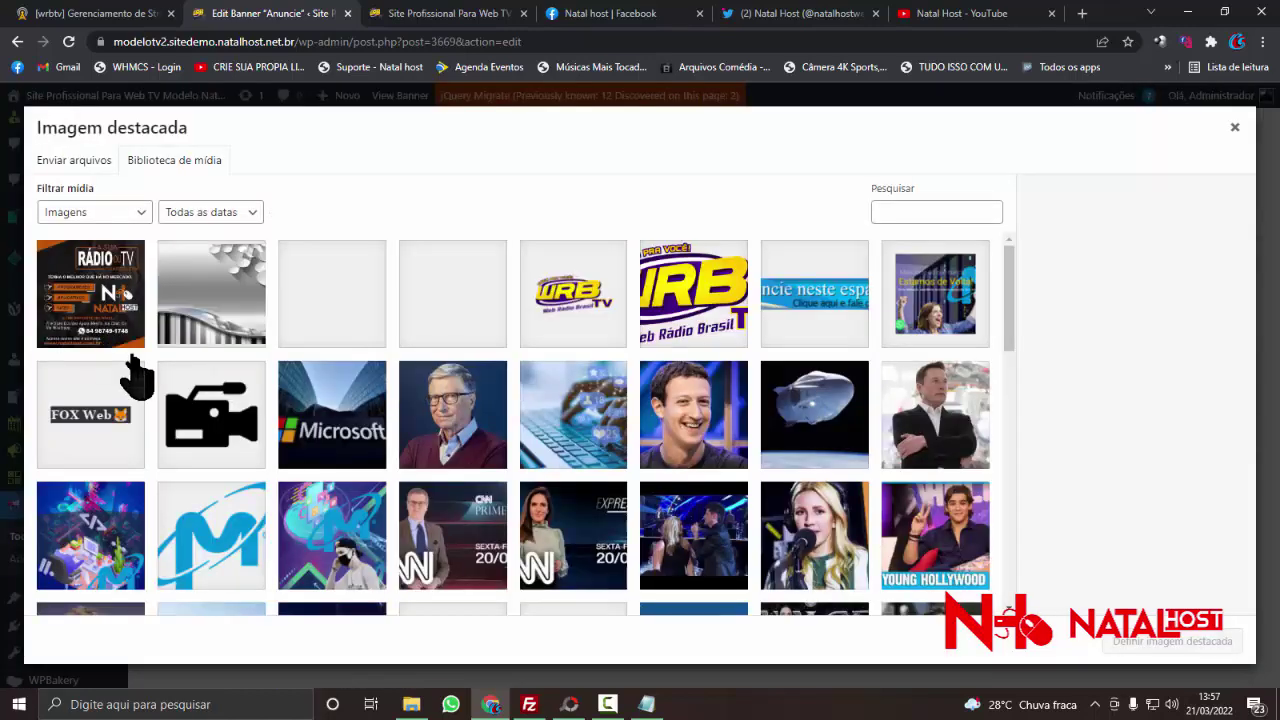
{"action": "left_click", "coordinate": [100, 322]}
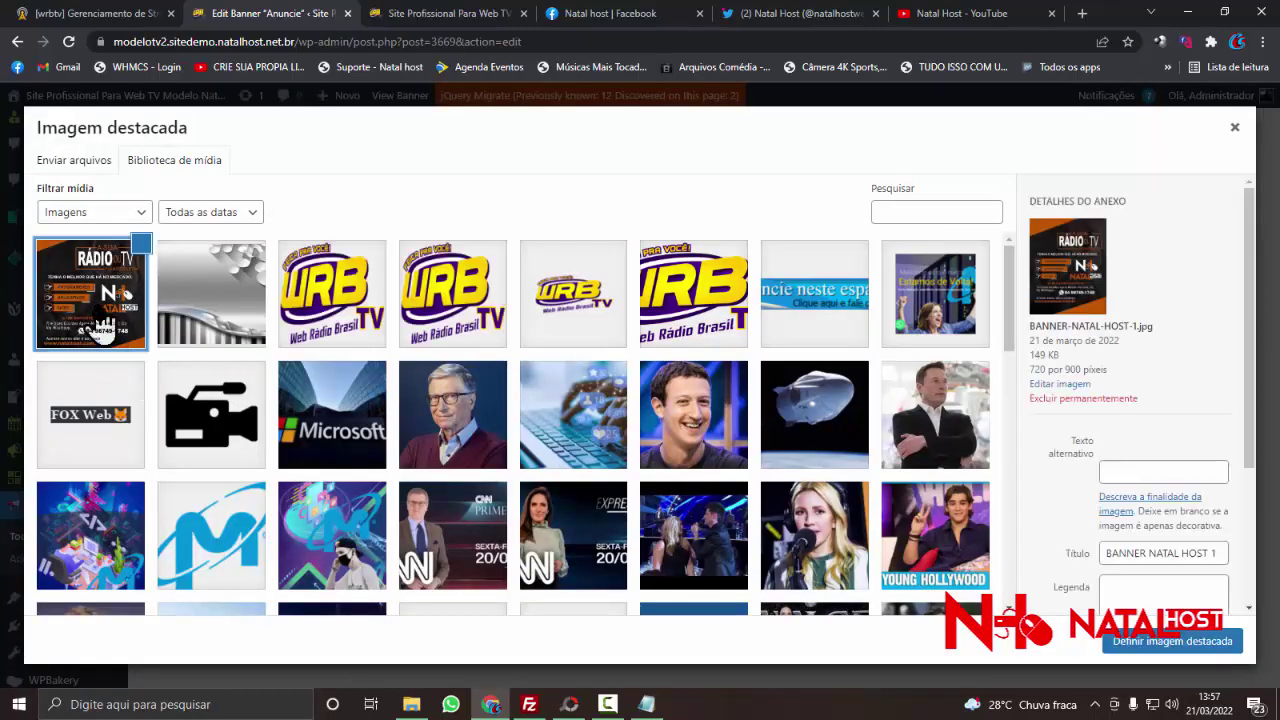
{"action": "left_click", "coordinate": [1158, 645]}
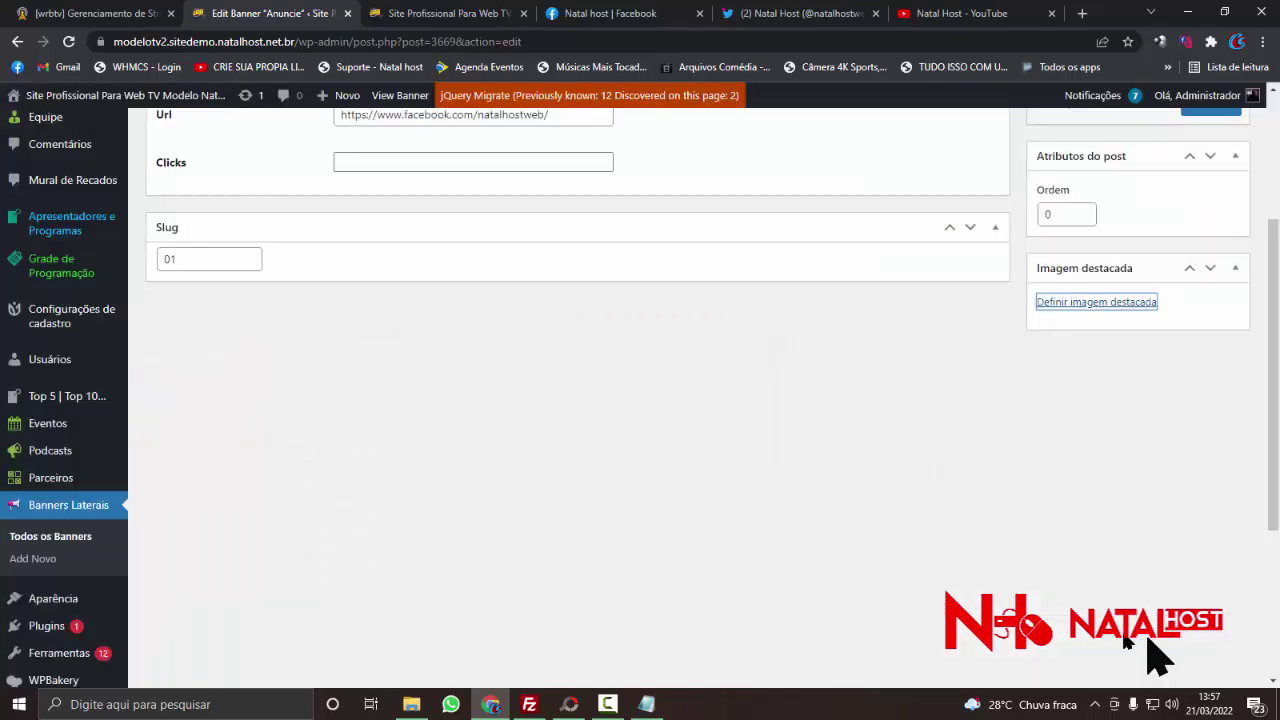
{"action": "scroll", "coordinate": [970, 395], "scroll_direction": "up", "scroll_amount": 3}
{"action": "left_click", "coordinate": [1211, 343]}
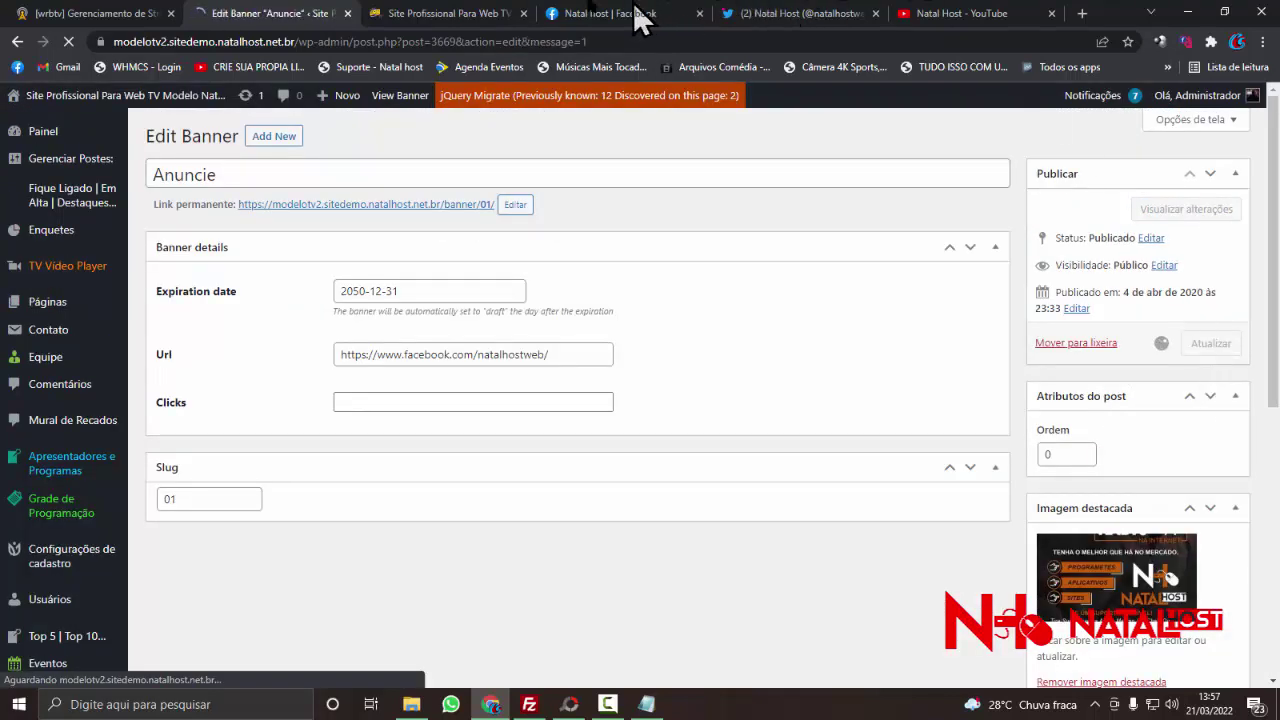
- Switch to the live home page, scroll through it and reload it
{"action": "left_click", "coordinate": [395, 13]}
{"action": "scroll", "coordinate": [1105, 445], "scroll_direction": "down", "scroll_amount": 12}
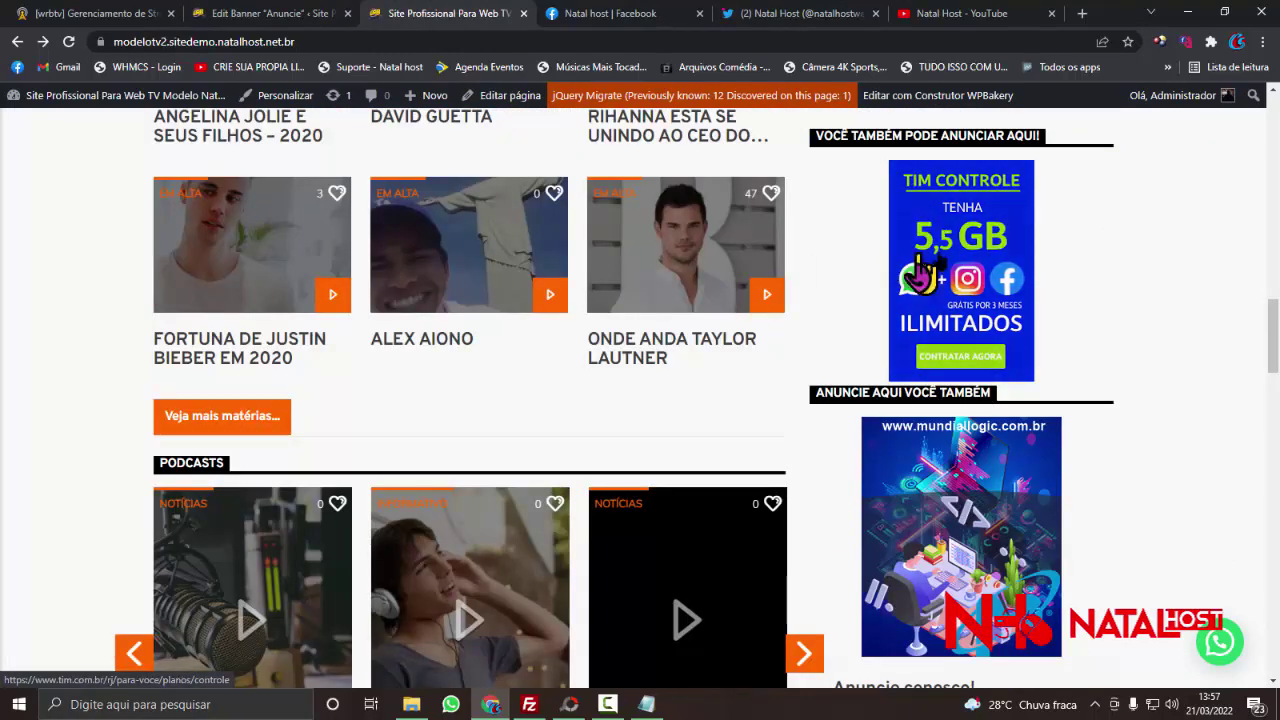
{"action": "scroll", "coordinate": [905, 330], "scroll_direction": "down", "scroll_amount": 3}
{"action": "scroll", "coordinate": [905, 335], "scroll_direction": "up", "scroll_amount": 12}
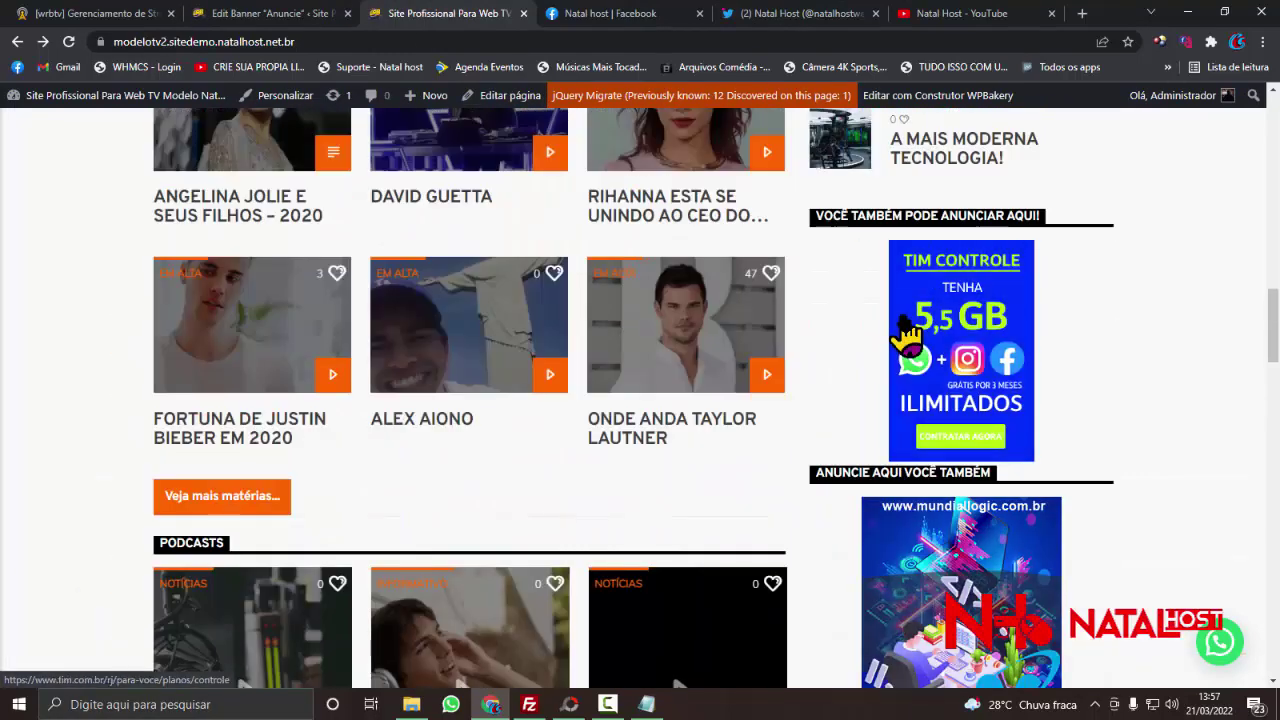
{"action": "scroll", "coordinate": [905, 335], "scroll_direction": "up", "scroll_amount": 2}
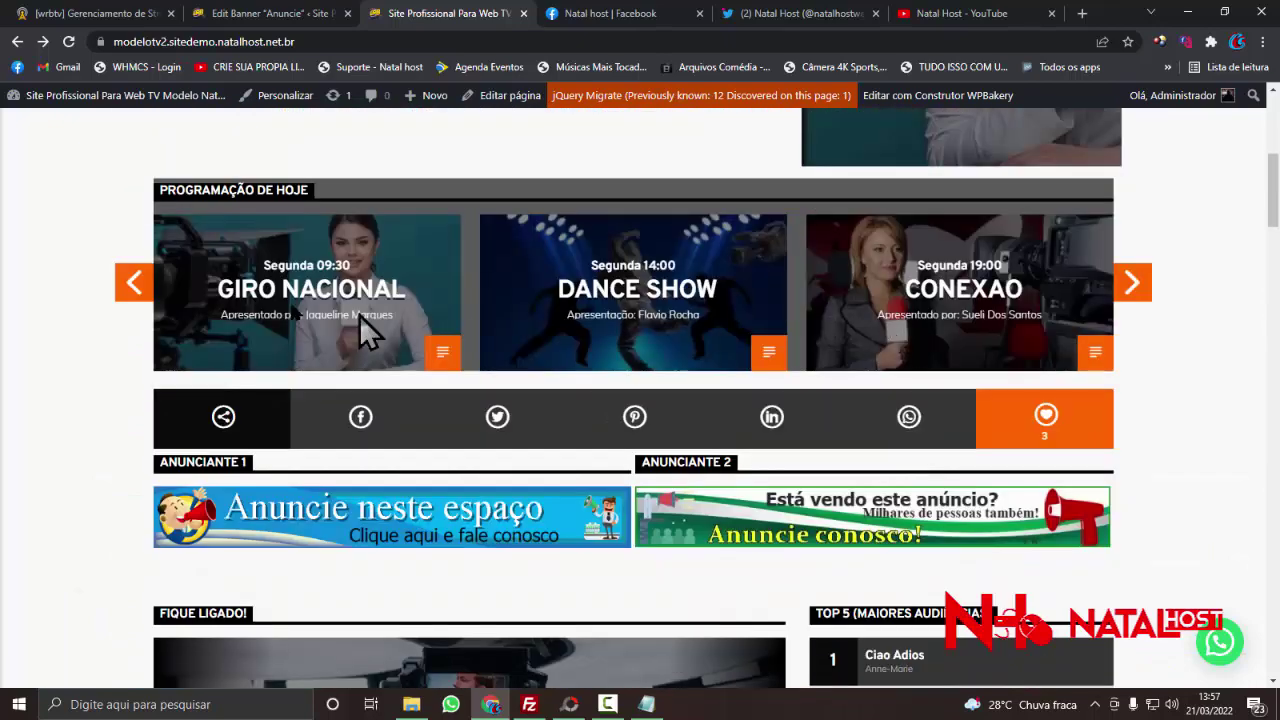
{"action": "right_click", "coordinate": [23, 268]}
{"action": "left_click", "coordinate": [58, 328]}
- Return to the reloaded home page and scroll down to the Em Alta section
{"action": "left_click", "coordinate": [245, 18]}
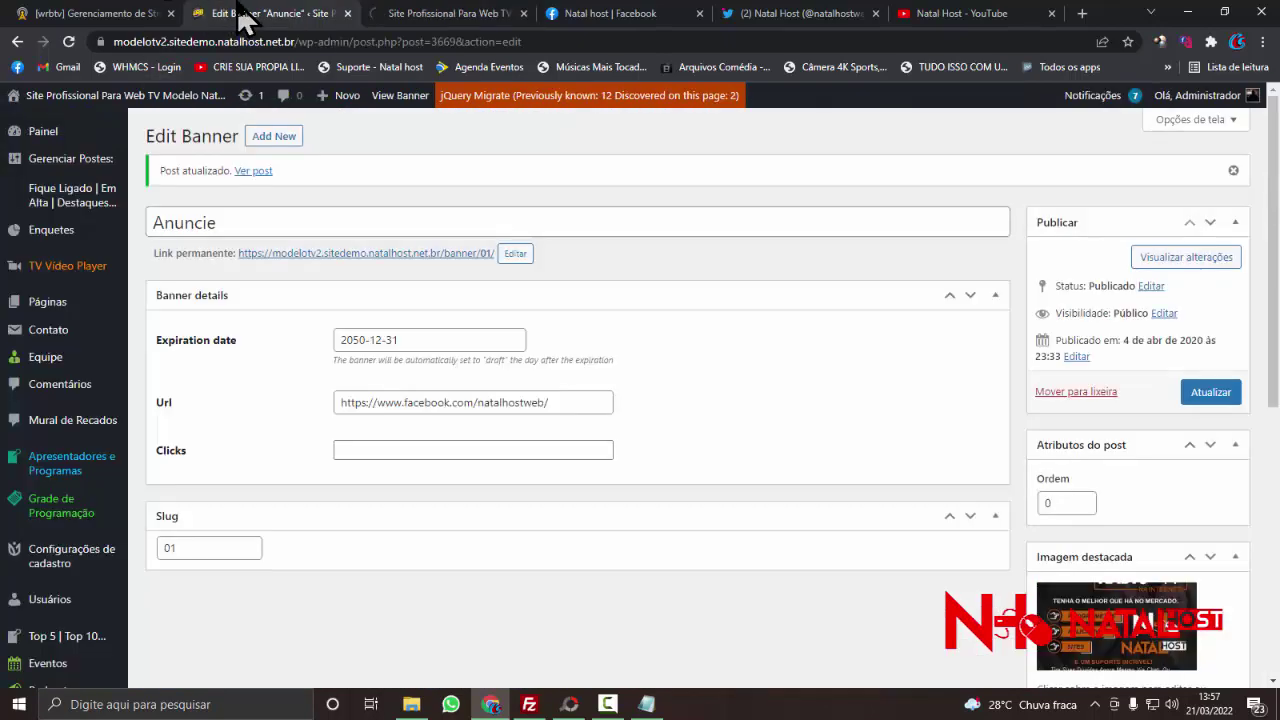
{"action": "left_click", "coordinate": [630, 14]}
{"action": "left_click", "coordinate": [460, 14]}
{"action": "scroll", "coordinate": [1025, 405], "scroll_direction": "down", "scroll_amount": 5}
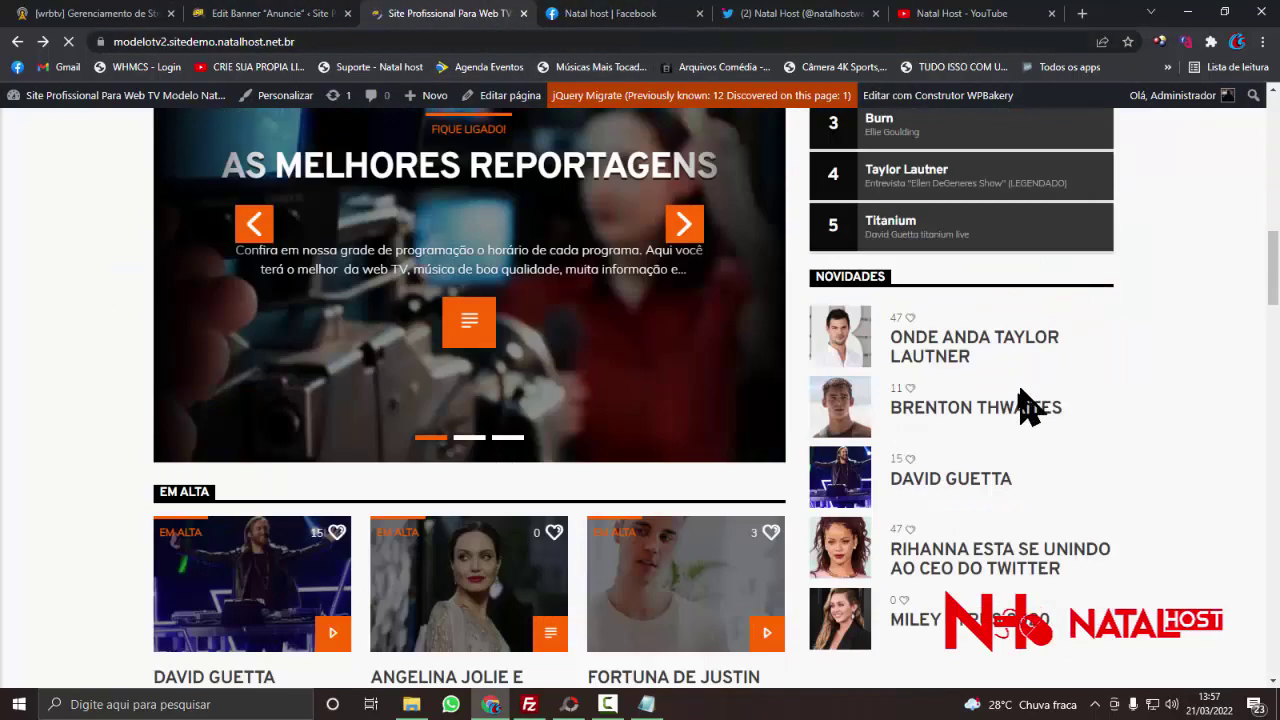
{"action": "scroll", "coordinate": [1023, 414], "scroll_direction": "down", "scroll_amount": 10}
{"action": "scroll", "coordinate": [1014, 423], "scroll_direction": "up", "scroll_amount": 11}
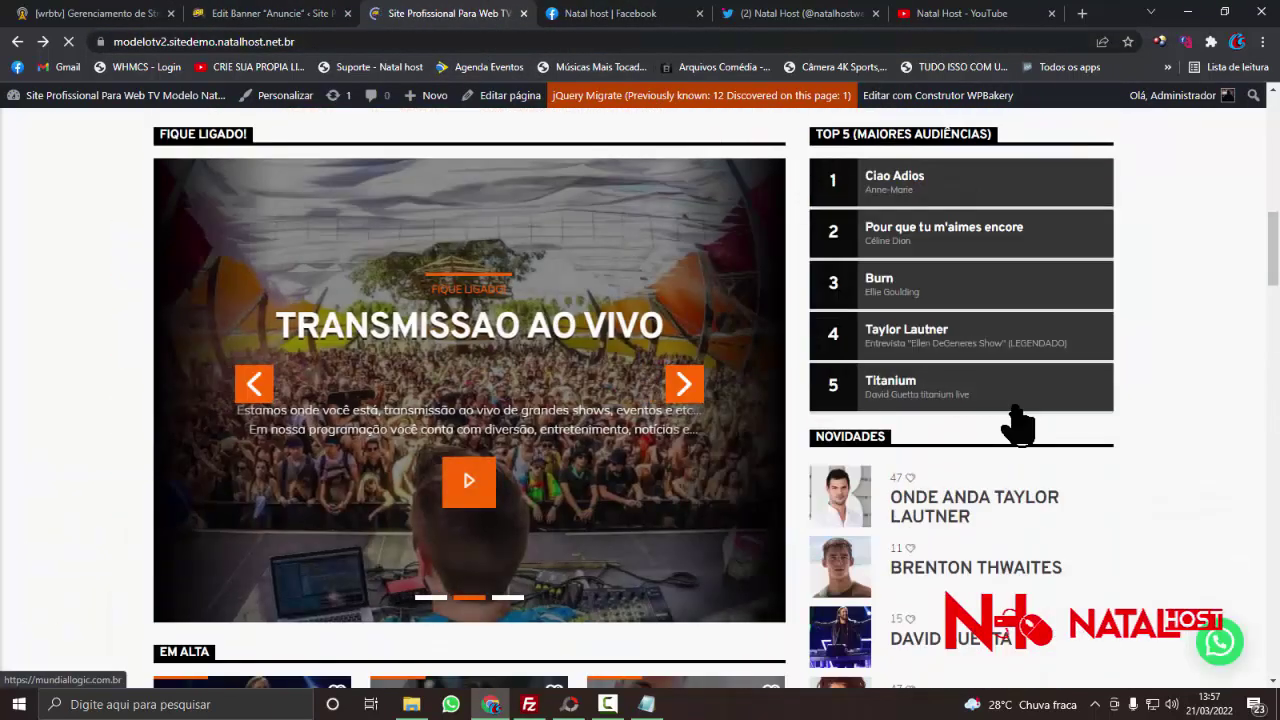
{"action": "scroll", "coordinate": [1017, 425], "scroll_direction": "down", "scroll_amount": 5}
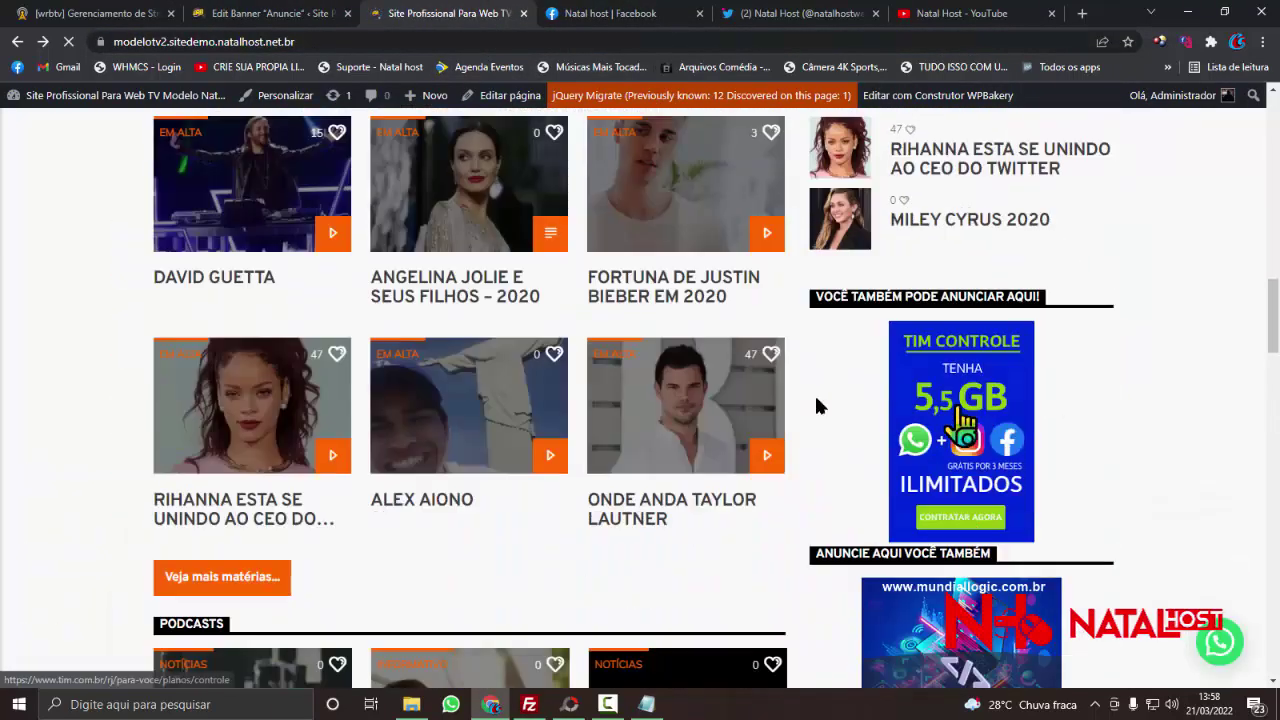
- Open the Angelina Jolie news article and scroll through its ads
{"action": "left_click", "coordinate": [437, 300]}
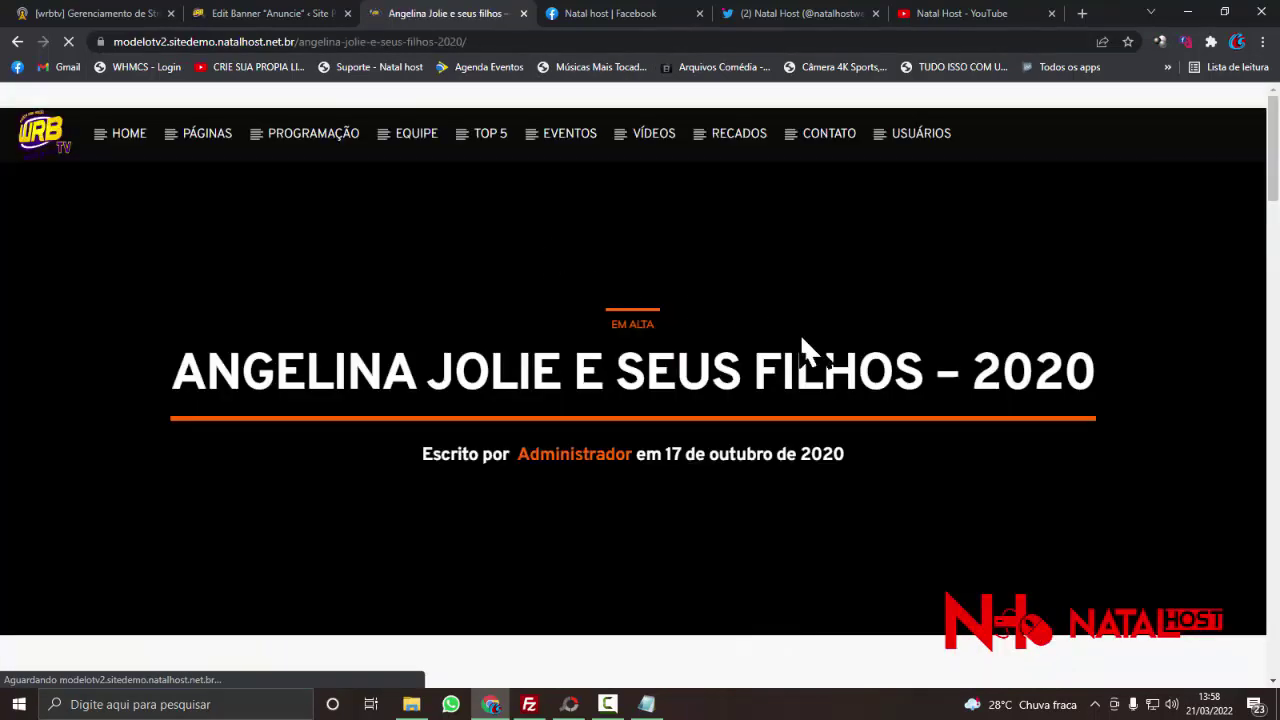
{"action": "scroll", "coordinate": [808, 343], "scroll_direction": "down", "scroll_amount": 7}
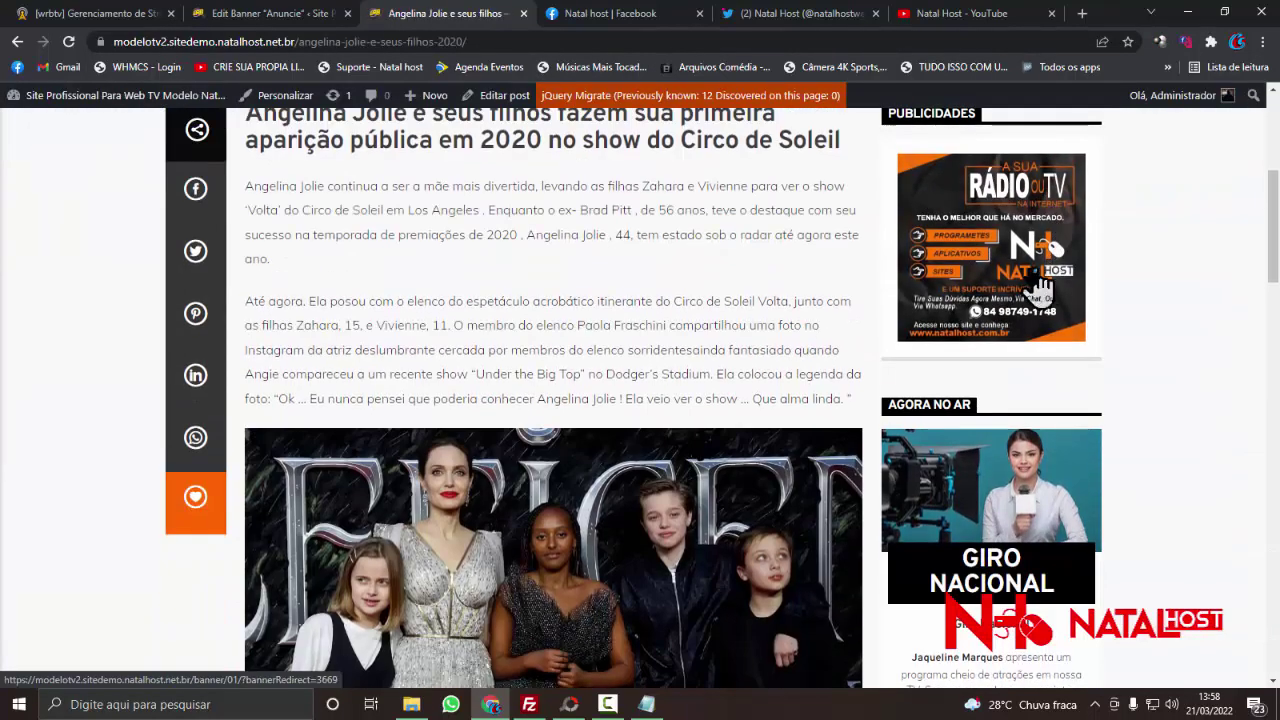
{"action": "scroll", "coordinate": [1029, 286], "scroll_direction": "down", "scroll_amount": 5}
{"action": "scroll", "coordinate": [1023, 294], "scroll_direction": "down", "scroll_amount": 8}
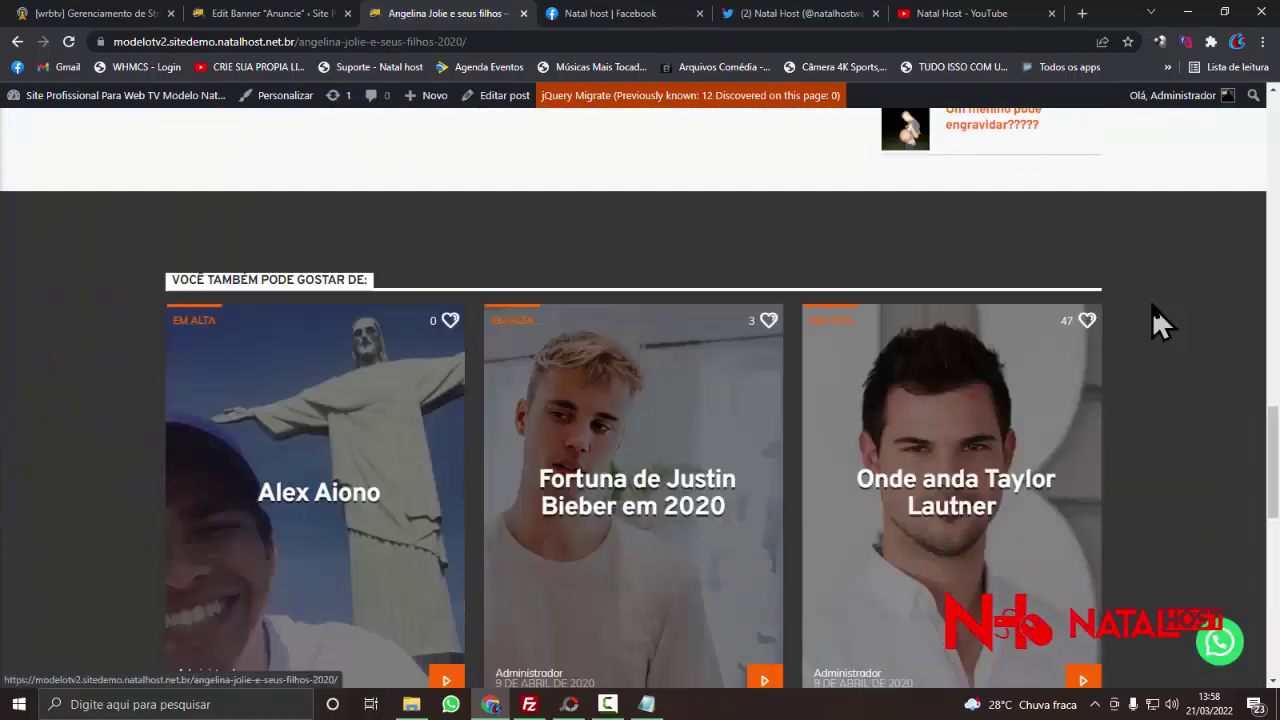
{"action": "scroll", "coordinate": [1157, 323], "scroll_direction": "up", "scroll_amount": 5}
{"action": "scroll", "coordinate": [1160, 320], "scroll_direction": "up", "scroll_amount": 10}
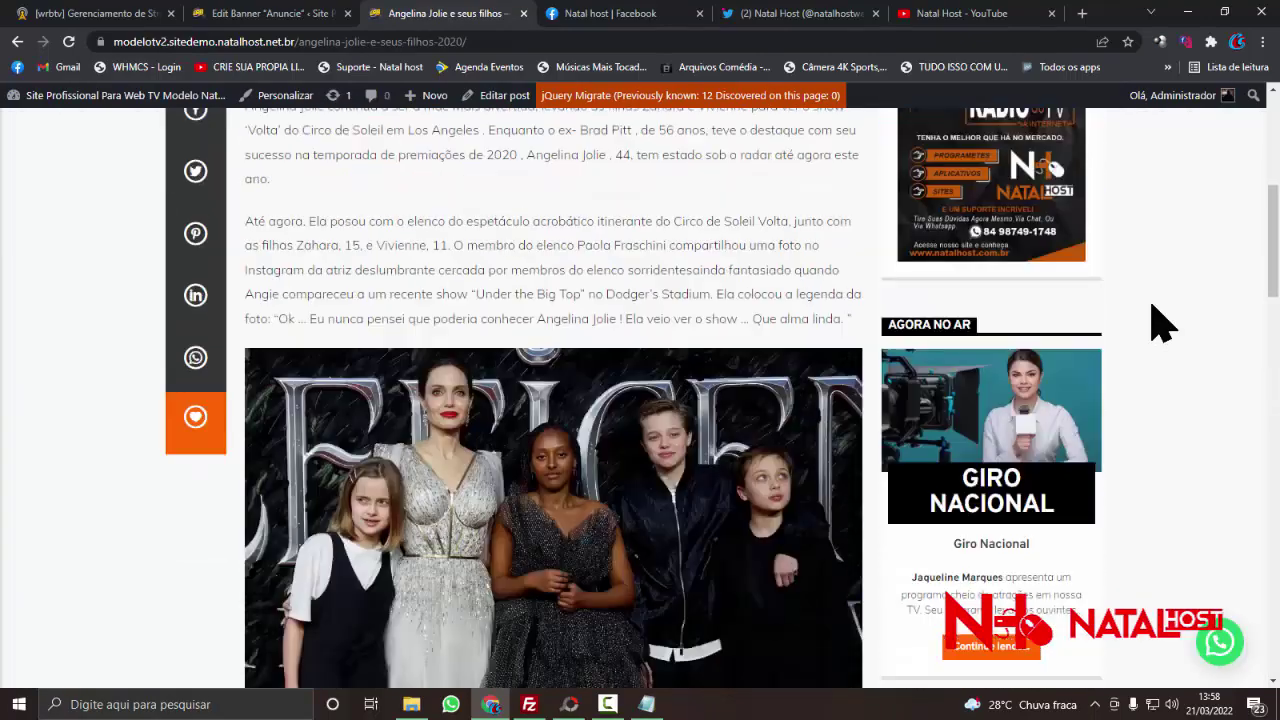
{"action": "scroll", "coordinate": [1160, 320], "scroll_direction": "down", "scroll_amount": 3}
{"action": "scroll", "coordinate": [1160, 322], "scroll_direction": "up", "scroll_amount": 3}
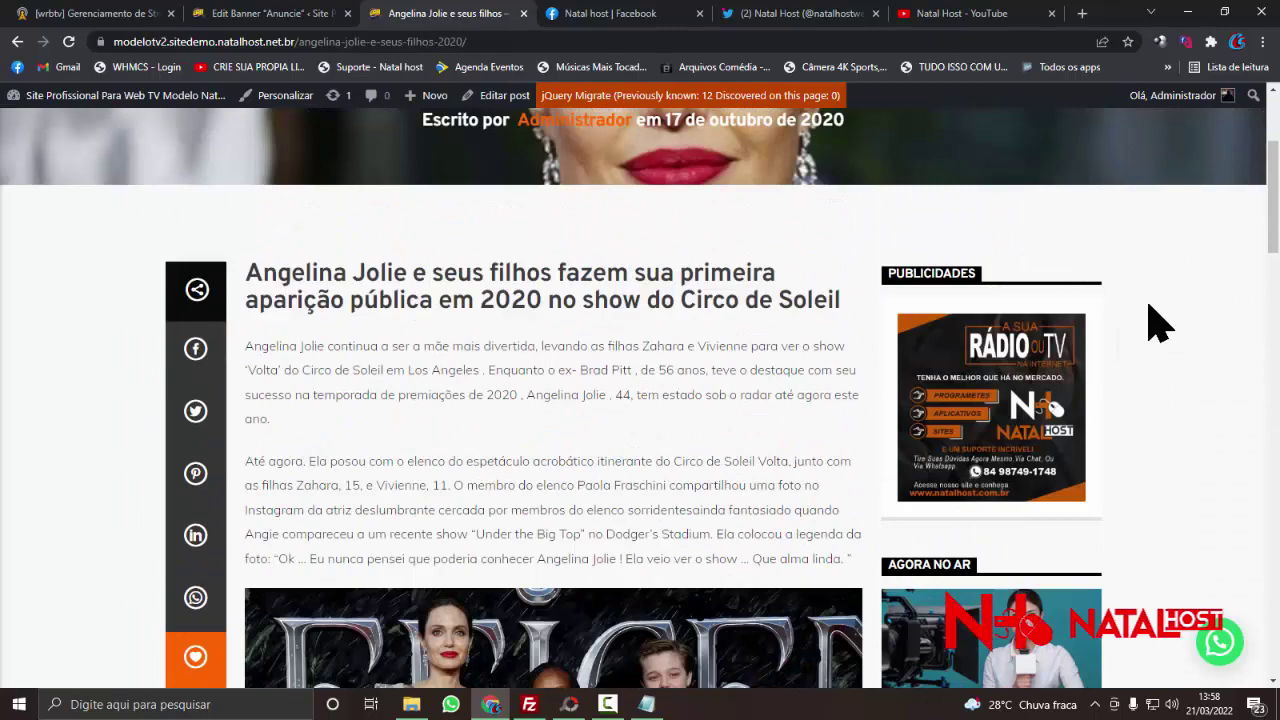
{"action": "scroll", "coordinate": [1029, 334], "scroll_direction": "down", "scroll_amount": 10}
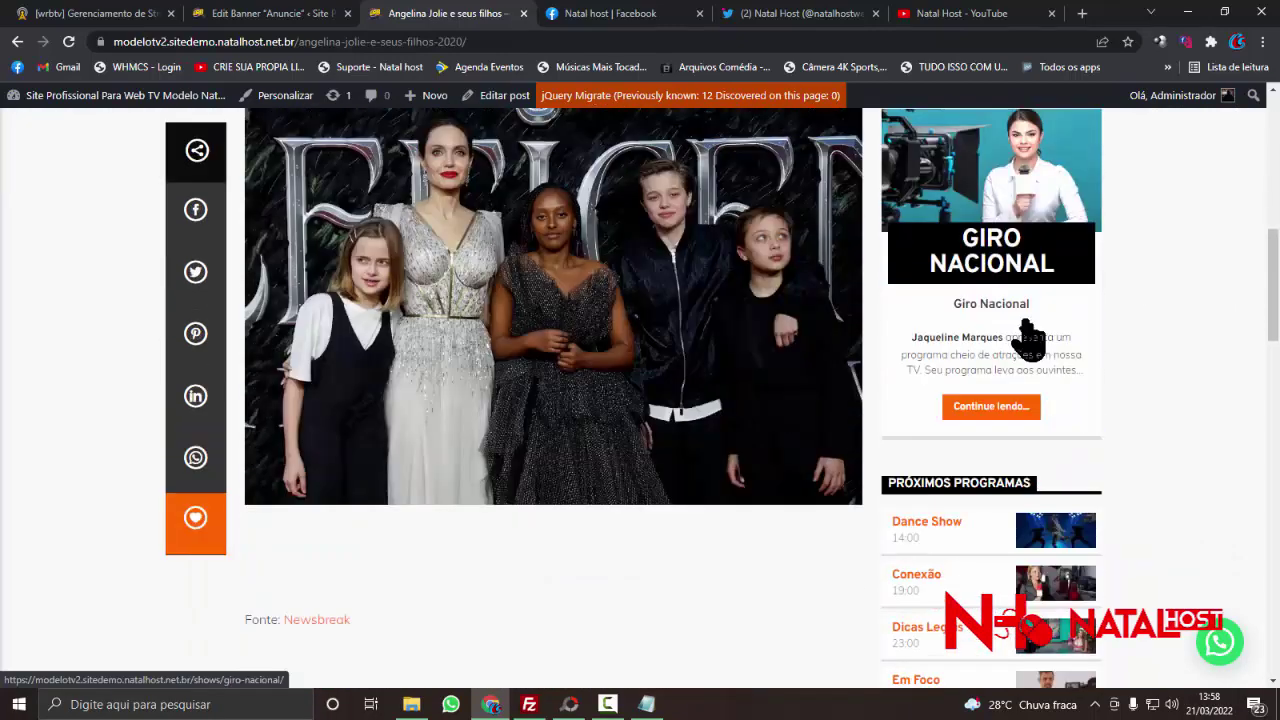
{"action": "scroll", "coordinate": [1029, 334], "scroll_direction": "down", "scroll_amount": 5}
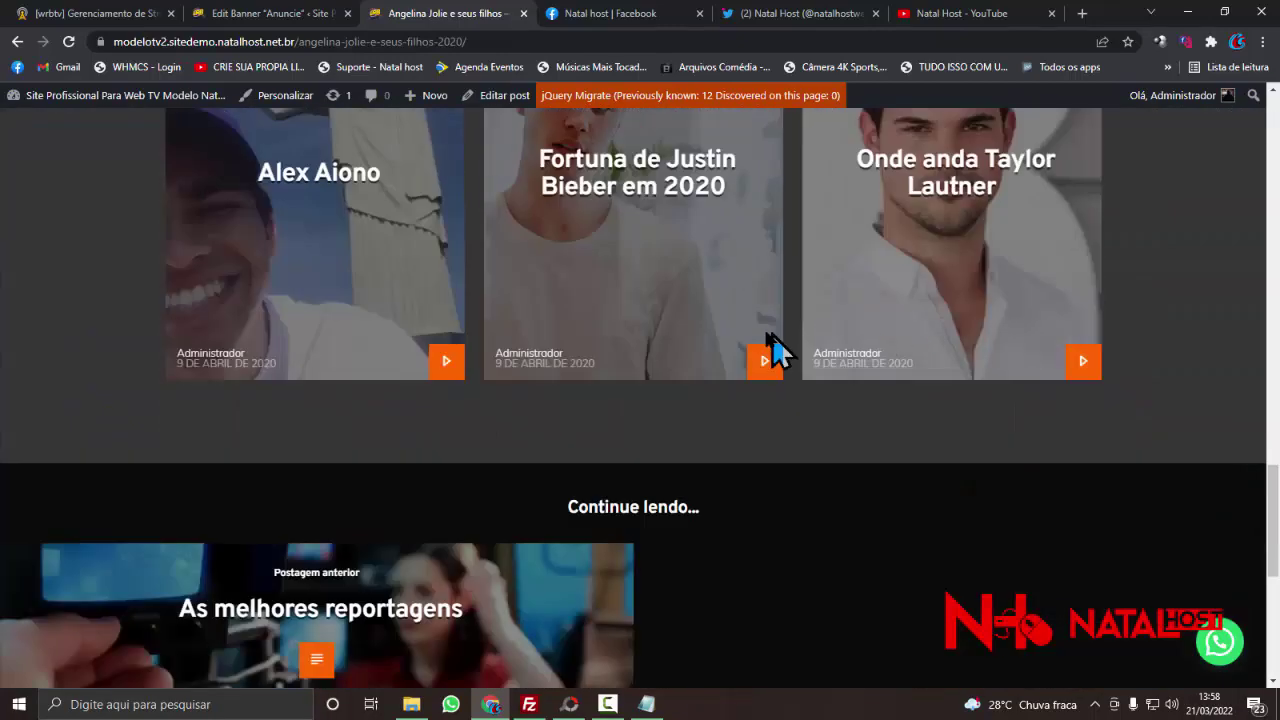
{"action": "scroll", "coordinate": [493, 434], "scroll_direction": "down", "scroll_amount": 4}
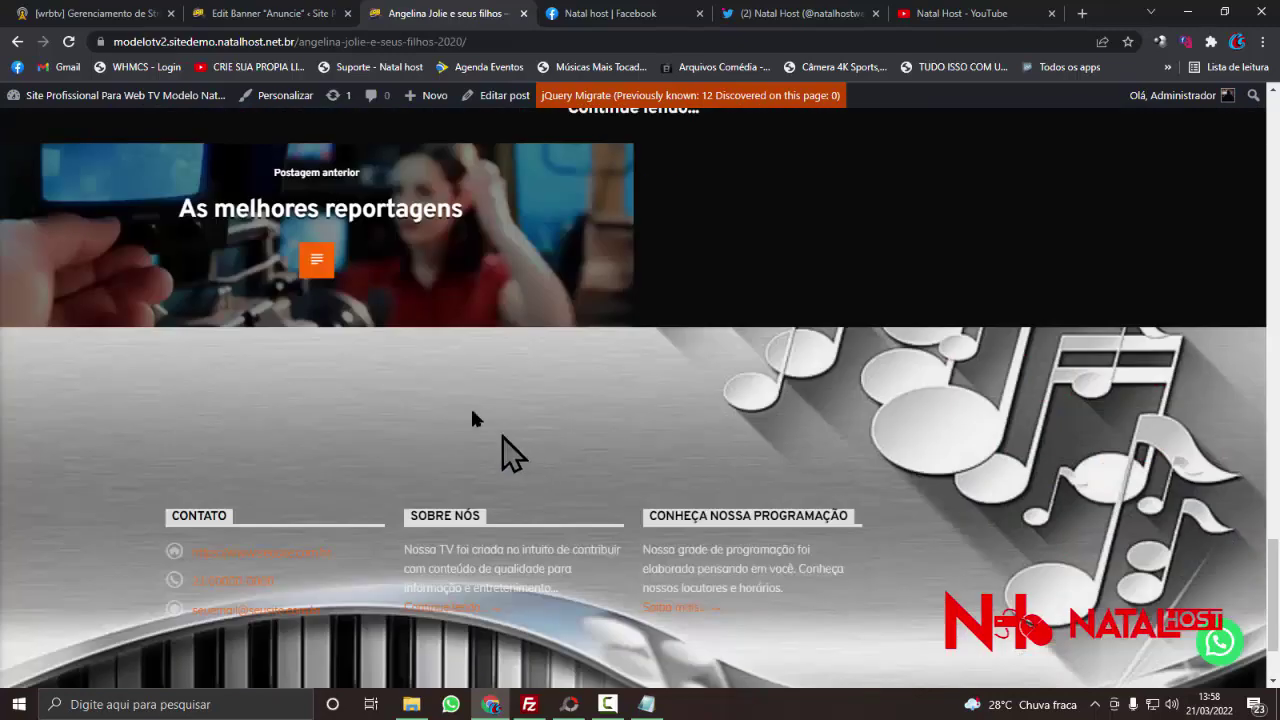
- Go to the previous post 'As melhores reportagens' and browse it
{"action": "left_click", "coordinate": [395, 228]}
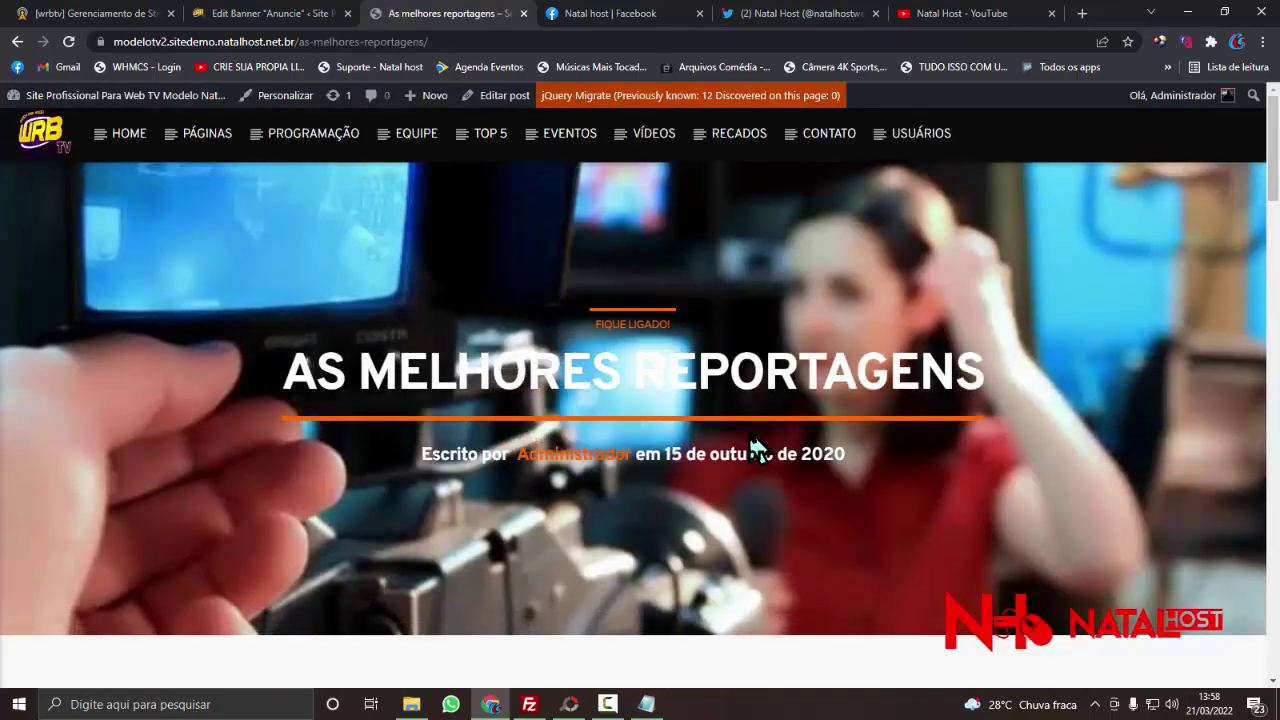
{"action": "scroll", "coordinate": [858, 527], "scroll_direction": "down", "scroll_amount": 8}
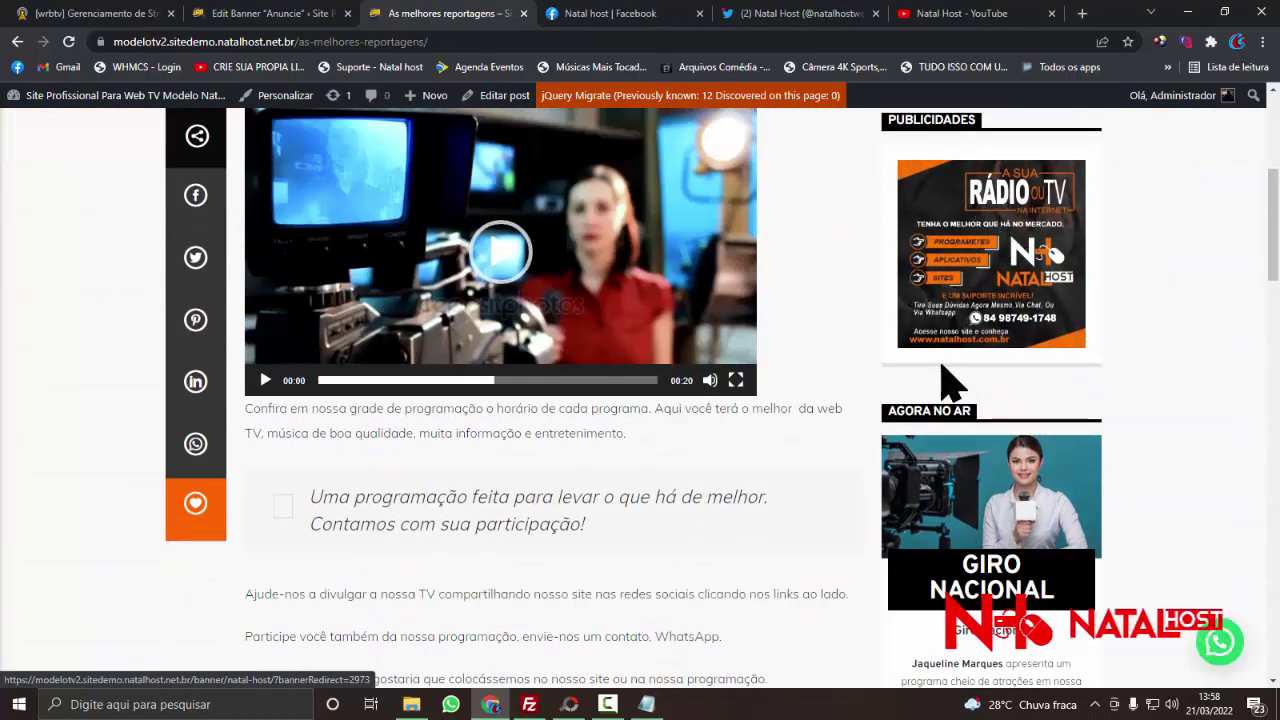
{"action": "scroll", "coordinate": [951, 391], "scroll_direction": "down", "scroll_amount": 4}
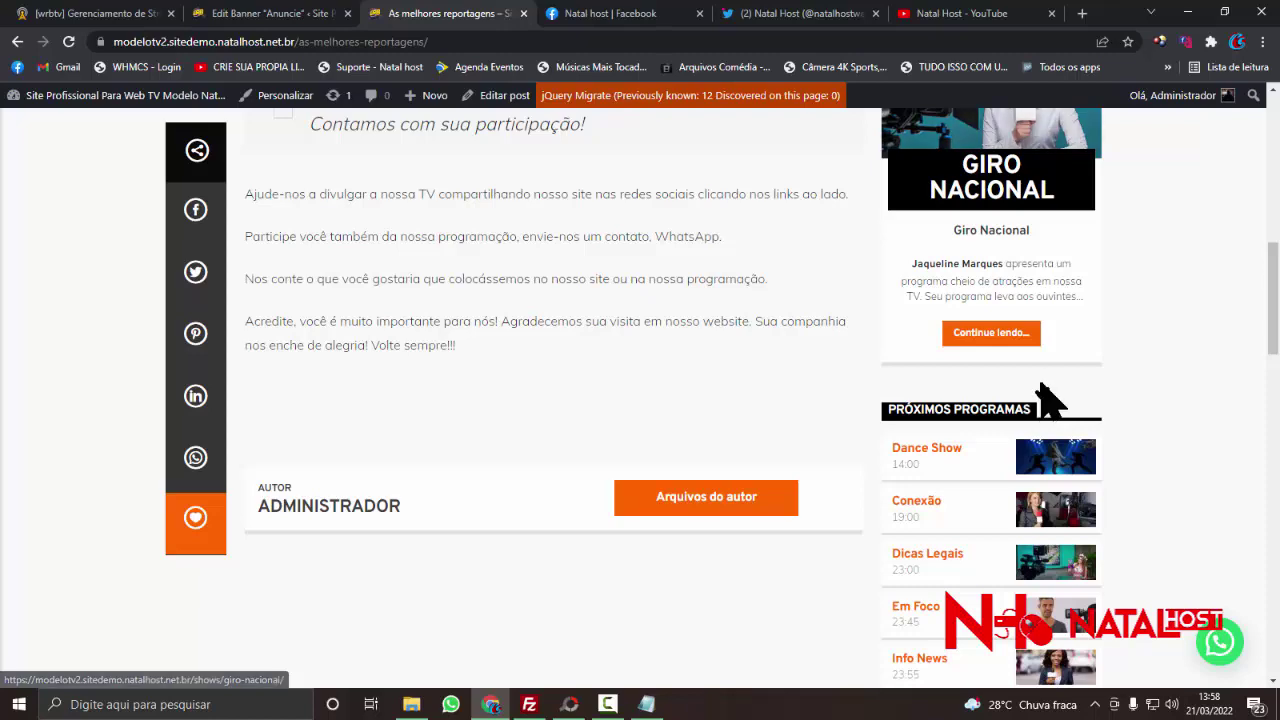
{"action": "scroll", "coordinate": [1050, 400], "scroll_direction": "down", "scroll_amount": 3}
{"action": "scroll", "coordinate": [1077, 443], "scroll_direction": "up", "scroll_amount": 2}
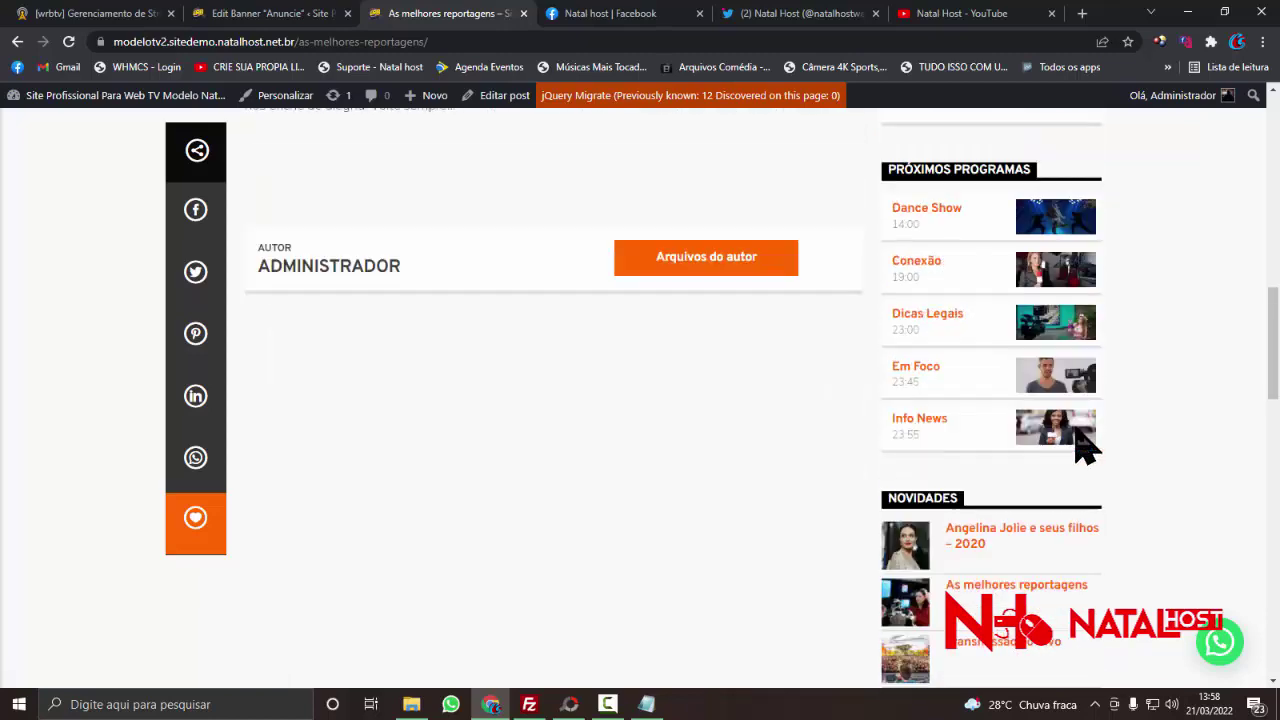
{"action": "scroll", "coordinate": [1077, 432], "scroll_direction": "up", "scroll_amount": 15}
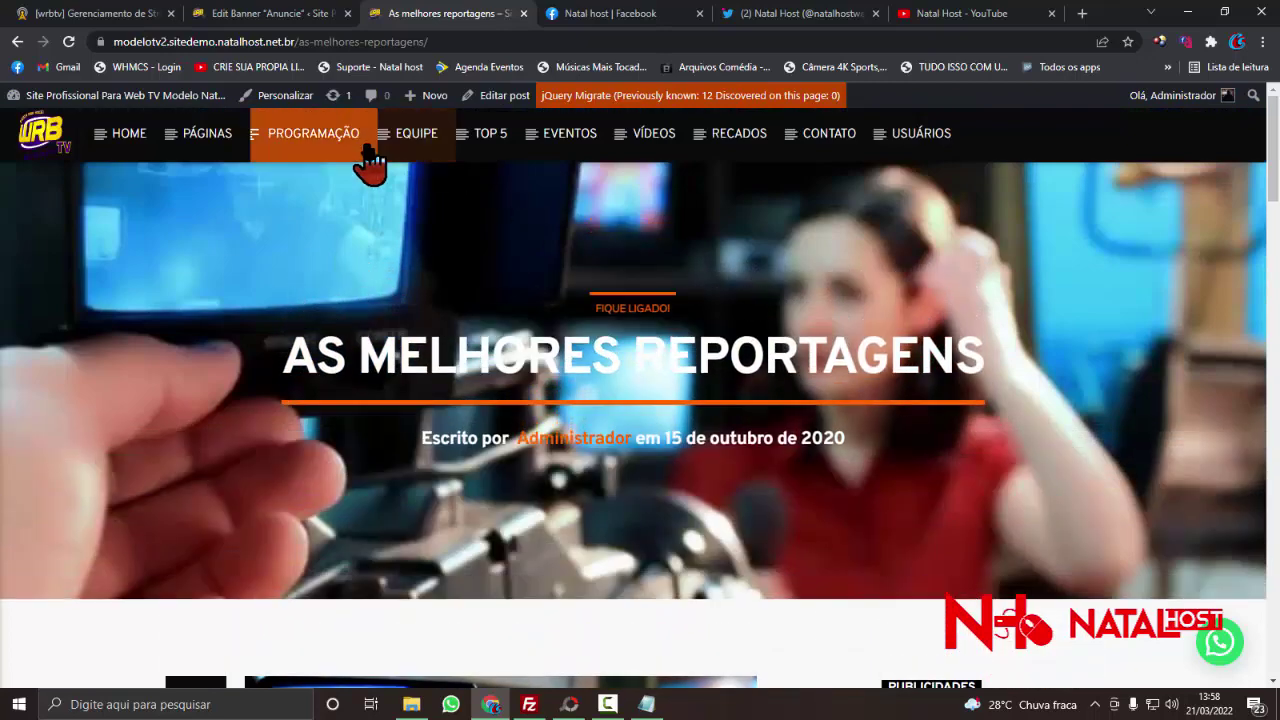
- View the Sobre nós page, then return to the Anuncie banner editor
{"action": "left_click", "coordinate": [229, 180]}
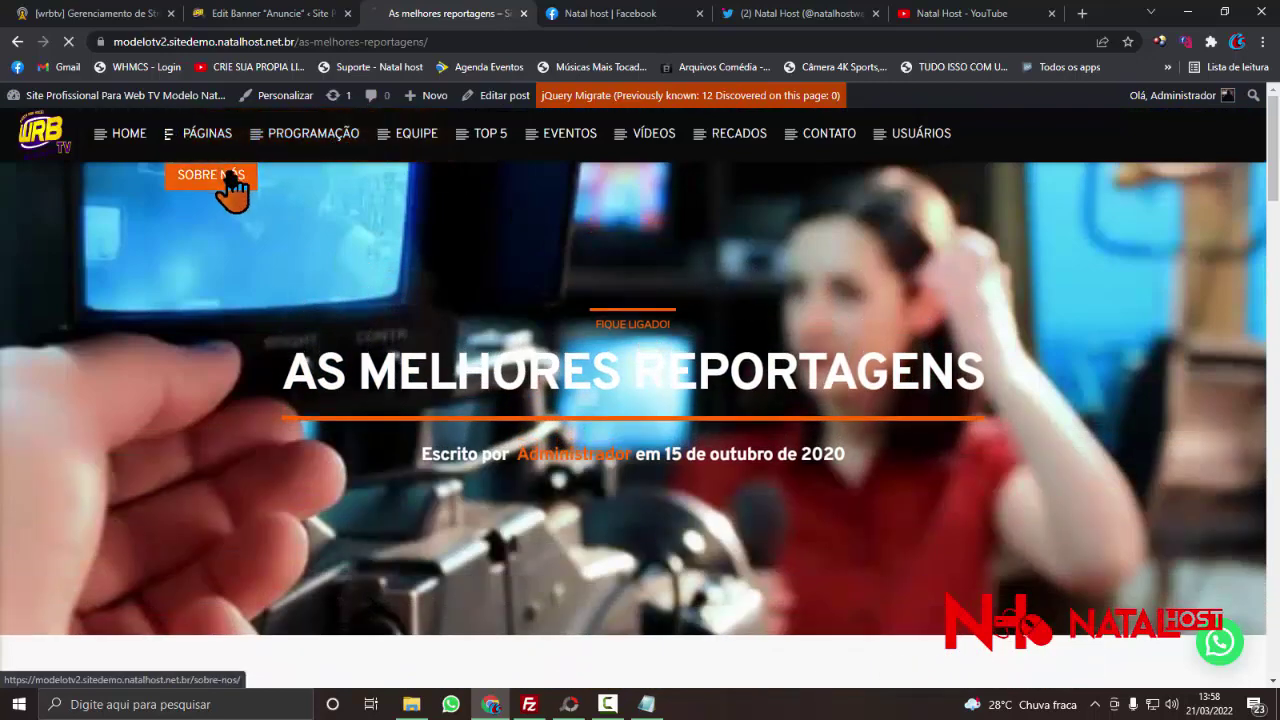
{"action": "scroll", "coordinate": [1020, 408], "scroll_direction": "down", "scroll_amount": 3}
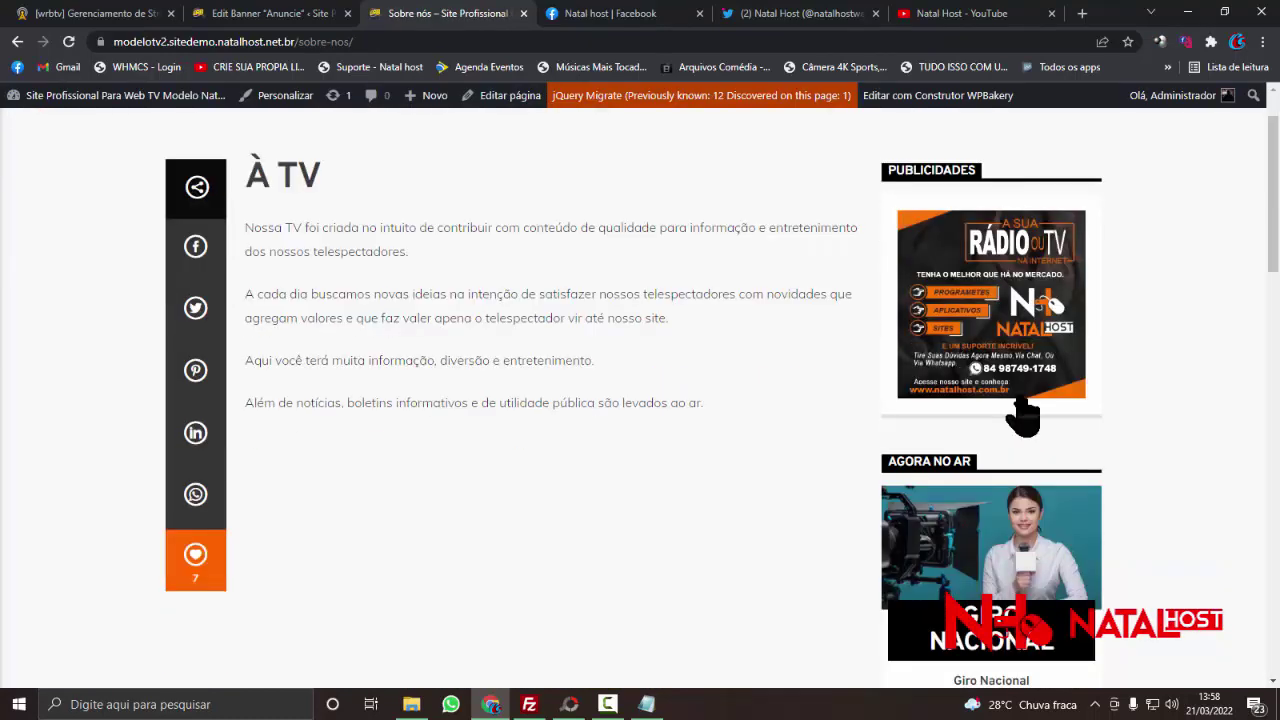
{"action": "scroll", "coordinate": [1020, 408], "scroll_direction": "up", "scroll_amount": 3}
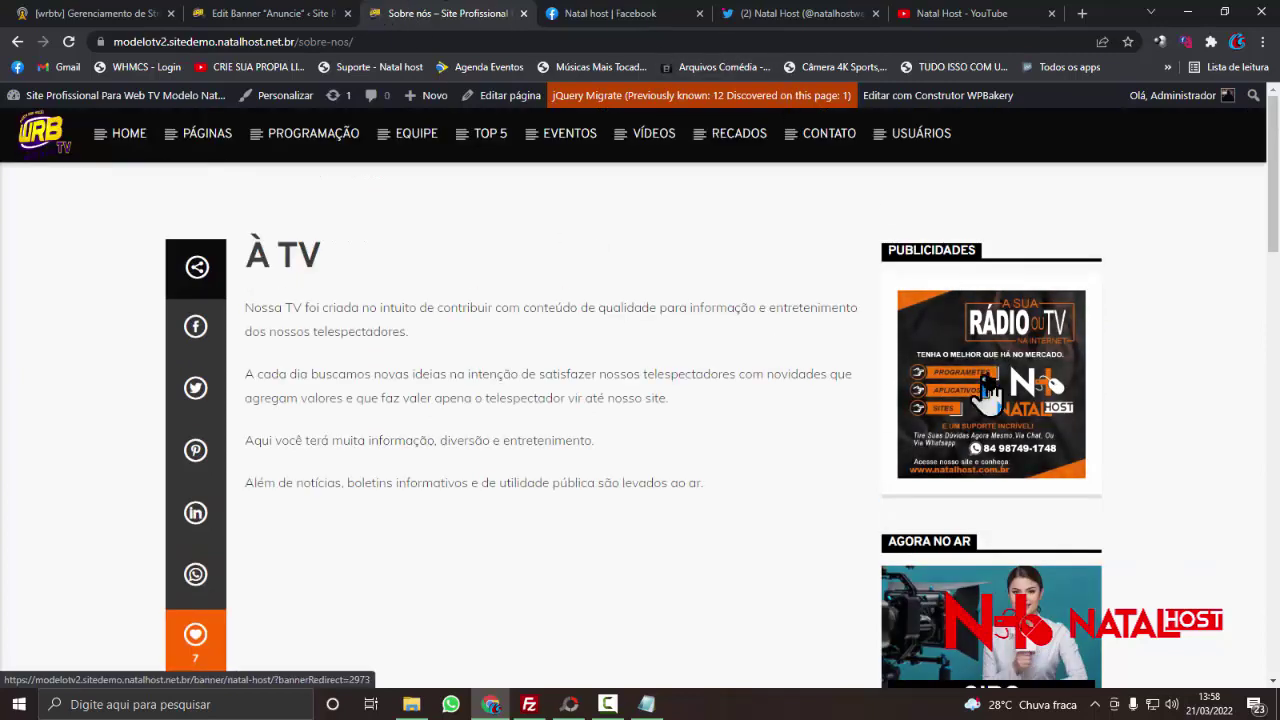
{"action": "left_click", "coordinate": [290, 13]}
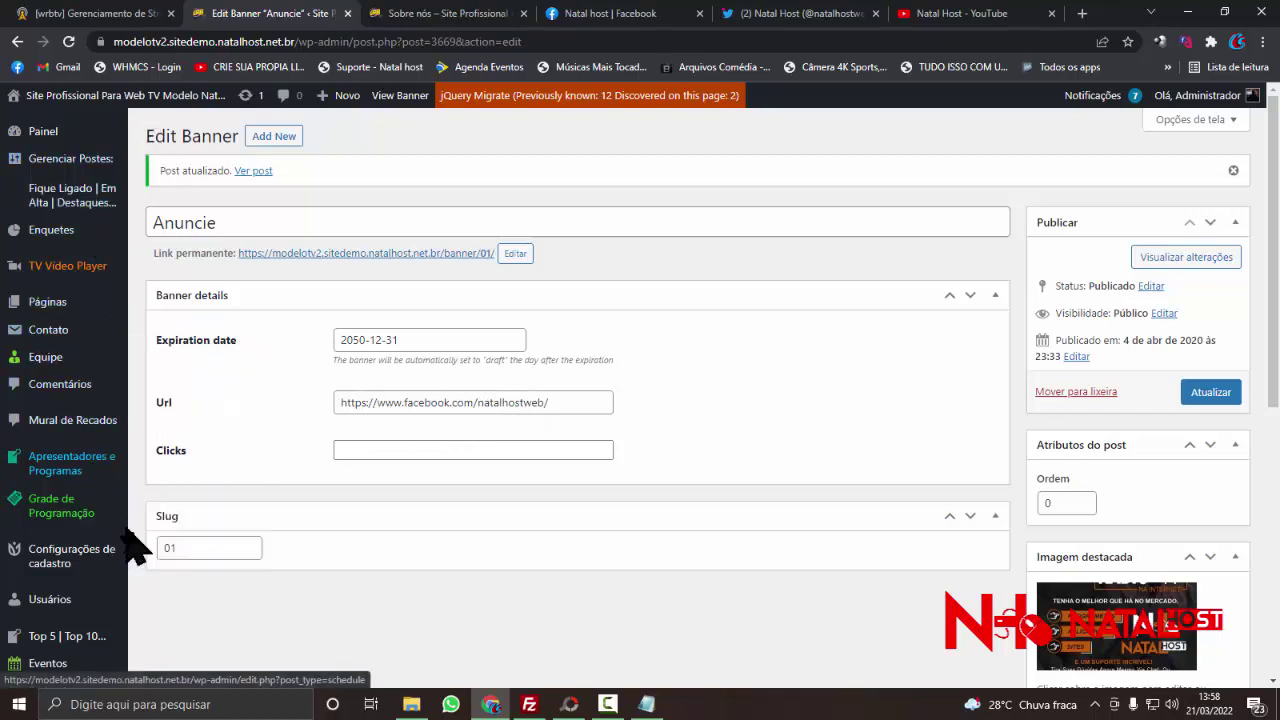
- Retitle the banner from Anuncie to 'Natal host Lateral'
{"action": "scroll", "coordinate": [130, 545], "scroll_direction": "down", "scroll_amount": 1}
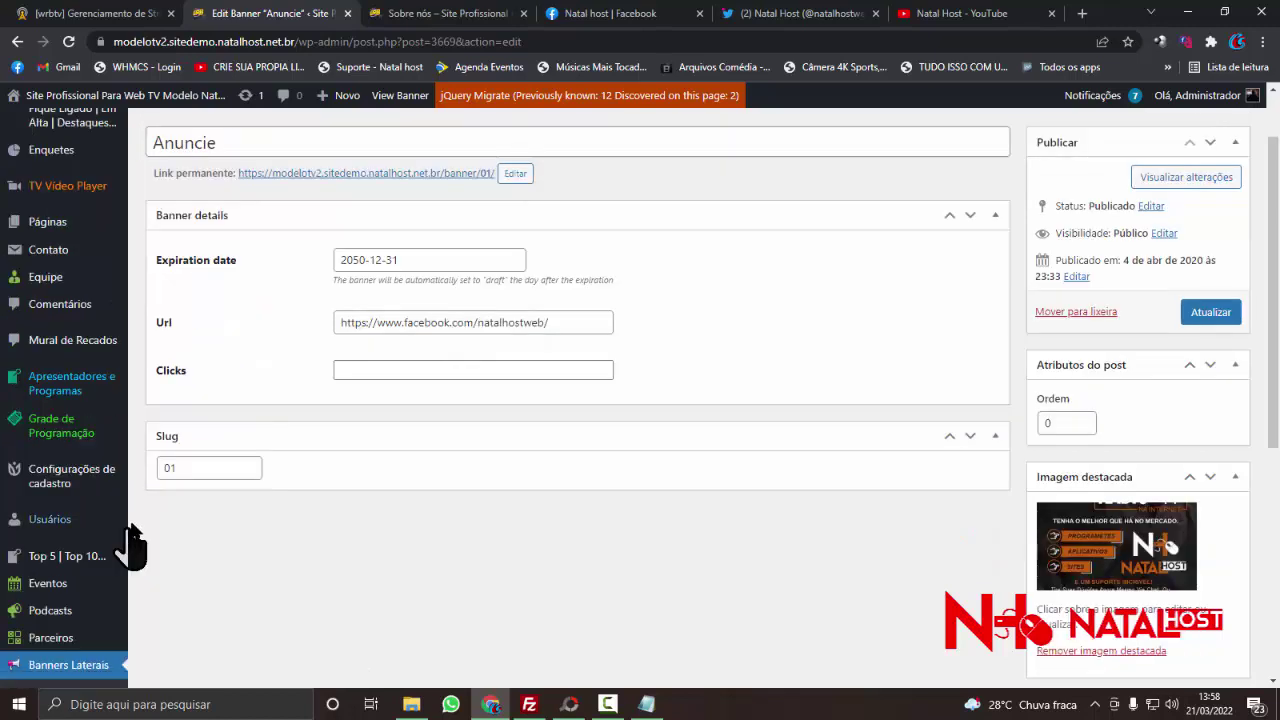
{"action": "double_click", "coordinate": [1069, 430]}
{"action": "scroll", "coordinate": [160, 285], "scroll_direction": "down", "scroll_amount": 3}
{"action": "scroll", "coordinate": [129, 370], "scroll_direction": "up", "scroll_amount": 4}
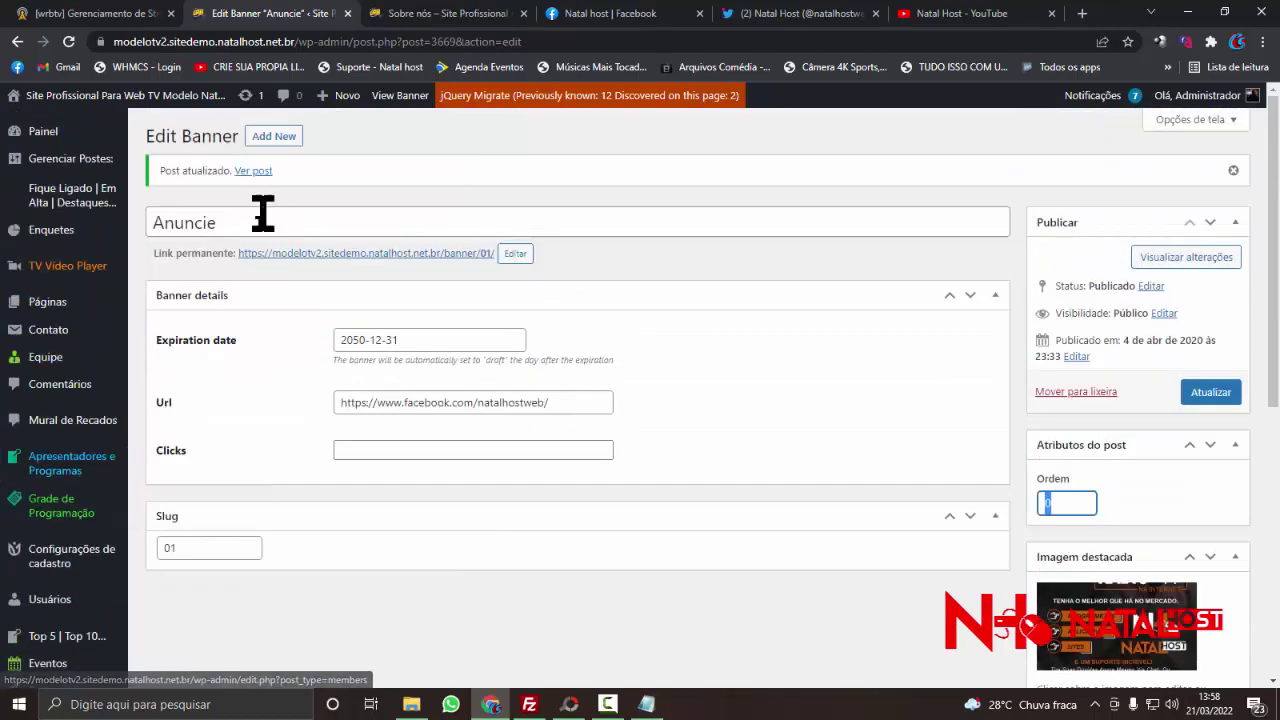
{"action": "double_click", "coordinate": [258, 222]}
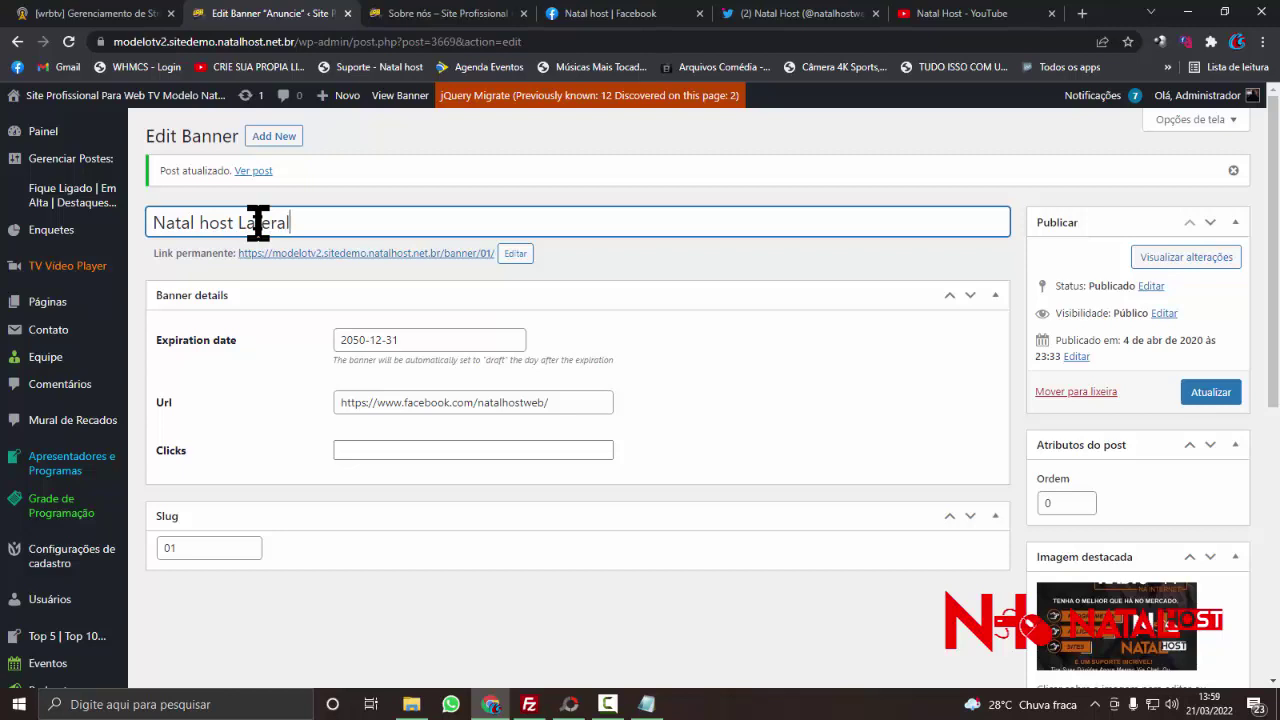
{"action": "type", "text": "Natal host Lateral"}
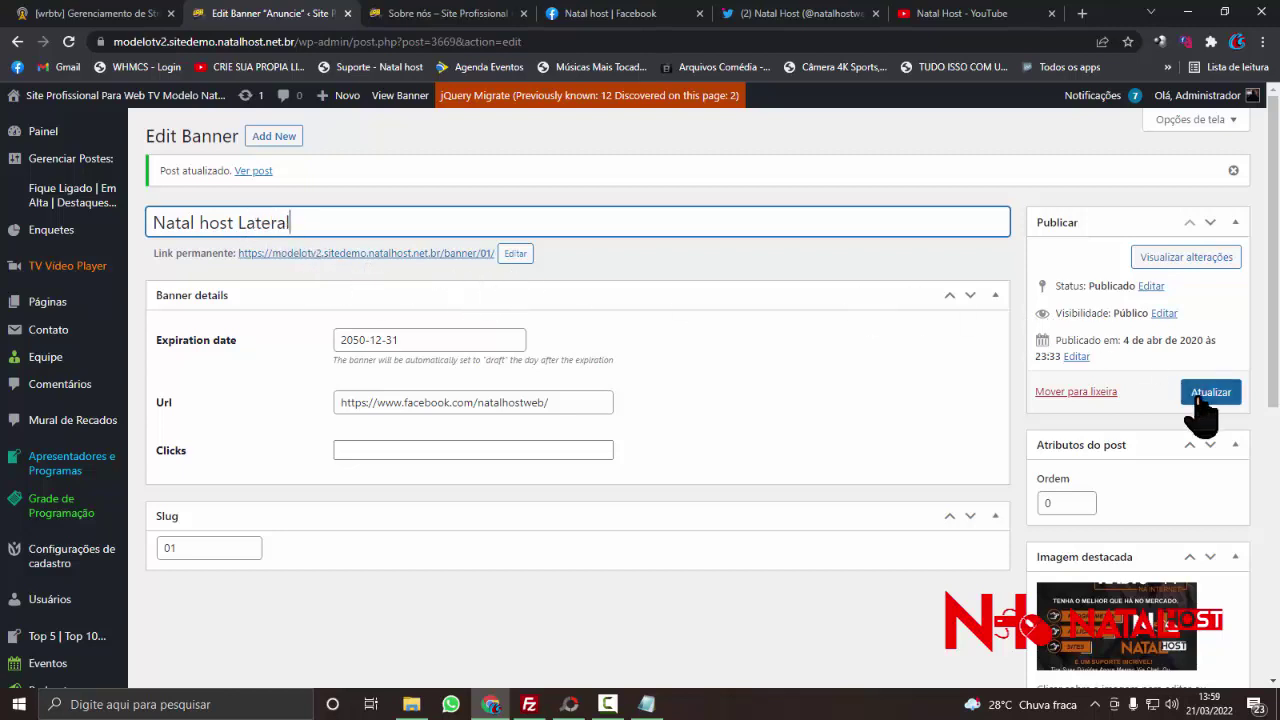
- Save the renamed banner and go to the Todos os Banners list
{"action": "left_click", "coordinate": [1208, 394]}
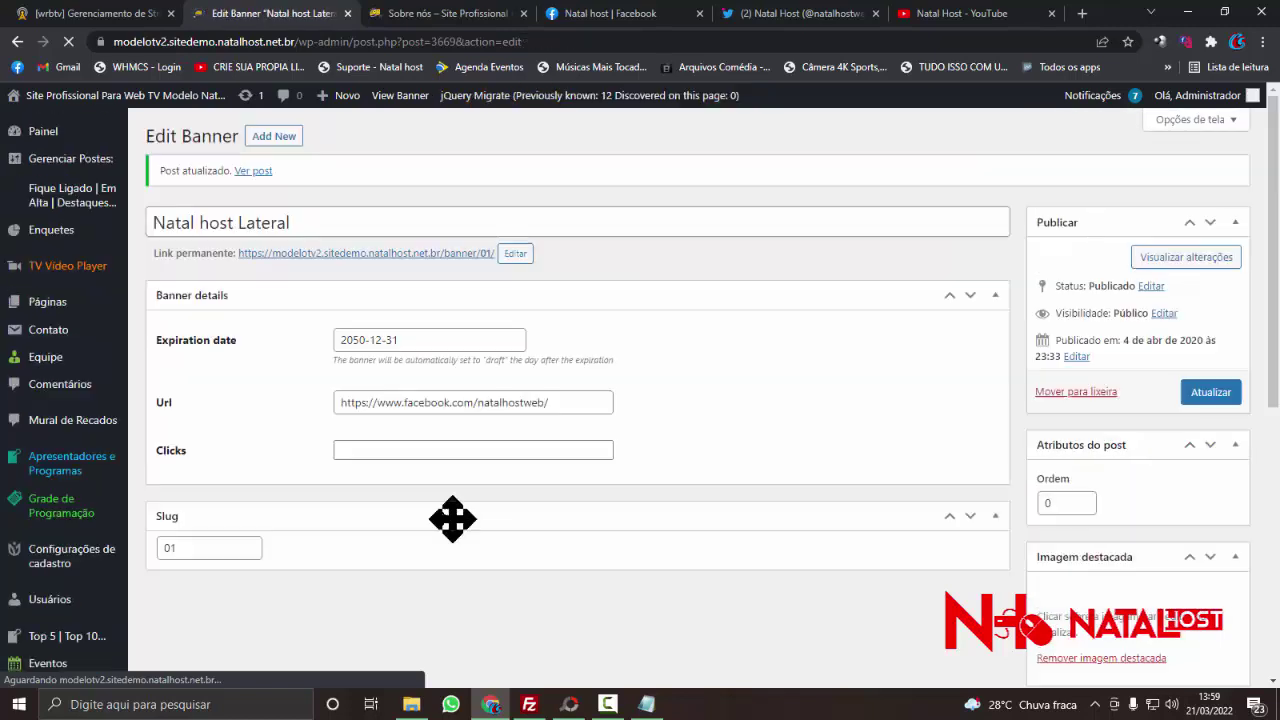
{"action": "scroll", "coordinate": [240, 480], "scroll_direction": "down", "scroll_amount": 3}
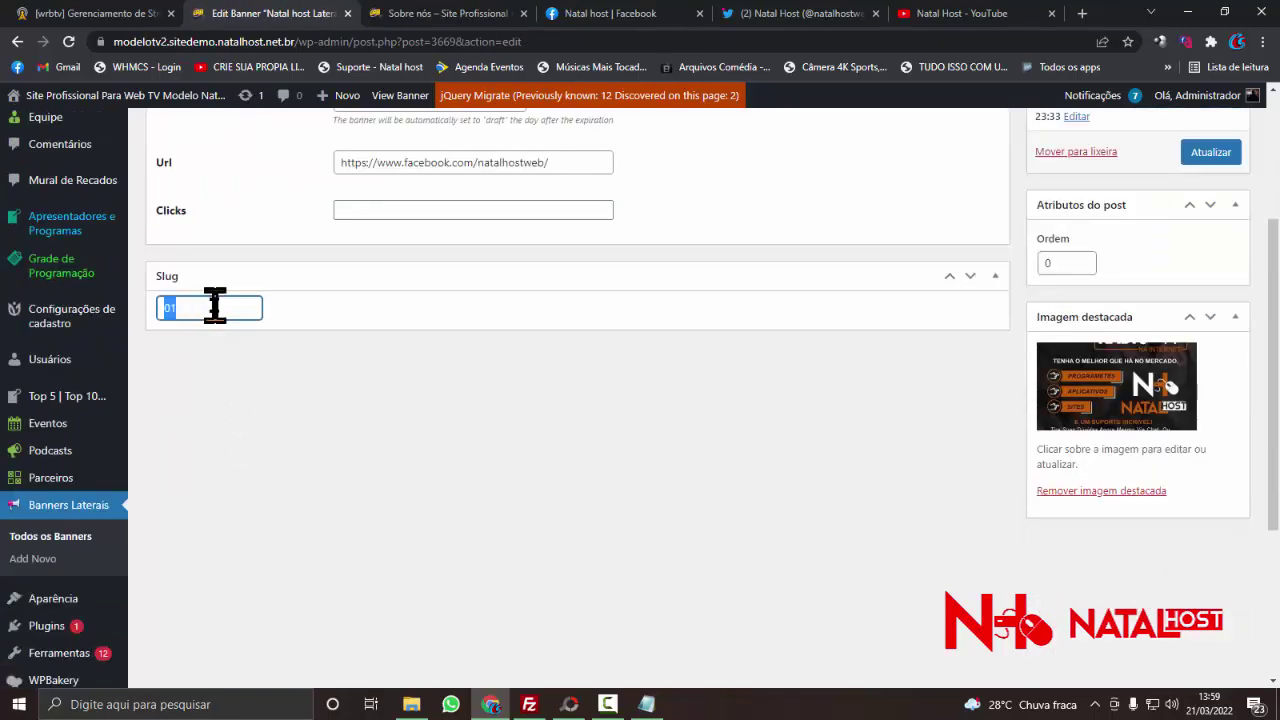
{"action": "left_click", "coordinate": [86, 538]}
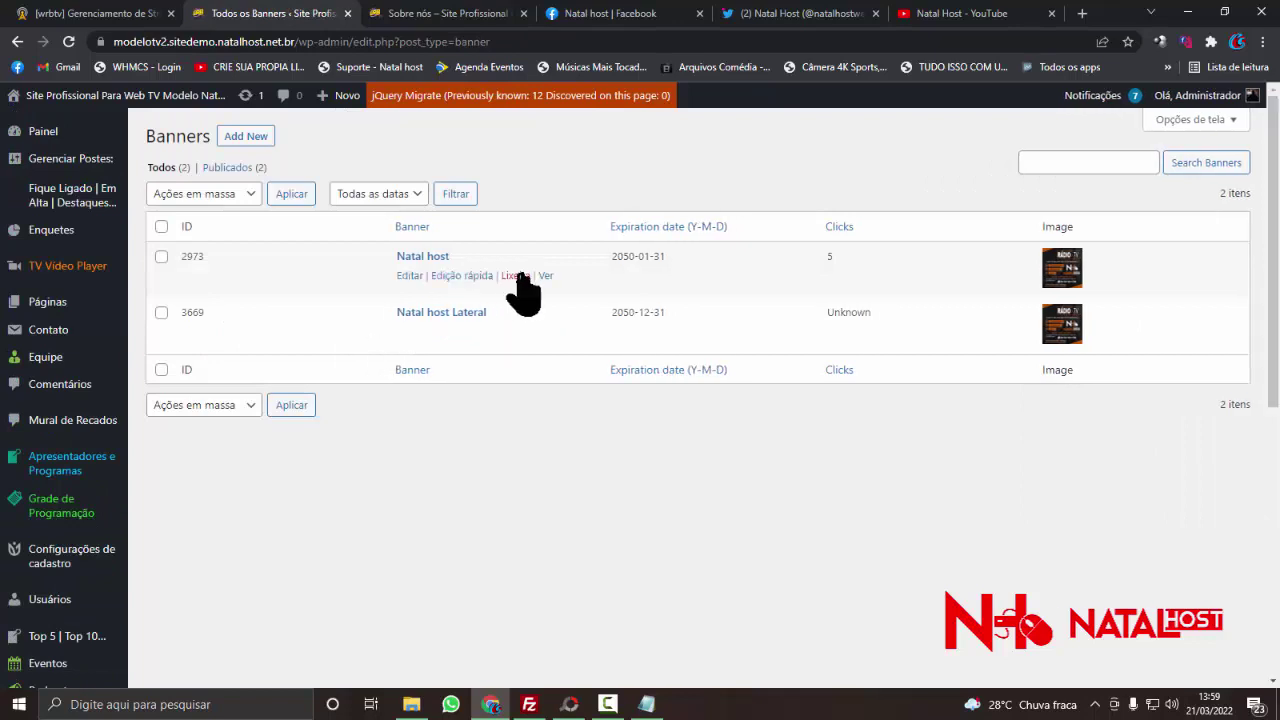
- Move the Natal host banner to the trash with the Mover para lixeira bulk action
{"action": "left_click", "coordinate": [161, 256]}
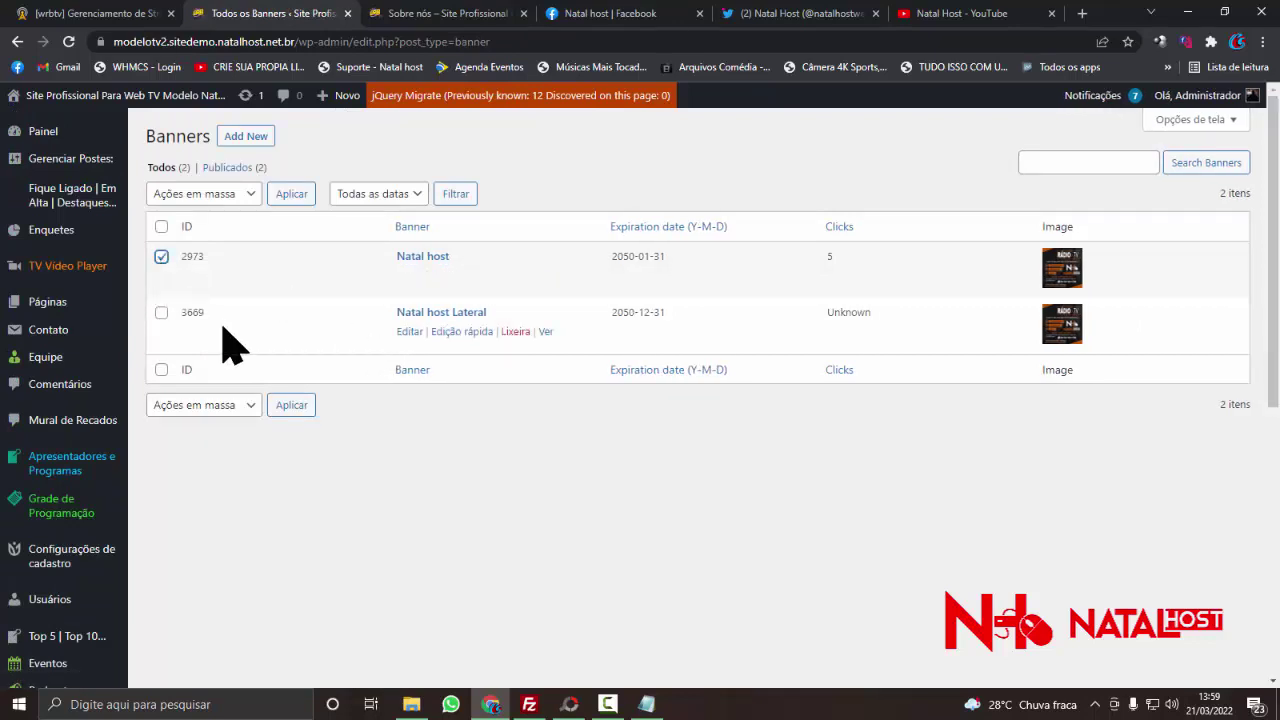
{"action": "left_click", "coordinate": [238, 196]}
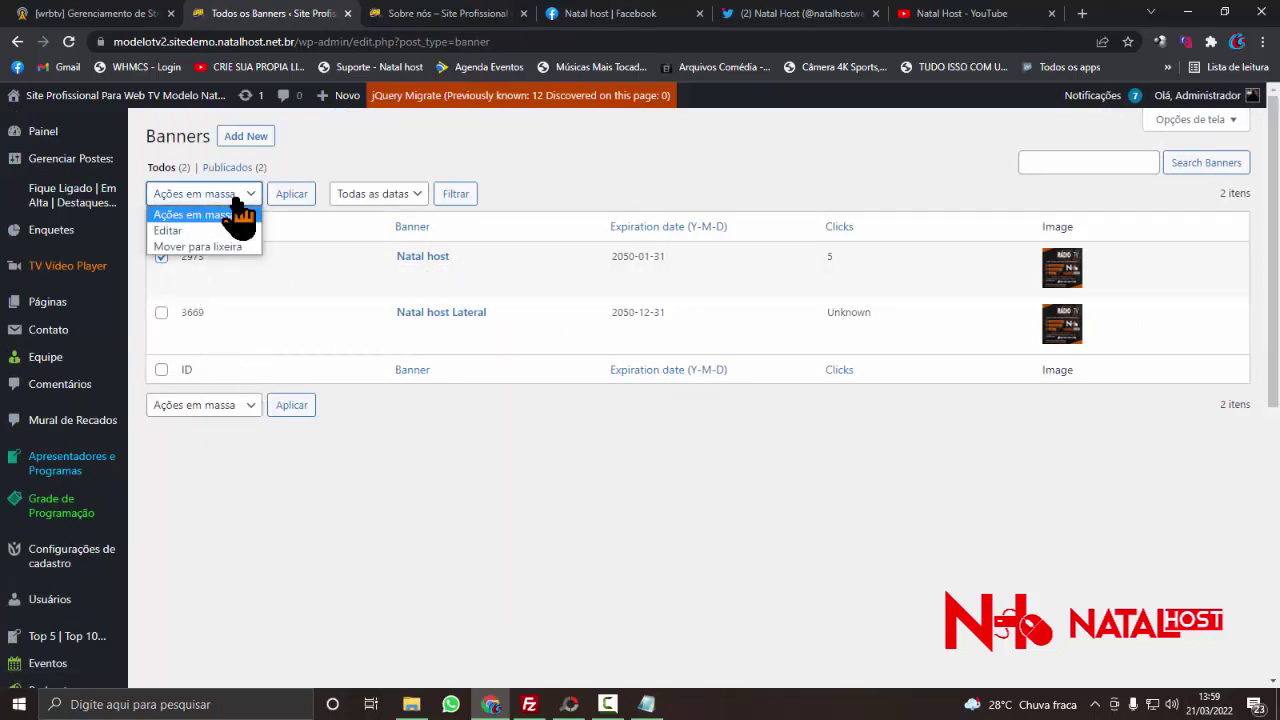
{"action": "left_click", "coordinate": [176, 248]}
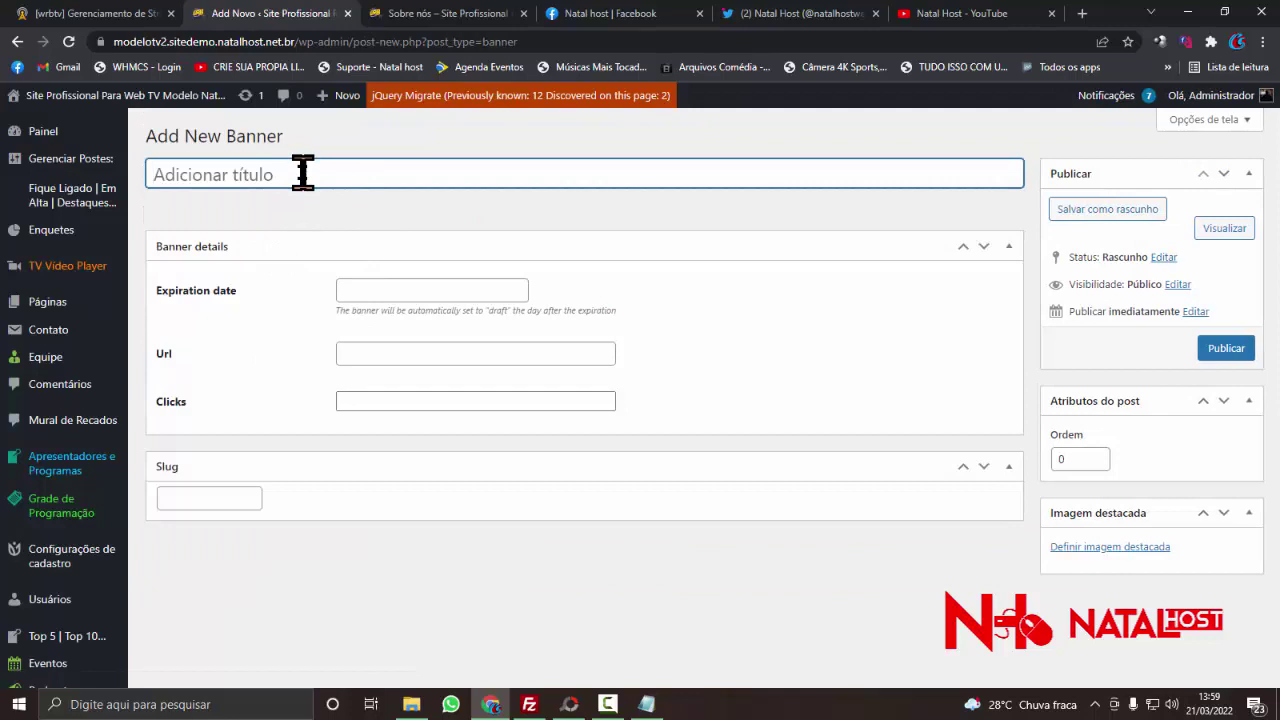
- Type the banner title 'Merca' and page the expiration calendar ahead to março 2023
{"action": "type", "text": "Merc"}
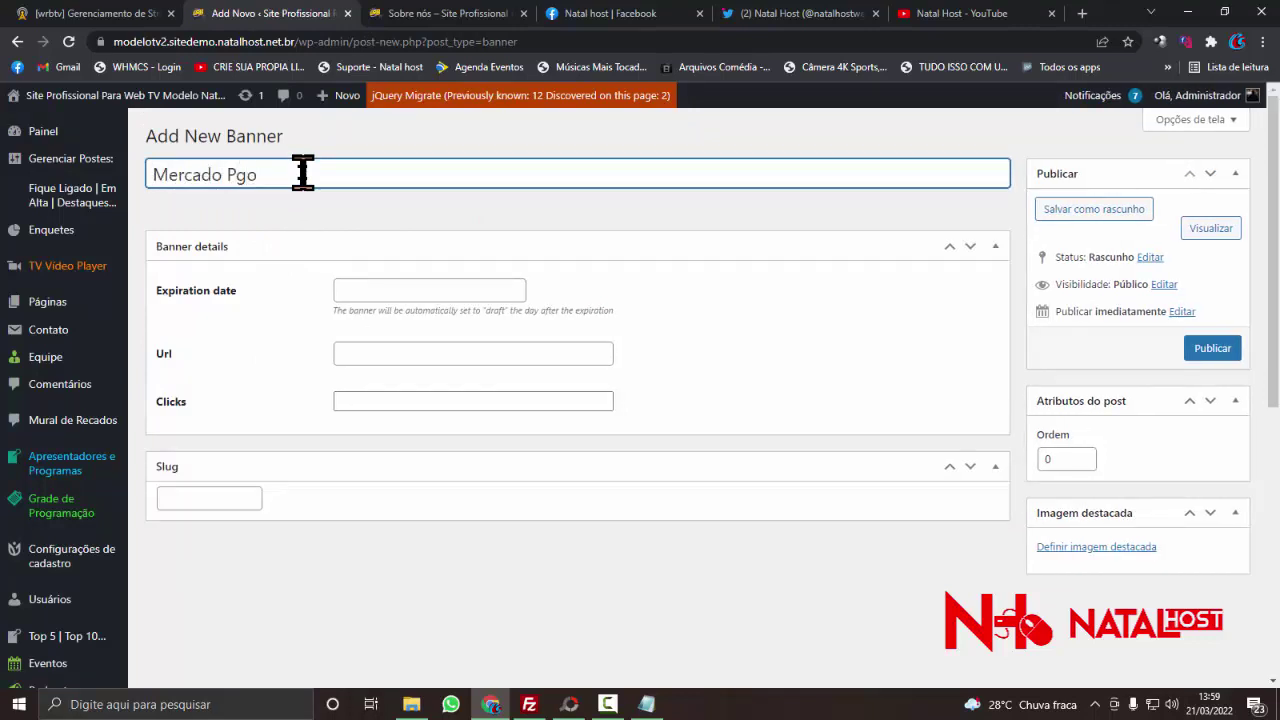
{"action": "type", "text": "a"}
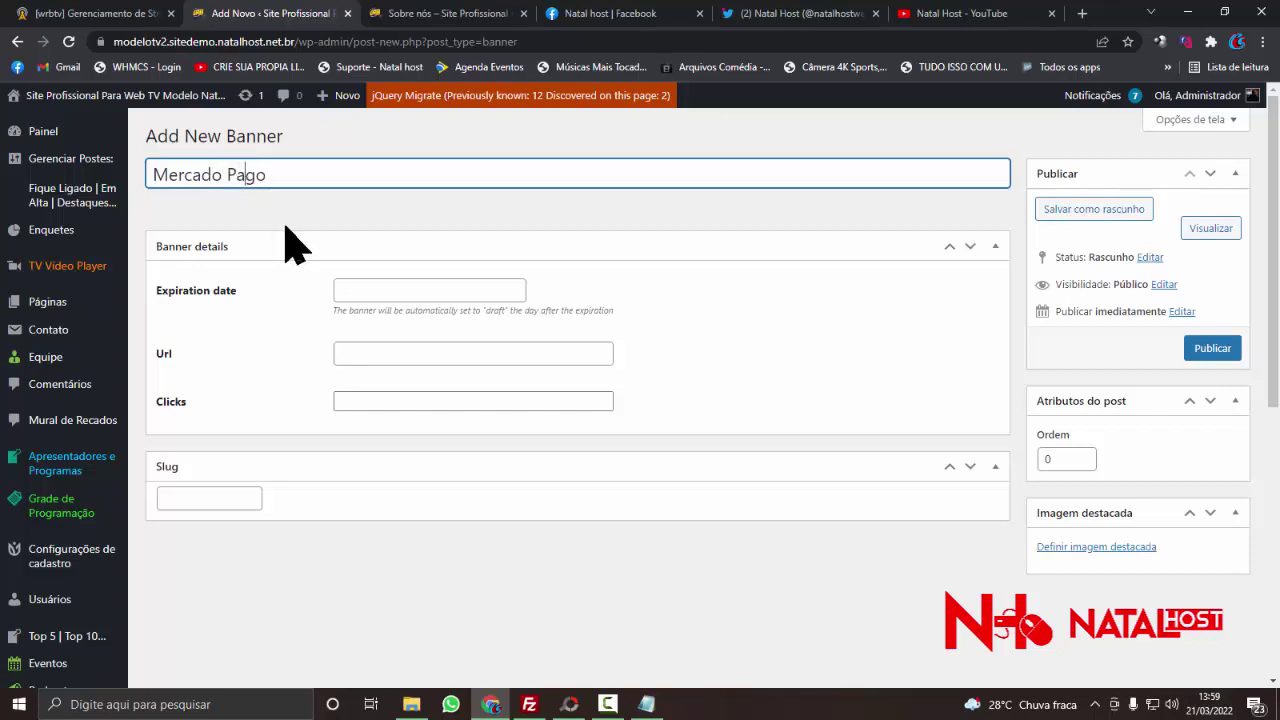
{"action": "left_click", "coordinate": [505, 290]}
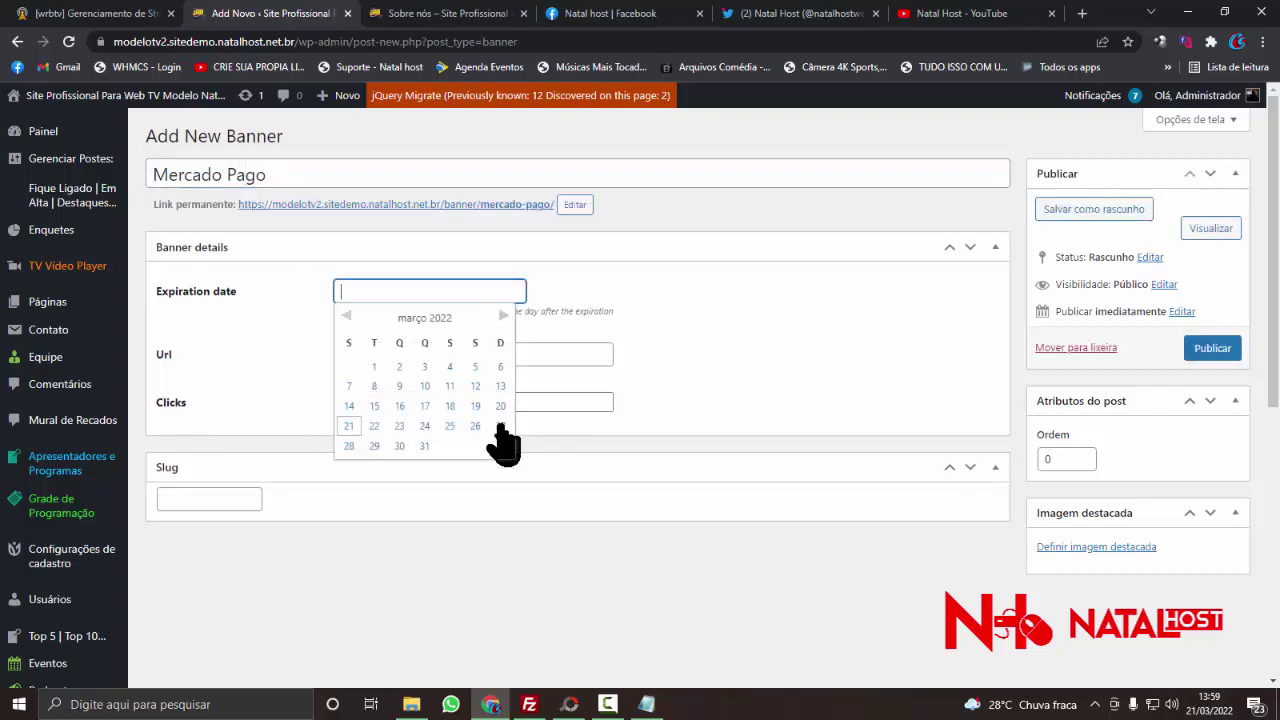
{"action": "left_click", "coordinate": [504, 317]}
{"action": "triple_click", "coordinate": [504, 317]}
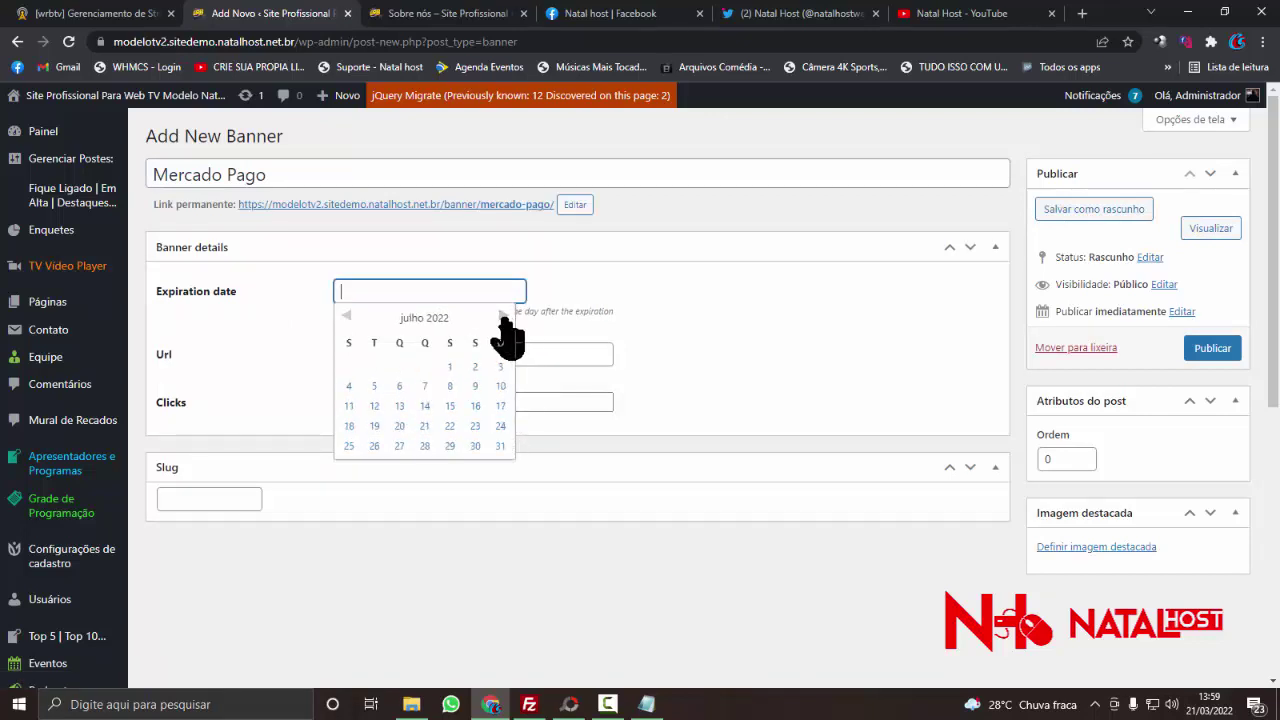
{"action": "triple_click", "coordinate": [504, 317]}
{"action": "triple_click", "coordinate": [504, 317]}
{"action": "double_click", "coordinate": [504, 317]}
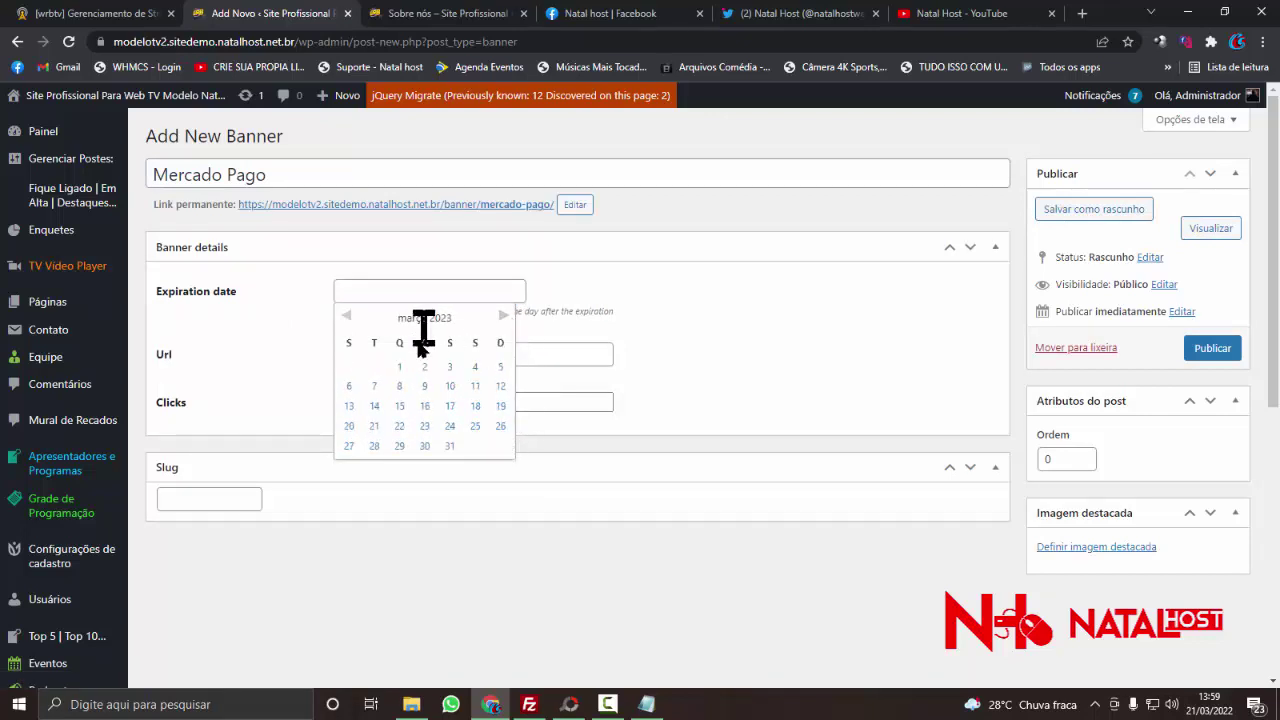
- Pick a day, then edit the expiration date to read 2050-01-01
{"action": "left_click", "coordinate": [400, 408]}
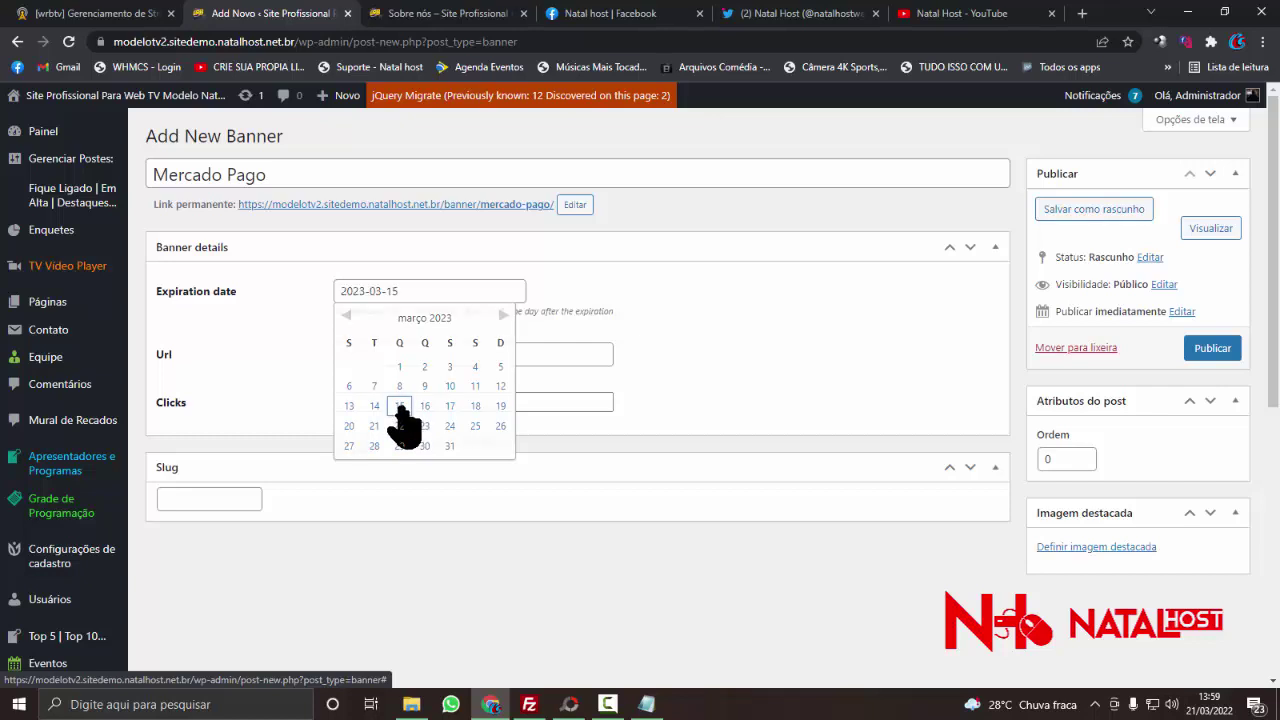
{"action": "left_click", "coordinate": [357, 291]}
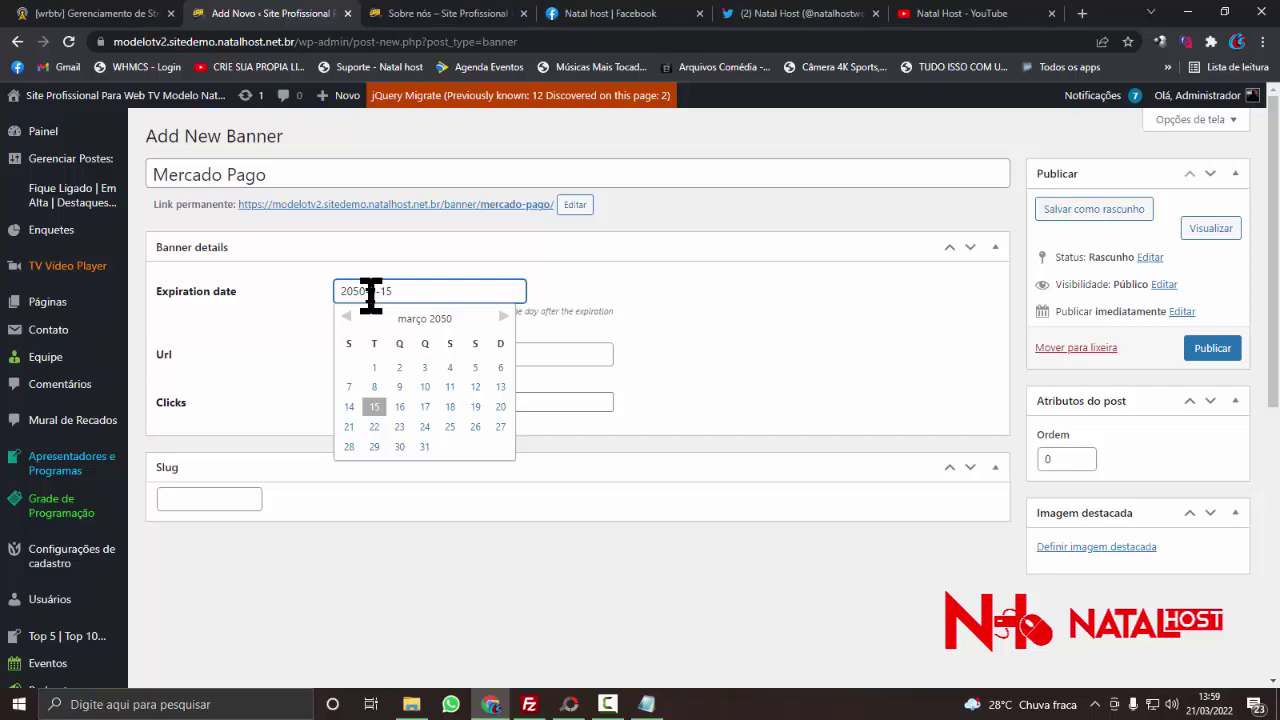
{"action": "type", "text": "1"}
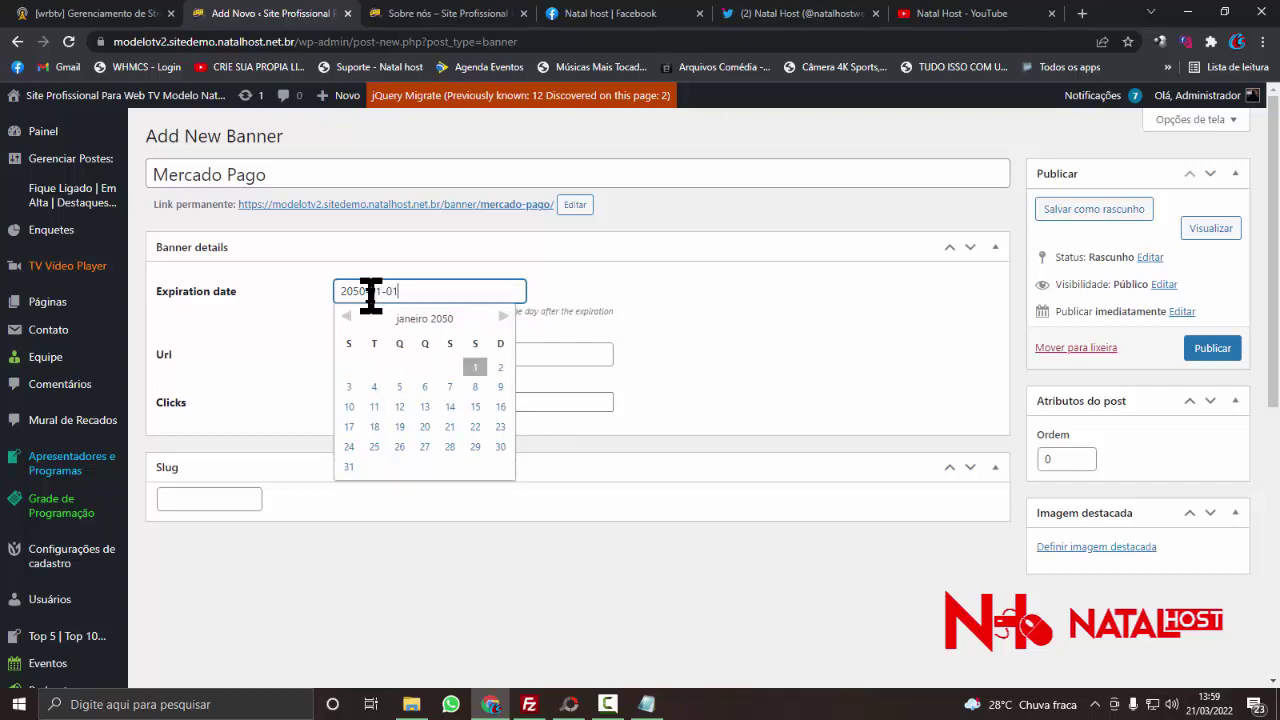
{"action": "left_click", "coordinate": [294, 314]}
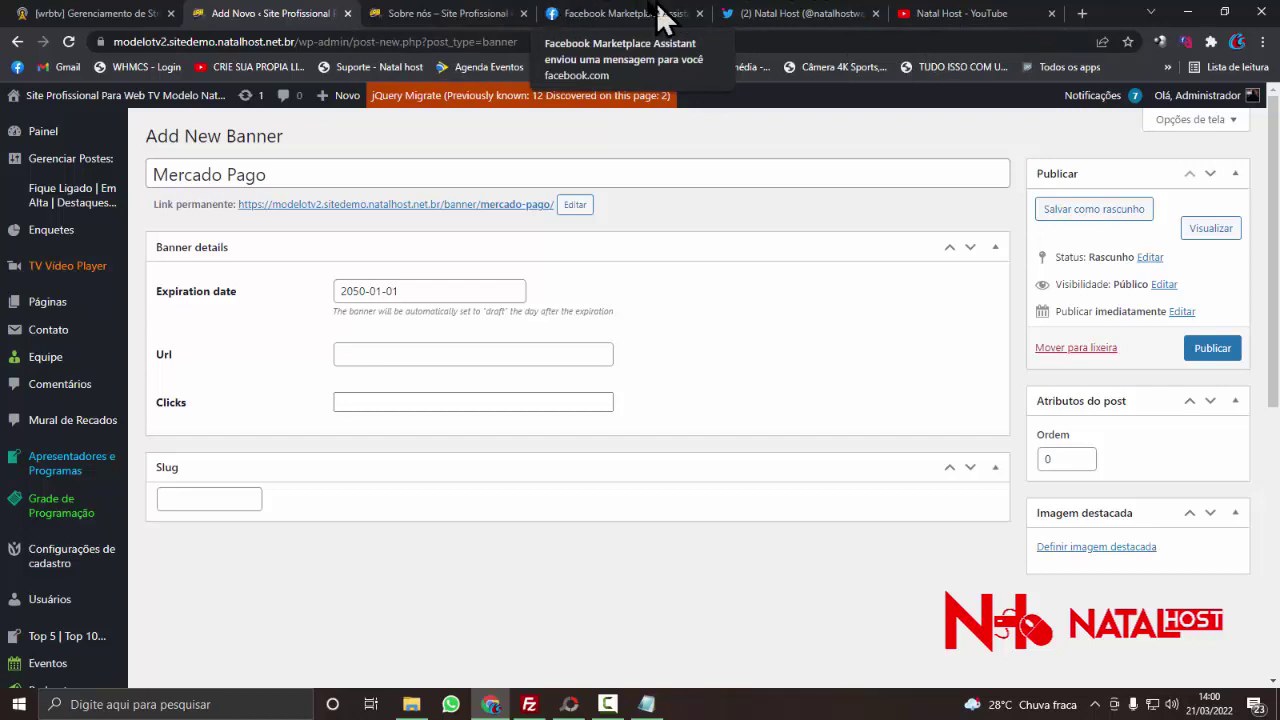
- Return from the Facebook and Sobre nós tabs to the Mercado Pago form and begin choosing a featured image
{"action": "left_click", "coordinate": [586, 16]}
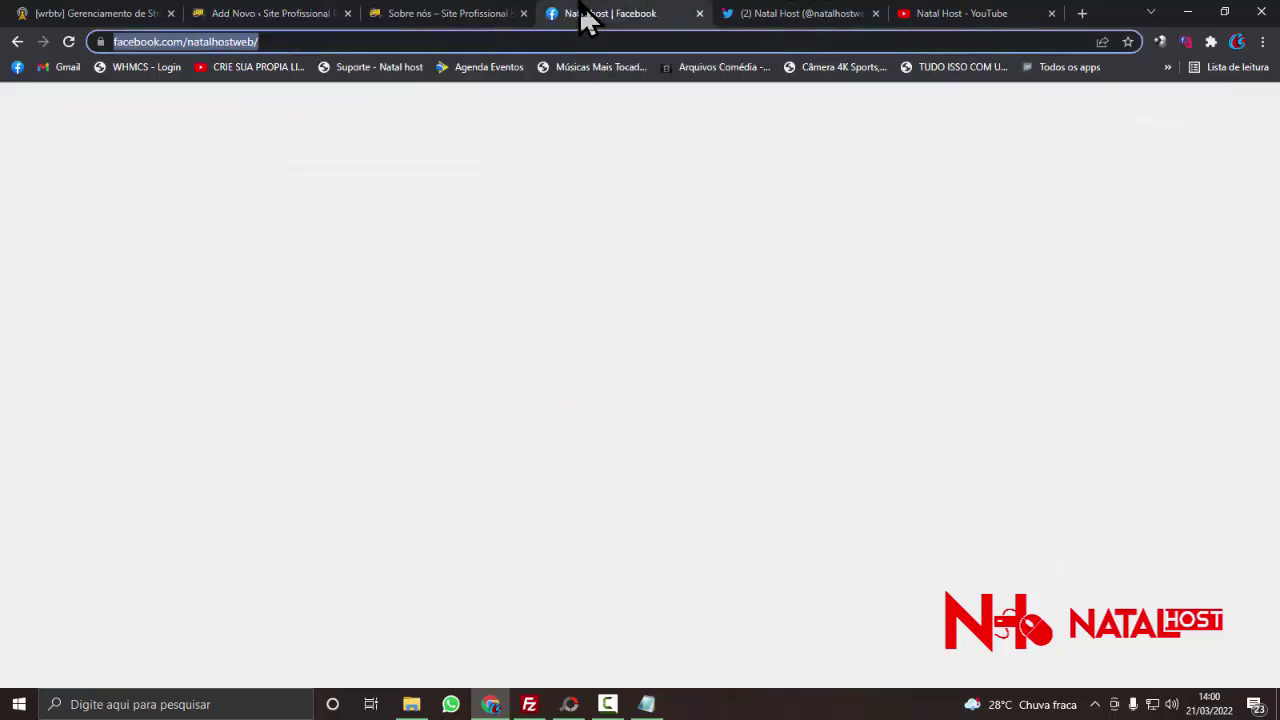
{"action": "left_click", "coordinate": [480, 18]}
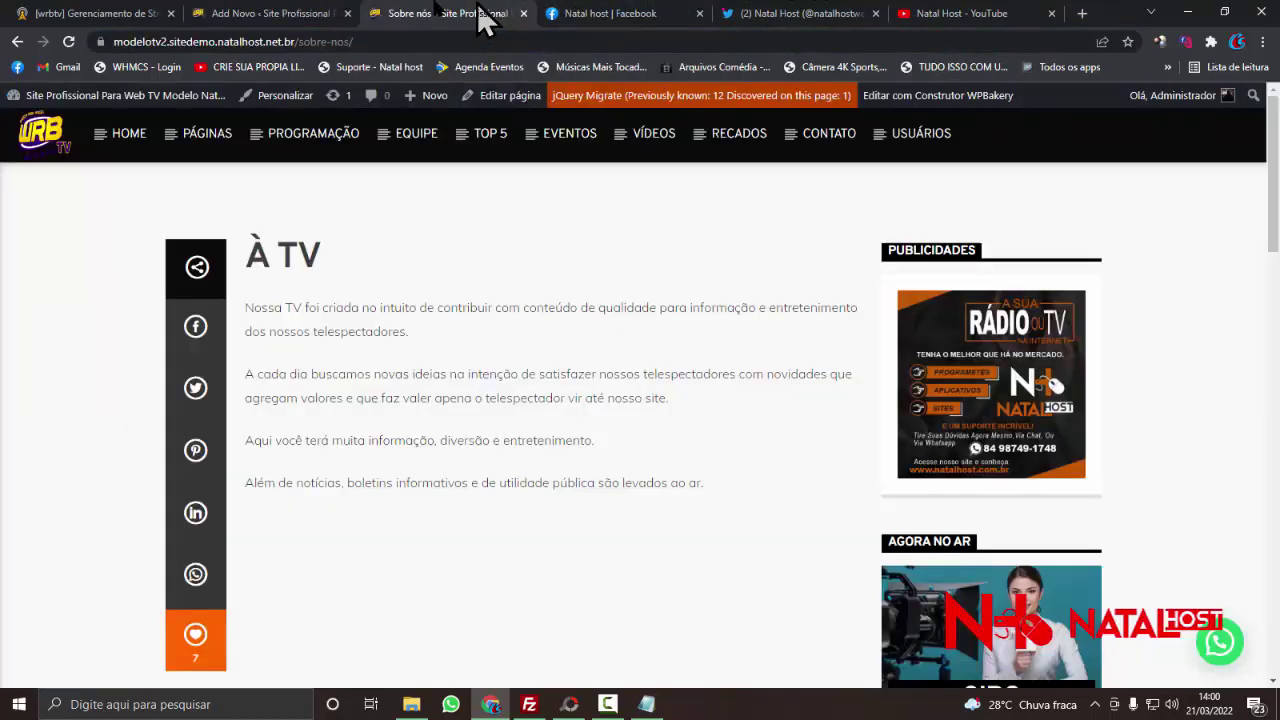
{"action": "left_click", "coordinate": [300, 14]}
{"action": "left_click", "coordinate": [370, 400]}
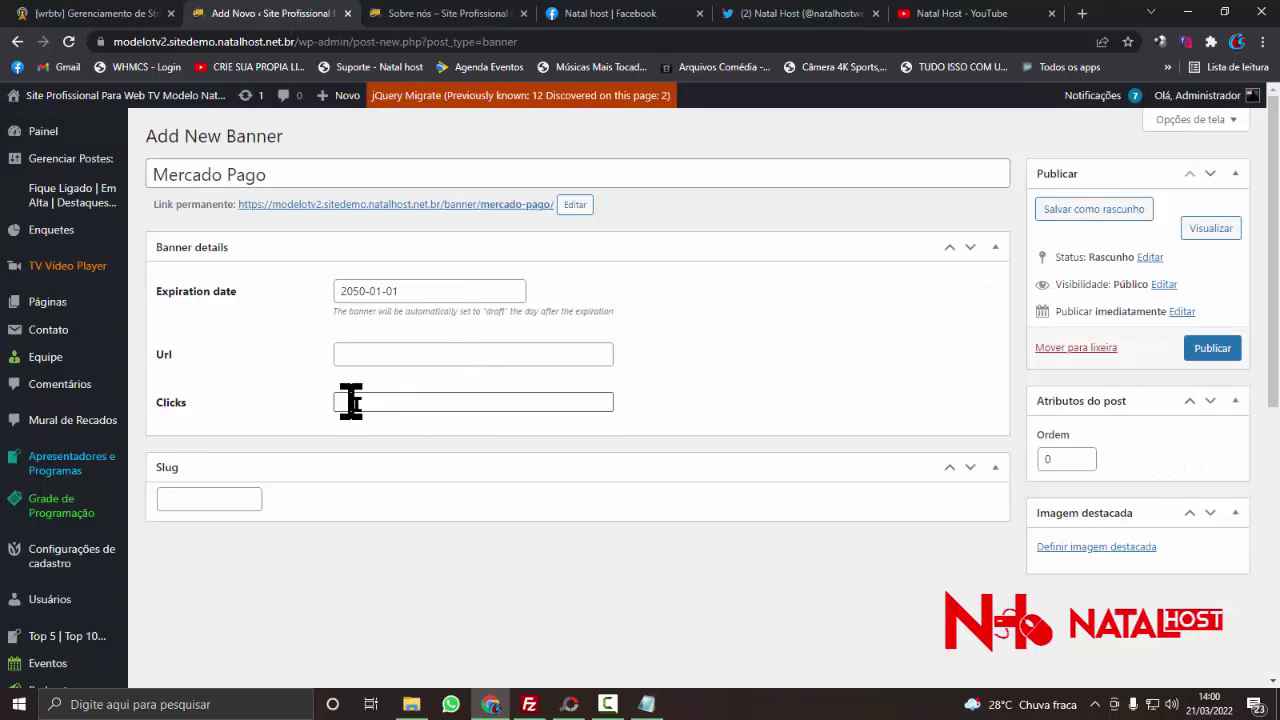
{"action": "scroll", "coordinate": [381, 407], "scroll_direction": "down", "scroll_amount": 1}
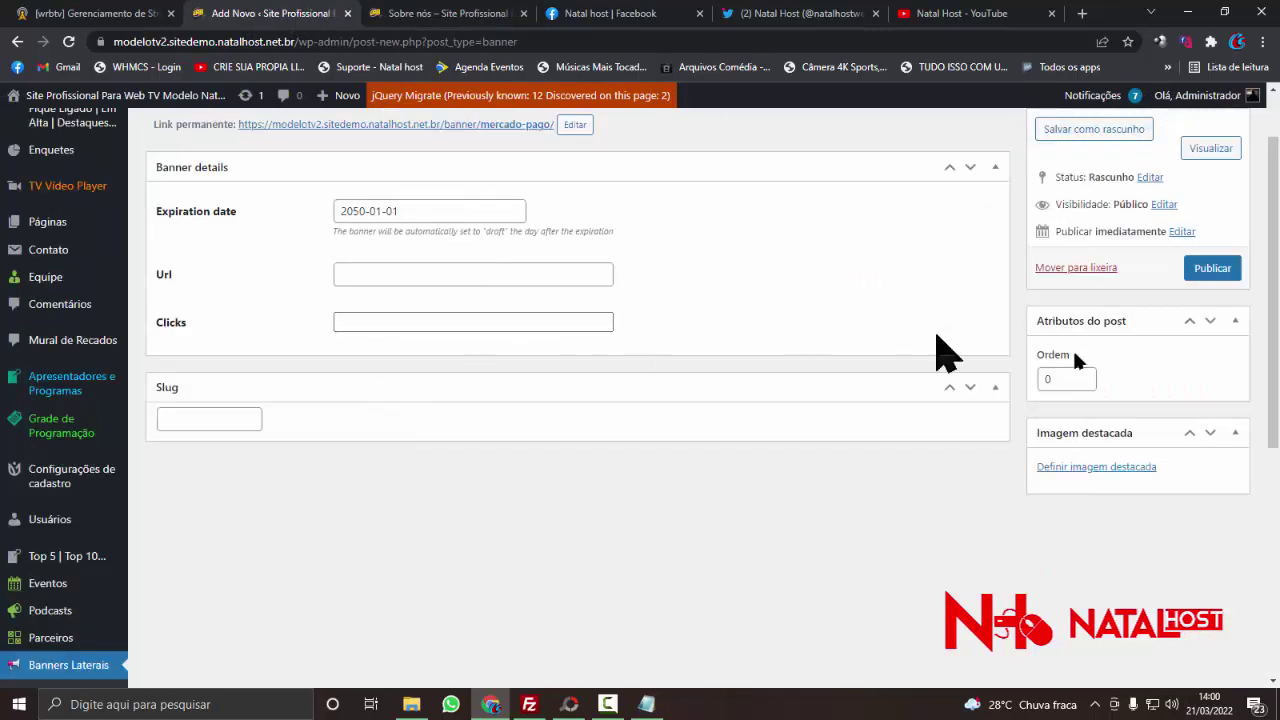
{"action": "left_click", "coordinate": [1068, 466]}
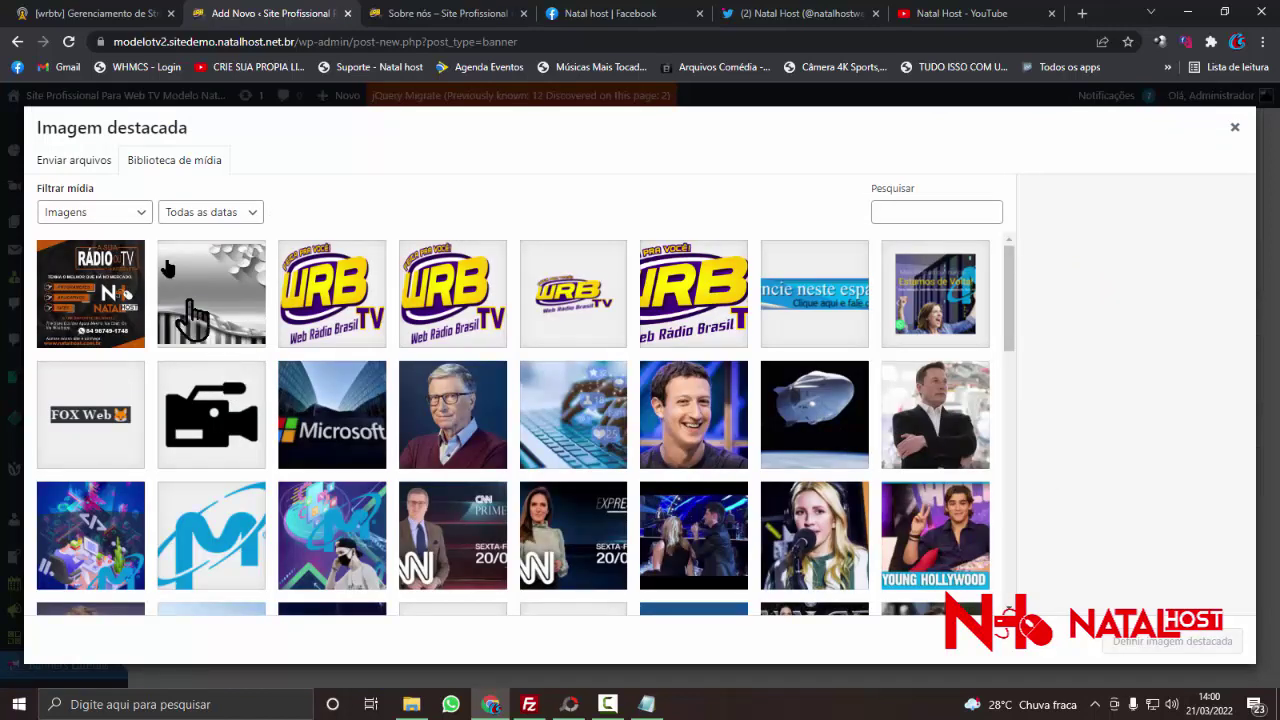
- Upload 1024-1920 from the Imagens folder and set it as the featured image
{"action": "left_click", "coordinate": [68, 160]}
{"action": "left_click", "coordinate": [638, 396]}
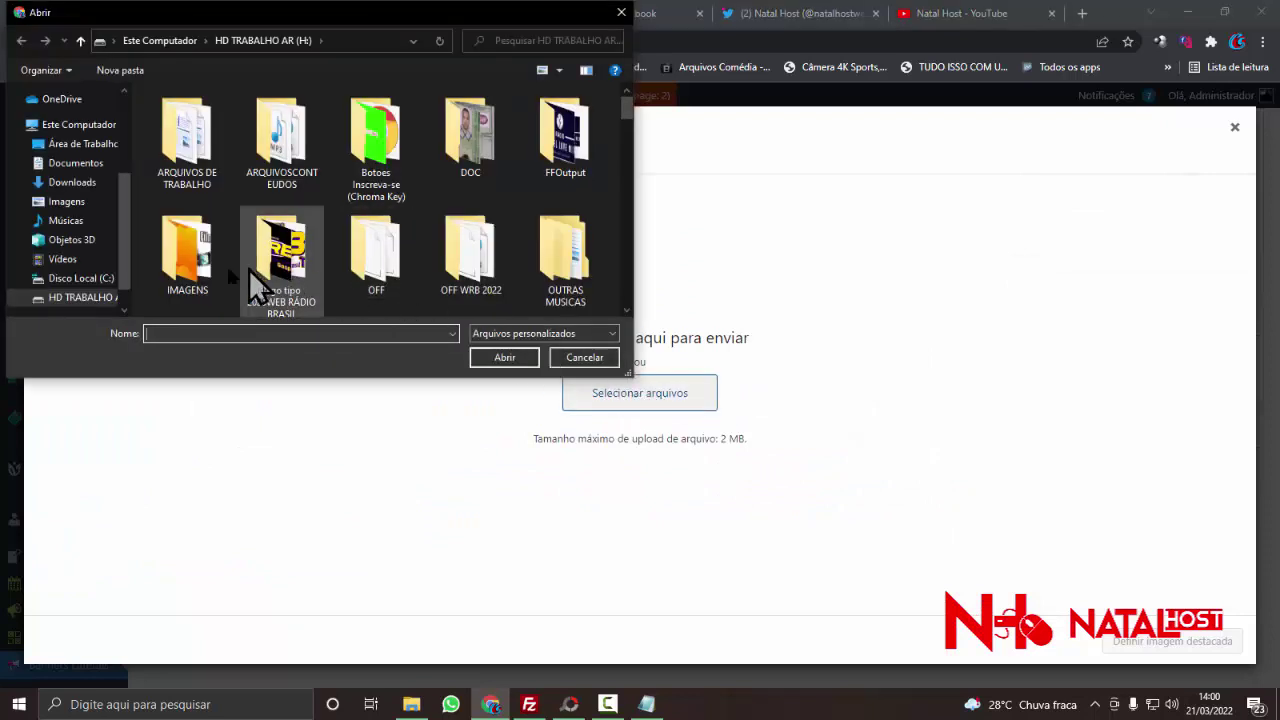
{"action": "left_click", "coordinate": [66, 202]}
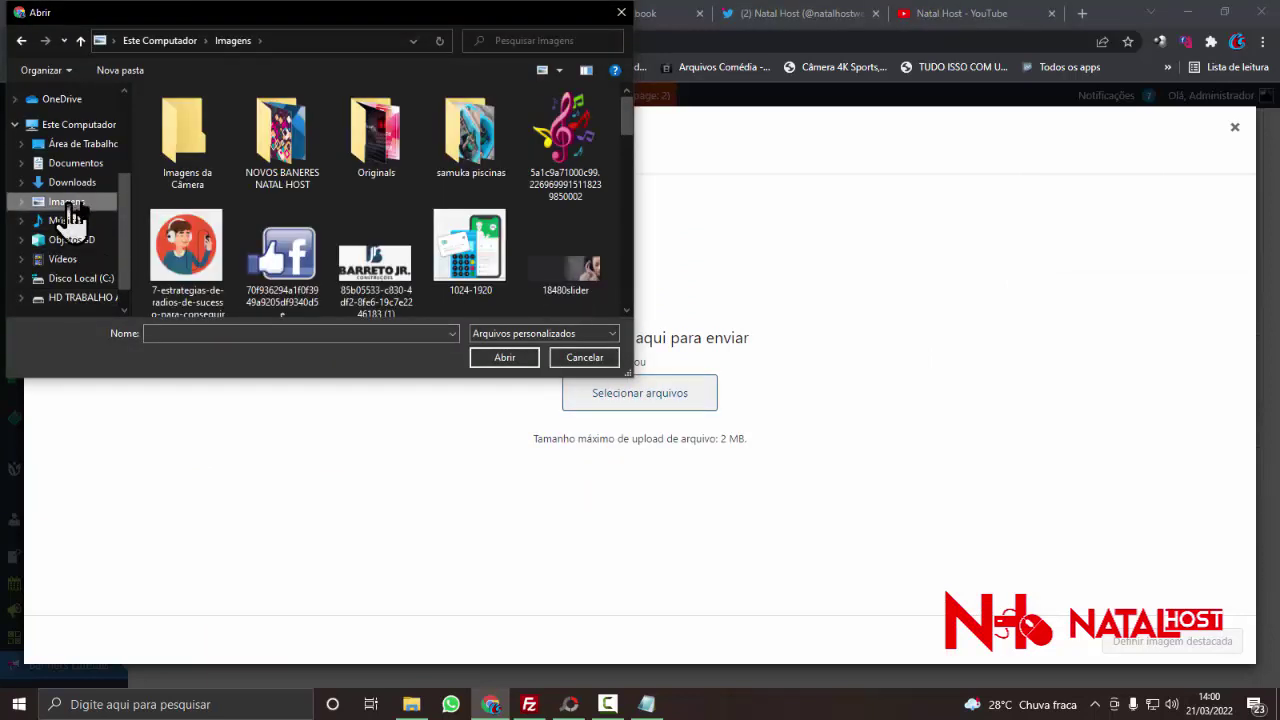
{"action": "double_click", "coordinate": [466, 280]}
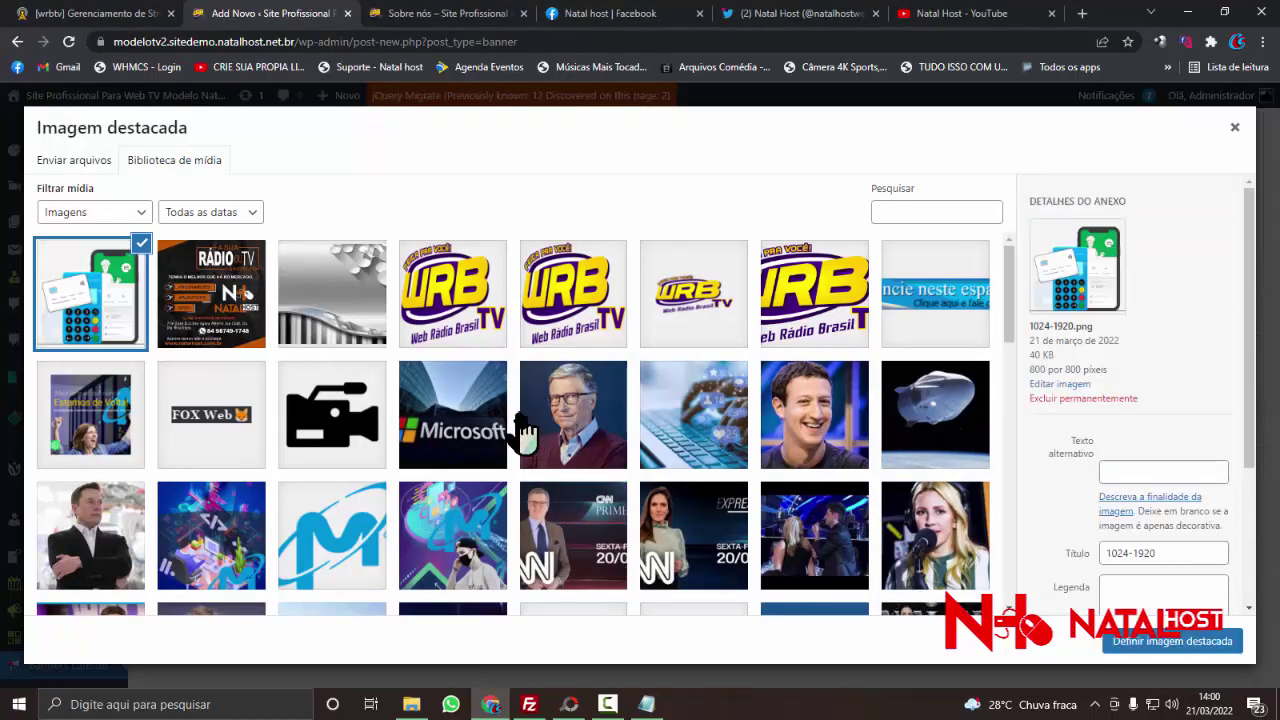
{"action": "left_click", "coordinate": [1164, 643]}
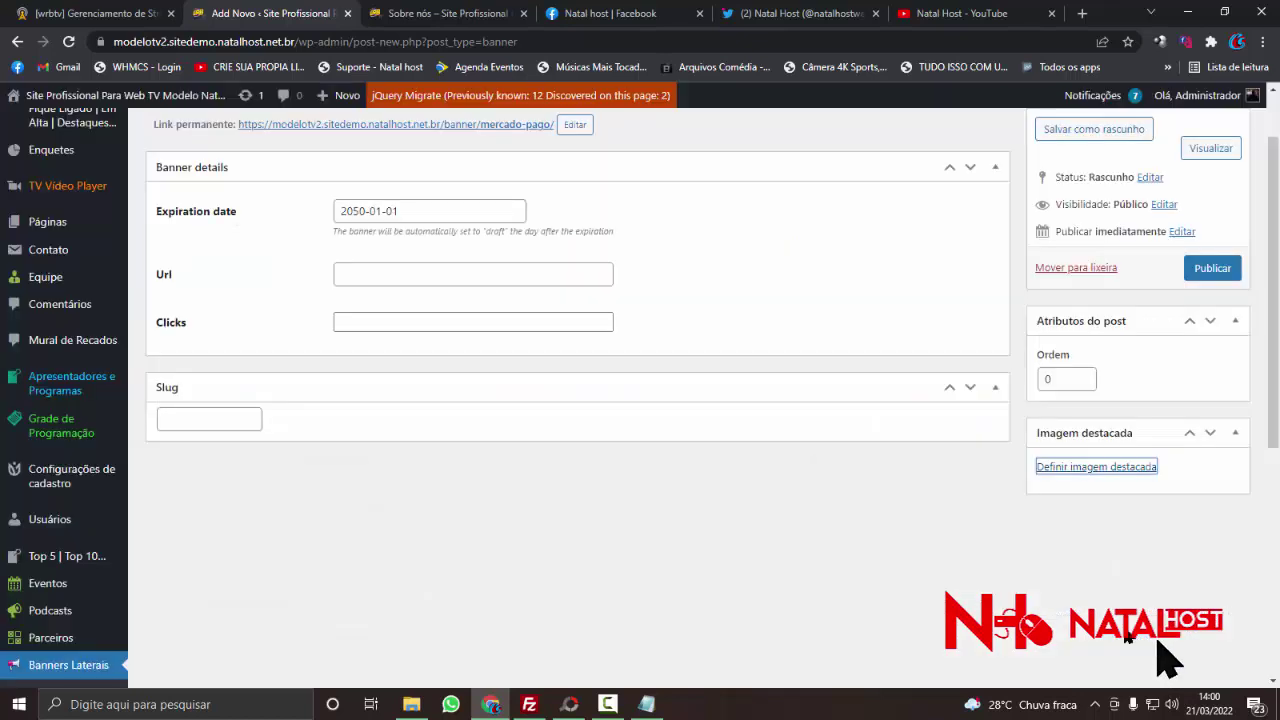
- Publish the Mercado Pago banner and reload the Sobre nós page twice
{"action": "left_click", "coordinate": [1215, 270]}
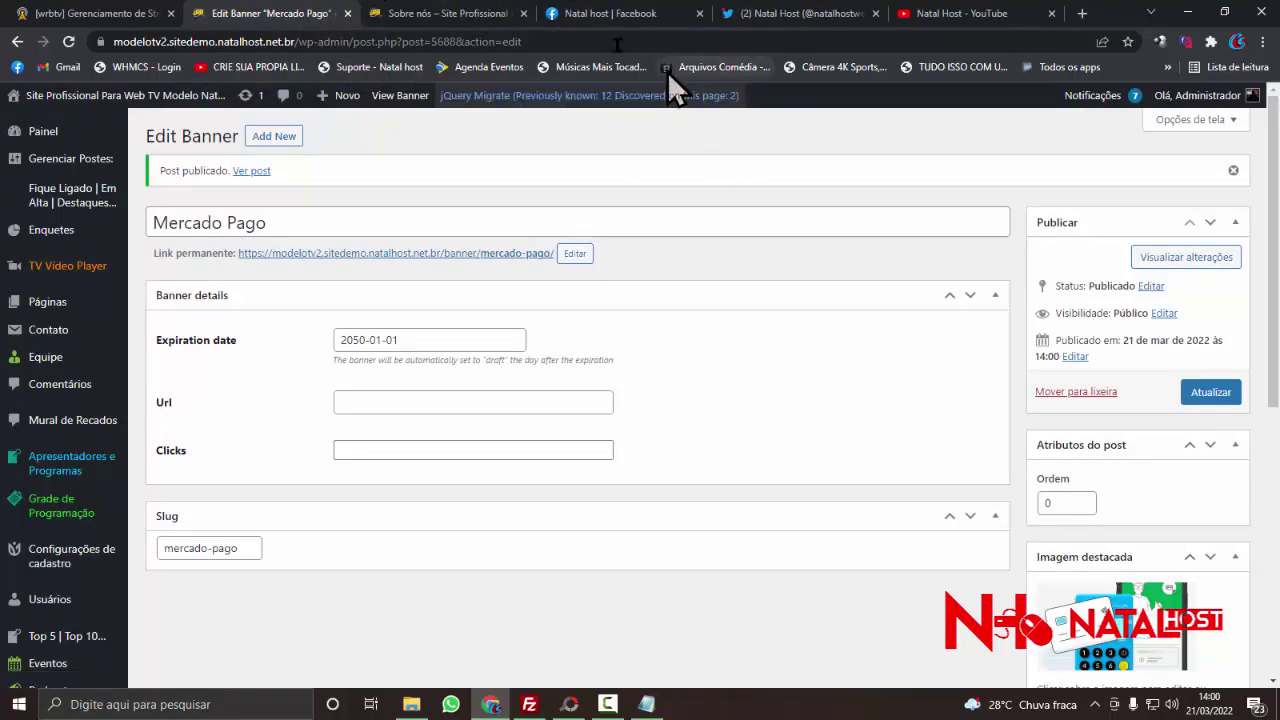
{"action": "left_click", "coordinate": [476, 18]}
{"action": "right_click", "coordinate": [1133, 323]}
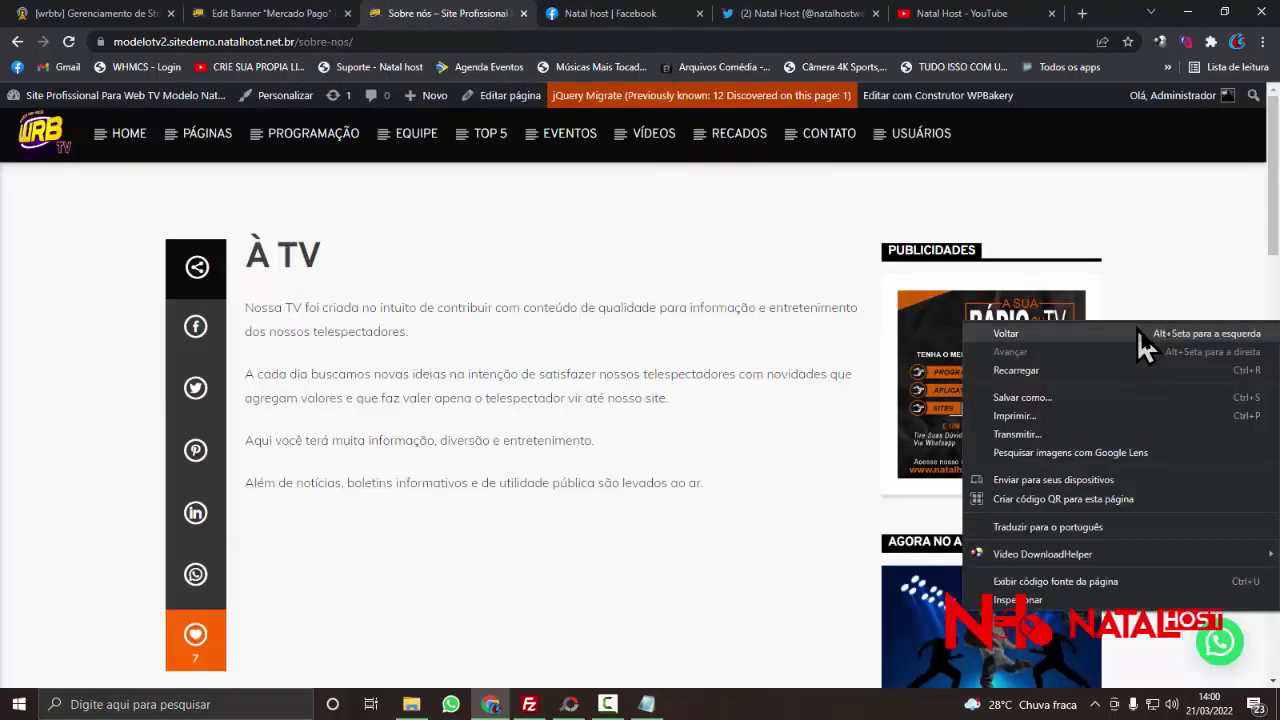
{"action": "left_click", "coordinate": [1140, 372]}
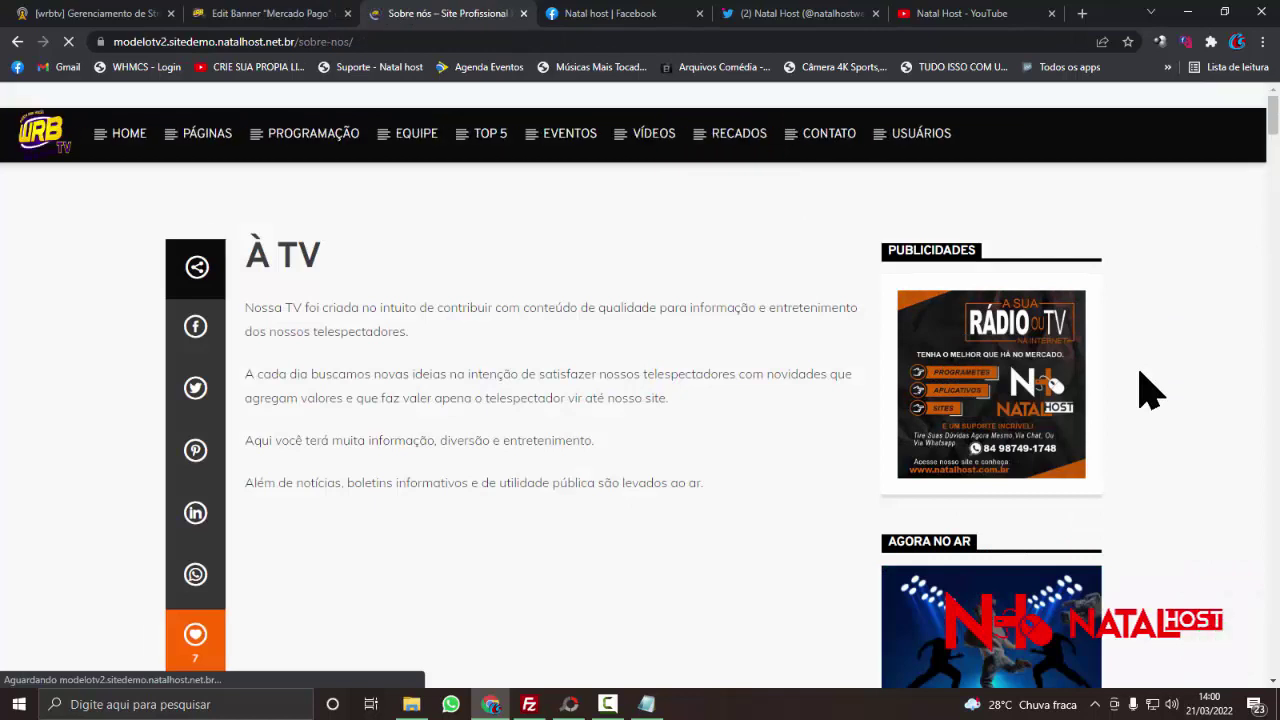
{"action": "right_click", "coordinate": [1140, 321]}
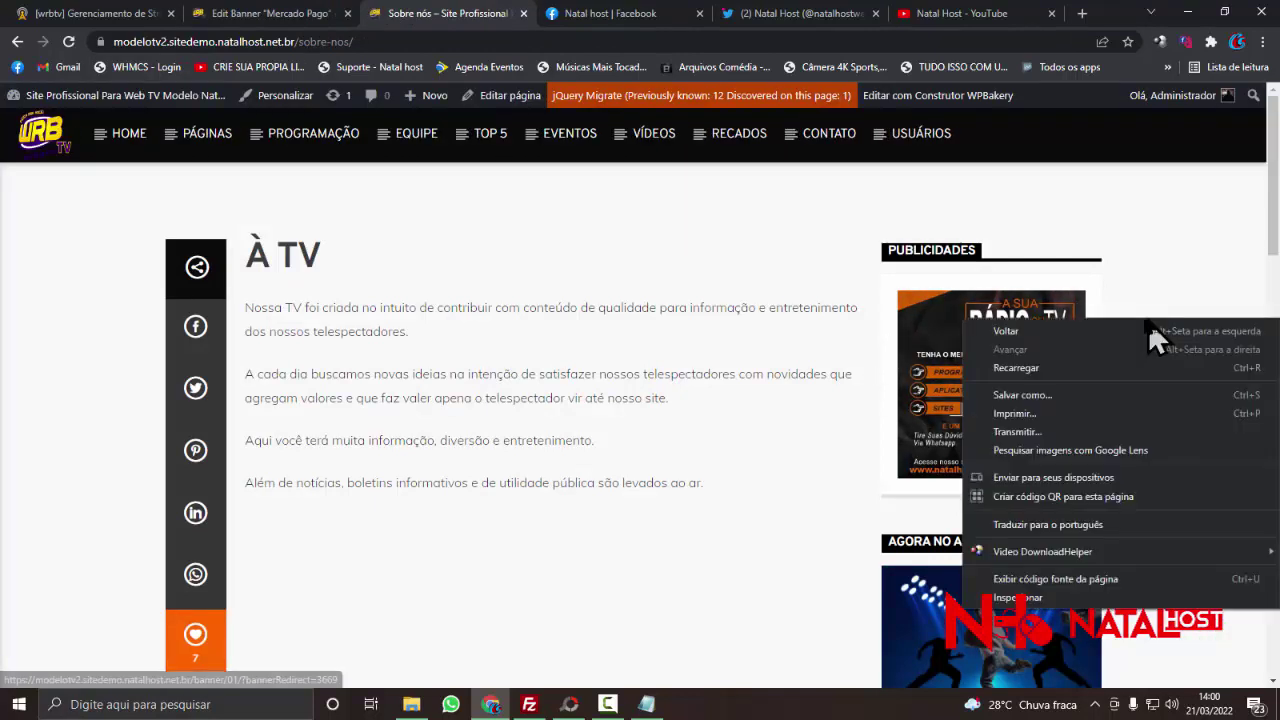
{"action": "left_click", "coordinate": [1086, 372]}
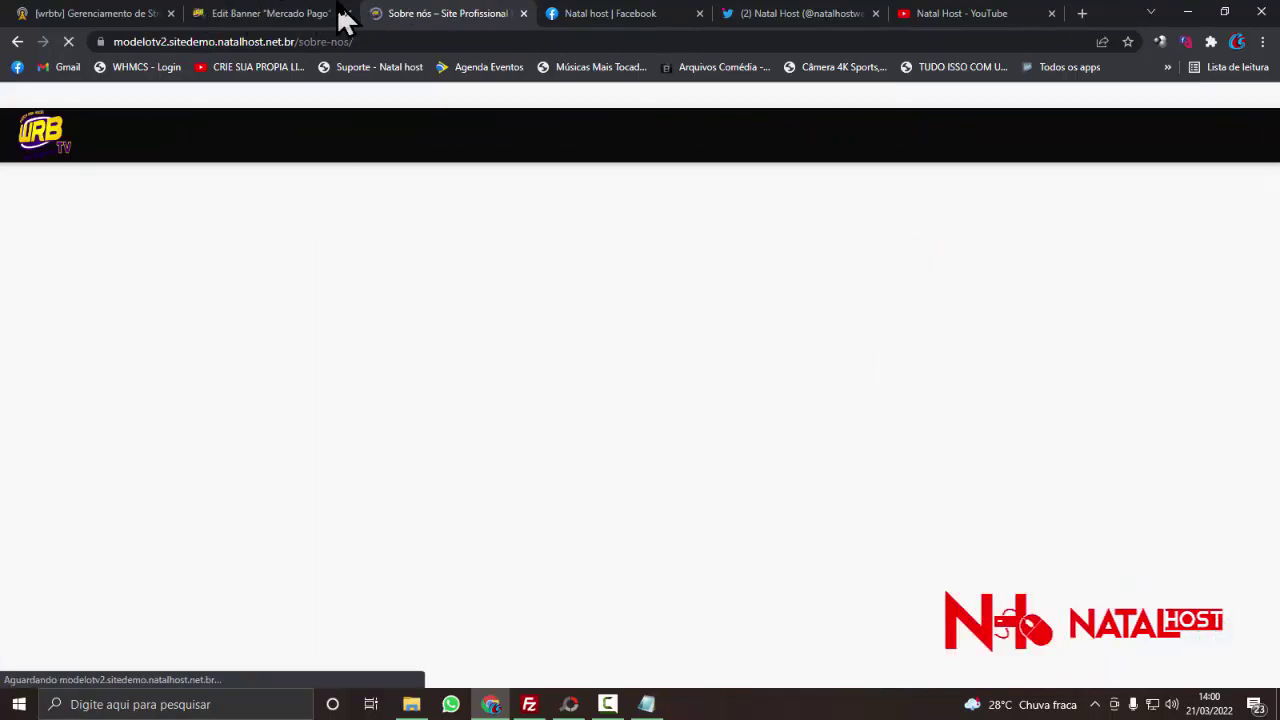
- Back on the Mercado Pago edit page, select the Ordem value to change it from 0 to 1
{"action": "left_click", "coordinate": [332, 15]}
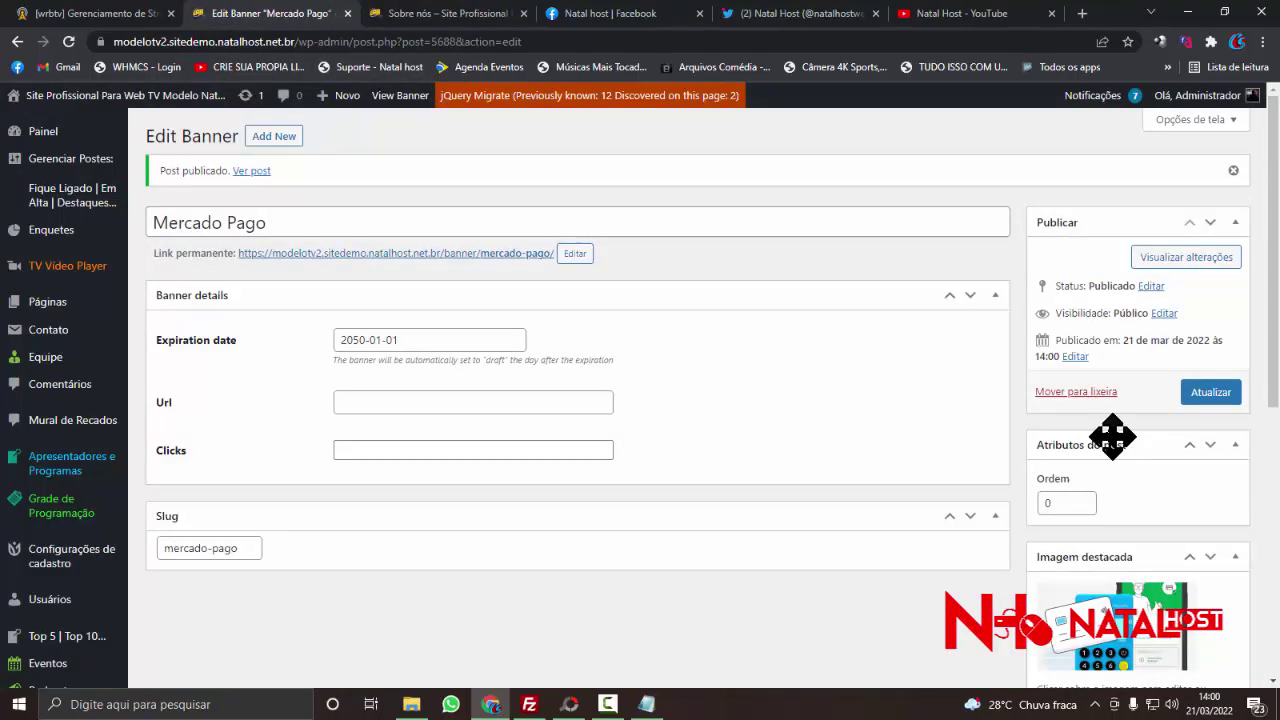
{"action": "scroll", "coordinate": [1115, 440], "scroll_direction": "down", "scroll_amount": 3}
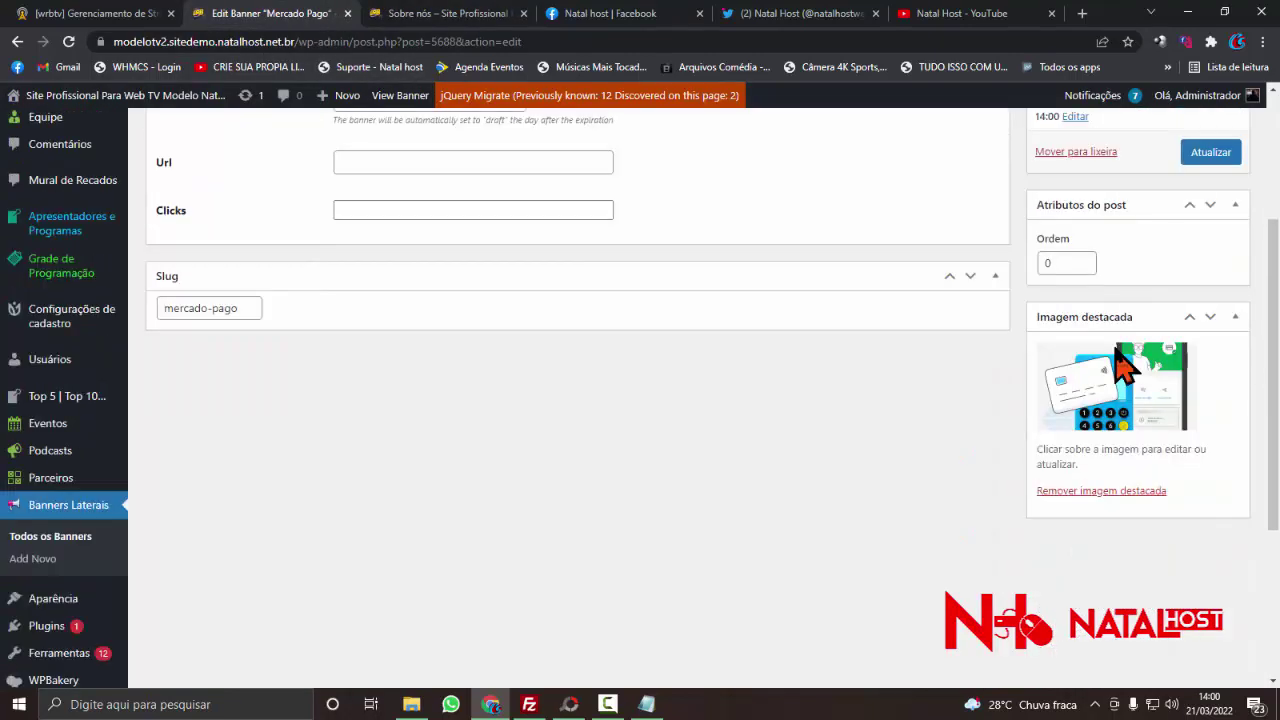
{"action": "double_click", "coordinate": [1086, 263]}
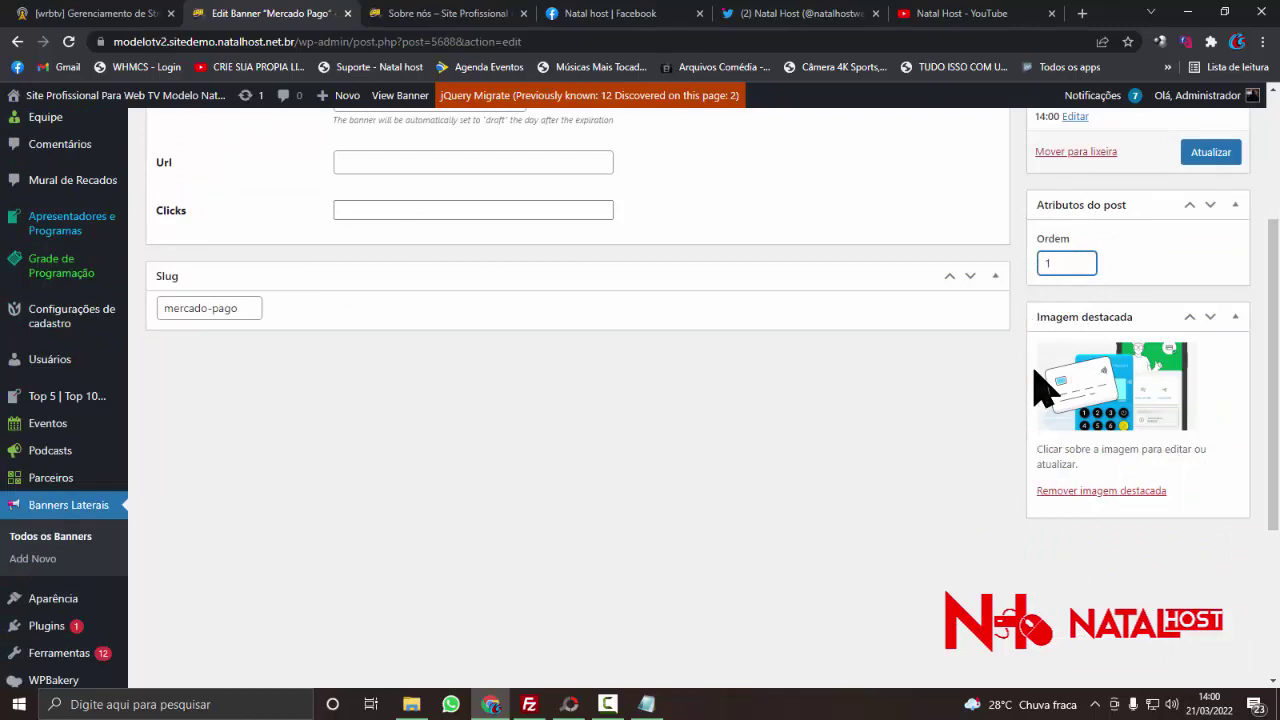
- Save the Mercado Pago banner with Ordem 1, then reload the Sobre nós page to check it
{"action": "left_click", "coordinate": [1200, 158]}
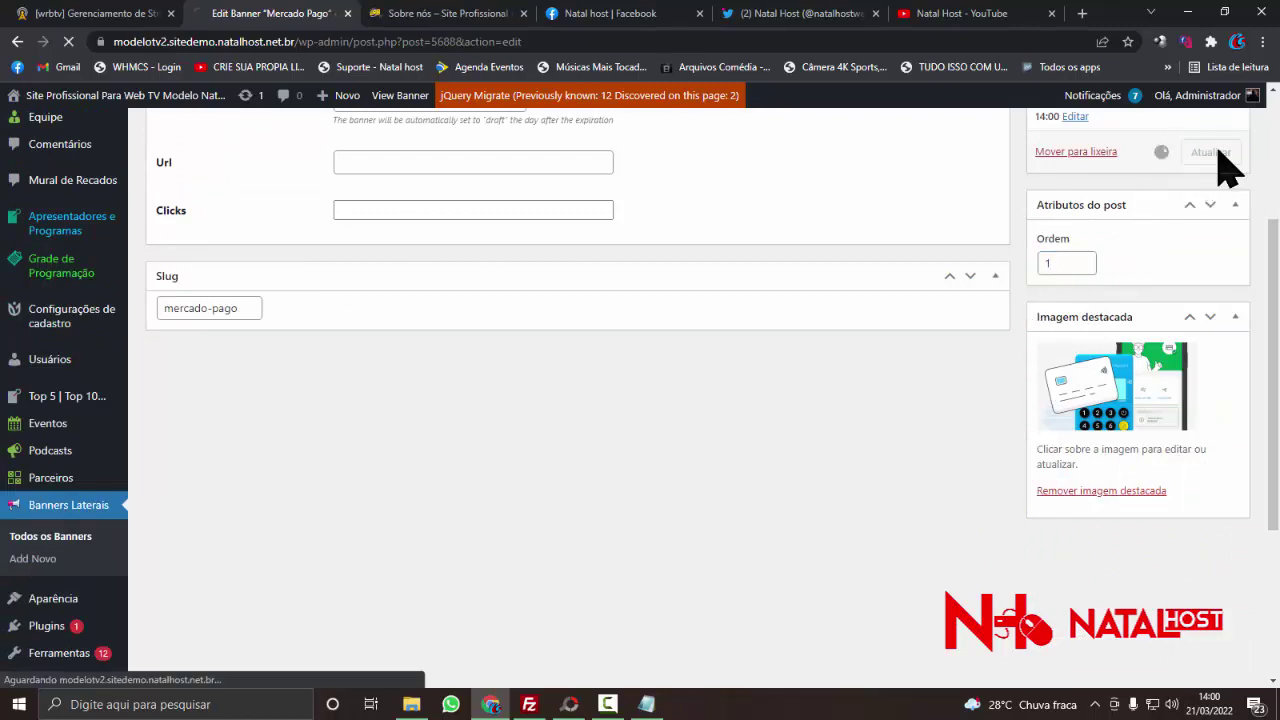
{"action": "left_click", "coordinate": [390, 18]}
{"action": "right_click", "coordinate": [80, 224]}
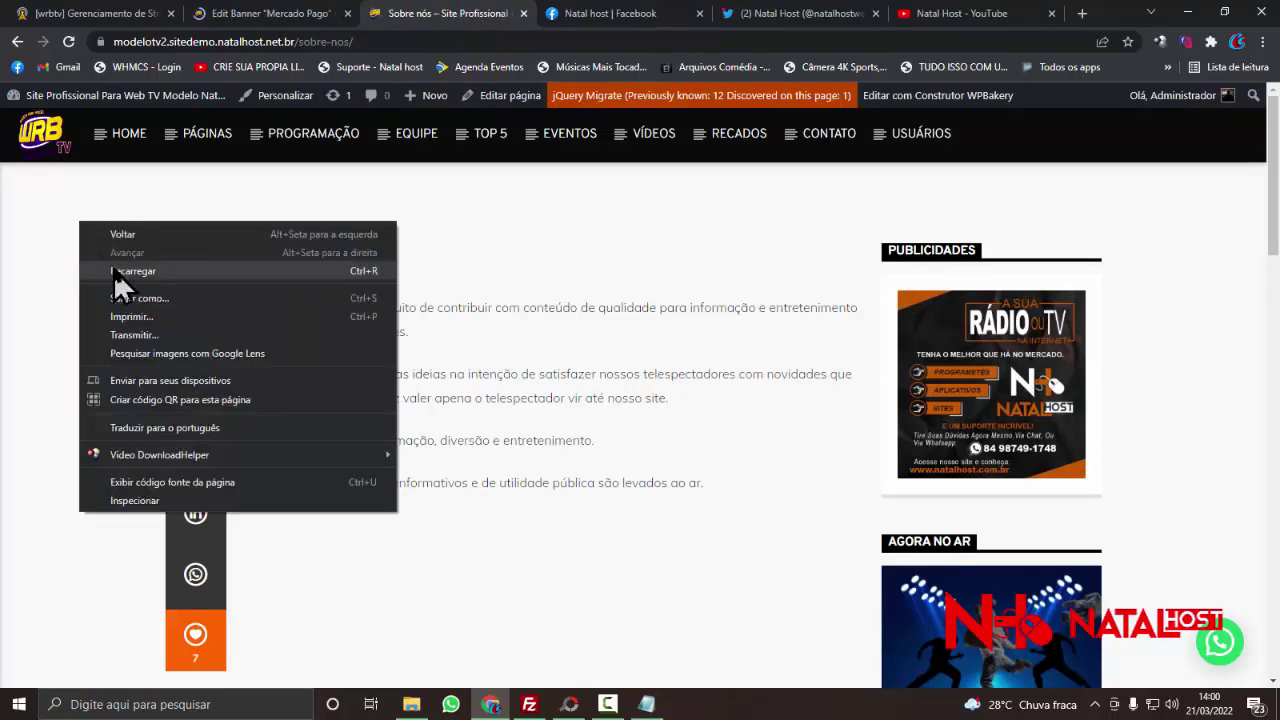
{"action": "left_click", "coordinate": [114, 271]}
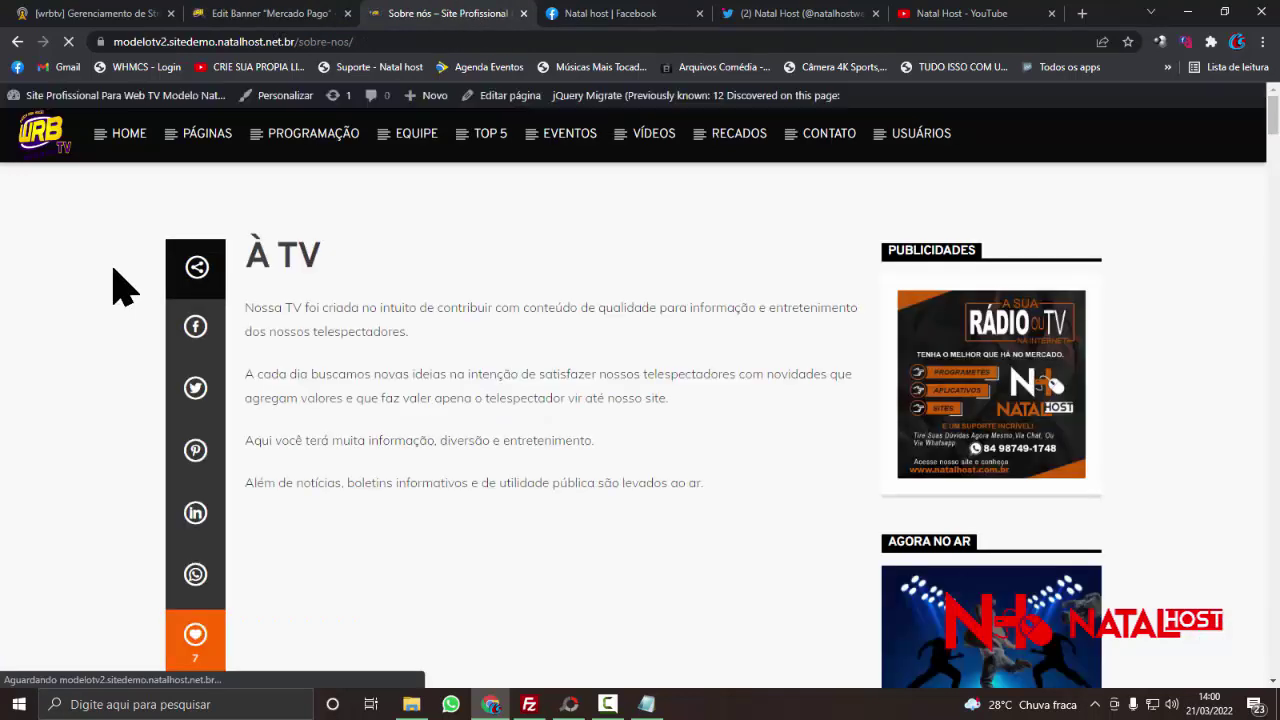
- Reload the Sobre nós page once more and return to the Edit Banner Mercado Pago editor
{"action": "right_click", "coordinate": [60, 246]}
{"action": "left_click", "coordinate": [117, 300]}
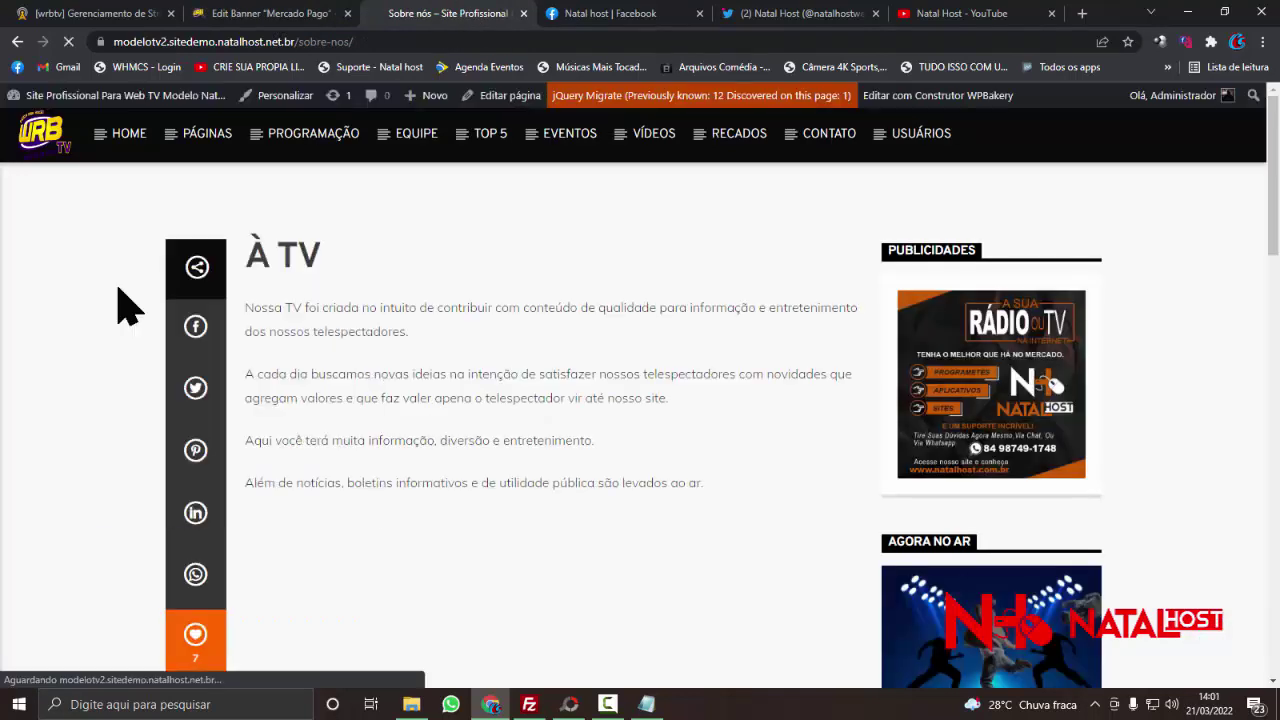
{"action": "left_click", "coordinate": [305, 18]}
{"action": "left_click", "coordinate": [422, 14]}
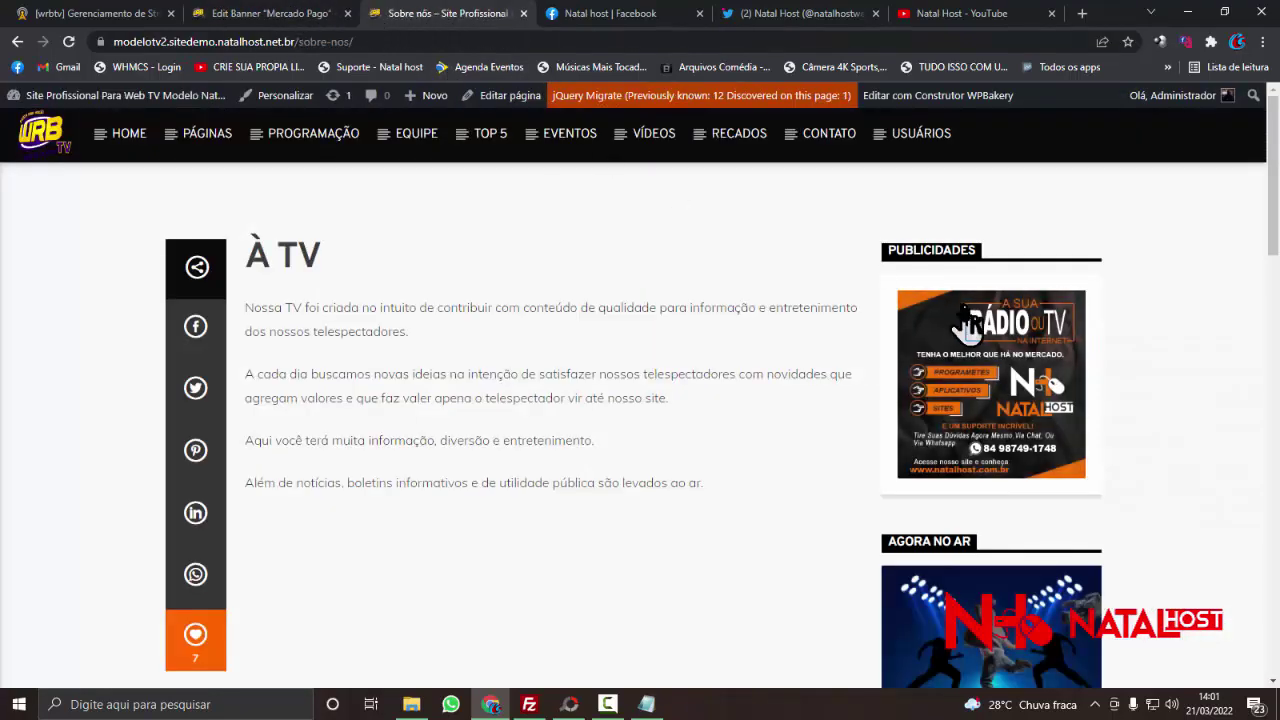
{"action": "left_click", "coordinate": [265, 18]}
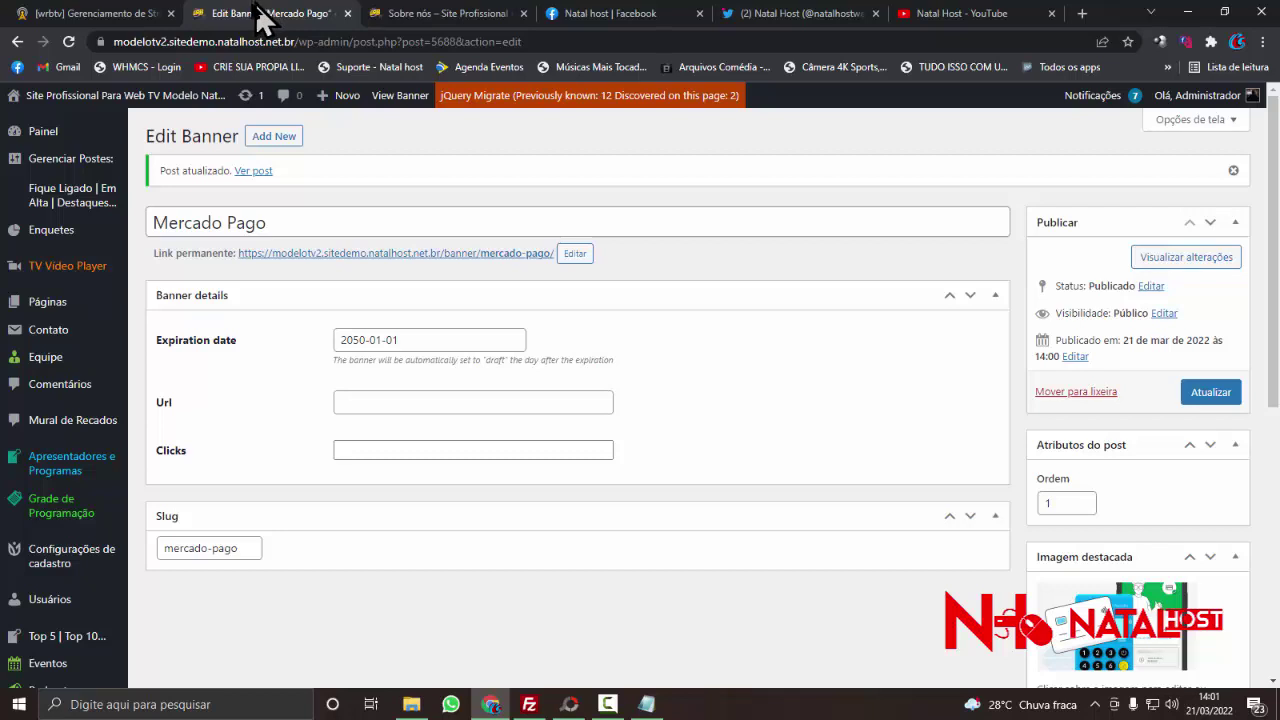
- Copy the banner's slug 'mercado-pago' from the editor
{"action": "scroll", "coordinate": [395, 455], "scroll_direction": "down", "scroll_amount": 1}
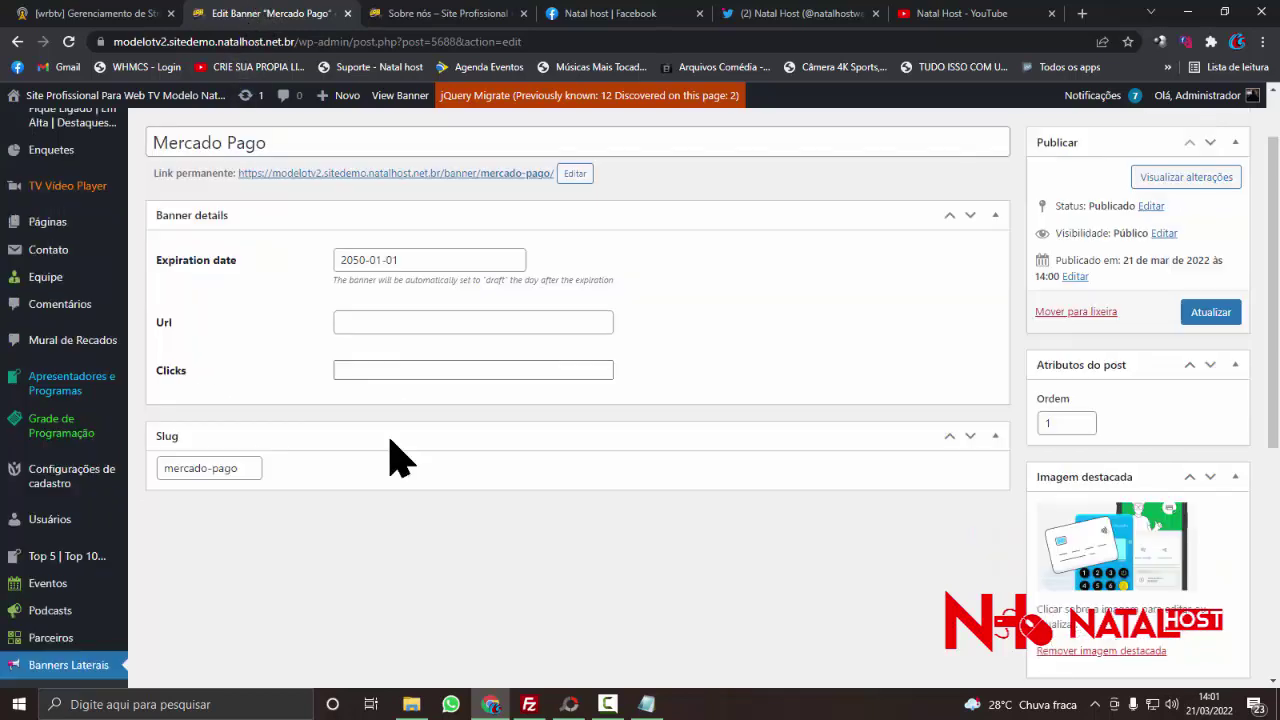
{"action": "scroll", "coordinate": [395, 455], "scroll_direction": "down", "scroll_amount": 1}
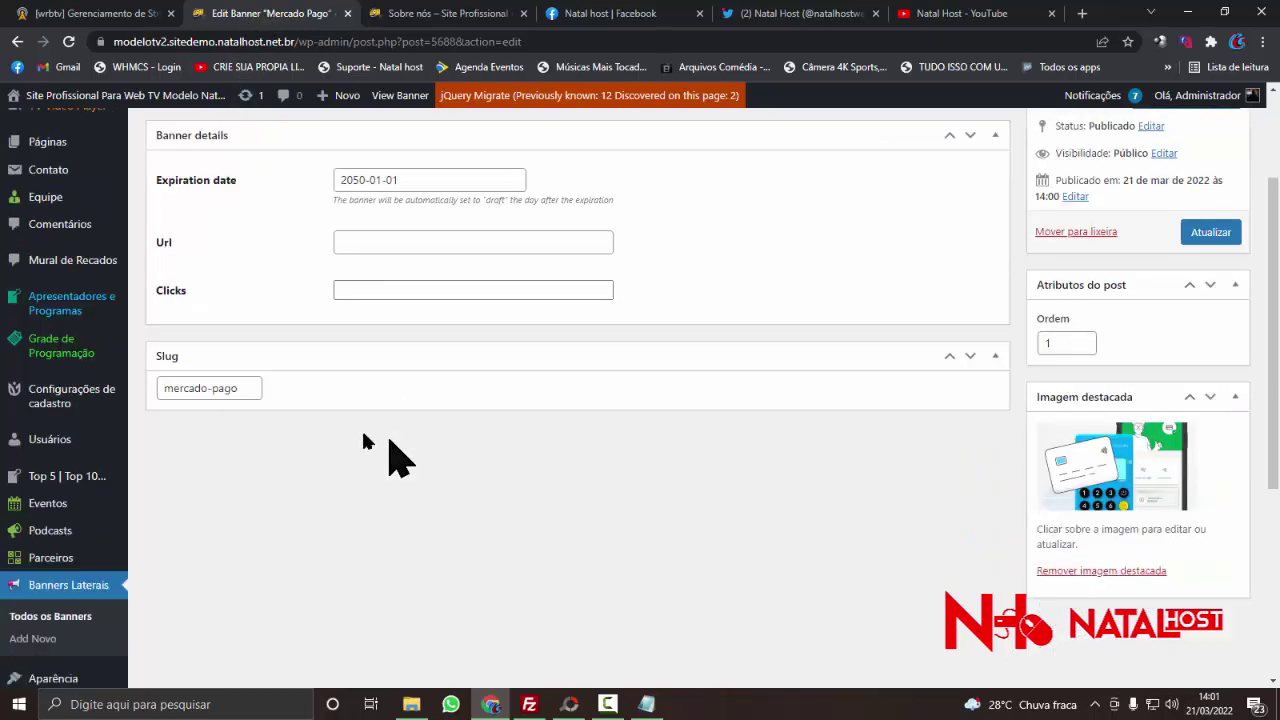
{"action": "double_click", "coordinate": [259, 394]}
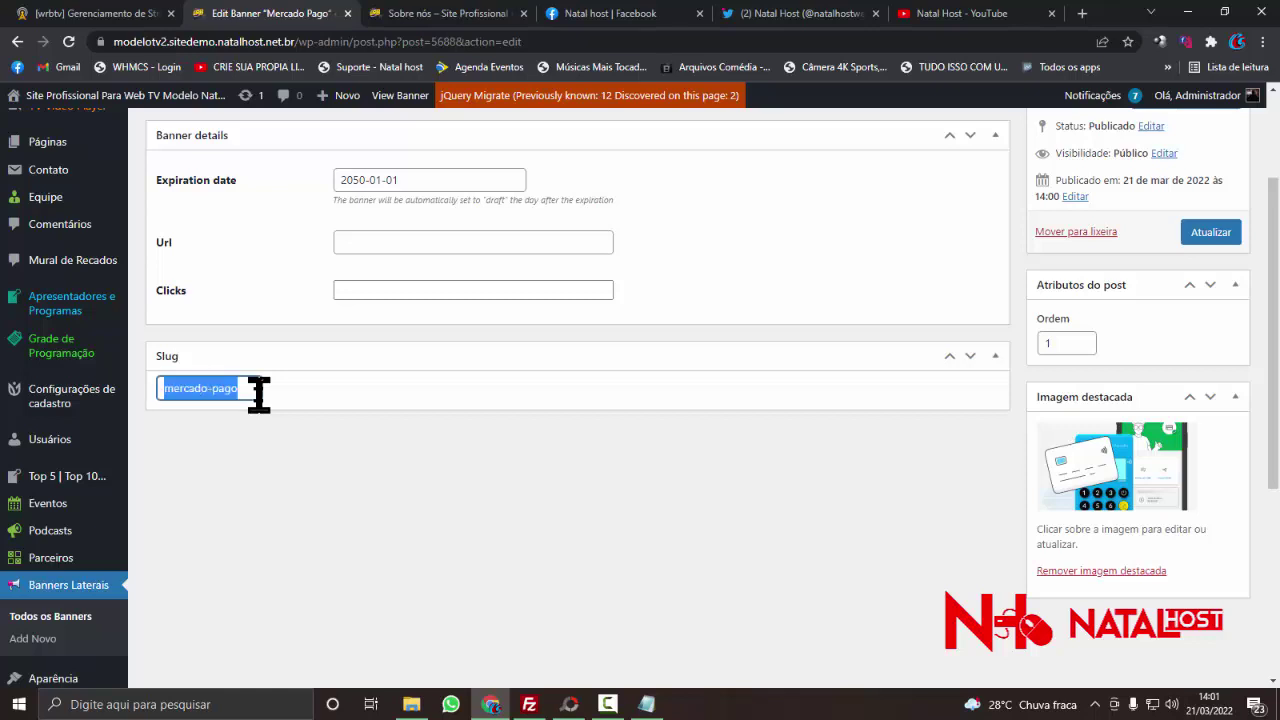
{"action": "left_click", "coordinate": [259, 394]}
{"action": "left_click_drag", "start_coordinate": [257, 392], "coordinate": [163, 390]}
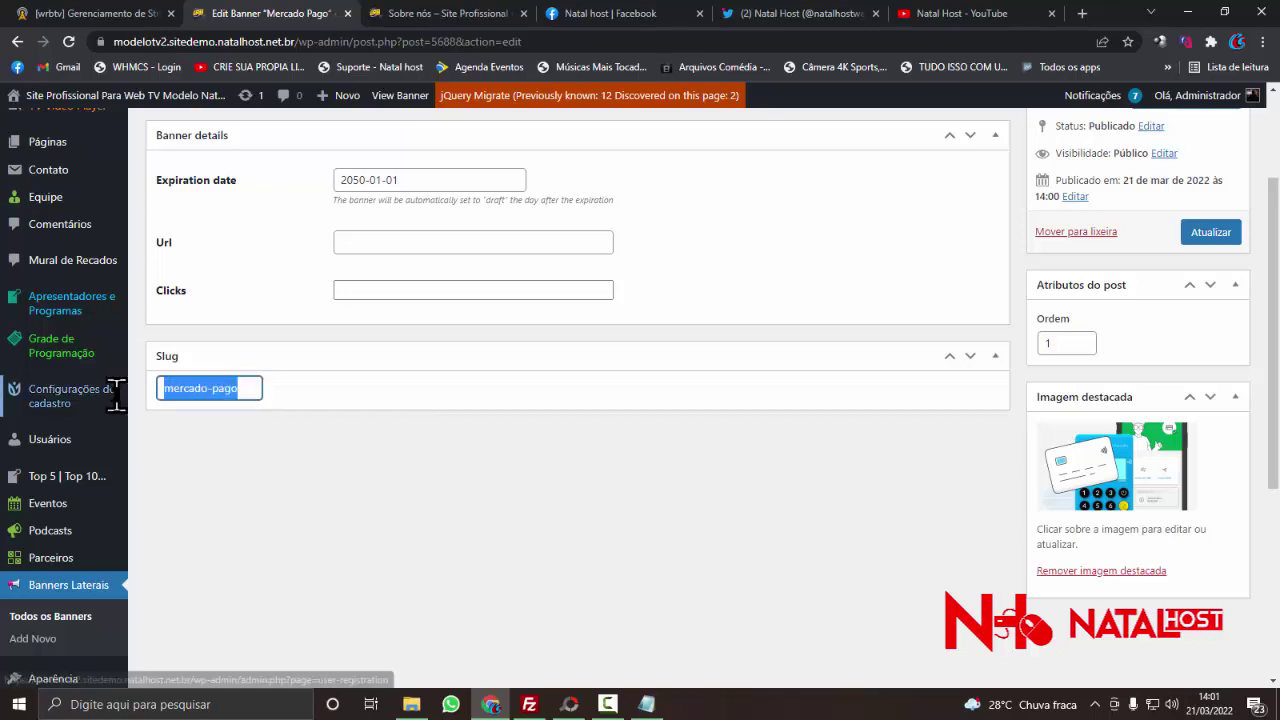
{"action": "right_click", "coordinate": [150, 380]}
{"action": "left_click", "coordinate": [189, 434]}
- Scroll down the editor and bring up the Aparência submenu in the admin sidebar
{"action": "scroll", "coordinate": [210, 345], "scroll_direction": "up", "scroll_amount": 1}
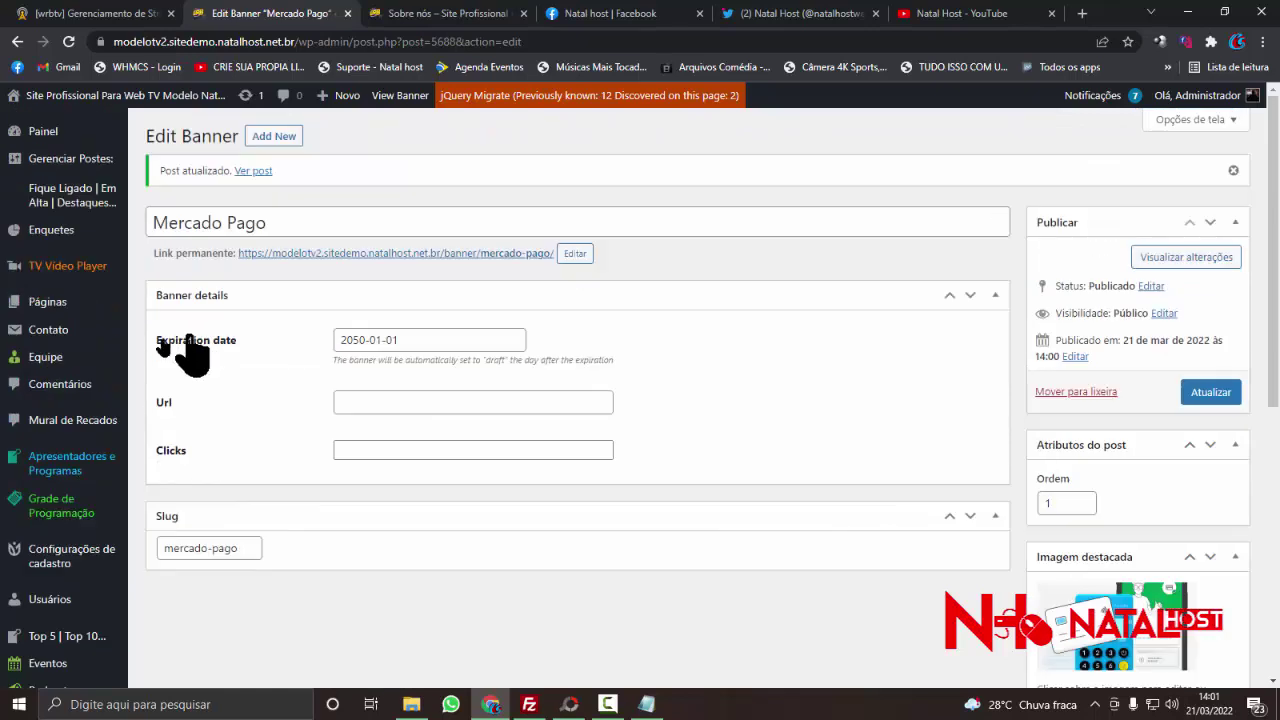
{"action": "scroll", "coordinate": [186, 351], "scroll_direction": "down", "scroll_amount": 1}
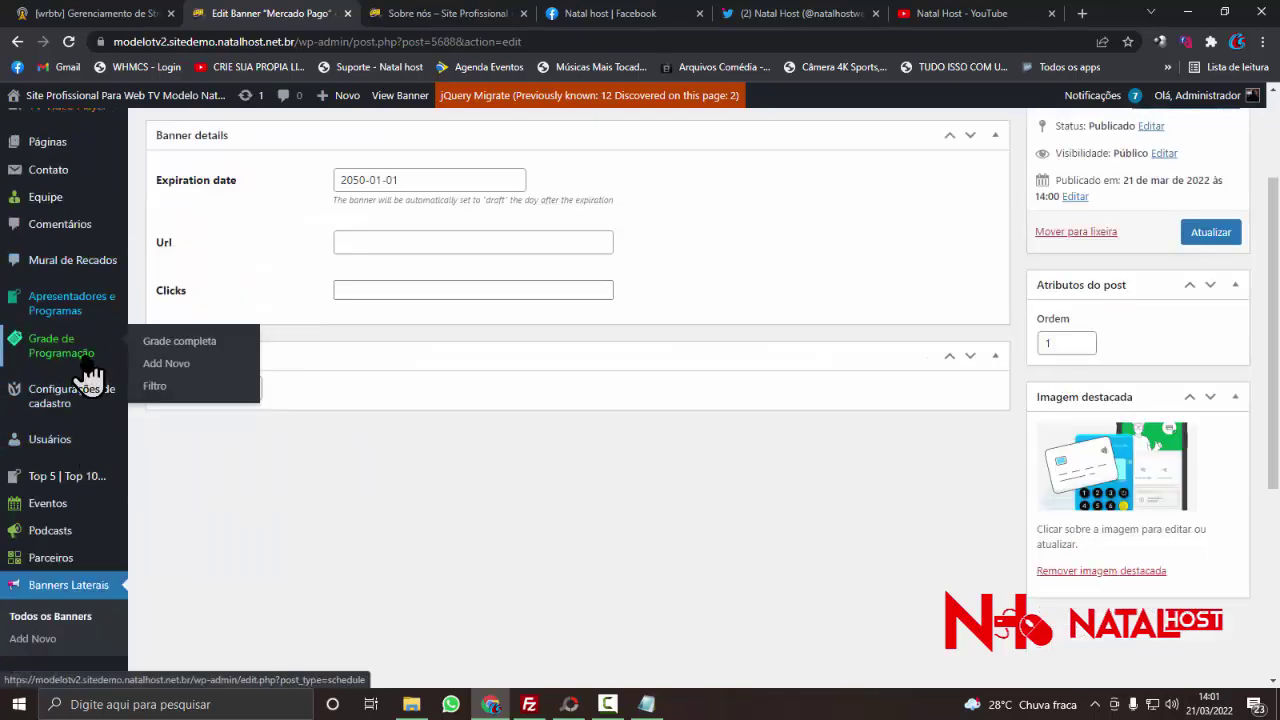
{"action": "scroll", "coordinate": [91, 372], "scroll_direction": "down", "scroll_amount": 2}
{"action": "scroll", "coordinate": [95, 452], "scroll_direction": "down", "scroll_amount": 1}
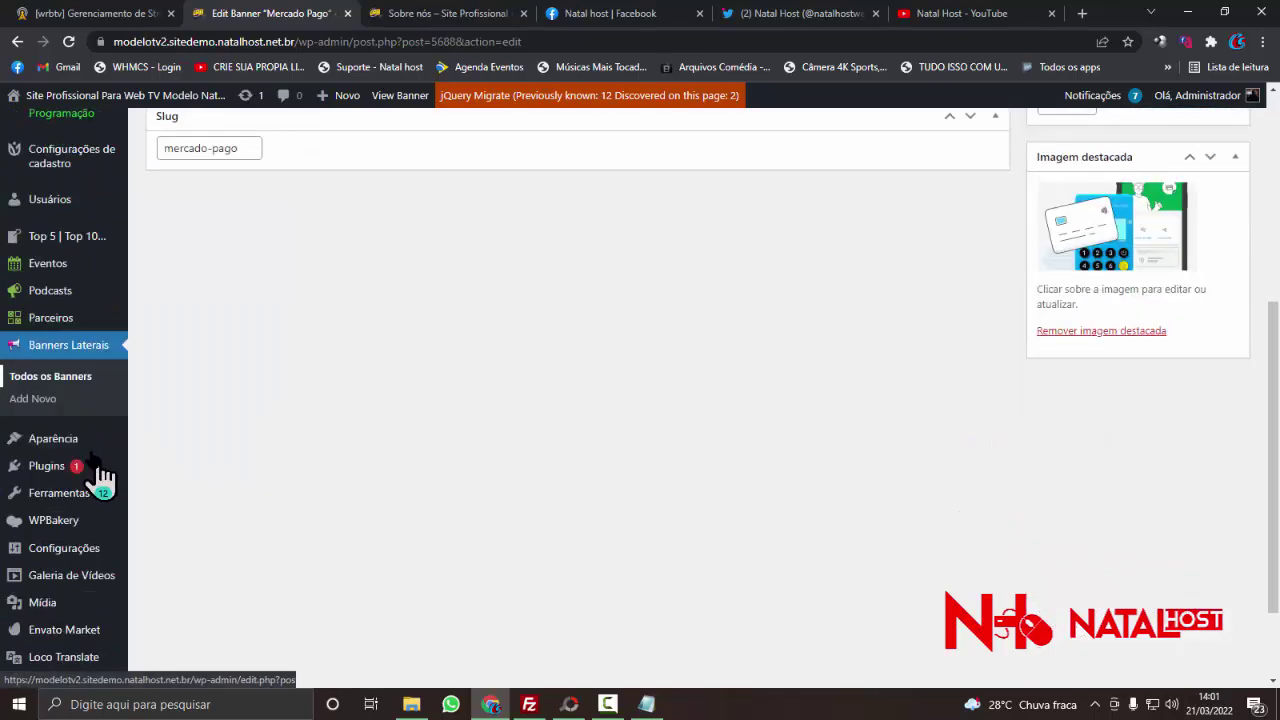
{"action": "mouse_move", "coordinate": [80, 450]}
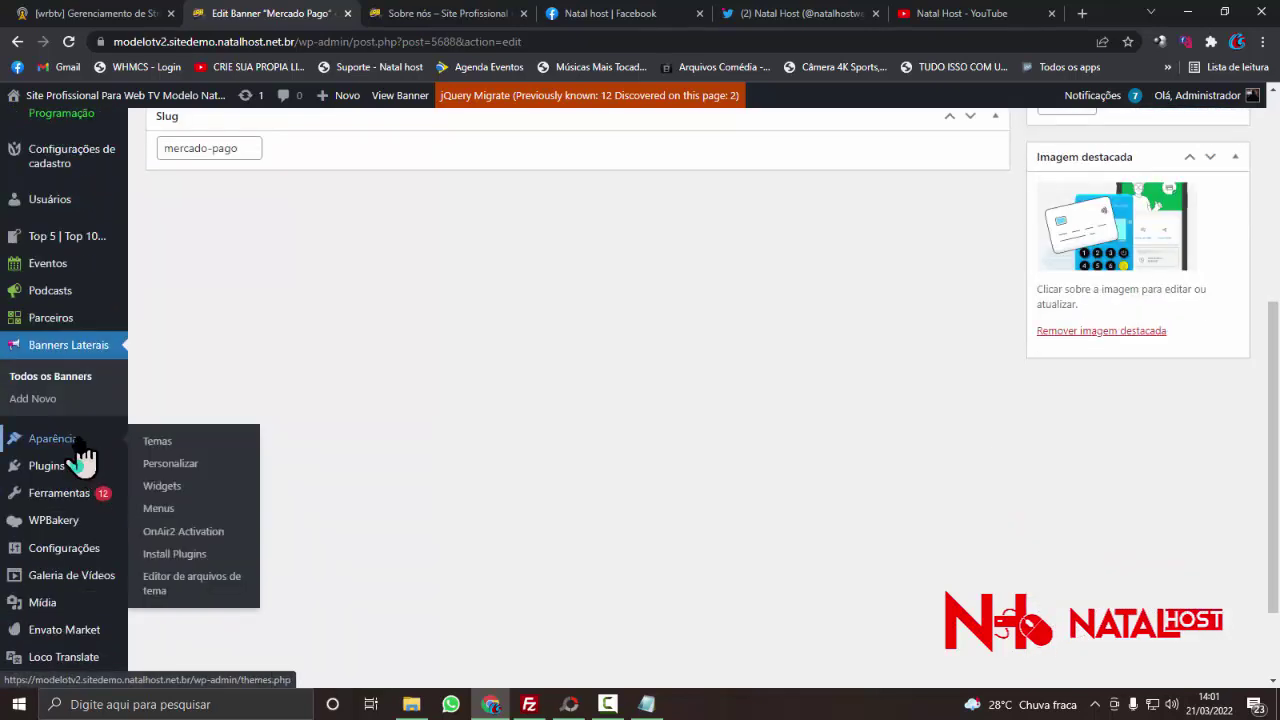
- Open Aparência > Widgets, translate it into Portuguese, and expand Opções do rodapé
{"action": "left_click", "coordinate": [201, 494]}
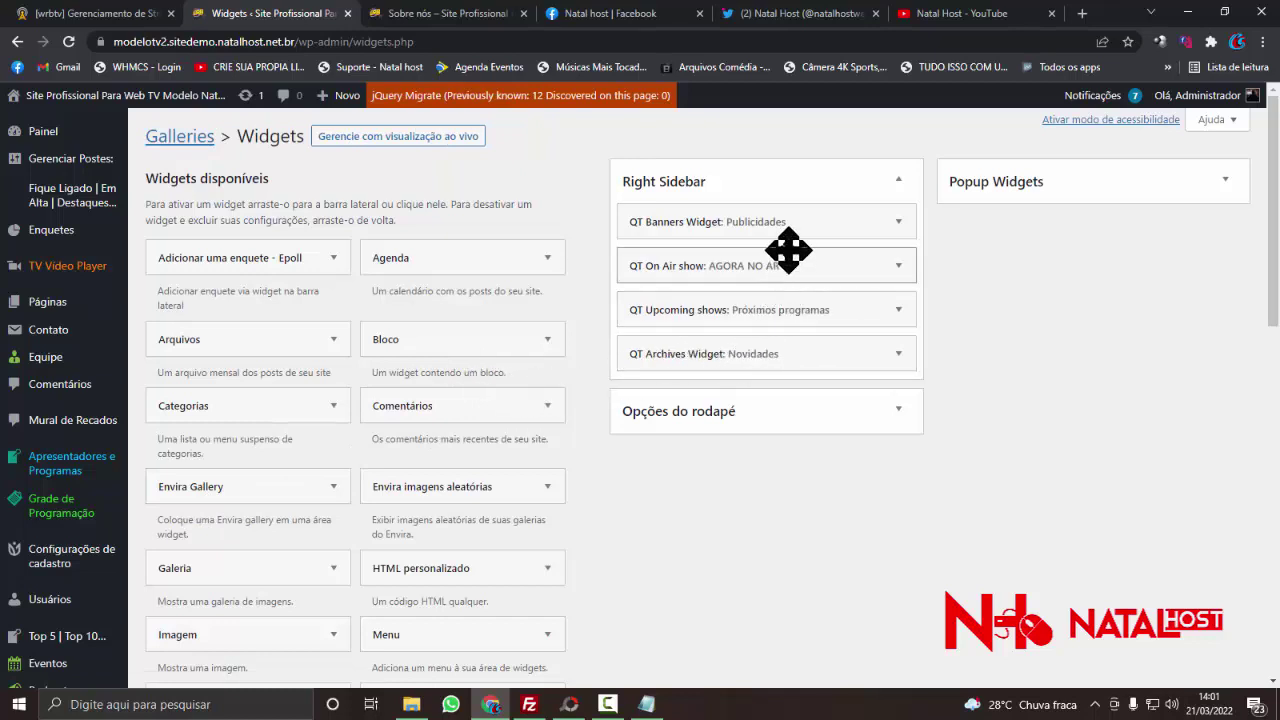
{"action": "right_click", "coordinate": [613, 186]}
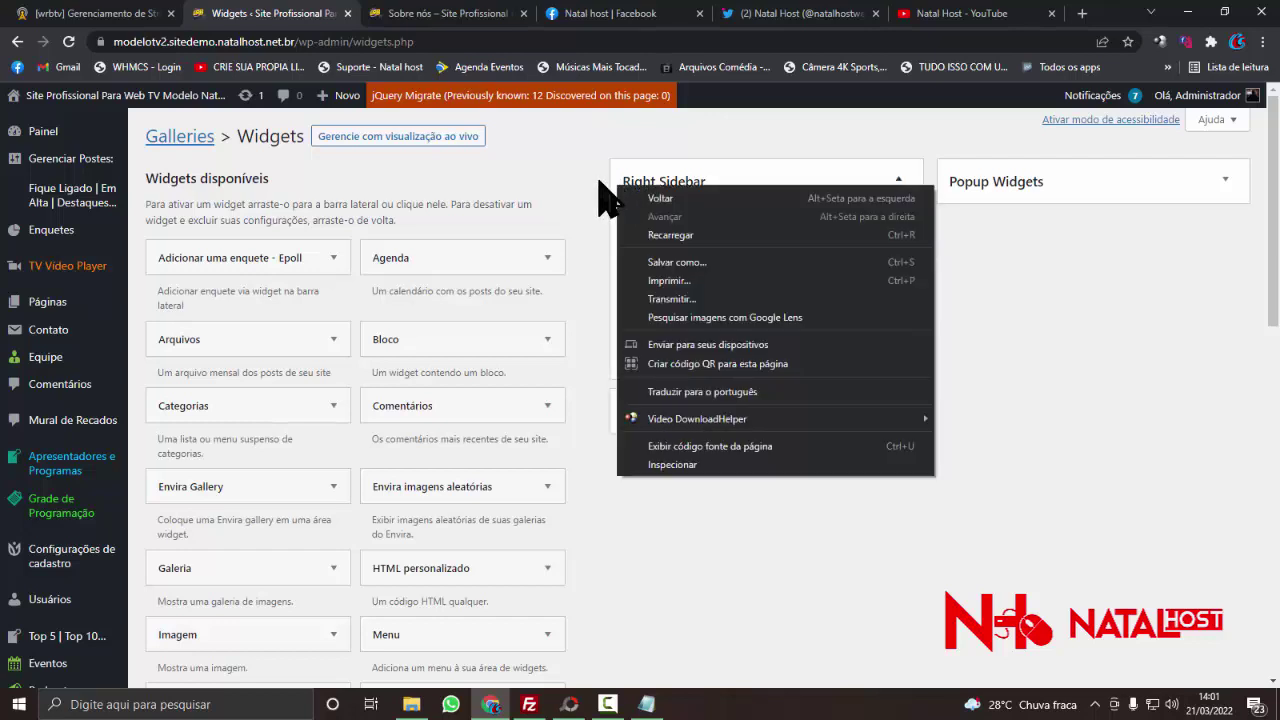
{"action": "left_click", "coordinate": [652, 392]}
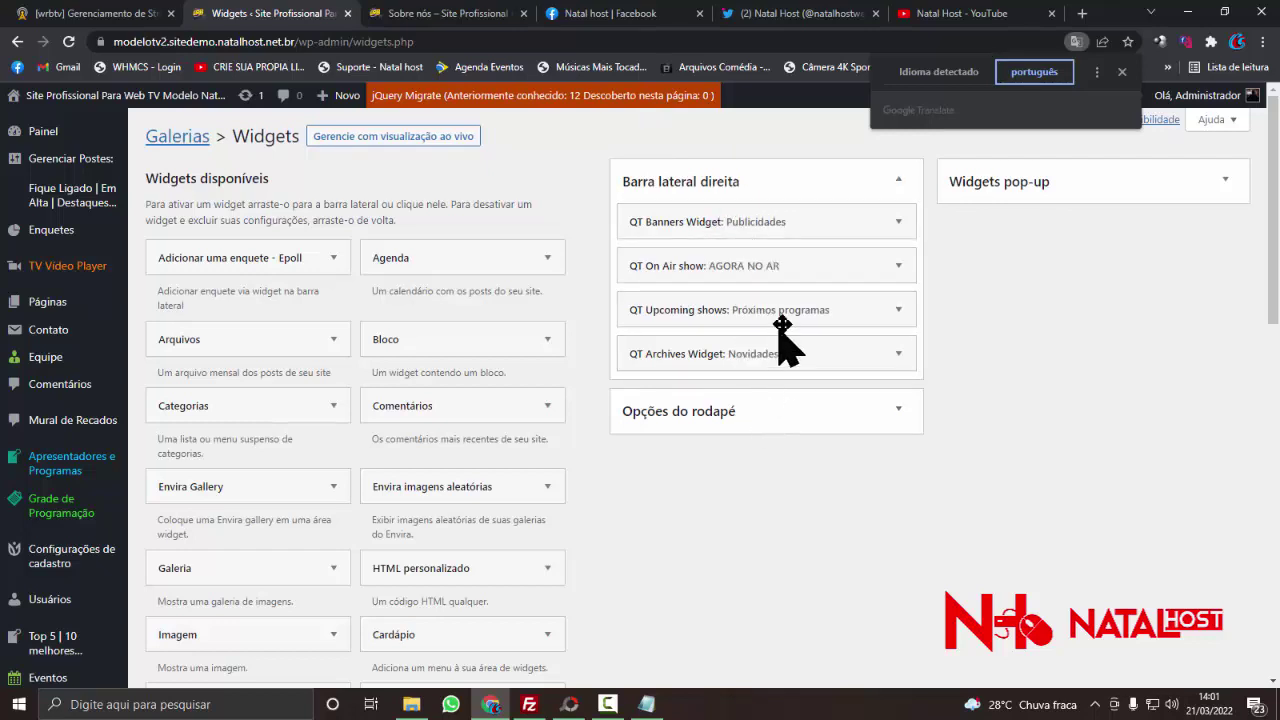
{"action": "scroll", "coordinate": [838, 307], "scroll_direction": "down", "scroll_amount": 1}
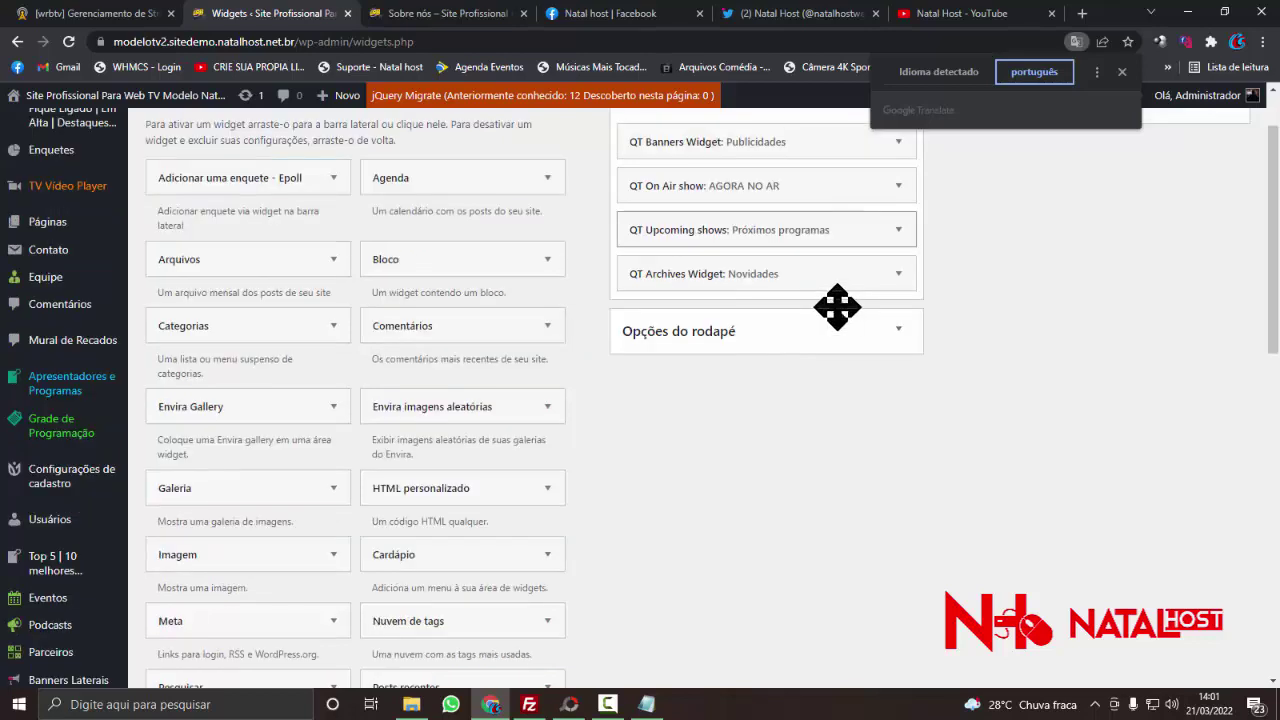
{"action": "left_click", "coordinate": [786, 347]}
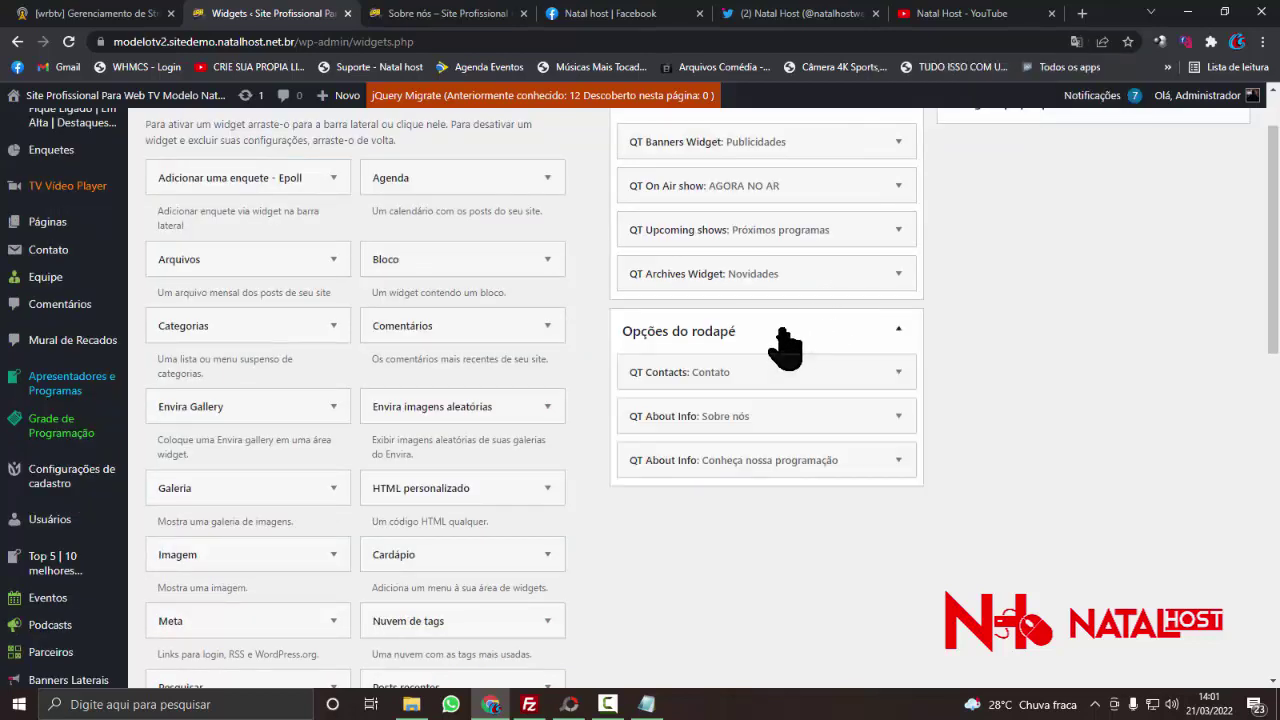
{"action": "left_click_drag", "start_coordinate": [712, 425], "coordinate": [714, 475]}
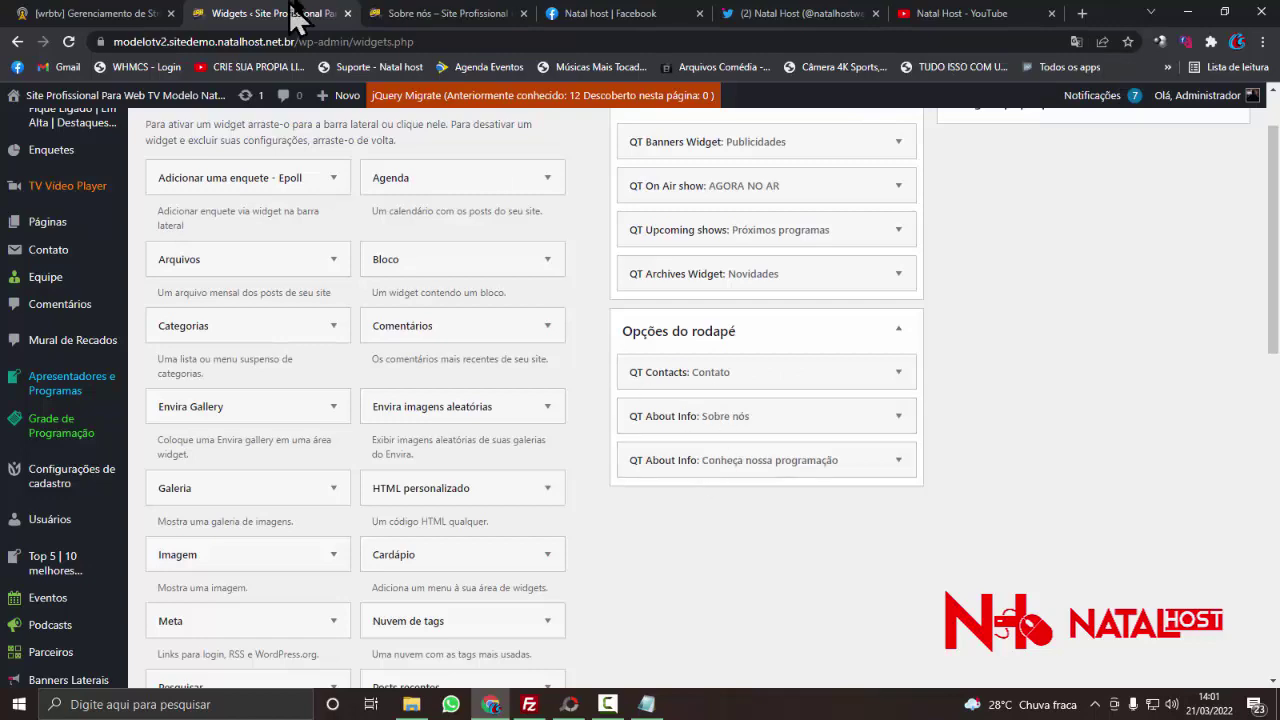
- Check the footer's Saiba mais text on the Sobre nós page, then return to Widgets
{"action": "left_click", "coordinate": [414, 14]}
{"action": "scroll", "coordinate": [425, 410], "scroll_direction": "down", "scroll_amount": 5}
{"action": "scroll", "coordinate": [425, 410], "scroll_direction": "down", "scroll_amount": 10}
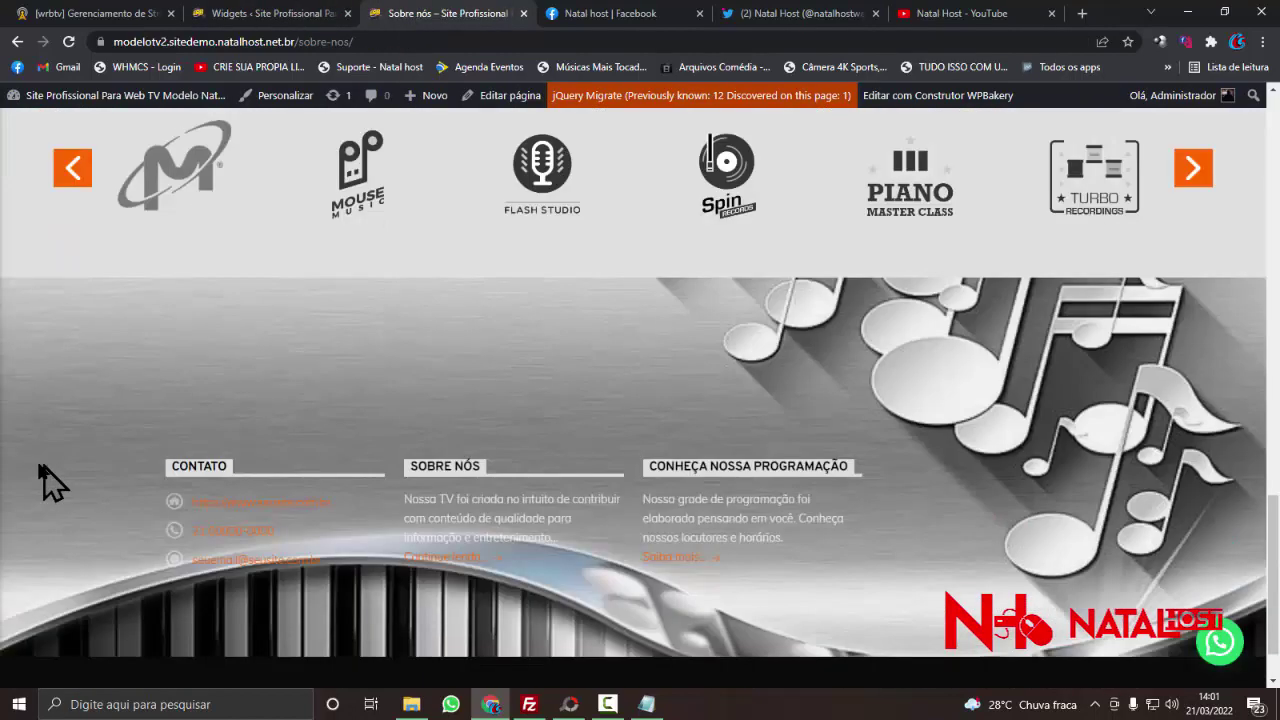
{"action": "triple_click", "coordinate": [840, 485]}
{"action": "left_click", "coordinate": [160, 392]}
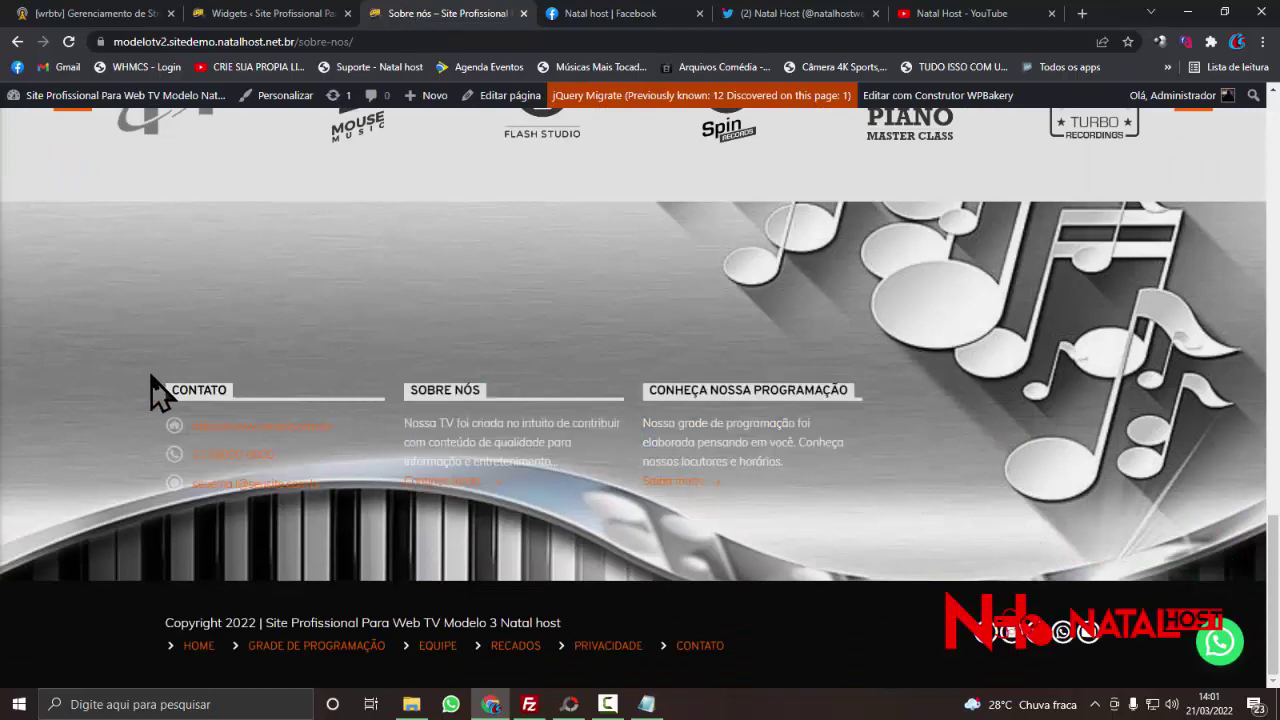
{"action": "left_click", "coordinate": [306, 14]}
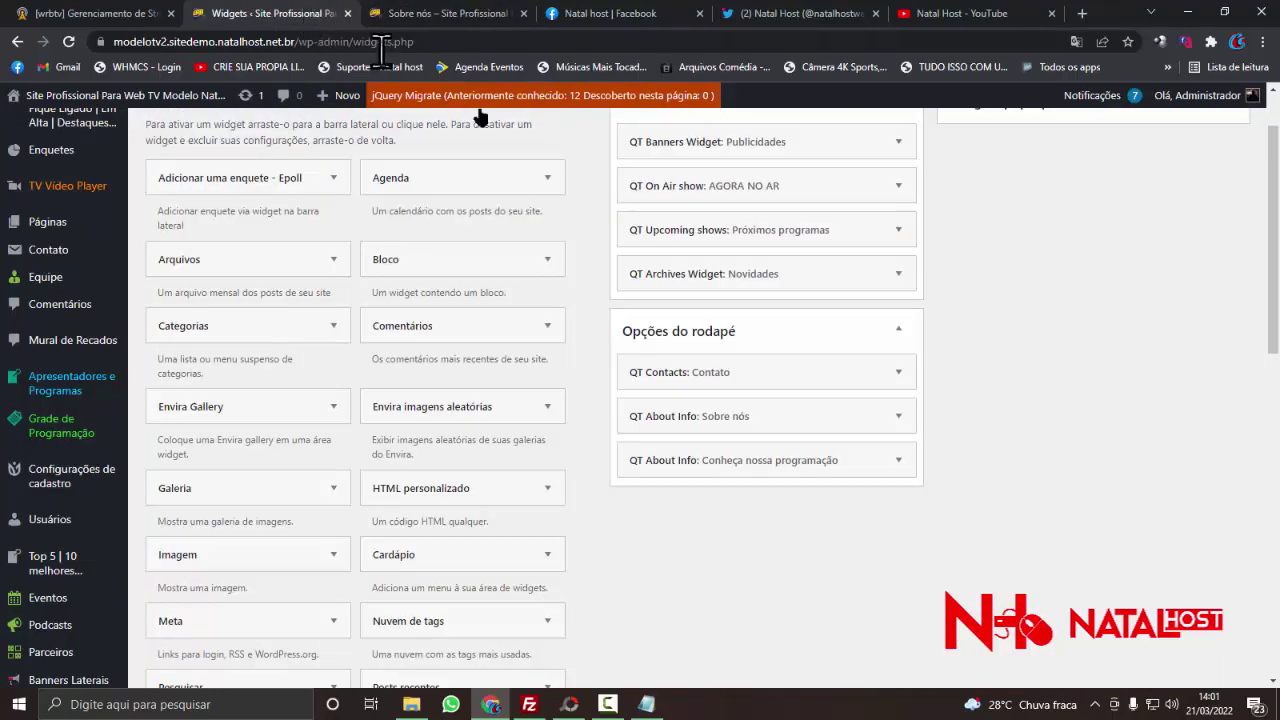
{"action": "left_click", "coordinate": [897, 375]}
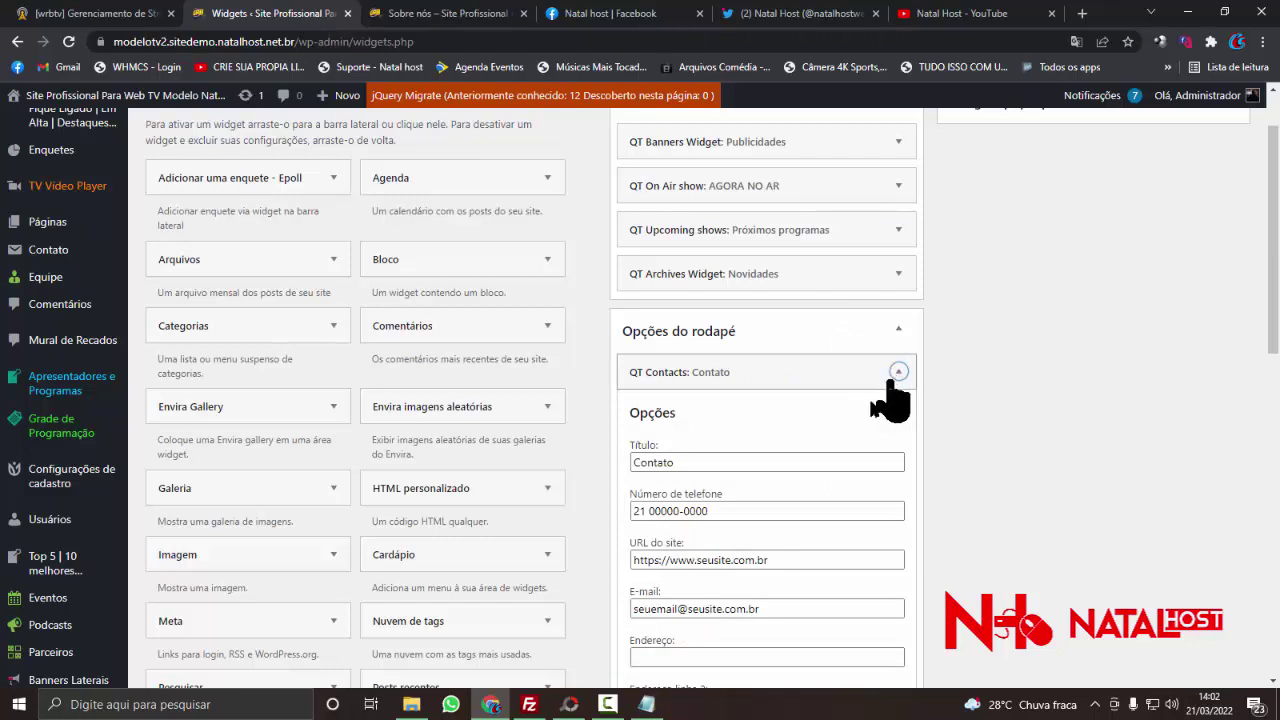
{"action": "scroll", "coordinate": [807, 437], "scroll_direction": "down", "scroll_amount": 1}
{"action": "left_click_drag", "start_coordinate": [717, 428], "coordinate": [534, 434]}
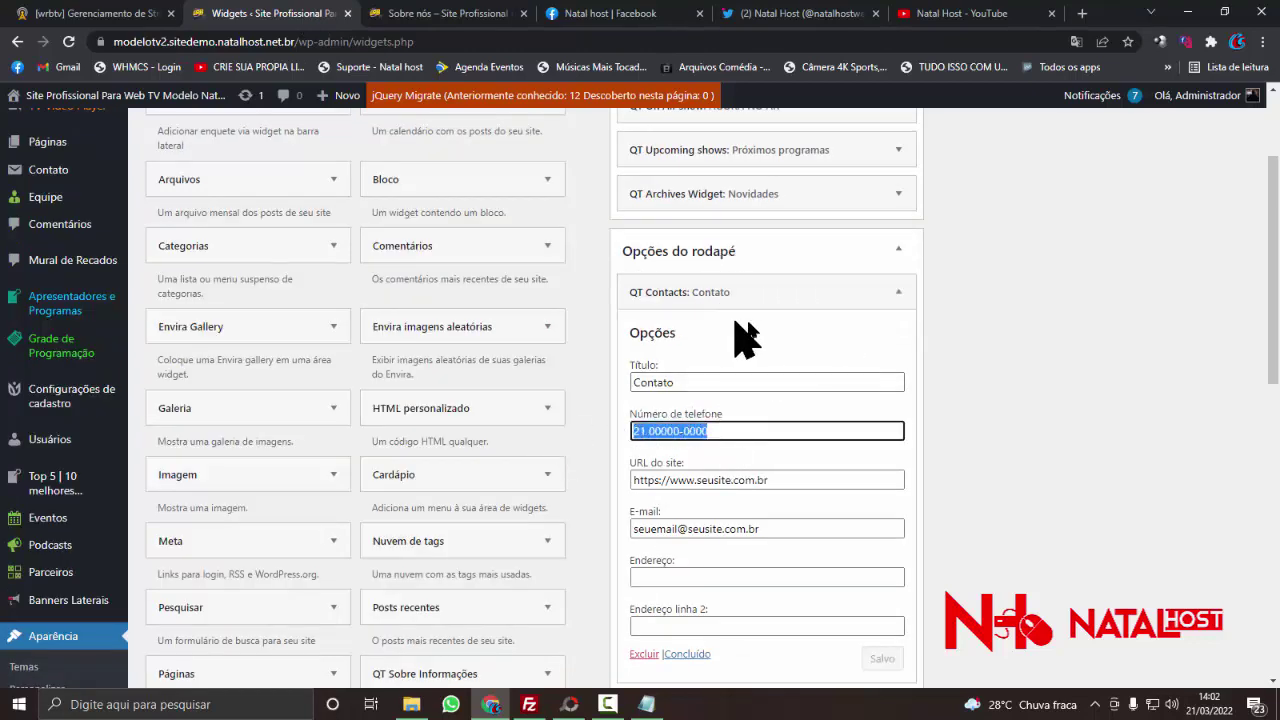
{"action": "left_click", "coordinate": [898, 292]}
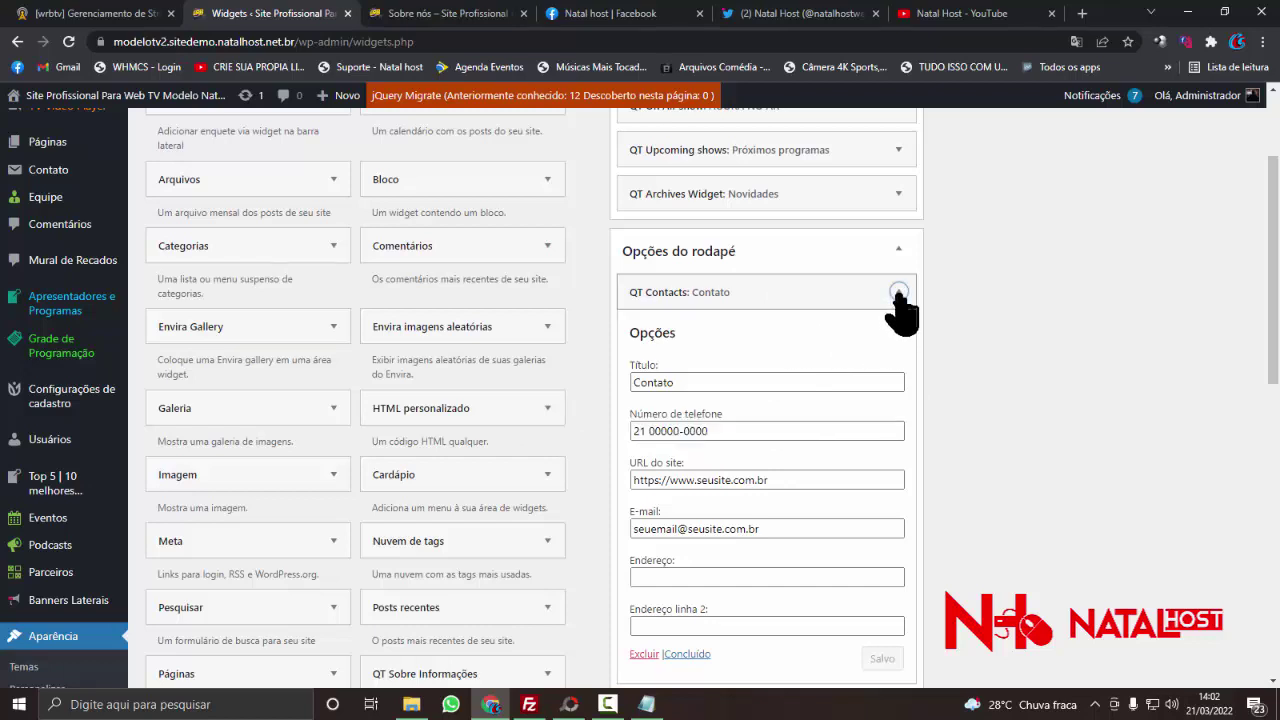
{"action": "scroll", "coordinate": [706, 438], "scroll_direction": "up", "scroll_amount": 2}
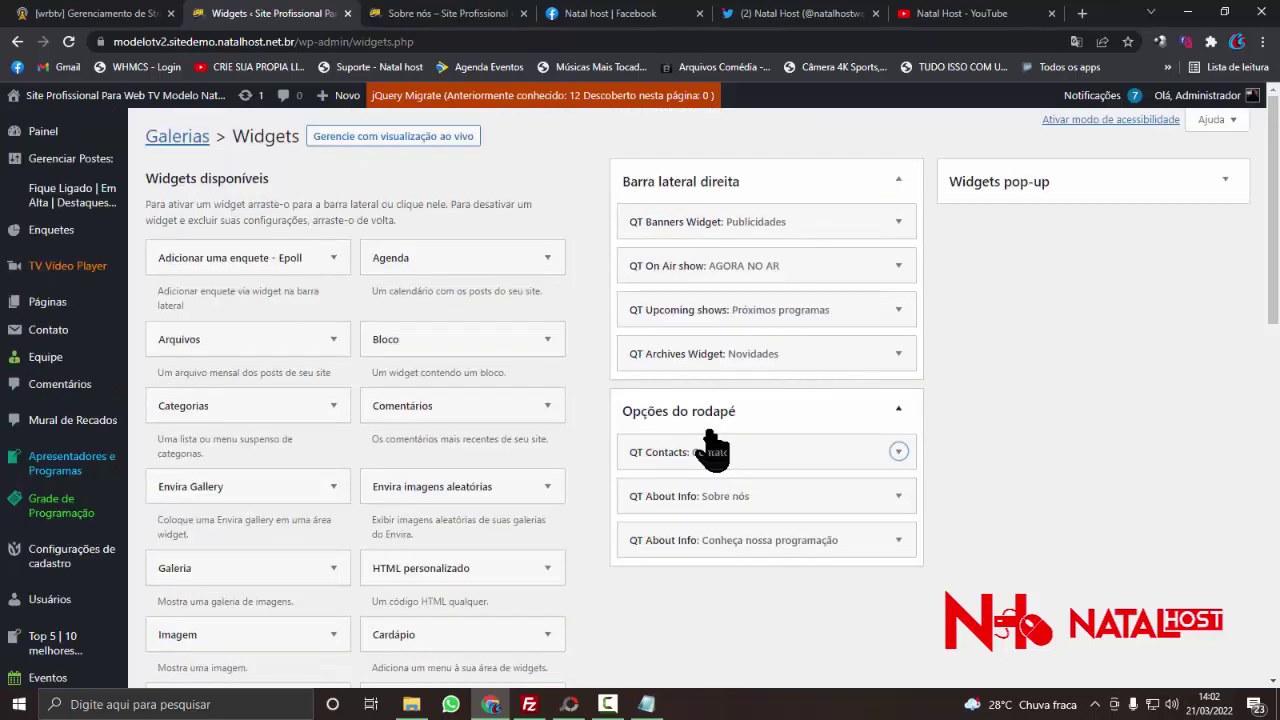
{"action": "left_click", "coordinate": [1083, 184]}
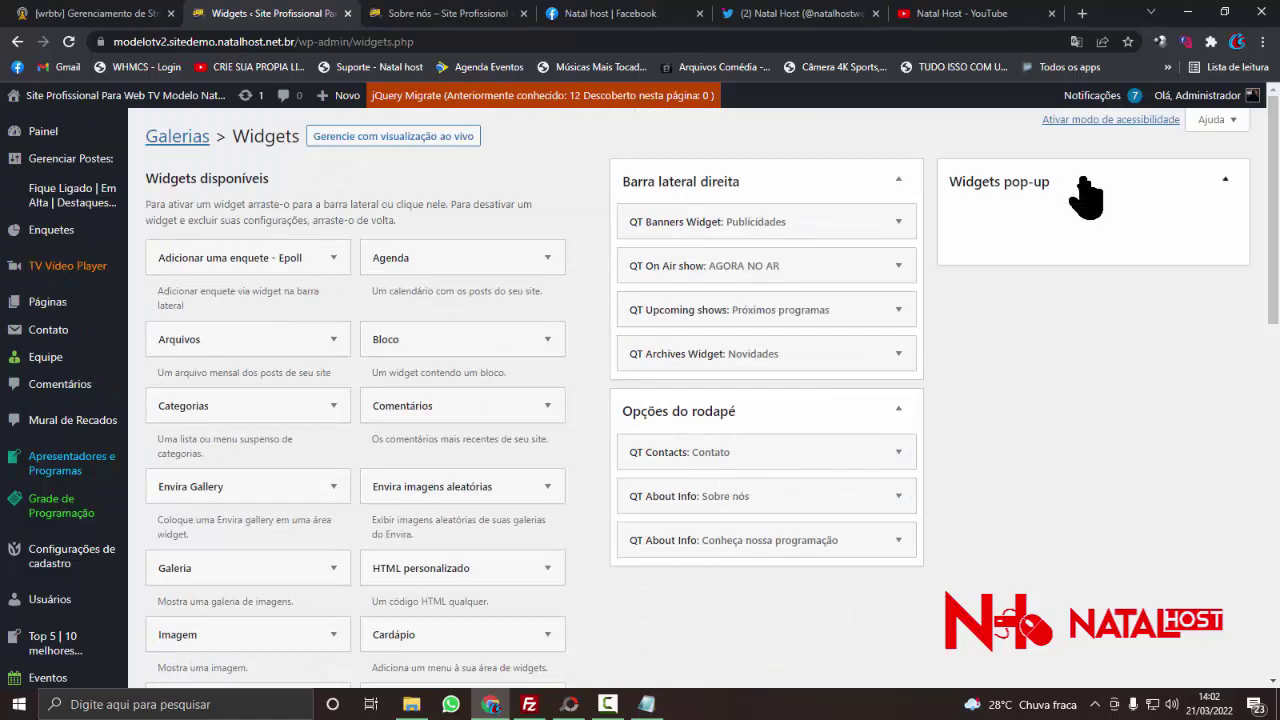
{"action": "left_click", "coordinate": [1085, 192]}
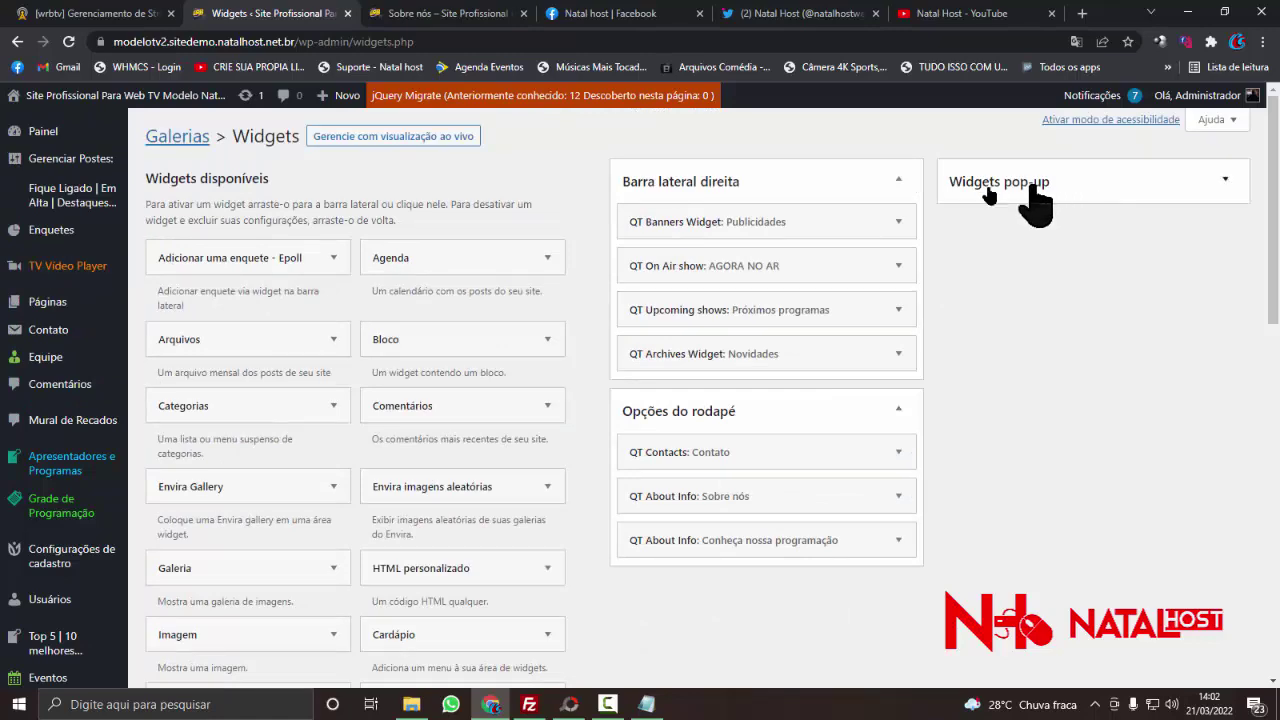
{"action": "scroll", "coordinate": [490, 340], "scroll_direction": "down", "scroll_amount": 7}
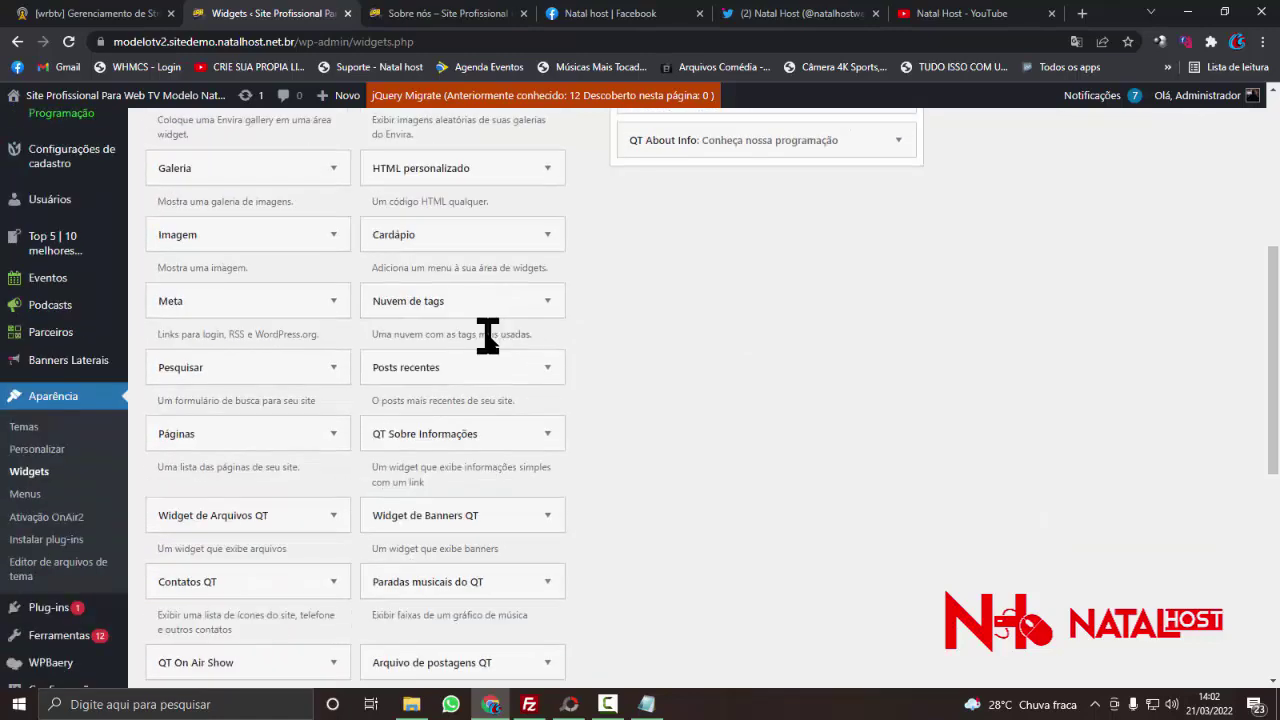
{"action": "scroll", "coordinate": [487, 356], "scroll_direction": "down", "scroll_amount": 2}
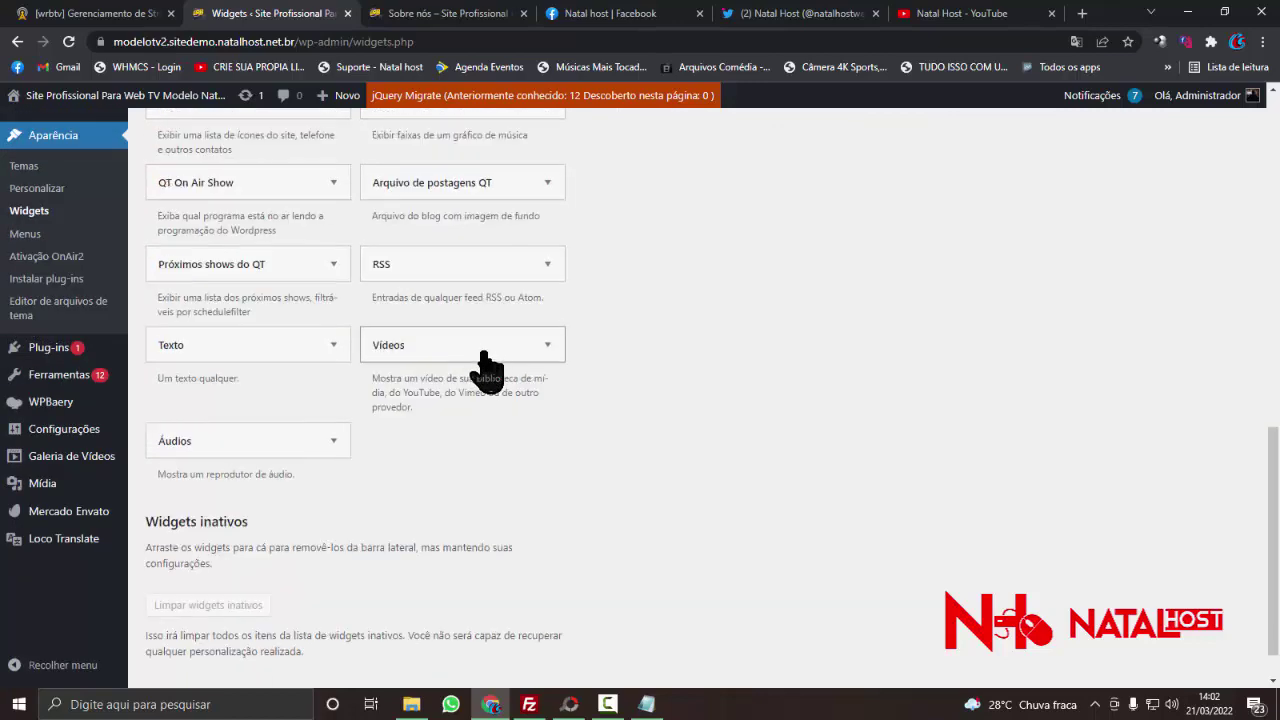
{"action": "scroll", "coordinate": [497, 425], "scroll_direction": "up", "scroll_amount": 2}
{"action": "scroll", "coordinate": [497, 425], "scroll_direction": "up", "scroll_amount": 7}
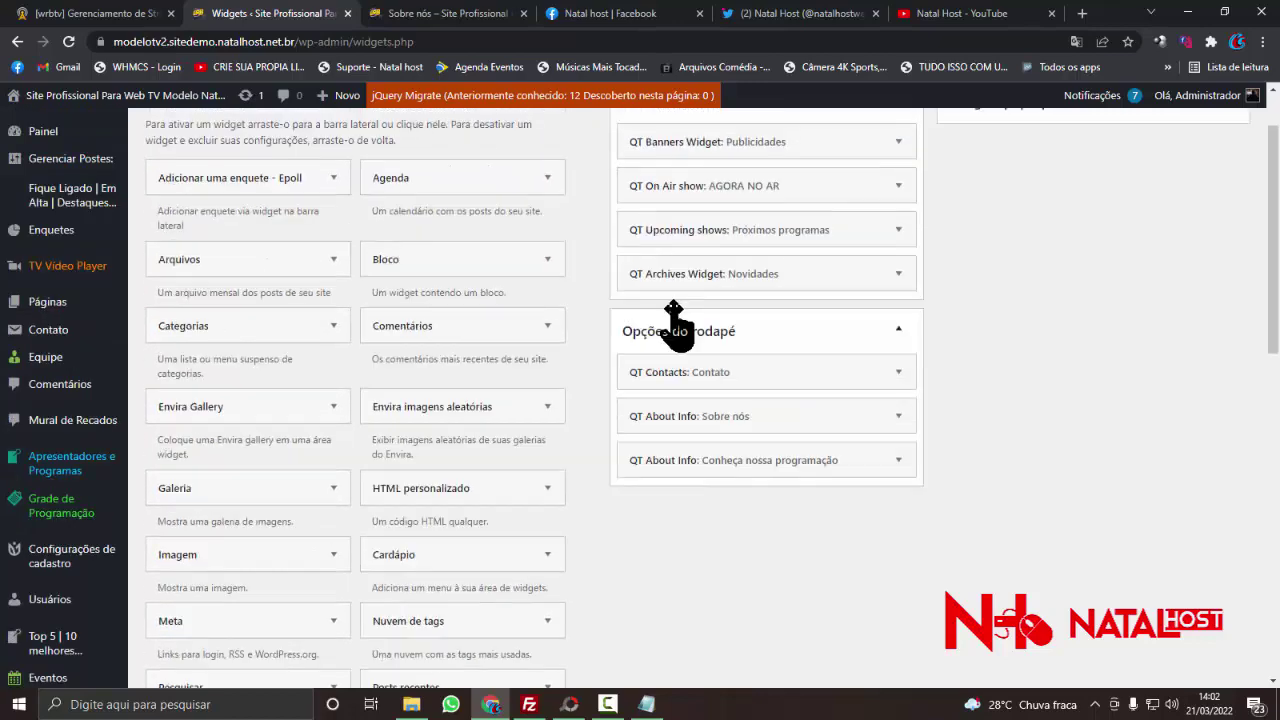
{"action": "scroll", "coordinate": [676, 322], "scroll_direction": "up", "scroll_amount": 1}
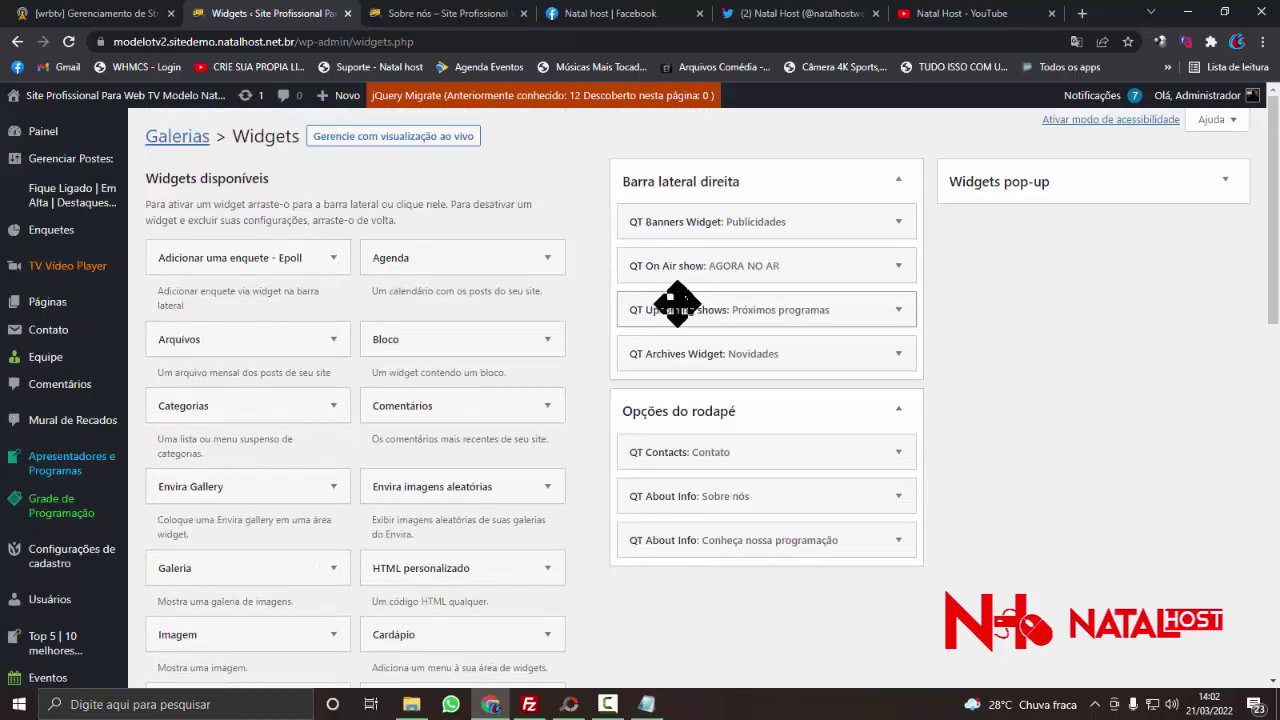
- Change the QT Banners widget's Quantidade from 1 to 3 and save it
{"action": "left_click", "coordinate": [897, 240]}
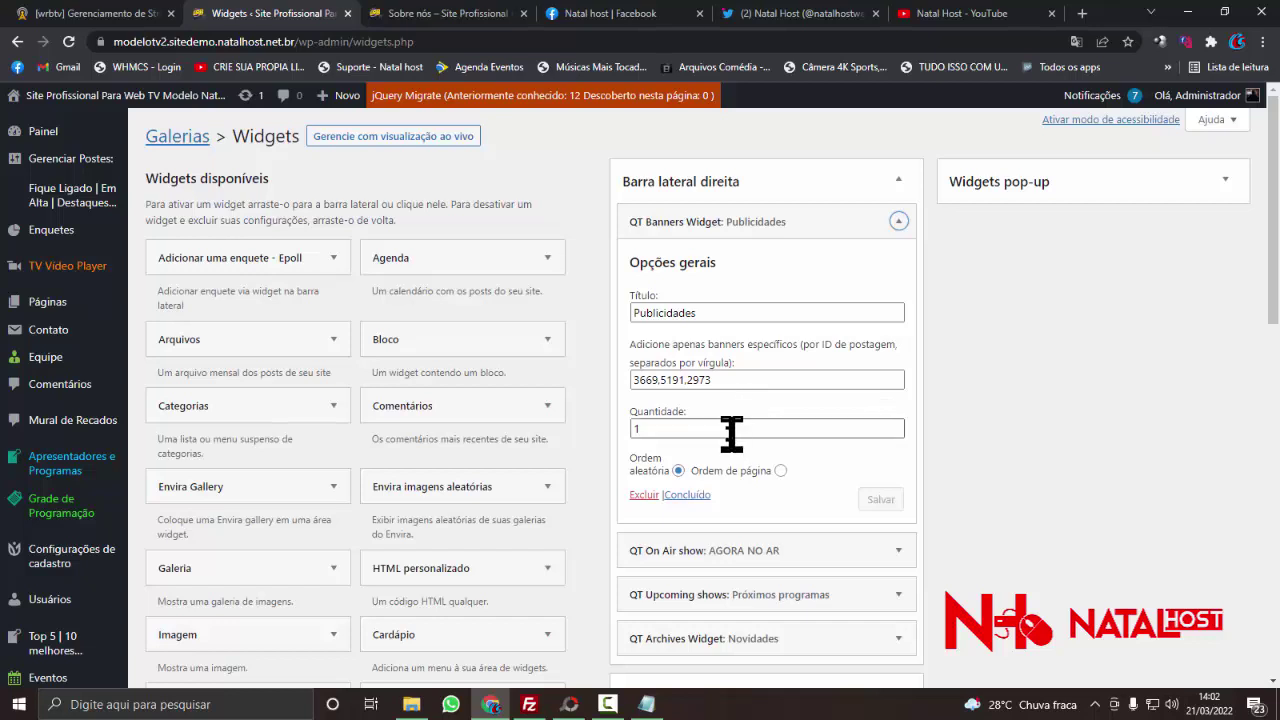
{"action": "scroll", "coordinate": [727, 431], "scroll_direction": "down", "scroll_amount": 1}
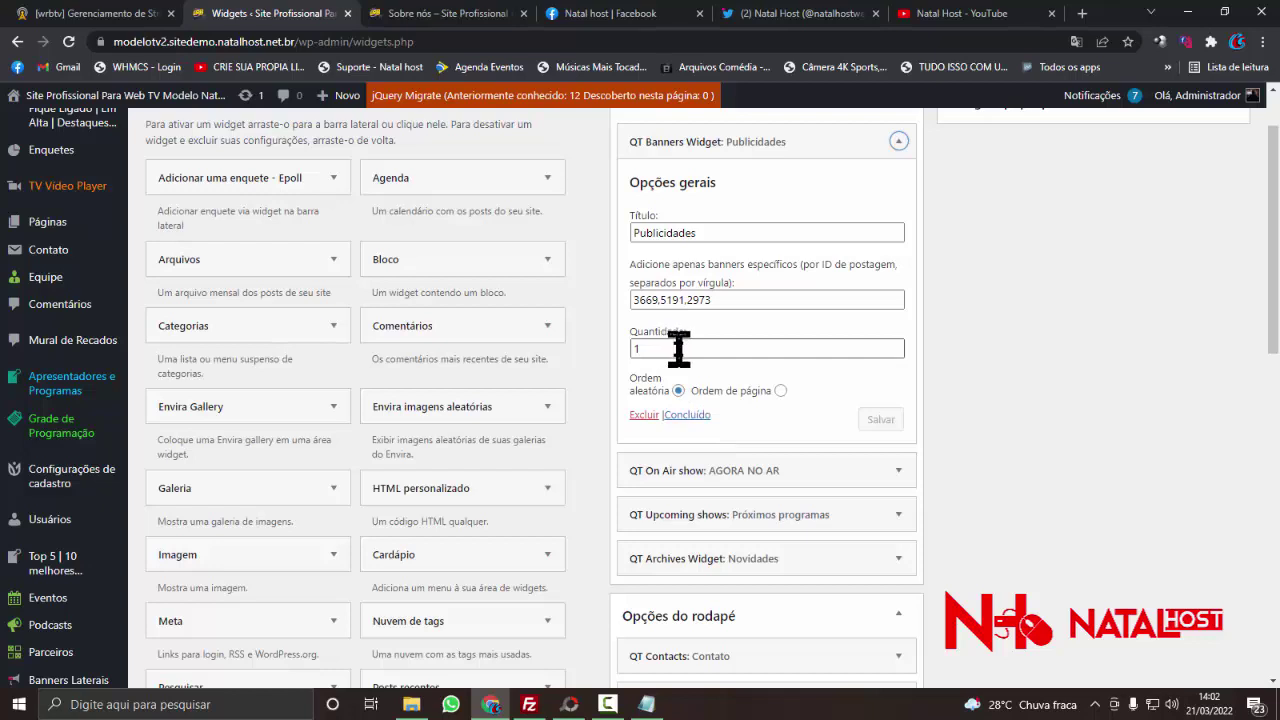
{"action": "double_click", "coordinate": [712, 349]}
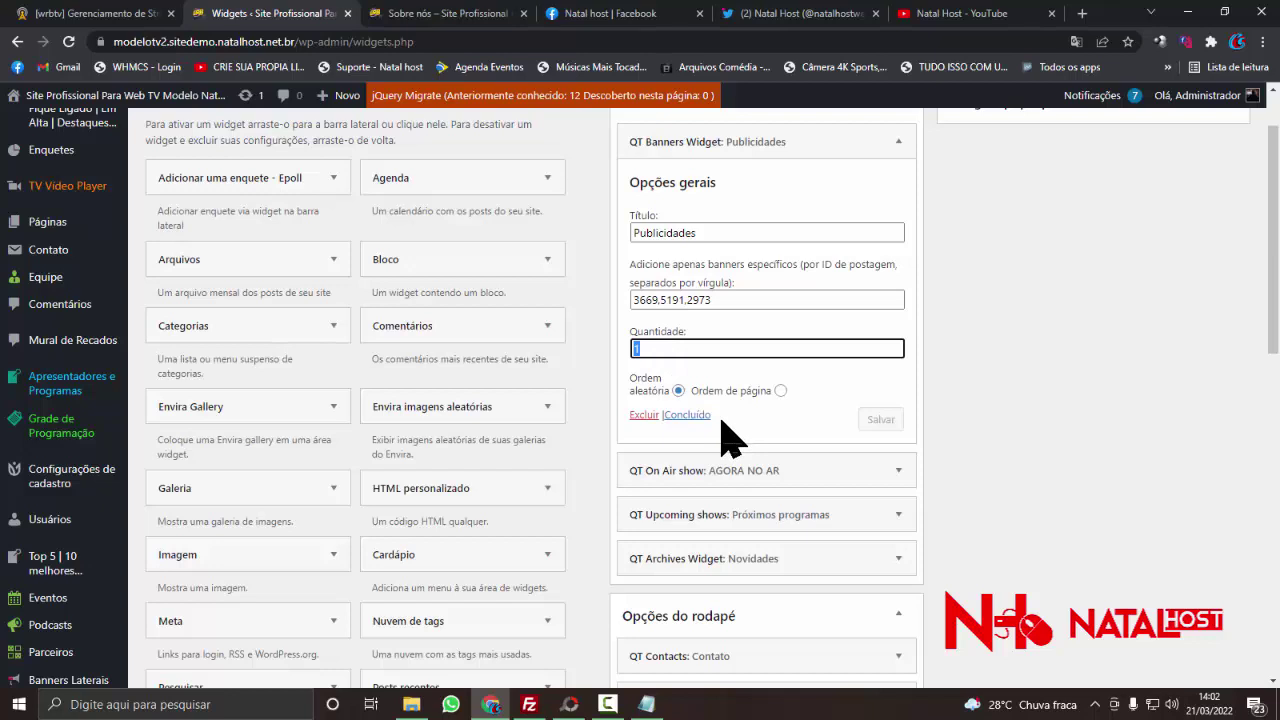
{"action": "type", "text": "3"}
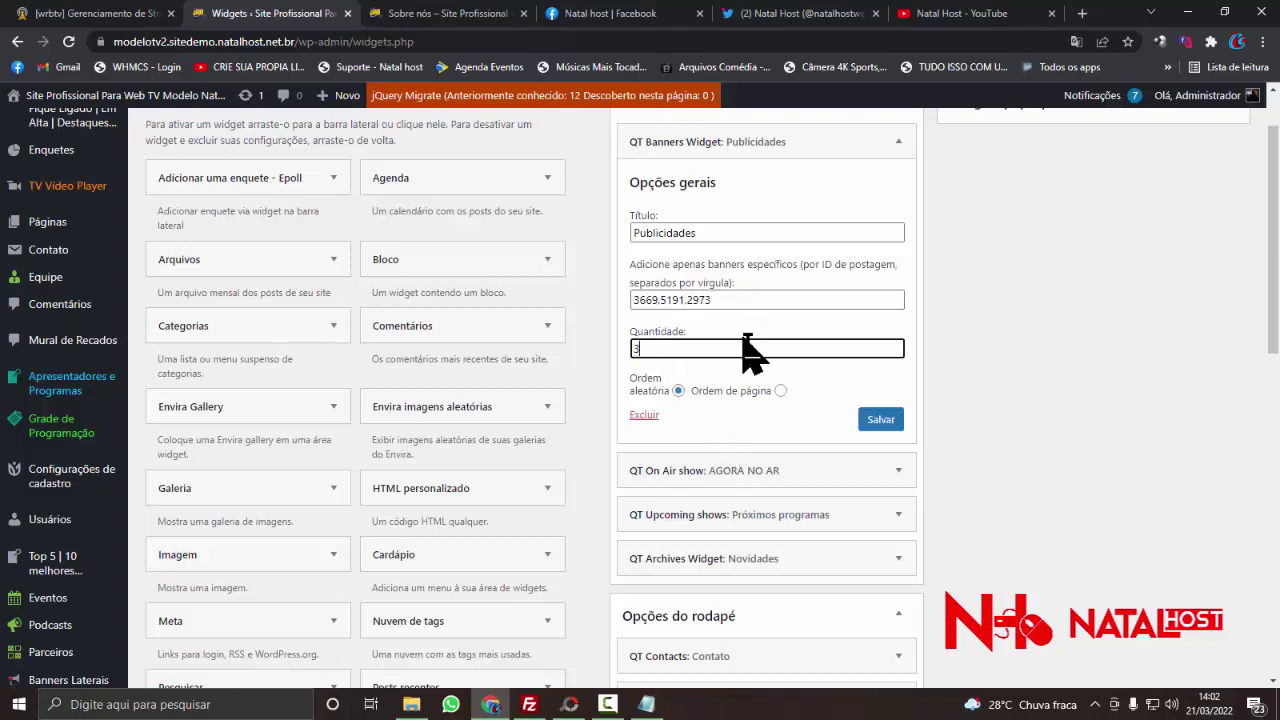
{"action": "left_click_drag", "start_coordinate": [745, 300], "coordinate": [632, 345]}
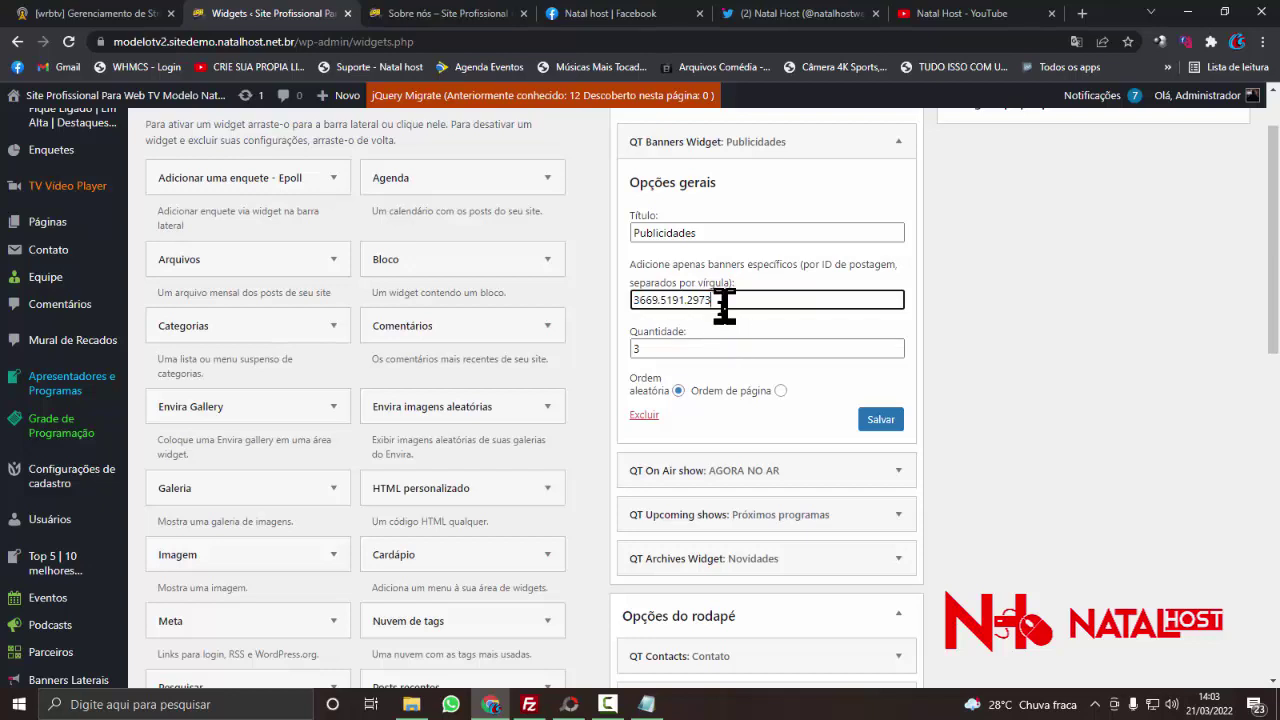
{"action": "left_click", "coordinate": [879, 425]}
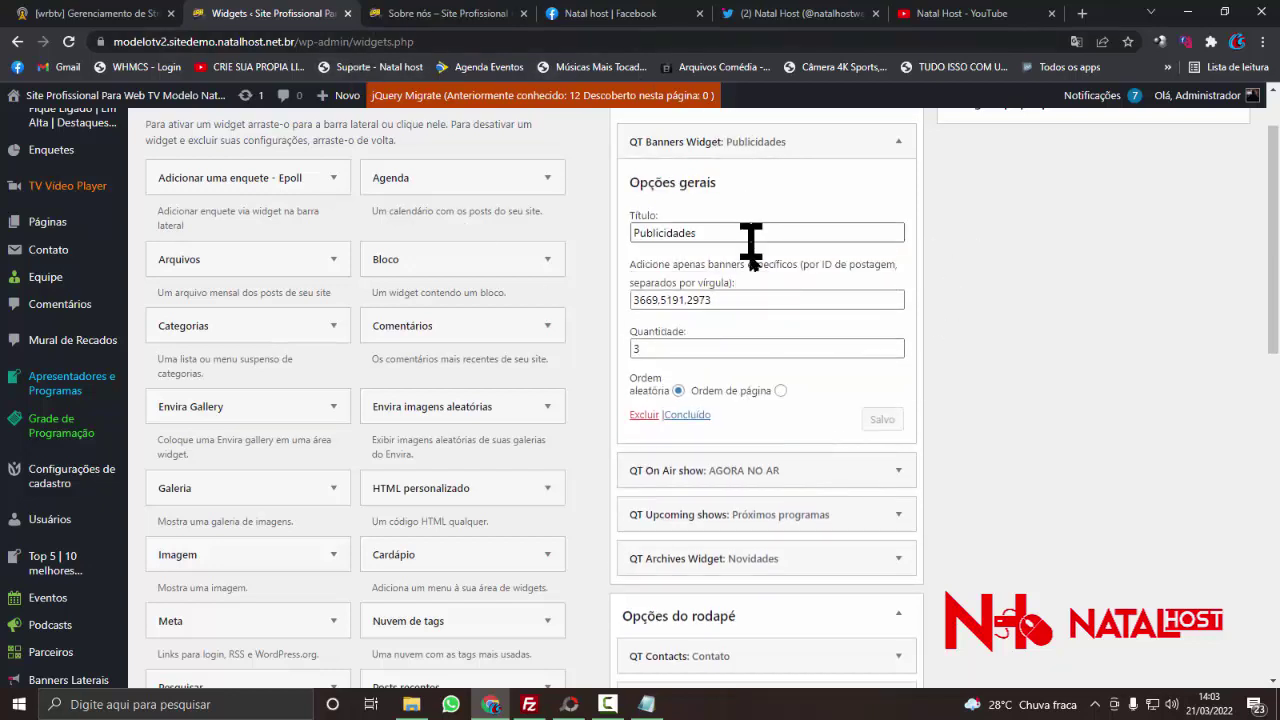
{"action": "left_click", "coordinate": [750, 297]}
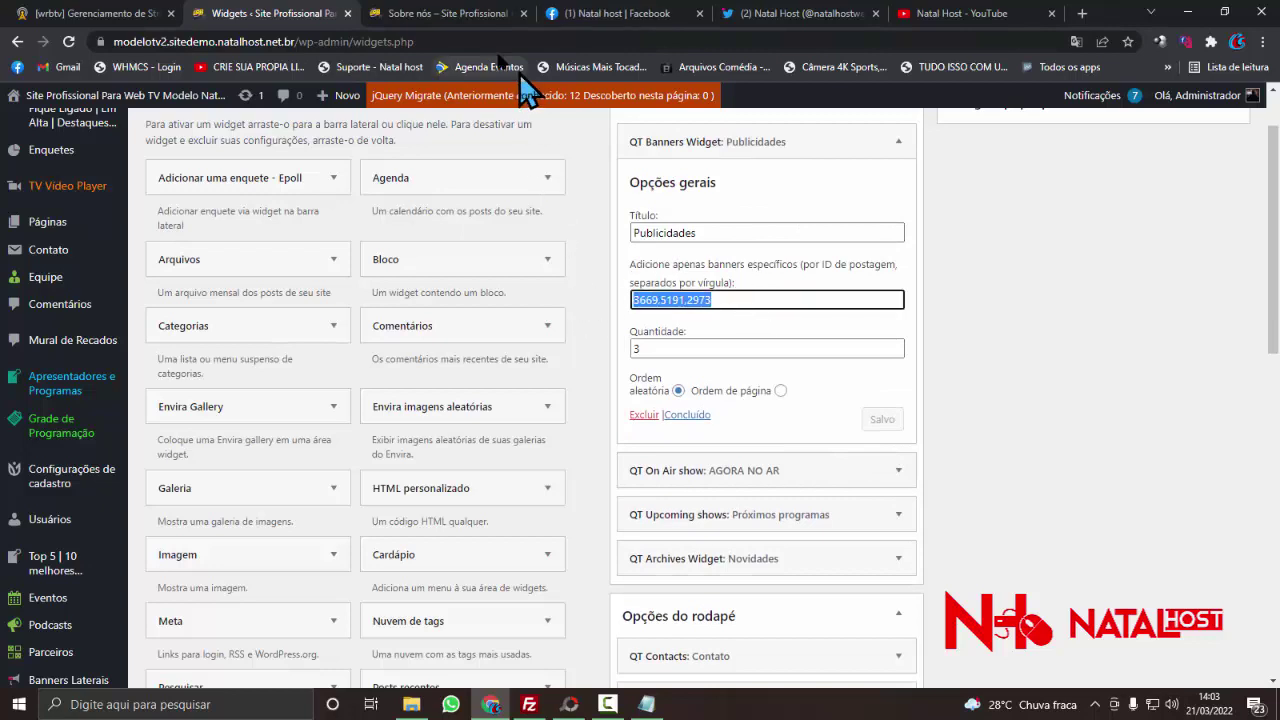
{"action": "left_click", "coordinate": [420, 13]}
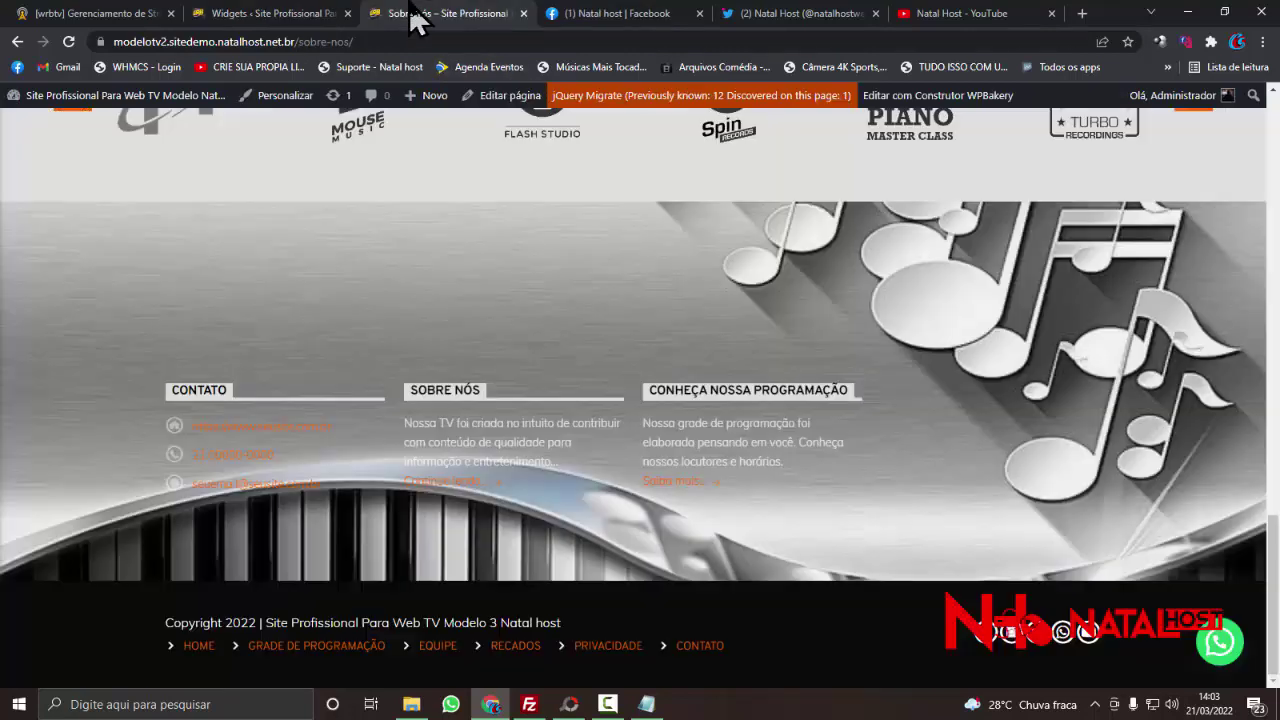
- Reload the Sobre nós page to view its Publicidades sidebar
{"action": "right_click", "coordinate": [565, 283]}
{"action": "left_click", "coordinate": [567, 322]}
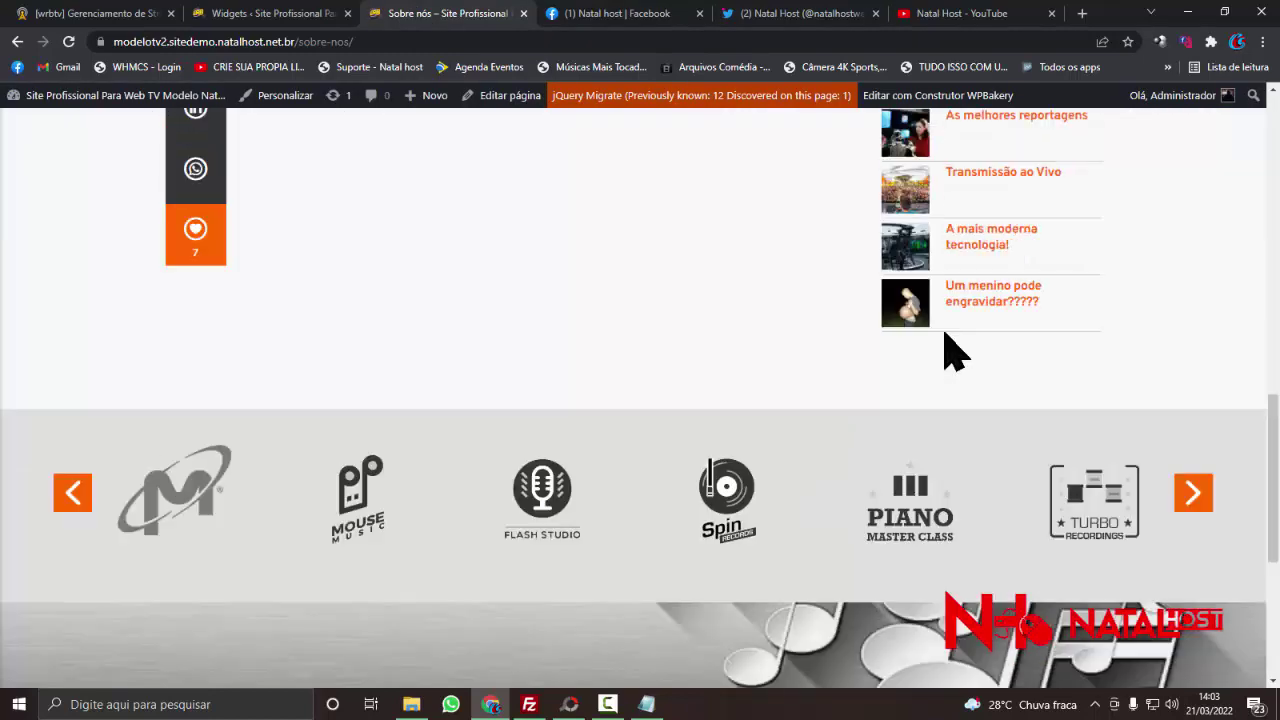
{"action": "scroll", "coordinate": [950, 350], "scroll_direction": "up", "scroll_amount": 5}
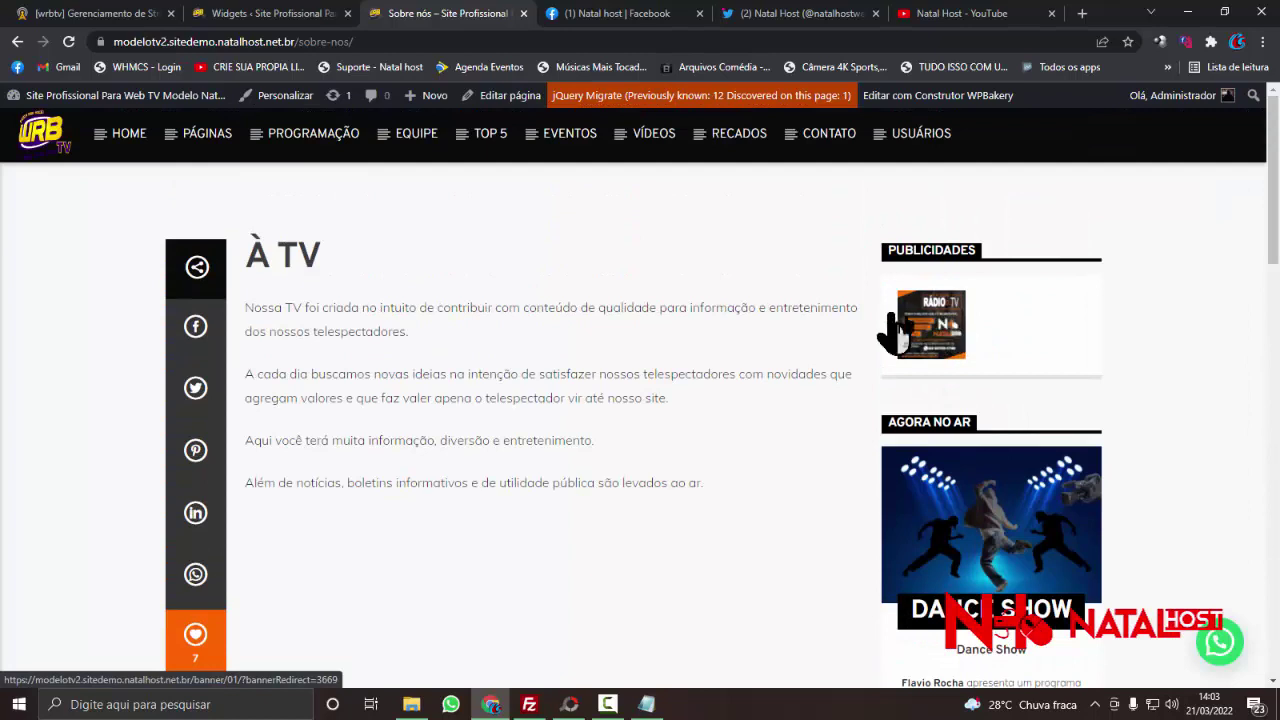
- Change the Publicidades widget's Quantidade to 2, save, and reload the Sobre nós page
{"action": "left_click", "coordinate": [263, 16]}
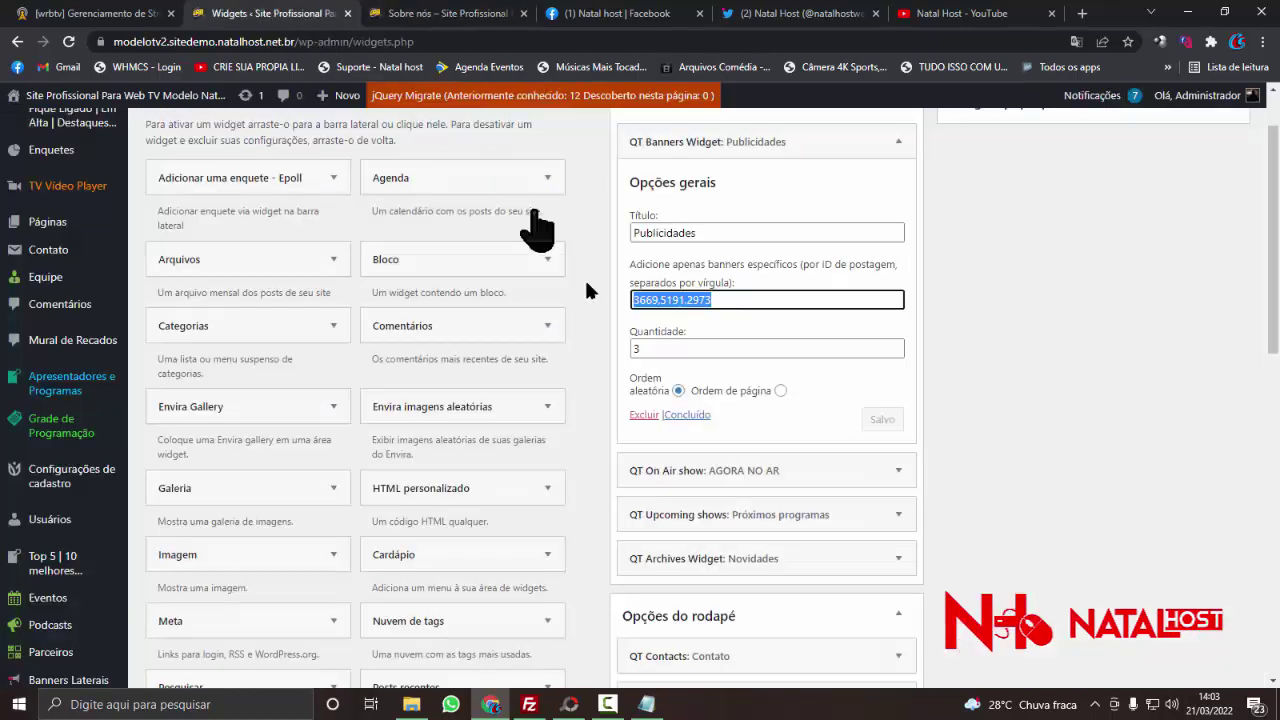
{"action": "double_click", "coordinate": [686, 348]}
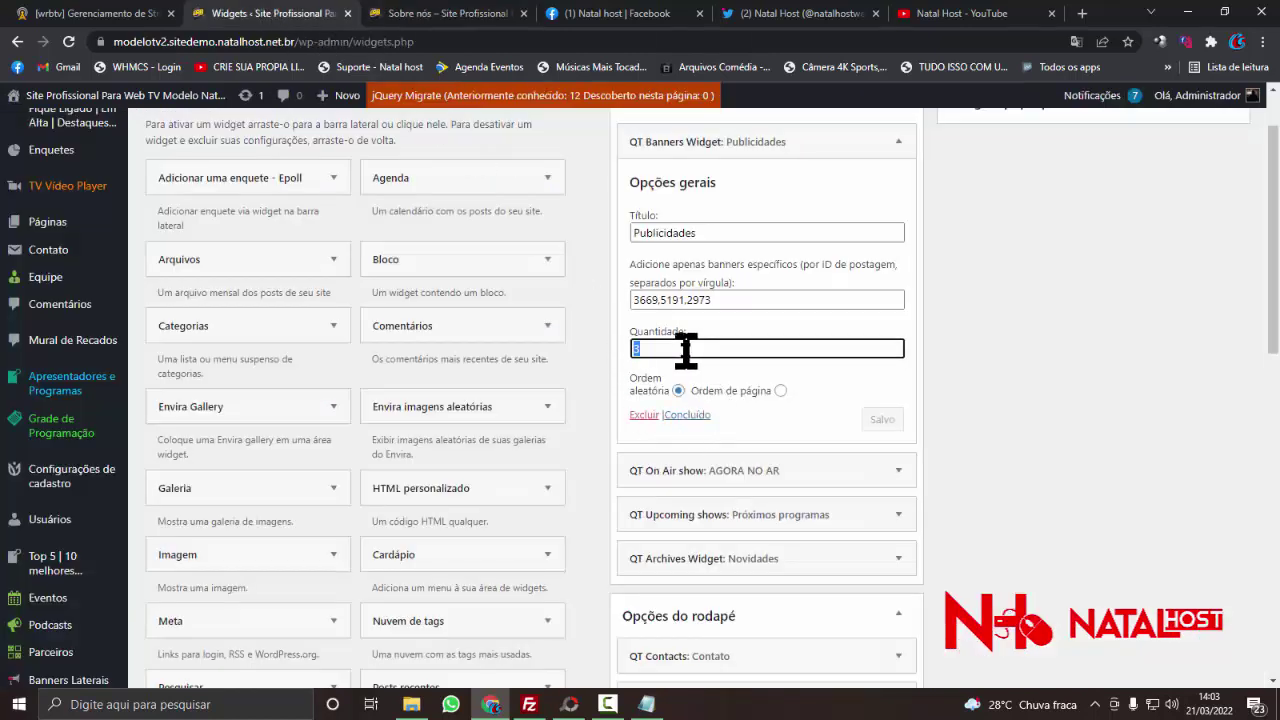
{"action": "type", "text": "2"}
{"action": "left_click", "coordinate": [880, 424]}
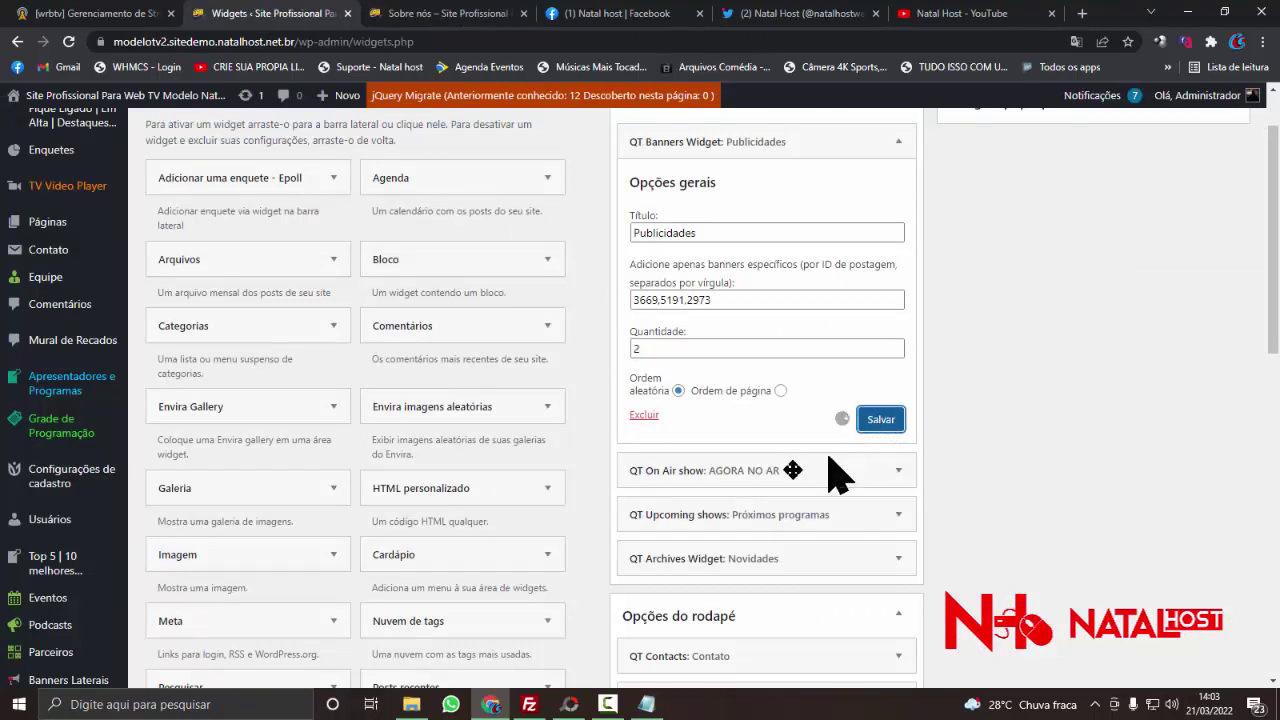
{"action": "left_click", "coordinate": [440, 14]}
{"action": "right_click", "coordinate": [122, 230]}
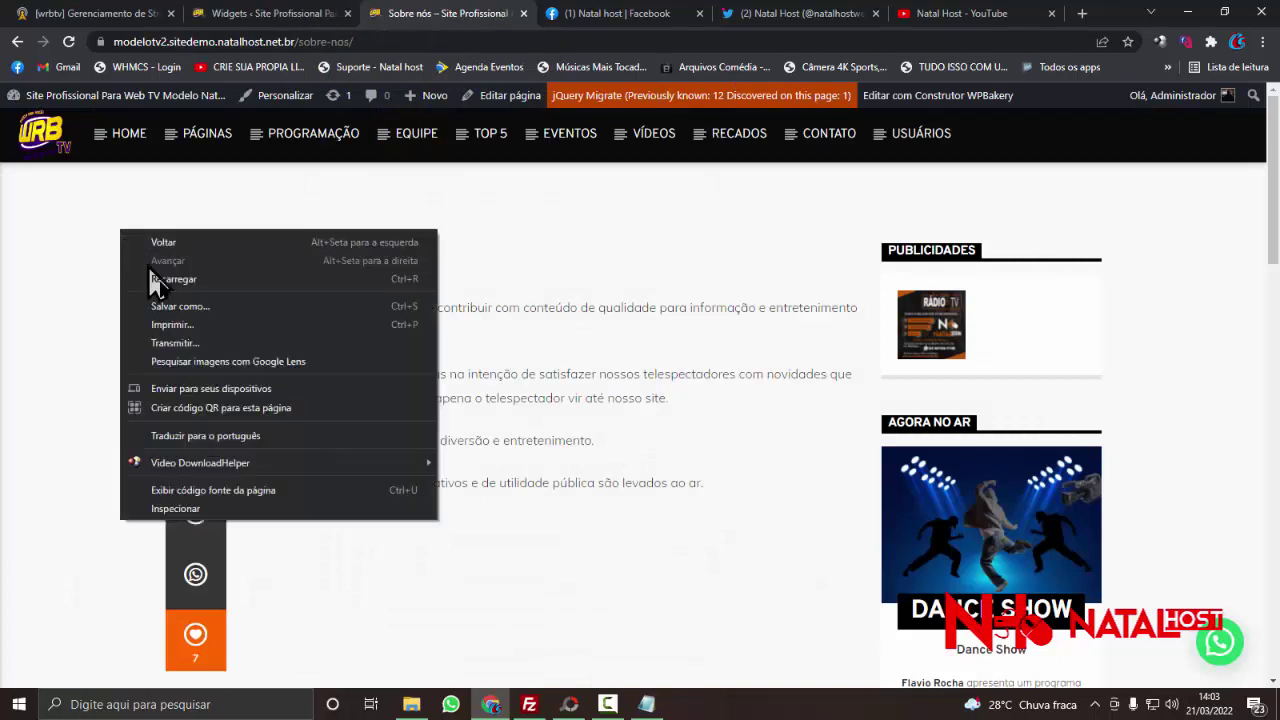
{"action": "left_click", "coordinate": [170, 281]}
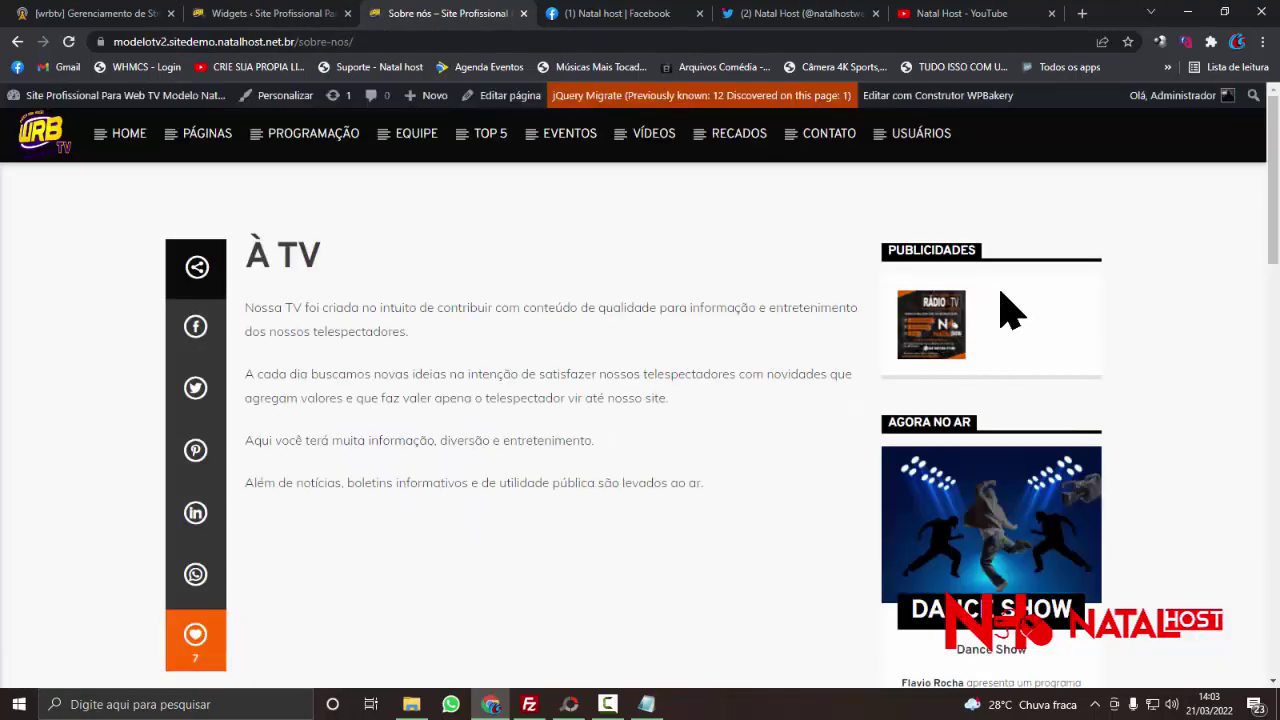
{"action": "scroll", "coordinate": [890, 400], "scroll_direction": "down", "scroll_amount": 1}
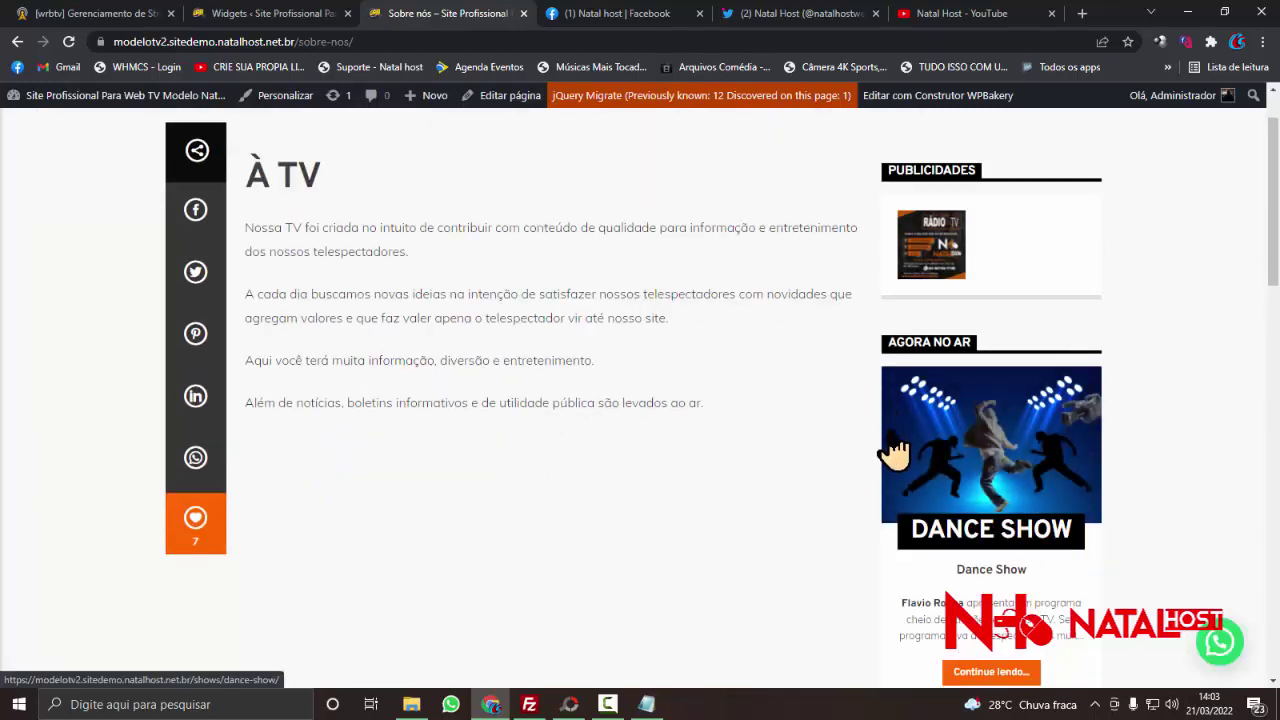
- Change the Publicidades widget's Quantidade to 1 and save
{"action": "left_click", "coordinate": [283, 14]}
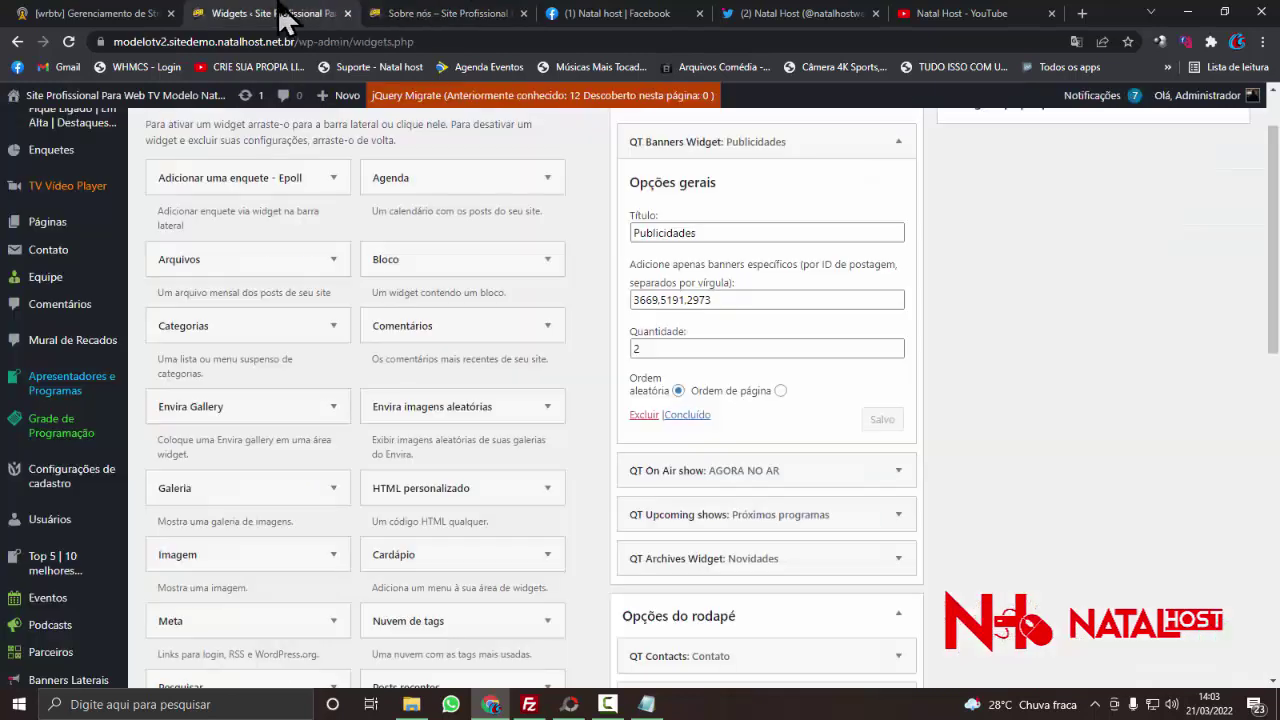
{"action": "double_click", "coordinate": [676, 347]}
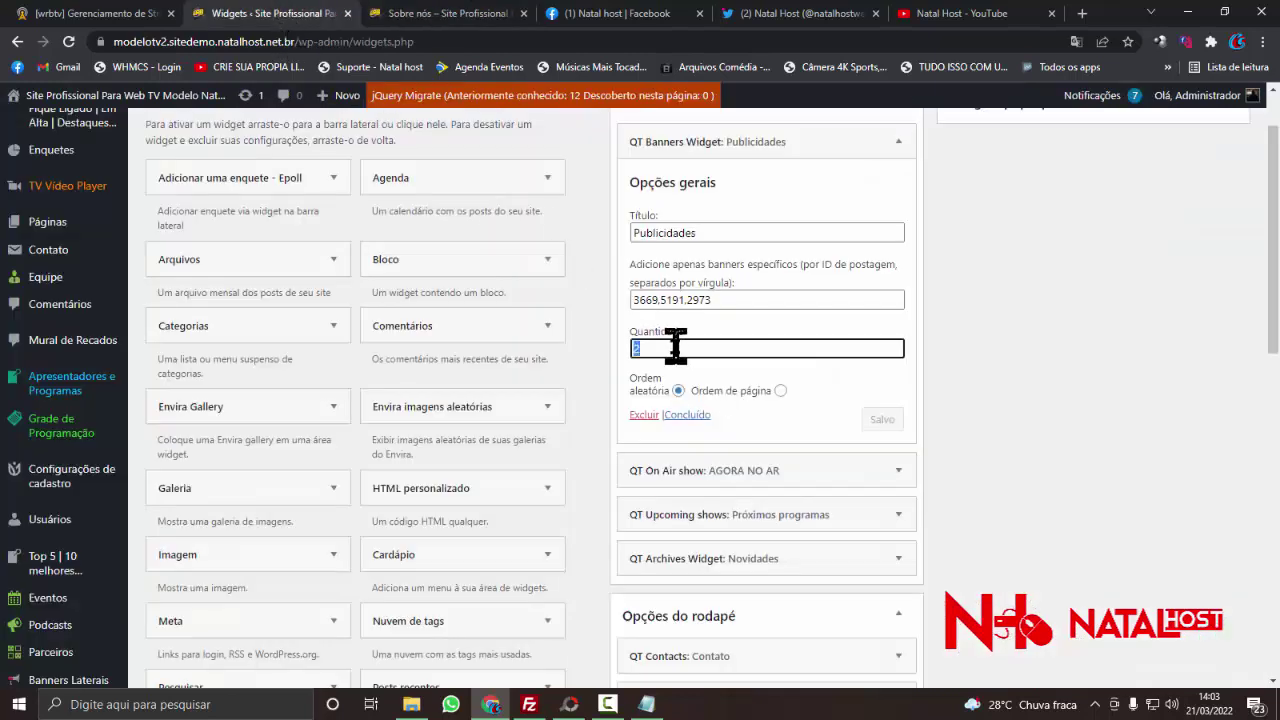
{"action": "type", "text": "1"}
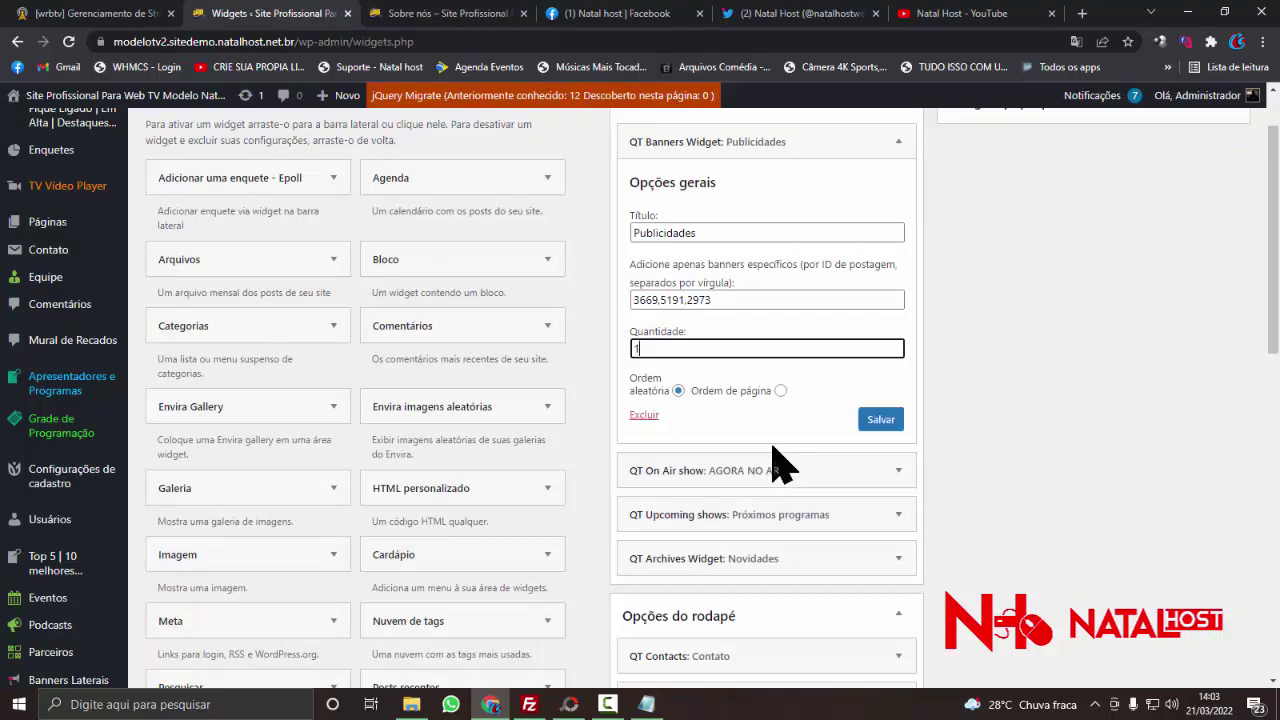
{"action": "scroll", "coordinate": [749, 367], "scroll_direction": "down", "scroll_amount": 1}
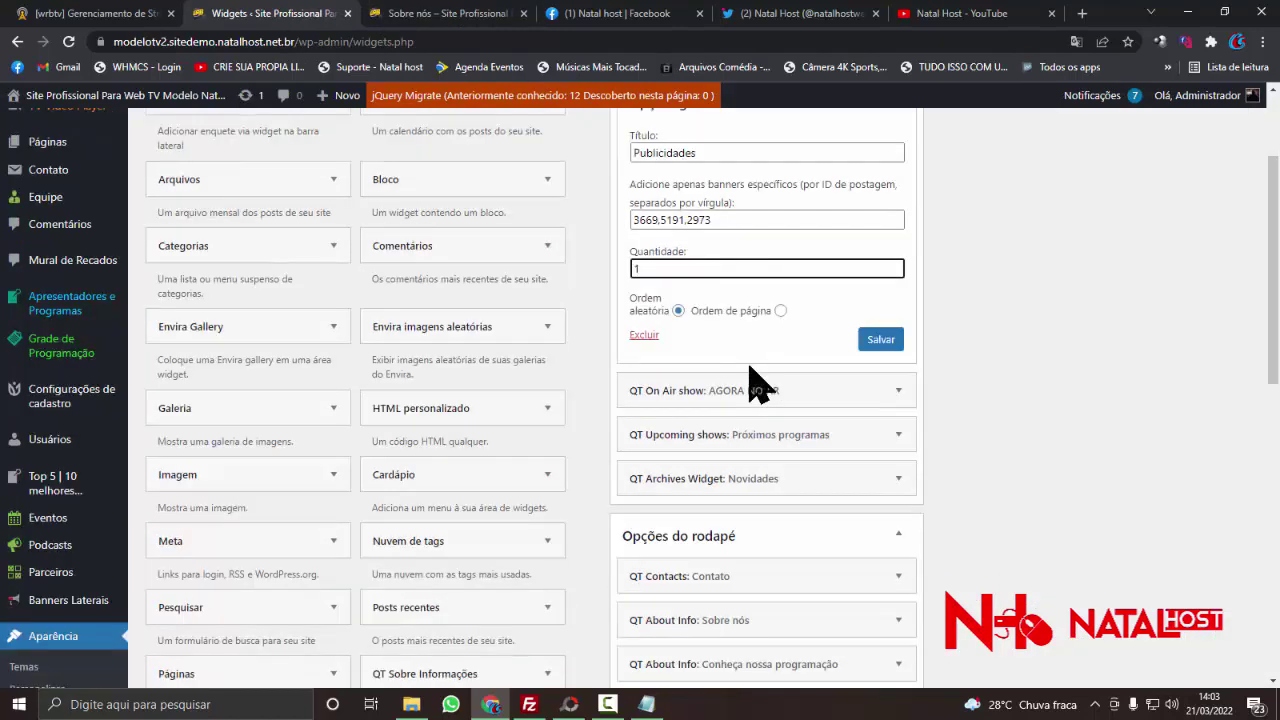
{"action": "scroll", "coordinate": [660, 311], "scroll_direction": "up", "scroll_amount": 2}
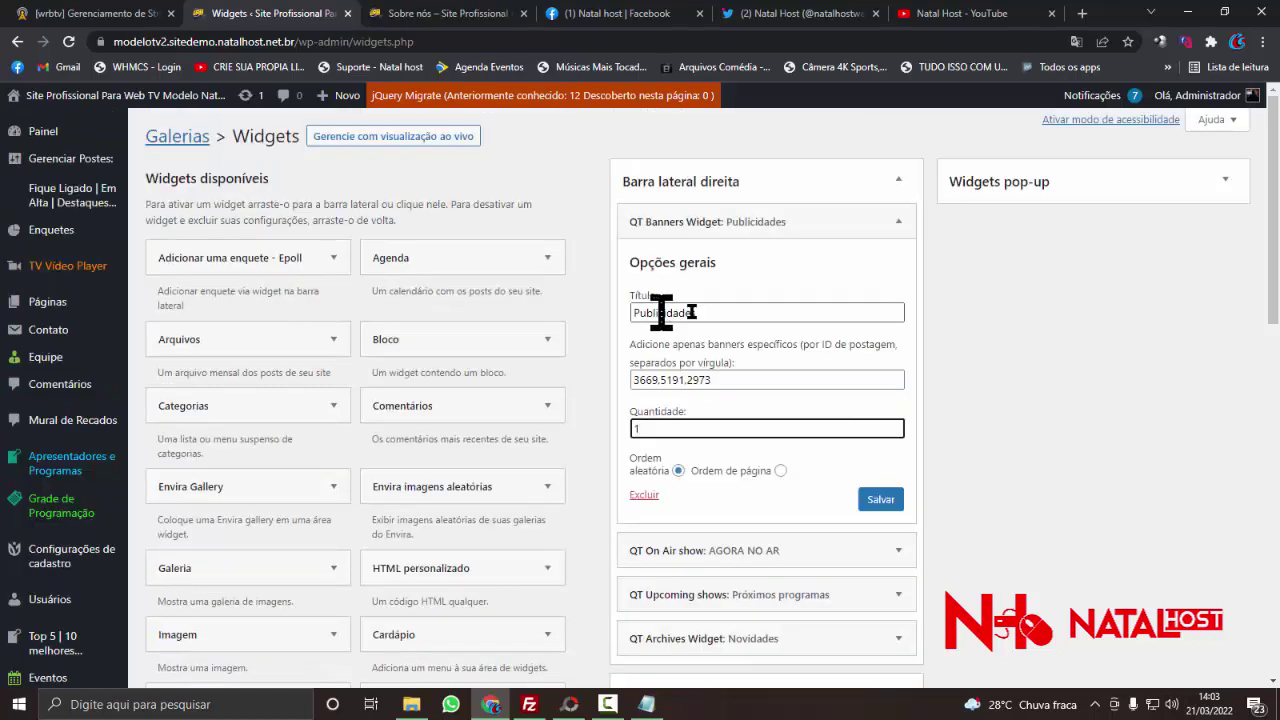
{"action": "left_click", "coordinate": [880, 500]}
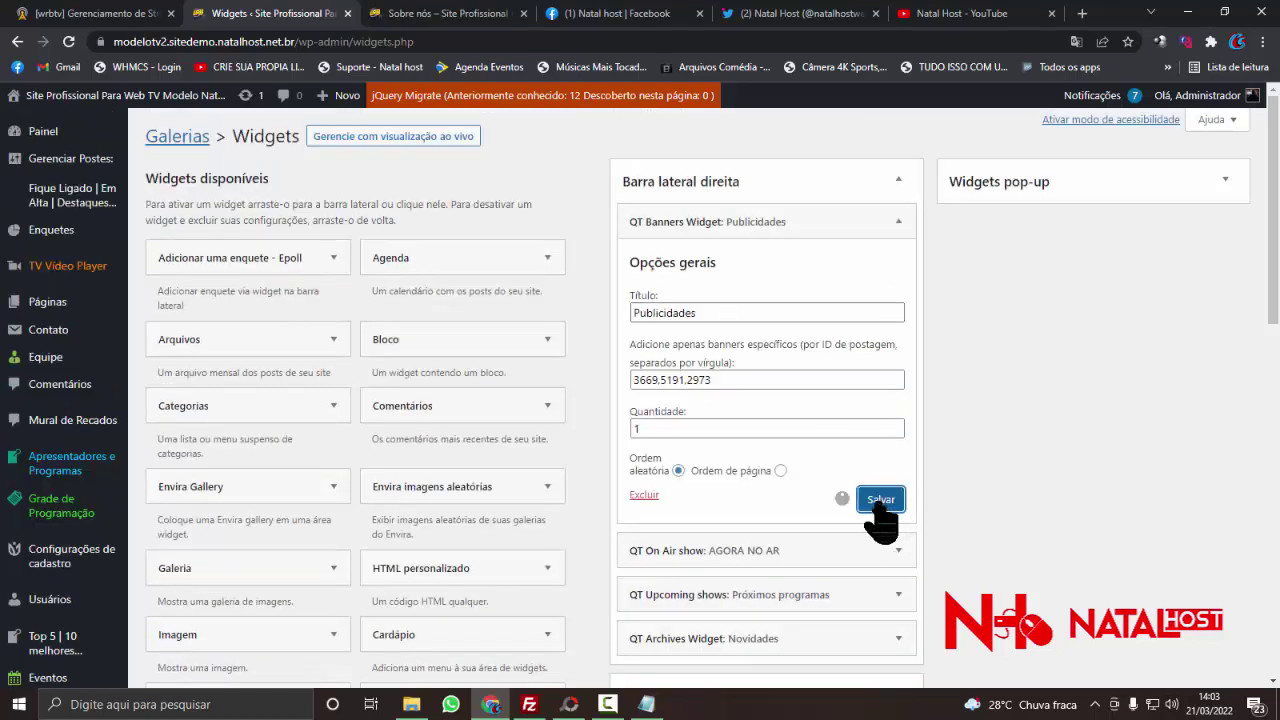
- Reload the Sobre nós page to see the single banner, then return to Widgets
{"action": "left_click", "coordinate": [403, 8]}
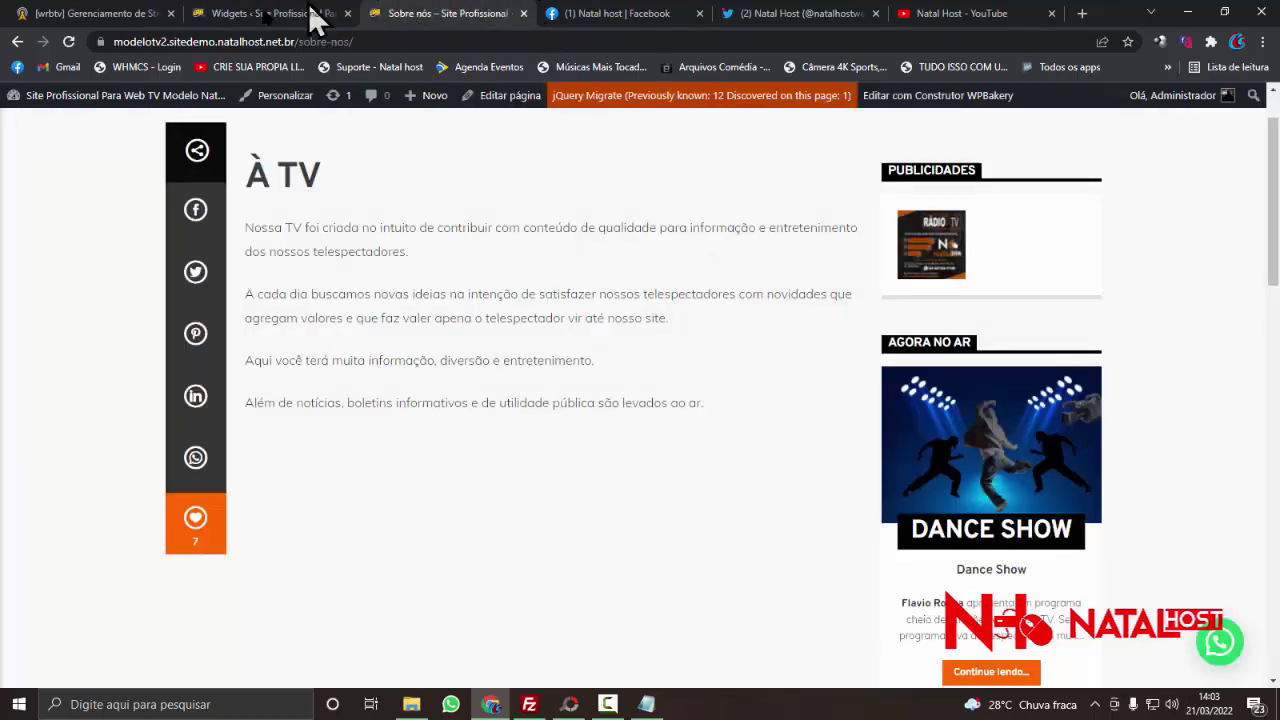
{"action": "right_click", "coordinate": [77, 209]}
{"action": "left_click", "coordinate": [114, 270]}
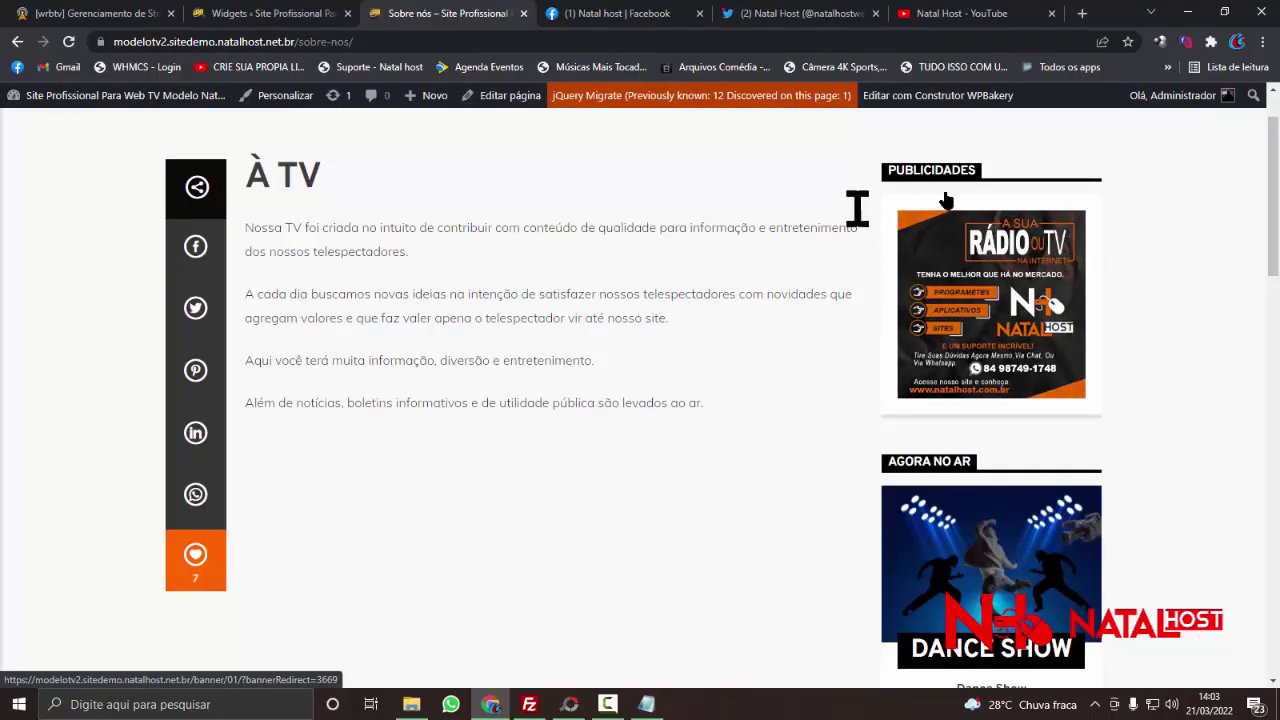
{"action": "left_click", "coordinate": [265, 20]}
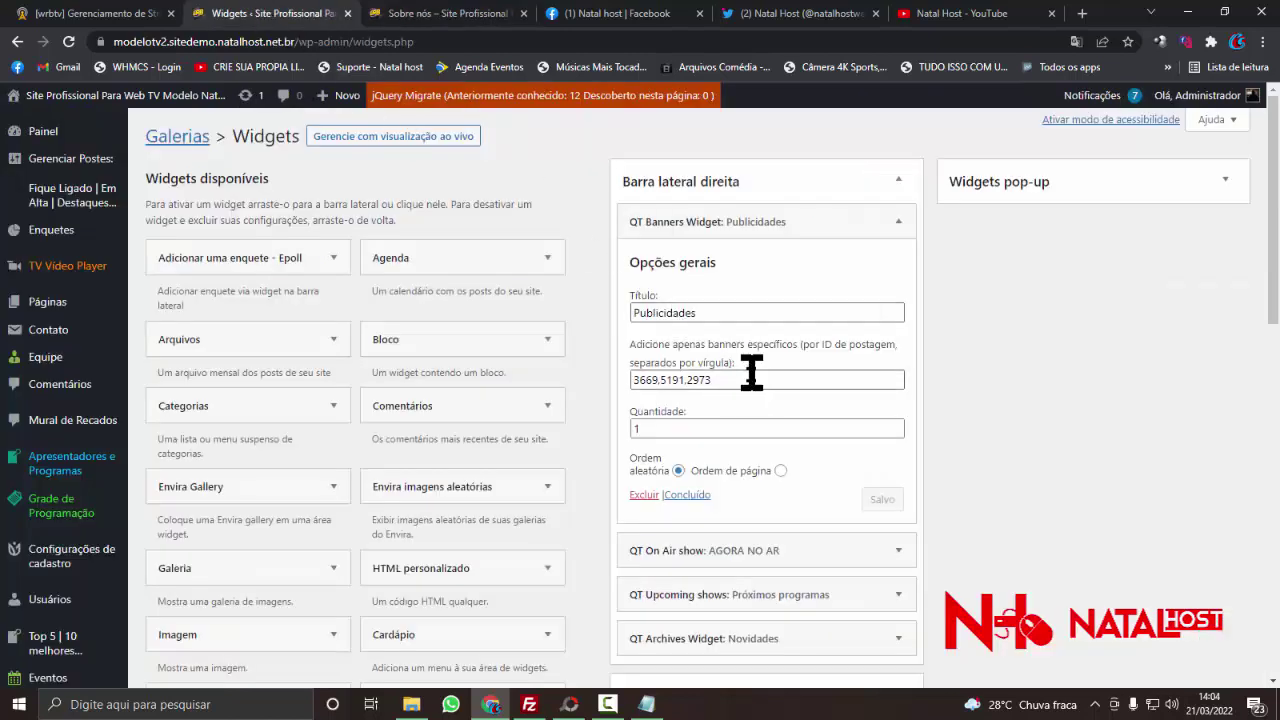
- Select the widget's current banner IDs and open the Banners Laterais list
{"action": "left_click_drag", "start_coordinate": [751, 376], "coordinate": [612, 400]}
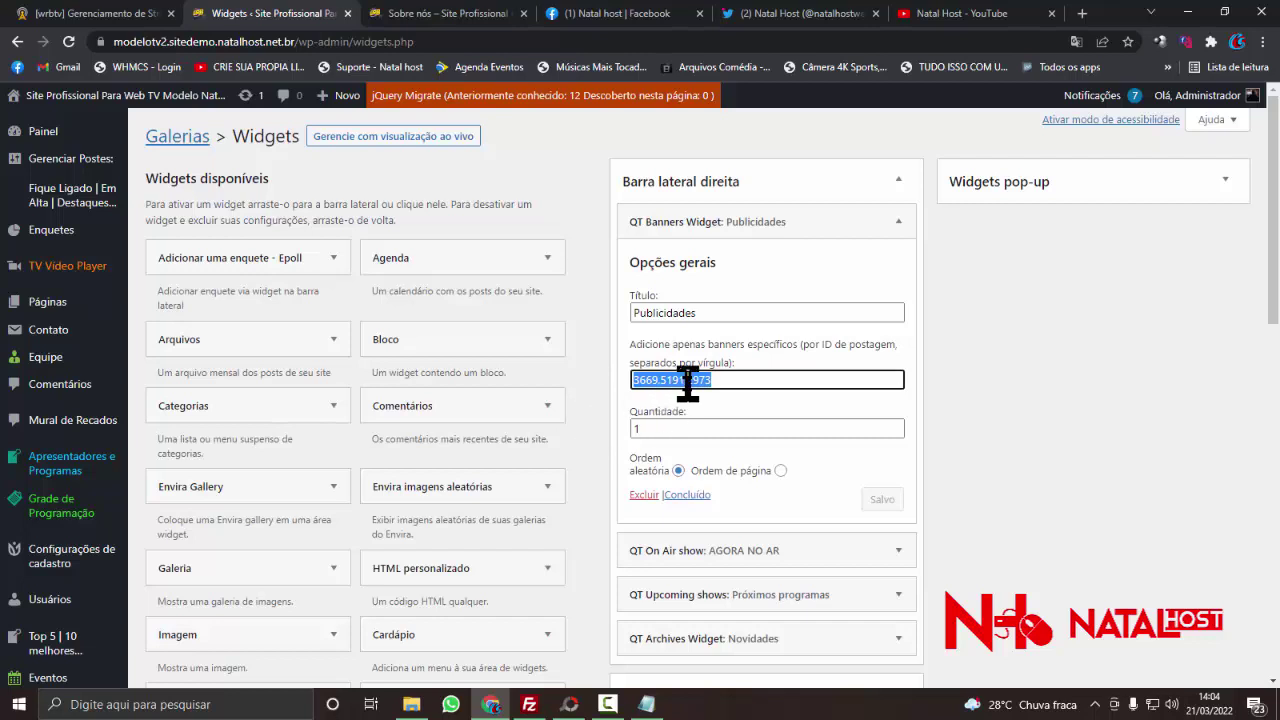
{"action": "scroll", "coordinate": [110, 440], "scroll_direction": "down", "scroll_amount": 2}
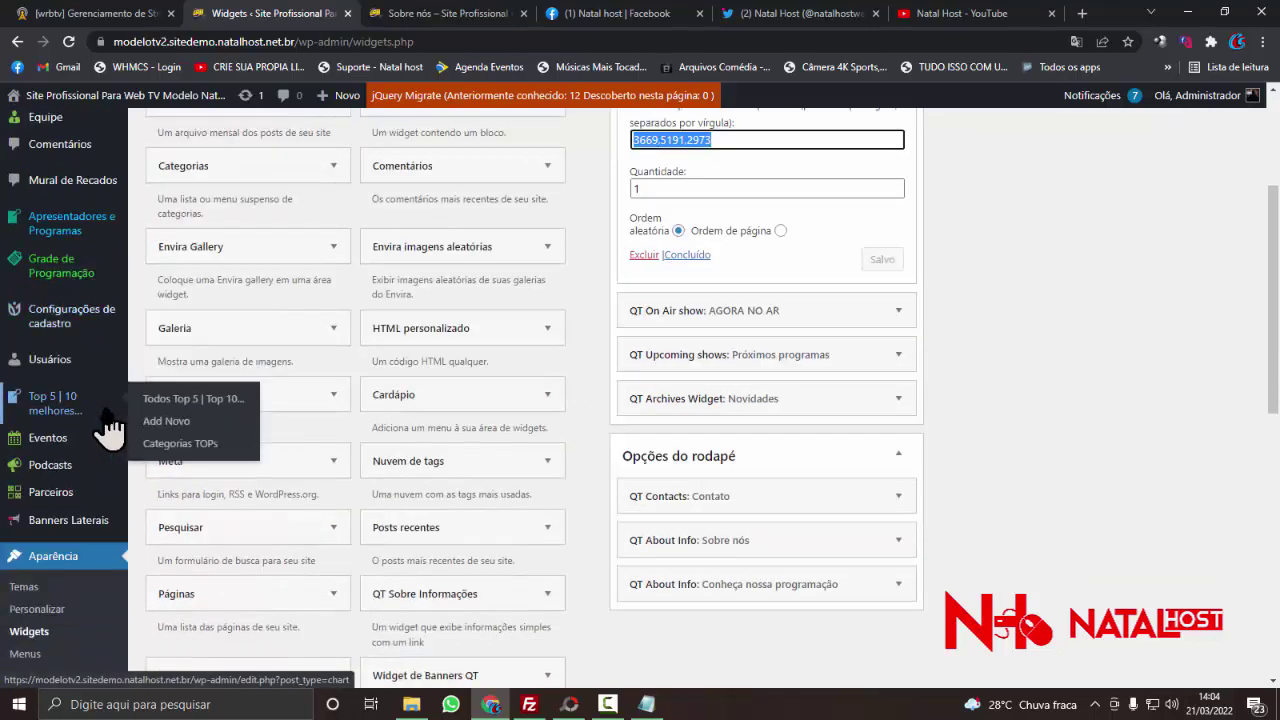
{"action": "scroll", "coordinate": [105, 432], "scroll_direction": "down", "scroll_amount": 1}
{"action": "left_click", "coordinate": [80, 460]}
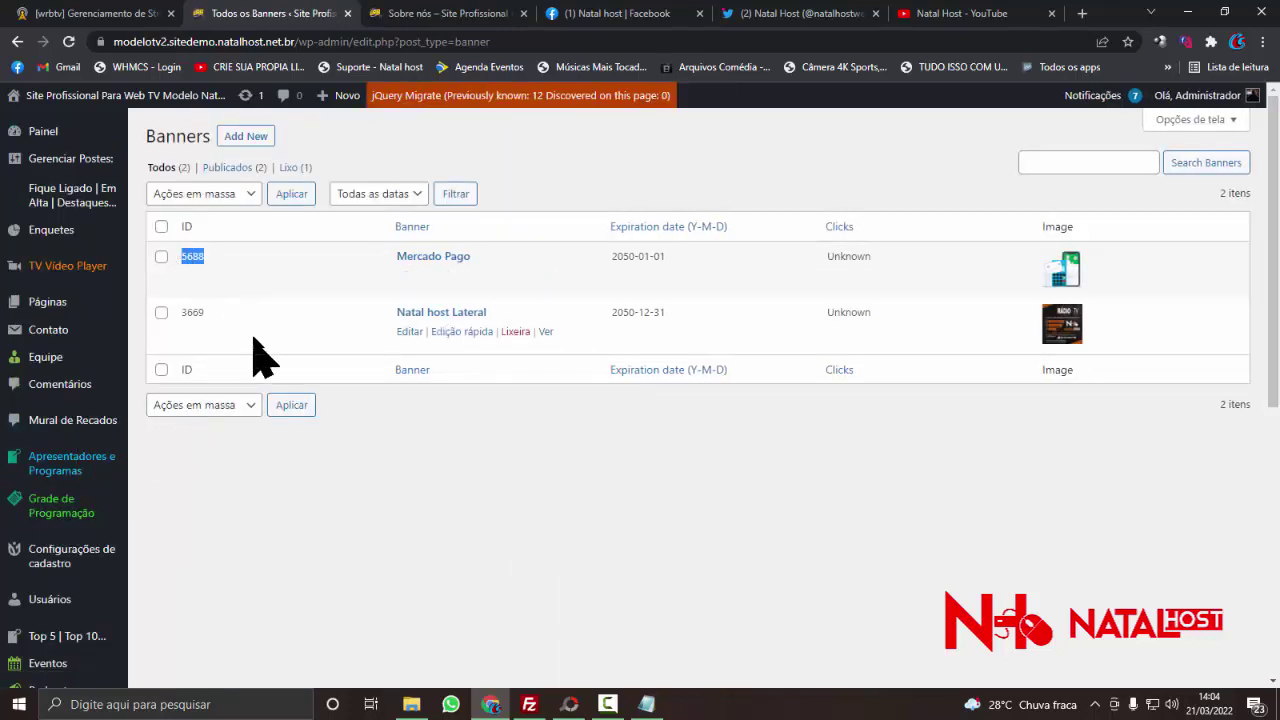
- Copy the Mercado Pago banner's ID 5688 from the banner list
{"action": "left_click", "coordinate": [219, 313]}
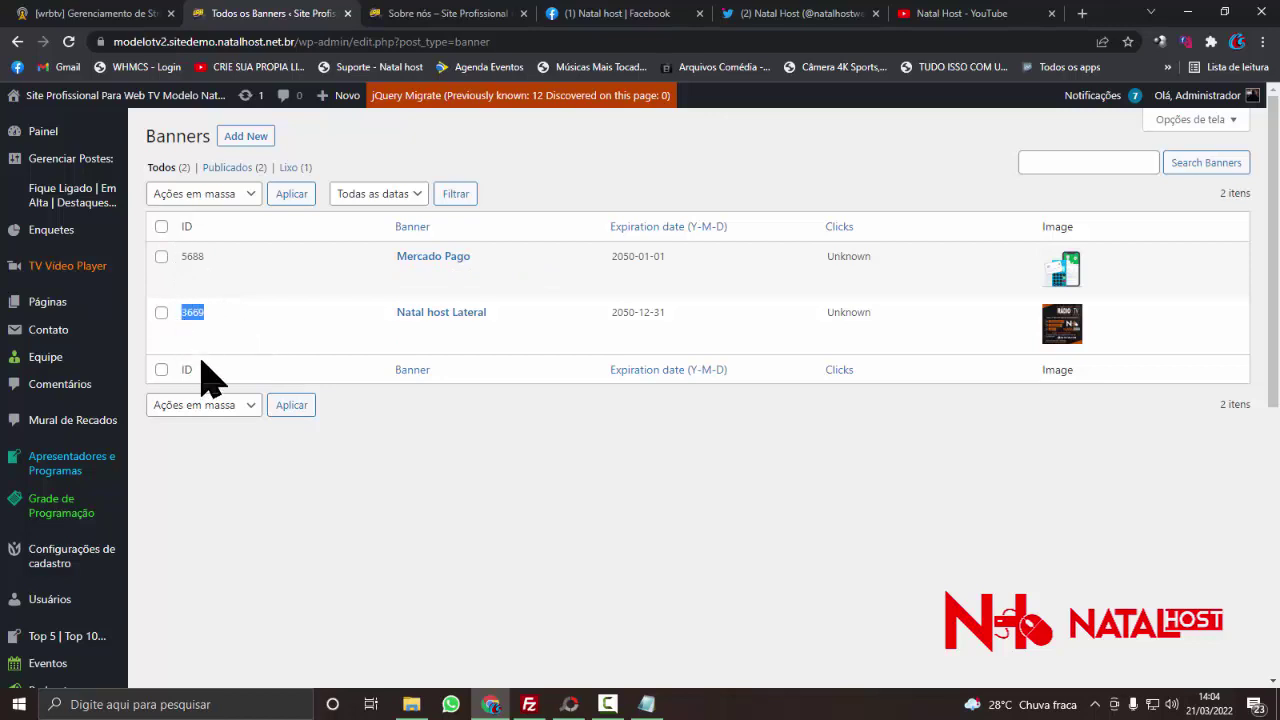
{"action": "left_click_drag", "start_coordinate": [180, 227], "coordinate": [219, 287]}
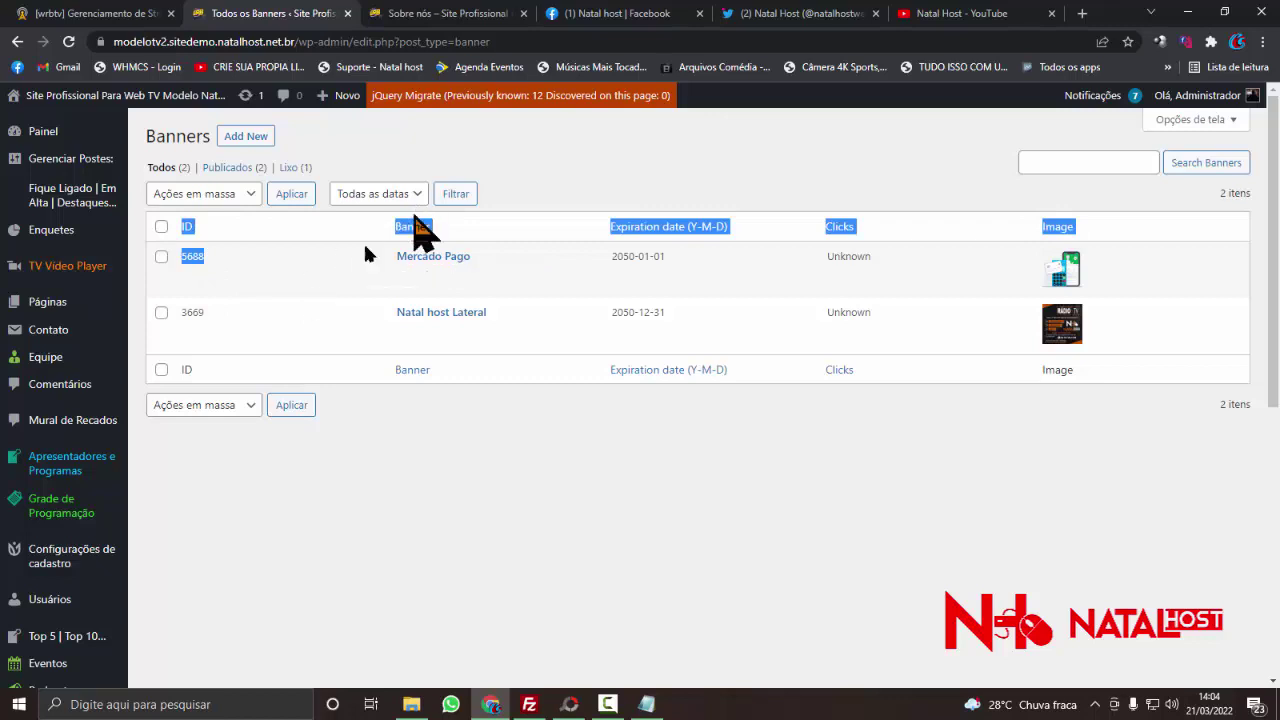
{"action": "left_click", "coordinate": [137, 230]}
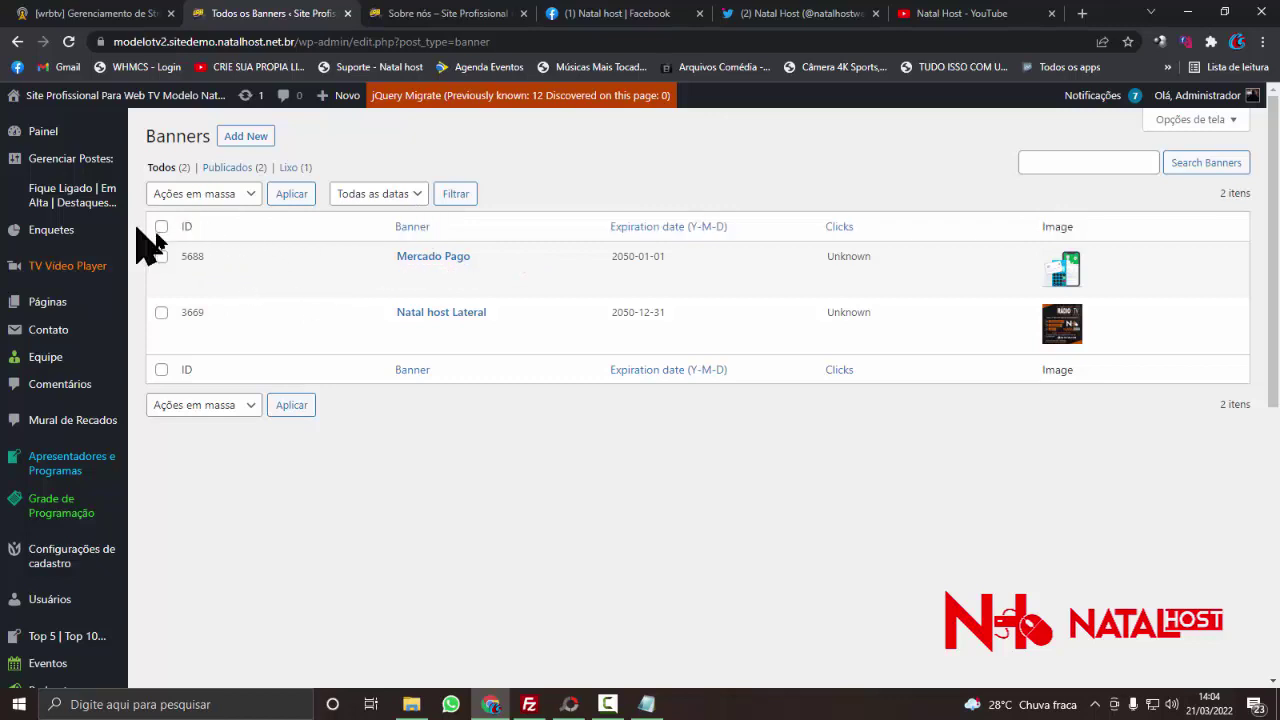
{"action": "right_click", "coordinate": [207, 267]}
{"action": "left_click", "coordinate": [220, 277]}
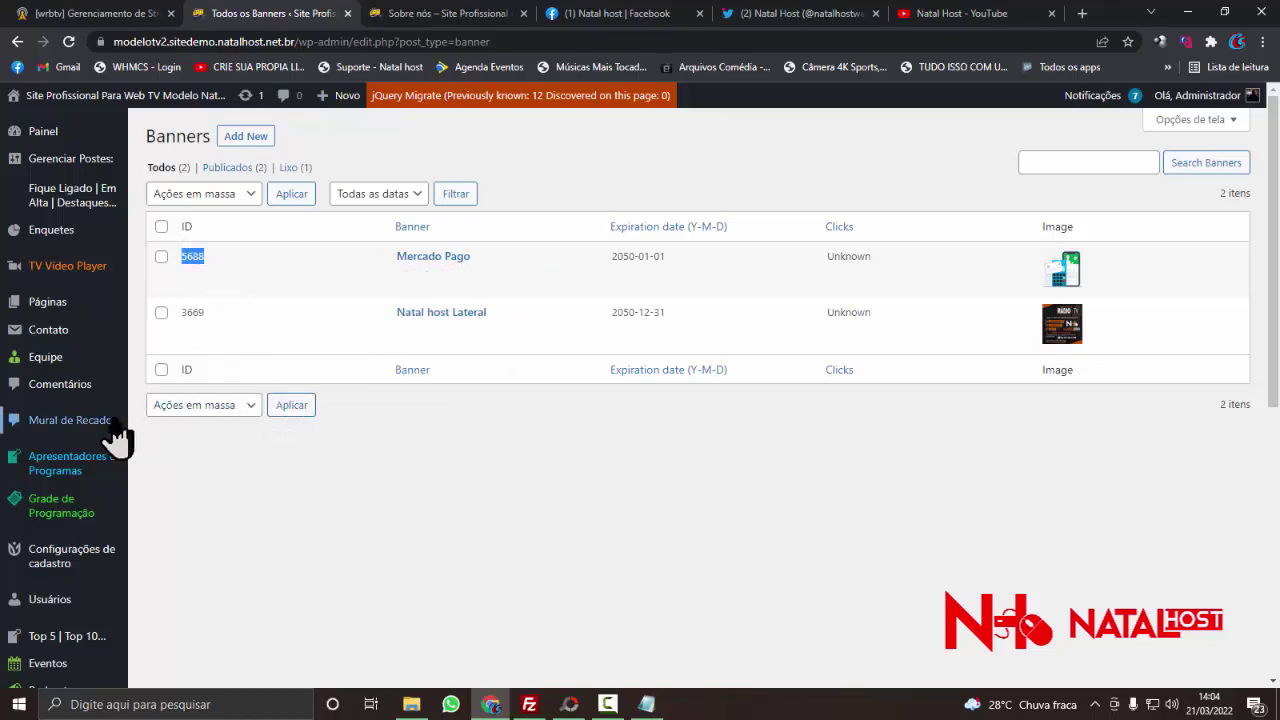
{"action": "scroll", "coordinate": [114, 440], "scroll_direction": "down", "scroll_amount": 2}
{"action": "mouse_move", "coordinate": [114, 451]}
{"action": "scroll", "coordinate": [112, 451], "scroll_direction": "down", "scroll_amount": 1}
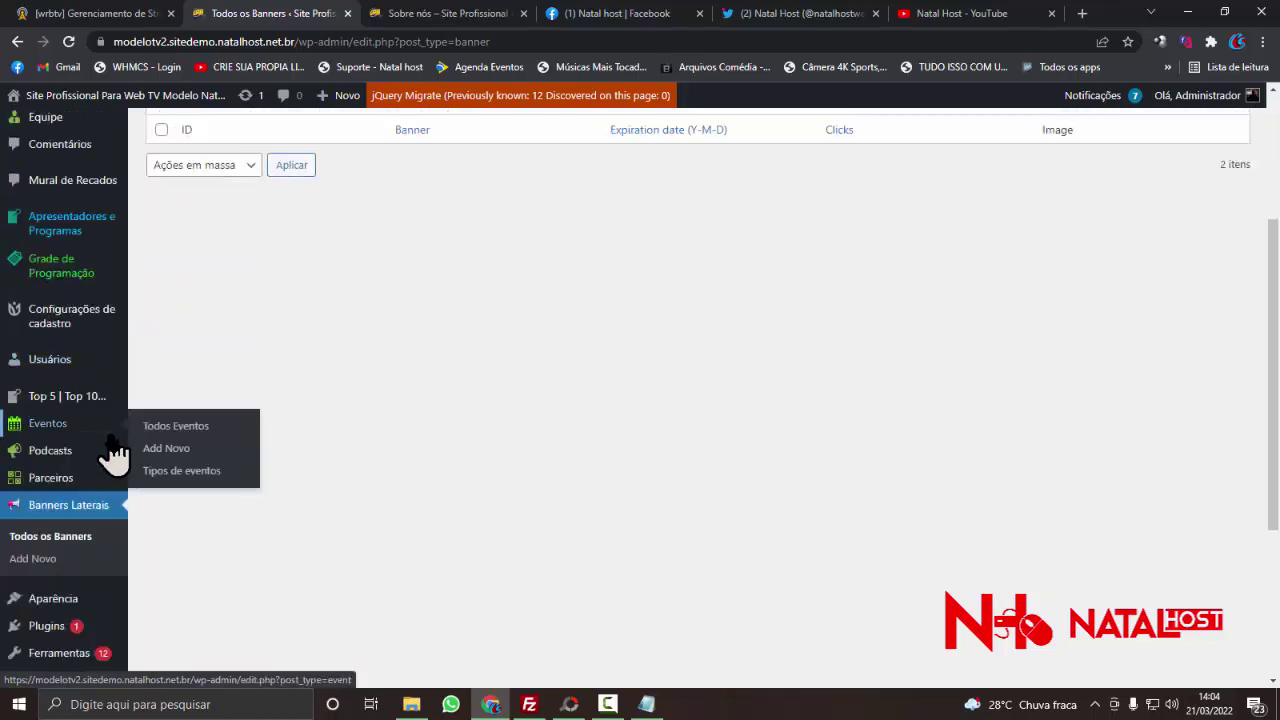
{"action": "scroll", "coordinate": [102, 458], "scroll_direction": "down", "scroll_amount": 1}
{"action": "scroll", "coordinate": [97, 445], "scroll_direction": "down", "scroll_amount": 1}
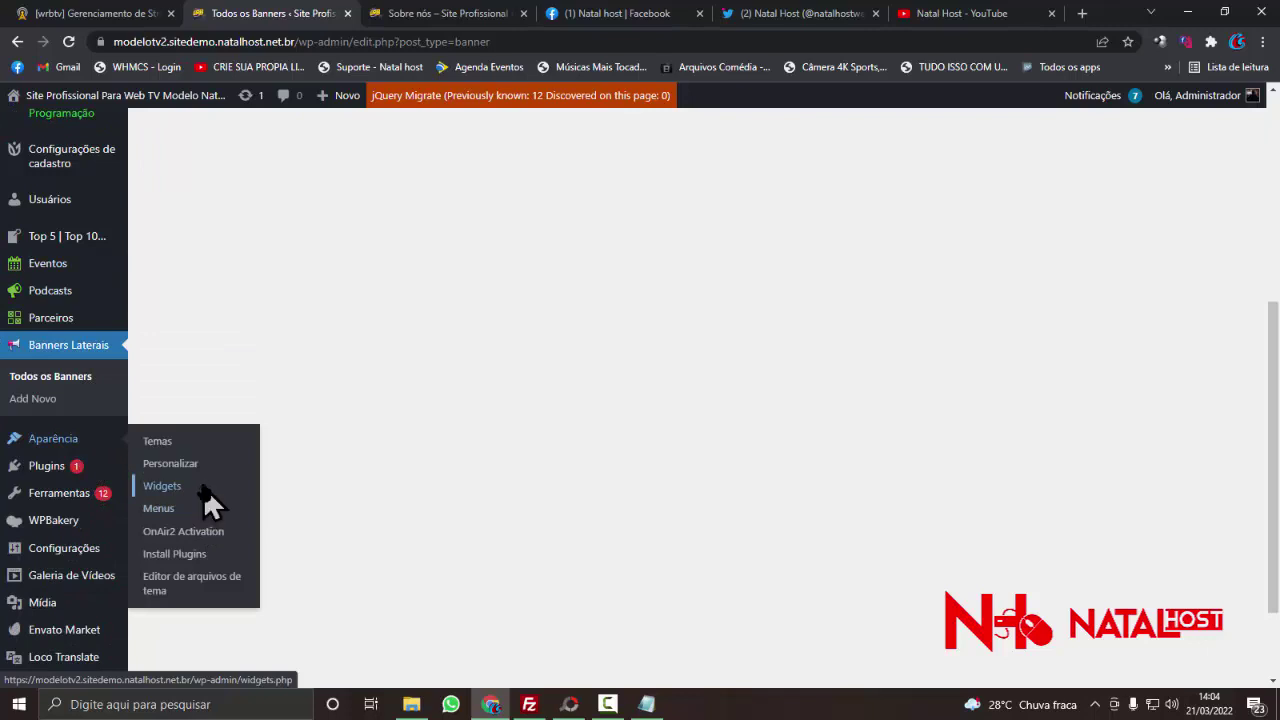
- Replace the Publicidades widget's banner IDs with 5688 and save
{"action": "left_click", "coordinate": [201, 487]}
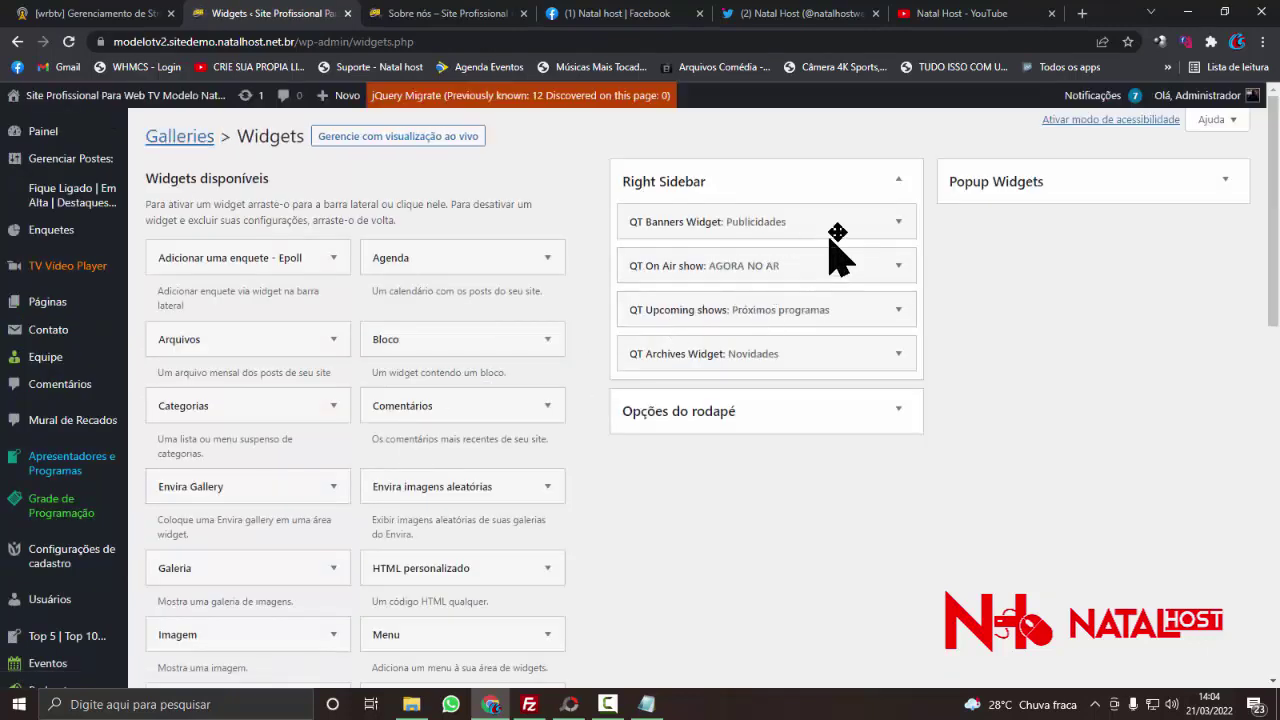
{"action": "left_click", "coordinate": [893, 228]}
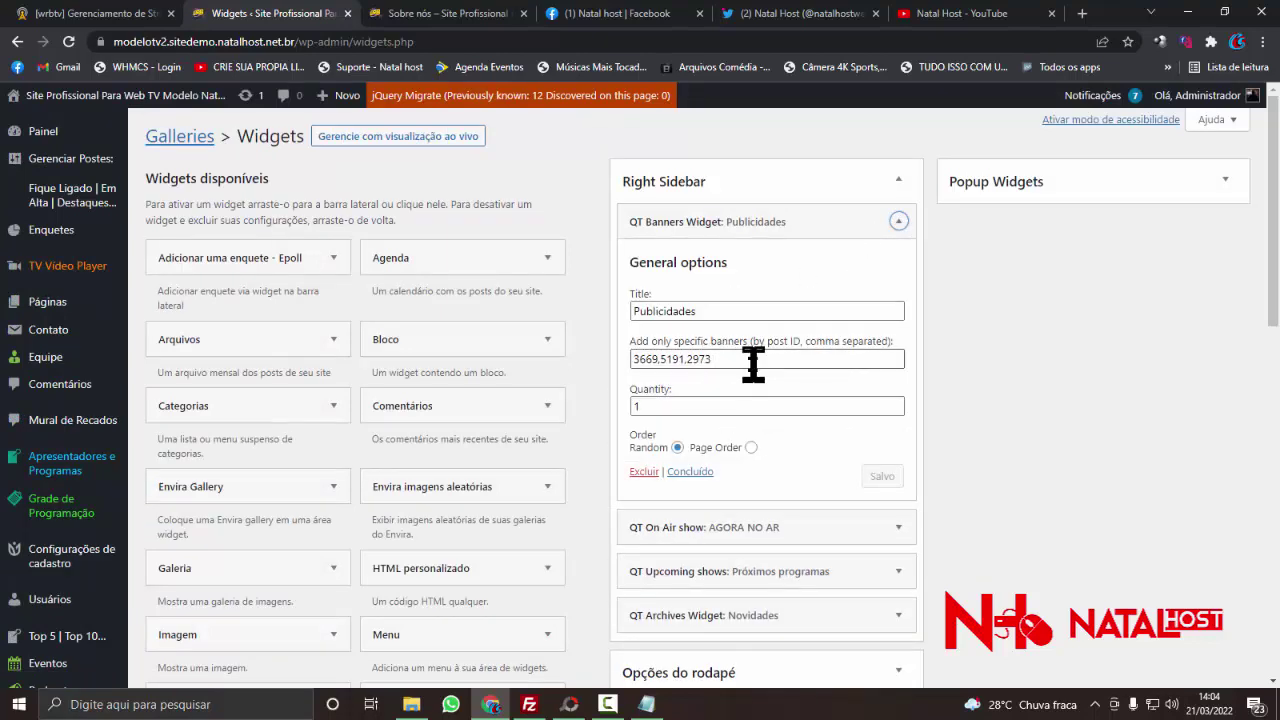
{"action": "left_click_drag", "start_coordinate": [753, 365], "coordinate": [614, 391]}
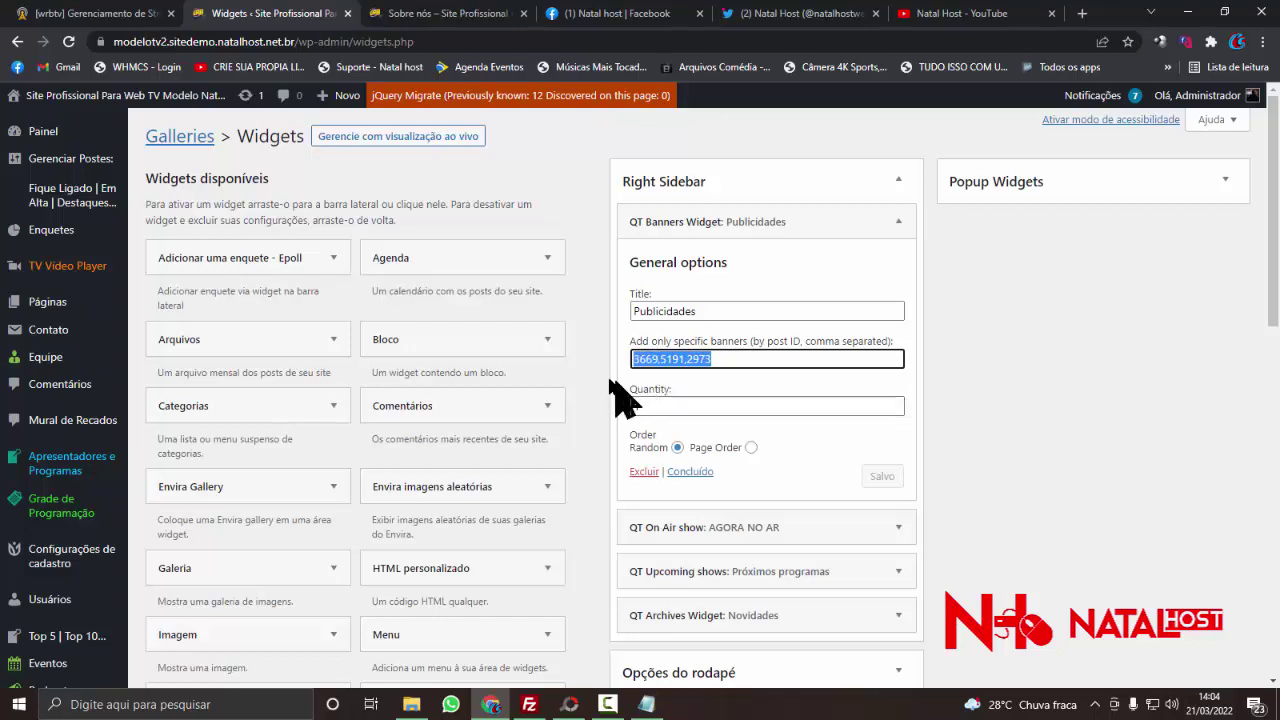
{"action": "right_click", "coordinate": [688, 364]}
{"action": "left_click", "coordinate": [726, 424]}
{"action": "type", "text": "5688"}
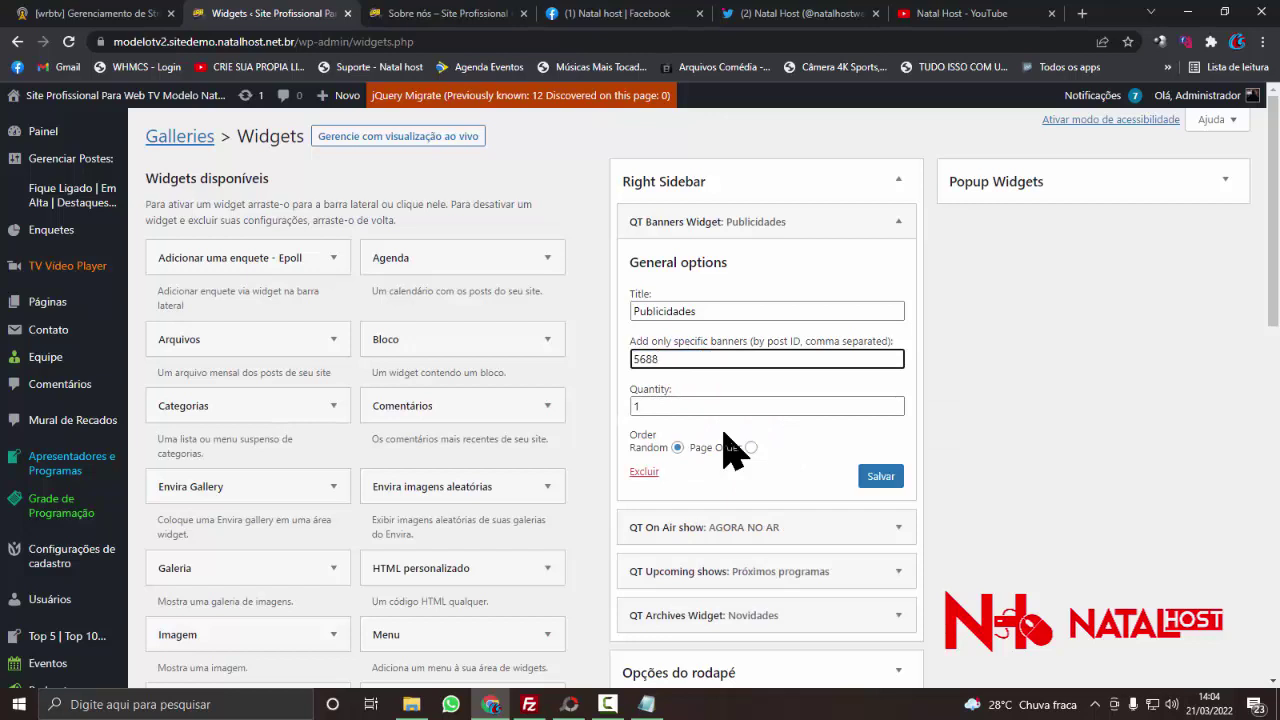
{"action": "left_click", "coordinate": [880, 477]}
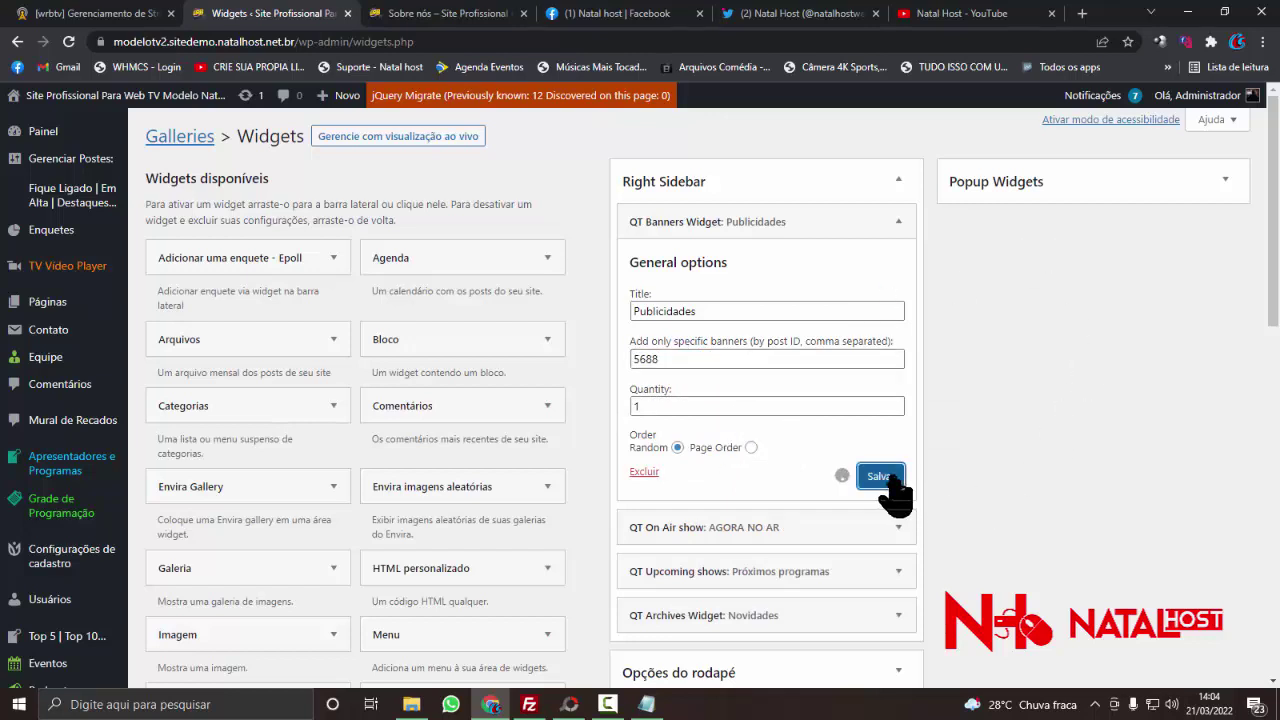
- Reload the Sobre nós page to check banner 5688, then return to Widgets
{"action": "left_click_drag", "start_coordinate": [663, 363], "coordinate": [611, 360]}
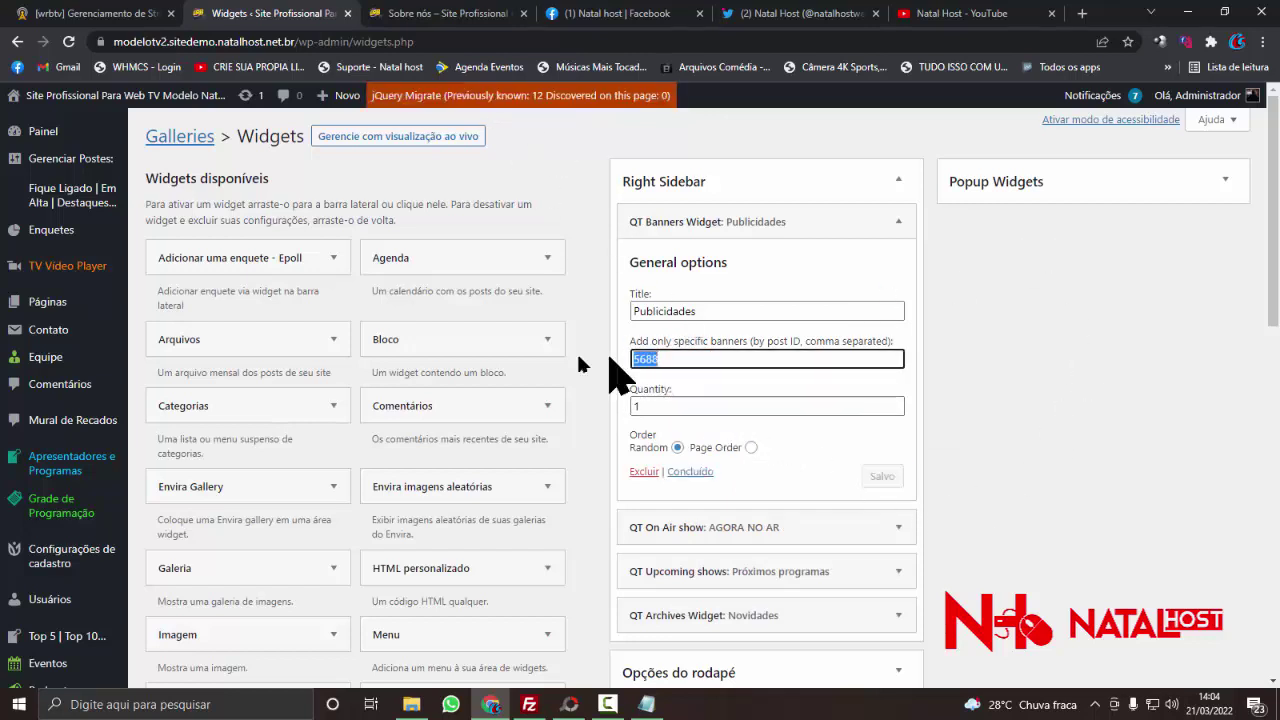
{"action": "left_click", "coordinate": [420, 14]}
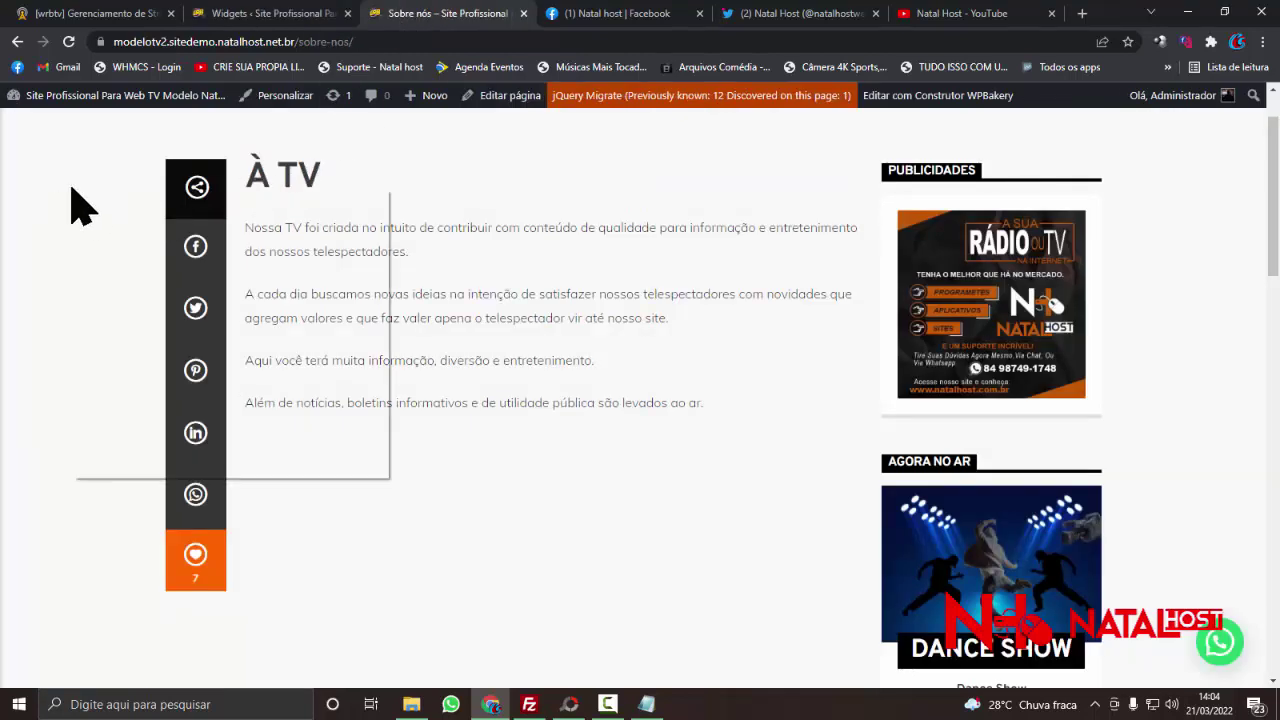
{"action": "left_click", "coordinate": [102, 243]}
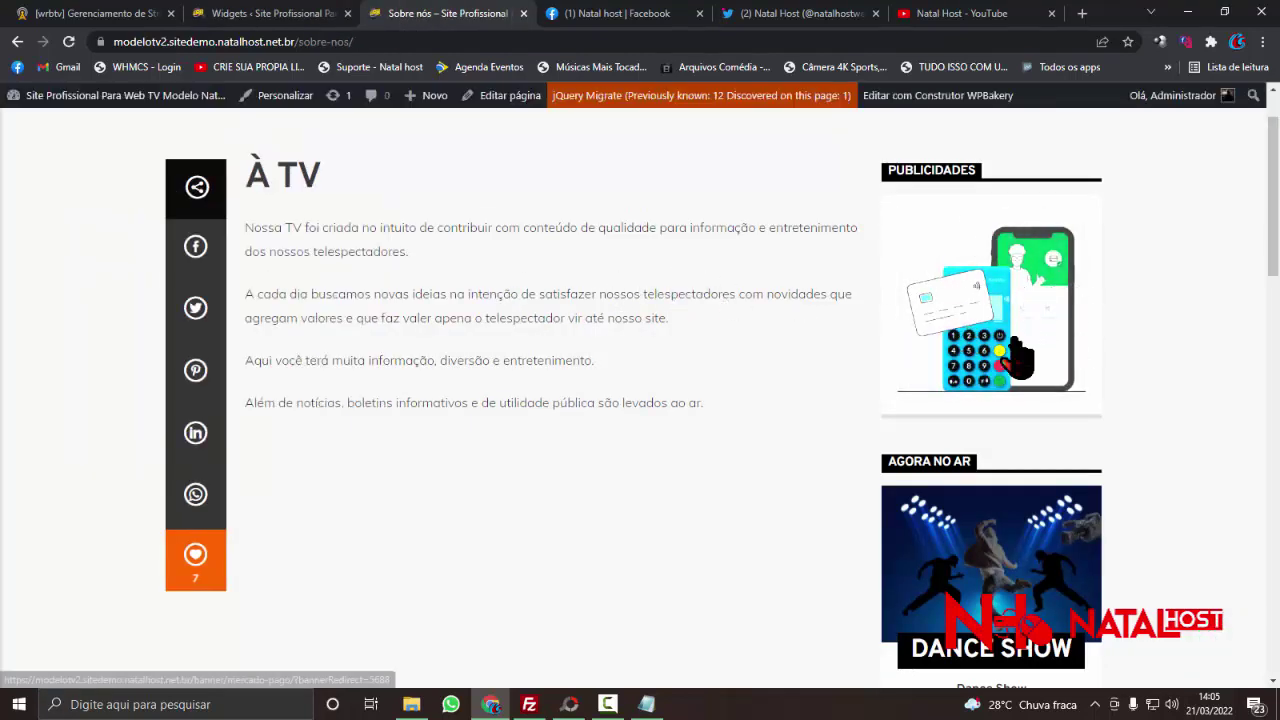
{"action": "left_click", "coordinate": [285, 14]}
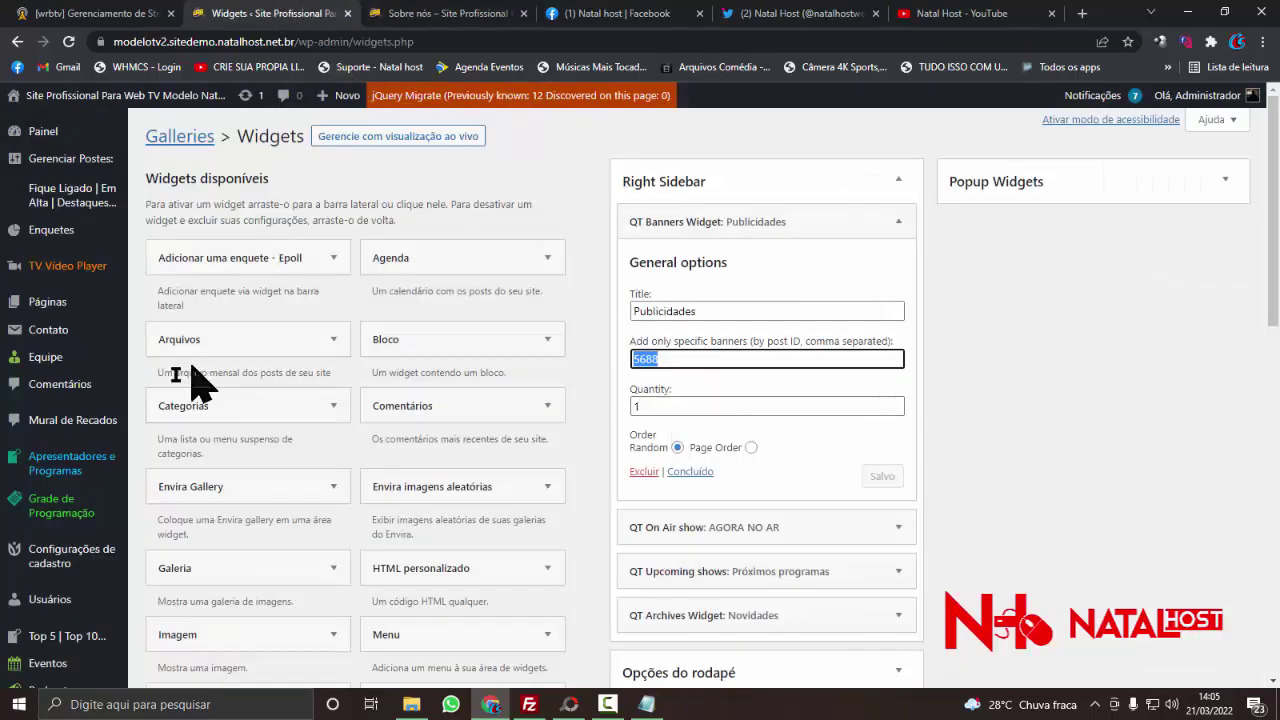
- Open Banners Laterais > Todos os Banners from the admin sidebar
{"action": "scroll", "coordinate": [92, 395], "scroll_direction": "down", "scroll_amount": 1}
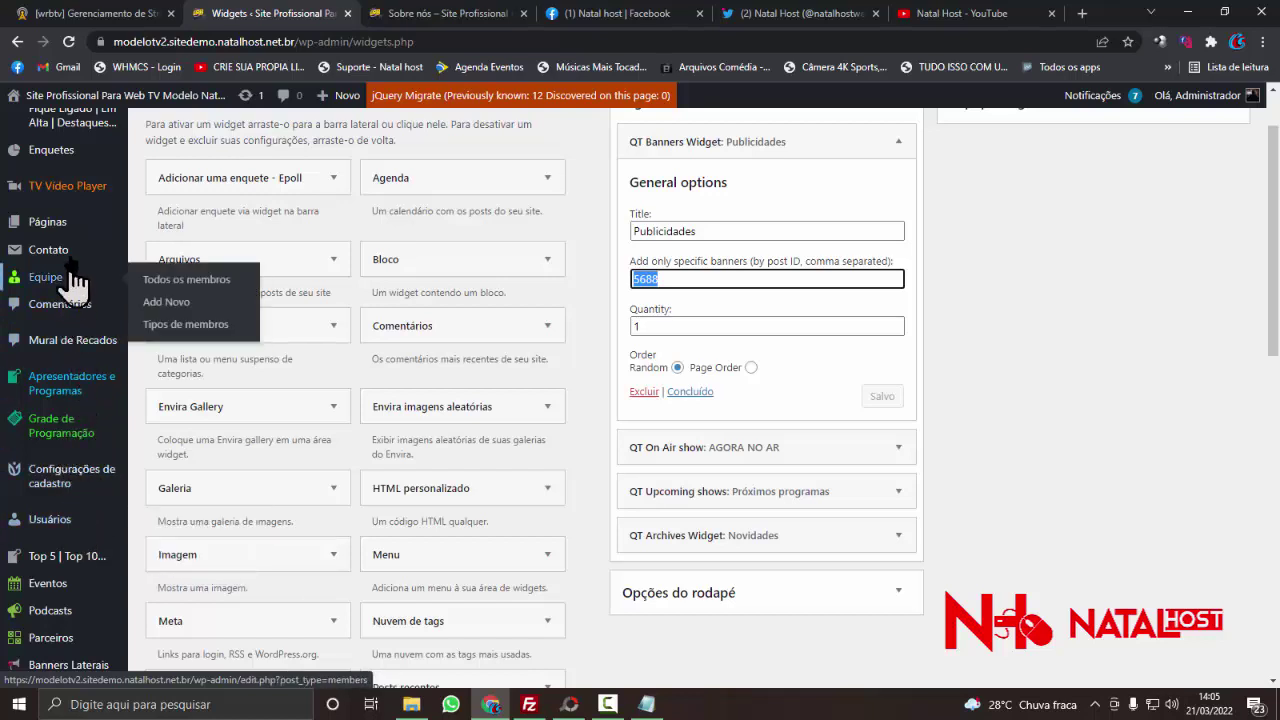
{"action": "scroll", "coordinate": [85, 420], "scroll_direction": "down", "scroll_amount": 1}
{"action": "scroll", "coordinate": [30, 510], "scroll_direction": "down", "scroll_amount": 2}
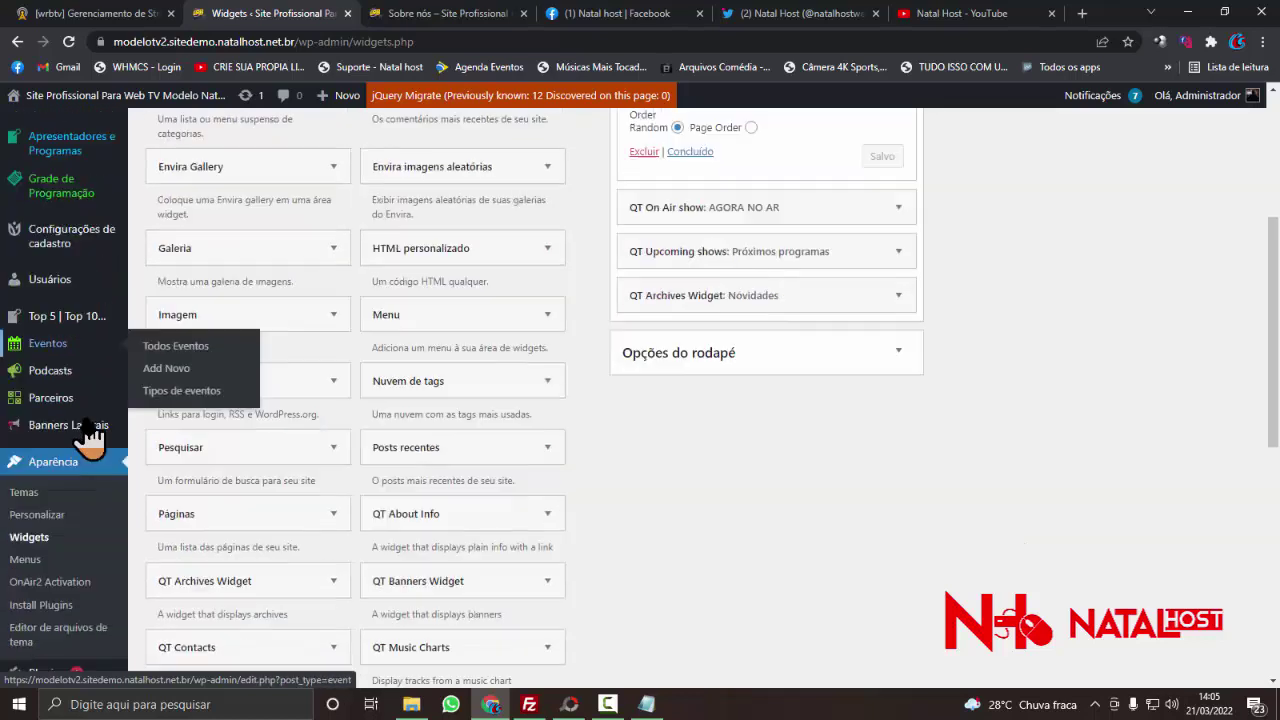
{"action": "scroll", "coordinate": [29, 514], "scroll_direction": "up", "scroll_amount": 2}
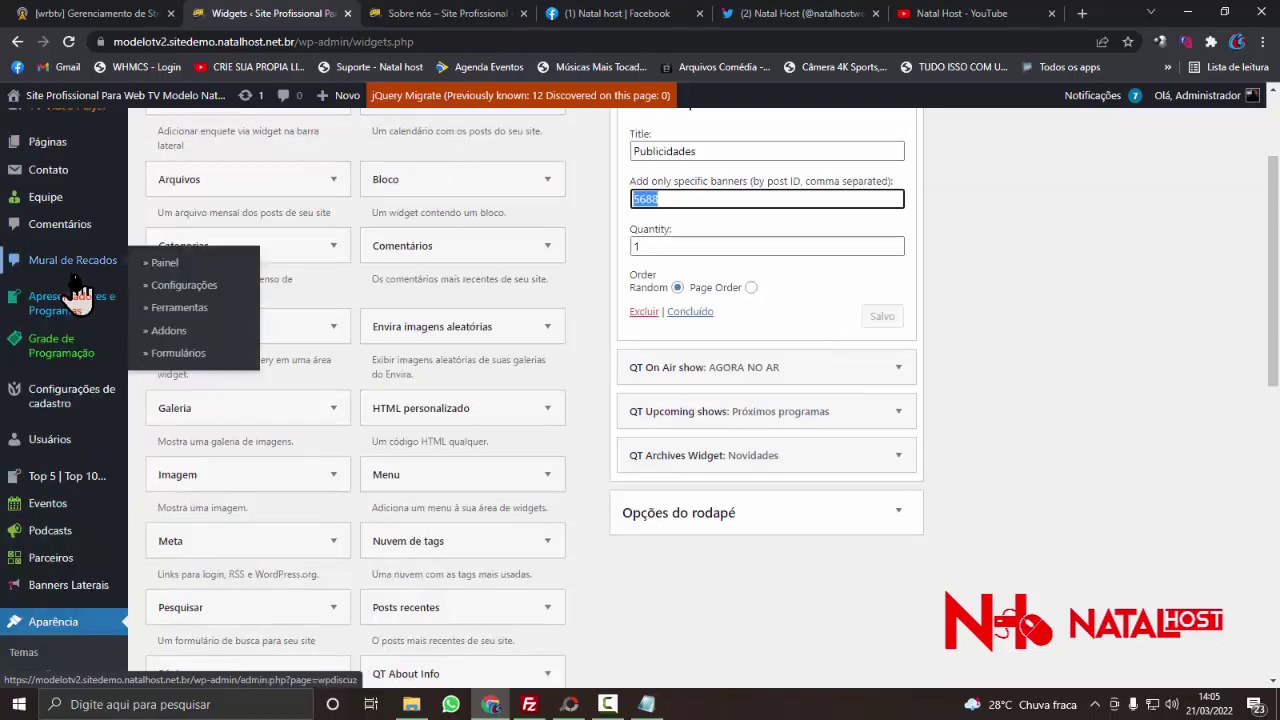
{"action": "scroll", "coordinate": [100, 388], "scroll_direction": "down", "scroll_amount": 1}
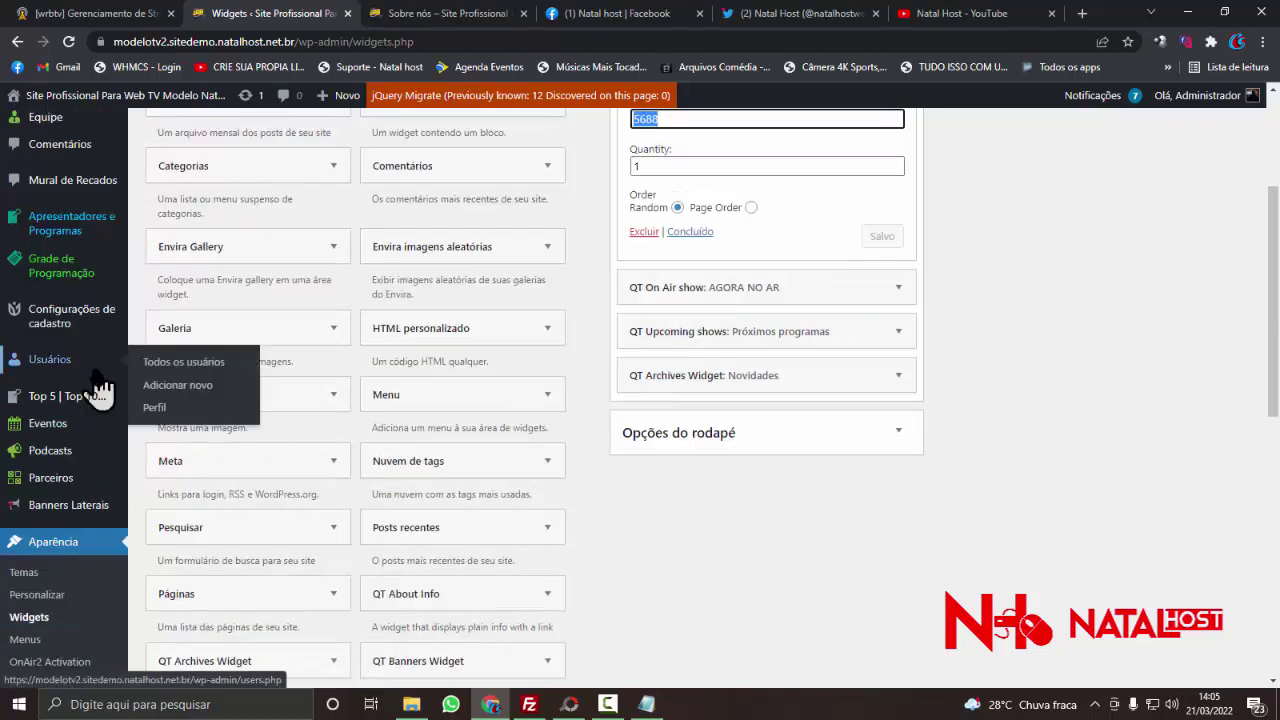
{"action": "scroll", "coordinate": [99, 390], "scroll_direction": "down", "scroll_amount": 2}
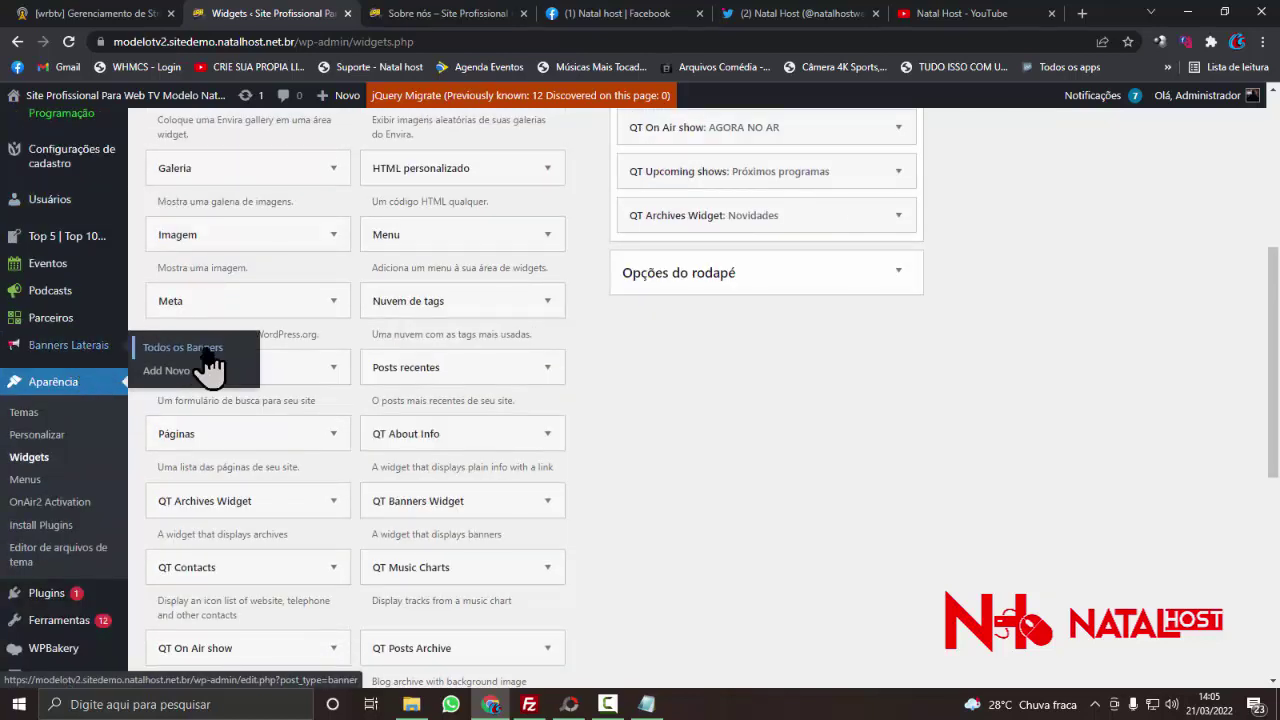
{"action": "left_click", "coordinate": [200, 349]}
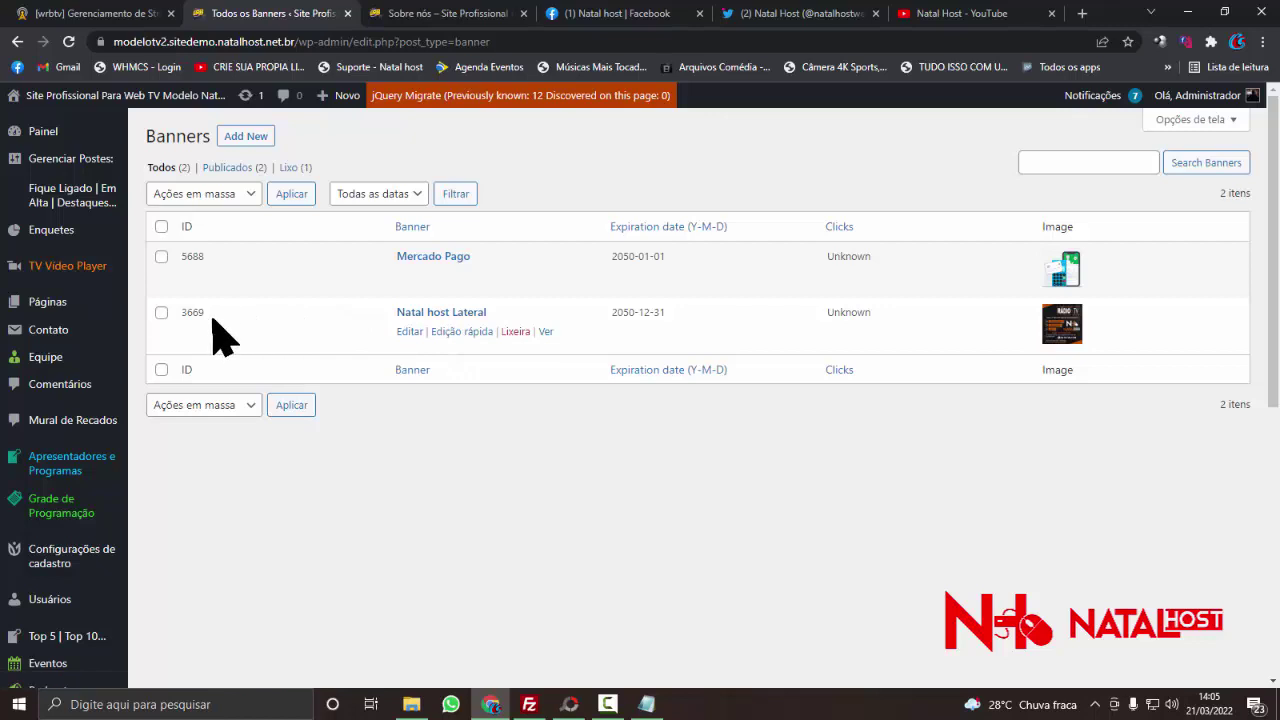
- Select the Natal host Lateral banner's ID 3669 and head to Aparência > Widgets
{"action": "left_click_drag", "start_coordinate": [179, 313], "coordinate": [209, 327]}
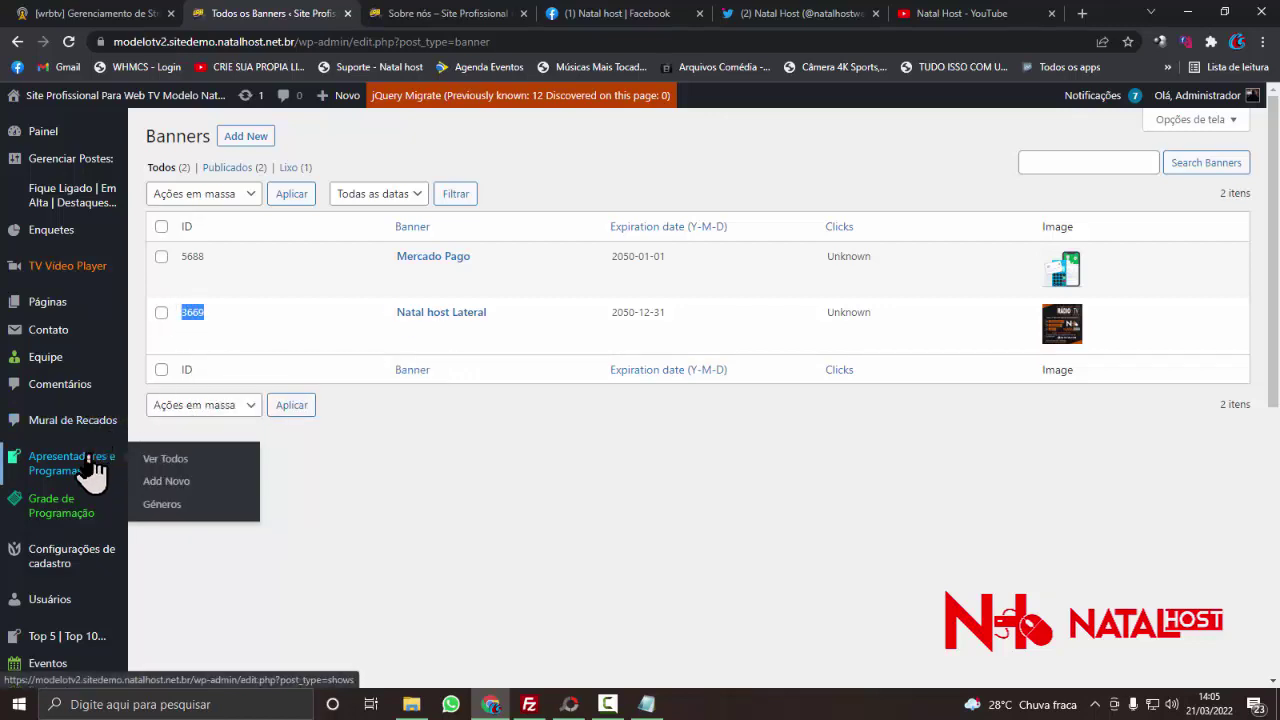
{"action": "scroll", "coordinate": [88, 478], "scroll_direction": "down", "scroll_amount": 2}
{"action": "scroll", "coordinate": [109, 503], "scroll_direction": "down", "scroll_amount": 2}
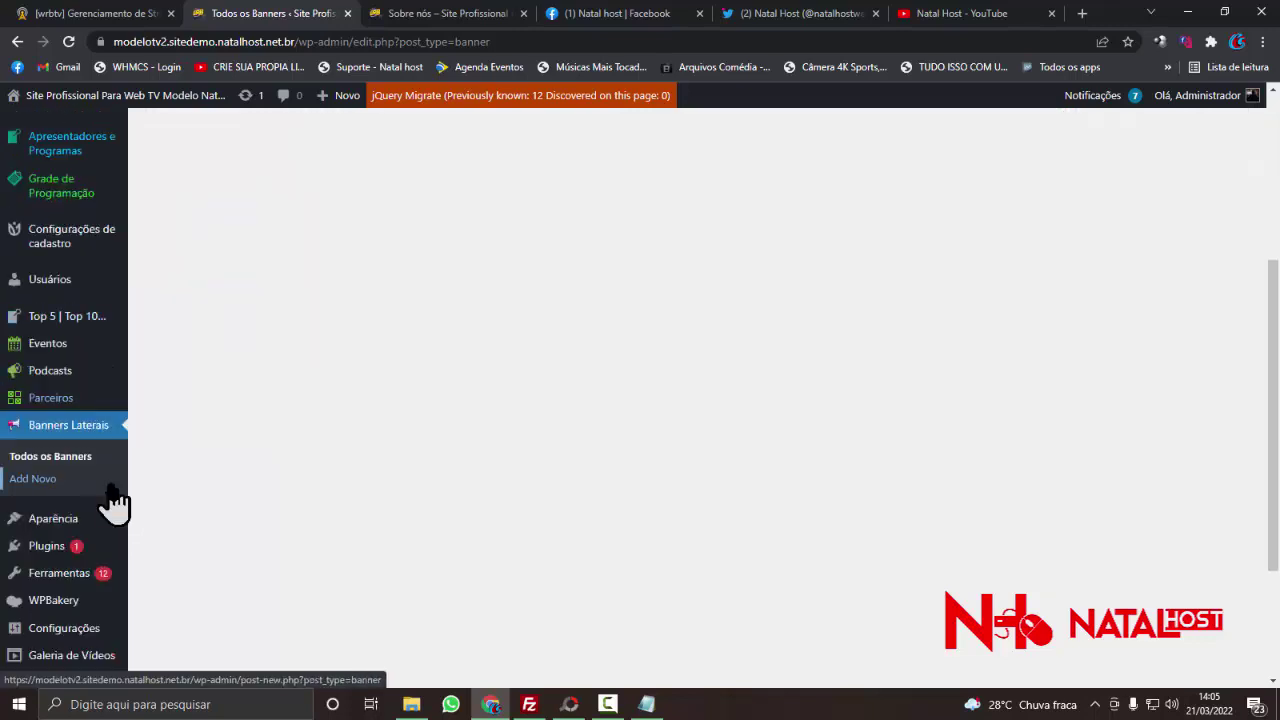
{"action": "mouse_move", "coordinate": [88, 520]}
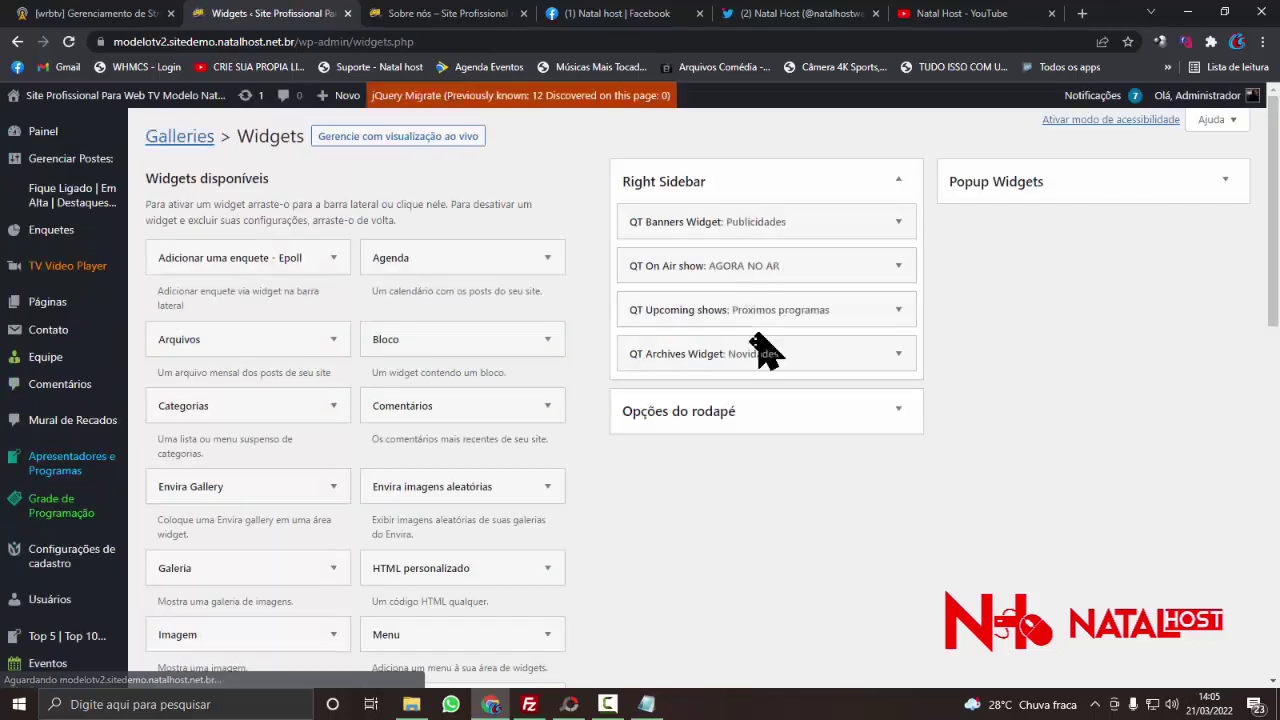
- In the Publicidades QT Banners widget, paste banner ID 3669 after '5688,' in the IDs field
{"action": "left_click", "coordinate": [899, 266]}
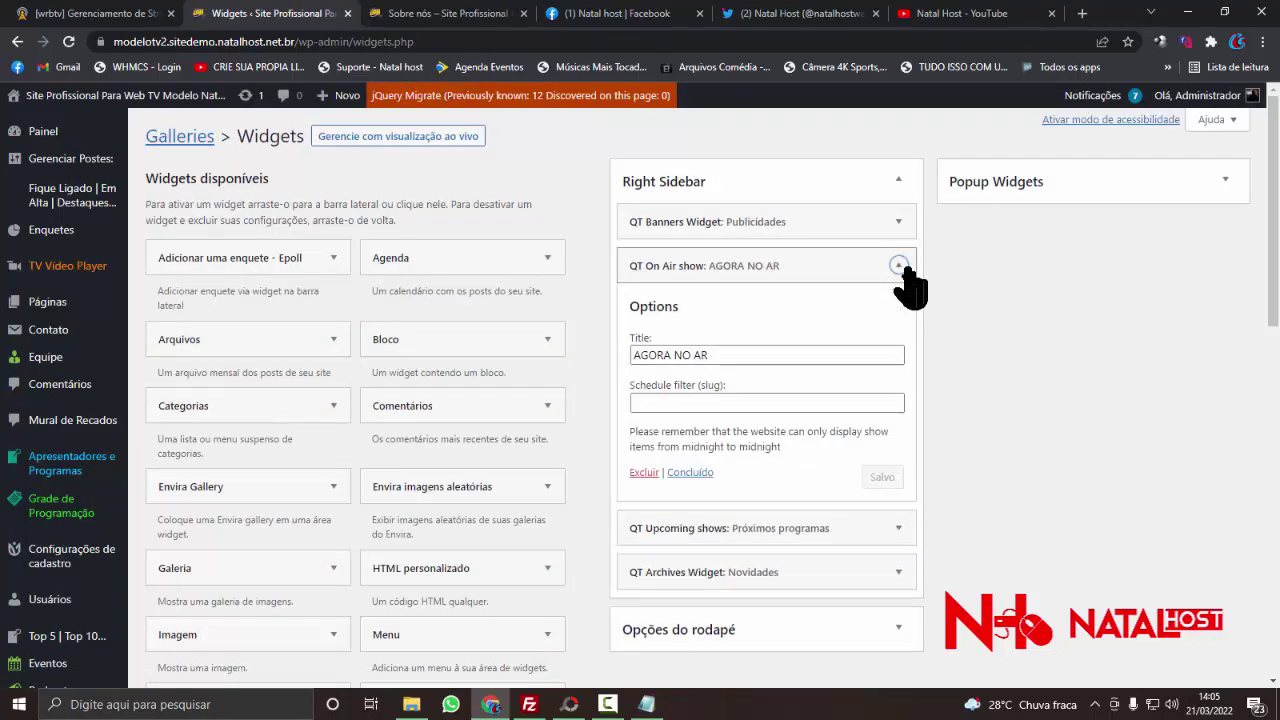
{"action": "left_click", "coordinate": [899, 266]}
{"action": "left_click", "coordinate": [897, 223]}
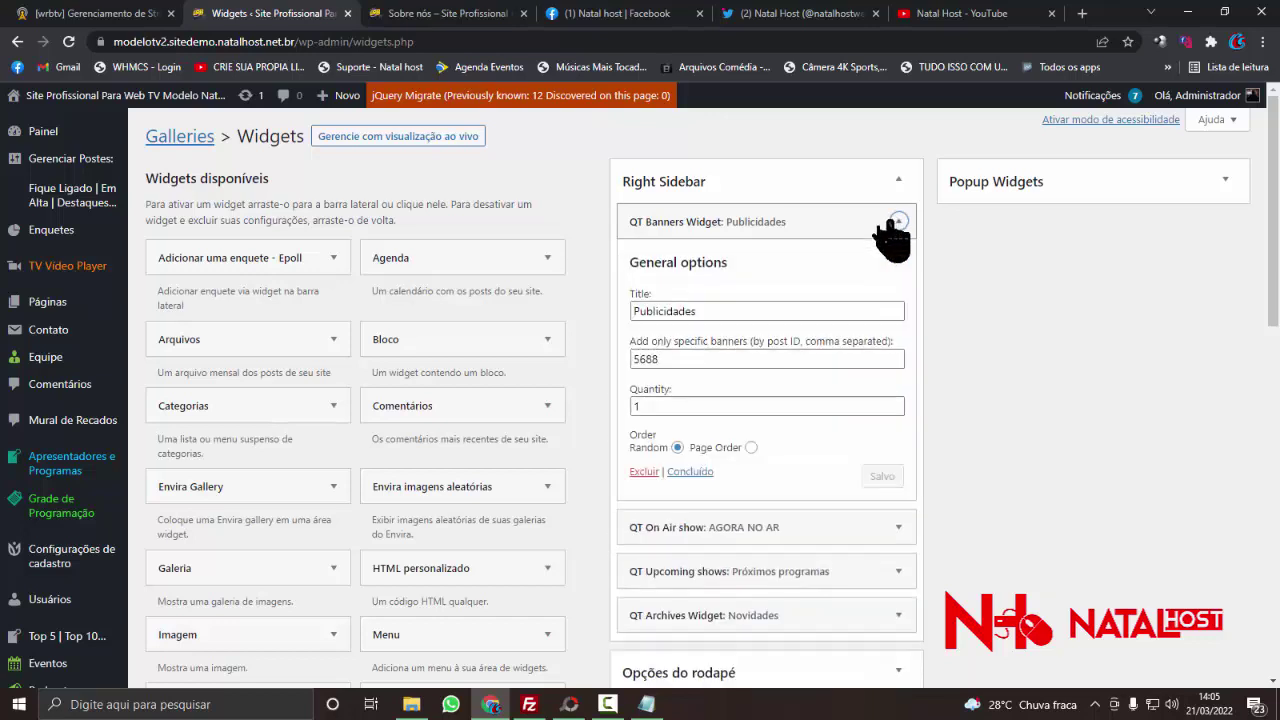
{"action": "double_click", "coordinate": [695, 366]}
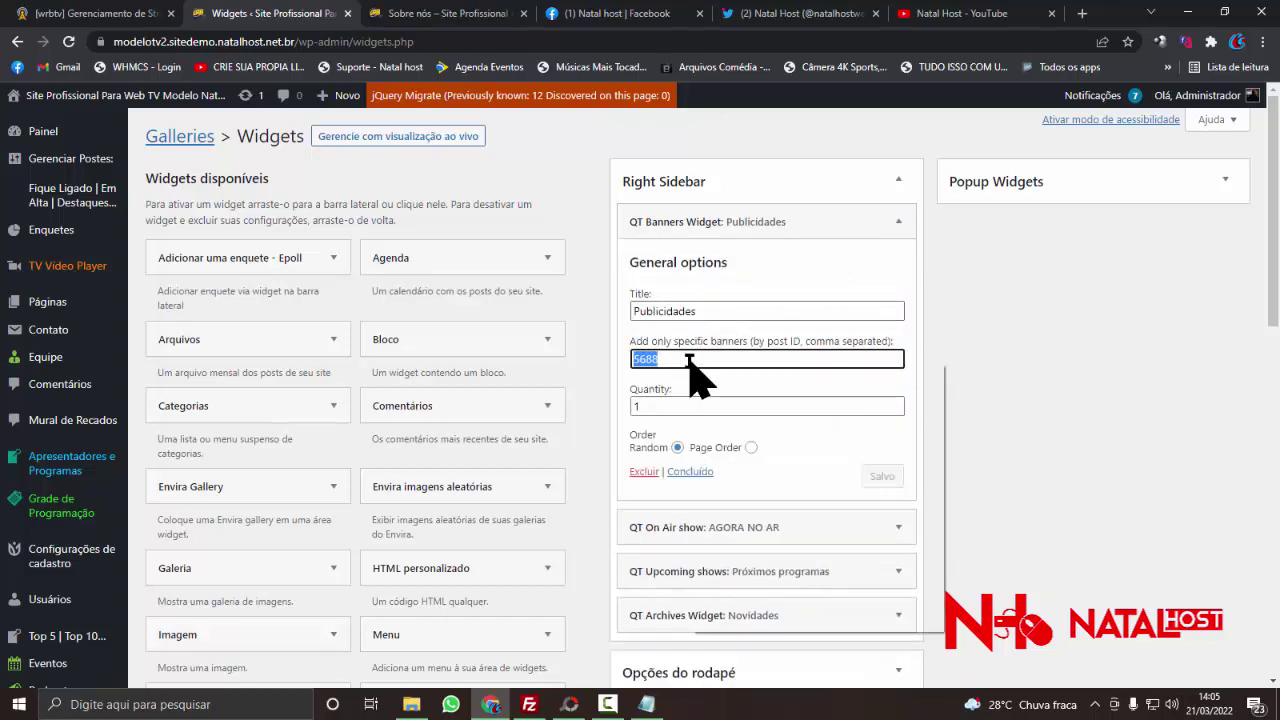
{"action": "right_click", "coordinate": [690, 362]}
{"action": "left_click", "coordinate": [728, 440]}
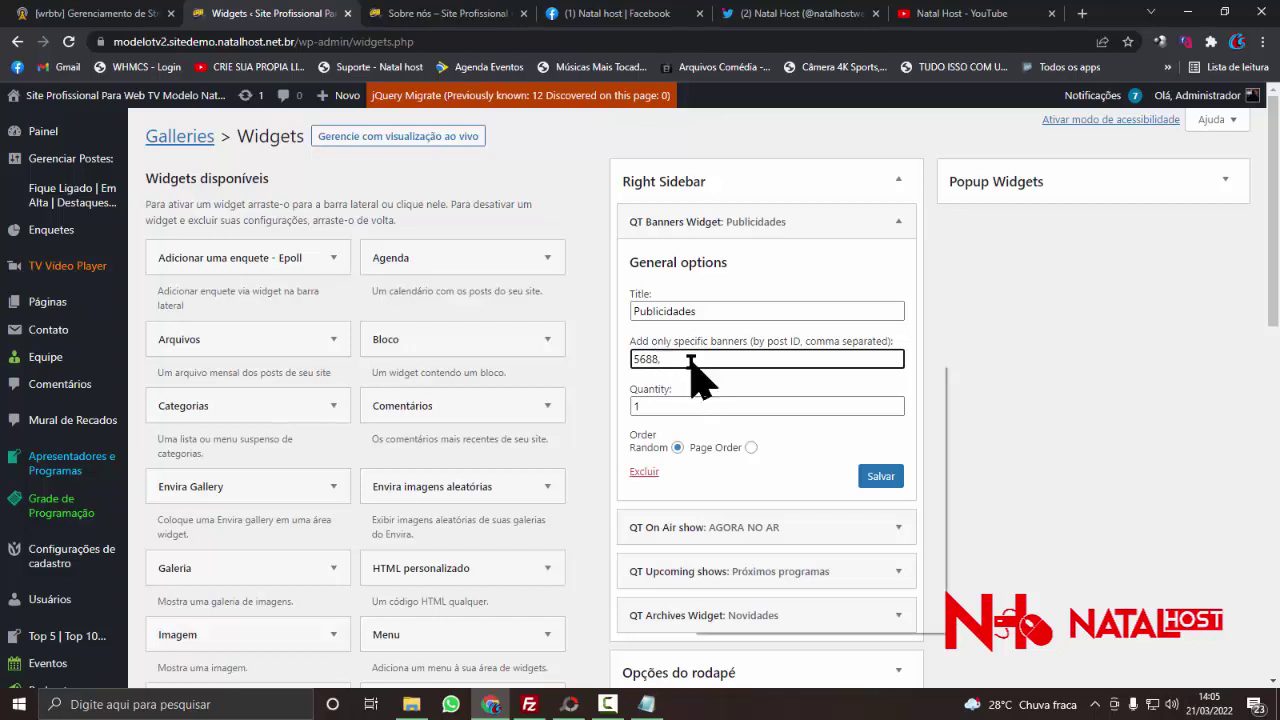
{"action": "right_click", "coordinate": [693, 362]}
{"action": "left_click", "coordinate": [735, 487]}
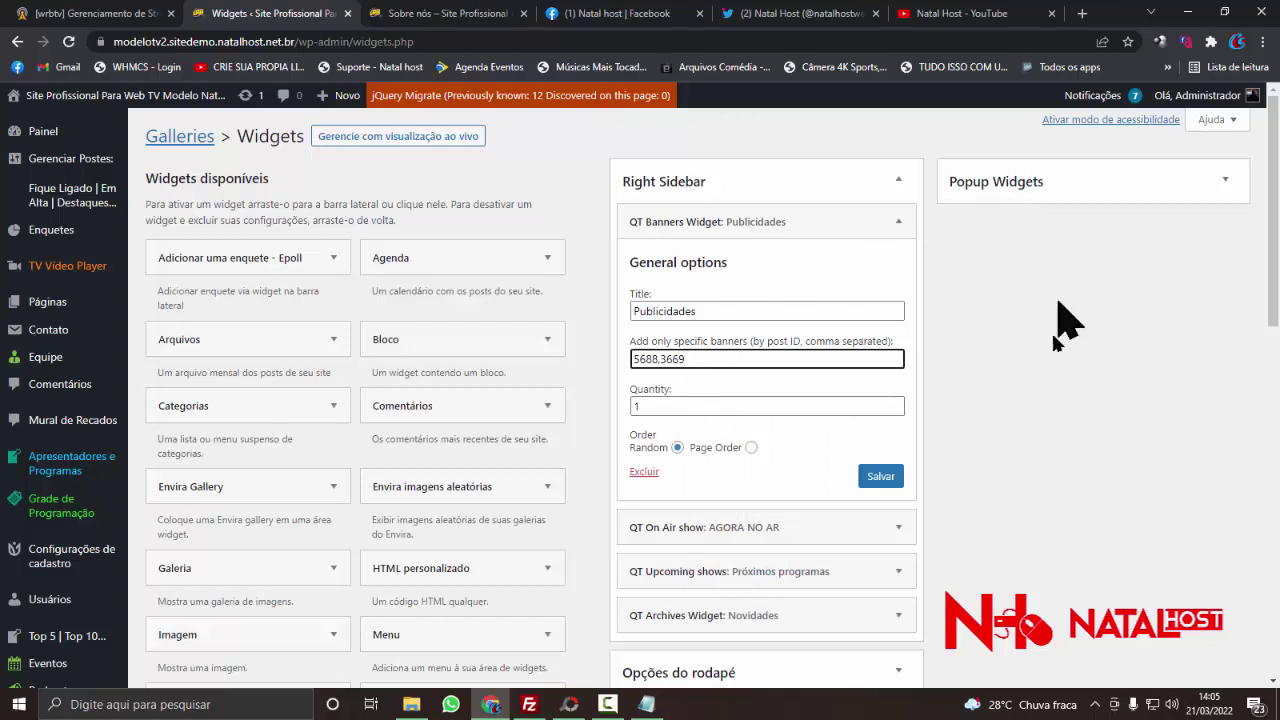
- Save the widget, translate the admin page into Portuguese, and return to the Sobre nós page
{"action": "left_click", "coordinate": [881, 477]}
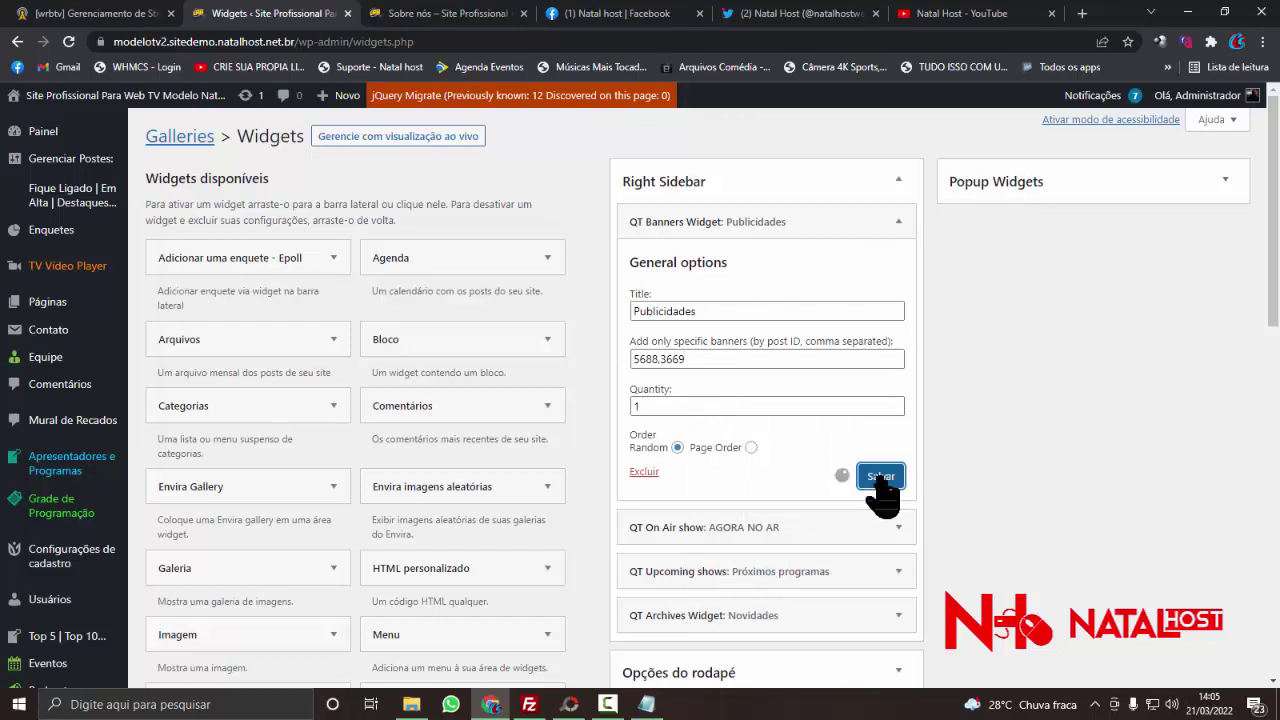
{"action": "right_click", "coordinate": [607, 299]}
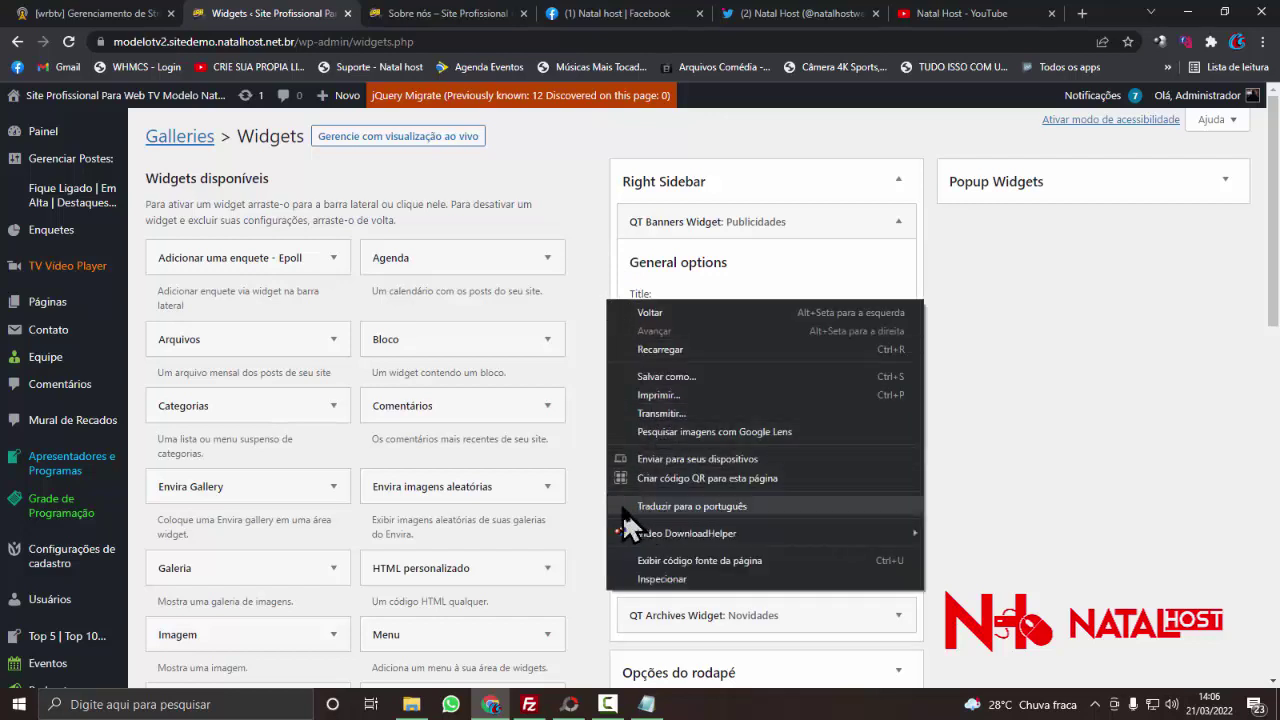
{"action": "left_click", "coordinate": [727, 511]}
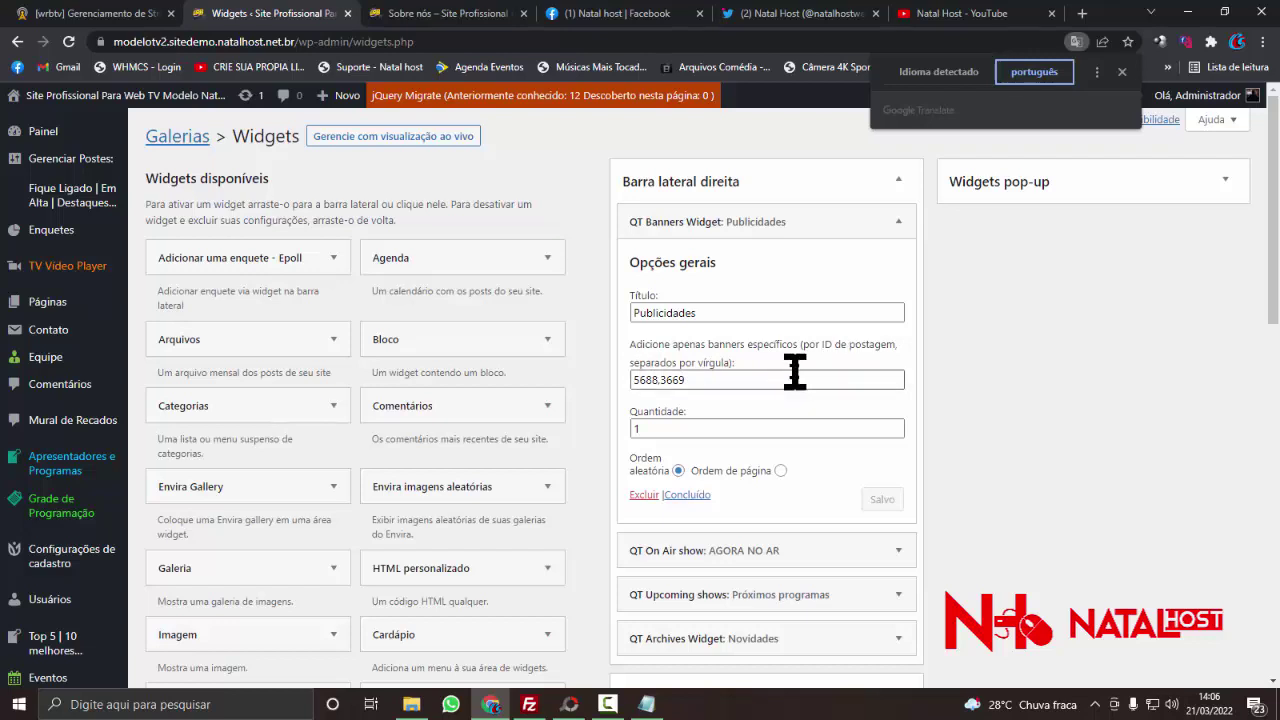
{"action": "scroll", "coordinate": [794, 371], "scroll_direction": "down", "scroll_amount": 1}
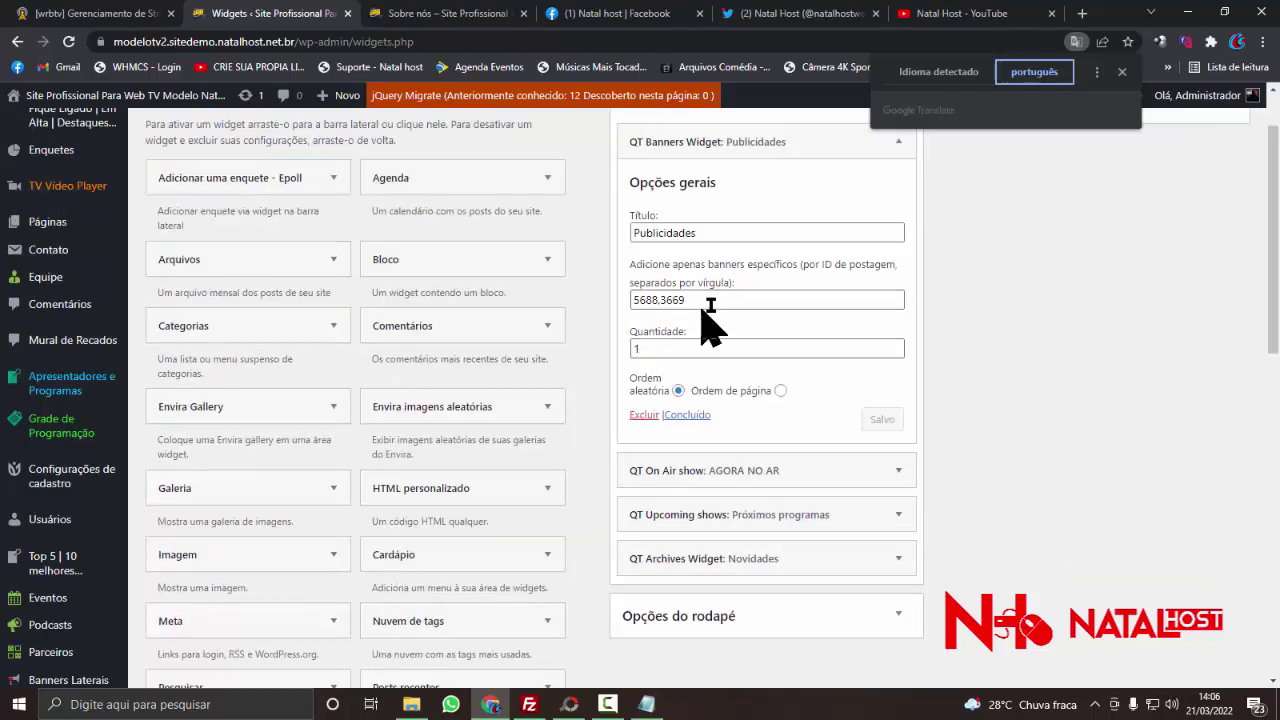
{"action": "left_click_drag", "start_coordinate": [700, 300], "coordinate": [617, 303]}
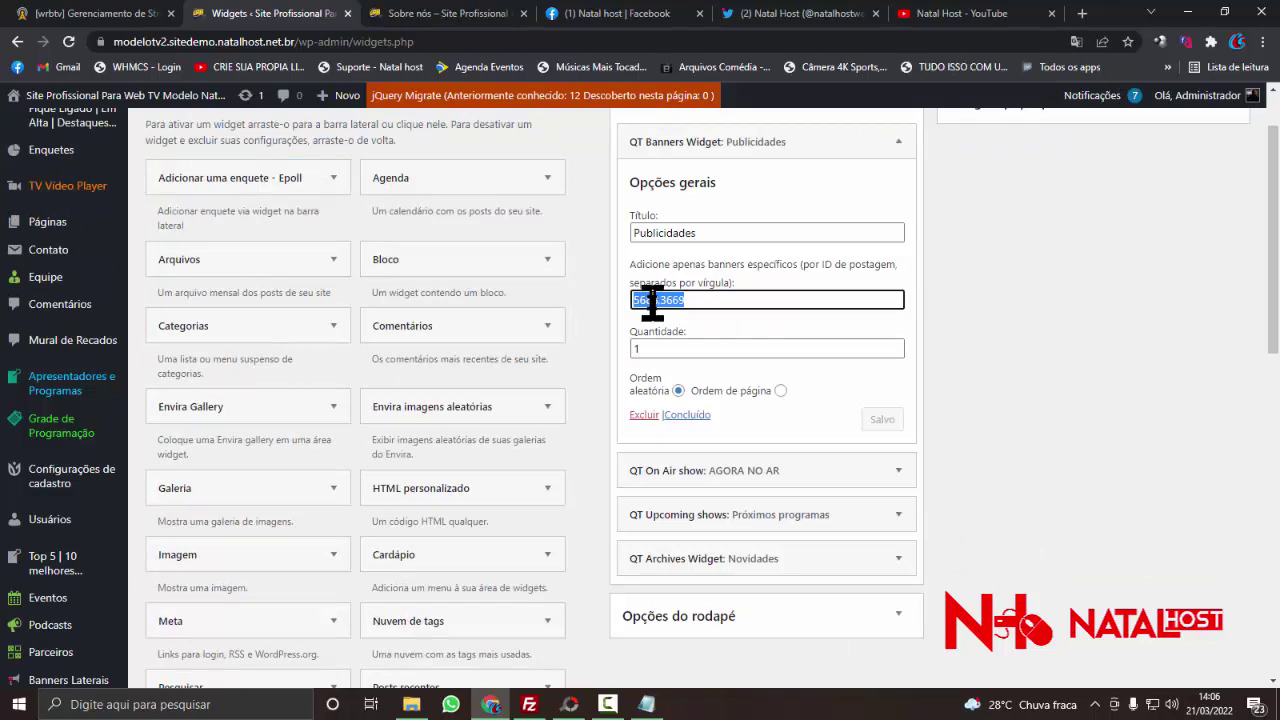
{"action": "left_click", "coordinate": [410, 14]}
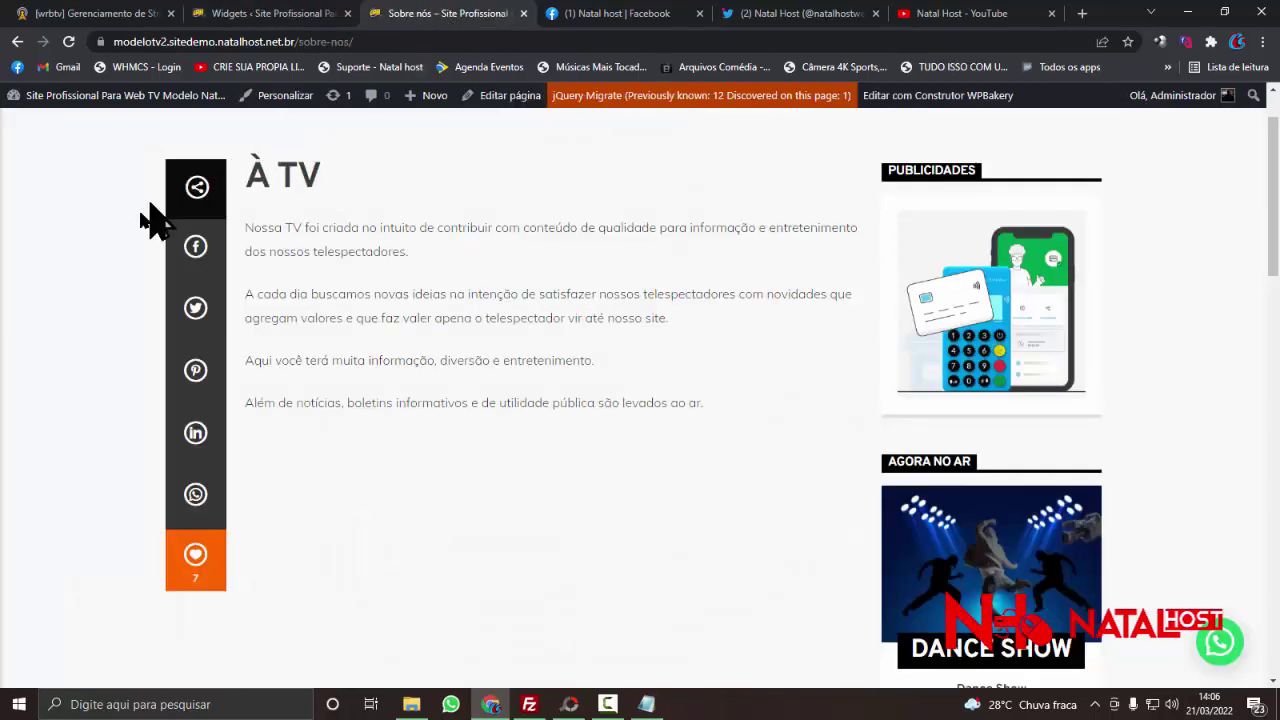
- Reload the Sobre nós page three times to see both banners rotate, then open the home page
{"action": "right_click", "coordinate": [113, 268]}
{"action": "left_click", "coordinate": [140, 280]}
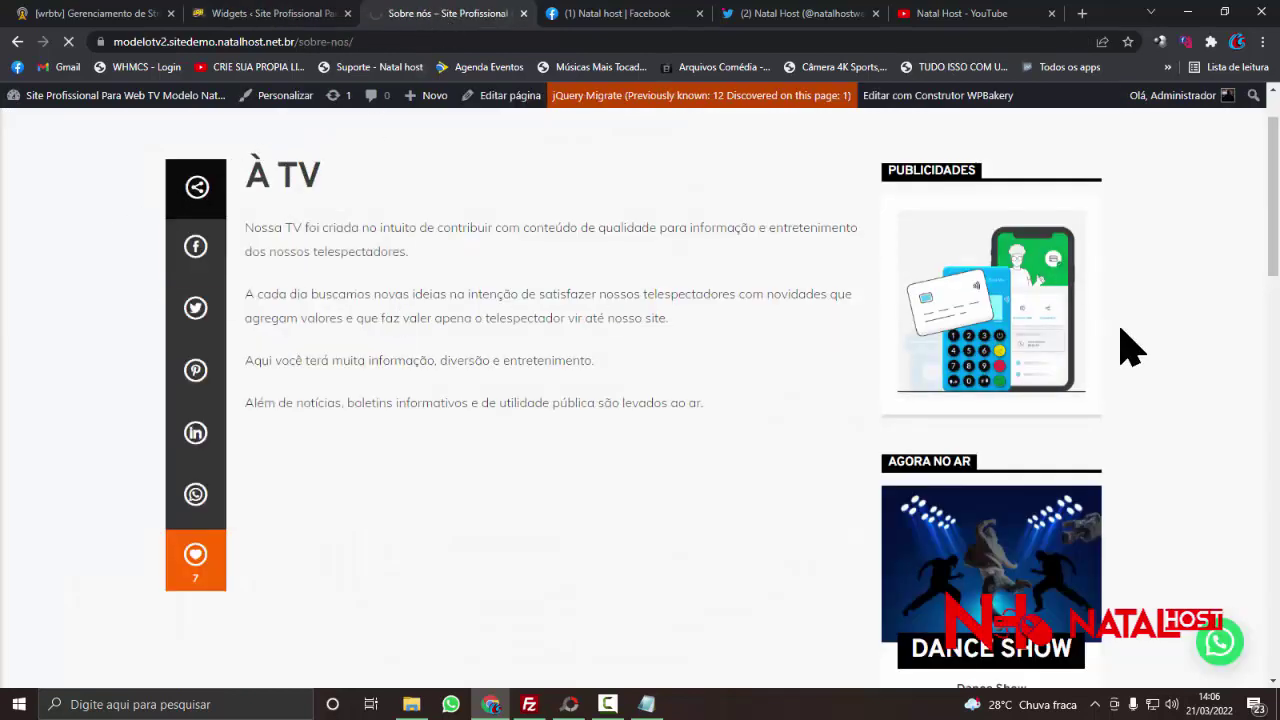
{"action": "right_click", "coordinate": [1143, 266]}
{"action": "left_click", "coordinate": [1107, 314]}
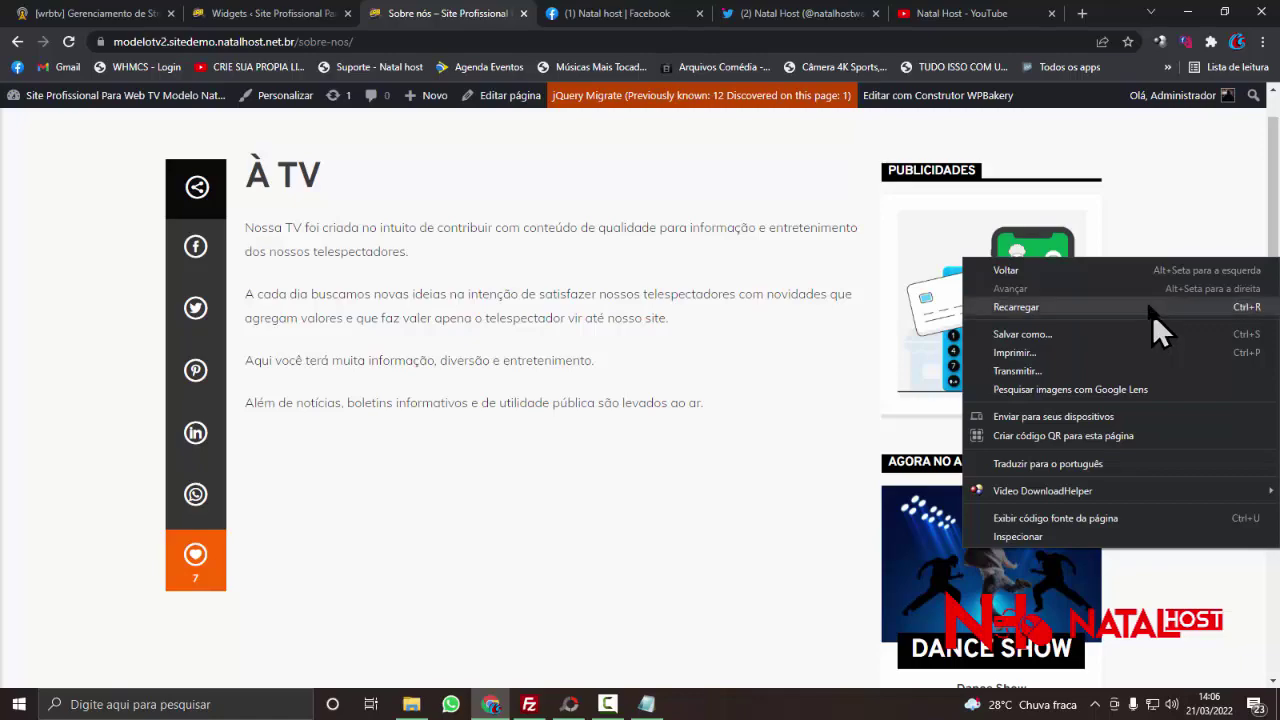
{"action": "left_click", "coordinate": [1152, 313]}
{"action": "scroll", "coordinate": [1155, 320], "scroll_direction": "down", "scroll_amount": 15}
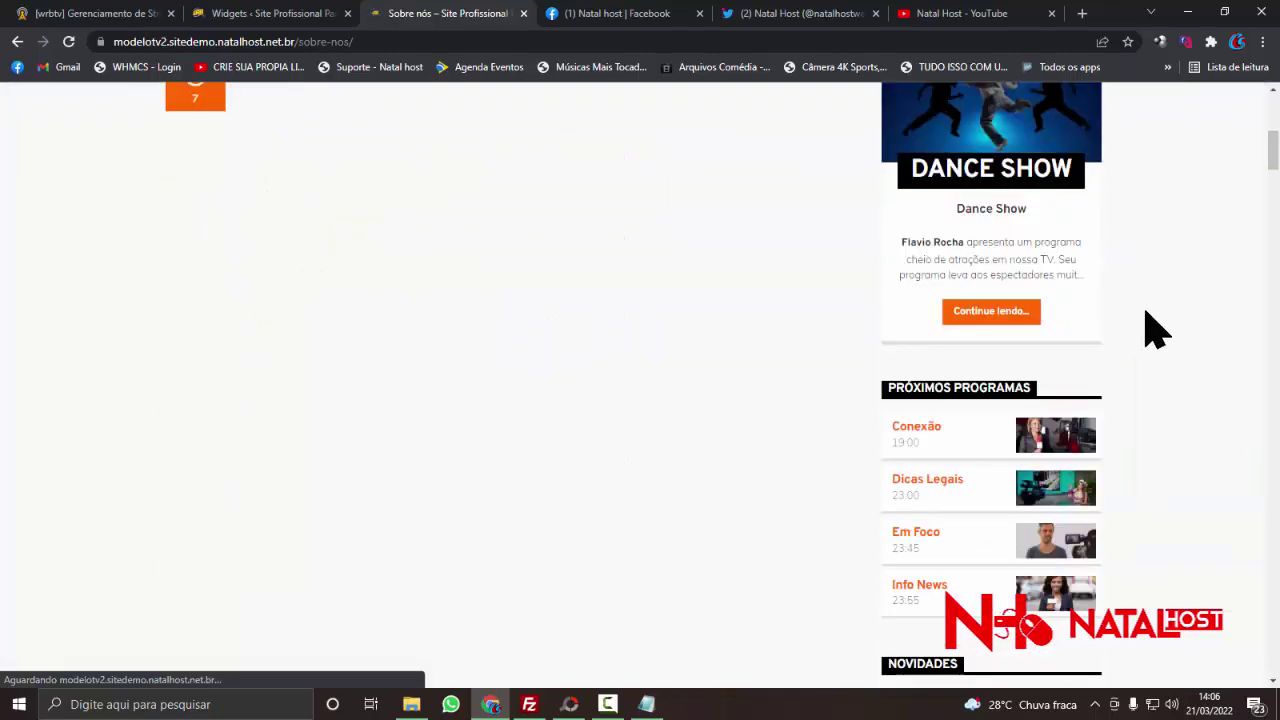
{"action": "scroll", "coordinate": [1155, 330], "scroll_direction": "up", "scroll_amount": 10}
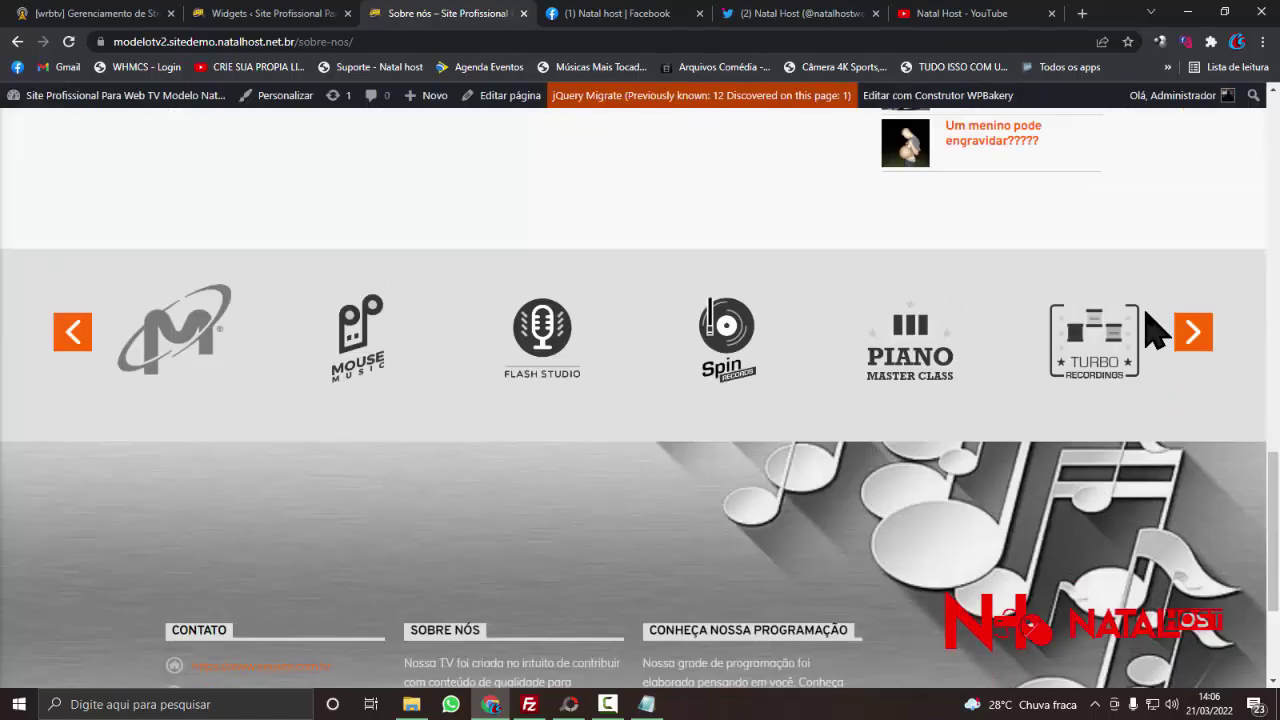
{"action": "scroll", "coordinate": [40, 140], "scroll_direction": "up", "scroll_amount": 6}
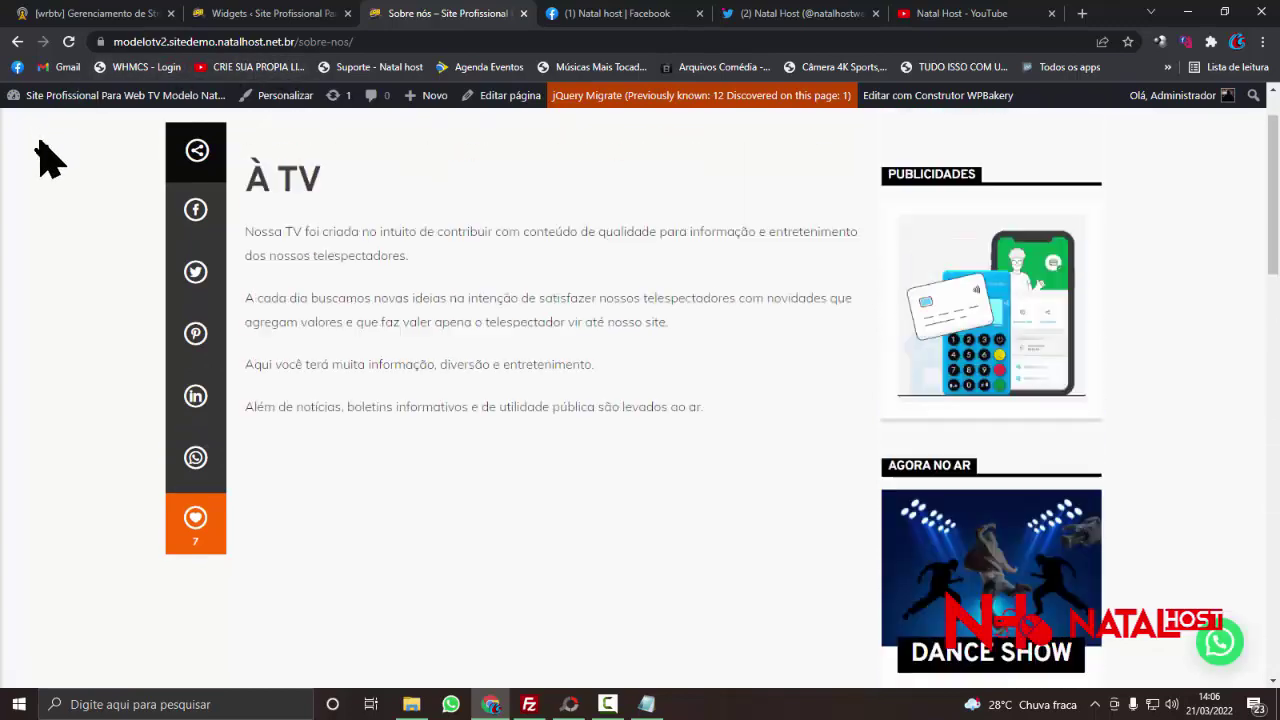
{"action": "left_click", "coordinate": [43, 155]}
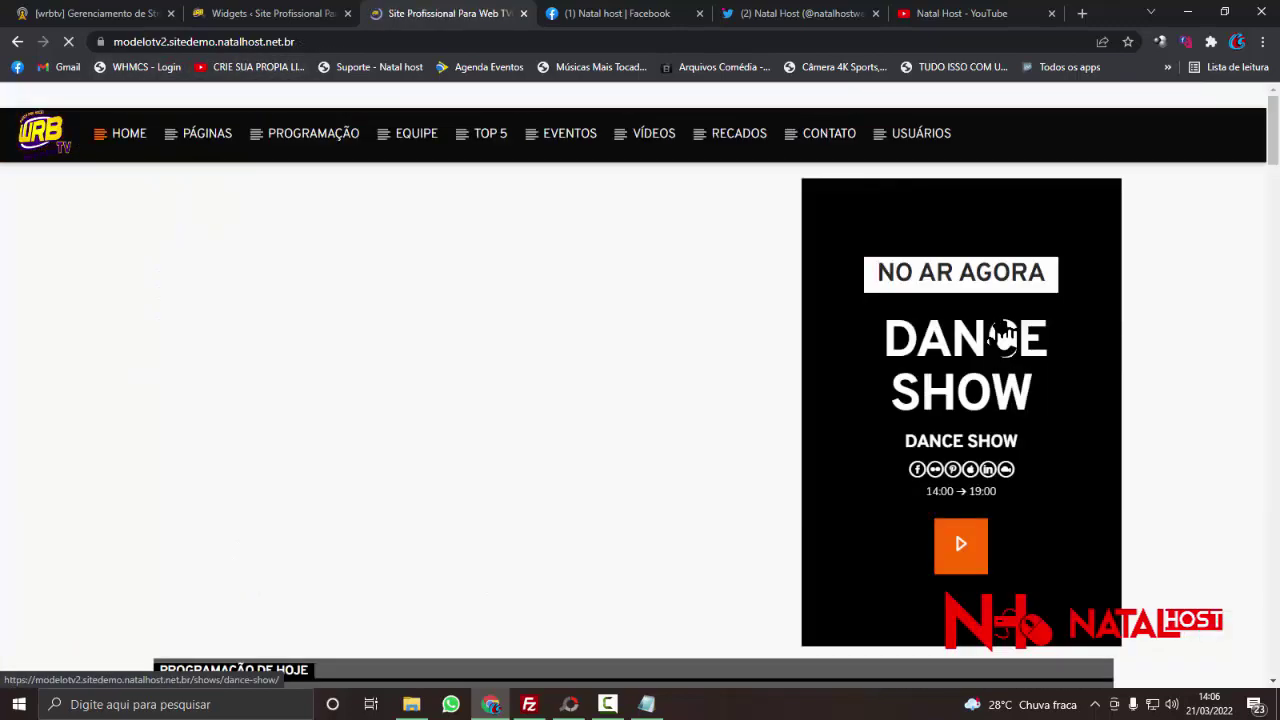
- Collapse the 'Barra lateral direita' widget area on the Widgets admin page
{"action": "scroll", "coordinate": [981, 290], "scroll_direction": "down", "scroll_amount": 5}
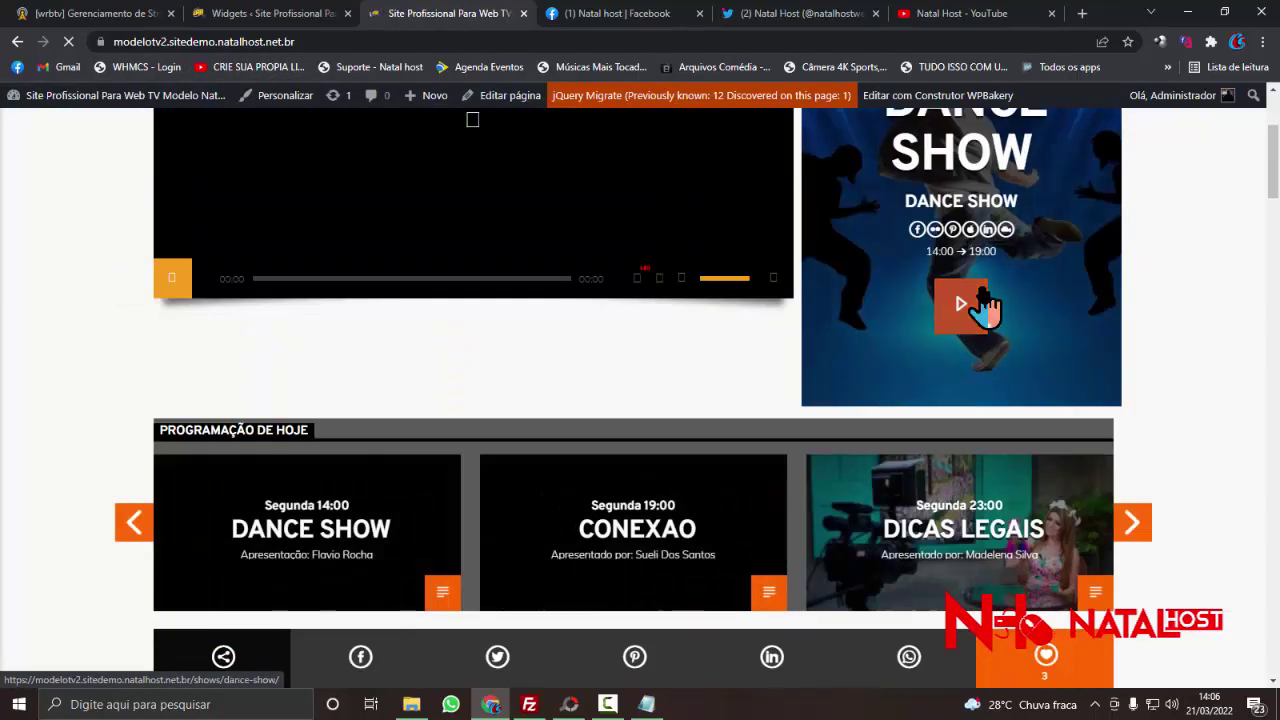
{"action": "scroll", "coordinate": [981, 295], "scroll_direction": "down", "scroll_amount": 10}
{"action": "scroll", "coordinate": [981, 300], "scroll_direction": "down", "scroll_amount": 12}
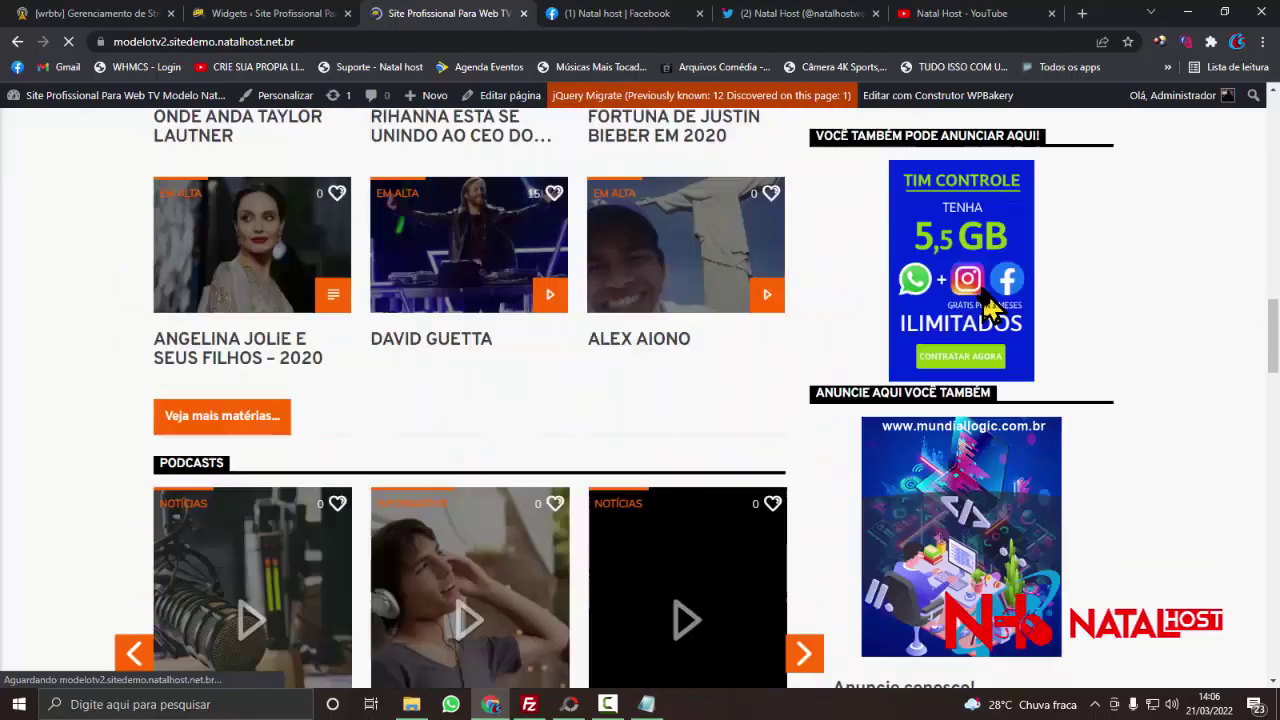
{"action": "scroll", "coordinate": [985, 310], "scroll_direction": "up", "scroll_amount": 5}
{"action": "scroll", "coordinate": [985, 310], "scroll_direction": "up", "scroll_amount": 4}
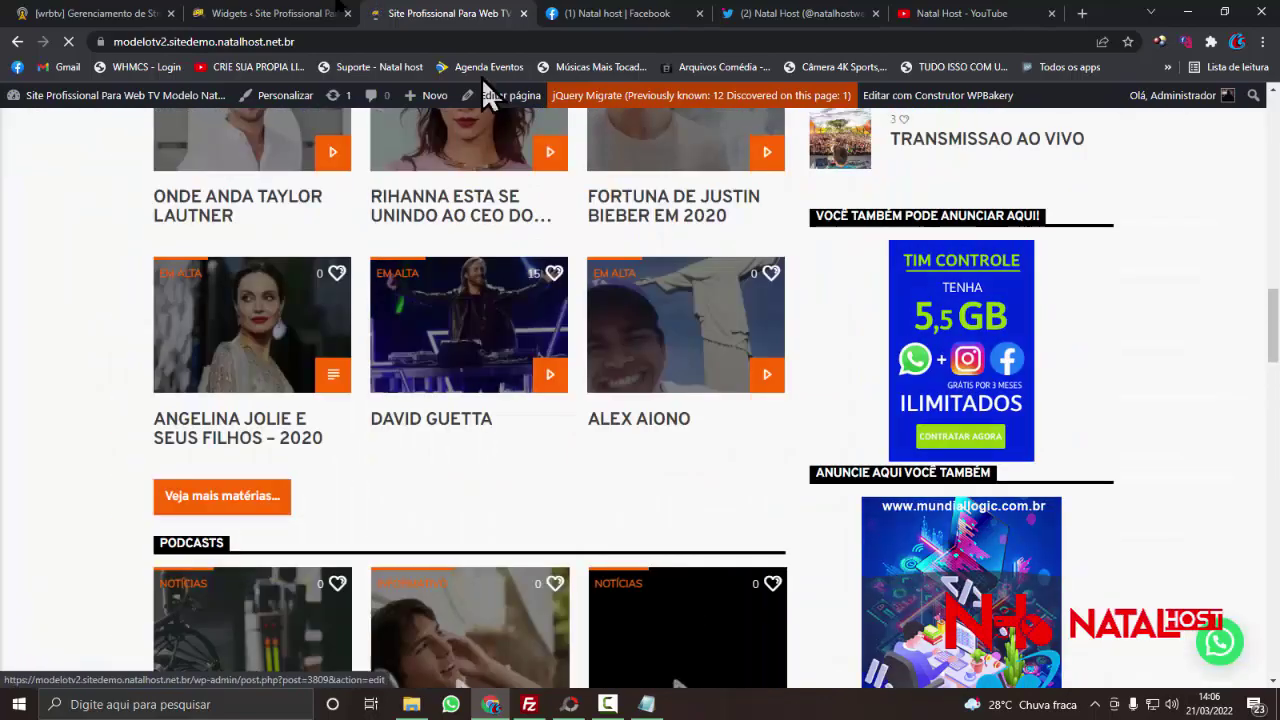
{"action": "left_click", "coordinate": [264, 14]}
{"action": "scroll", "coordinate": [664, 255], "scroll_direction": "up", "scroll_amount": 1}
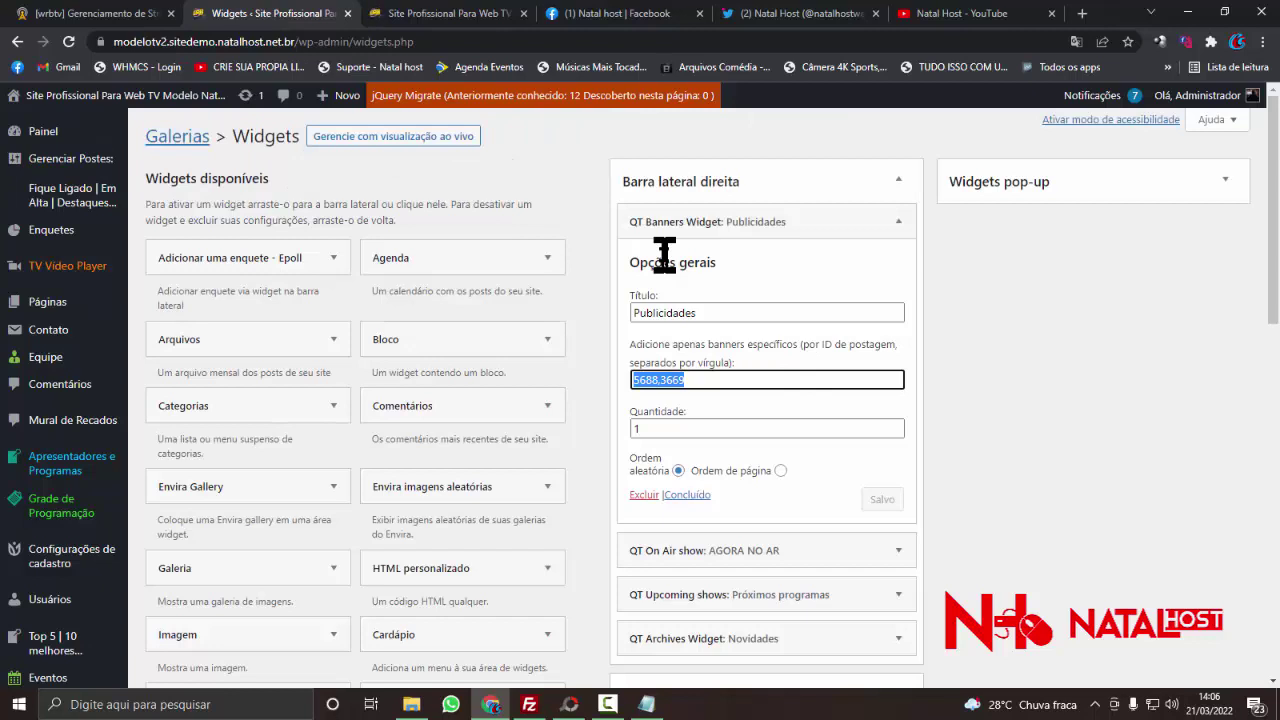
{"action": "left_click", "coordinate": [794, 192]}
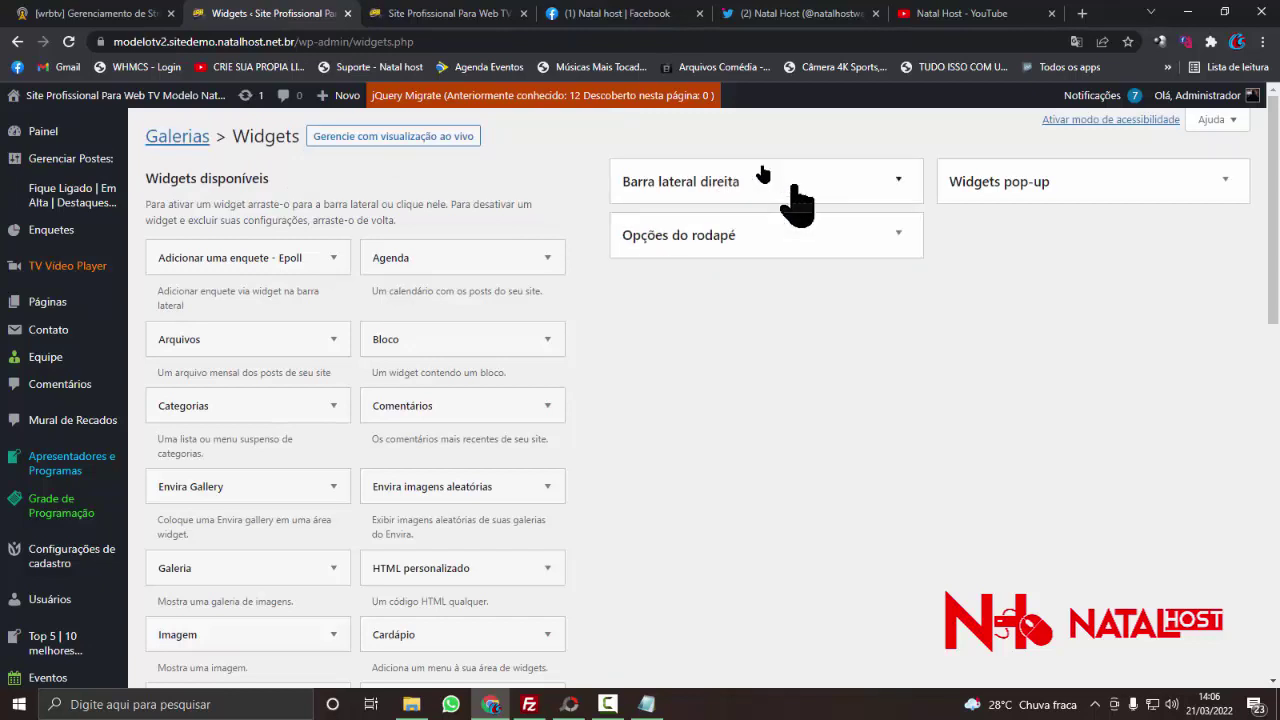
- Scroll through the live home page, briefly checking the Widgets admin tab in between
{"action": "left_click", "coordinate": [413, 22]}
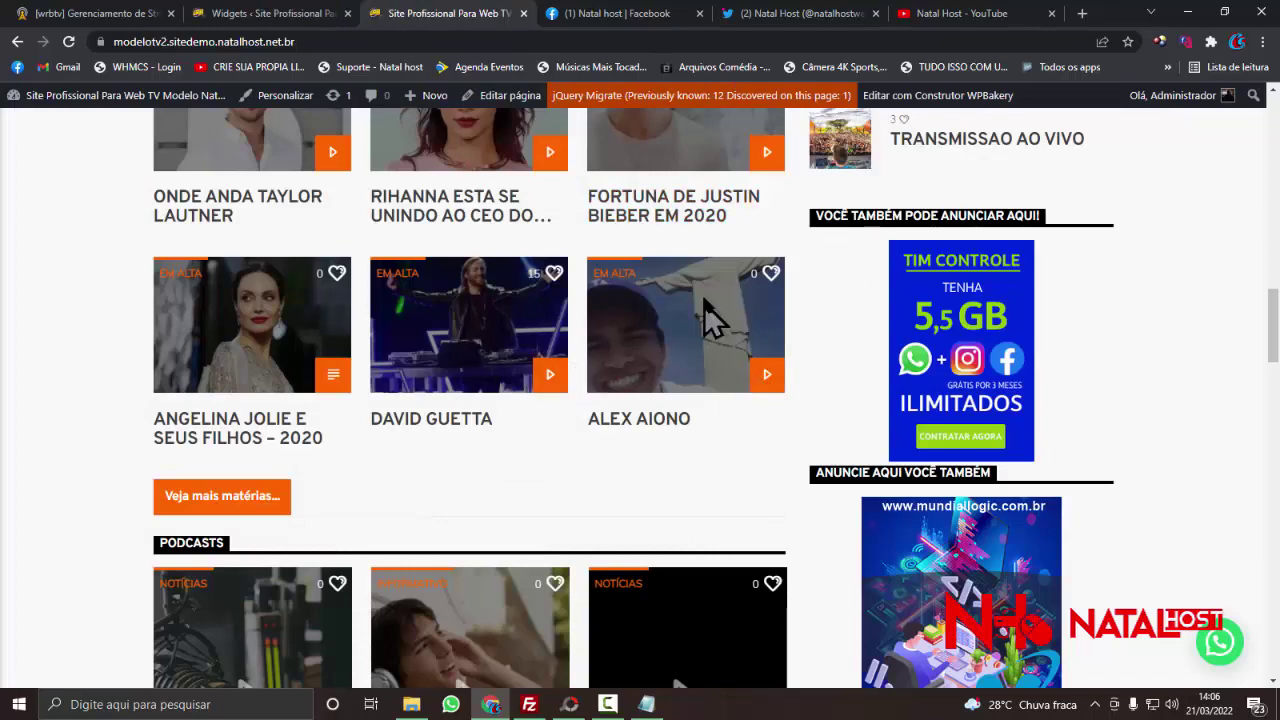
{"action": "scroll", "coordinate": [717, 316], "scroll_direction": "up", "scroll_amount": 3}
{"action": "scroll", "coordinate": [825, 385], "scroll_direction": "up", "scroll_amount": 10}
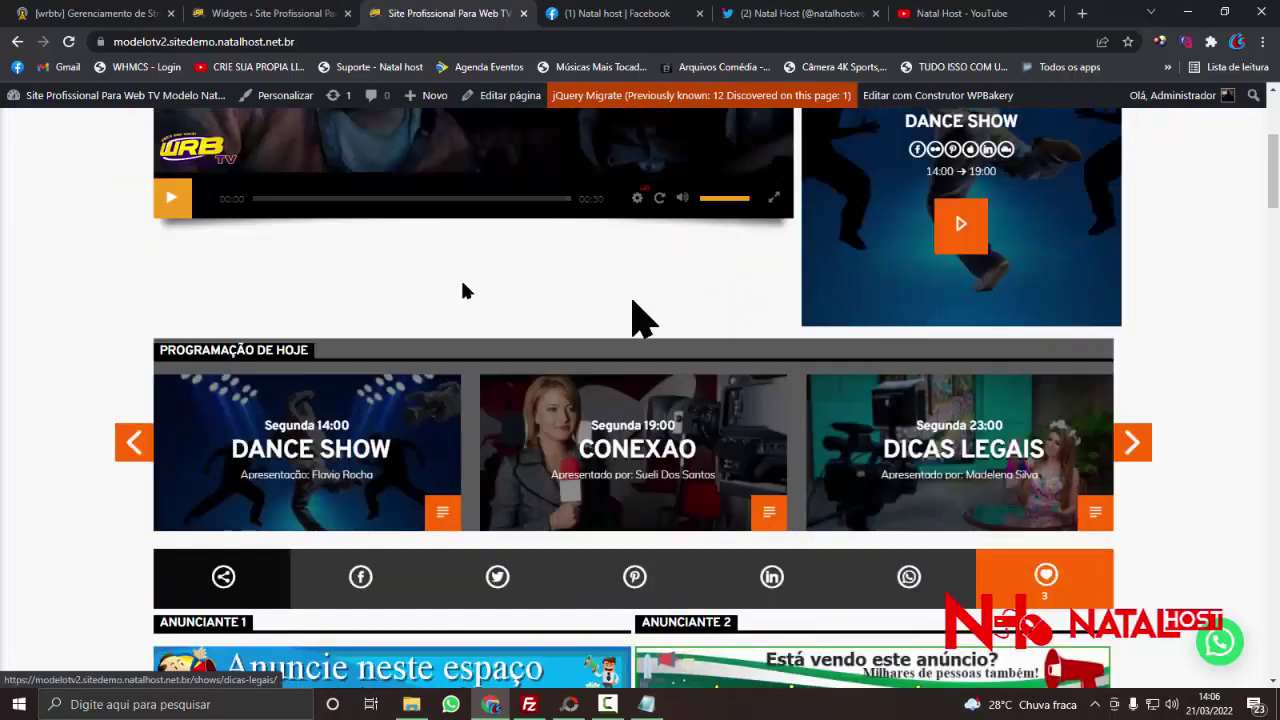
{"action": "scroll", "coordinate": [866, 368], "scroll_direction": "up", "scroll_amount": 3}
{"action": "scroll", "coordinate": [600, 443], "scroll_direction": "down", "scroll_amount": 4}
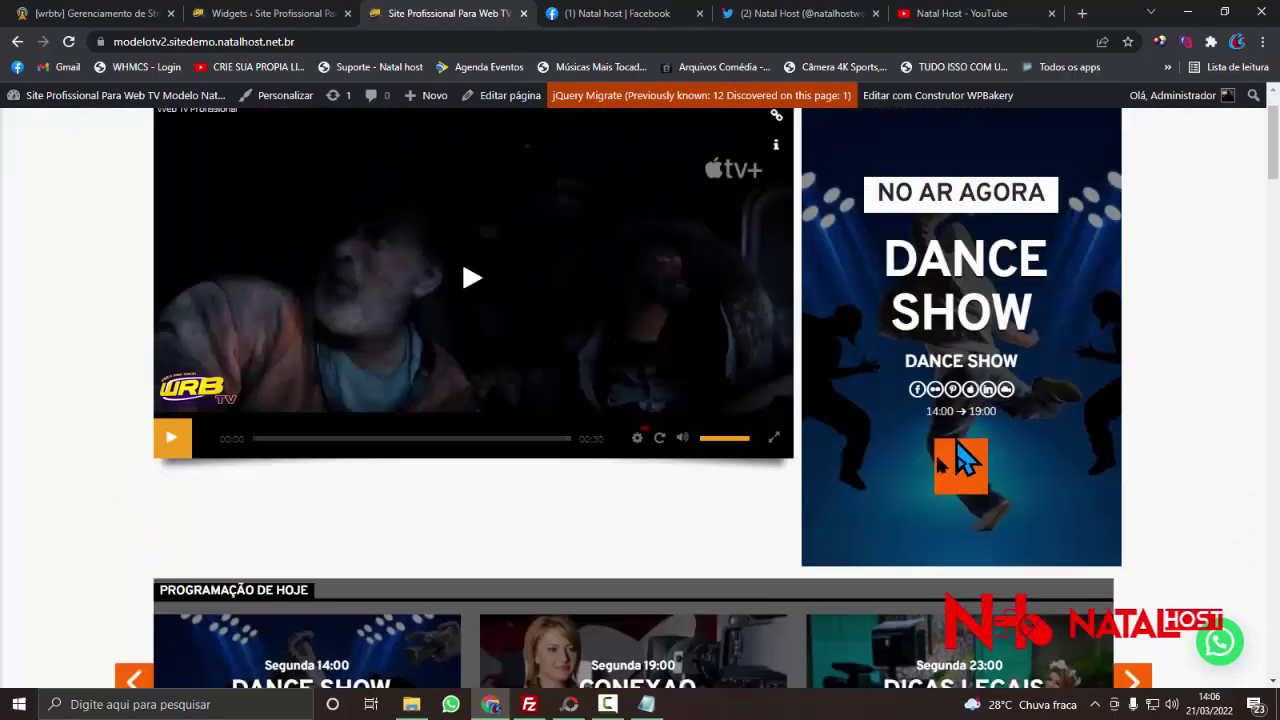
{"action": "scroll", "coordinate": [593, 440], "scroll_direction": "down", "scroll_amount": 2}
{"action": "scroll", "coordinate": [591, 430], "scroll_direction": "down", "scroll_amount": 15}
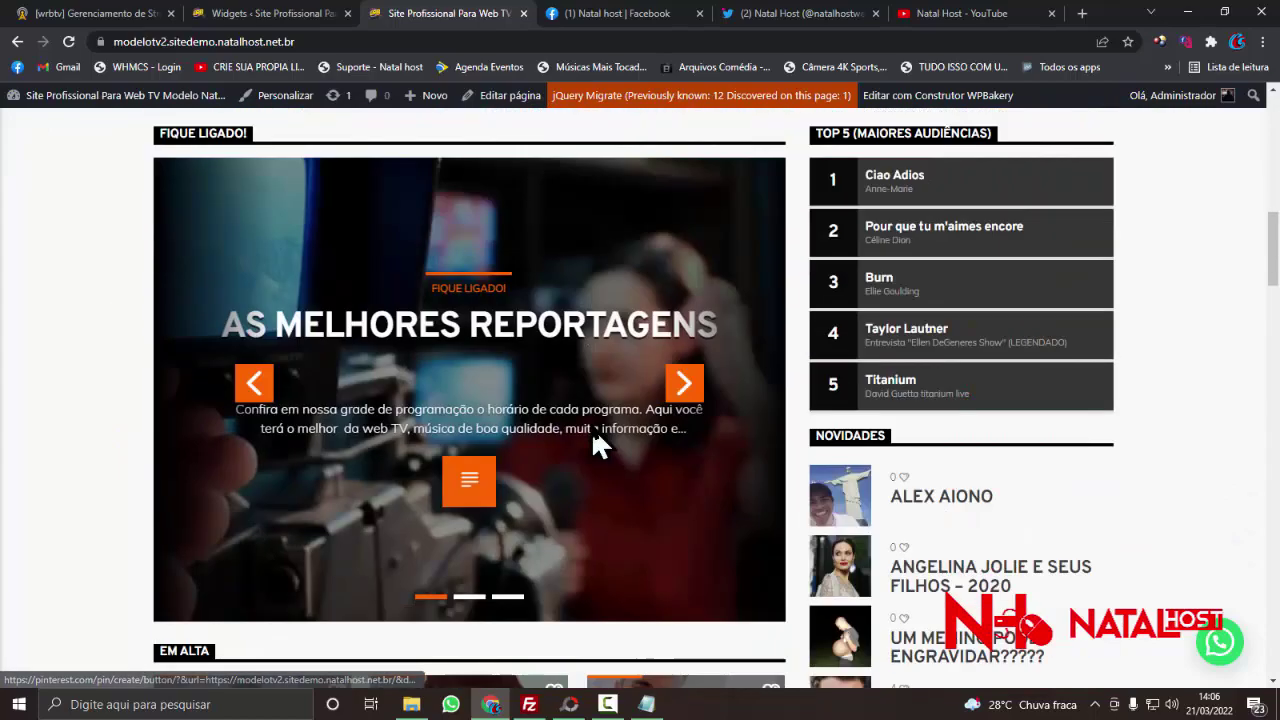
{"action": "scroll", "coordinate": [592, 430], "scroll_direction": "down", "scroll_amount": 15}
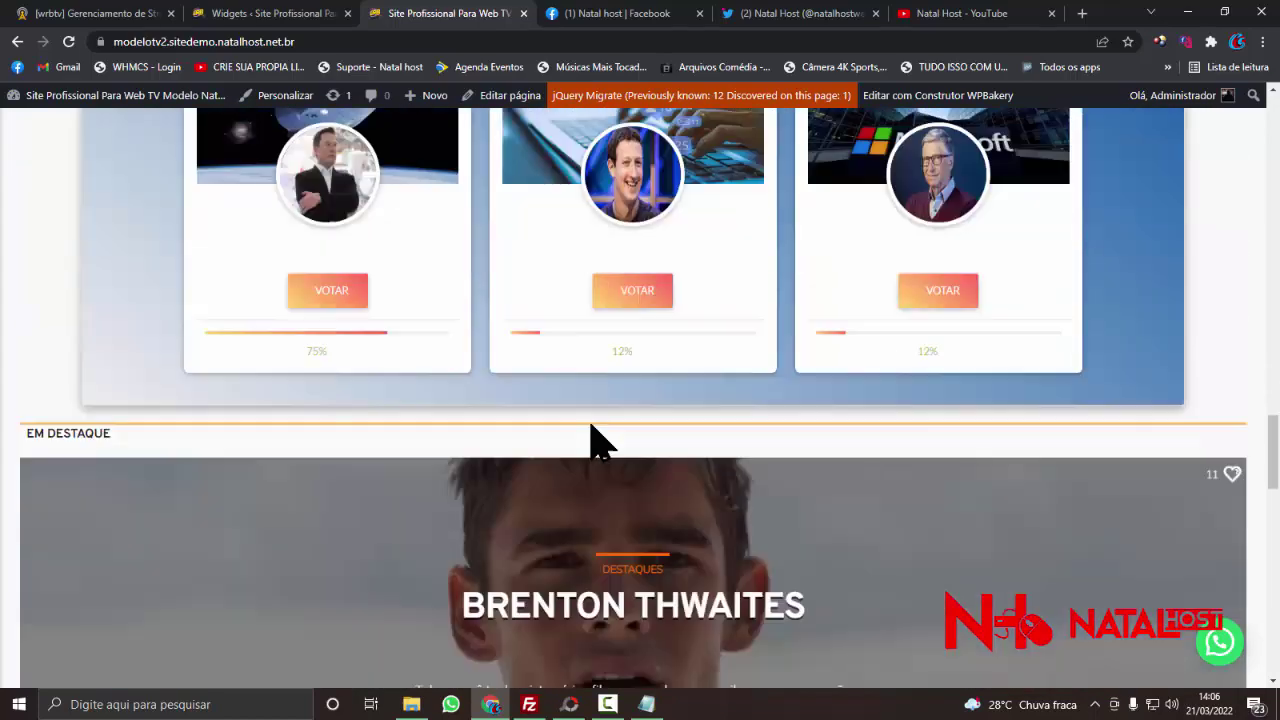
{"action": "scroll", "coordinate": [857, 400], "scroll_direction": "down", "scroll_amount": 4}
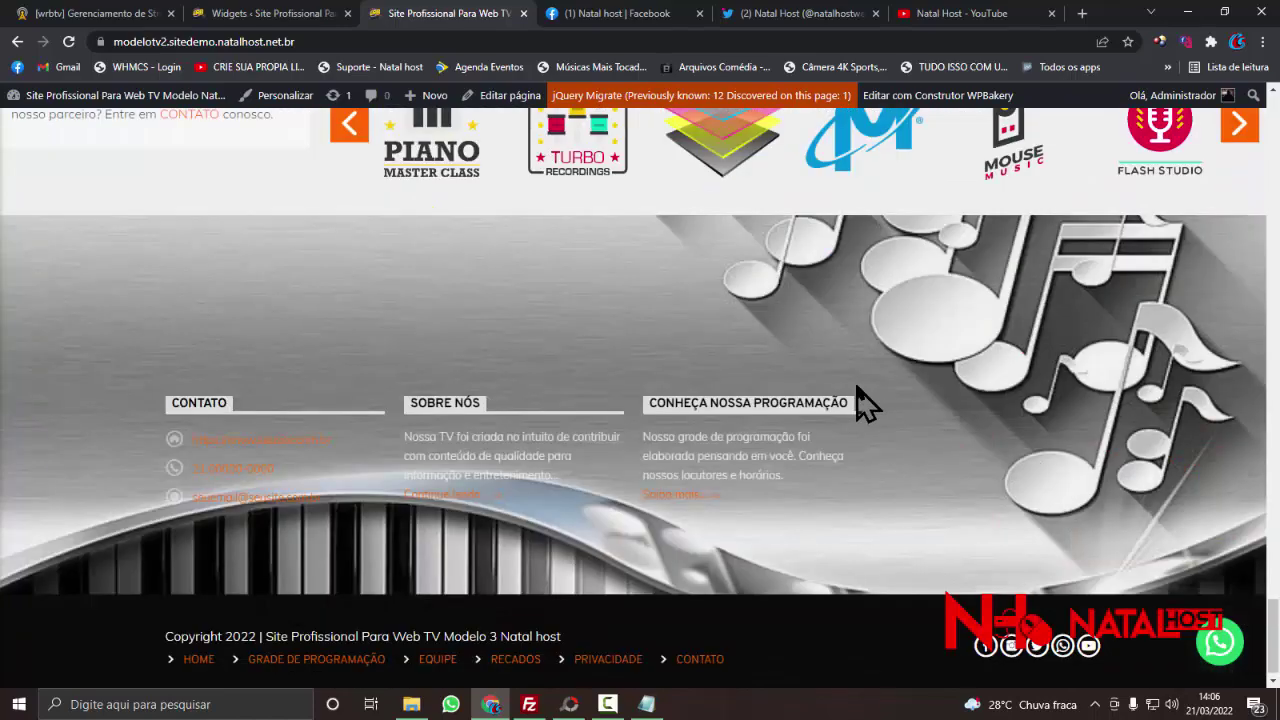
{"action": "scroll", "coordinate": [857, 400], "scroll_direction": "up", "scroll_amount": 12}
{"action": "scroll", "coordinate": [860, 402], "scroll_direction": "up", "scroll_amount": 10}
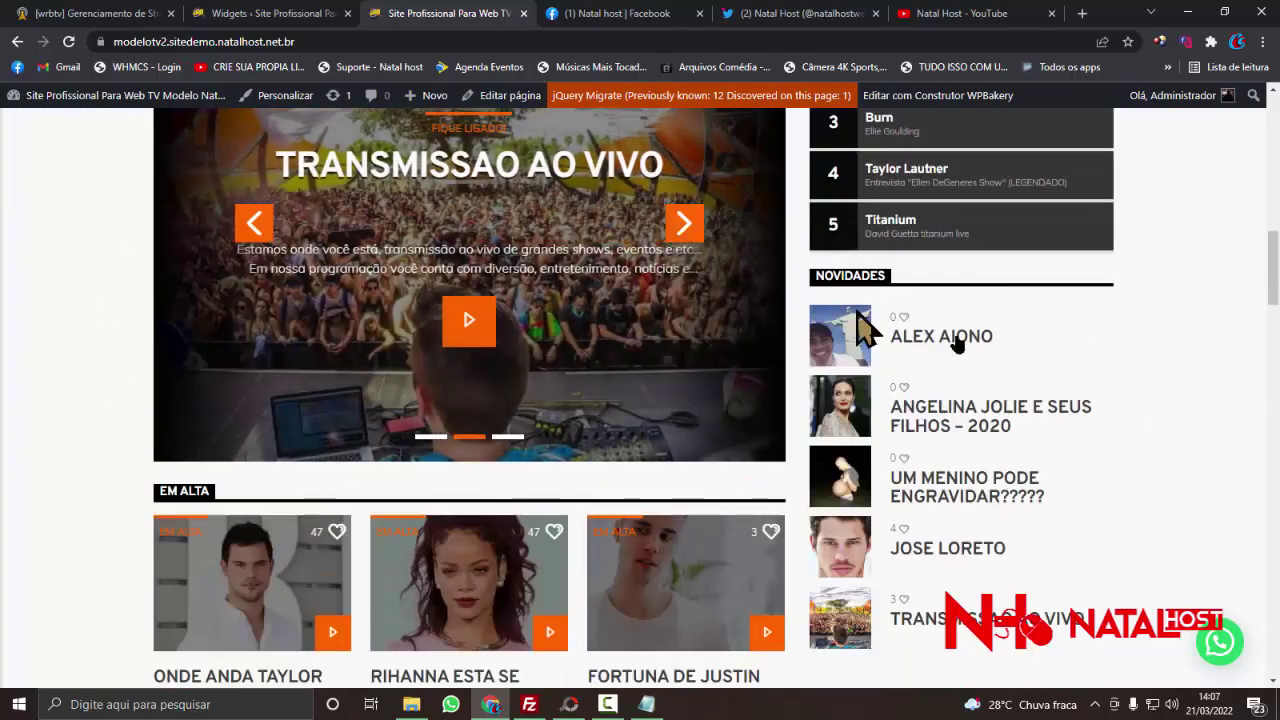
{"action": "scroll", "coordinate": [860, 330], "scroll_direction": "up", "scroll_amount": 2}
{"action": "scroll", "coordinate": [925, 205], "scroll_direction": "up", "scroll_amount": 8}
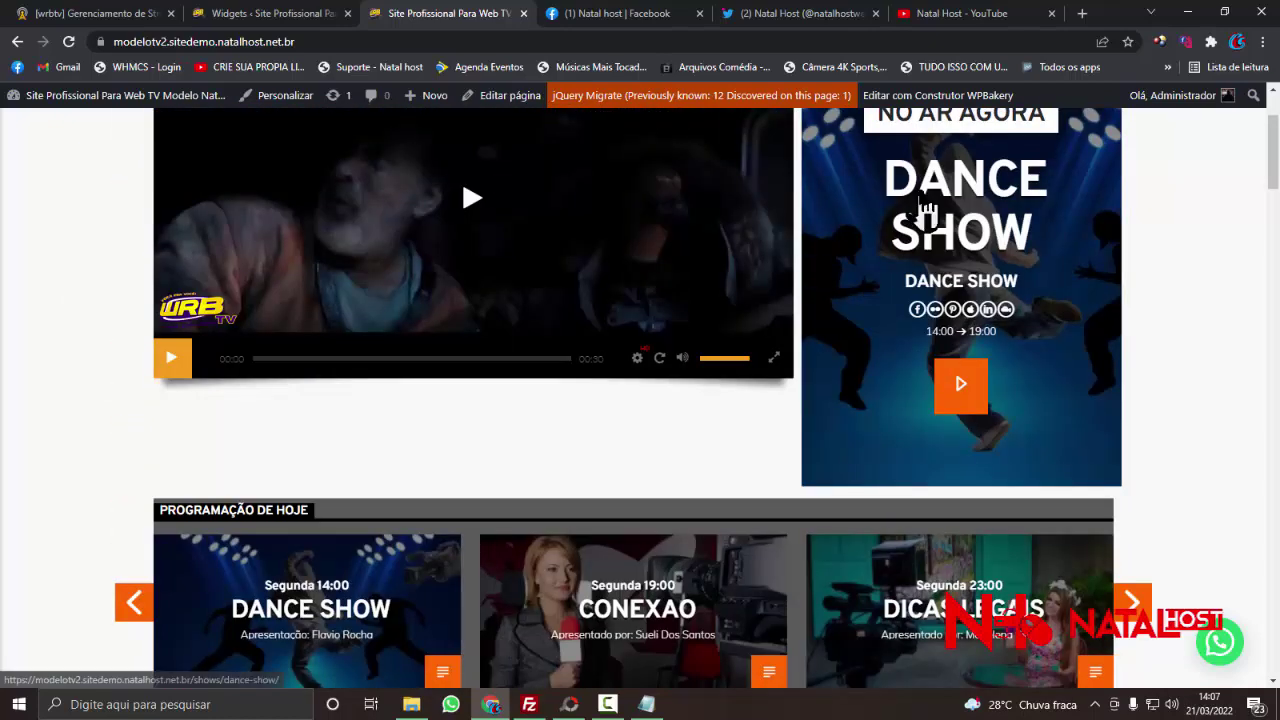
{"action": "scroll", "coordinate": [900, 225], "scroll_direction": "down", "scroll_amount": 4}
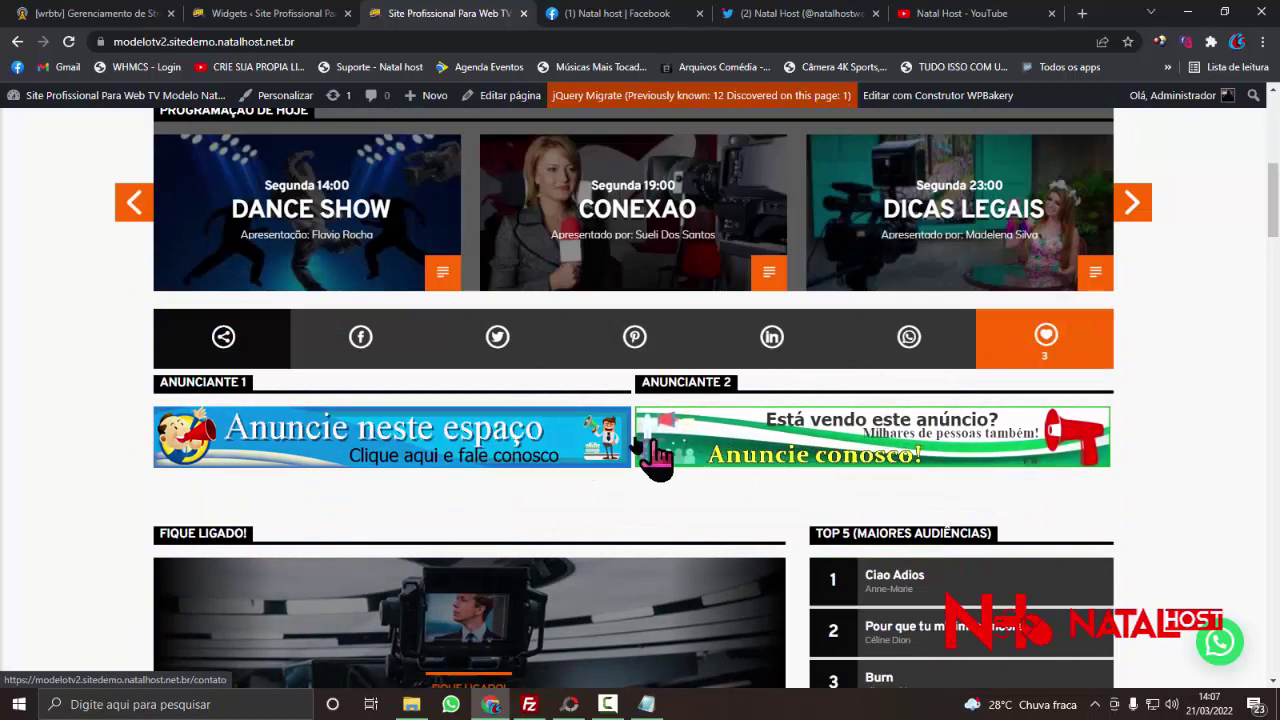
{"action": "left_click", "coordinate": [268, 20]}
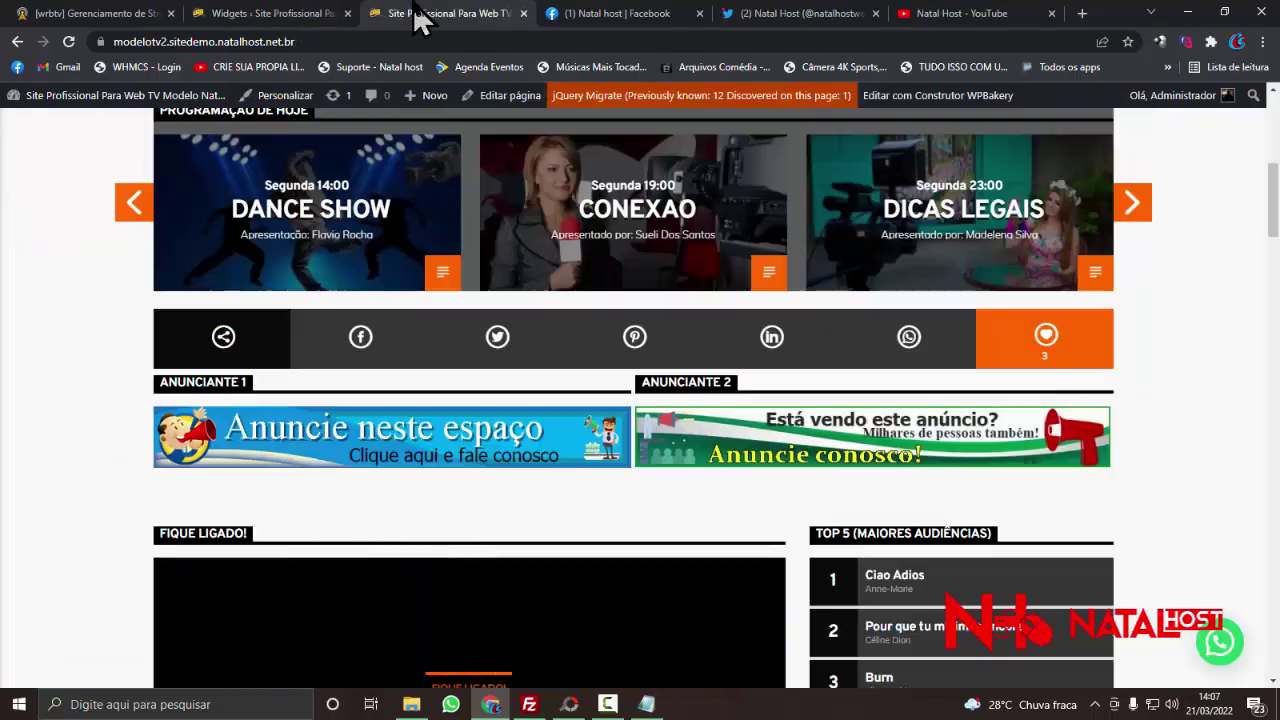
{"action": "left_click", "coordinate": [418, 18]}
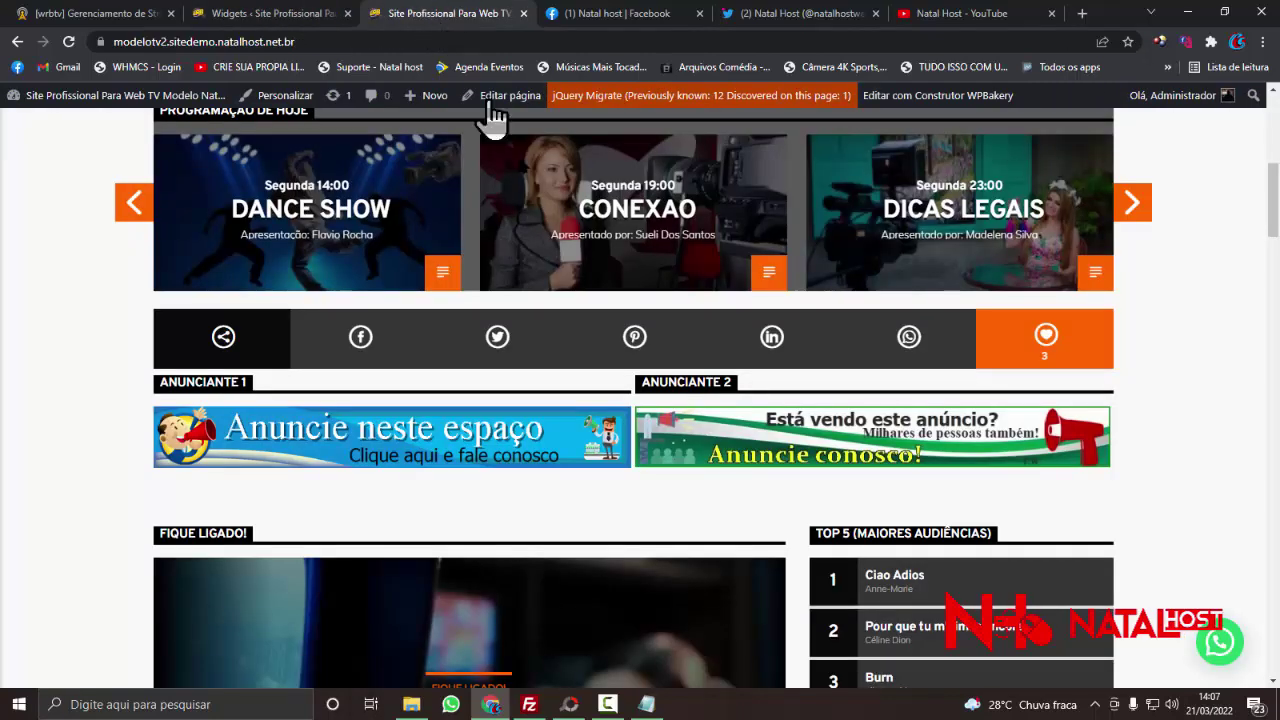
{"action": "scroll", "coordinate": [560, 340], "scroll_direction": "up", "scroll_amount": 6}
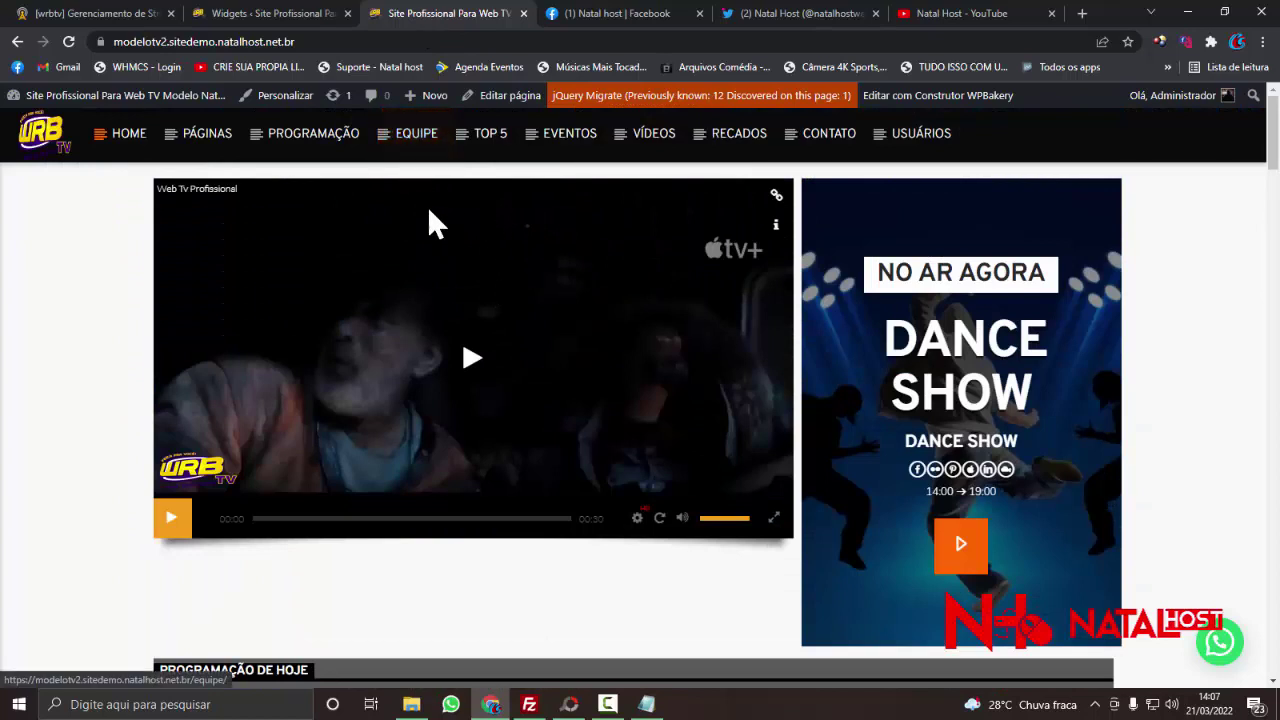
- Browse the site's Equipe and Top 5 pages
{"action": "left_click", "coordinate": [428, 153]}
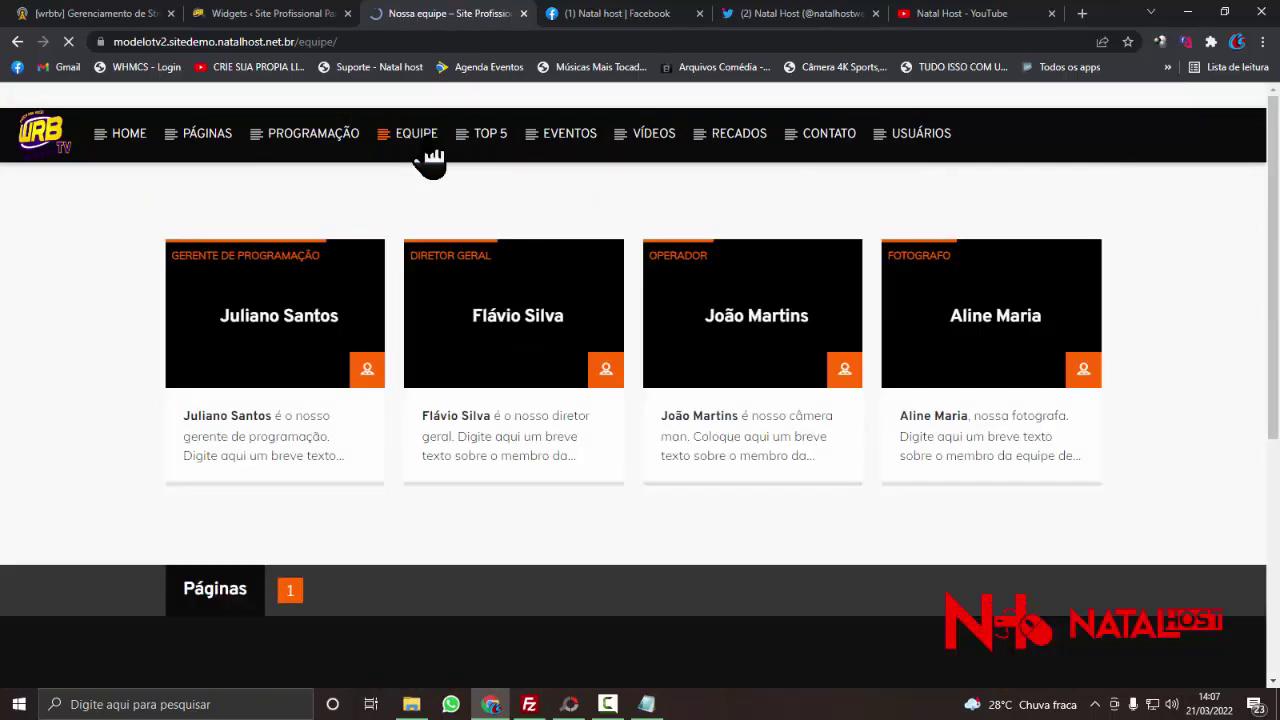
{"action": "left_click", "coordinate": [511, 160]}
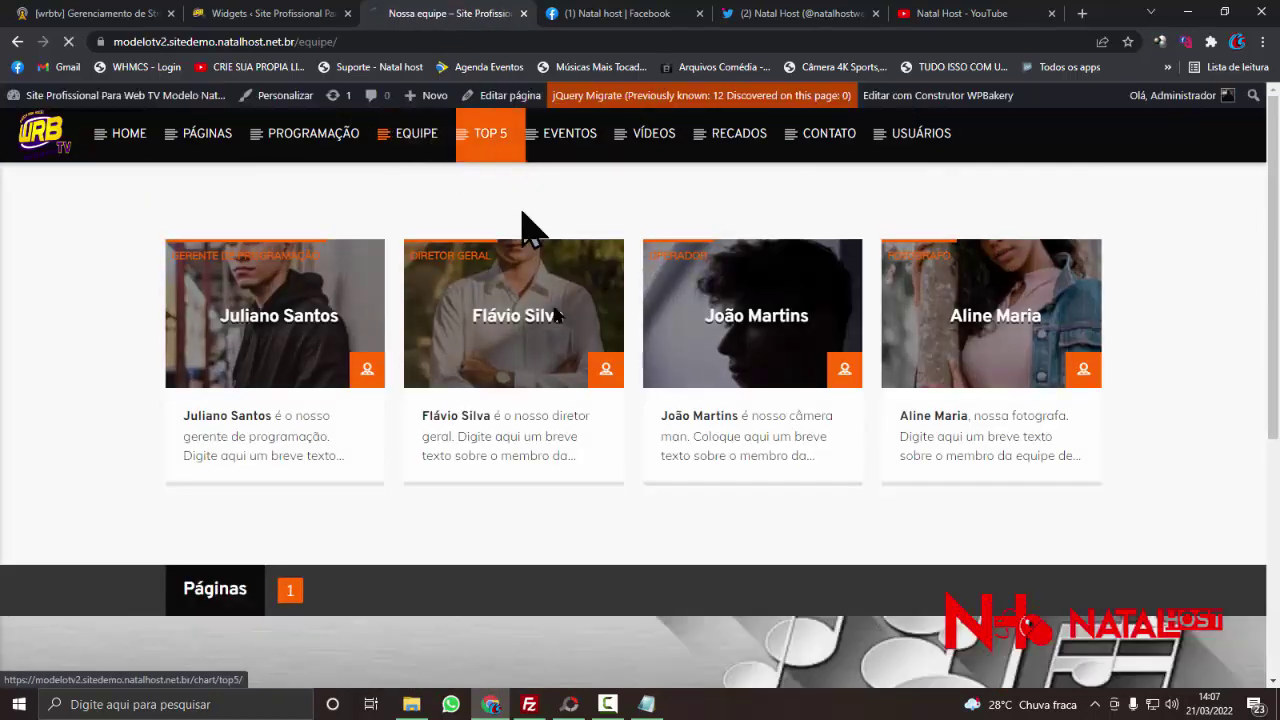
{"action": "scroll", "coordinate": [567, 358], "scroll_direction": "down", "scroll_amount": 8}
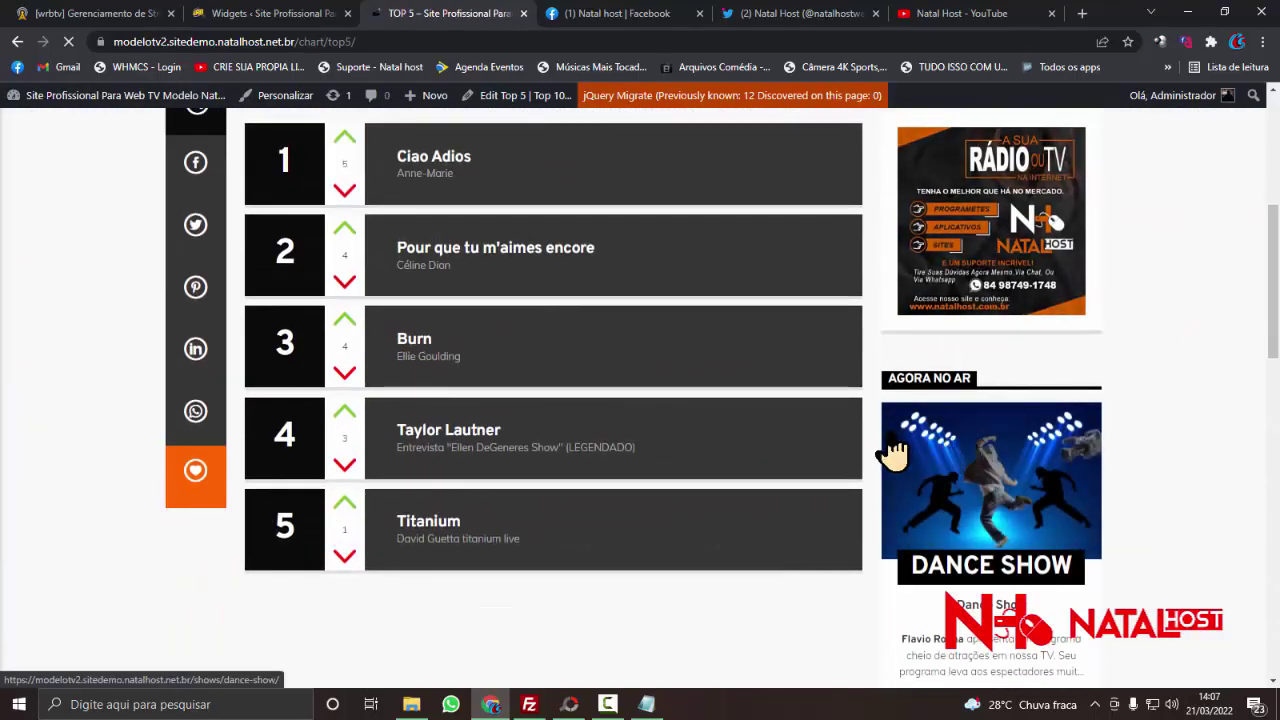
{"action": "scroll", "coordinate": [891, 448], "scroll_direction": "up", "scroll_amount": 2}
{"action": "scroll", "coordinate": [893, 444], "scroll_direction": "down", "scroll_amount": 3}
{"action": "scroll", "coordinate": [870, 440], "scroll_direction": "down", "scroll_amount": 2}
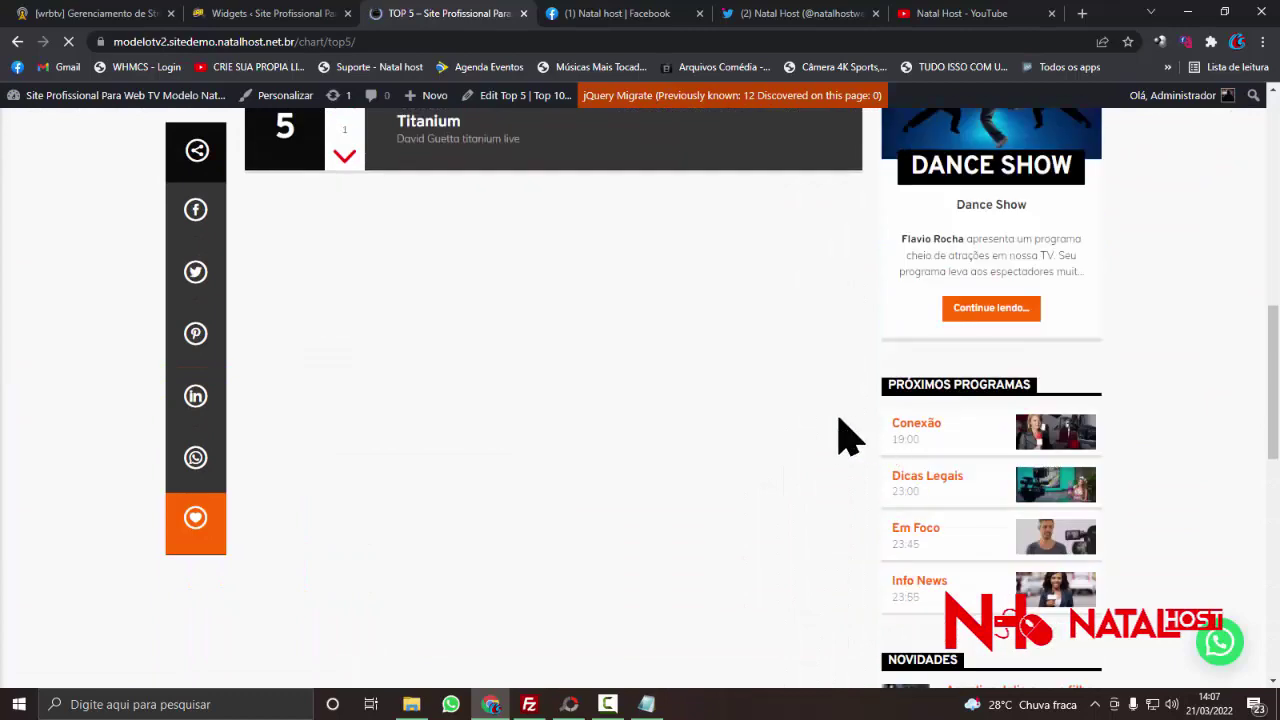
{"action": "scroll", "coordinate": [634, 394], "scroll_direction": "up", "scroll_amount": 10}
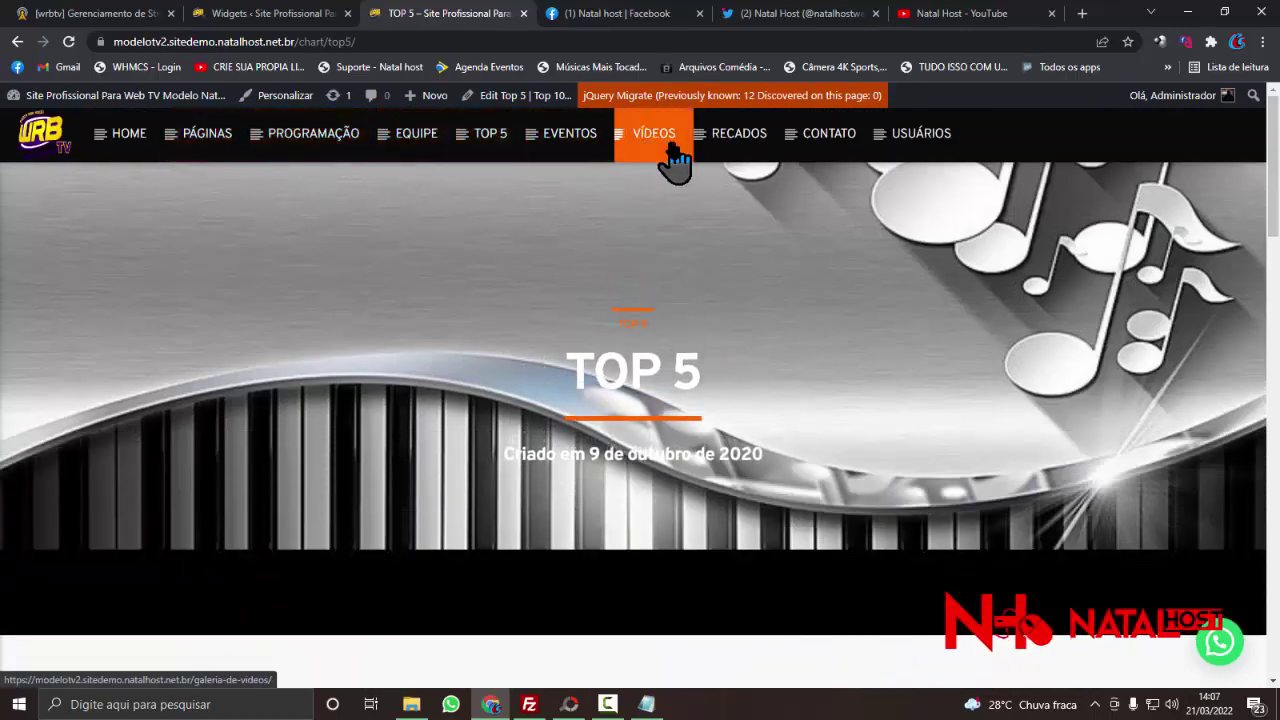
- Visit the Eventos and Vídeos pages, then return to the home page's Anunciante banners
{"action": "left_click", "coordinate": [581, 150]}
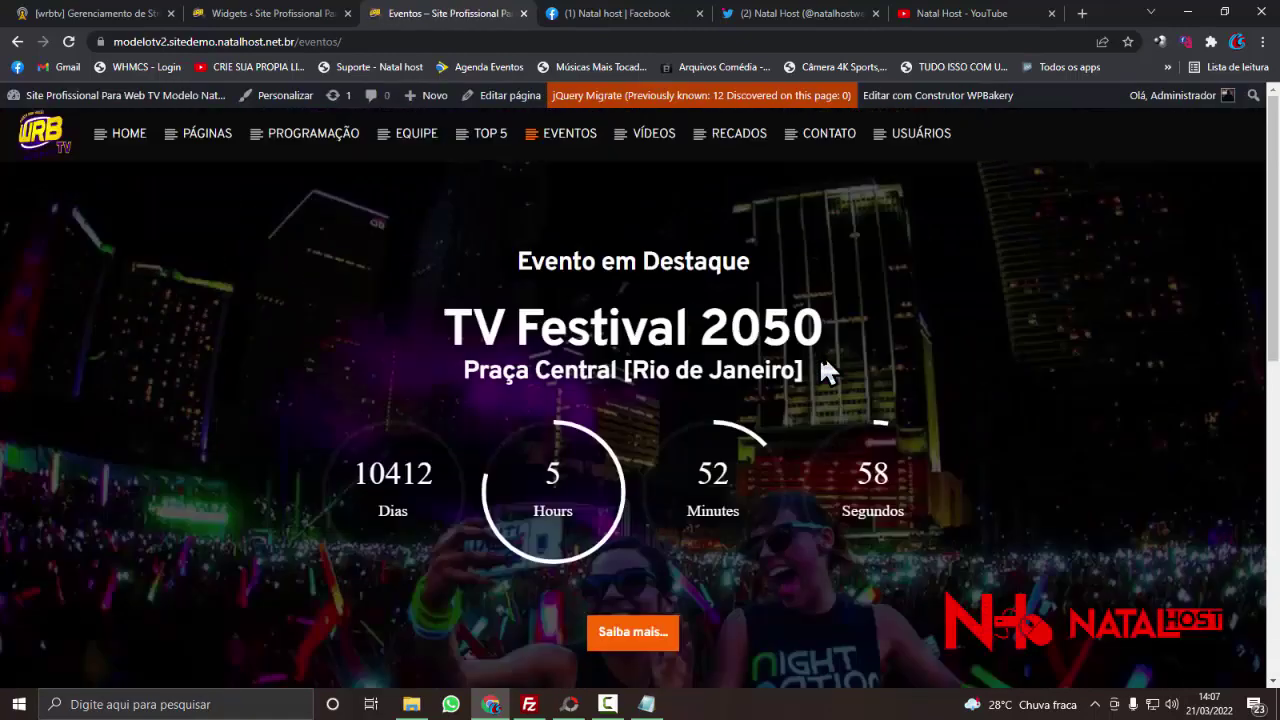
{"action": "left_click", "coordinate": [648, 142]}
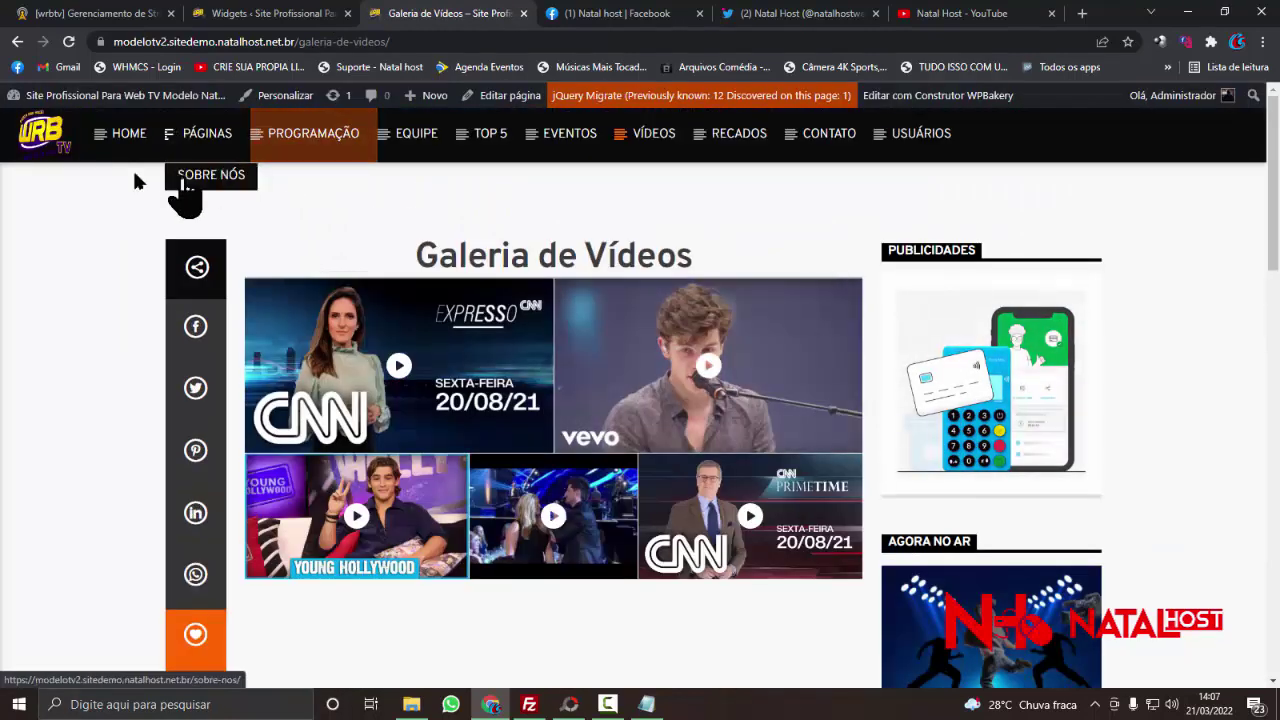
{"action": "left_click", "coordinate": [35, 140]}
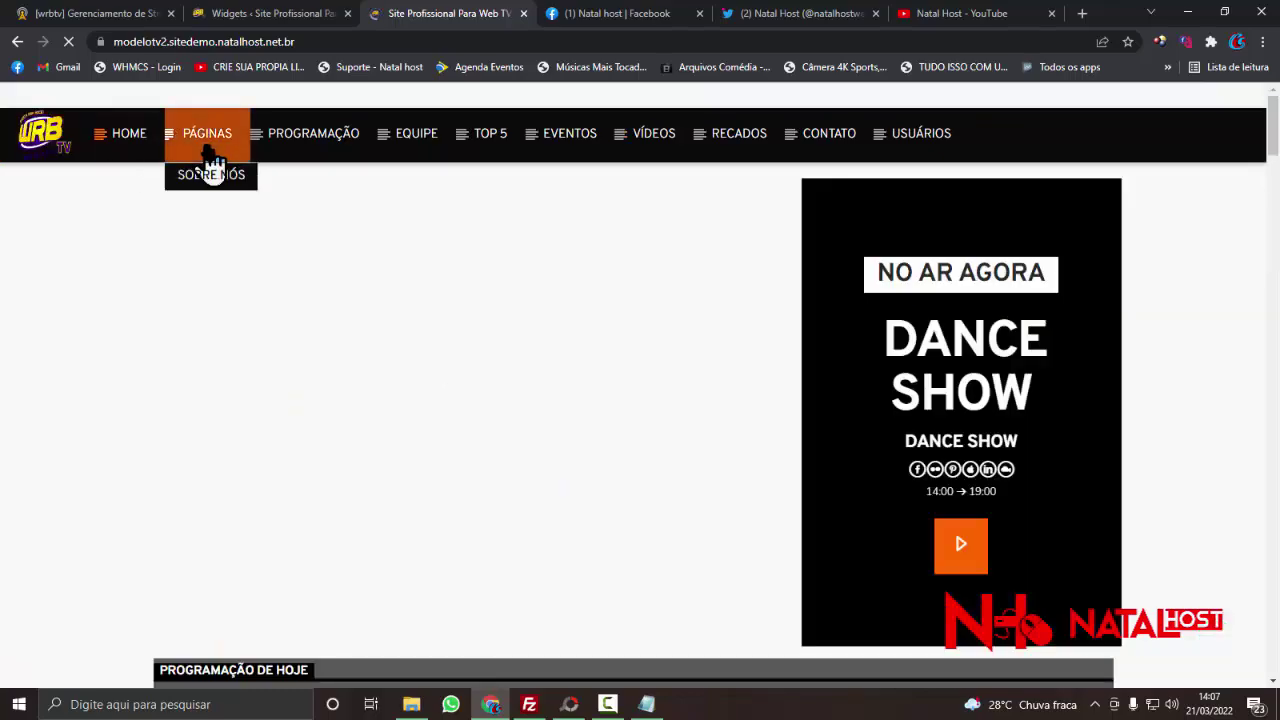
{"action": "scroll", "coordinate": [472, 260], "scroll_direction": "down", "scroll_amount": 10}
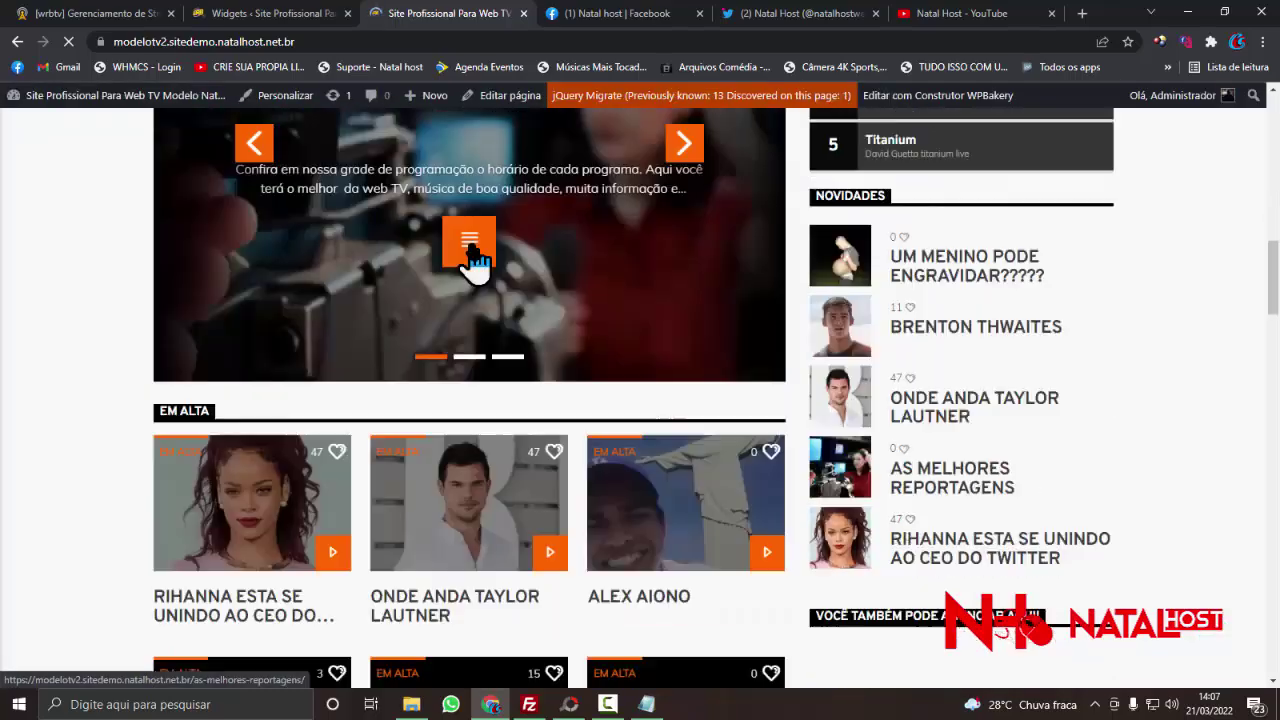
{"action": "scroll", "coordinate": [471, 271], "scroll_direction": "down", "scroll_amount": 5}
{"action": "scroll", "coordinate": [478, 280], "scroll_direction": "up", "scroll_amount": 10}
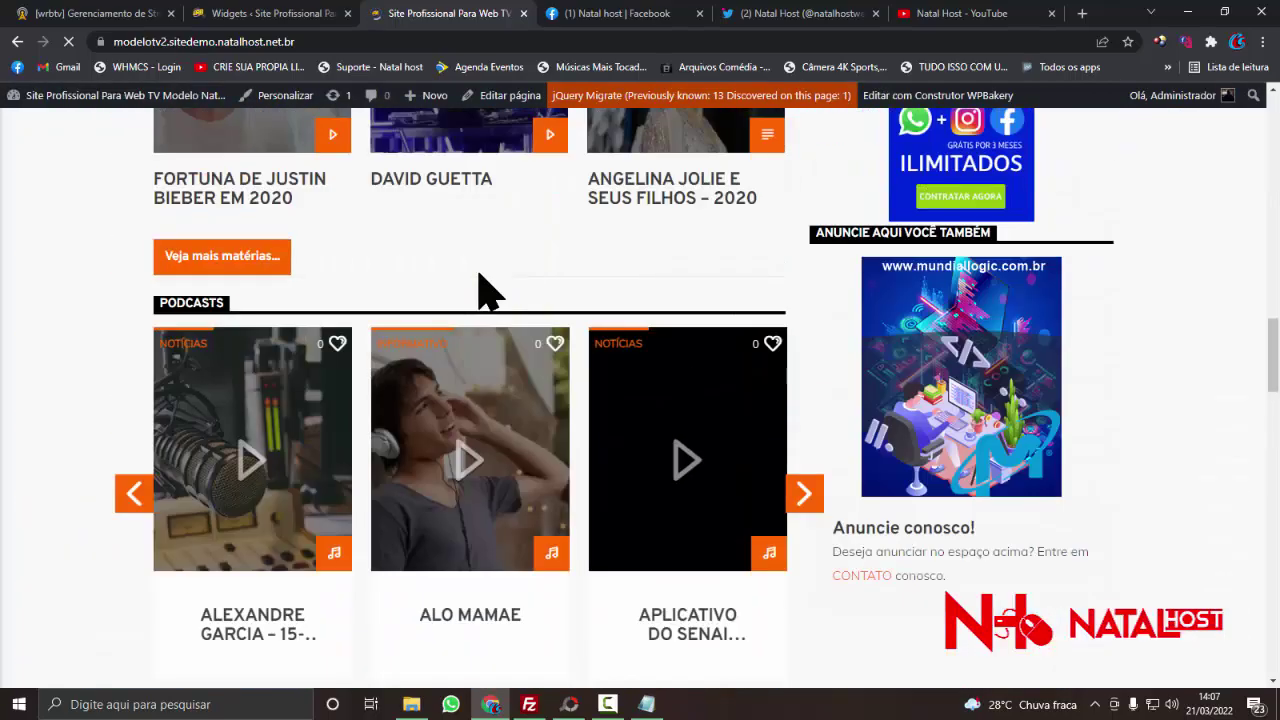
{"action": "scroll", "coordinate": [483, 292], "scroll_direction": "up", "scroll_amount": 3}
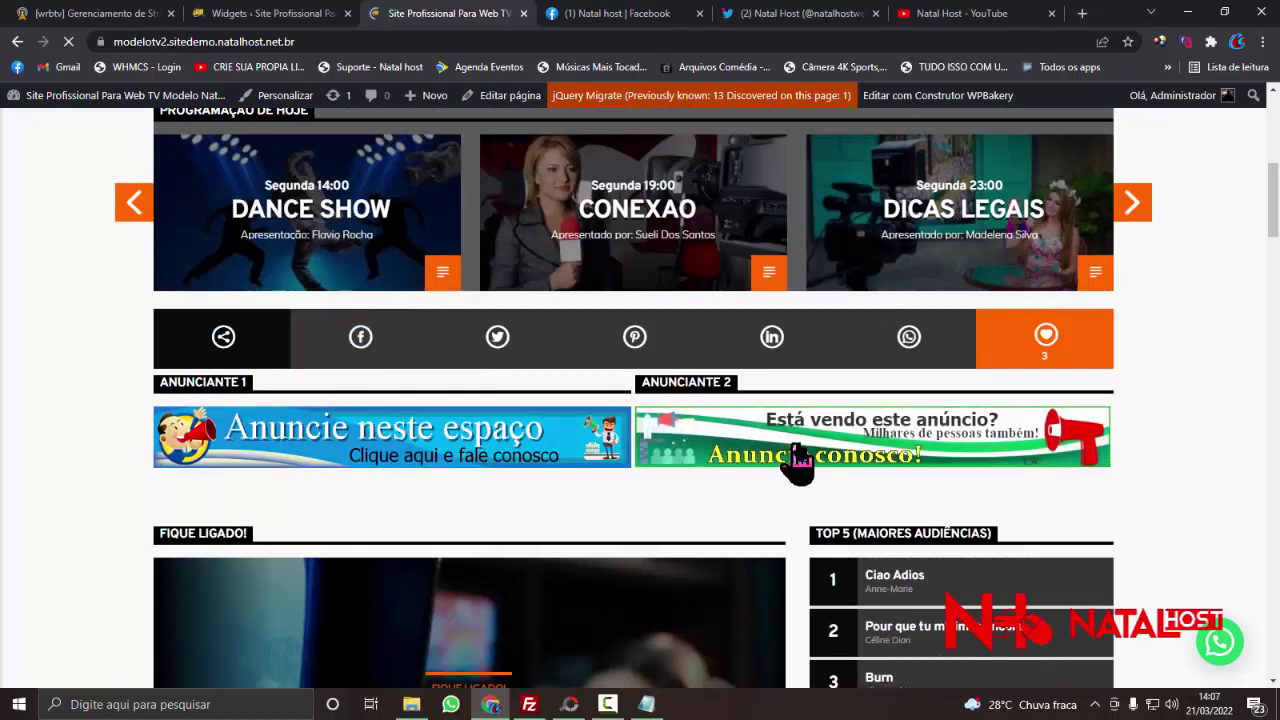
- Go to Páginas > Todas as páginas in the admin and scroll the list to the Home page
{"action": "left_click", "coordinate": [252, 14]}
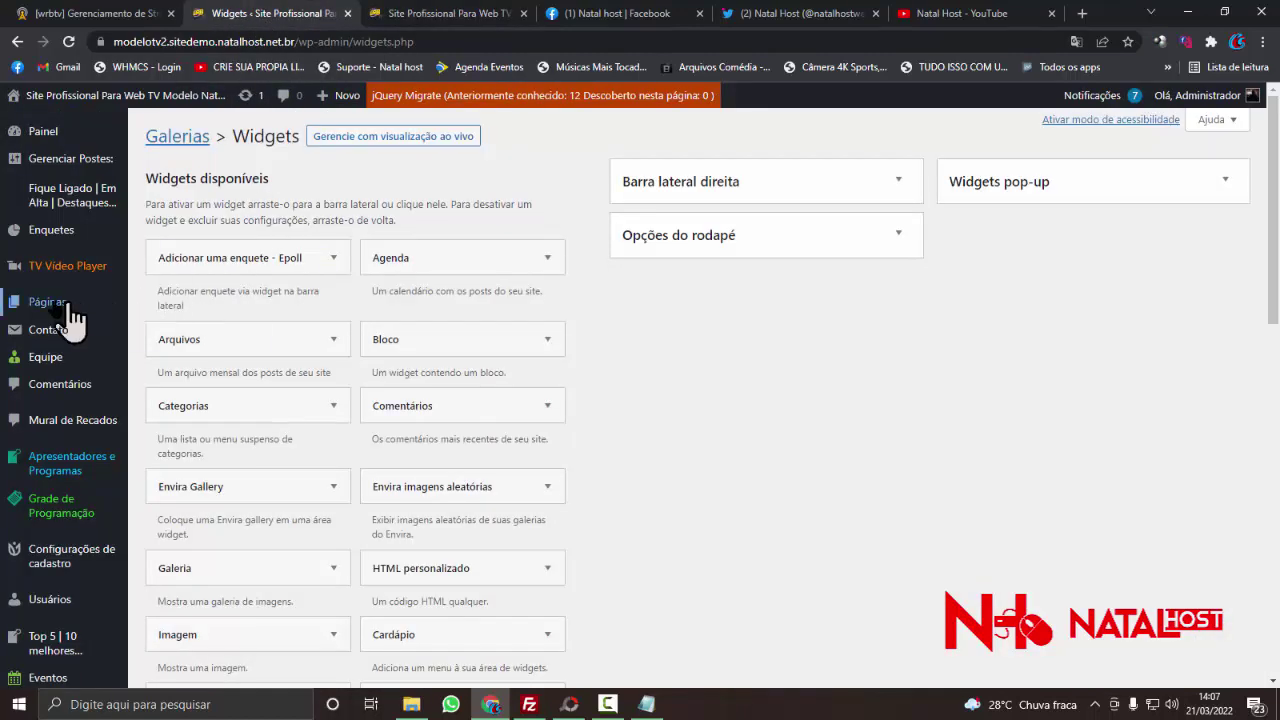
{"action": "mouse_move", "coordinate": [76, 320]}
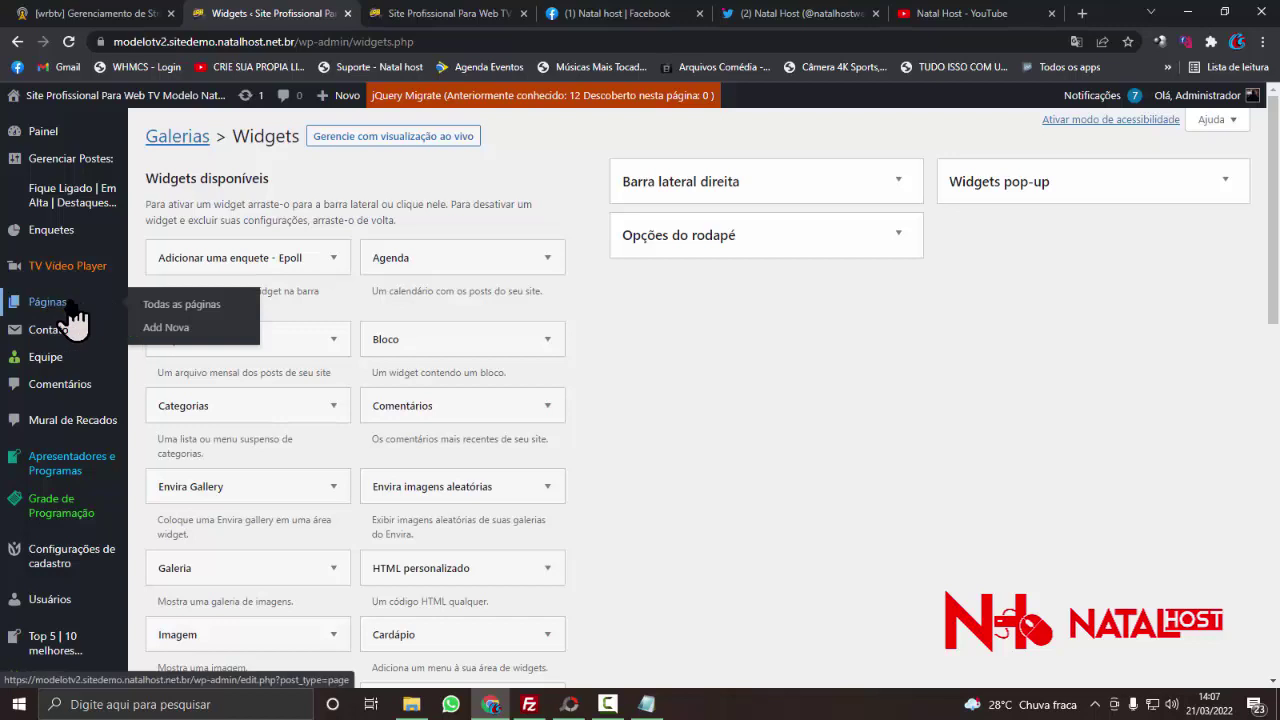
{"action": "left_click", "coordinate": [155, 318]}
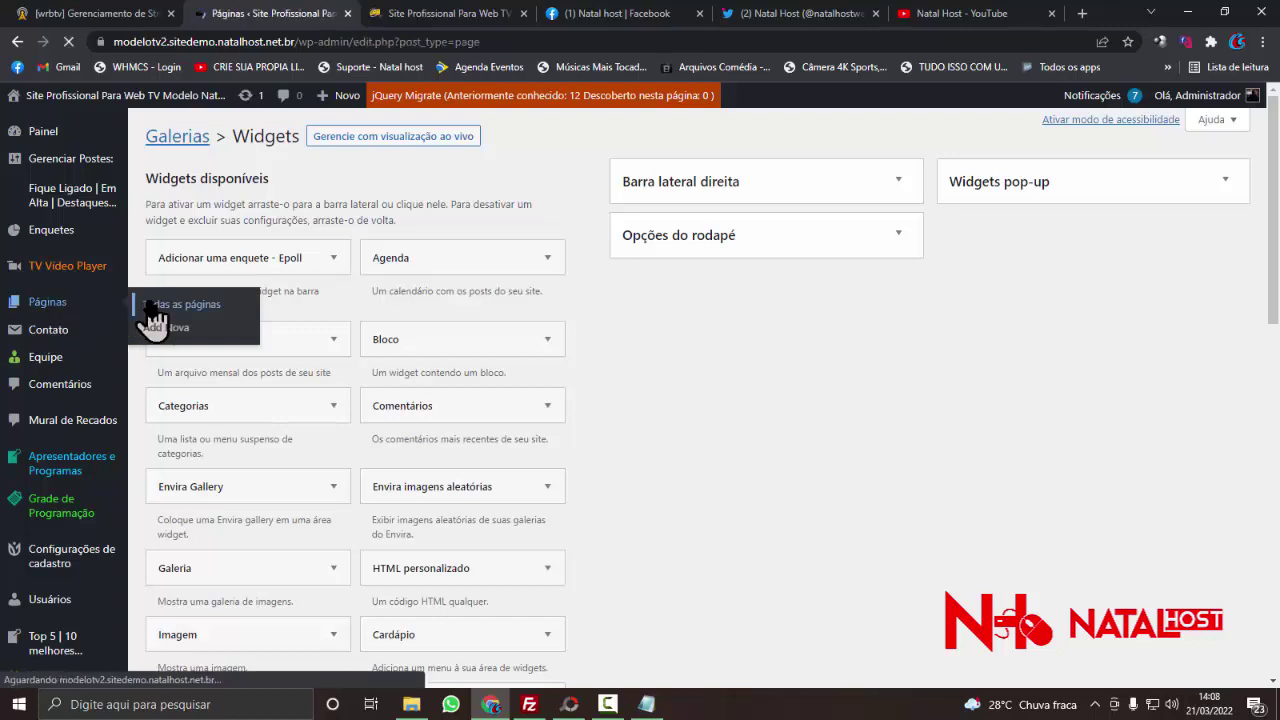
{"action": "scroll", "coordinate": [263, 309], "scroll_direction": "down", "scroll_amount": 1}
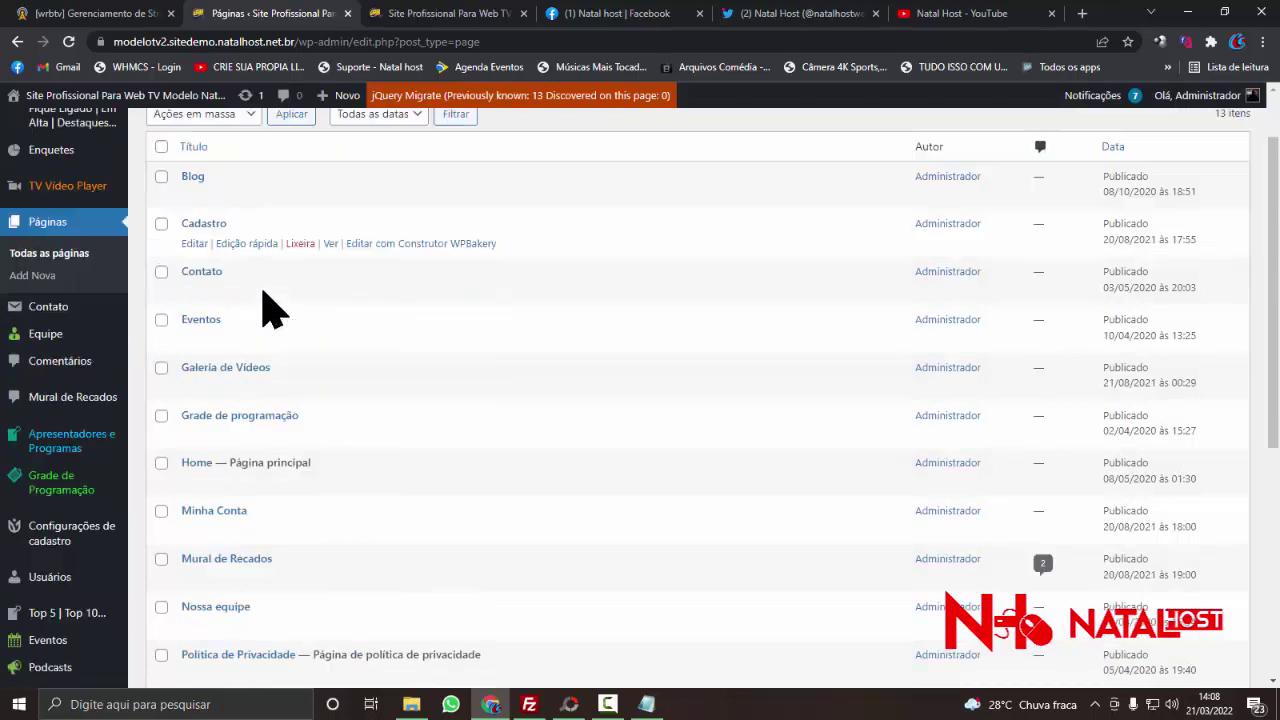
{"action": "scroll", "coordinate": [263, 309], "scroll_direction": "down", "scroll_amount": 1}
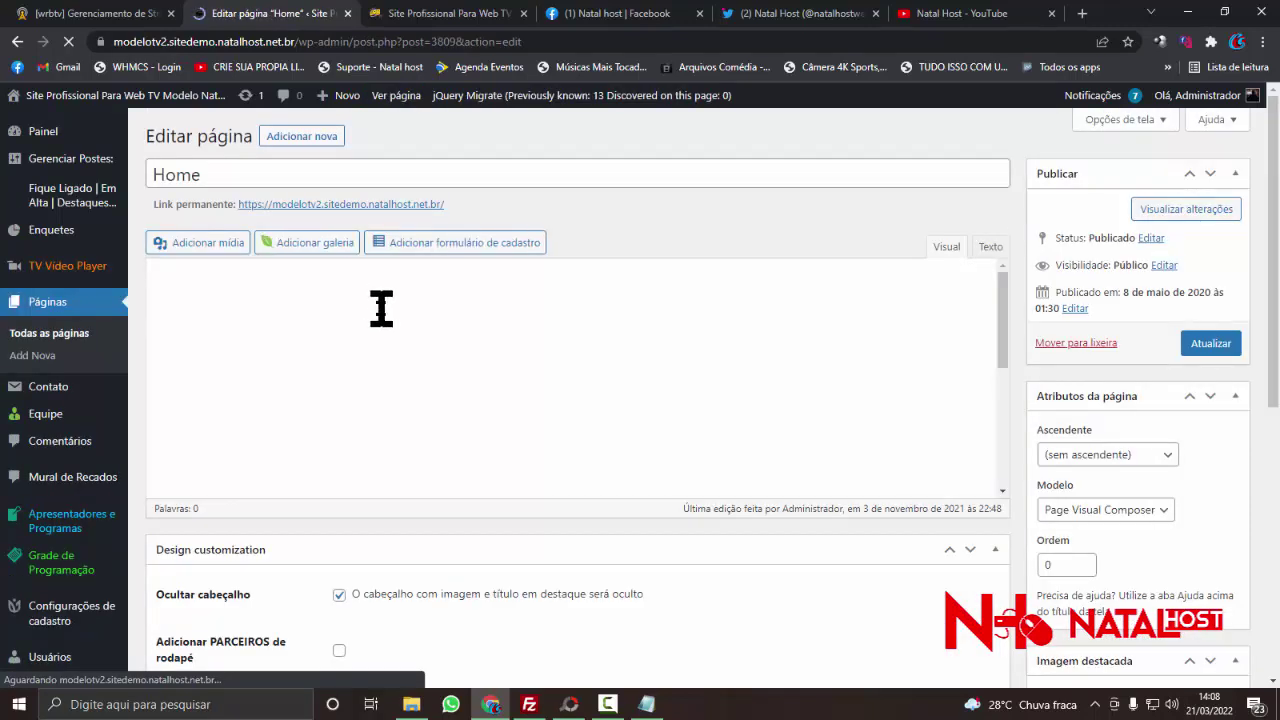
- Translate the Home page editor into Portuguese
{"action": "scroll", "coordinate": [400, 320], "scroll_direction": "down", "scroll_amount": 3}
{"action": "scroll", "coordinate": [415, 310], "scroll_direction": "up", "scroll_amount": 2}
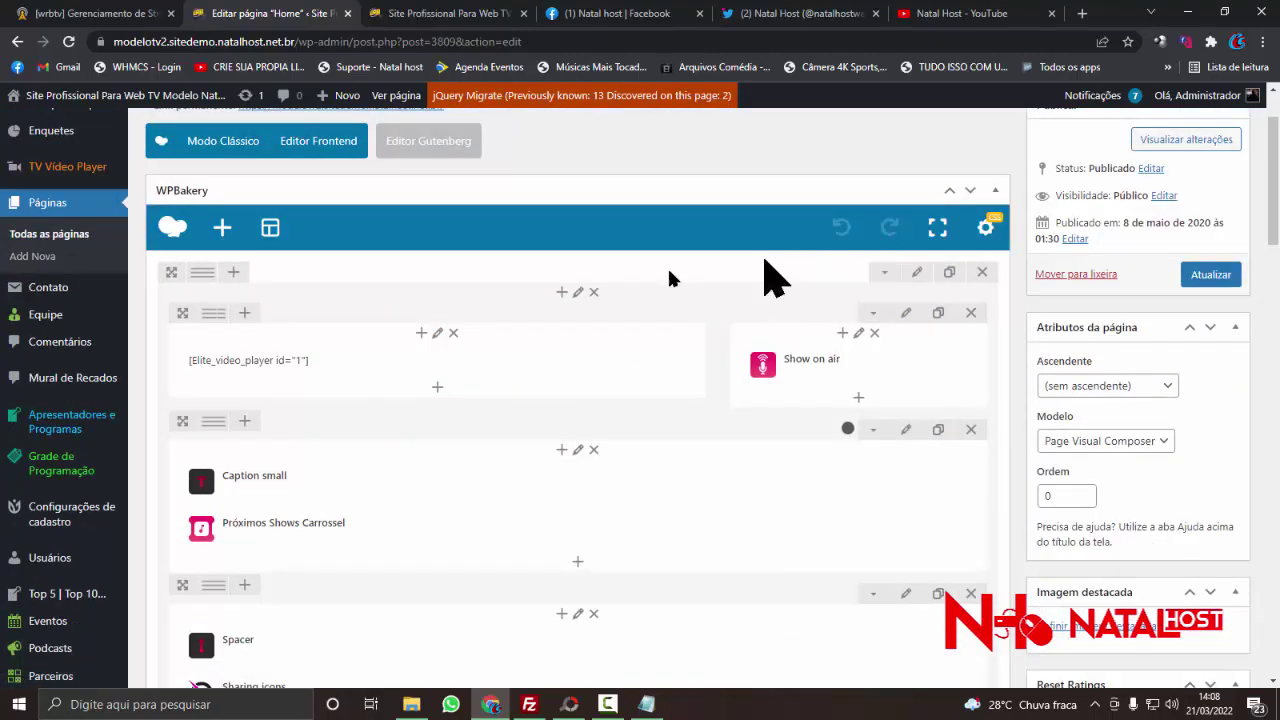
{"action": "right_click", "coordinate": [309, 321]}
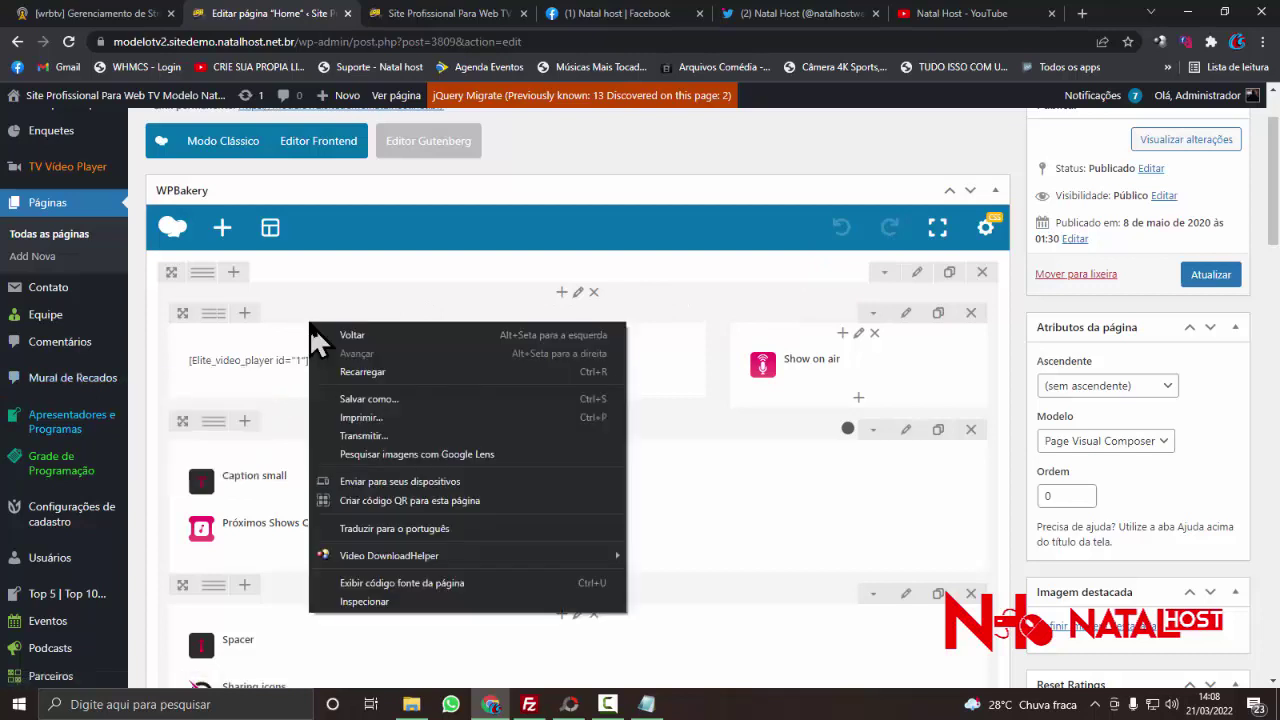
{"action": "left_click", "coordinate": [363, 530]}
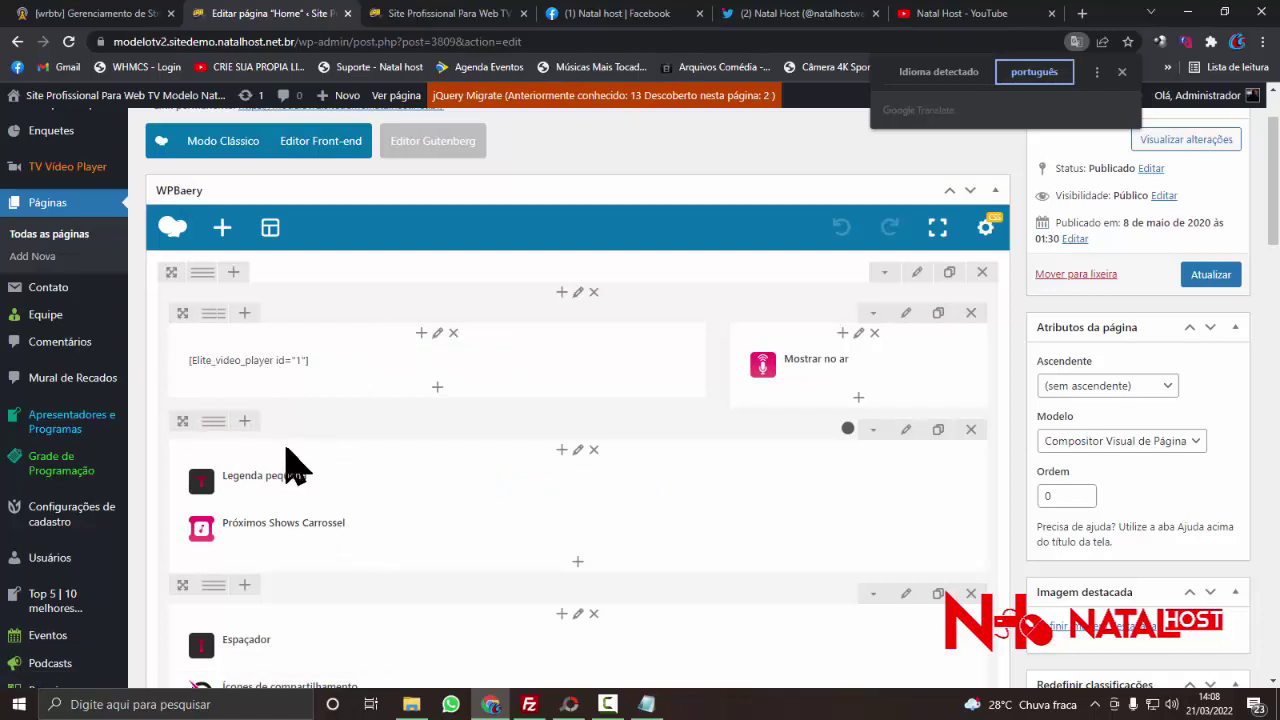
- Compare the editor's Imagem única elements with the live home page's Anunciante banners, then return
{"action": "scroll", "coordinate": [310, 478], "scroll_direction": "down", "scroll_amount": 3}
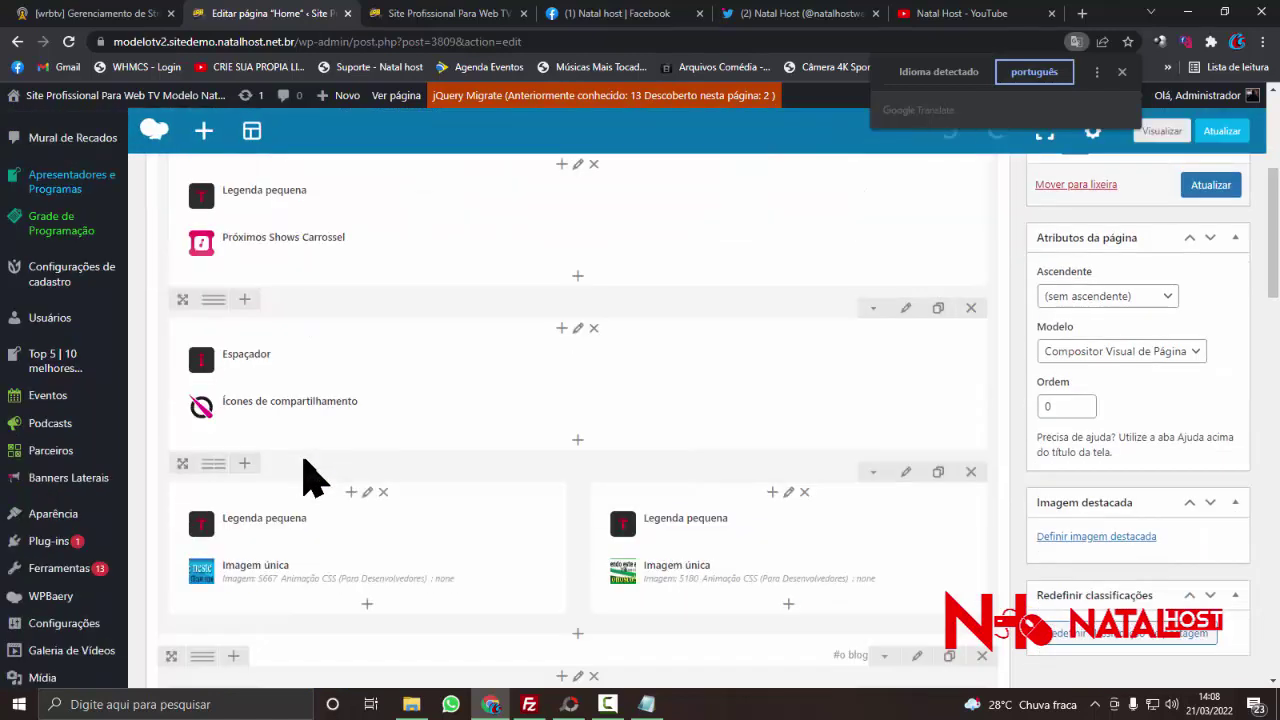
{"action": "scroll", "coordinate": [420, 477], "scroll_direction": "down", "scroll_amount": 3}
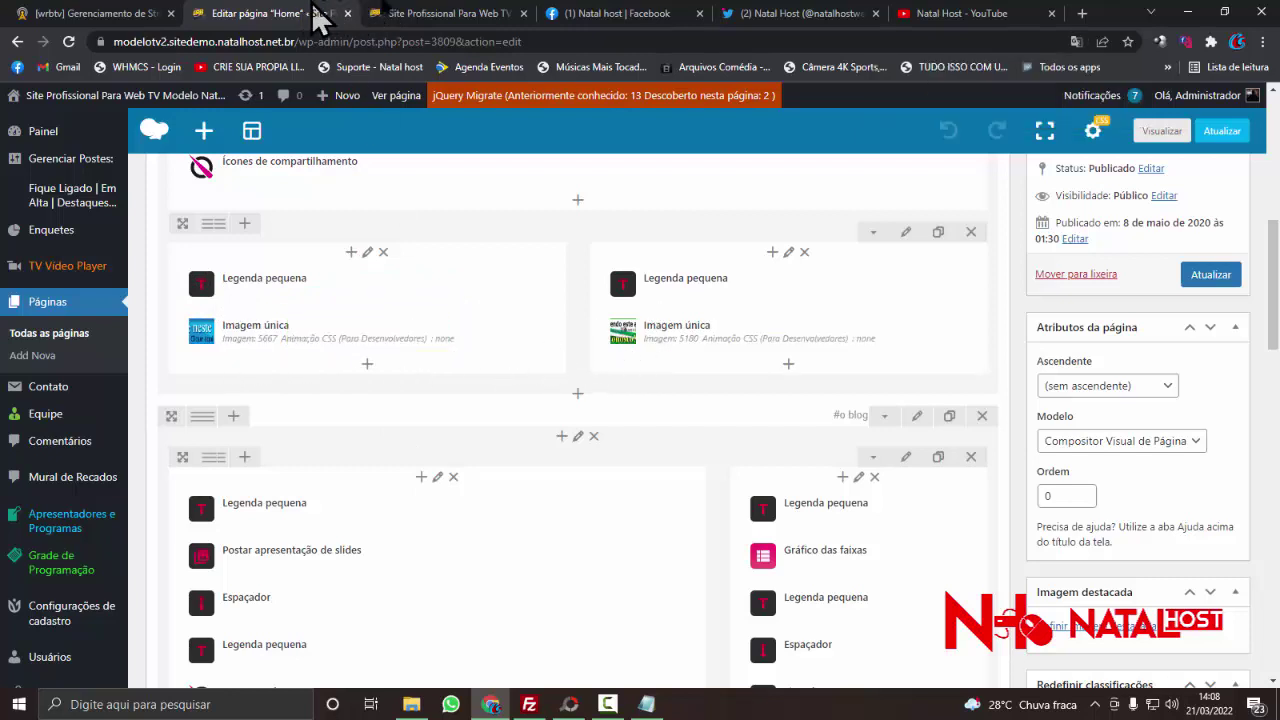
{"action": "left_click", "coordinate": [385, 14]}
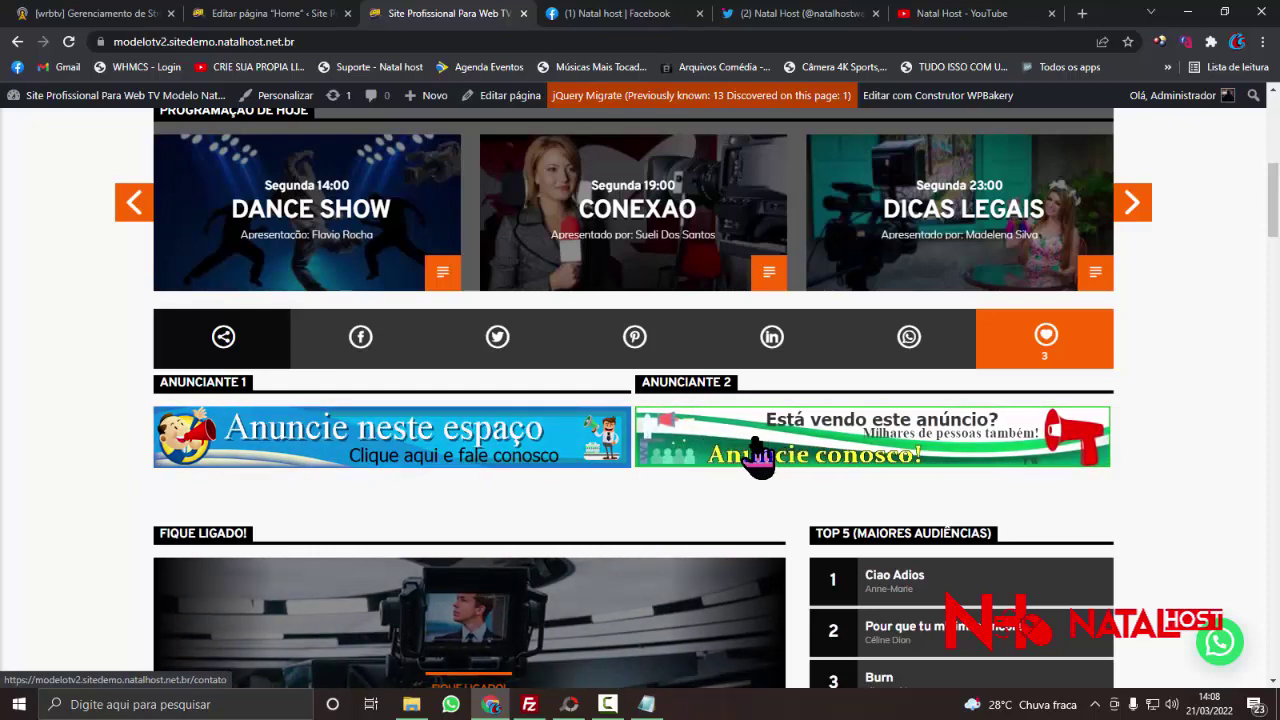
{"action": "left_click", "coordinate": [263, 14]}
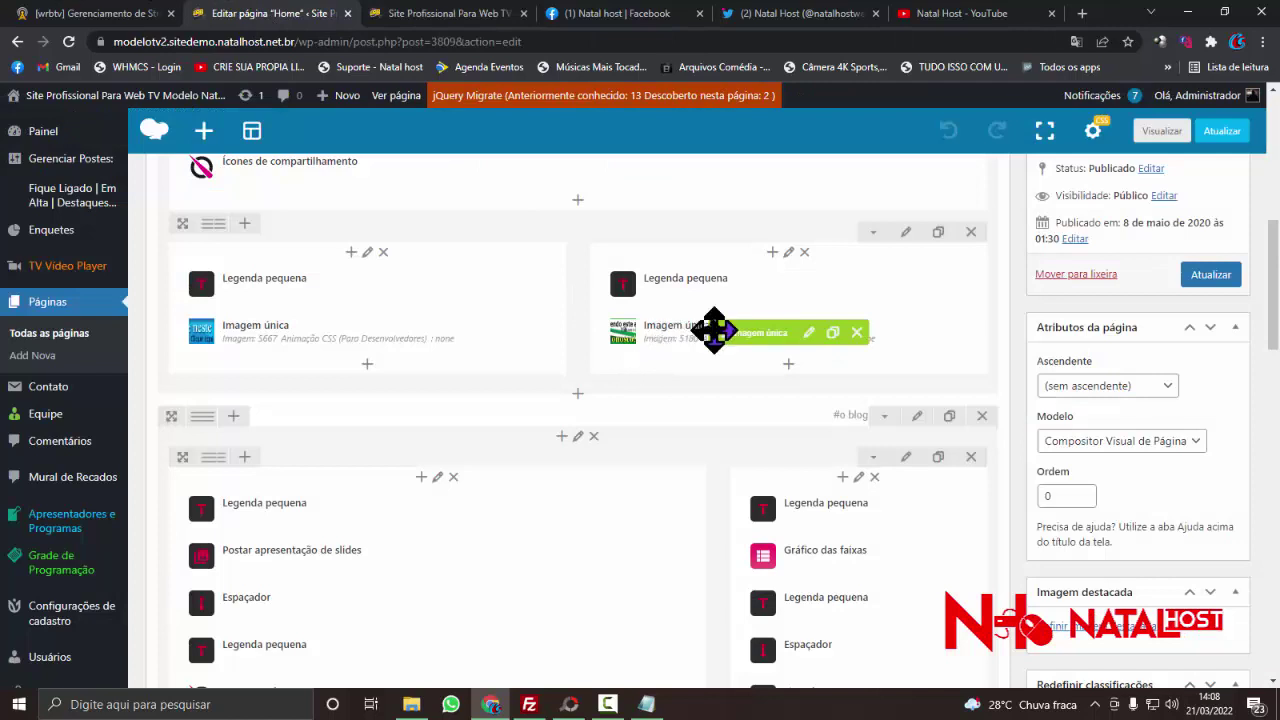
{"action": "left_click", "coordinate": [809, 333]}
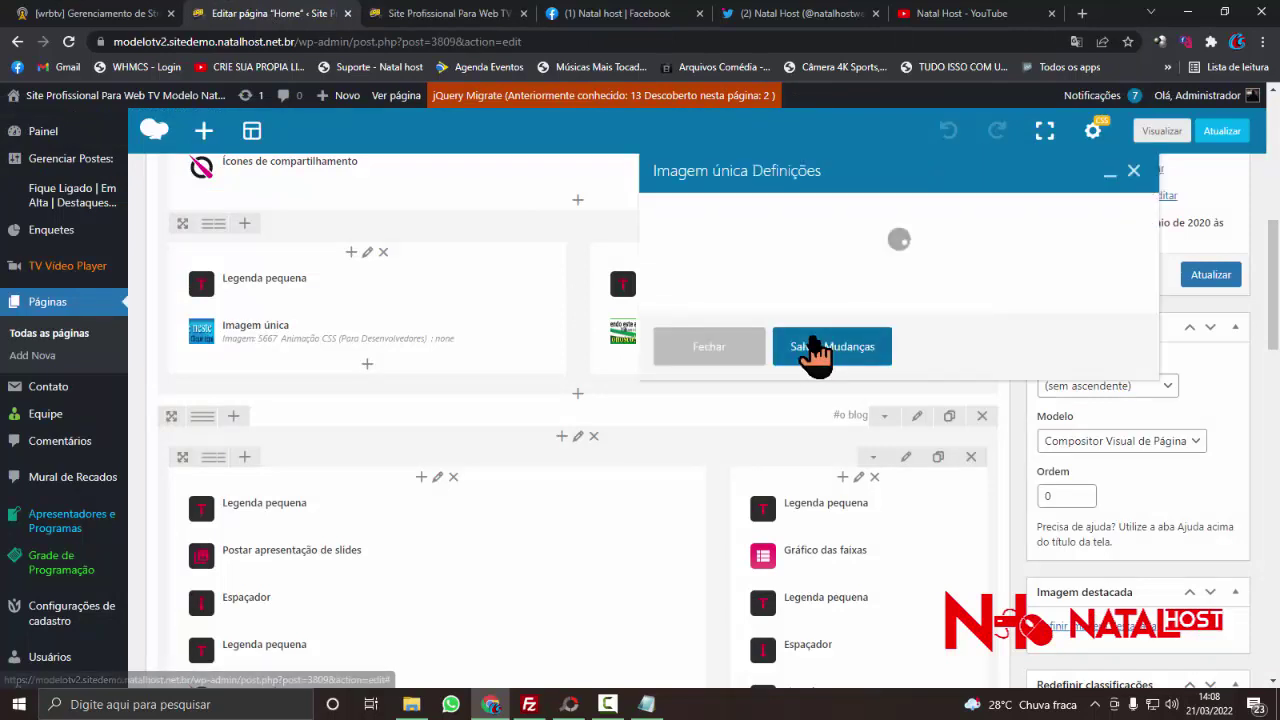
{"action": "scroll", "coordinate": [750, 380], "scroll_direction": "down", "scroll_amount": 1}
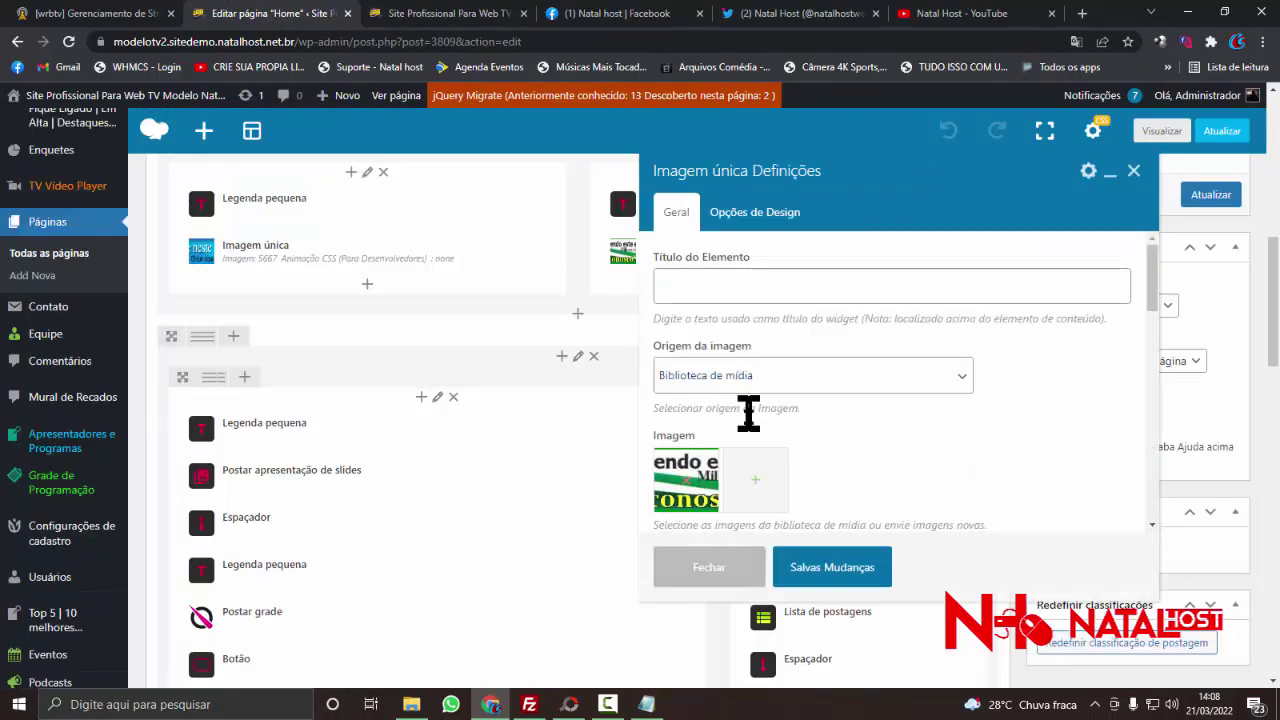
{"action": "scroll", "coordinate": [755, 450], "scroll_direction": "down", "scroll_amount": 1}
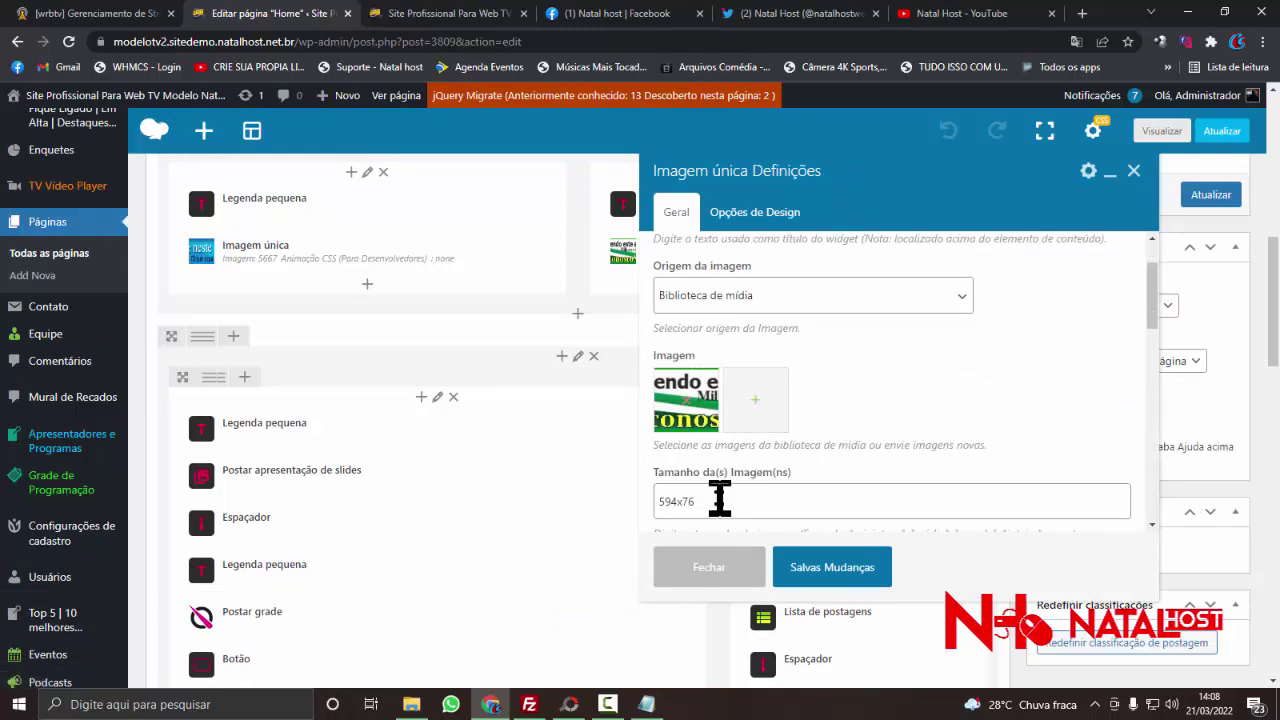
{"action": "left_click_drag", "start_coordinate": [720, 497], "coordinate": [652, 503]}
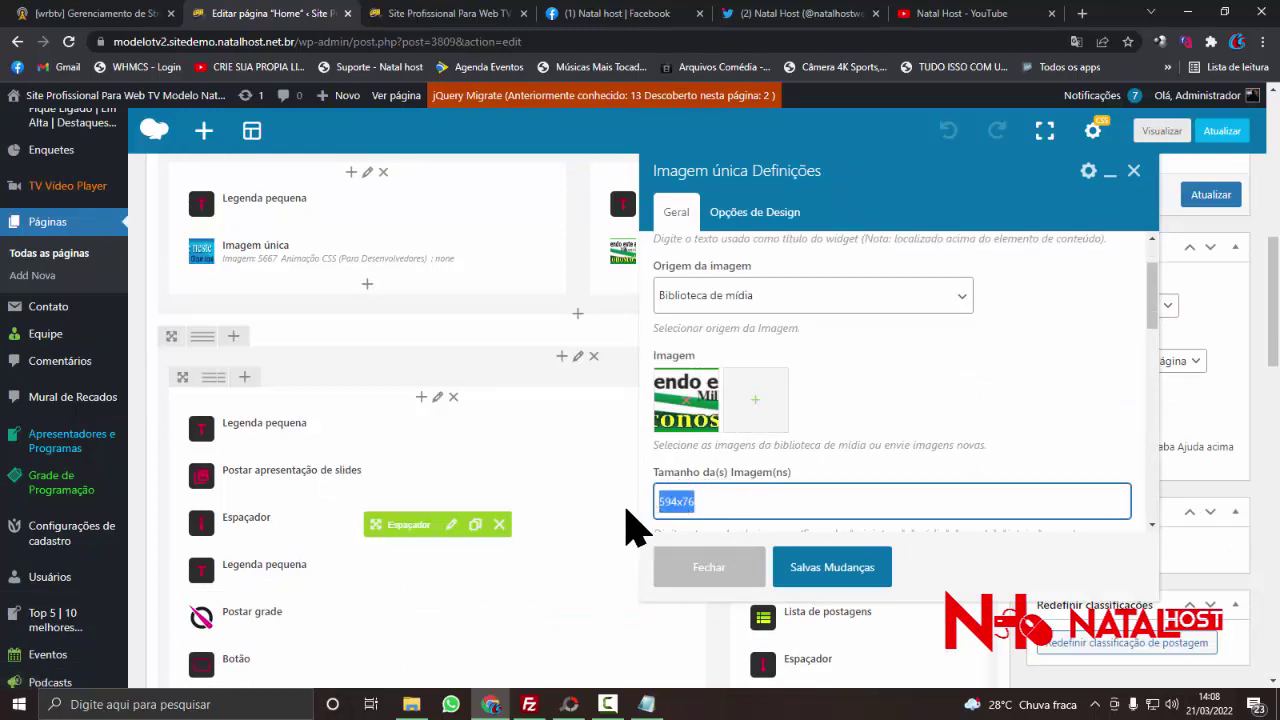
{"action": "scroll", "coordinate": [713, 485], "scroll_direction": "down", "scroll_amount": 1}
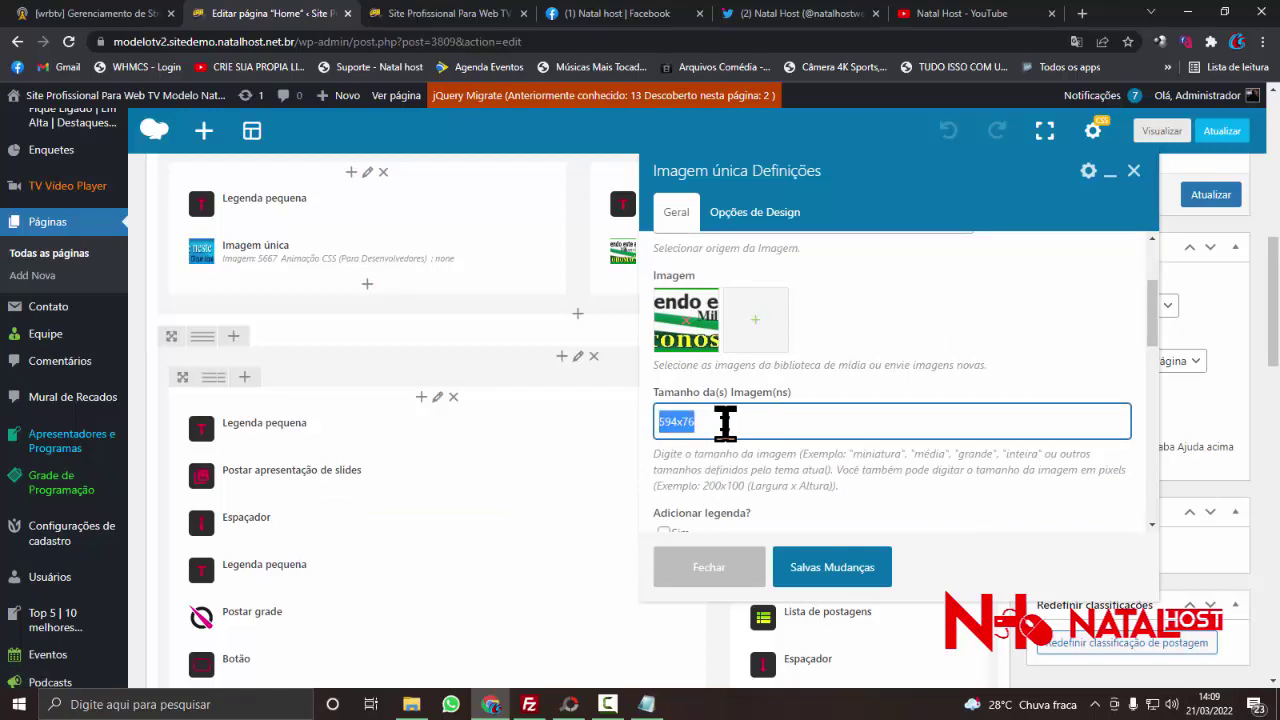
{"action": "scroll", "coordinate": [724, 423], "scroll_direction": "up", "scroll_amount": 1}
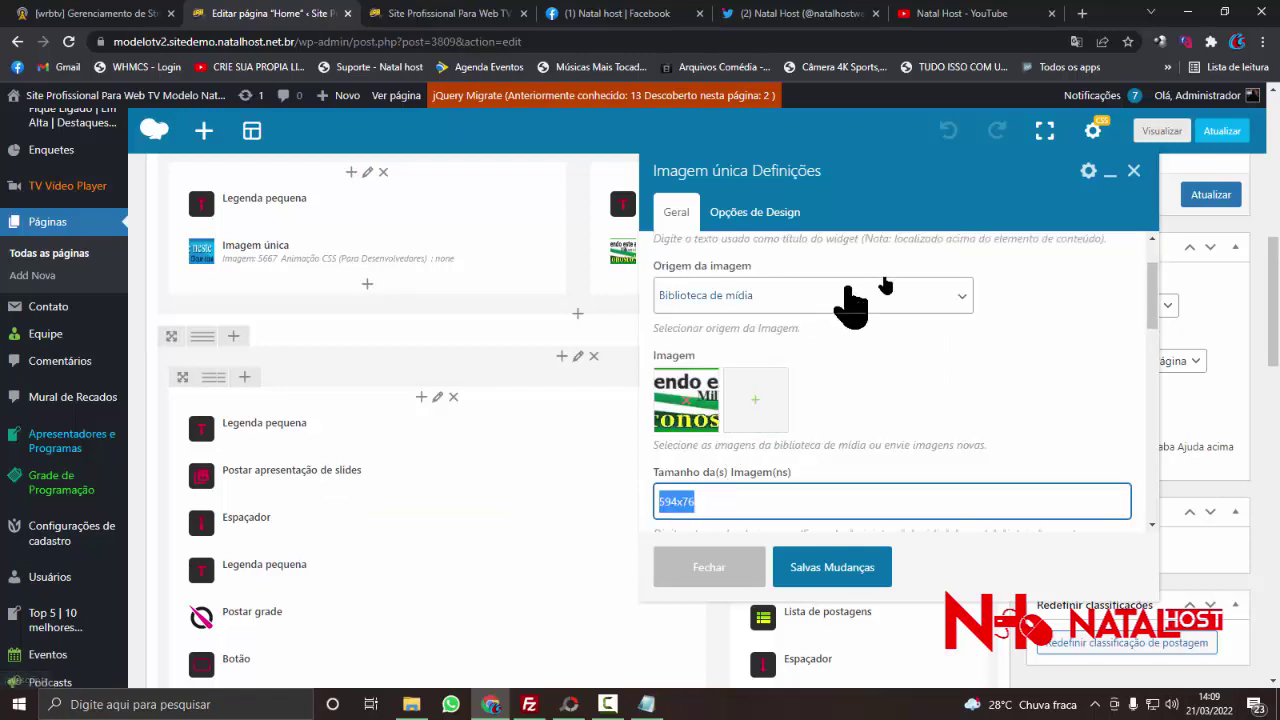
{"action": "left_click", "coordinate": [1134, 173]}
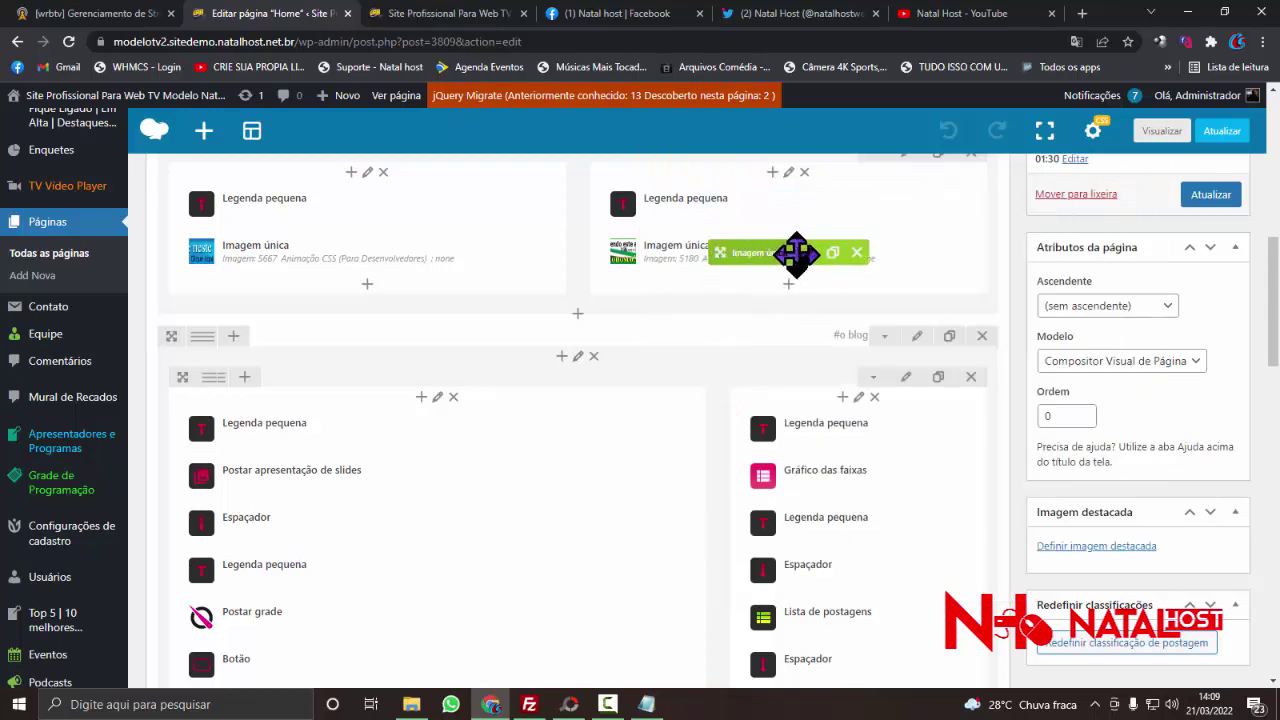
{"action": "left_click", "coordinate": [806, 252]}
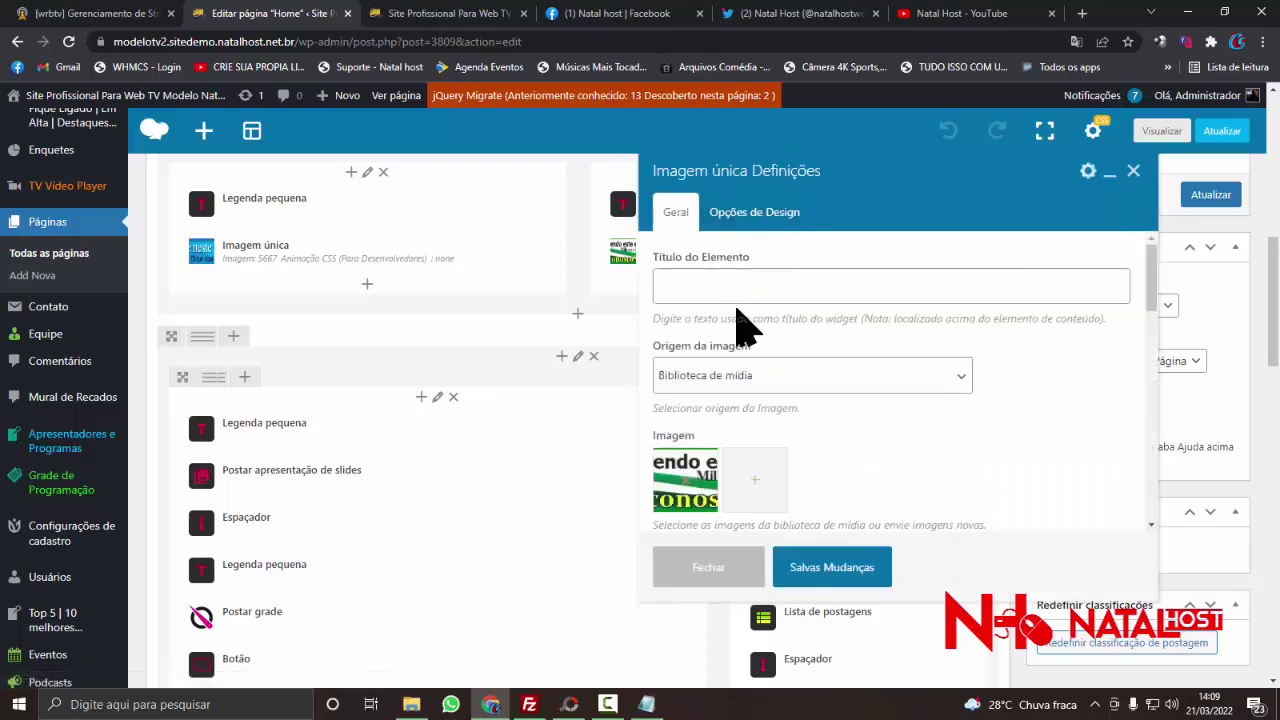
{"action": "left_click", "coordinate": [726, 281]}
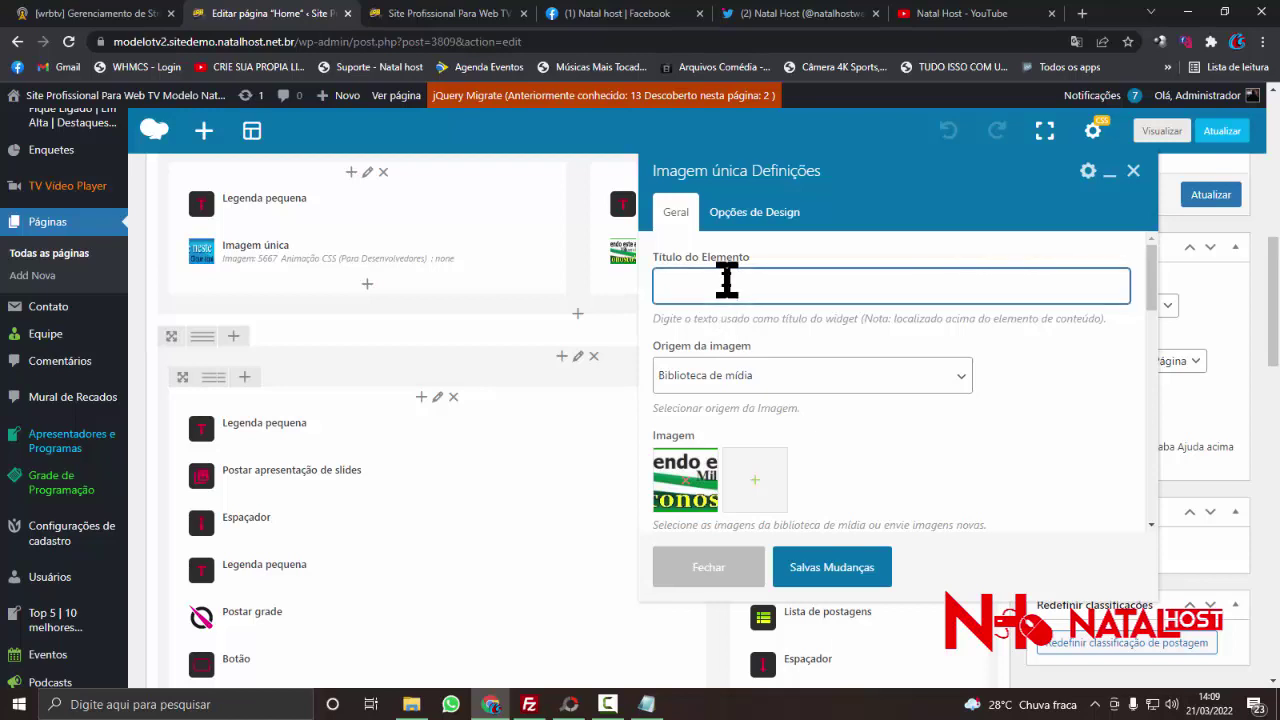
{"action": "scroll", "coordinate": [729, 300], "scroll_direction": "down", "scroll_amount": 2}
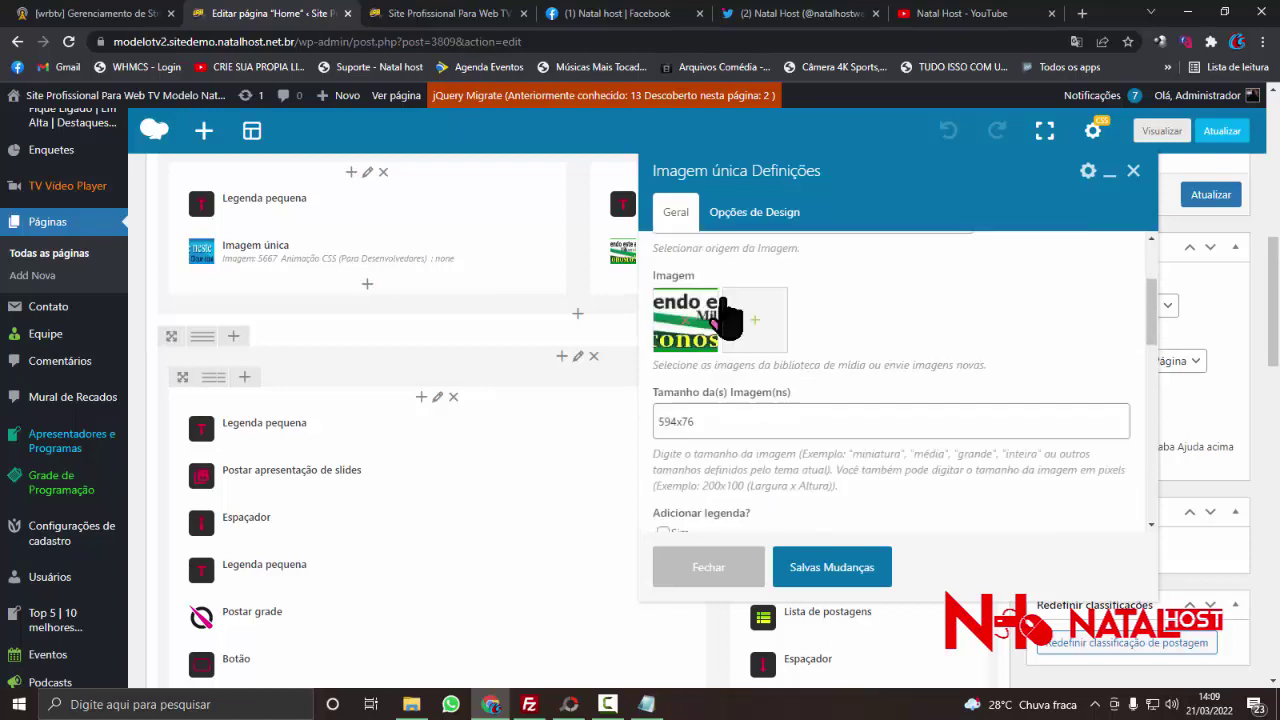
{"action": "scroll", "coordinate": [703, 330], "scroll_direction": "up", "scroll_amount": 1}
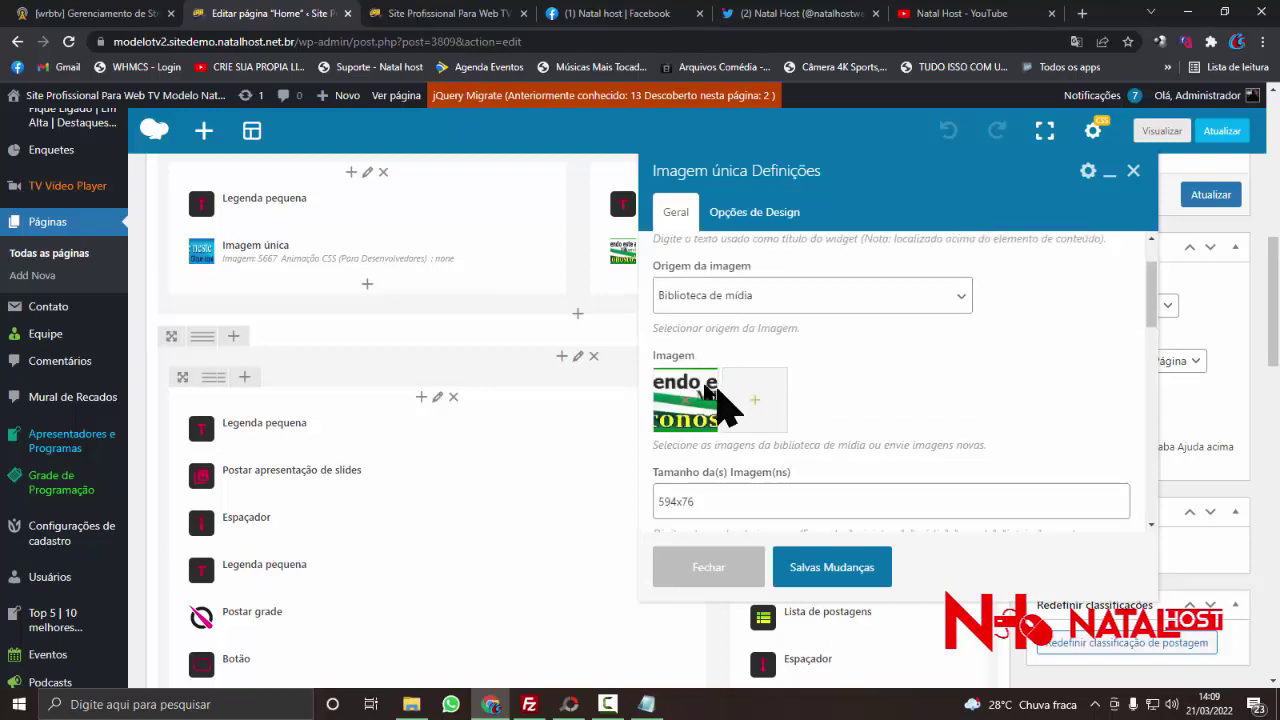
{"action": "left_click", "coordinate": [788, 298]}
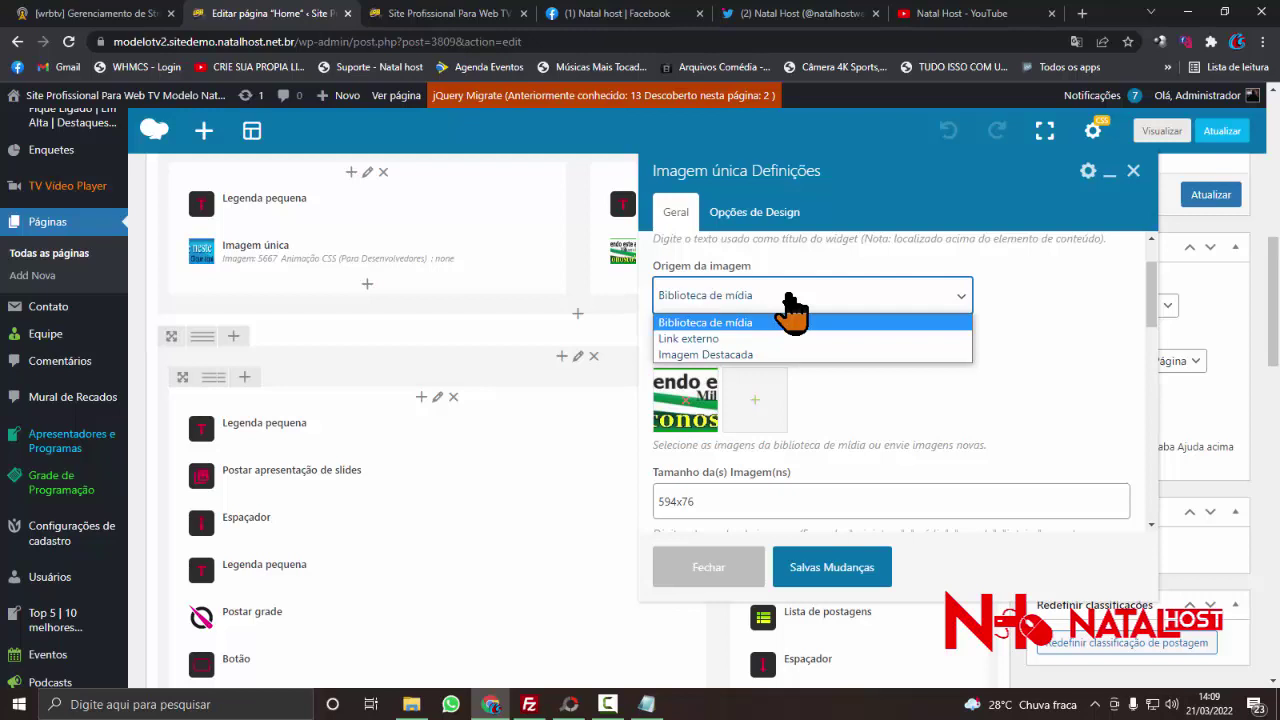
{"action": "left_click", "coordinate": [788, 298]}
{"action": "scroll", "coordinate": [815, 378], "scroll_direction": "down", "scroll_amount": 1}
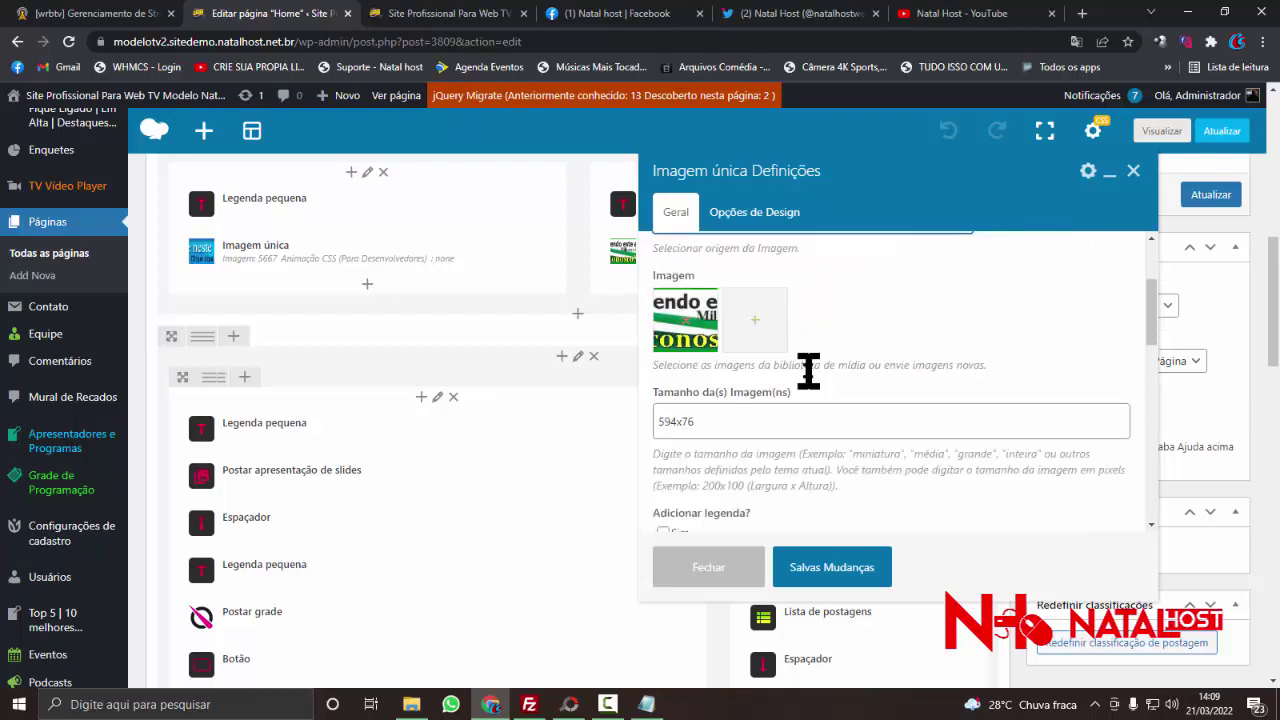
{"action": "scroll", "coordinate": [808, 375], "scroll_direction": "down", "scroll_amount": 2}
{"action": "scroll", "coordinate": [790, 382], "scroll_direction": "down", "scroll_amount": 1}
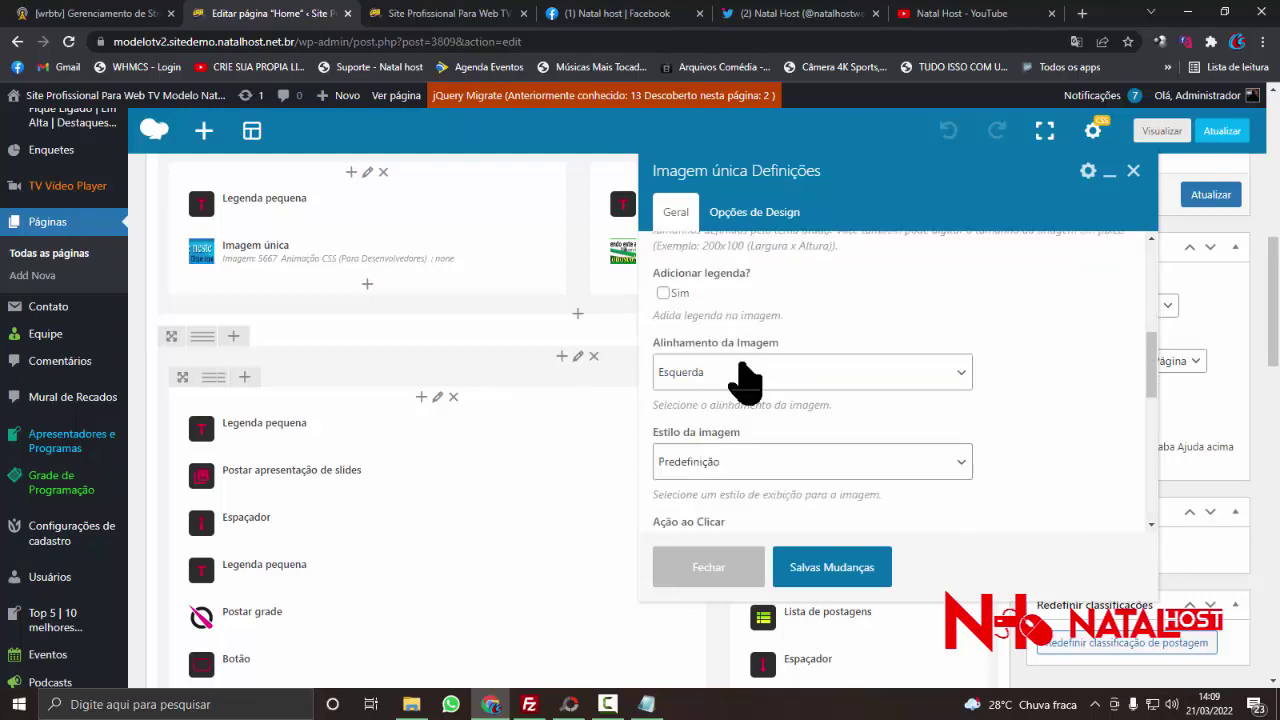
{"action": "scroll", "coordinate": [745, 380], "scroll_direction": "down", "scroll_amount": 3}
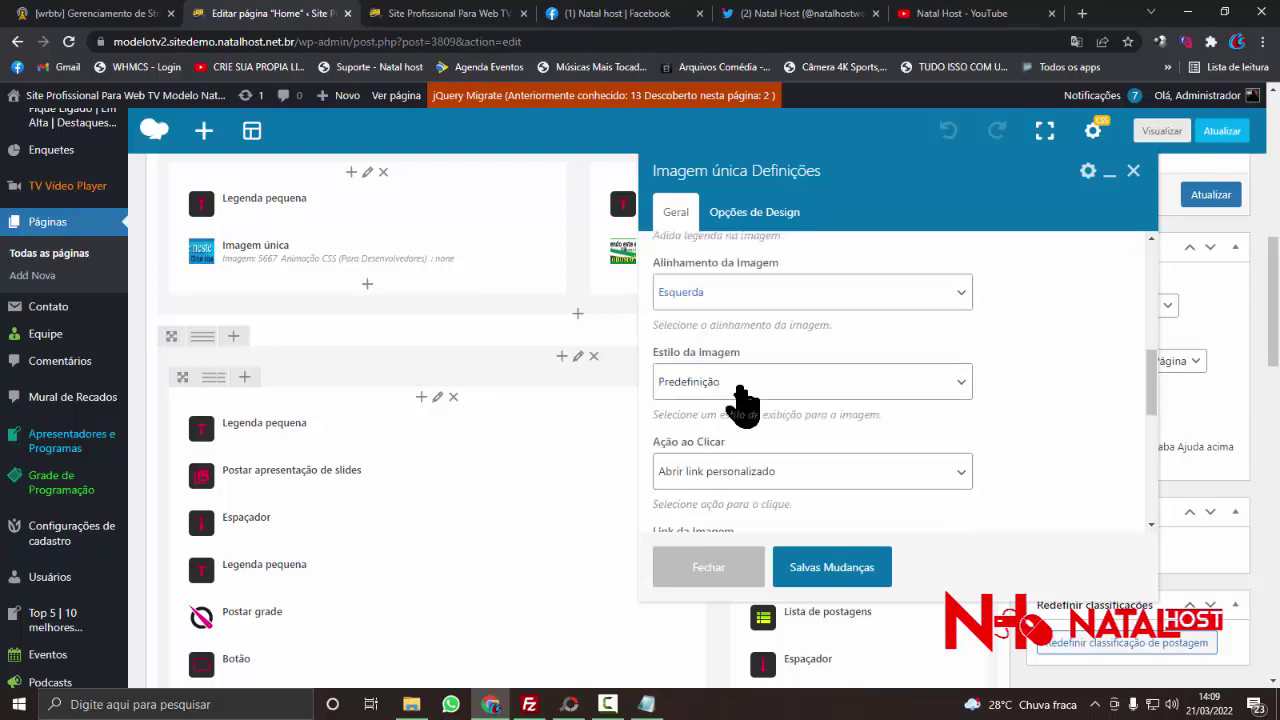
{"action": "scroll", "coordinate": [739, 385], "scroll_direction": "down", "scroll_amount": 2}
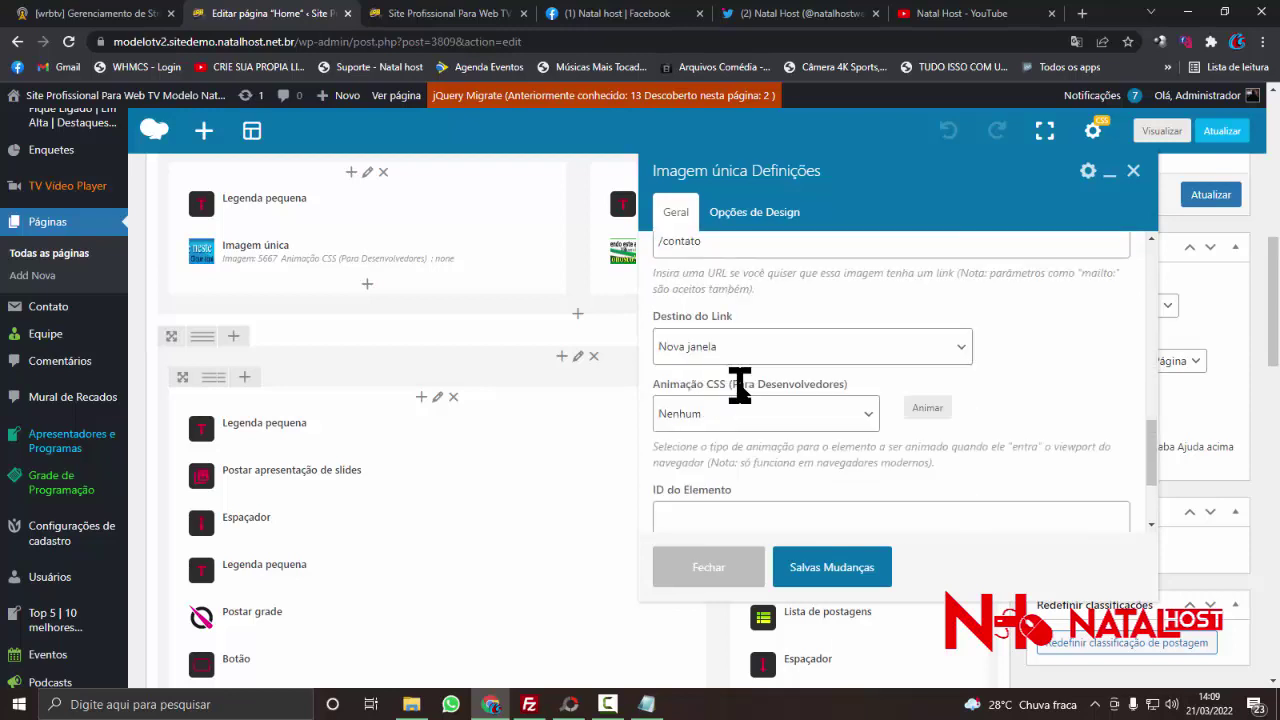
{"action": "scroll", "coordinate": [745, 425], "scroll_direction": "down", "scroll_amount": 2}
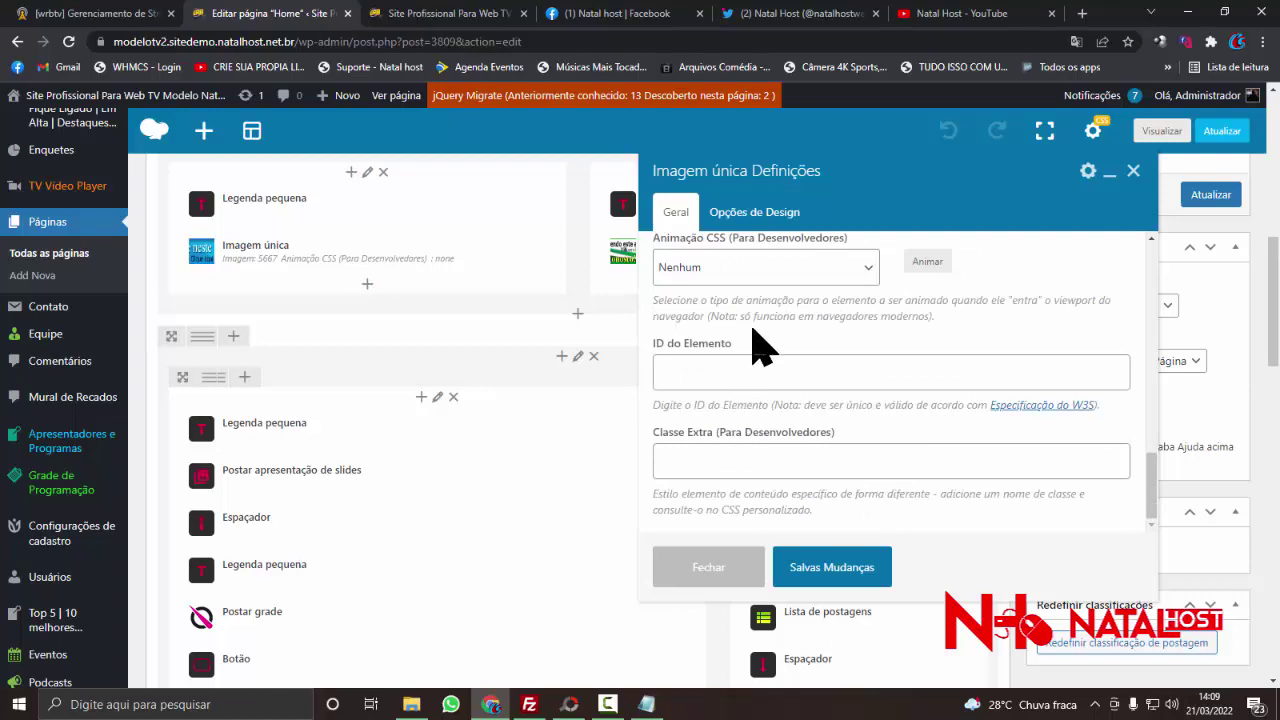
{"action": "scroll", "coordinate": [758, 345], "scroll_direction": "up", "scroll_amount": 1}
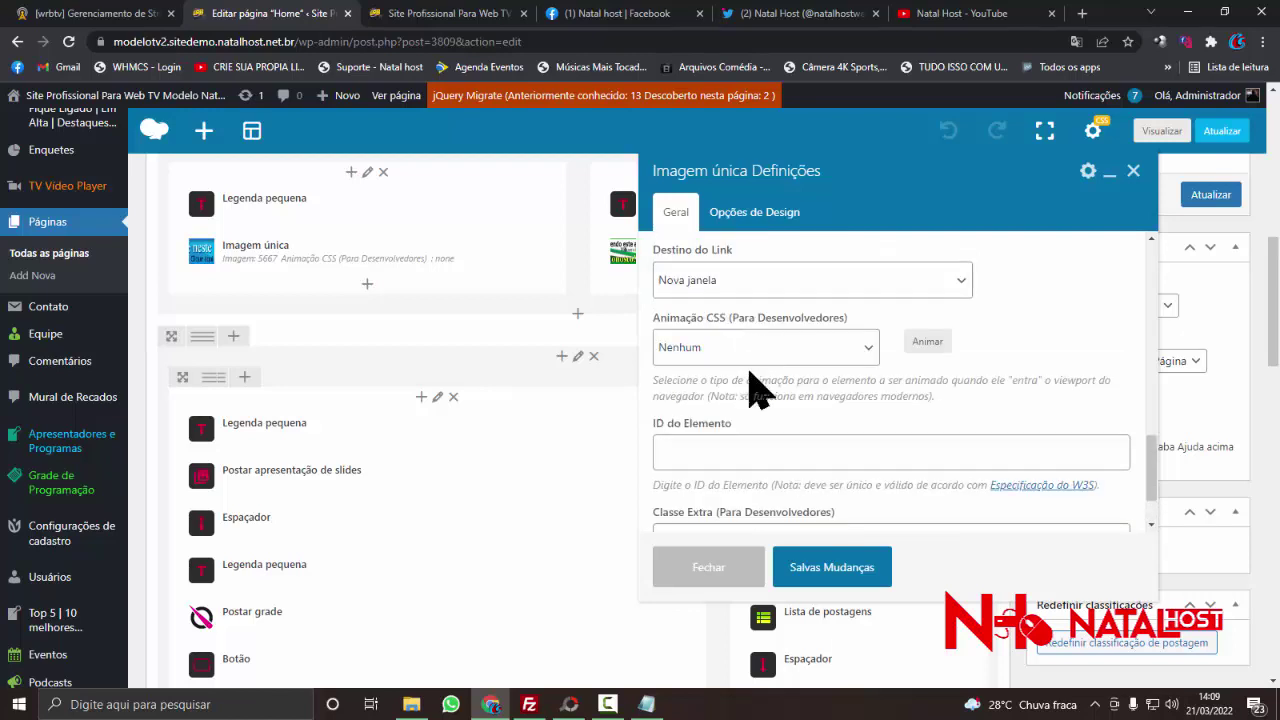
{"action": "scroll", "coordinate": [757, 387], "scroll_direction": "up", "scroll_amount": 4}
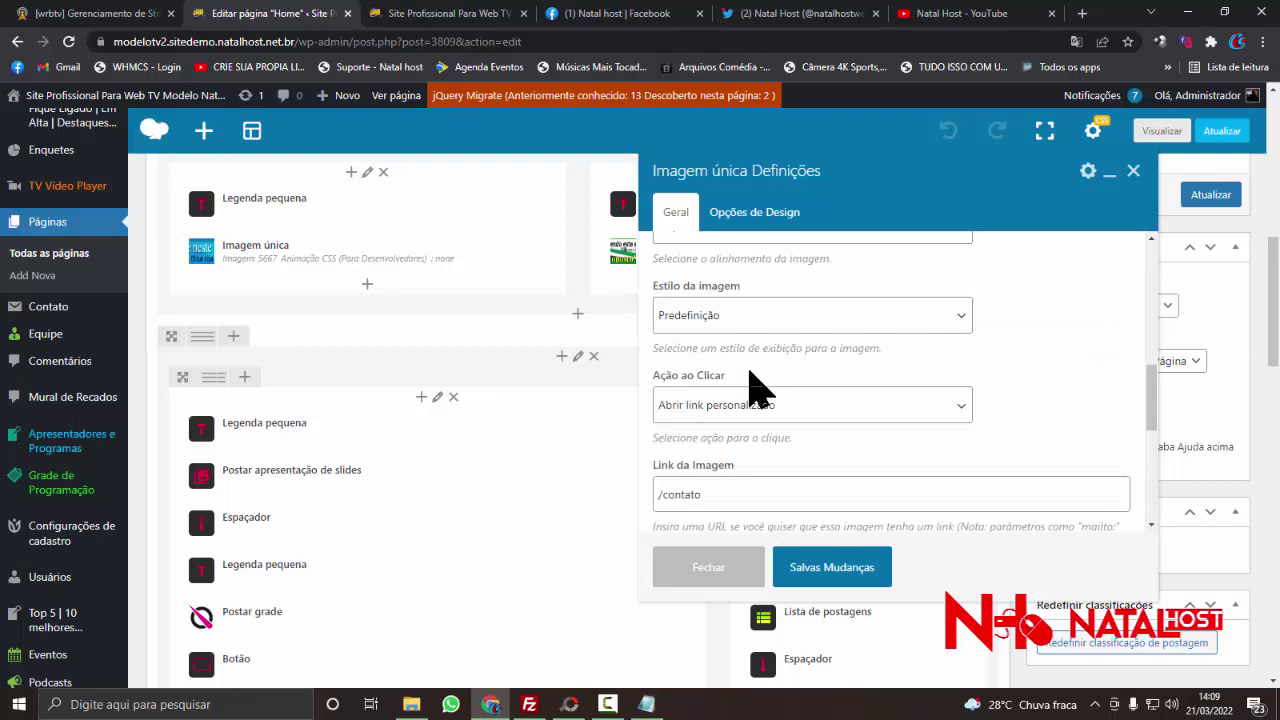
{"action": "scroll", "coordinate": [760, 390], "scroll_direction": "up", "scroll_amount": 1}
{"action": "scroll", "coordinate": [756, 390], "scroll_direction": "up", "scroll_amount": 1}
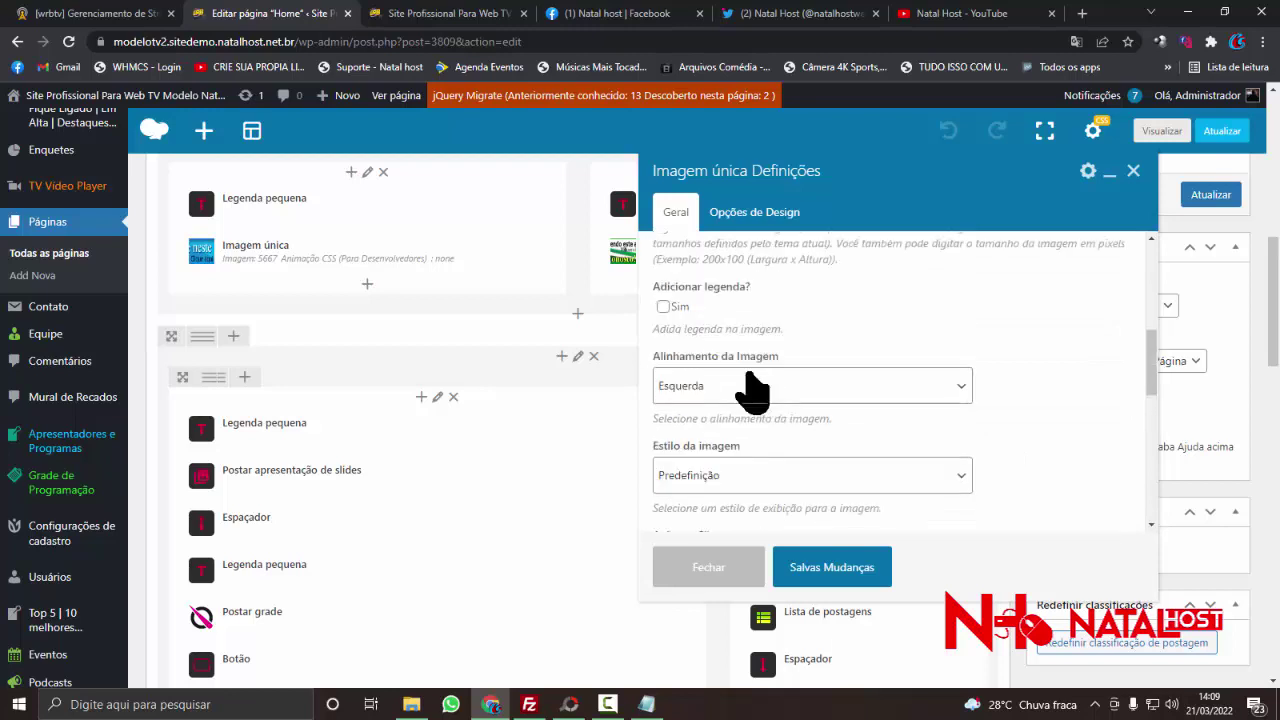
{"action": "scroll", "coordinate": [752, 390], "scroll_direction": "up", "scroll_amount": 1}
{"action": "scroll", "coordinate": [716, 325], "scroll_direction": "up", "scroll_amount": 2}
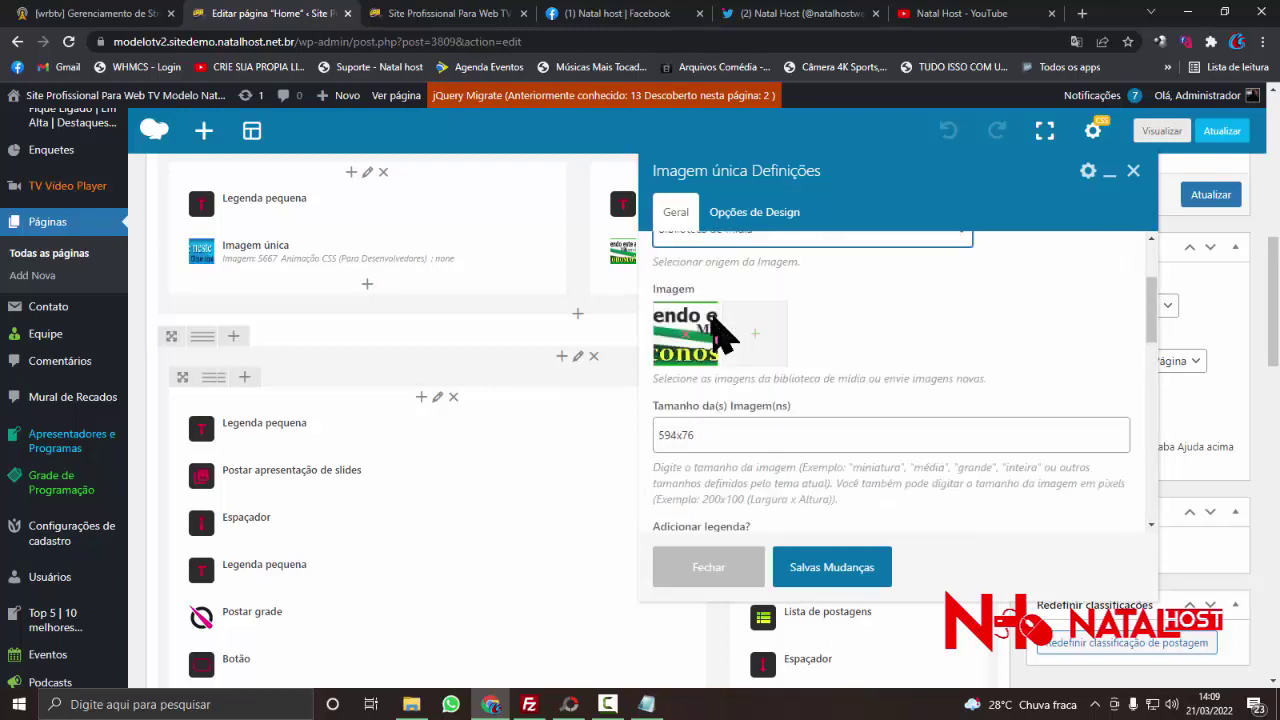